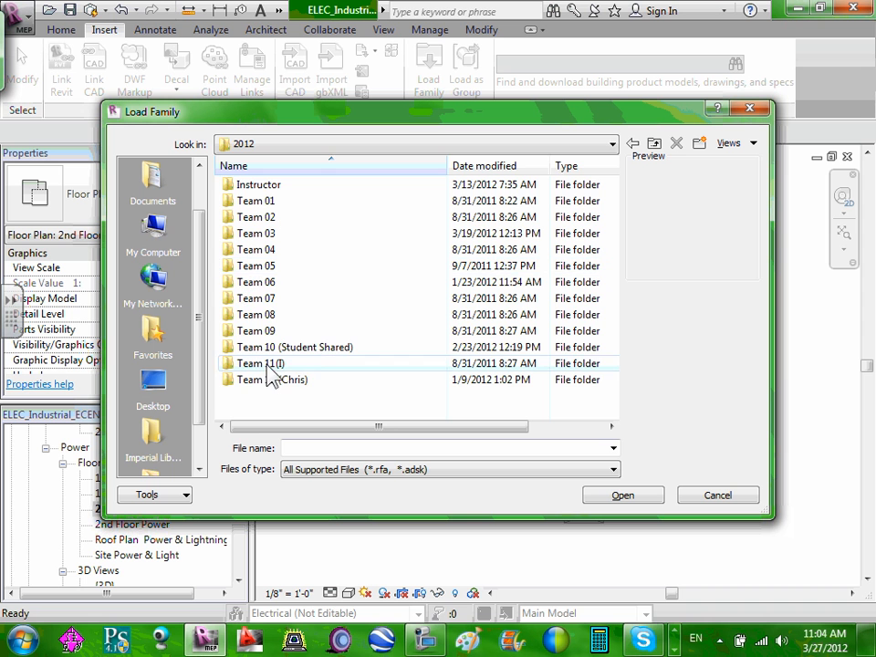
# - Browse through the Instructor, Revit and Revit Families-2011 folders to open the LV Systems family folder
pyautogui.click(266, 187)
pyautogui.doubleClick(266, 187)
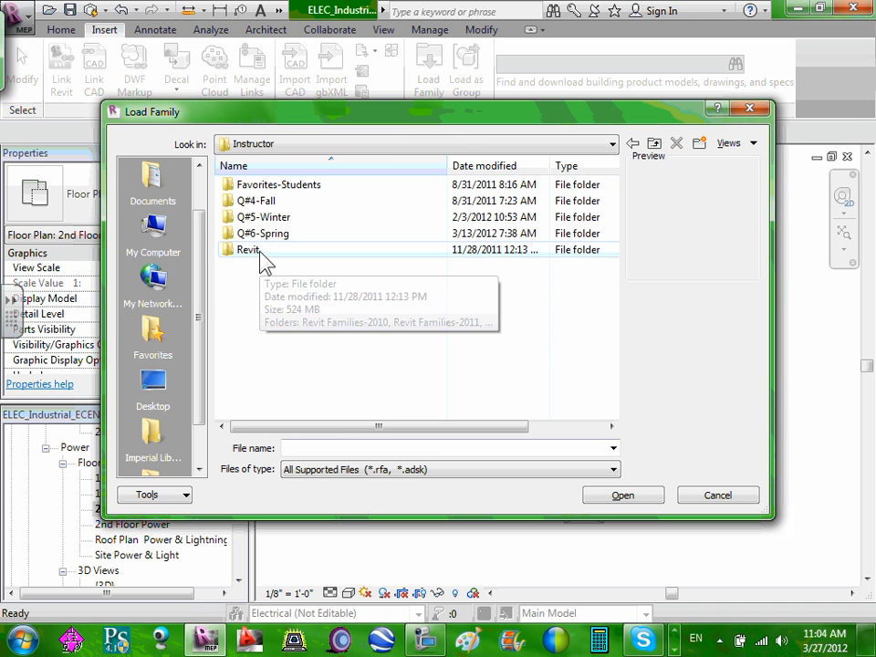
pyautogui.click(260, 252)
pyautogui.doubleClick(260, 252)
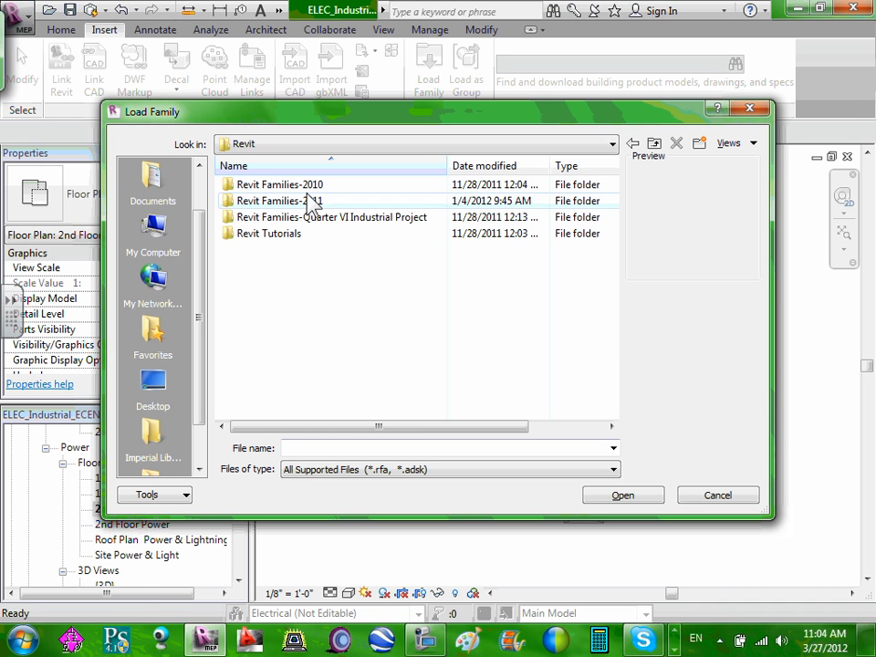
pyautogui.click(298, 203)
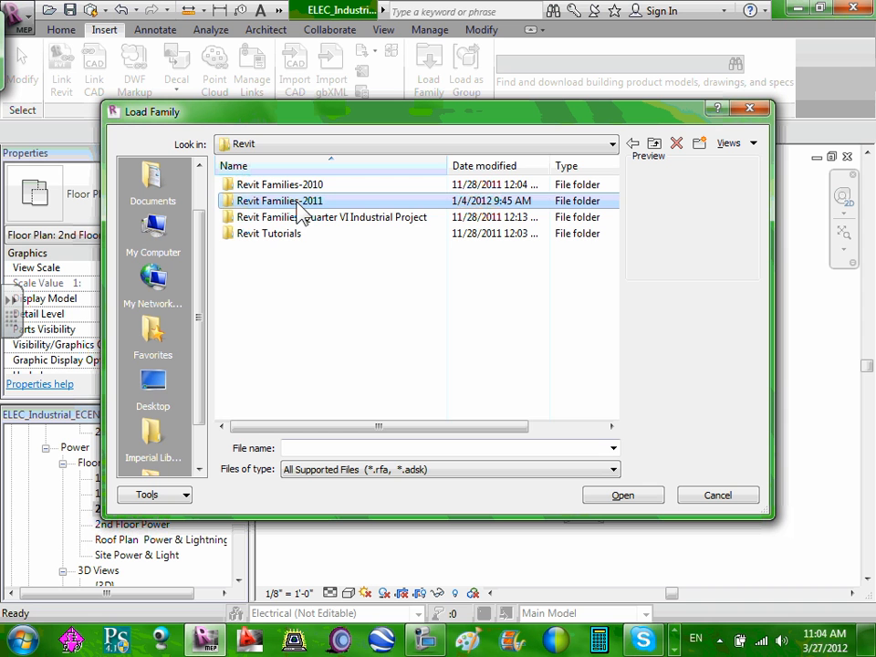
pyautogui.doubleClick(297, 203)
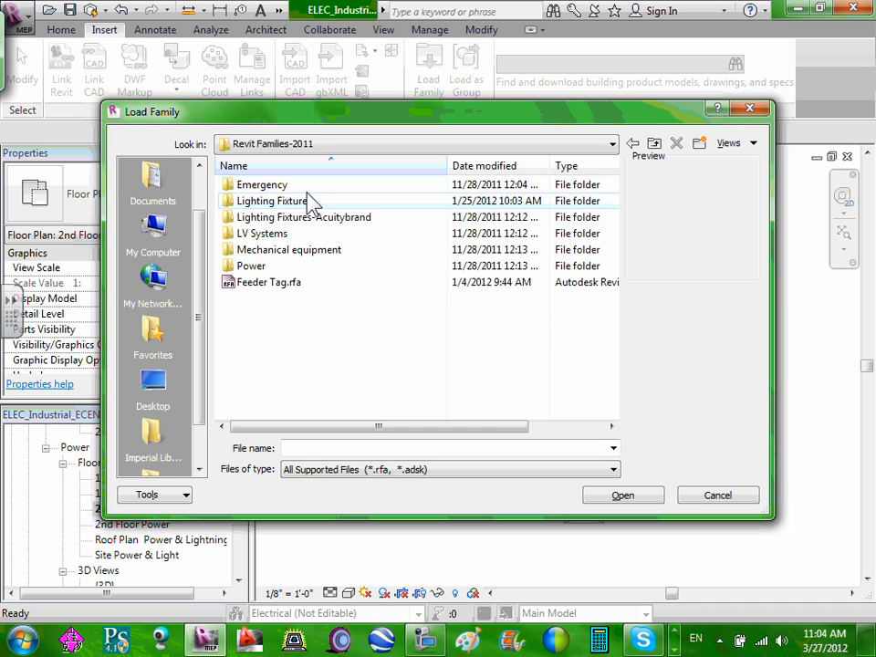
pyautogui.click(268, 236)
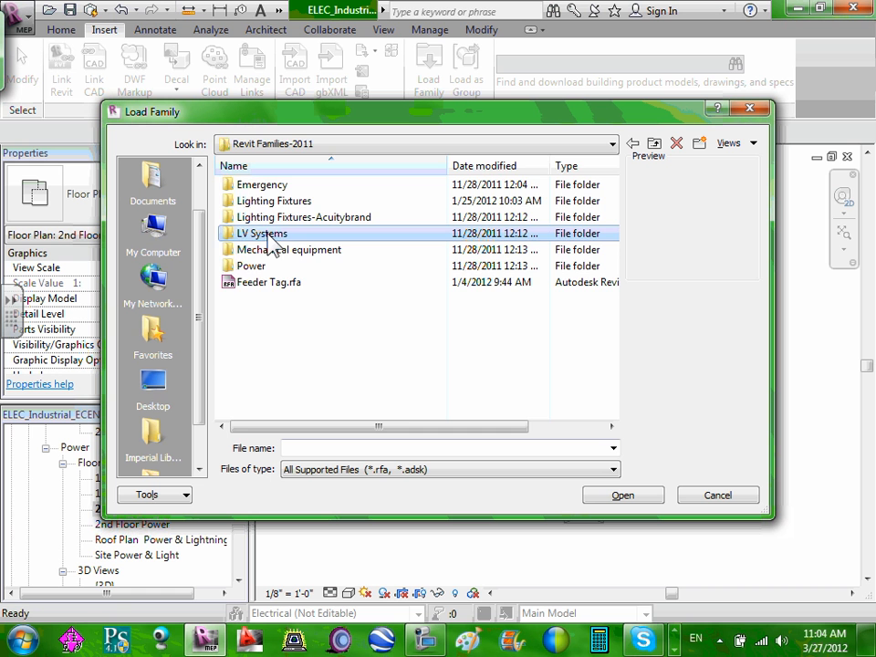
pyautogui.doubleClick(268, 235)
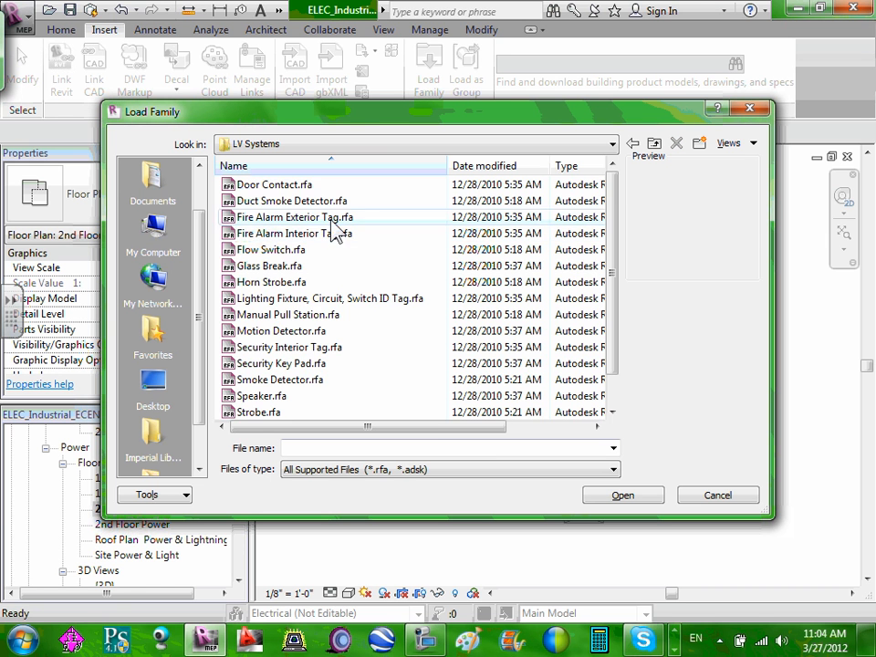
# - Load all the family files in the LV Systems folder into the project, from Door Contact to Tamper Switch
pyautogui.scroll(-1, 321, 208)
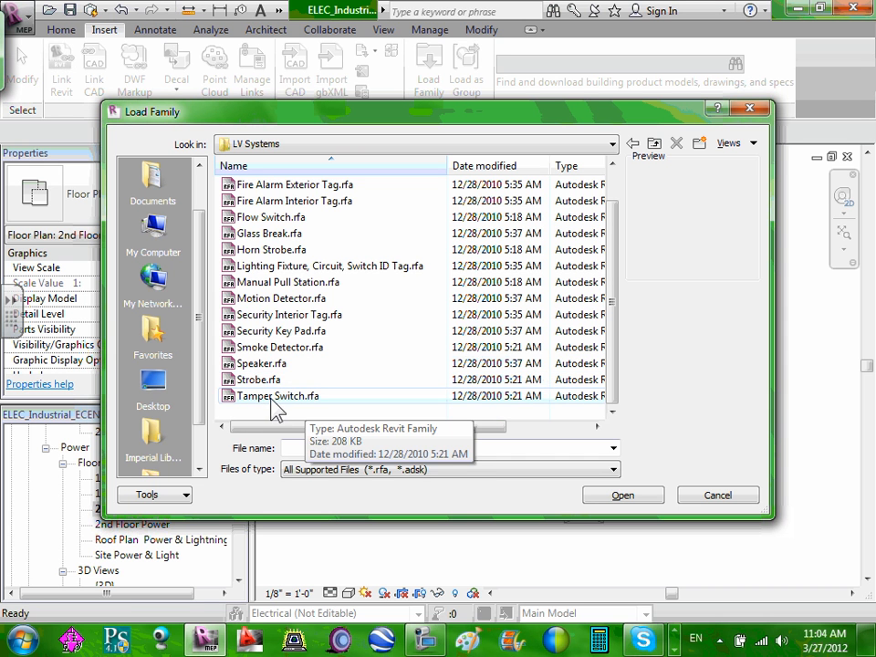
pyautogui.scroll(1, 281, 409)
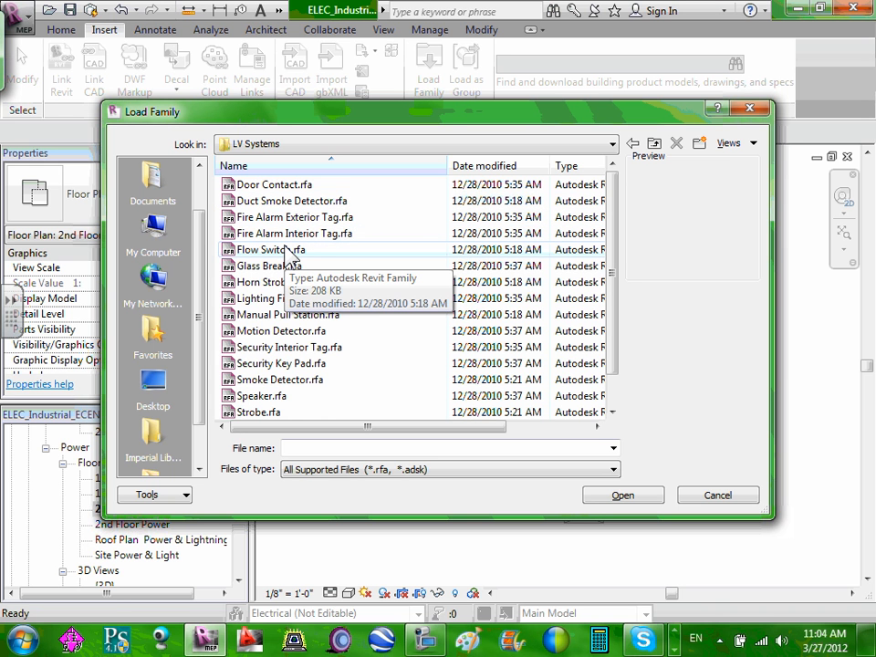
pyautogui.scroll(-1, 332, 215)
pyautogui.scroll(1, 313, 211)
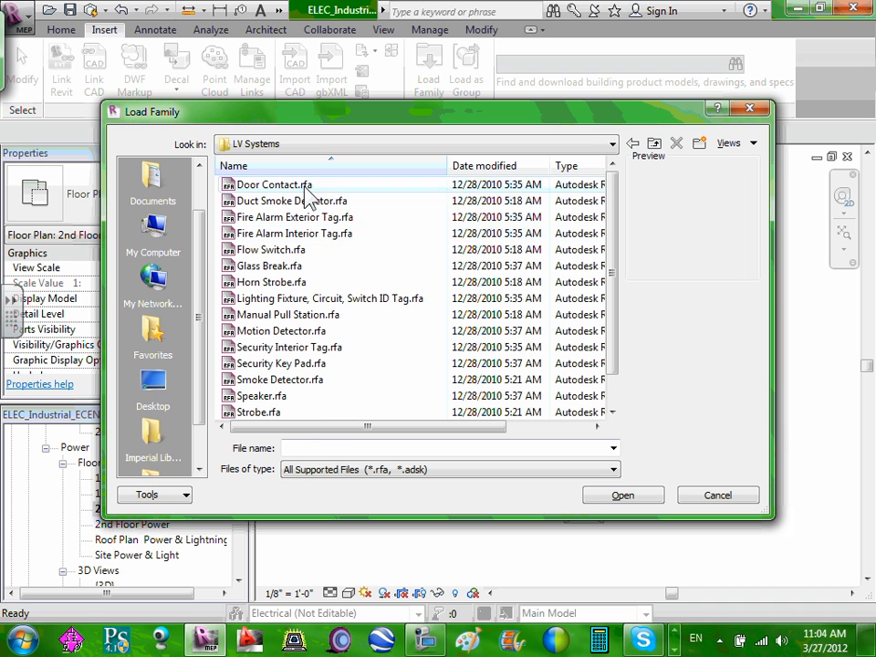
pyautogui.click(305, 184)
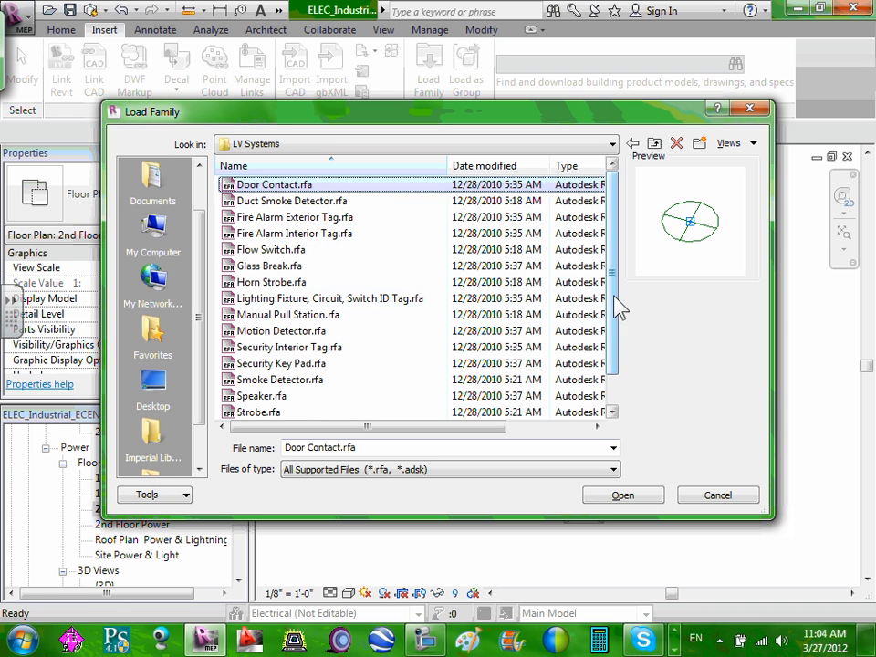
pyautogui.scroll(-1, 616, 309)
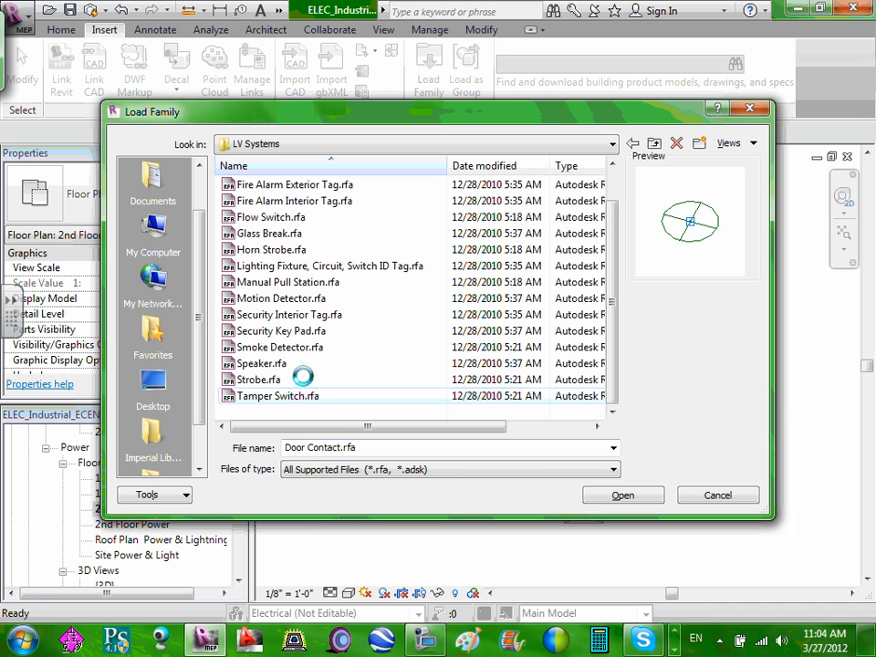
pyautogui.hotkey('ctrl', 'a')
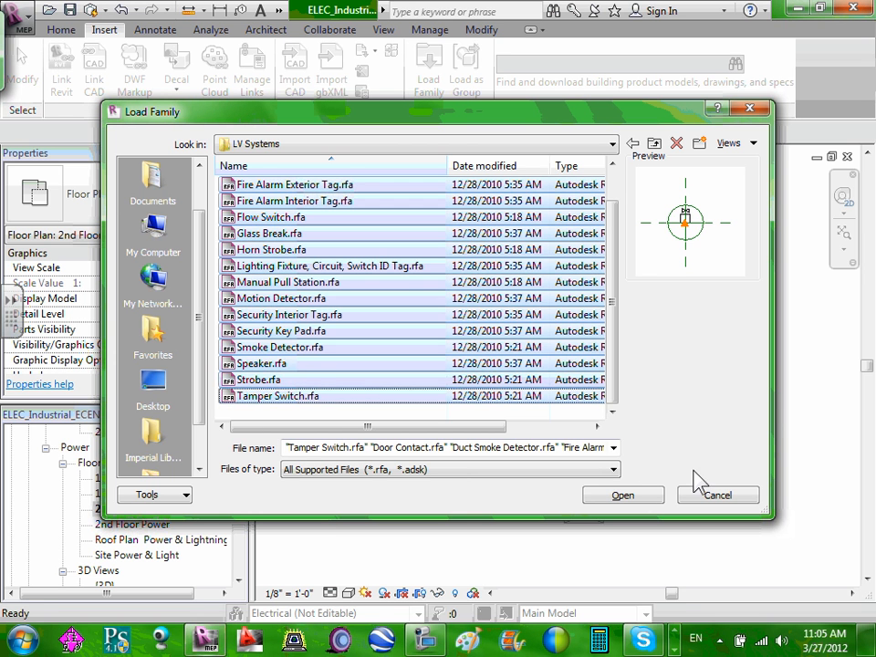
pyautogui.click(623, 496)
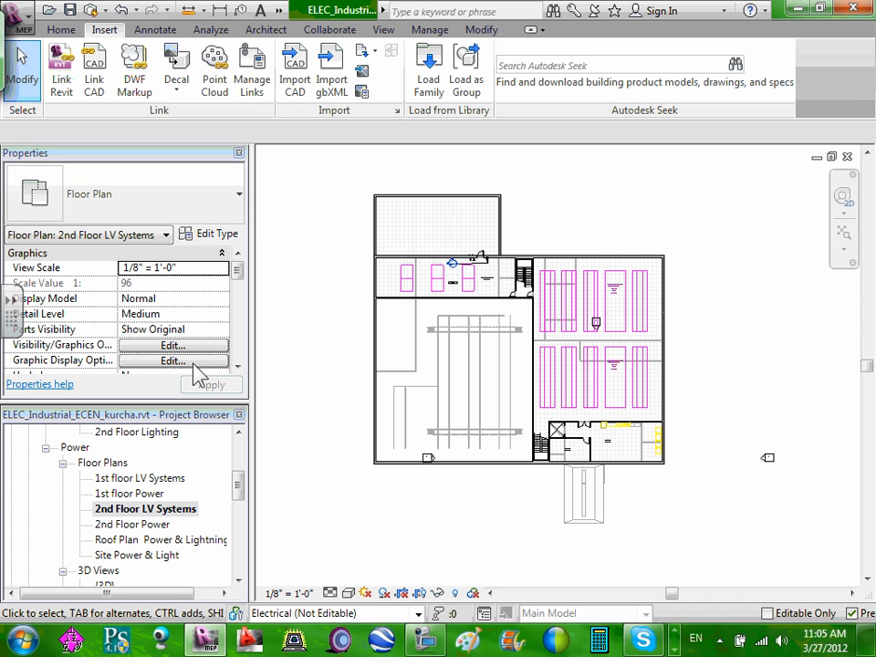
# - Collapse the Power, Sheets and Electrical branches of the project browser and expand the Families branch
pyautogui.click(45, 447)
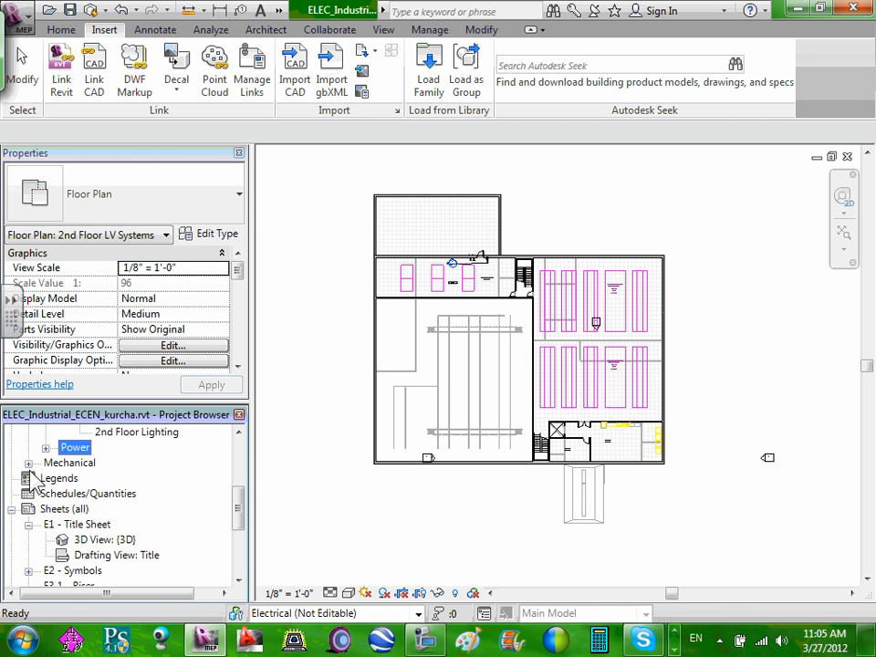
pyautogui.click(13, 509)
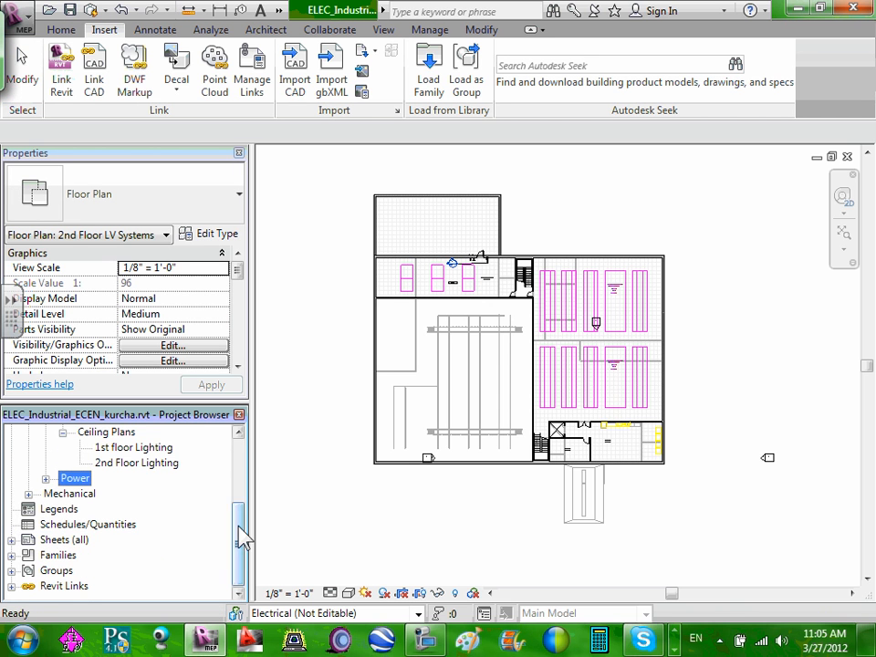
pyautogui.moveTo(239, 528); pyautogui.dragTo(252, 445)
pyautogui.click(28, 447)
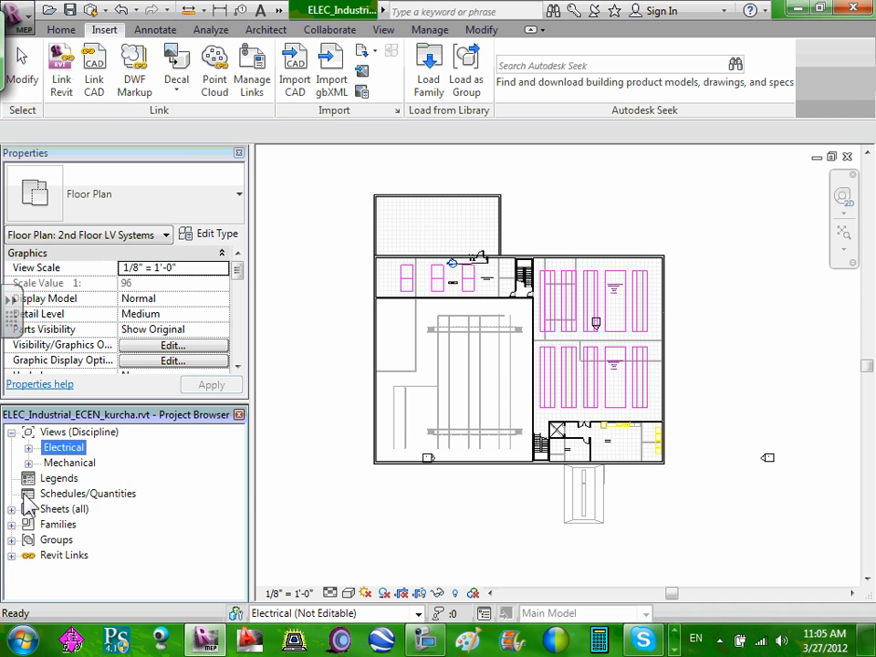
pyautogui.click(11, 525)
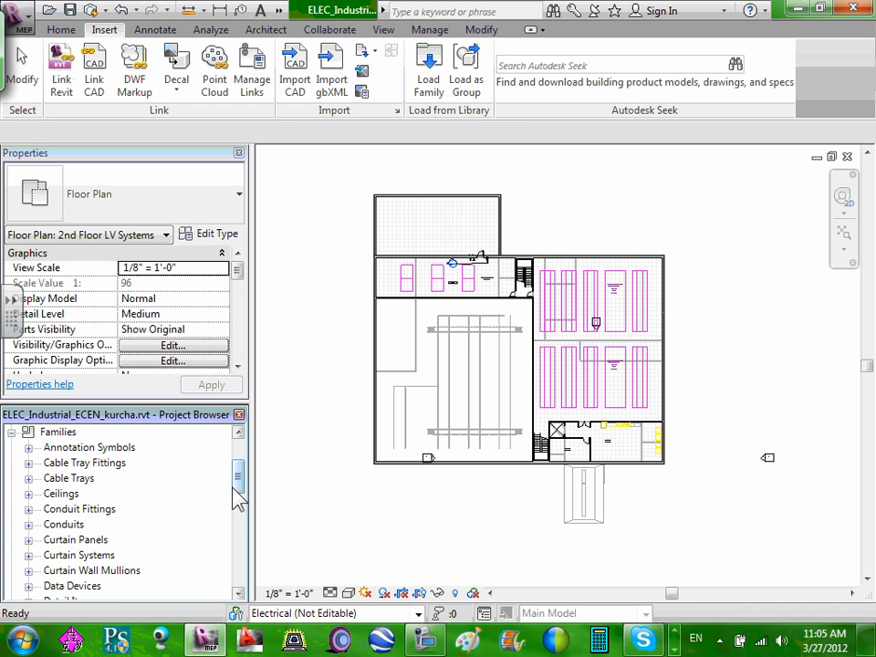
# - Expand the Fire Alarm Devices category under Families and check the types under Duct Smoke Detector and Flow Switch
pyautogui.moveTo(244, 490)
pyautogui.mouseDown()
pyautogui.moveTo(236, 562)
pyautogui.moveTo(240, 529)
pyautogui.mouseUp()
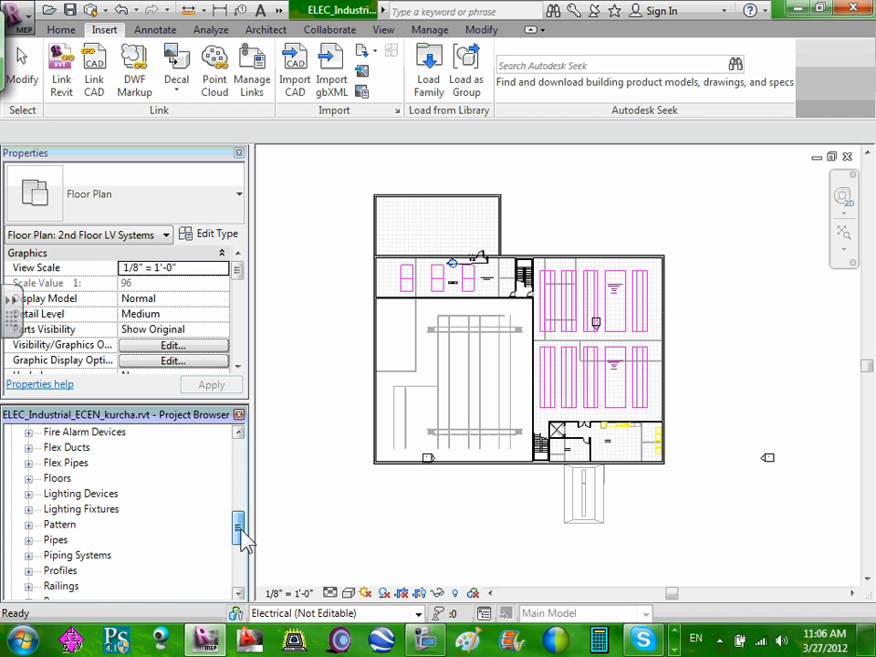
pyautogui.click(28, 432)
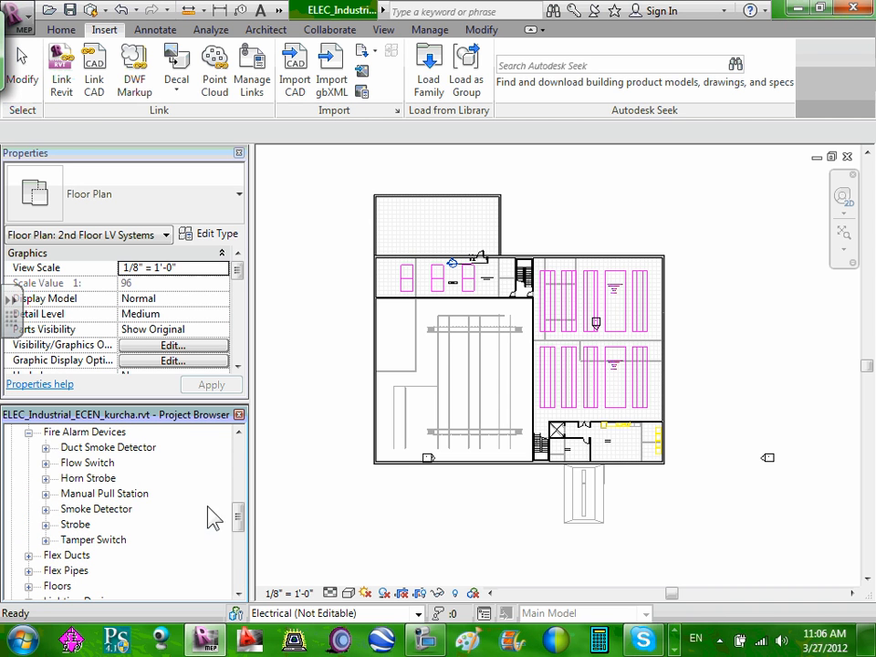
pyautogui.moveTo(241, 519); pyautogui.dragTo(241, 512)
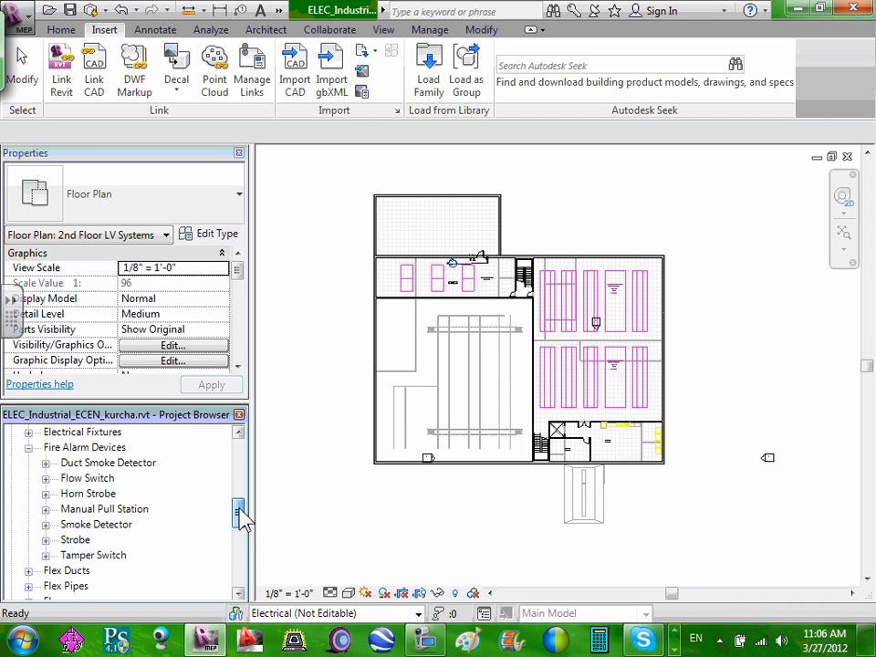
pyautogui.click(45, 463)
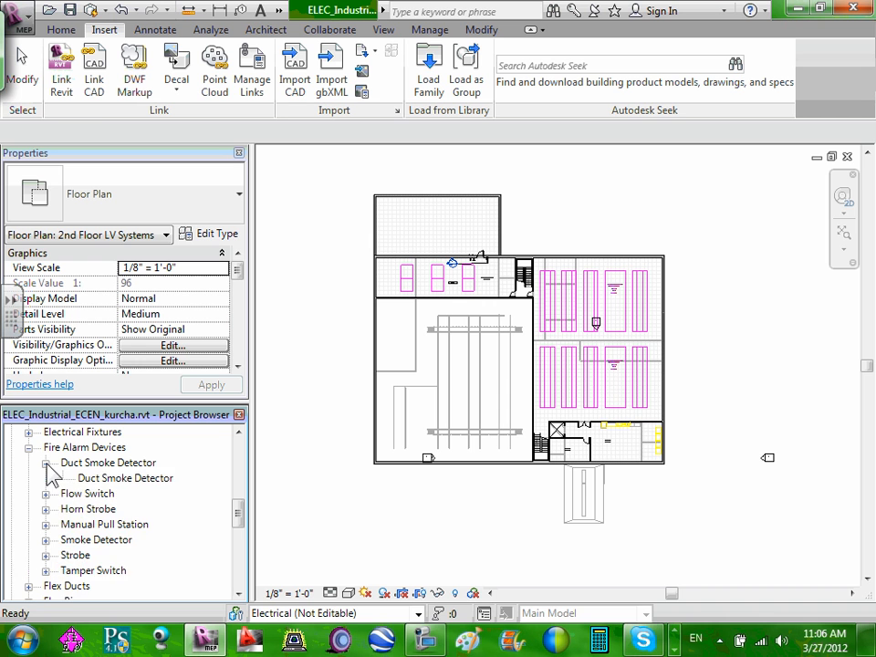
pyautogui.click(45, 463)
pyautogui.click(45, 478)
pyautogui.click(45, 478)
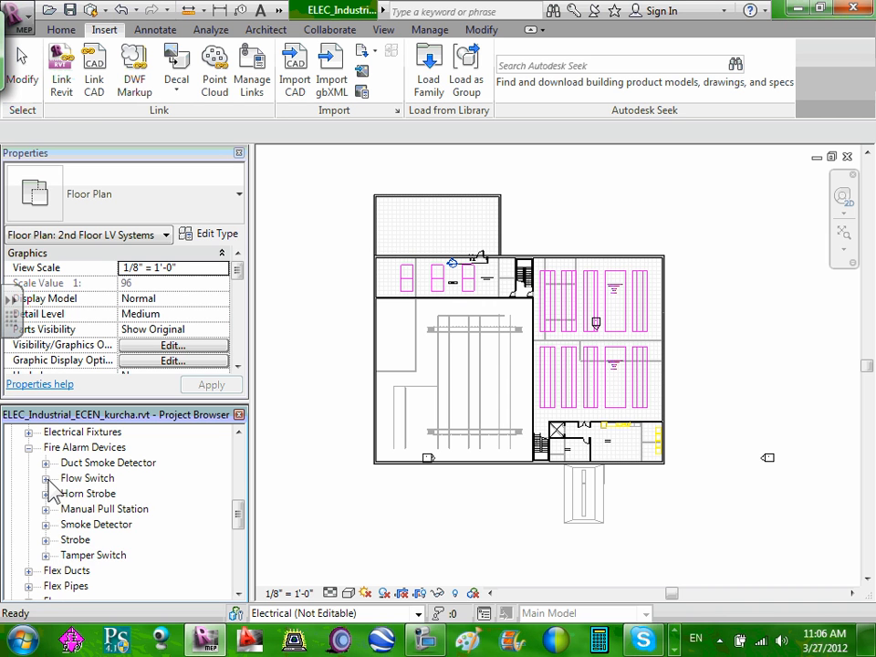
# - Check the types available under the Horn Strobe, Manual Pull Station, Smoke Detector, Strobe and Tamper Switch families
pyautogui.click(46, 494)
pyautogui.click(47, 494)
pyautogui.click(47, 509)
pyautogui.click(47, 510)
pyautogui.click(46, 524)
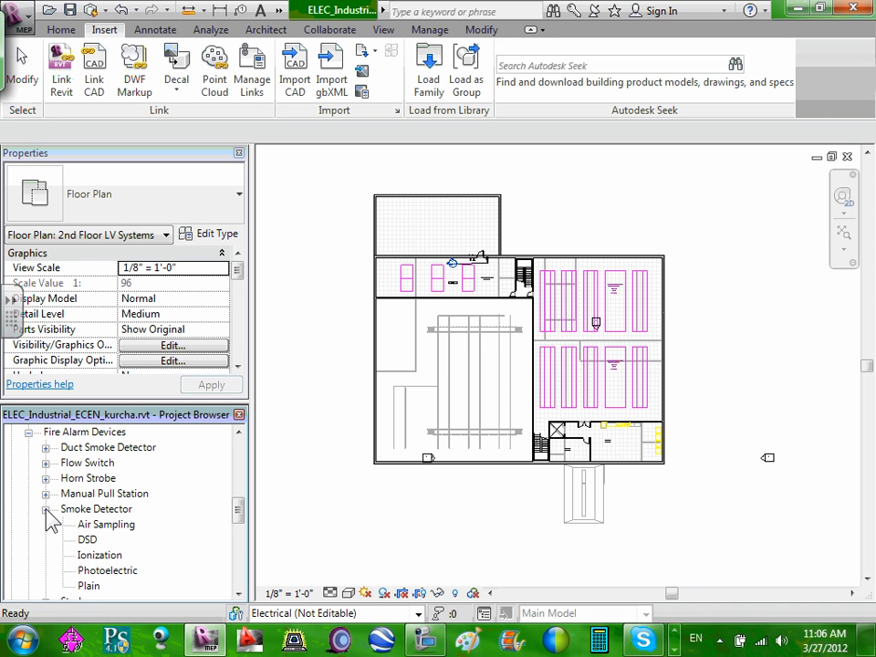
pyautogui.click(46, 509)
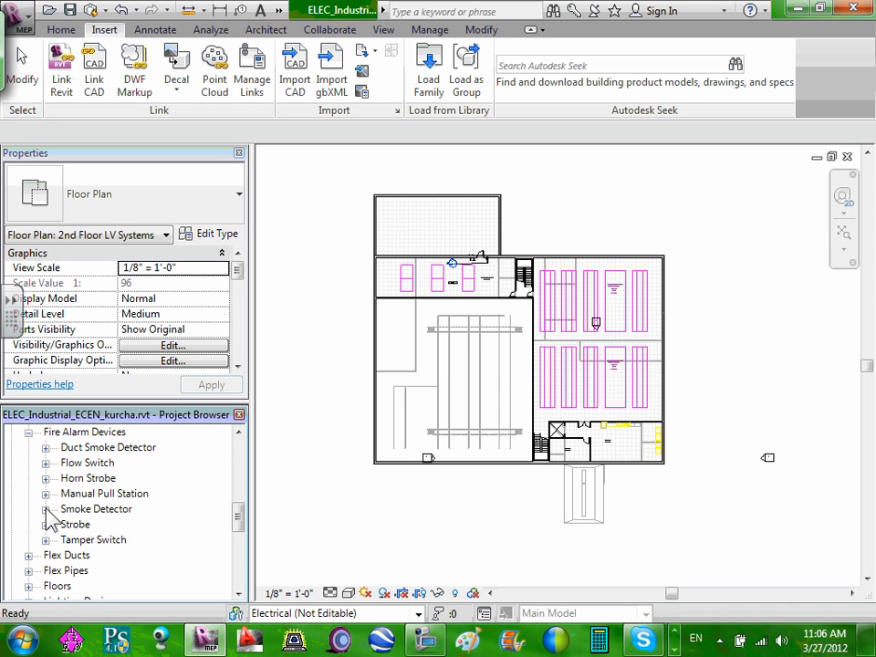
pyautogui.click(45, 525)
pyautogui.click(45, 525)
pyautogui.click(45, 539)
pyautogui.click(46, 539)
# - Review where the Fire Alarm Devices category sits beneath the Families node in the project browser
pyautogui.moveTo(242, 522); pyautogui.dragTo(244, 516)
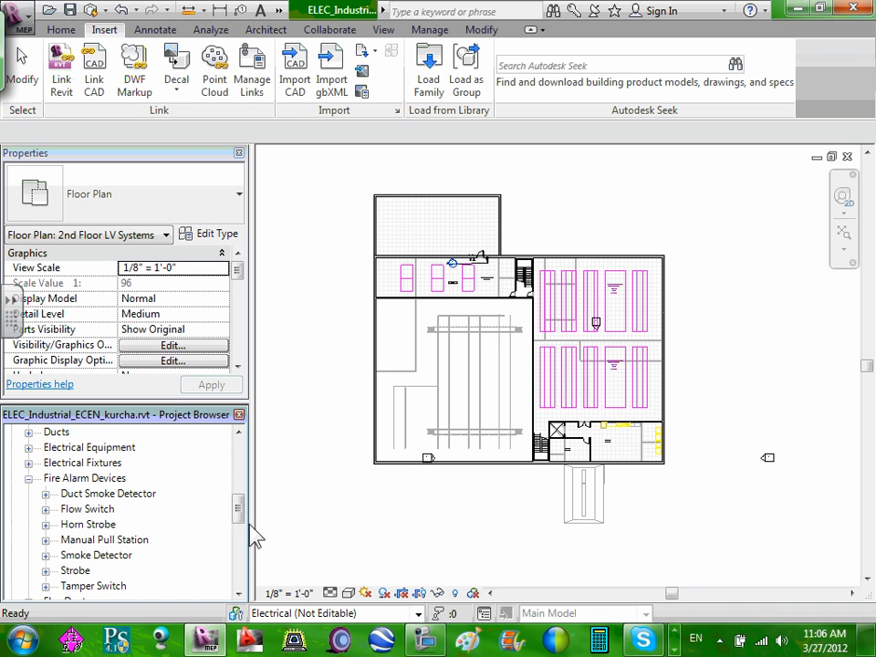
pyautogui.moveTo(241, 508); pyautogui.dragTo(245, 460)
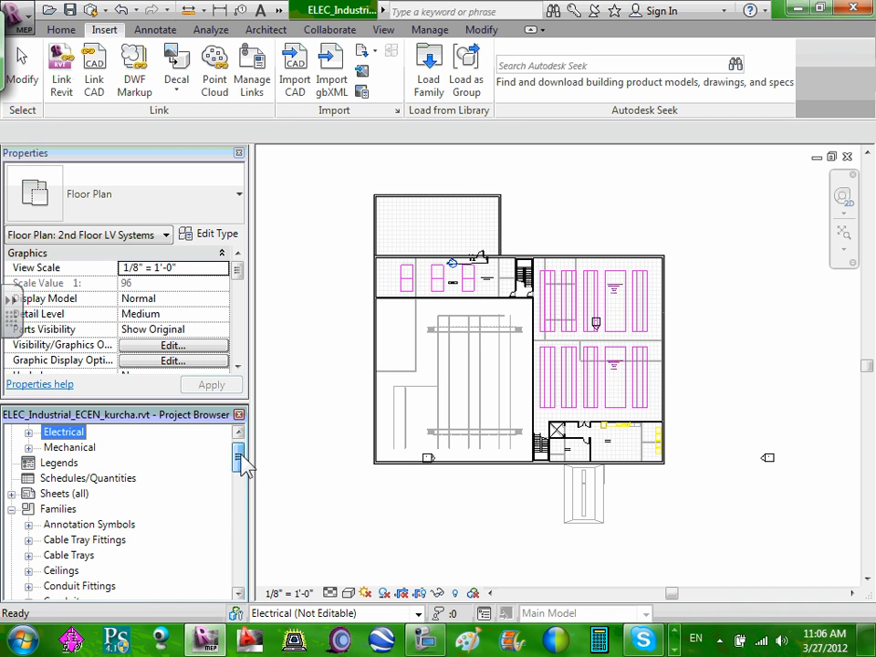
pyautogui.click(55, 511)
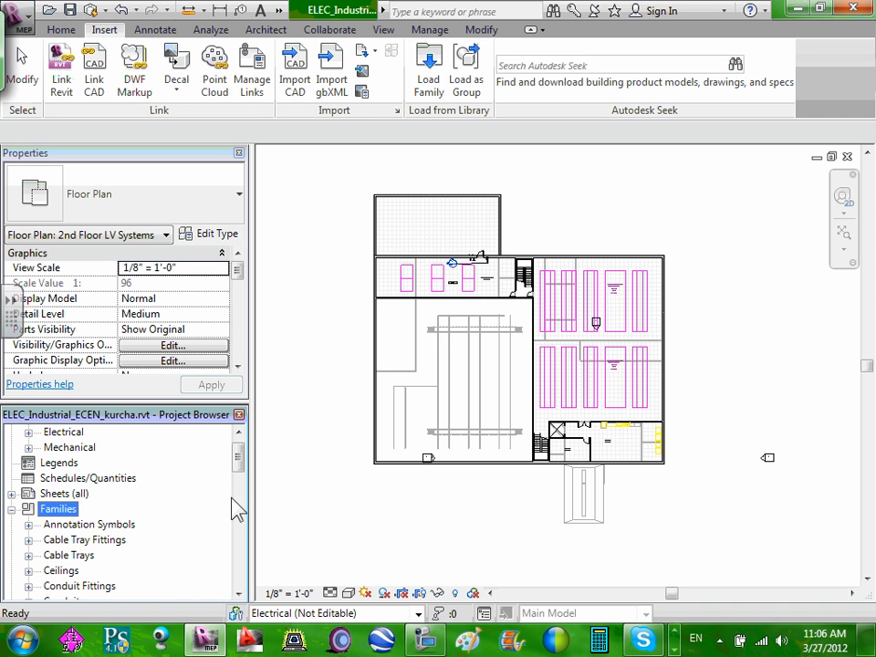
pyautogui.moveTo(239, 512)
pyautogui.mouseDown()
pyautogui.moveTo(245, 506)
pyautogui.moveTo(239, 514)
pyautogui.mouseUp()
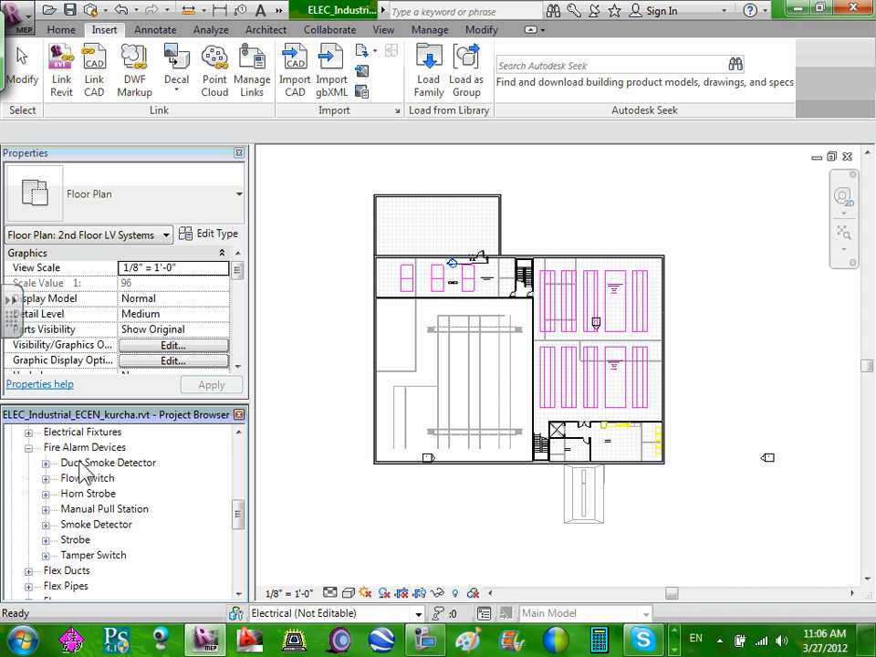
pyautogui.moveTo(244, 530); pyautogui.dragTo(239, 505)
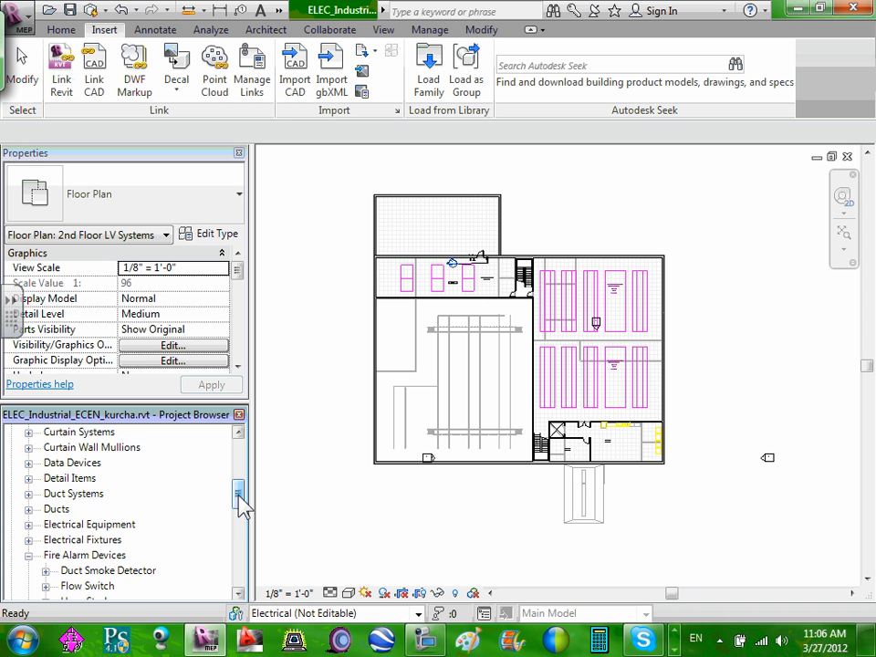
# - Expand the Security Devices category and check the types under Door Contact, Motion Detector, Security Key Pad and Speaker
pyautogui.moveTo(239, 499); pyautogui.dragTo(248, 553)
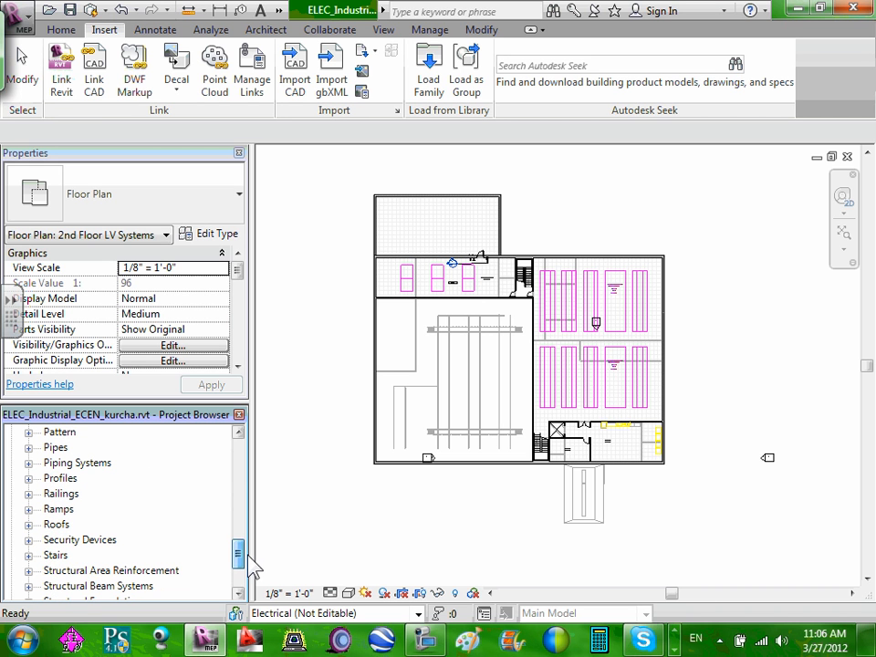
pyautogui.click(28, 539)
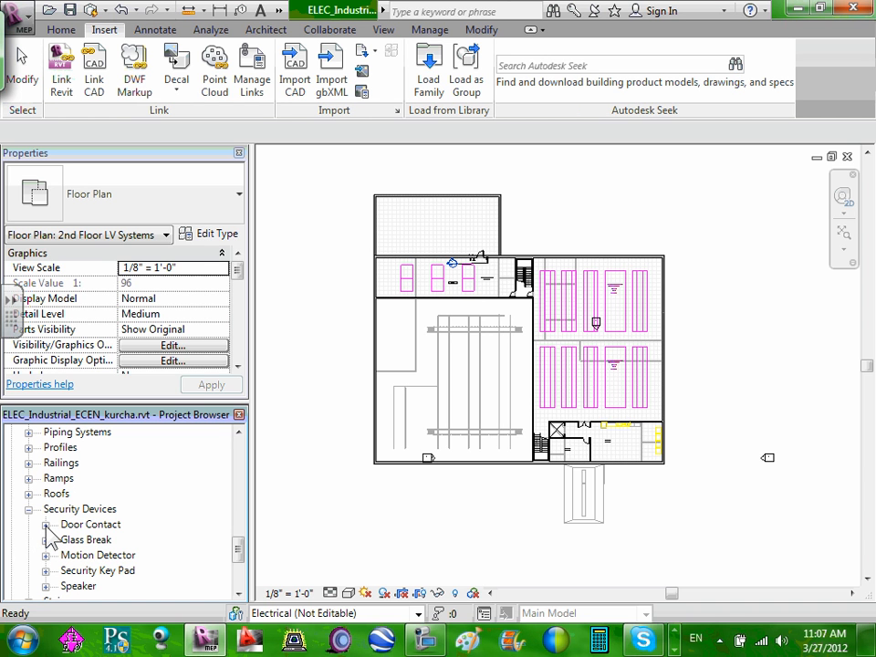
pyautogui.click(45, 525)
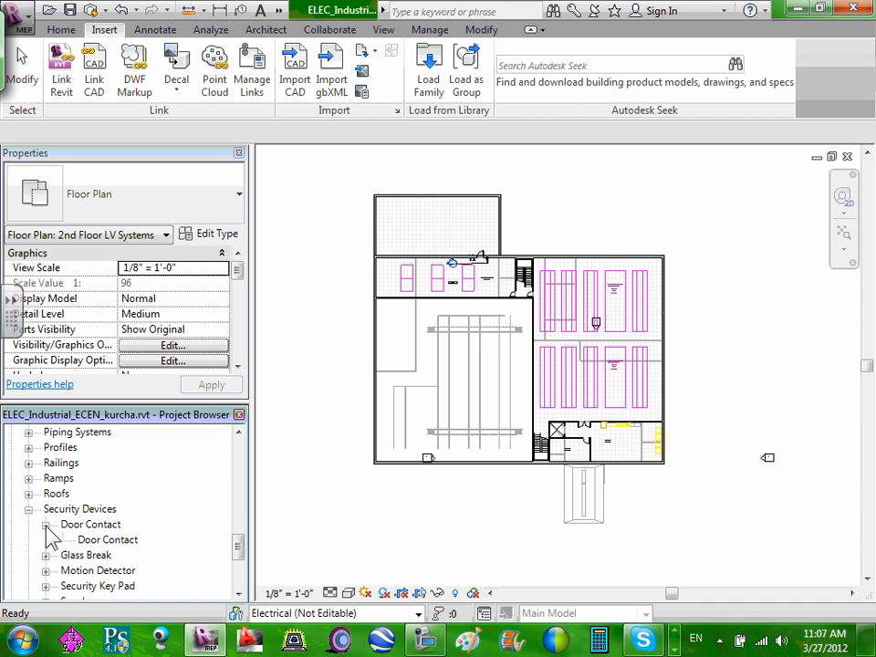
pyautogui.click(46, 526)
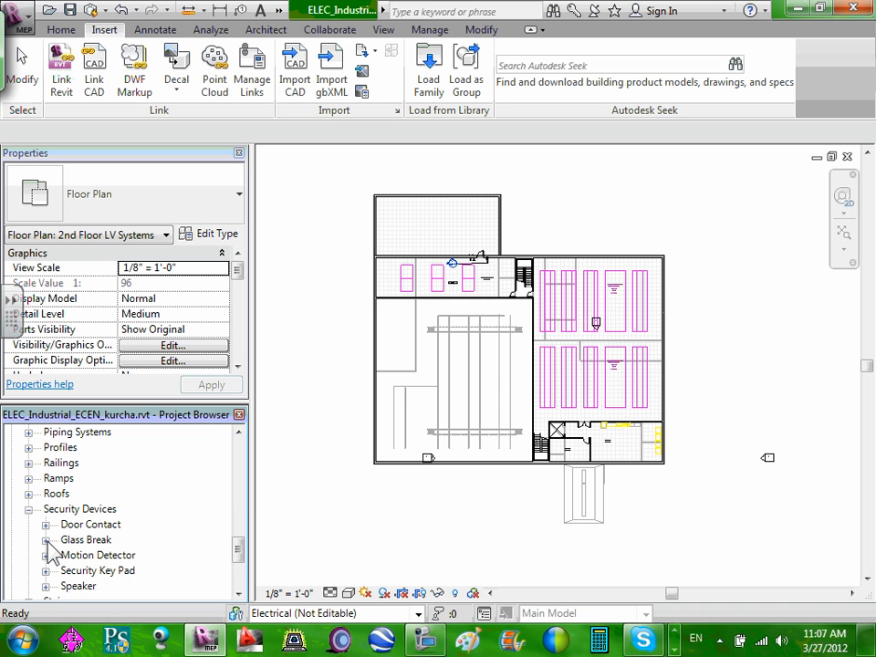
pyautogui.click(46, 555)
pyautogui.click(46, 555)
pyautogui.click(46, 572)
pyautogui.click(46, 571)
pyautogui.scroll(-1, 49, 574)
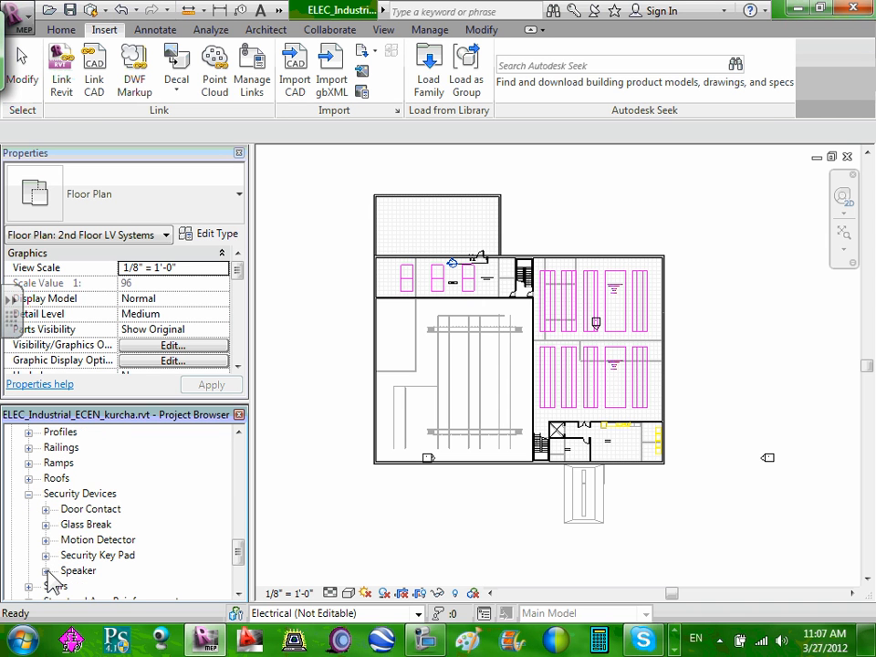
pyautogui.click(46, 571)
pyautogui.click(46, 571)
pyautogui.scroll(-3, 54, 574)
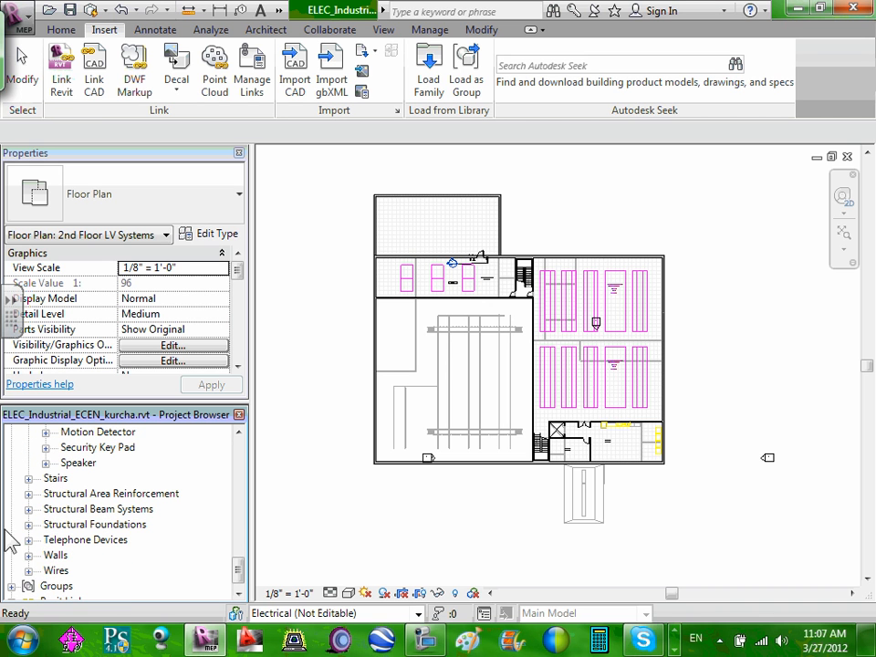
# - Expand the Telephone Devices category and check the types under Telephone Outlet and Telephone Outlet - Data
pyautogui.click(29, 539)
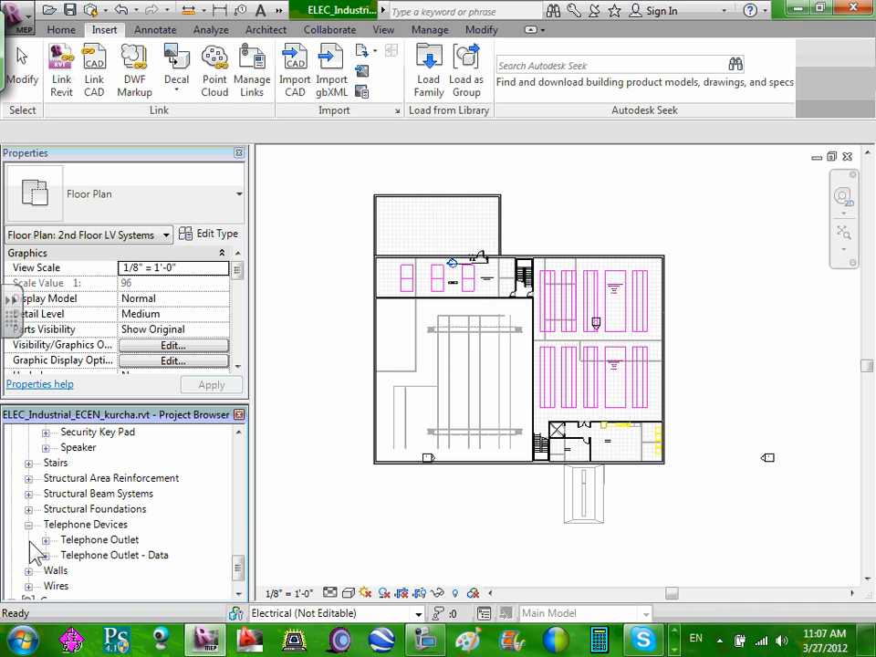
pyautogui.click(45, 540)
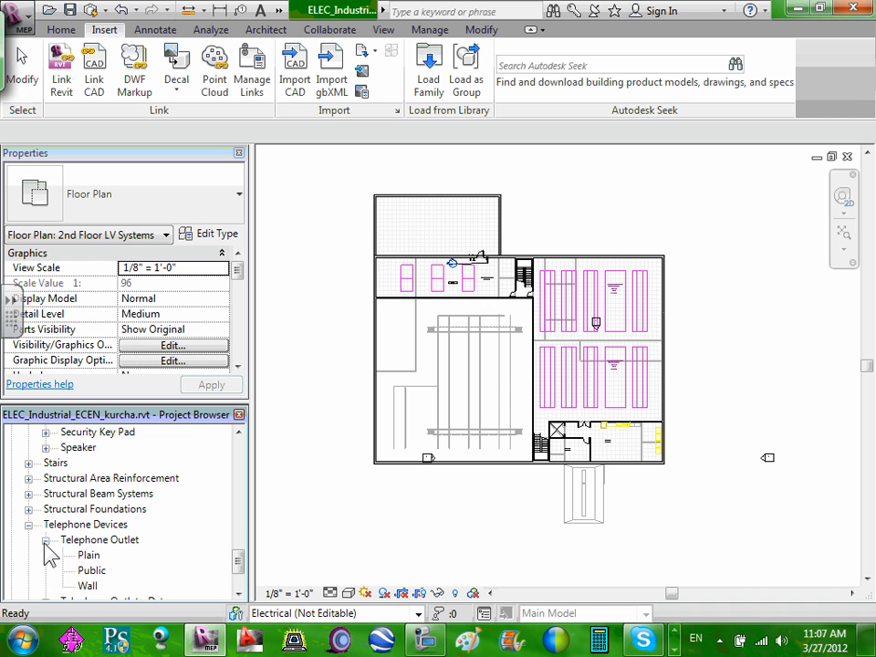
pyautogui.scroll(-1, 45, 547)
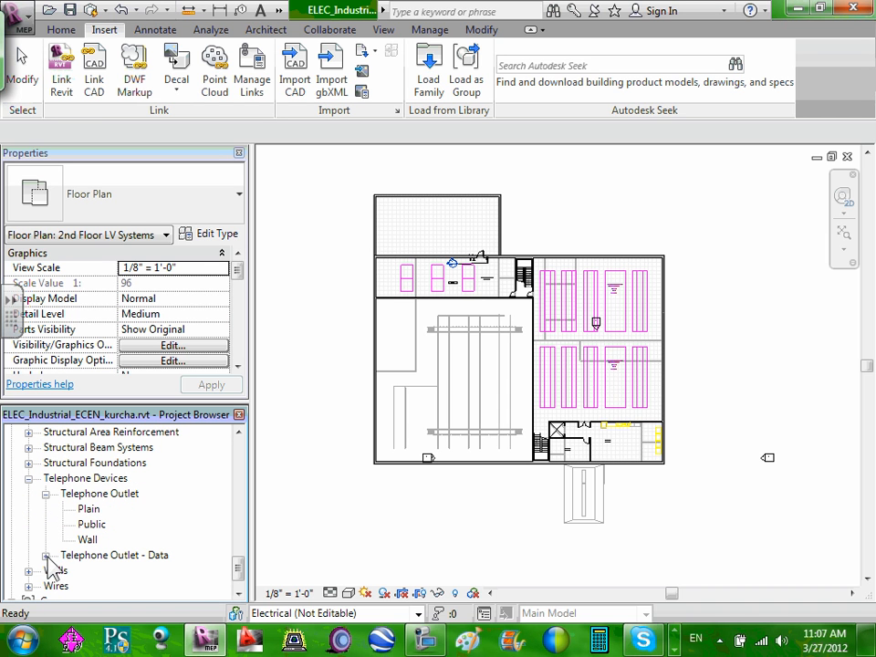
pyautogui.click(46, 556)
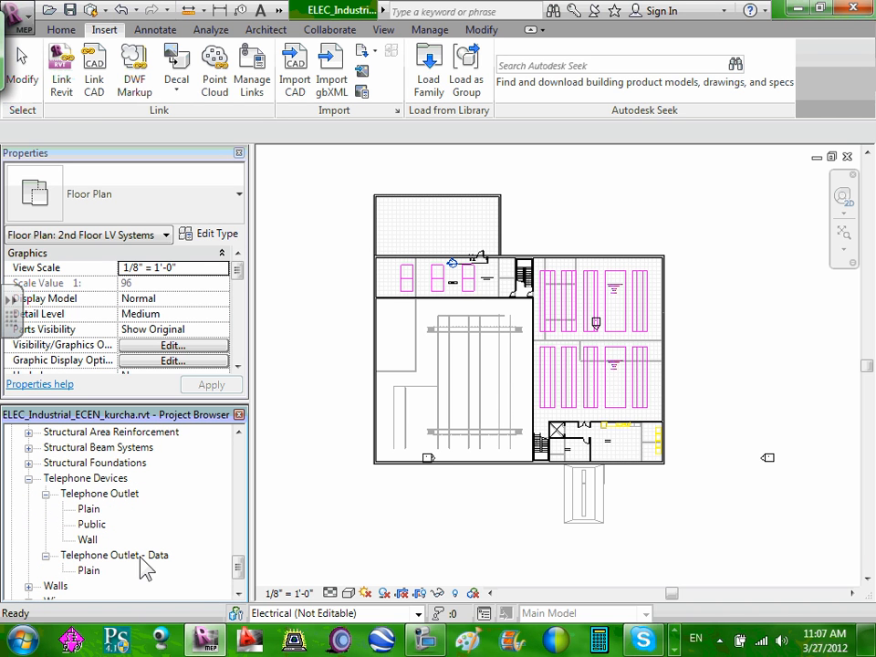
pyautogui.click(88, 571)
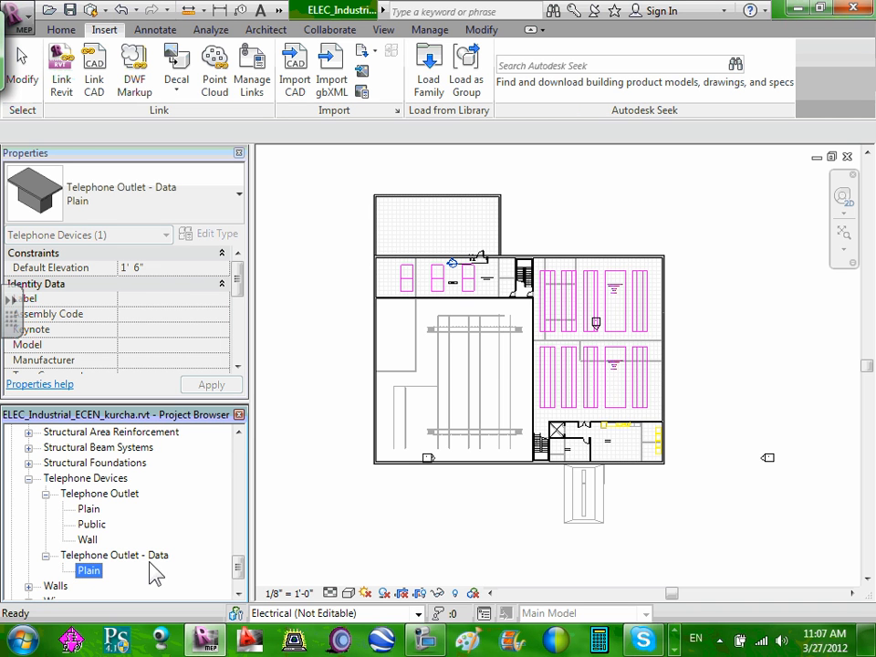
pyautogui.click(240, 591)
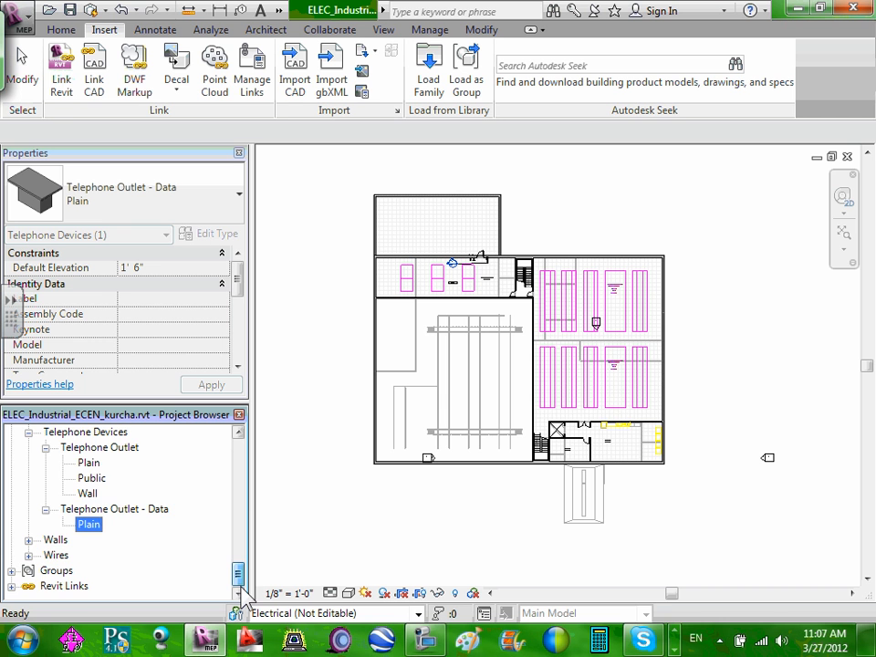
# - Check the Data Device Tag and Communication Devices Tag families under Annotation Symbols, and collapse the category again
pyautogui.moveTo(238, 573); pyautogui.dragTo(238, 463)
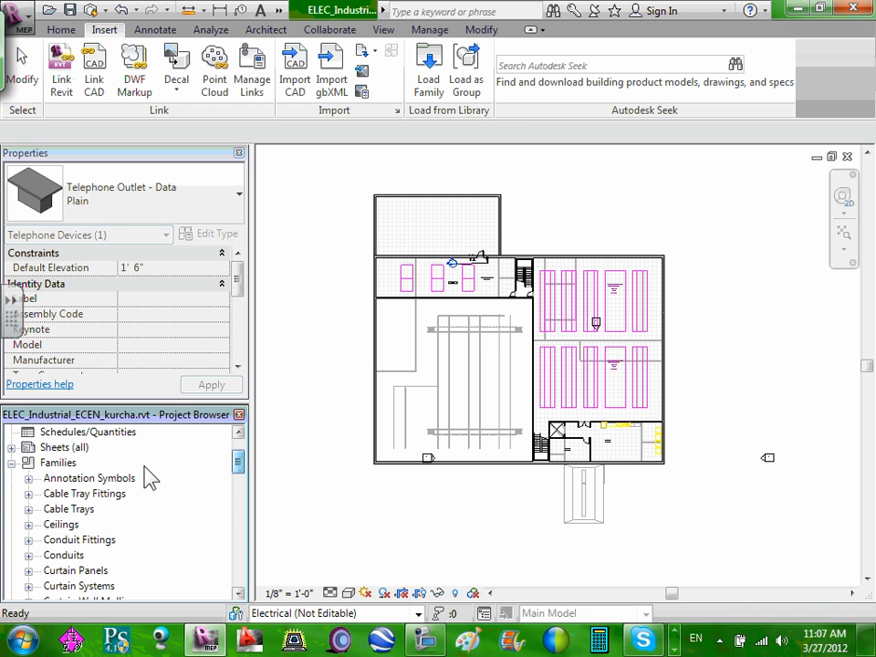
pyautogui.click(29, 479)
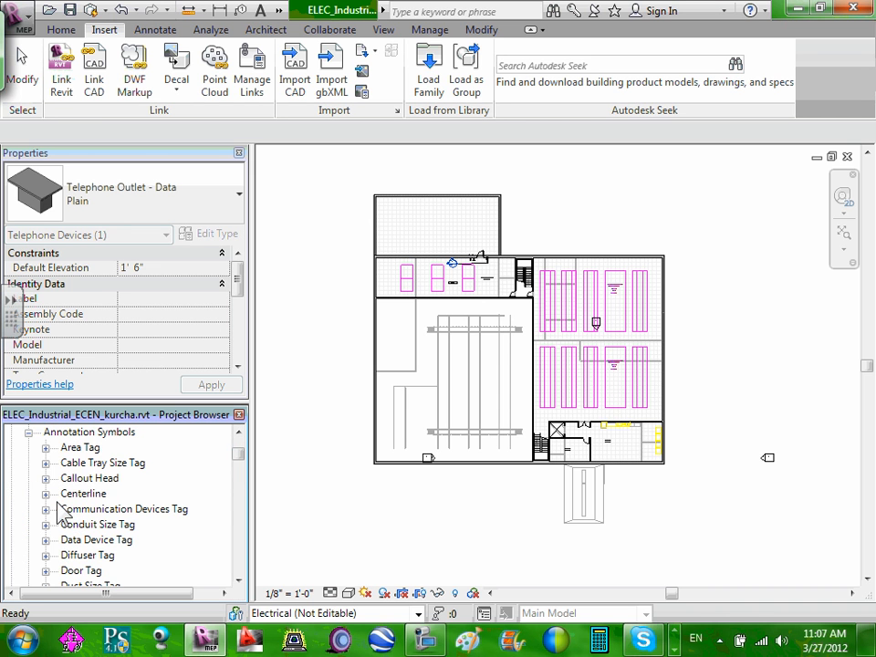
pyautogui.scroll(-1, 69, 513)
pyautogui.scroll(-1, 73, 514)
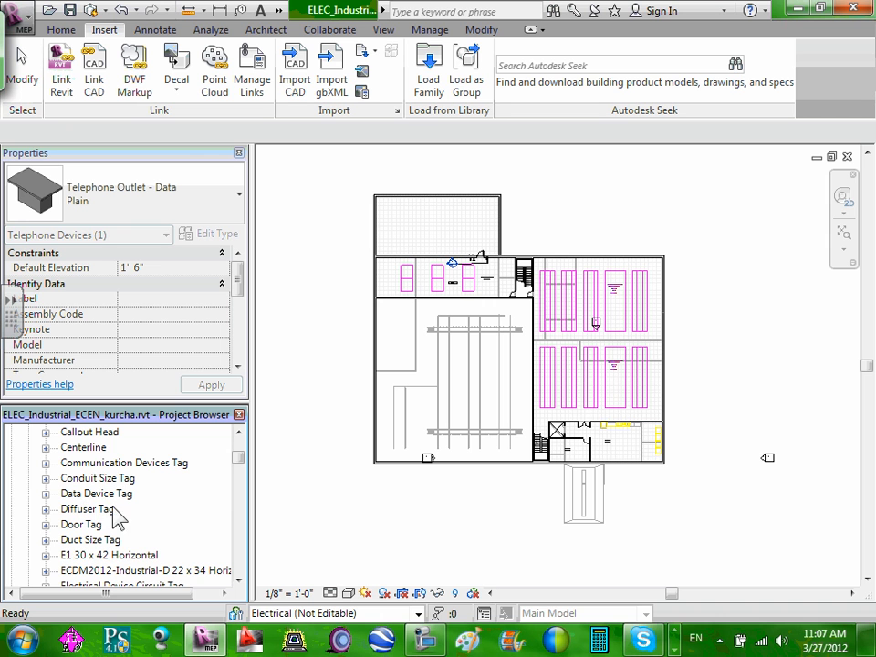
pyautogui.click(46, 494)
pyautogui.click(46, 493)
pyautogui.click(46, 463)
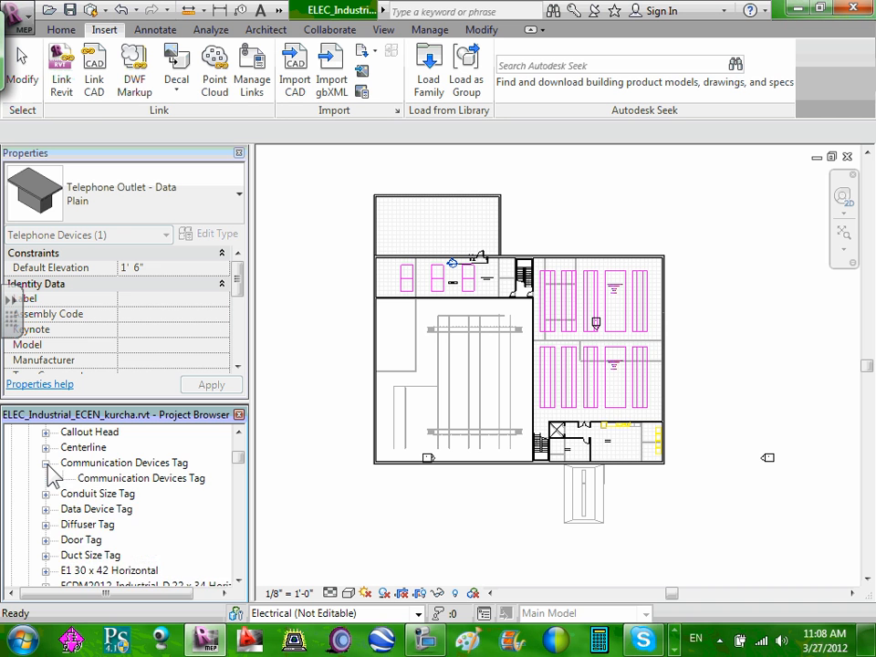
pyautogui.click(46, 462)
pyautogui.scroll(-4, 56, 456)
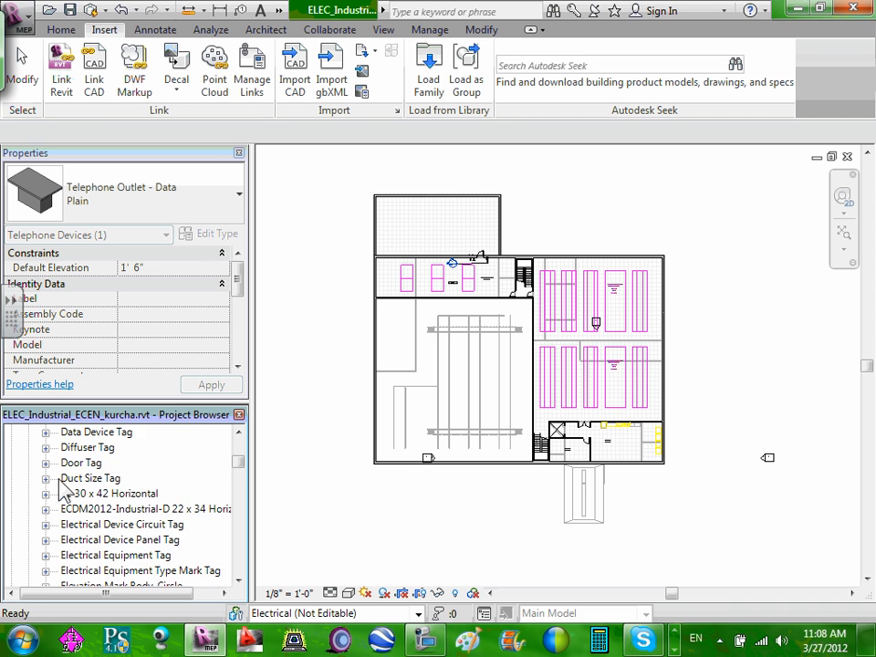
pyautogui.scroll(5, 60, 481)
pyautogui.scroll(3, 64, 498)
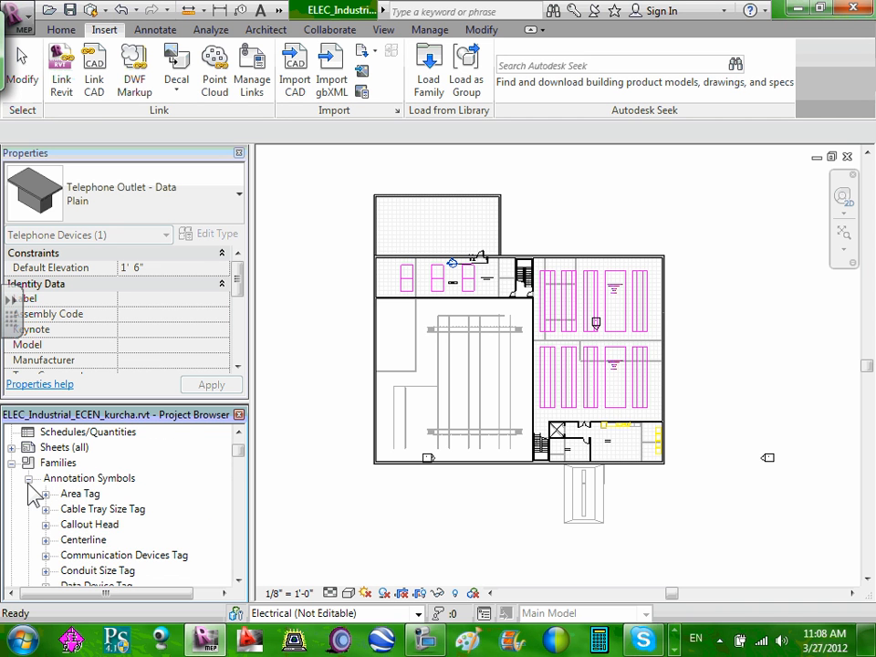
pyautogui.click(28, 480)
pyautogui.scroll(-5, 38, 491)
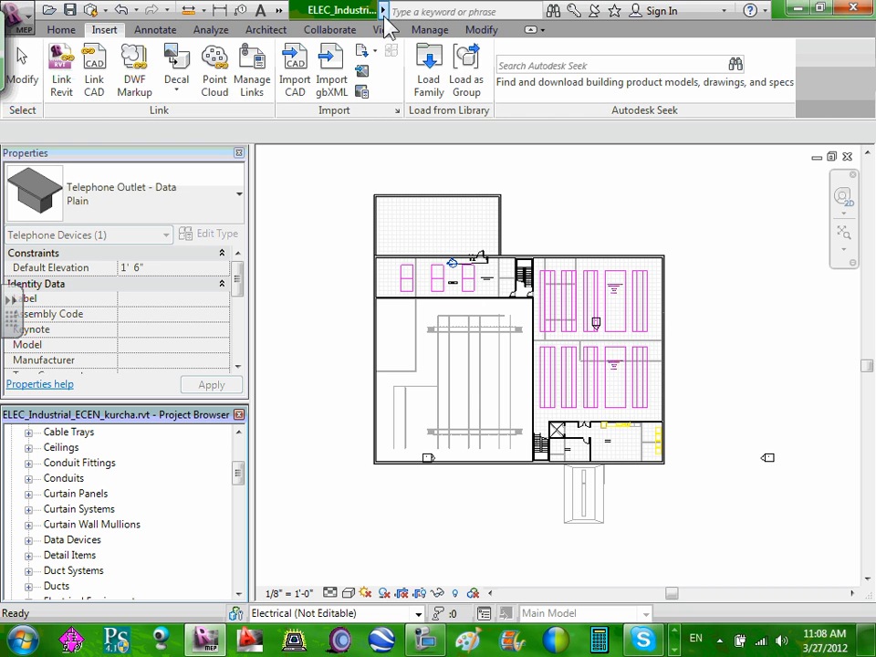
# - Start loading a family and browse through the desktop's 2012 shortcut and the Instructor folder to the Revit folder
pyautogui.click(429, 77)
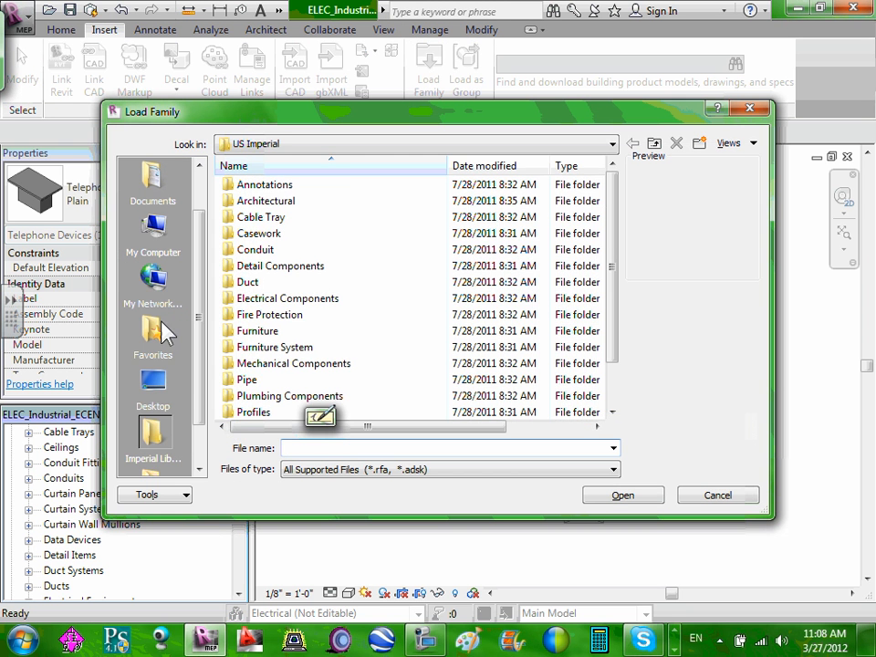
pyautogui.click(152, 384)
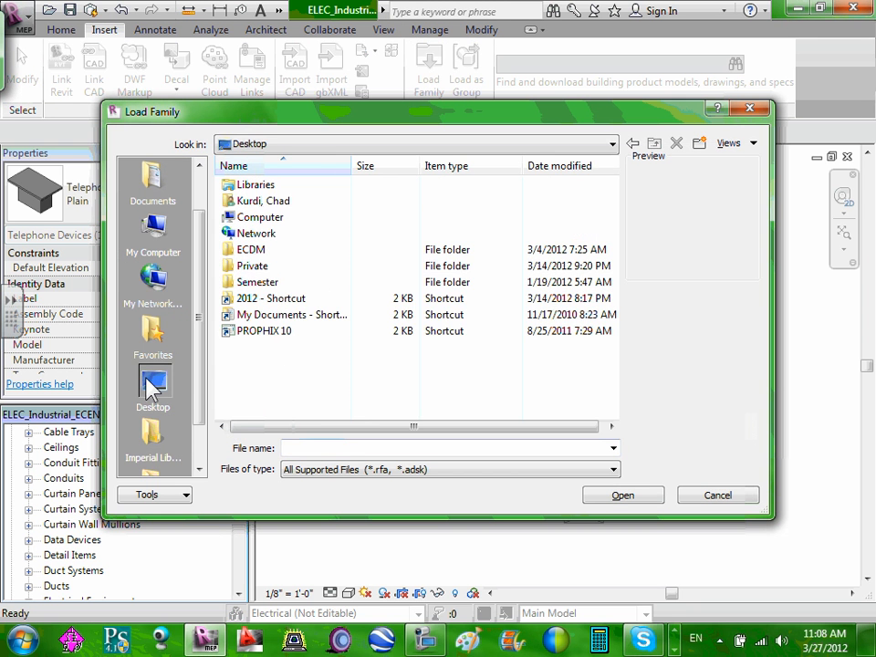
pyautogui.doubleClick(279, 299)
pyautogui.doubleClick(270, 186)
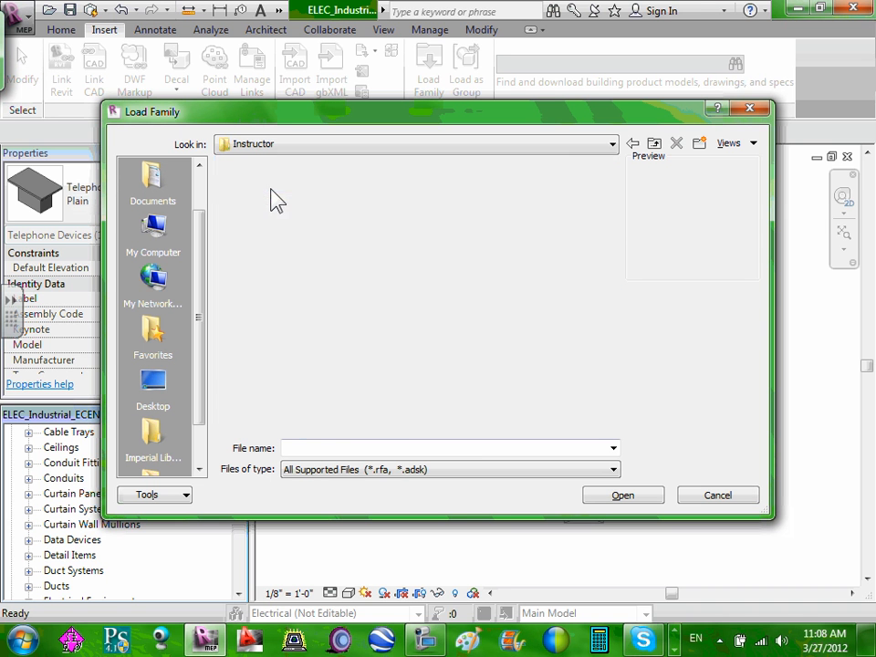
pyautogui.doubleClick(252, 255)
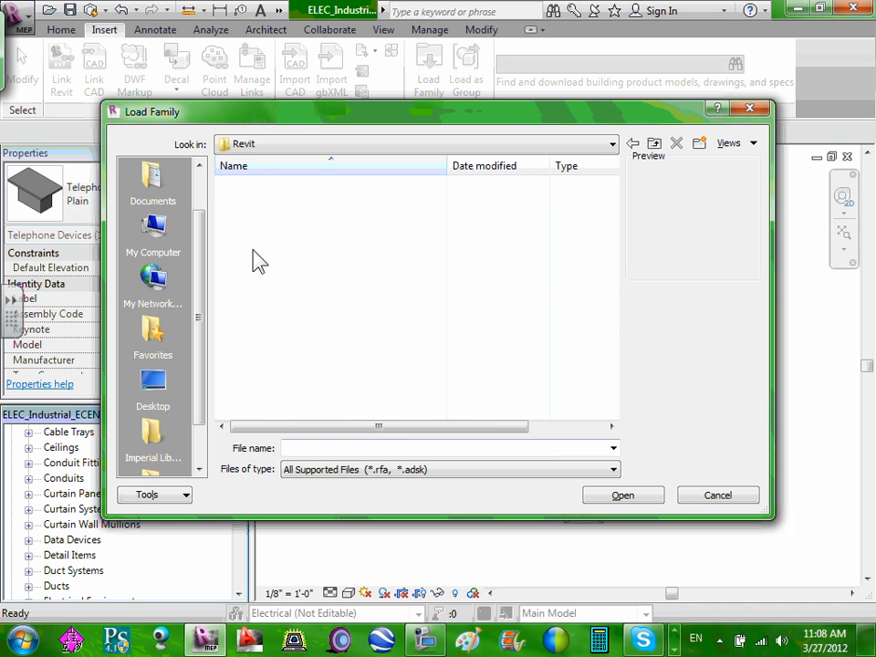
# - Look through the contents of the Revit Families-2011 folder and return to the Revit folder
pyautogui.click(345, 219)
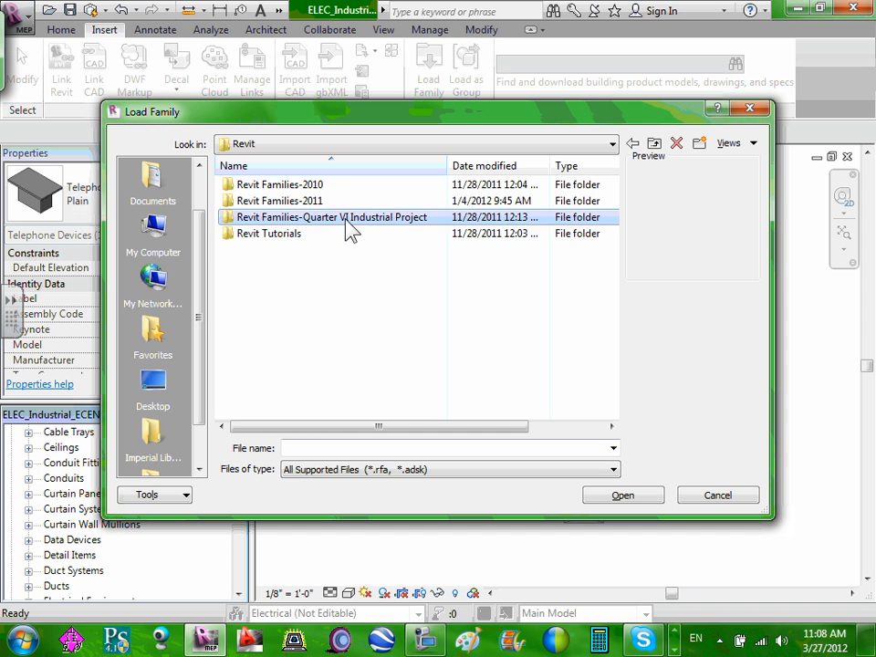
pyautogui.click(315, 202)
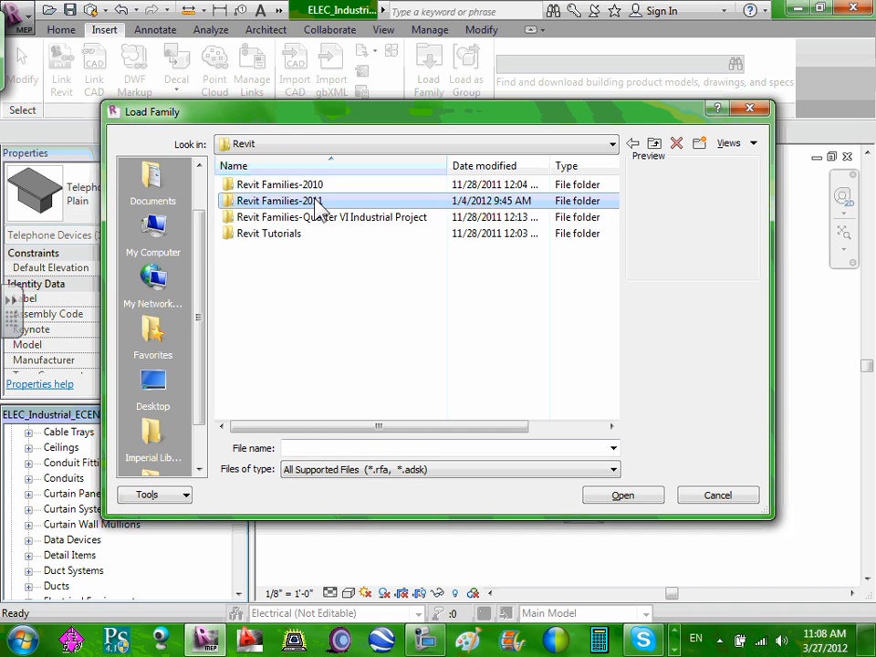
pyautogui.doubleClick(315, 202)
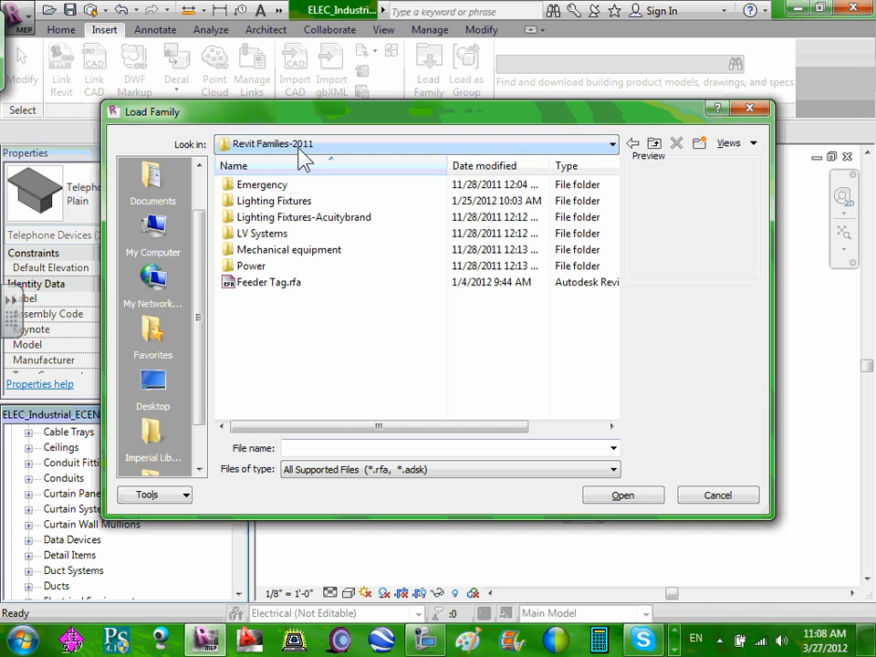
pyautogui.click(654, 144)
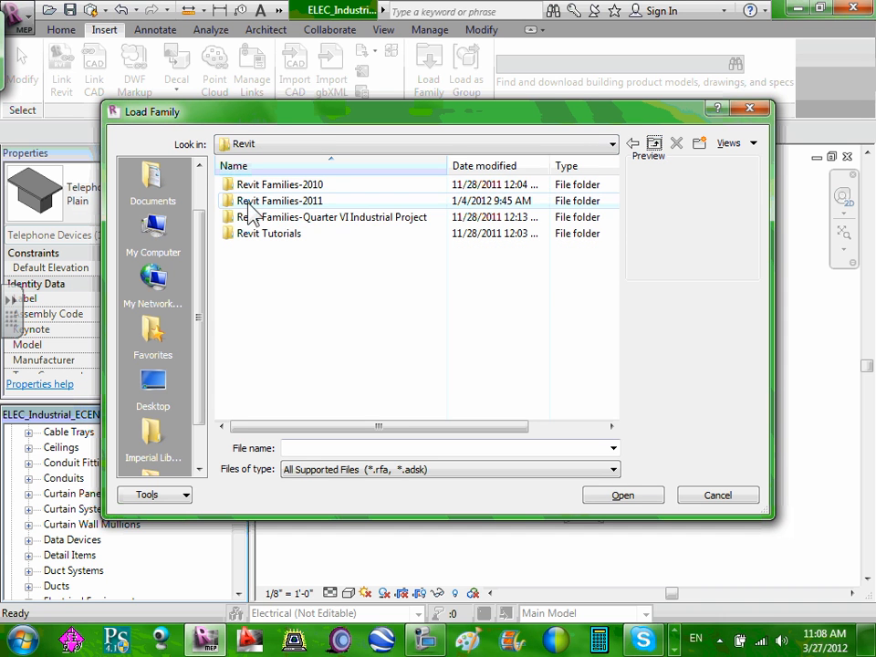
# - Open the Communication Devices folder inside Revit Families-Quarter VI Industrial Project and check its full folder path
pyautogui.doubleClick(336, 219)
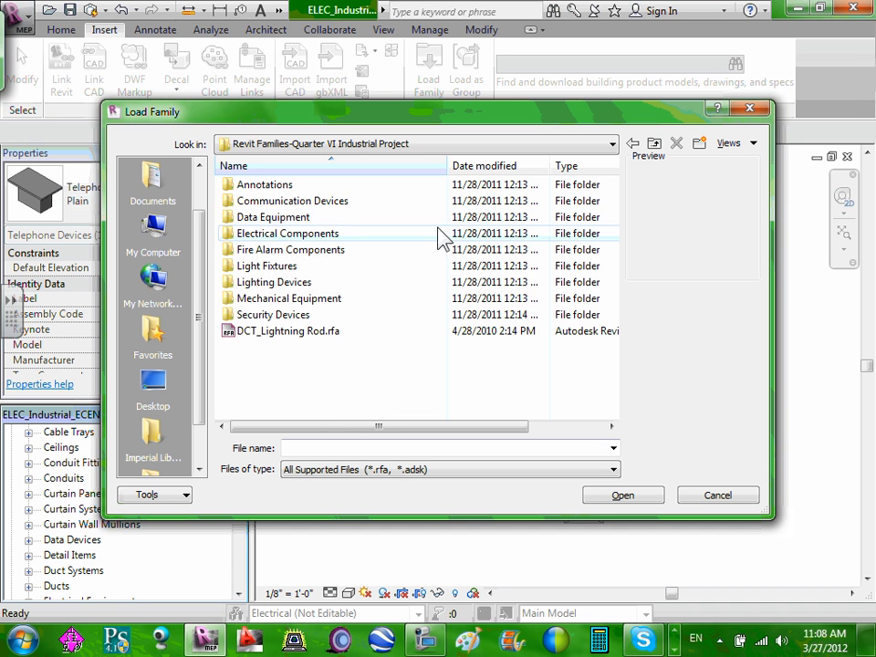
pyautogui.click(294, 202)
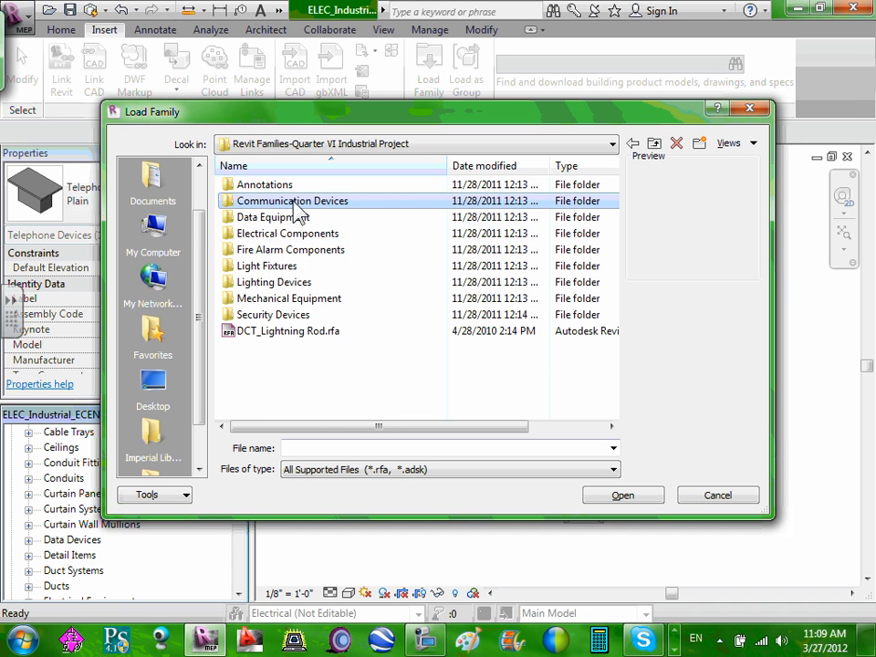
pyautogui.doubleClick(298, 203)
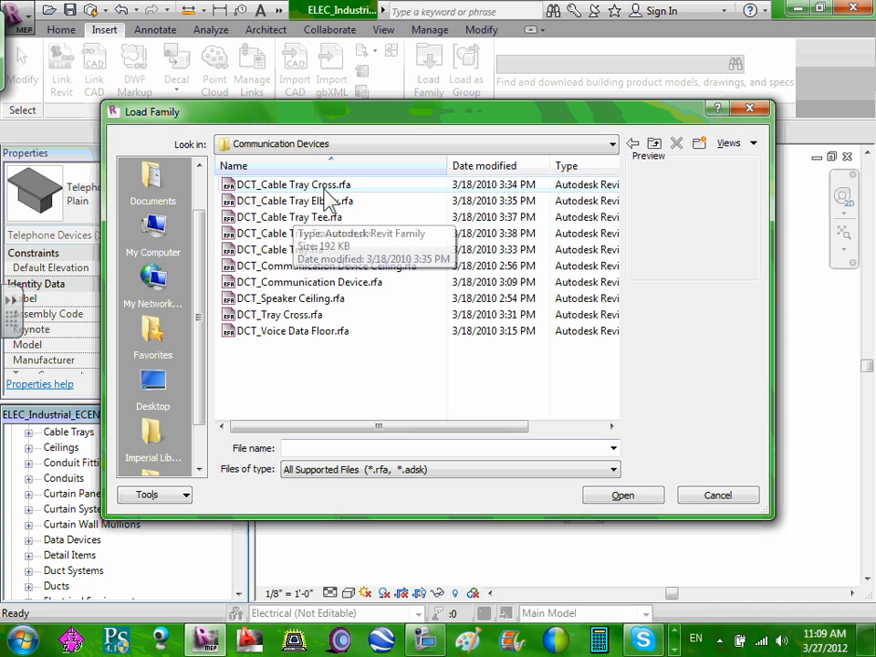
pyautogui.click(611, 143)
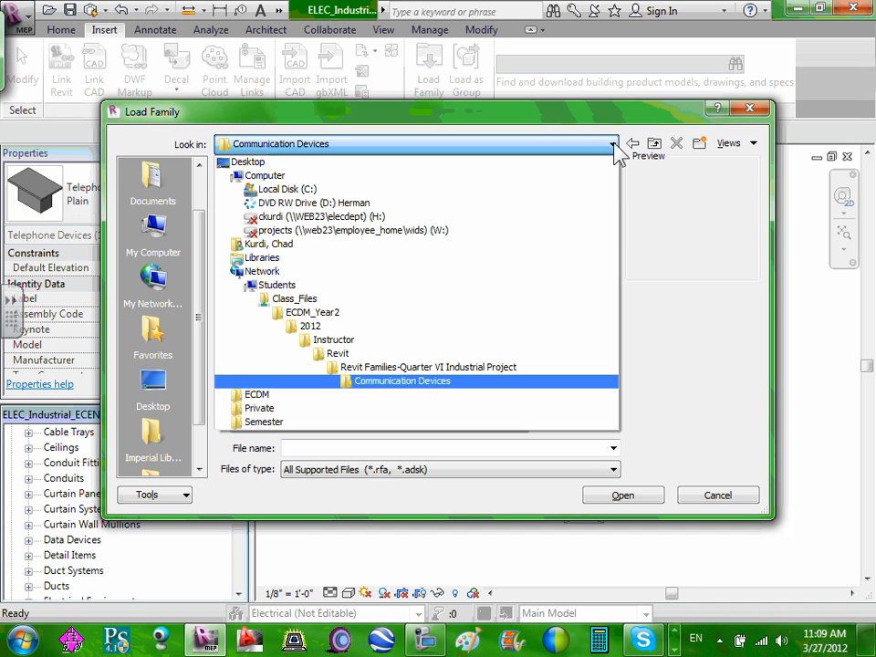
pyautogui.click(614, 144)
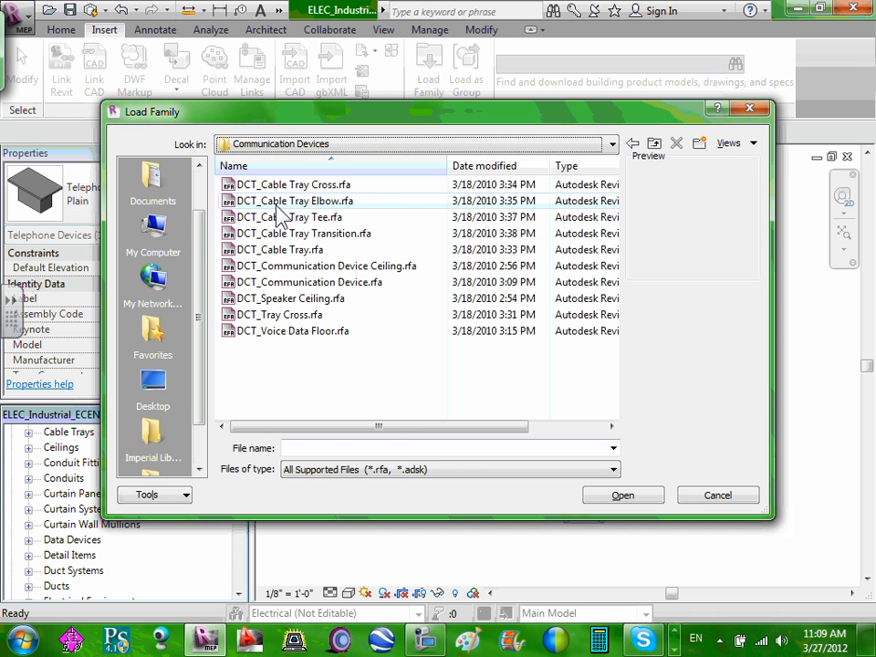
# - Preview the DCT cable tray family files and load DCT_Cable Tray.rfa into the project
pyautogui.click(297, 185)
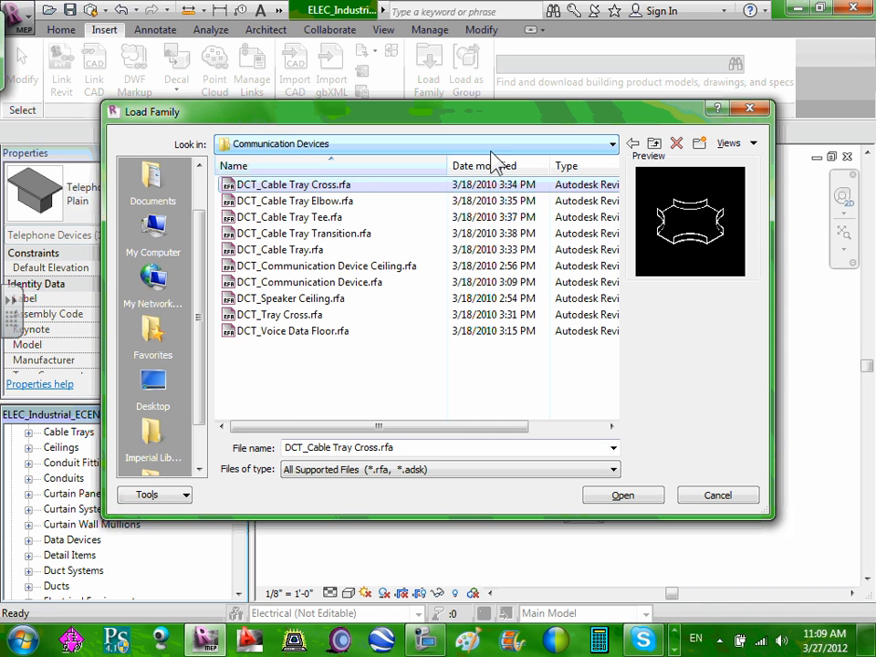
pyautogui.click(331, 201)
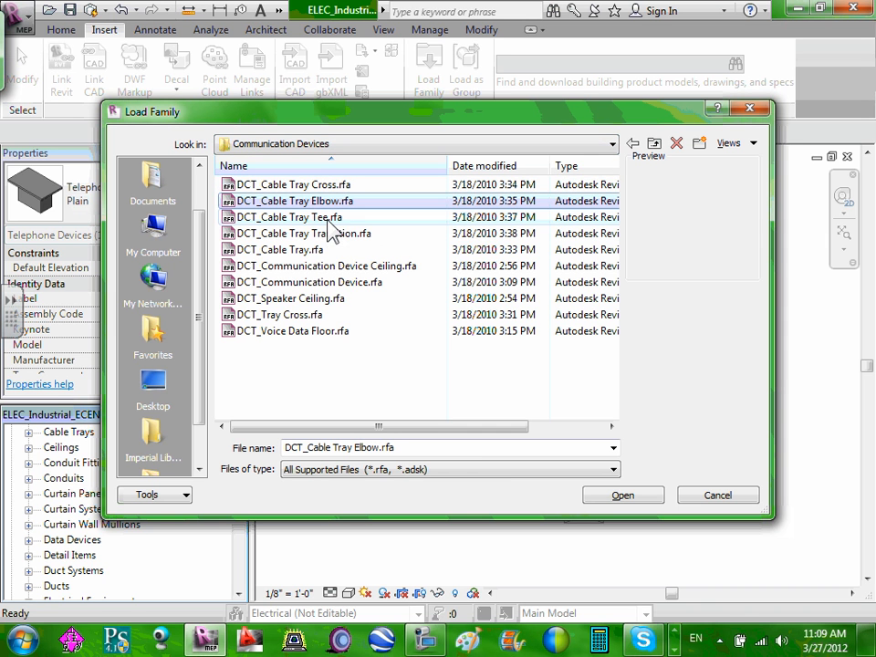
pyautogui.press('Down')
pyautogui.press('Down')
pyautogui.press('Down')
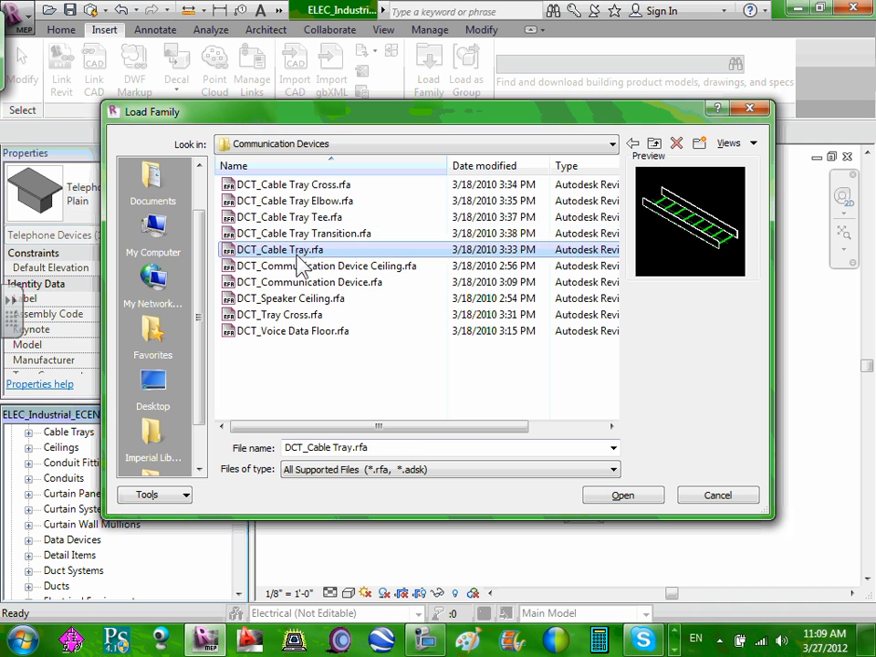
pyautogui.doubleClick(296, 252)
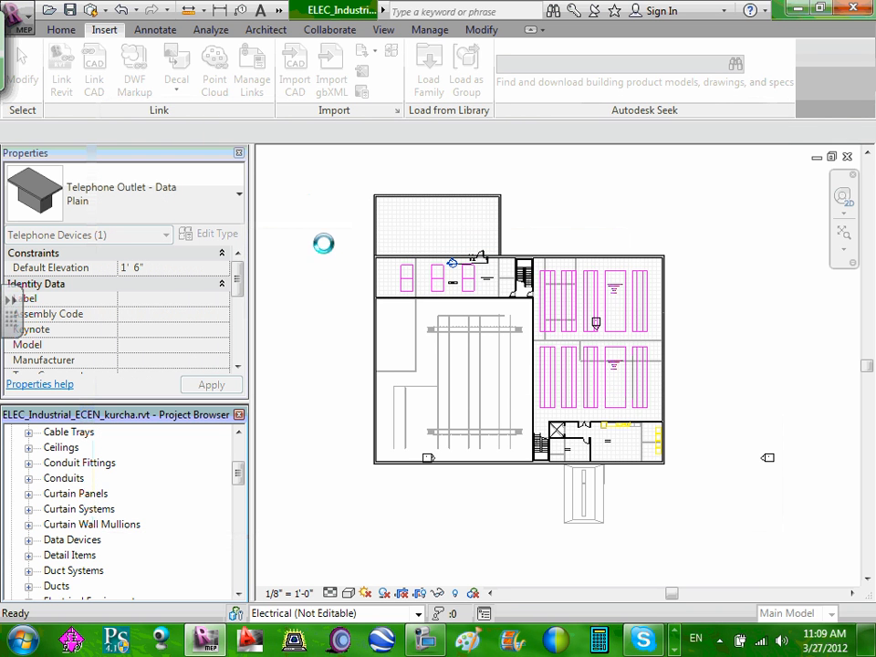
# - Load DCT_Cable Tray Cross.rfa from the Communication Devices folder of Revit Families-Quarter VI Industrial Project, reached through the desktop's 2012 shortcut, Instructor and Revit
pyautogui.click(433, 73)
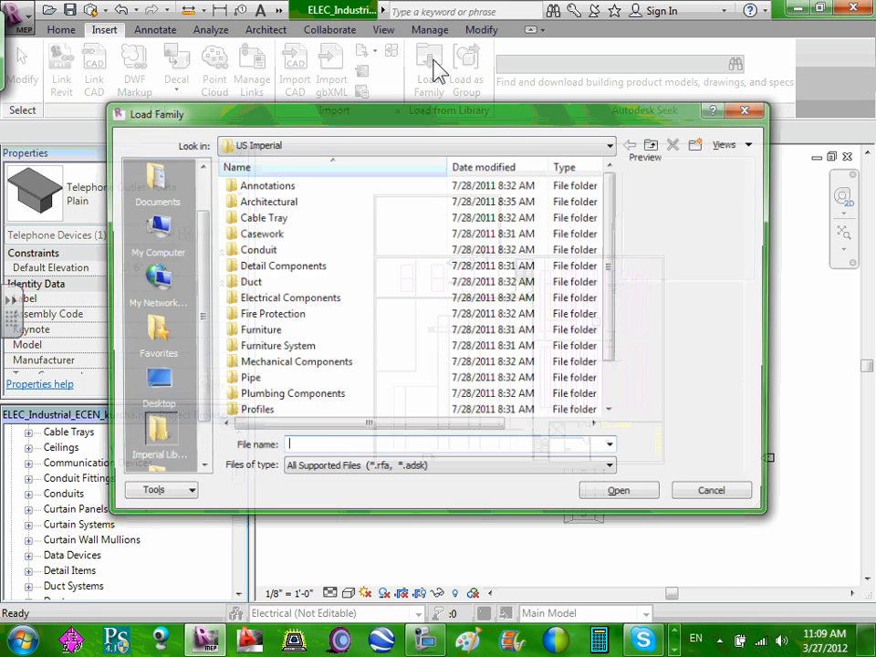
pyautogui.click(151, 383)
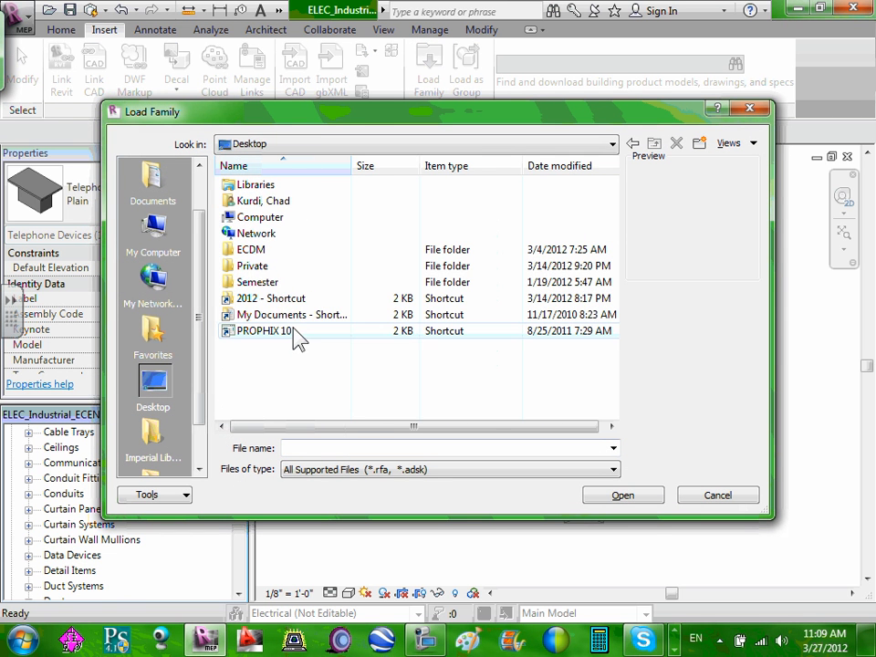
pyautogui.doubleClick(287, 298)
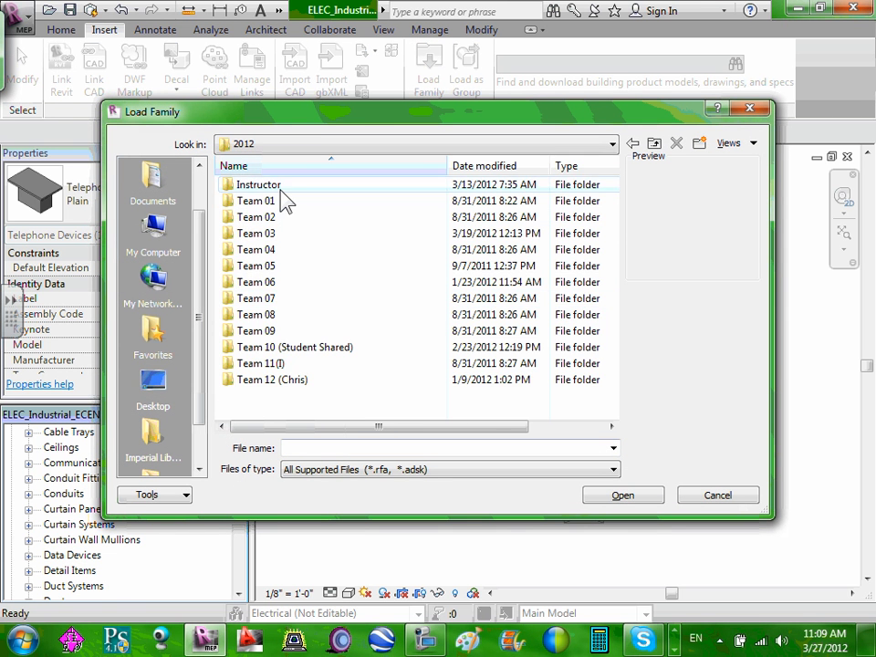
pyautogui.doubleClick(274, 187)
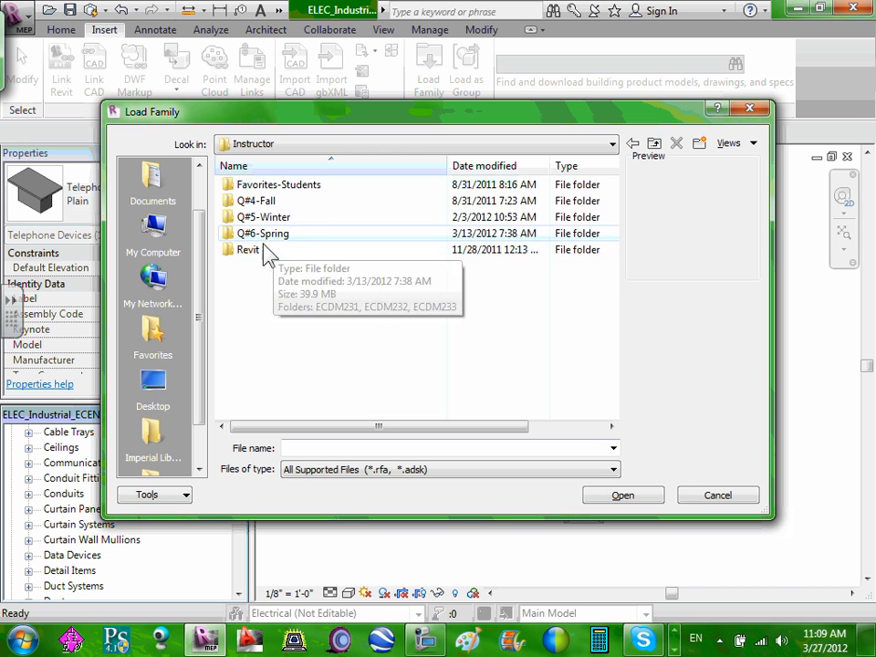
pyautogui.doubleClick(263, 246)
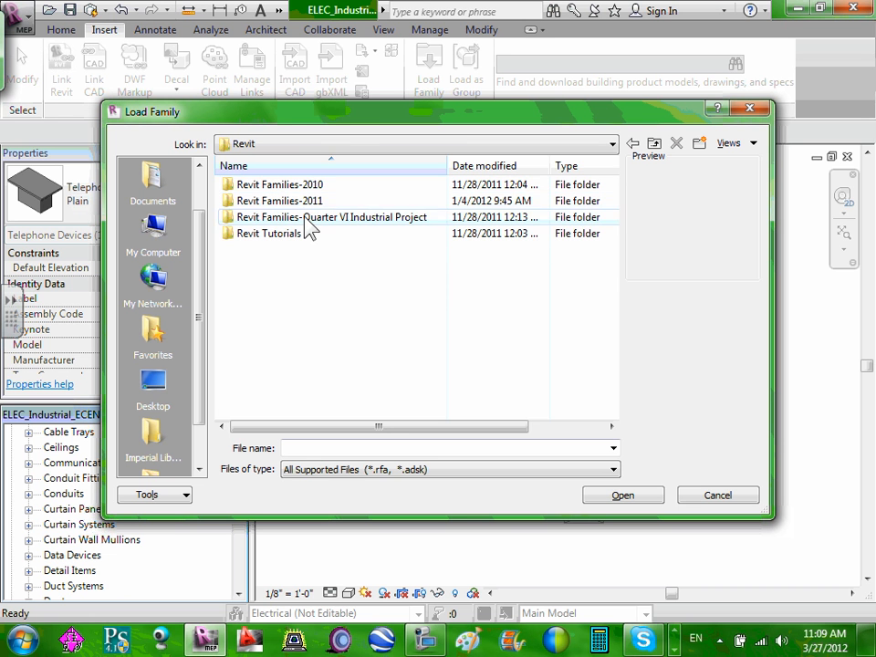
pyautogui.doubleClick(304, 219)
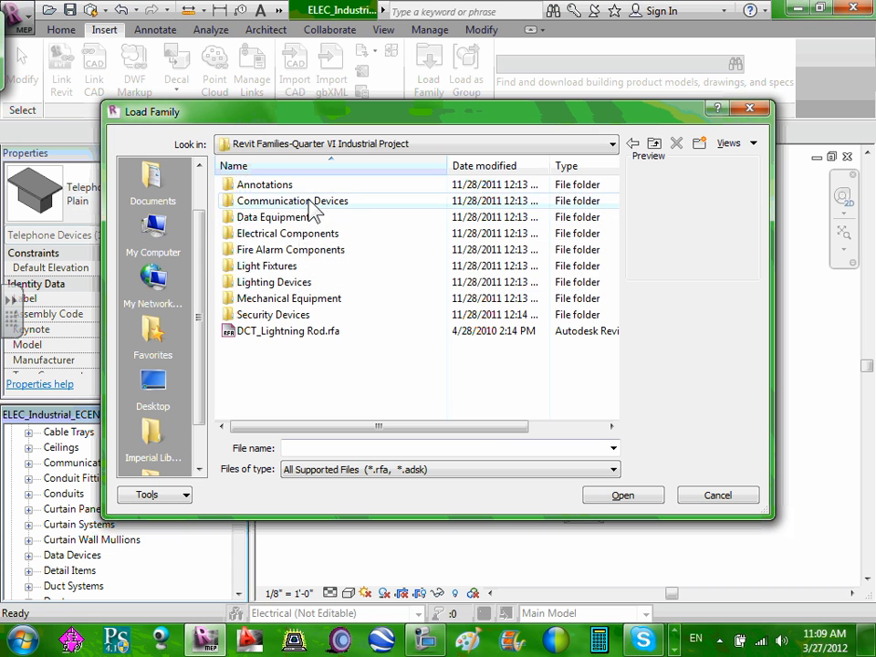
pyautogui.doubleClick(313, 201)
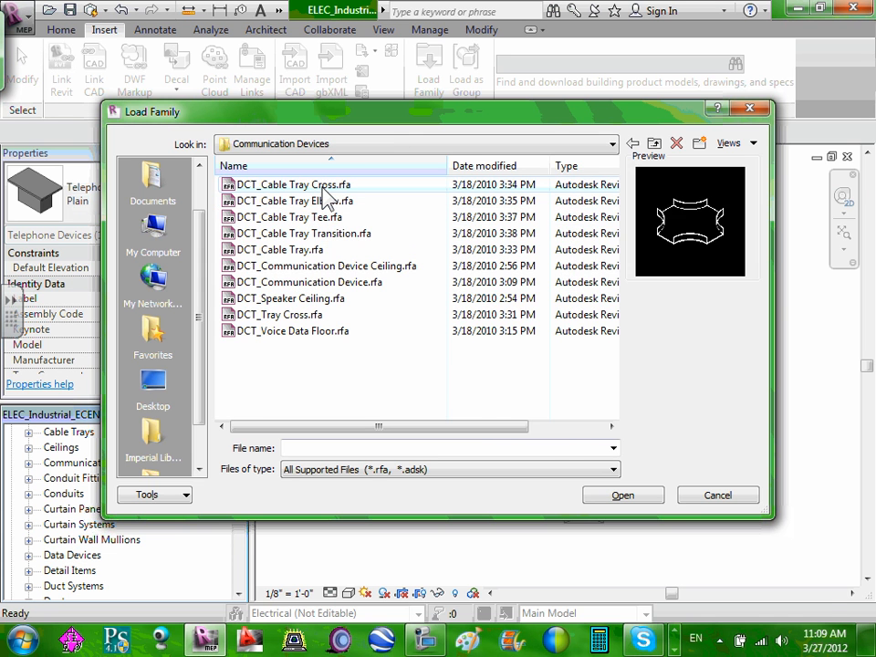
pyautogui.doubleClick(322, 186)
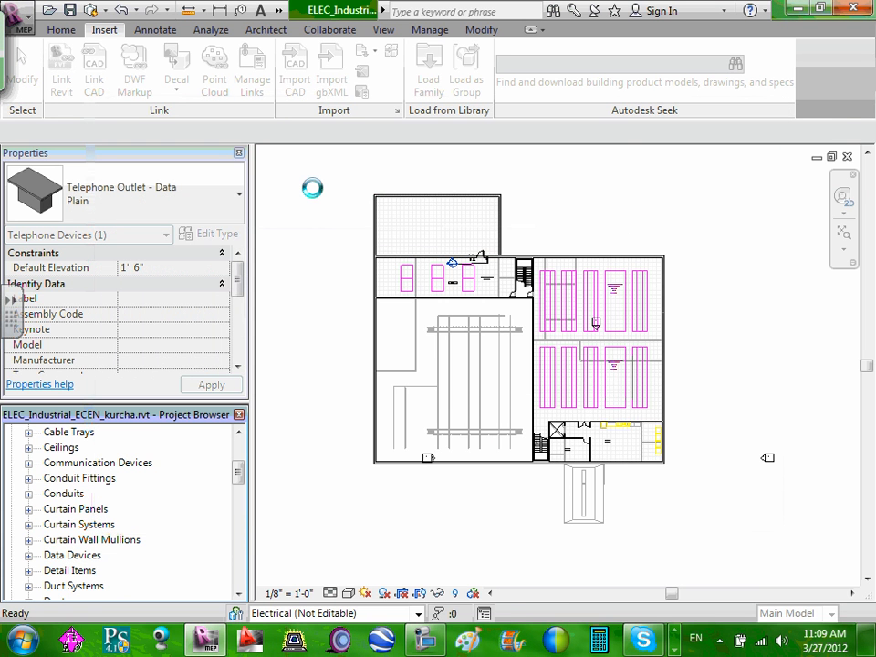
# - Start loading another family and browse from the desktop's 2012 shortcut to the Communication Devices folder in Revit Families-Quarter VI Industrial Project
pyautogui.click(433, 82)
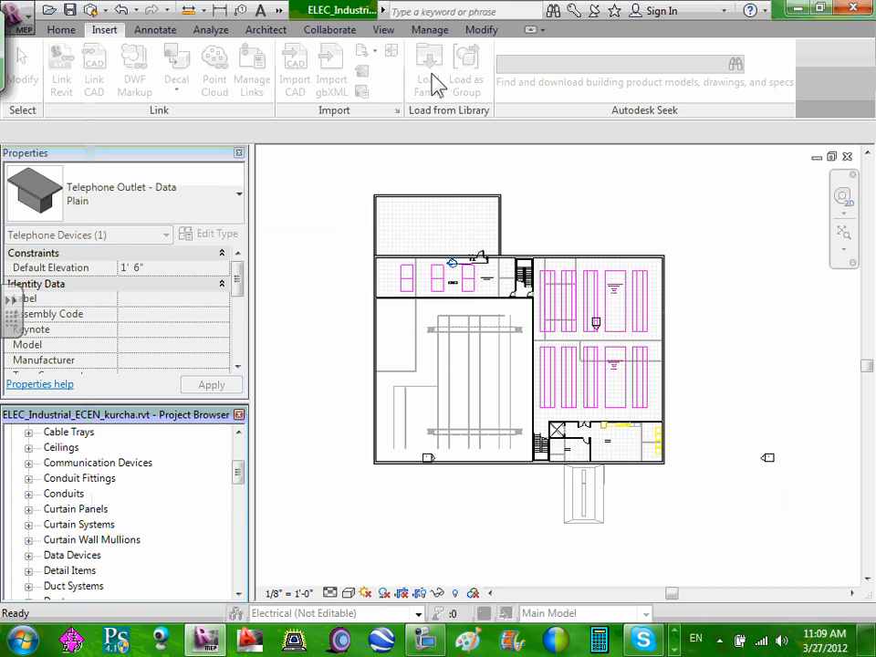
pyautogui.click(155, 381)
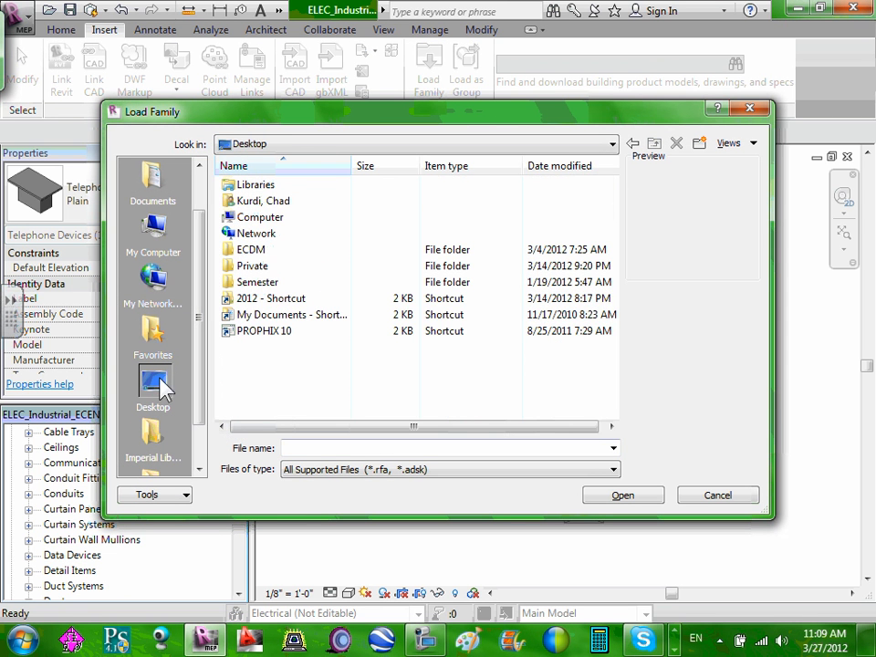
pyautogui.doubleClick(279, 302)
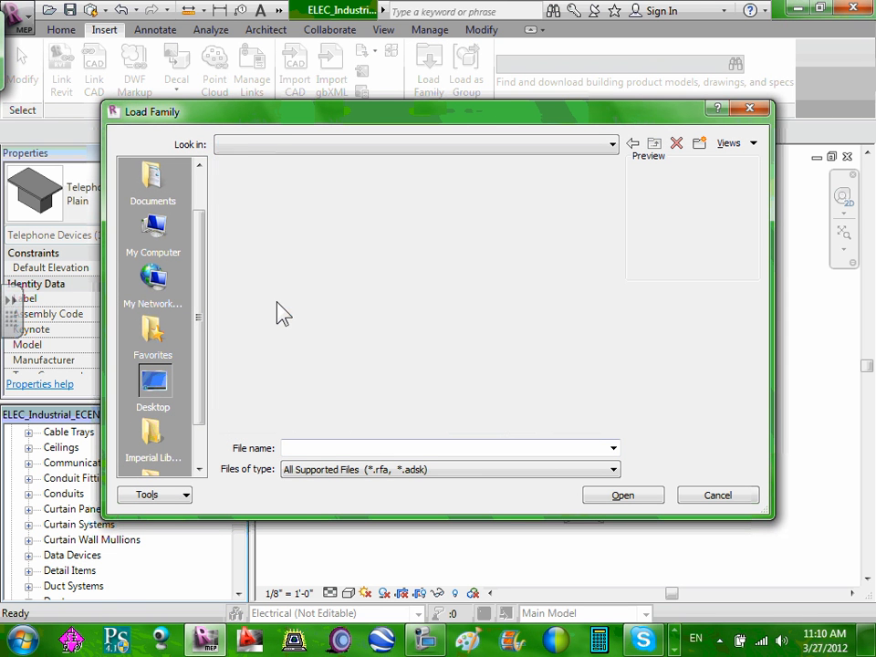
pyautogui.doubleClick(277, 185)
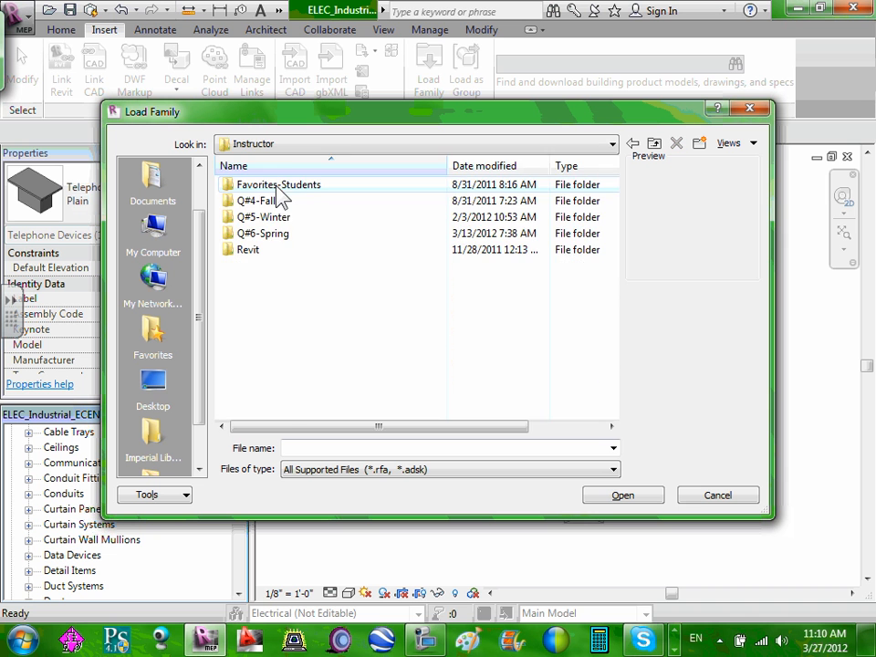
pyautogui.doubleClick(258, 250)
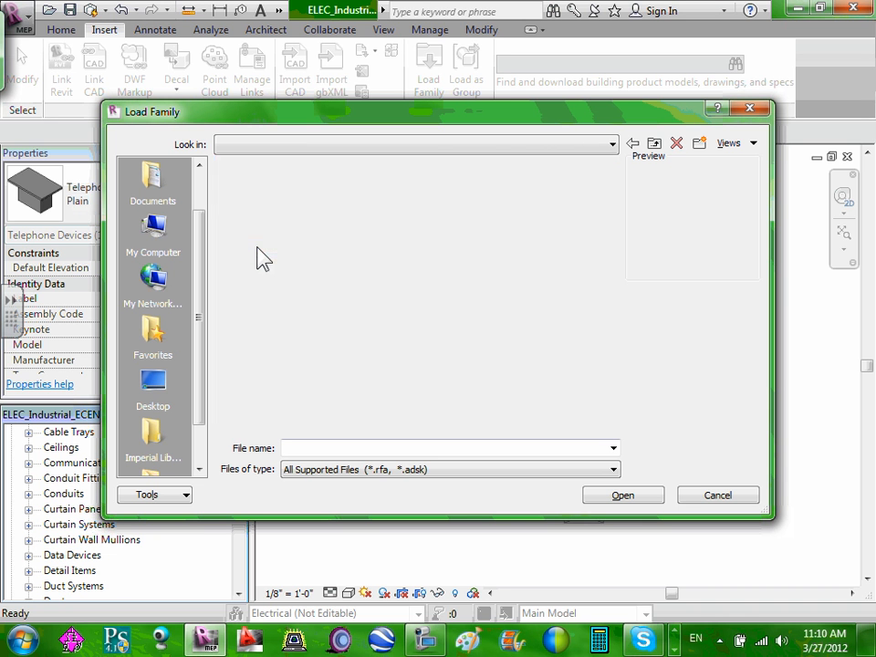
pyautogui.doubleClick(308, 219)
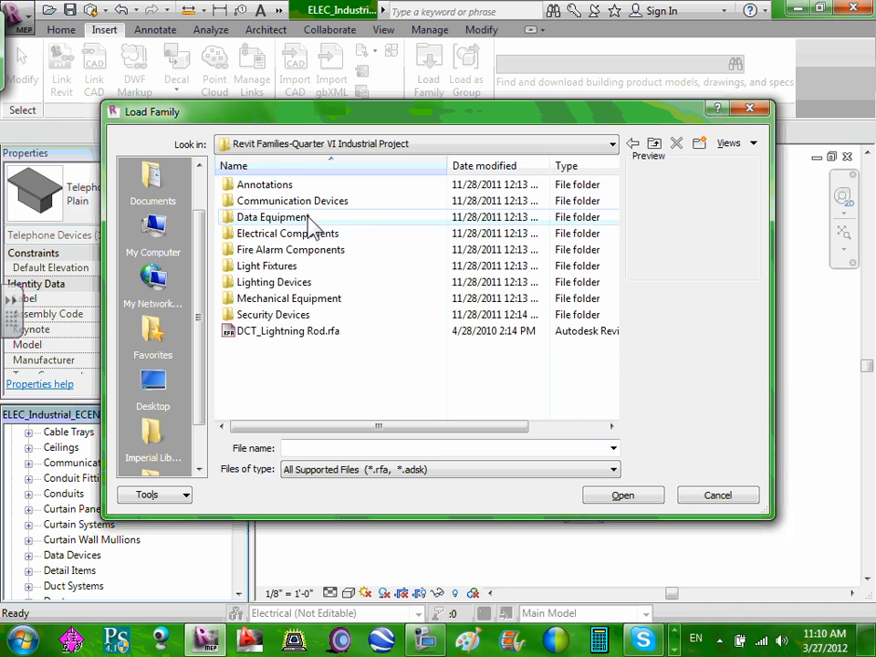
pyautogui.doubleClick(306, 216)
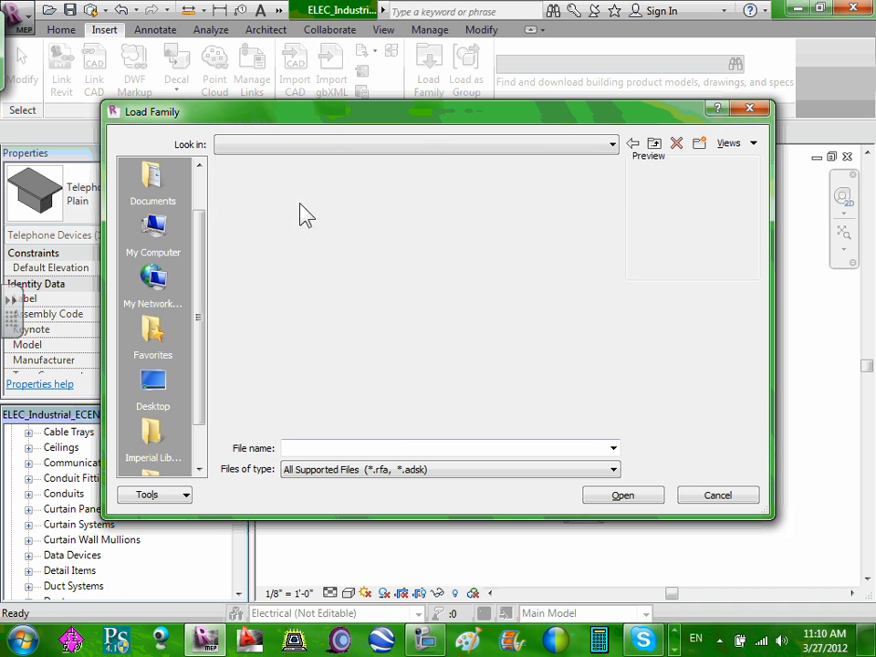
# - Select all the family files from DCT_Cable Tray Cross.rfa through DCT_Voice Data Floor.rfa and load them into the project together
pyautogui.click(288, 186)
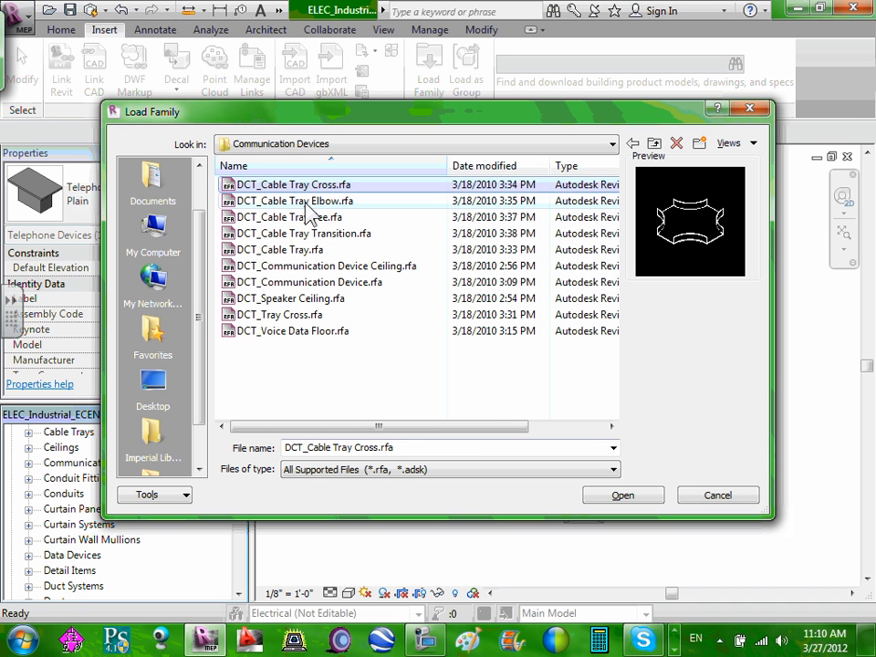
pyautogui.keyDown('ctrl'); pyautogui.click(306, 332); pyautogui.keyUp('ctrl')
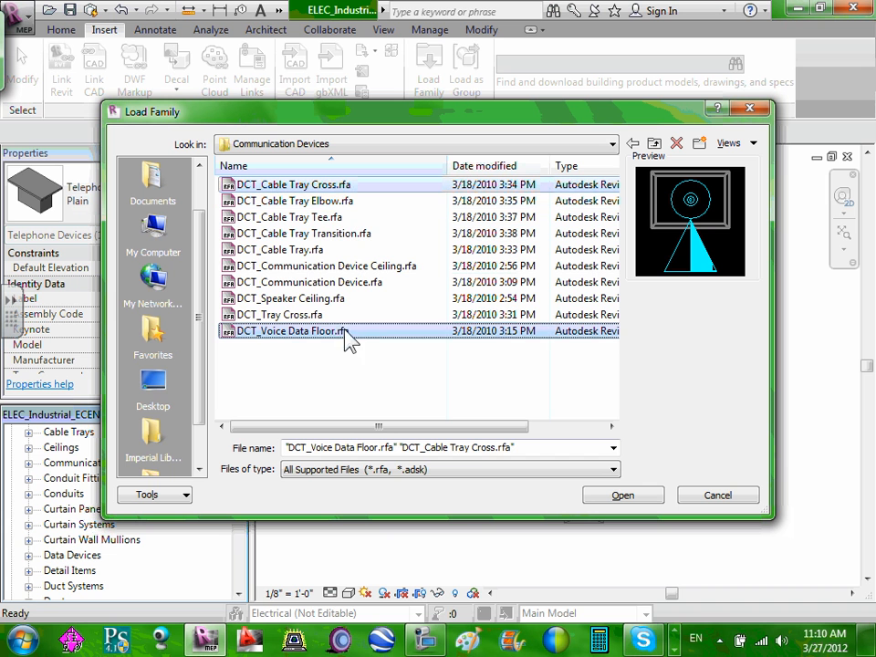
pyautogui.click(325, 188)
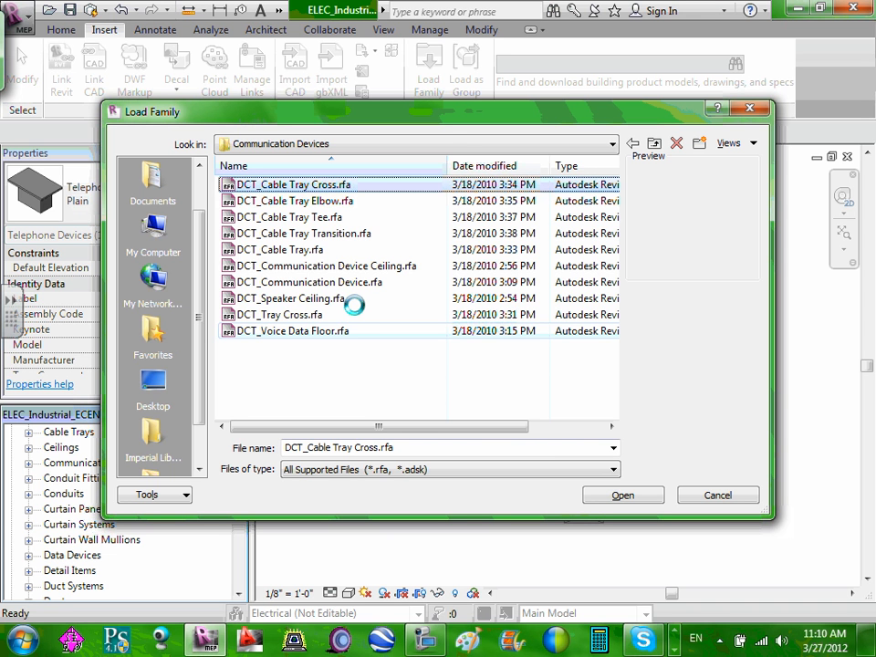
pyautogui.hotkey('shift', 'End')
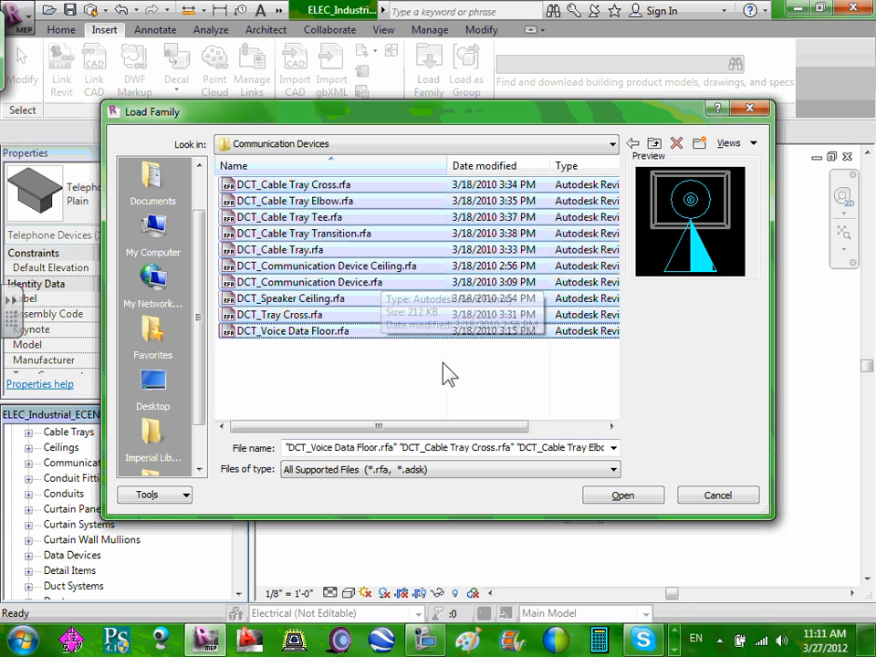
pyautogui.click(624, 496)
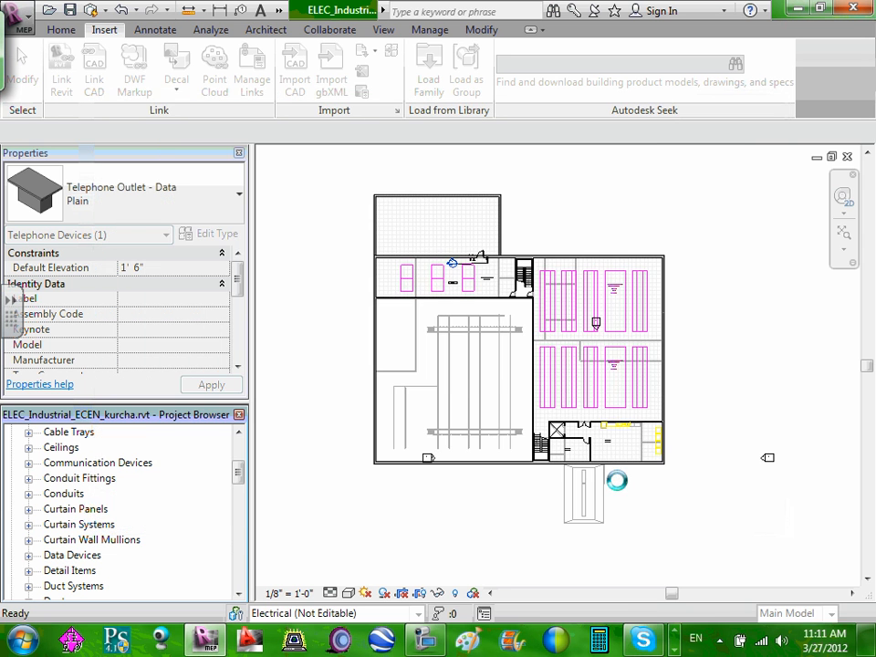
# - Start another family load and browse from the desktop's 2012 shortcut to the Data Equipment folder in Revit Families-Quarter VI Industrial Project
pyautogui.moveTo(869, 644)
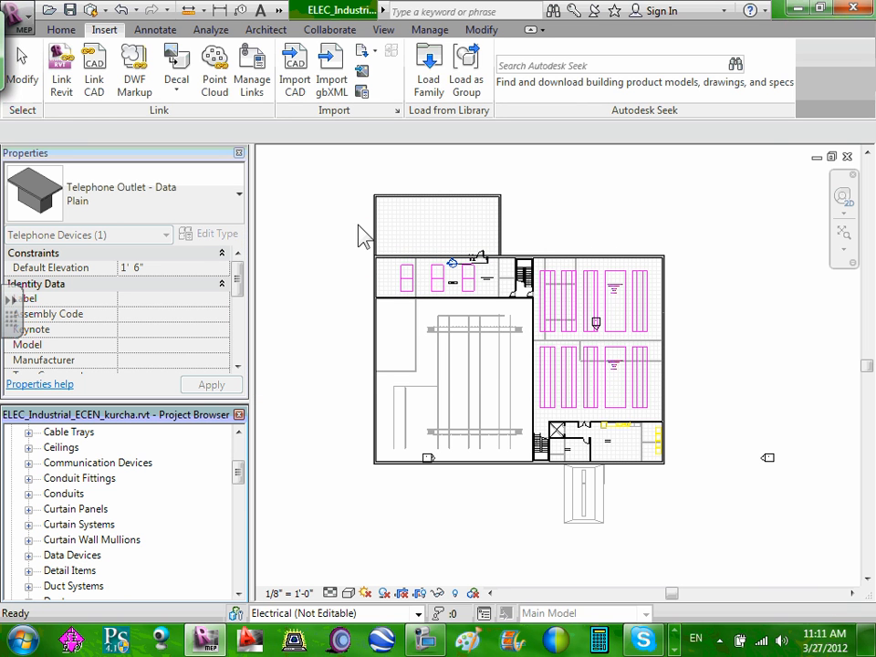
pyautogui.click(429, 82)
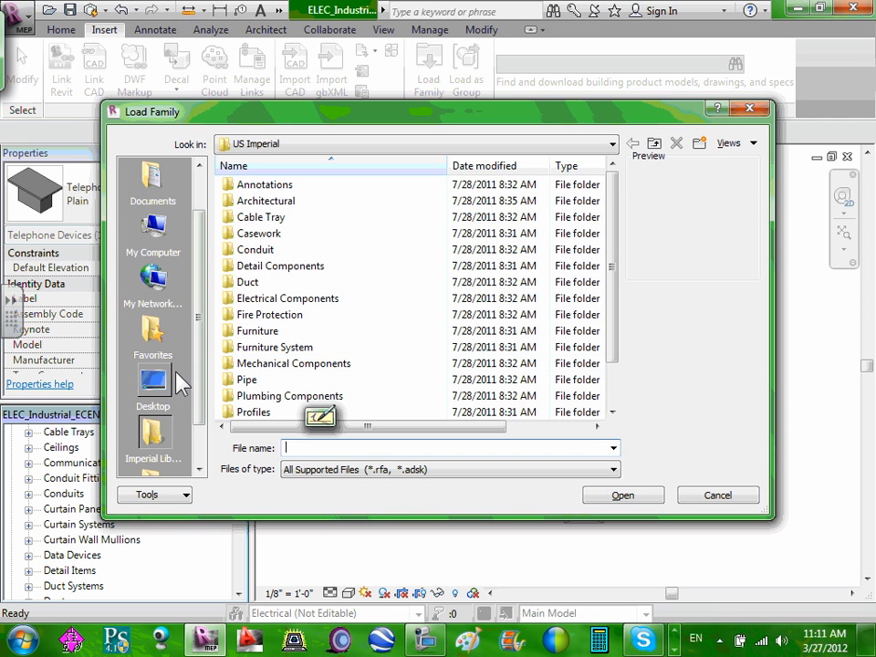
pyautogui.click(156, 382)
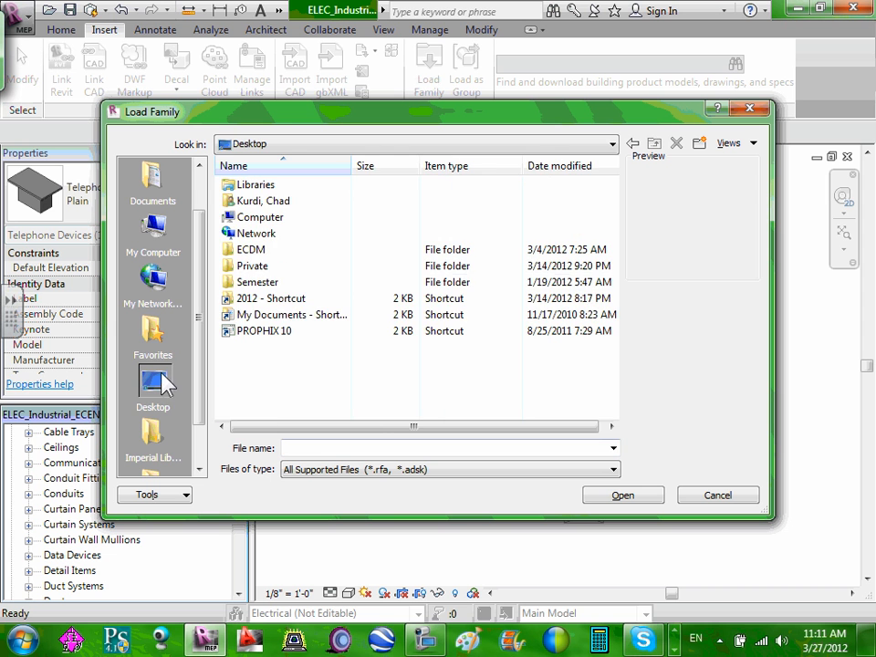
pyautogui.doubleClick(287, 304)
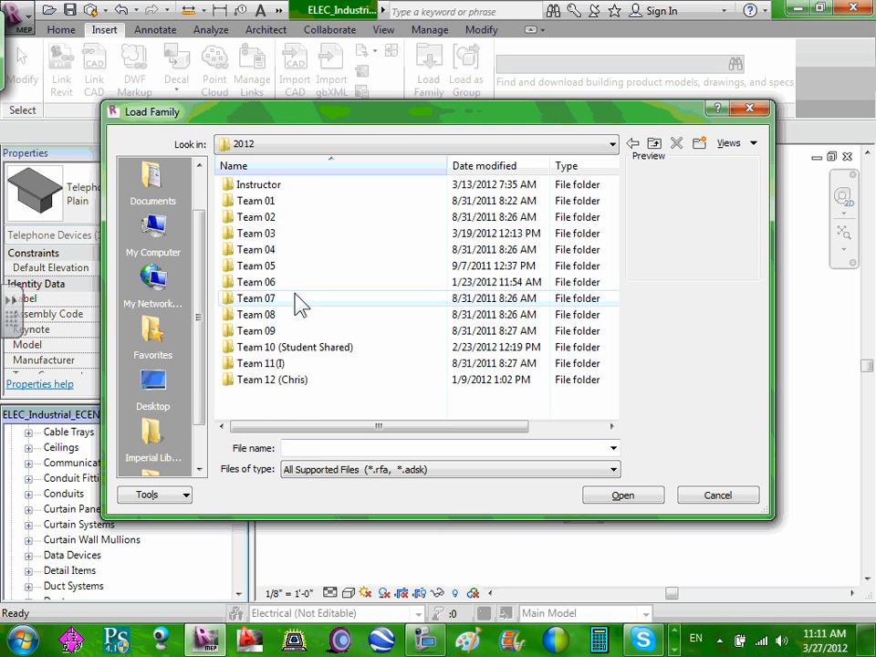
pyautogui.doubleClick(274, 186)
pyautogui.doubleClick(258, 250)
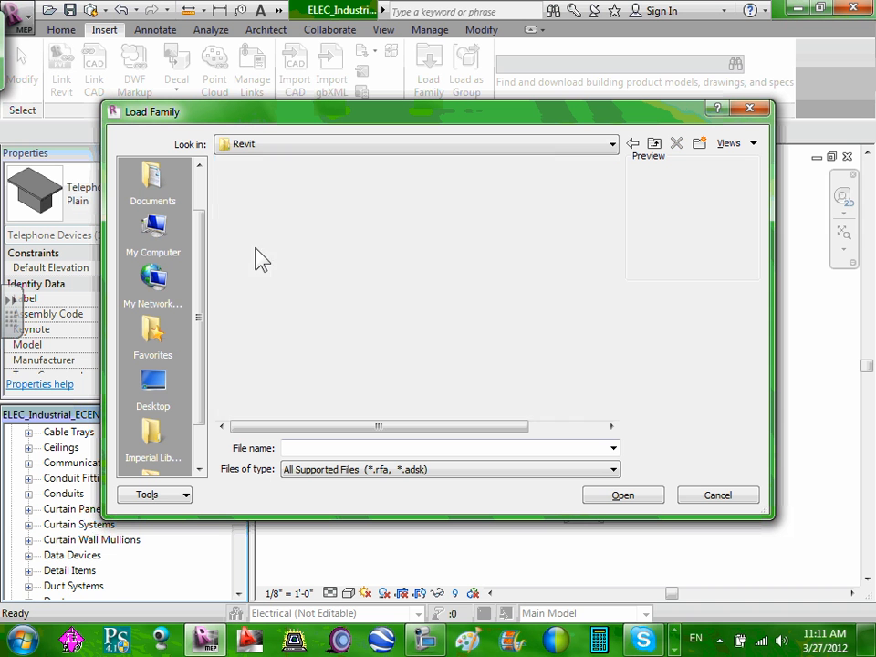
pyautogui.doubleClick(321, 217)
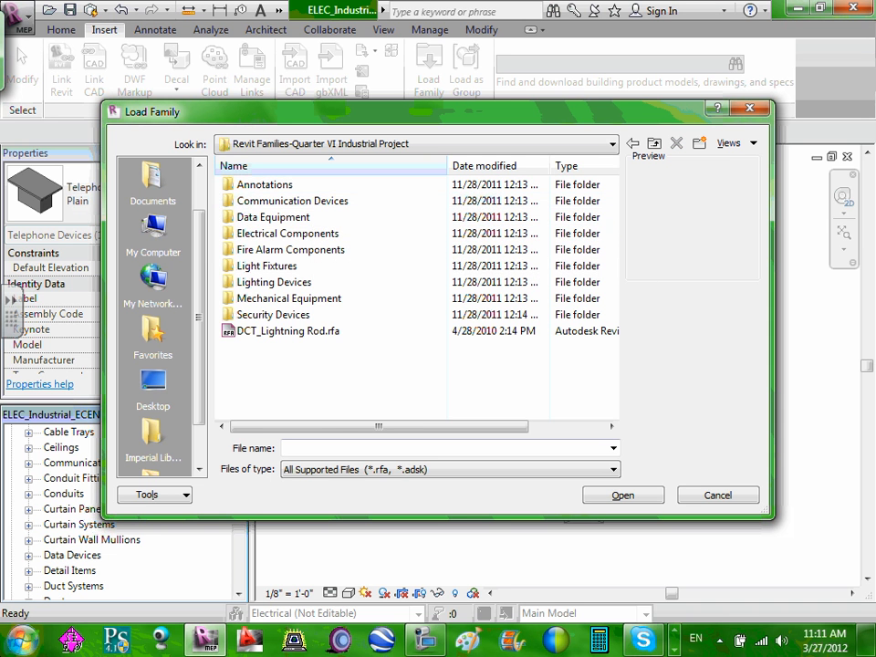
pyautogui.doubleClick(255, 217)
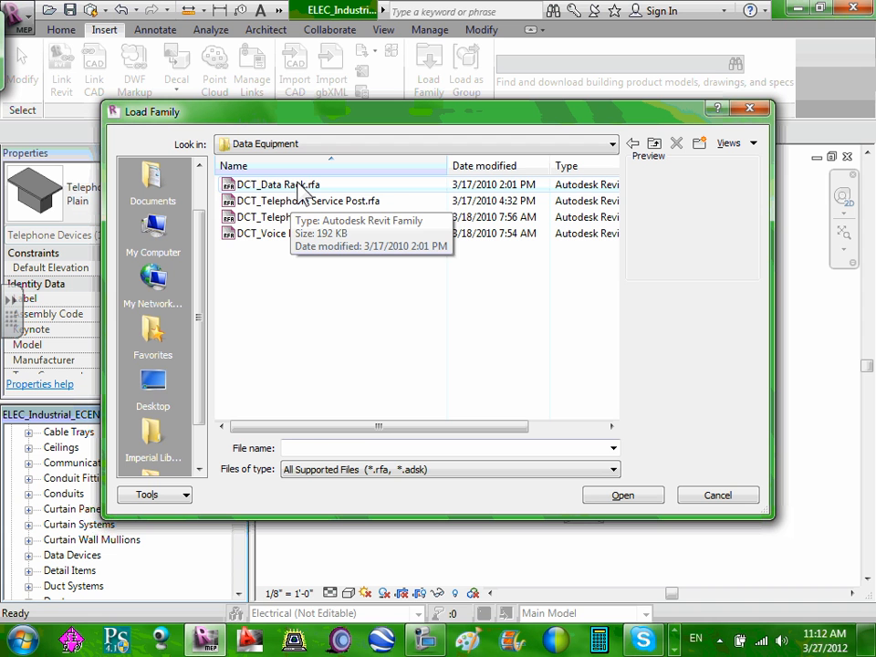
# - Preview the data rack, telephone service post, telephone and voice data families, and load all four DCT files into the project
pyautogui.click(301, 190)
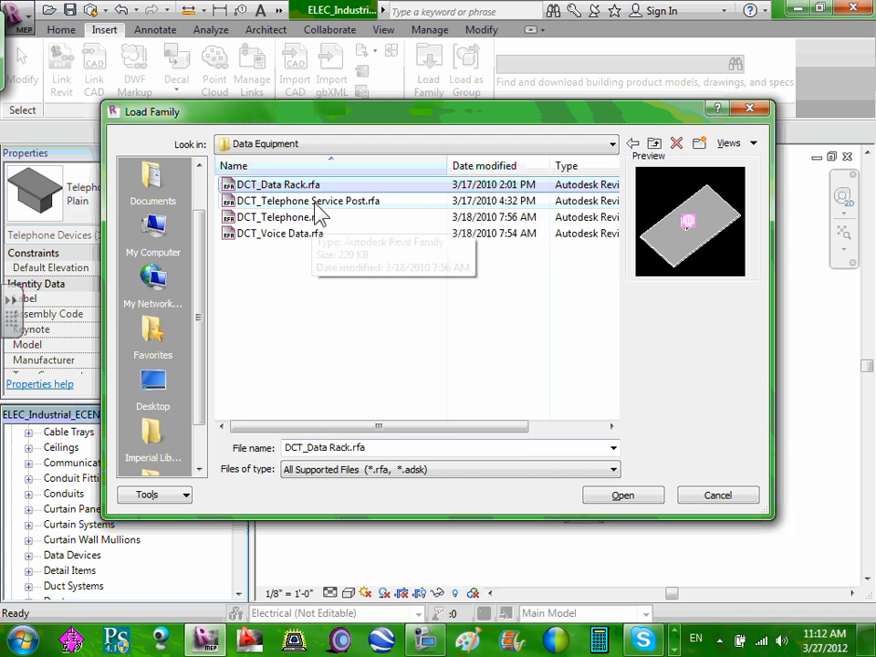
pyautogui.click(315, 204)
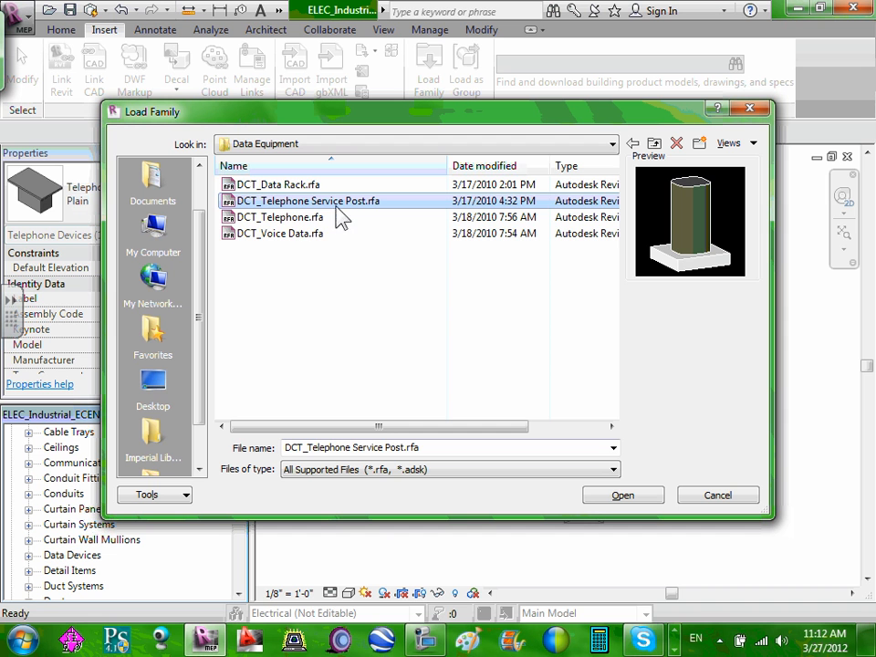
pyautogui.click(294, 219)
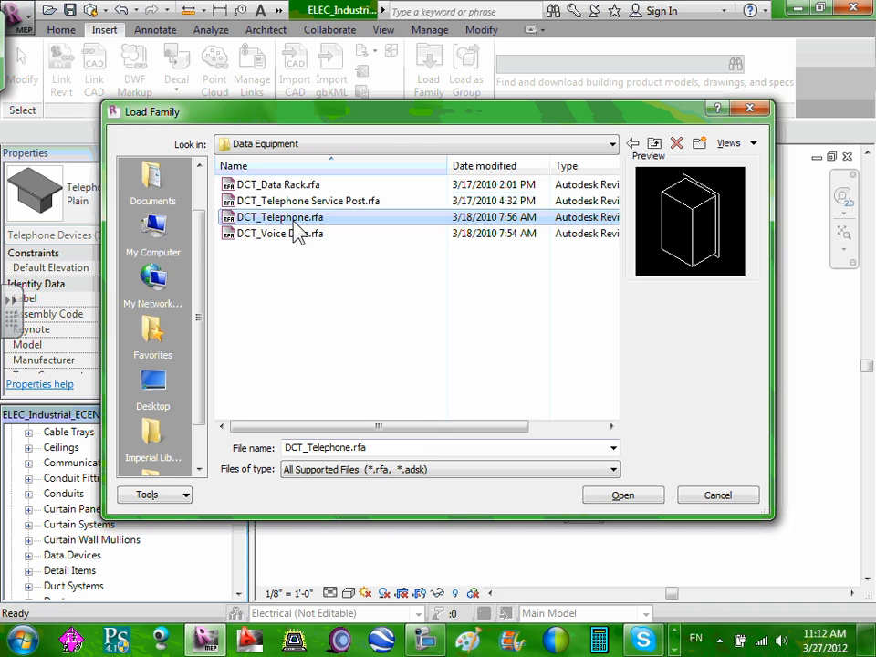
pyautogui.click(302, 235)
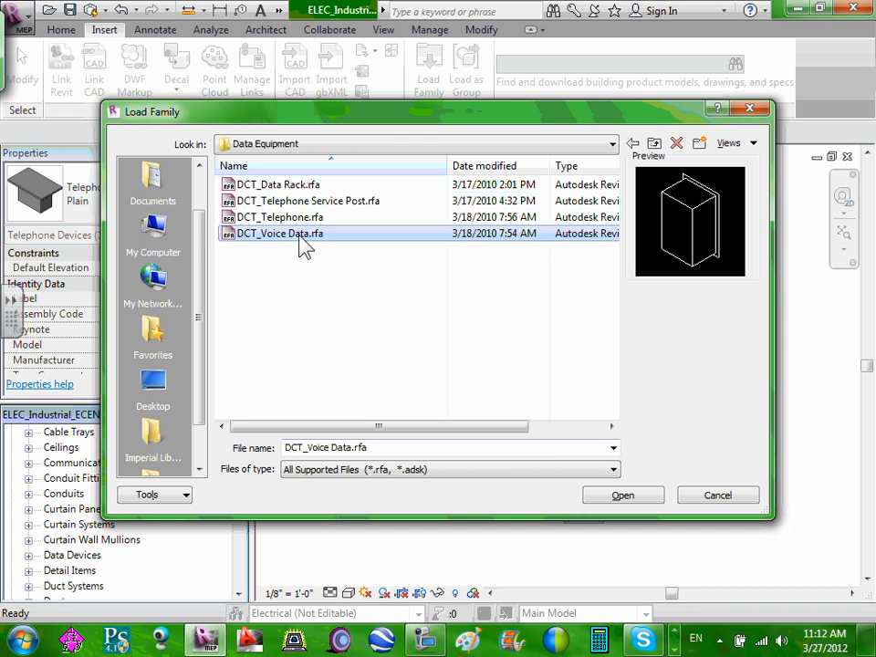
pyautogui.click(301, 186)
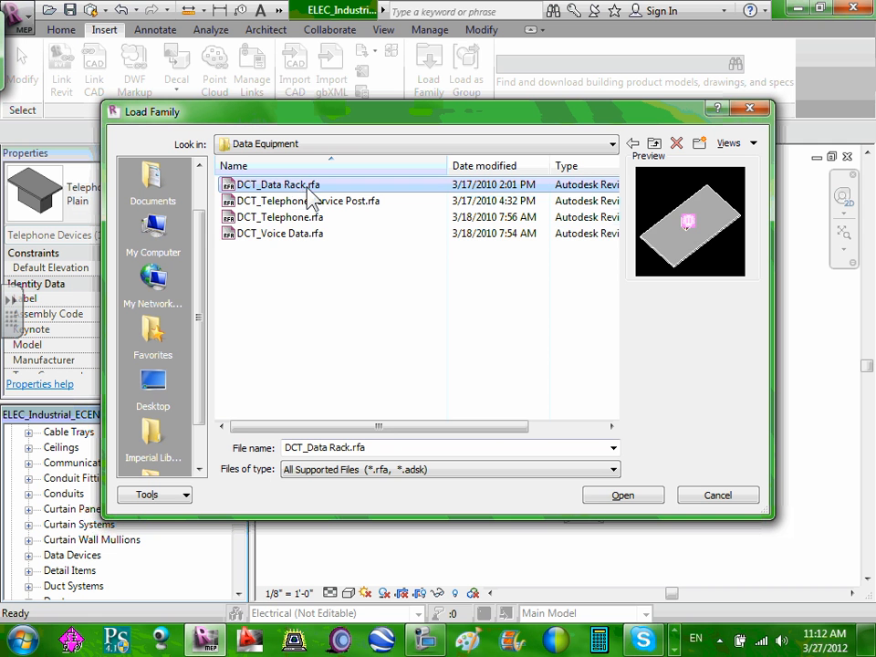
pyautogui.keyDown('shift'); pyautogui.click(296, 235); pyautogui.keyUp('shift')
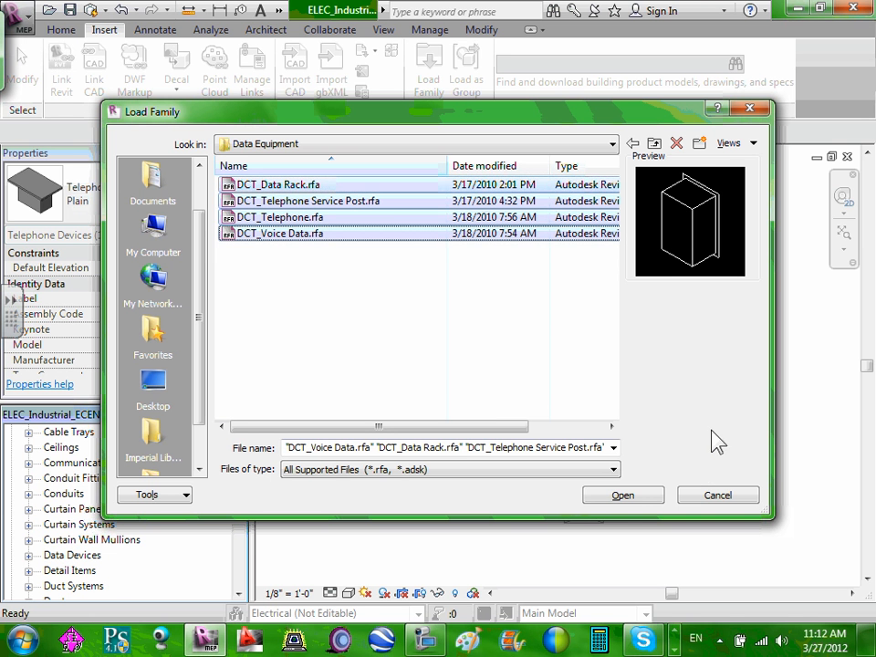
pyautogui.click(628, 498)
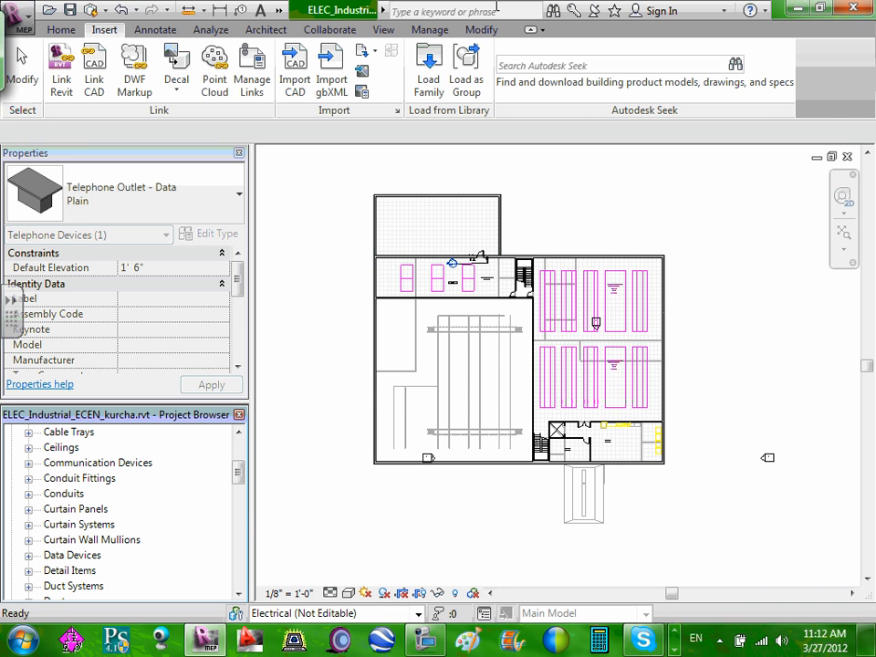
# - Start another family load and browse from the desktop's 2012 shortcut to the Fire Alarm Components folder in Revit Families-Quarter VI Industrial Project
pyautogui.click(429, 69)
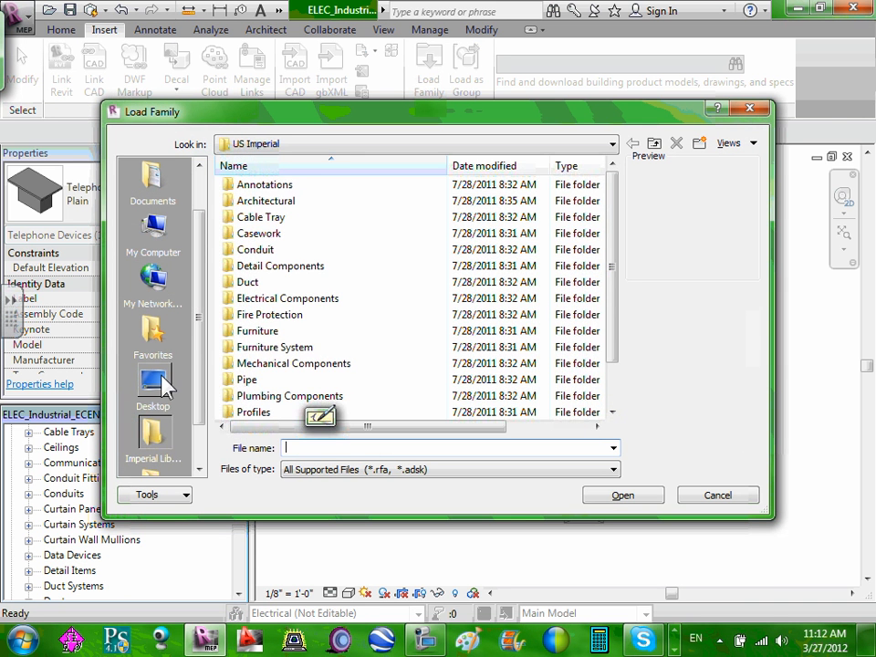
pyautogui.click(164, 387)
pyautogui.doubleClick(274, 313)
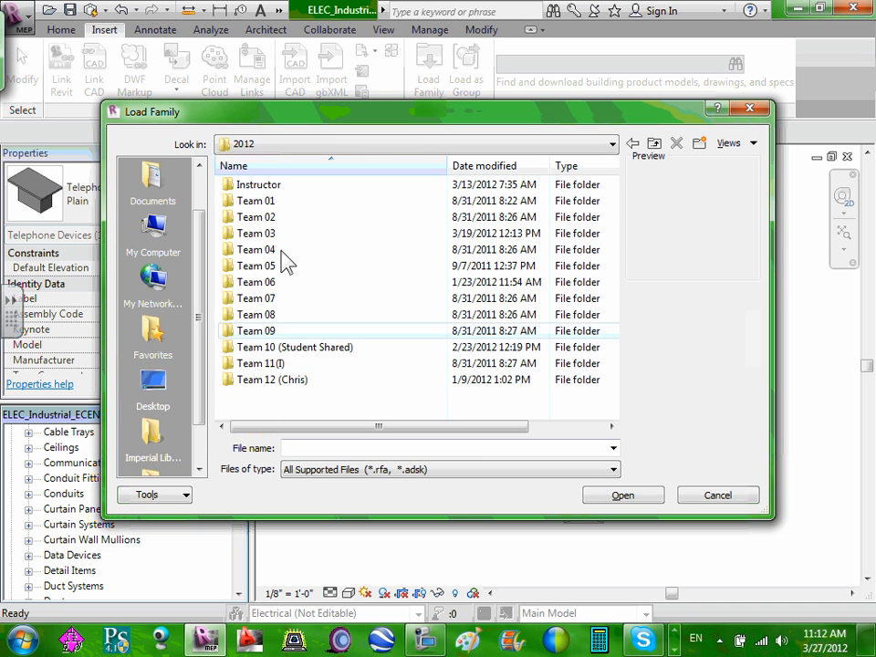
pyautogui.doubleClick(266, 186)
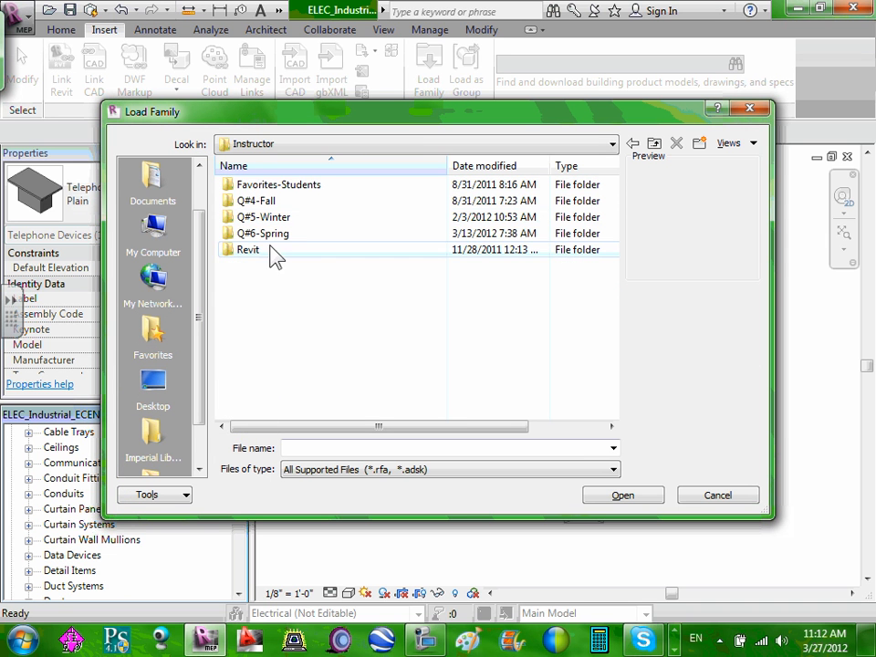
pyautogui.doubleClick(248, 252)
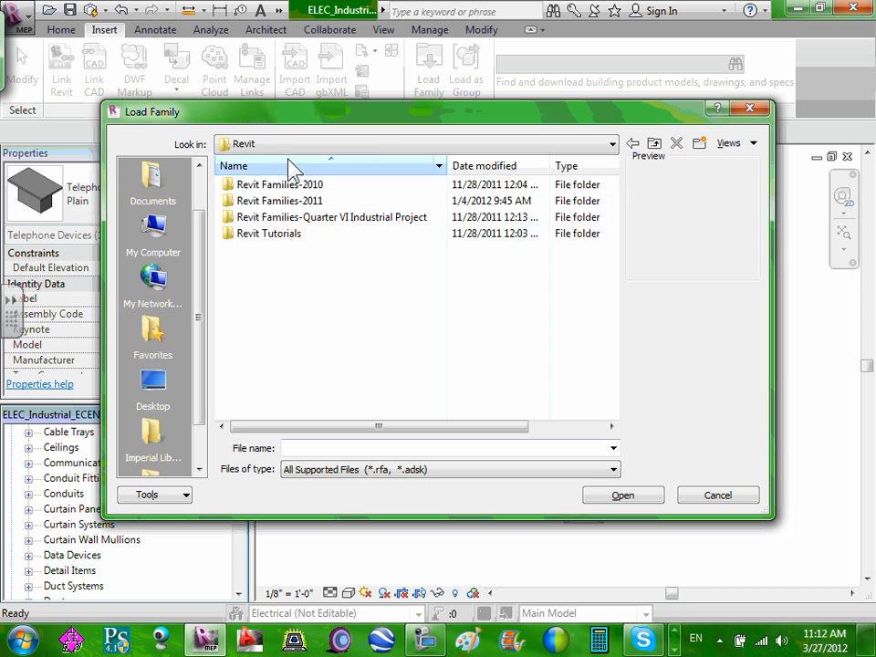
pyautogui.doubleClick(322, 219)
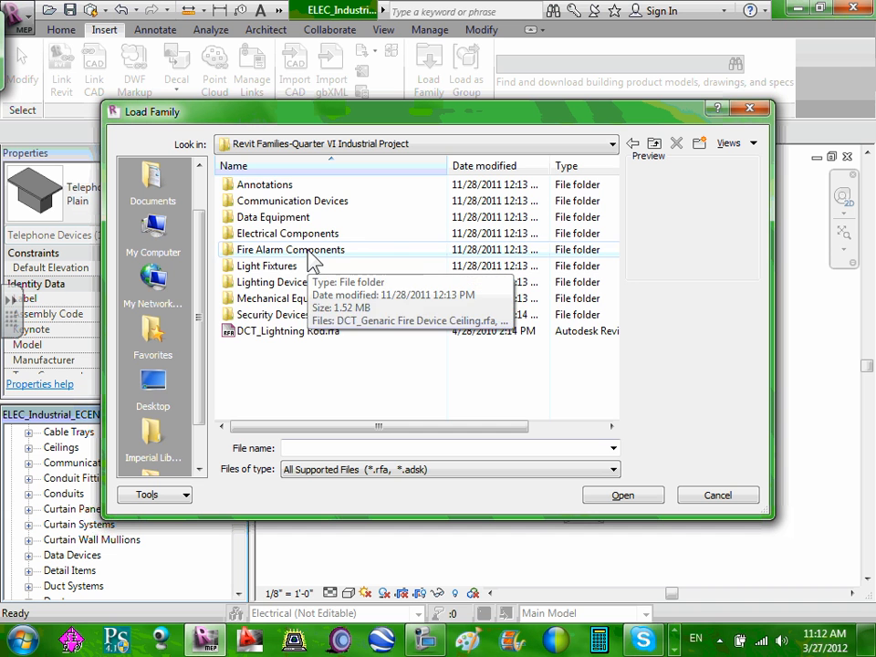
pyautogui.doubleClick(307, 251)
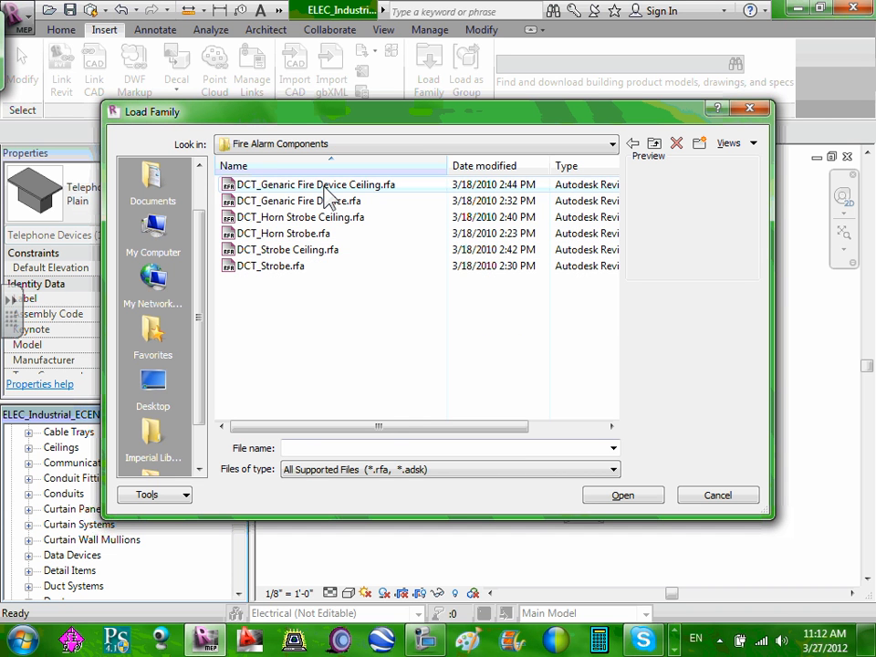
# - Preview the generic fire device, horn strobe and strobe families, and load all six DCT files into the project
pyautogui.click(324, 187)
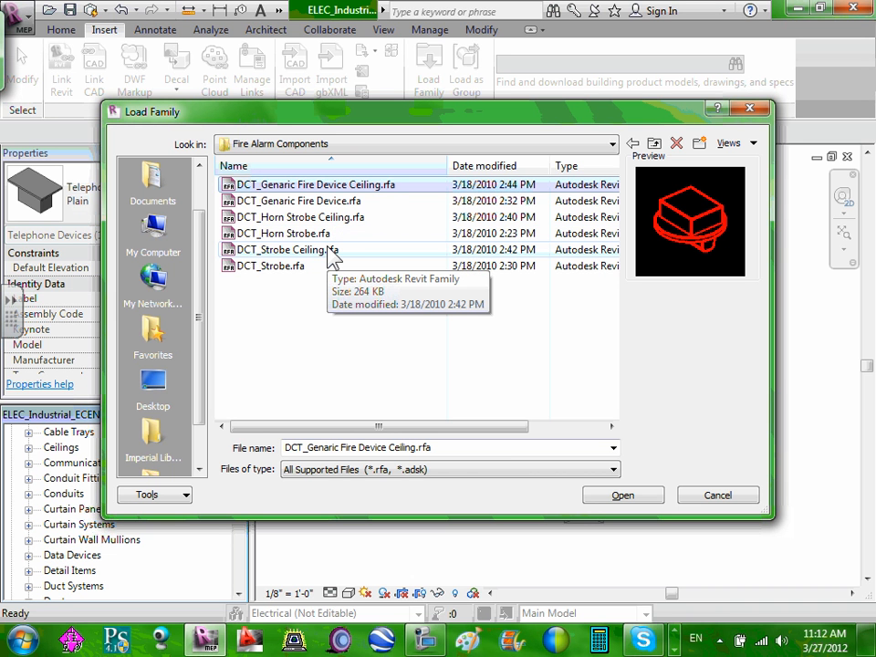
pyautogui.click(334, 201)
pyautogui.click(329, 219)
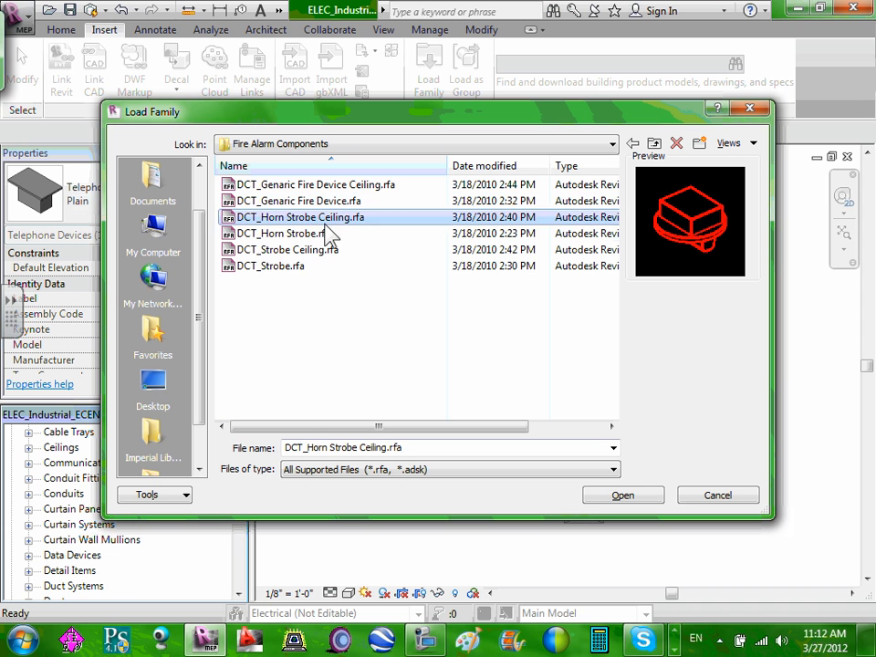
pyautogui.click(311, 235)
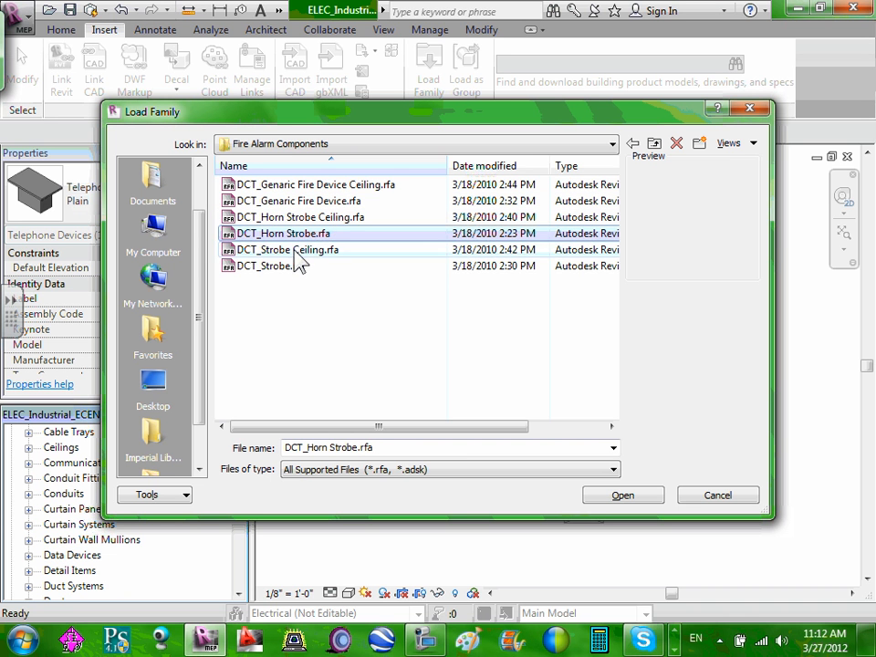
pyautogui.click(306, 249)
pyautogui.click(293, 265)
pyautogui.click(264, 185)
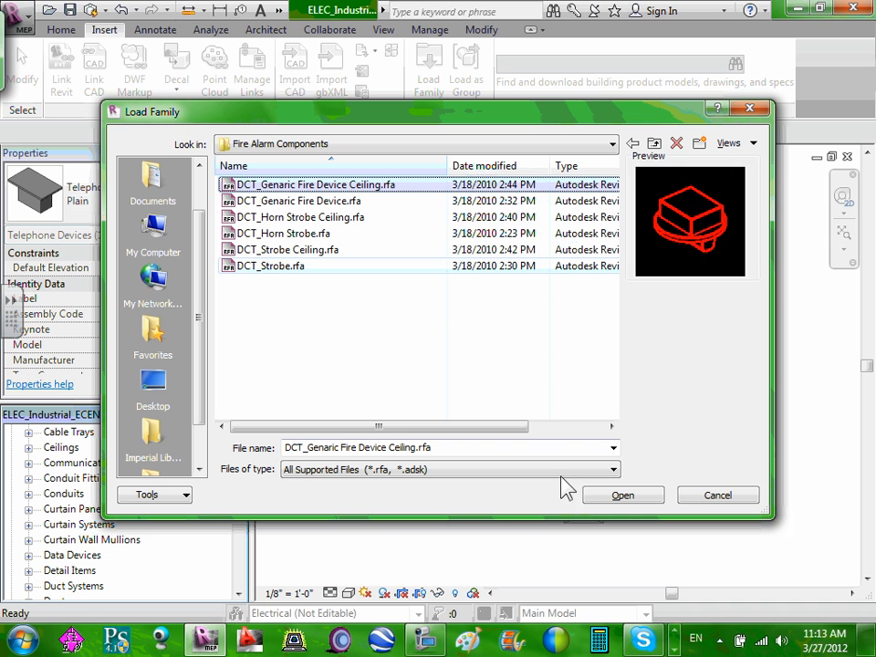
pyautogui.click(618, 496)
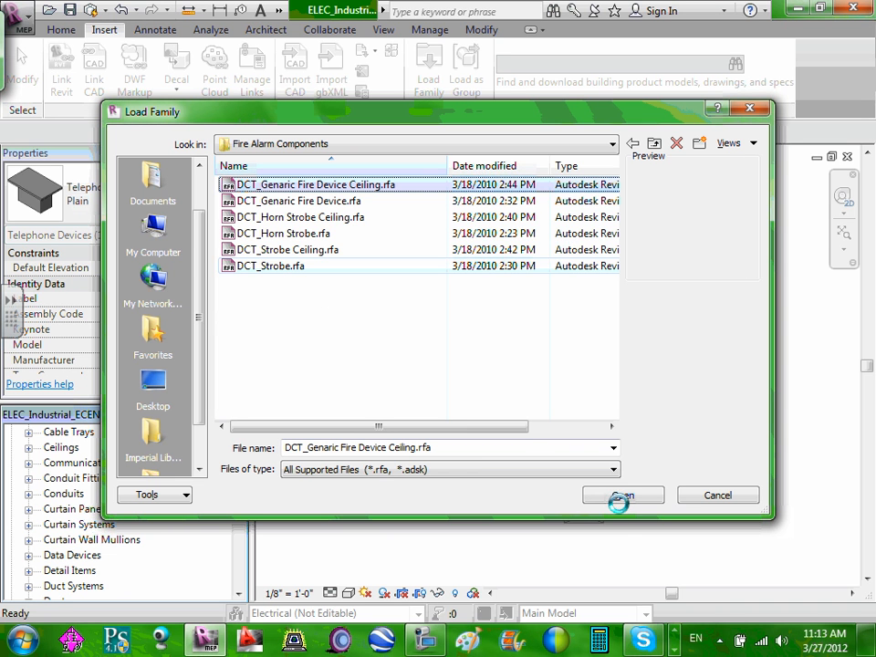
pyautogui.hotkey('shift', 'End')
pyautogui.click(622, 496)
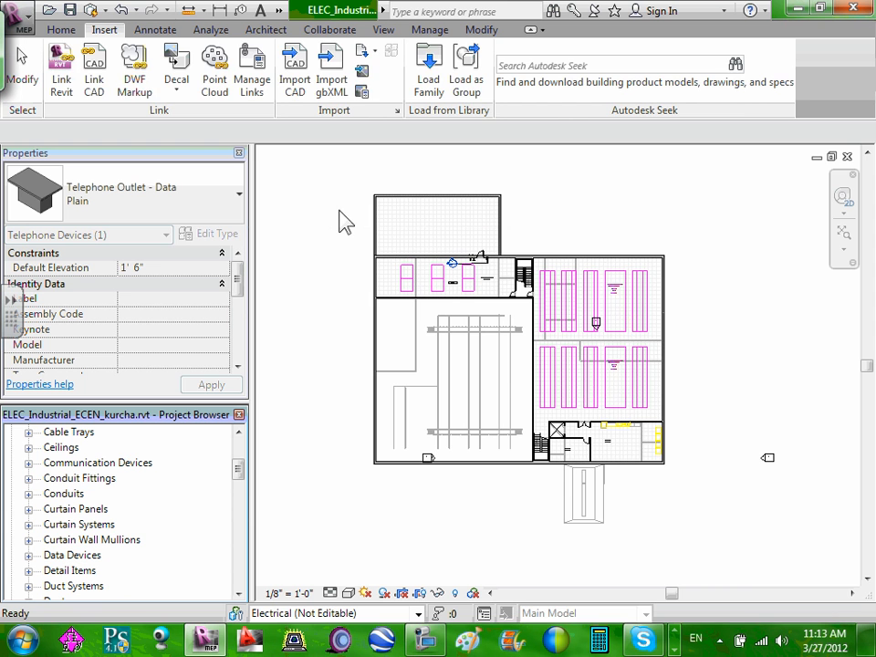
# - Start another family load and browse from the desktop's 2012 shortcut to the Security Devices folder in Revit Families-Quarter VI Industrial Project
pyautogui.click(425, 80)
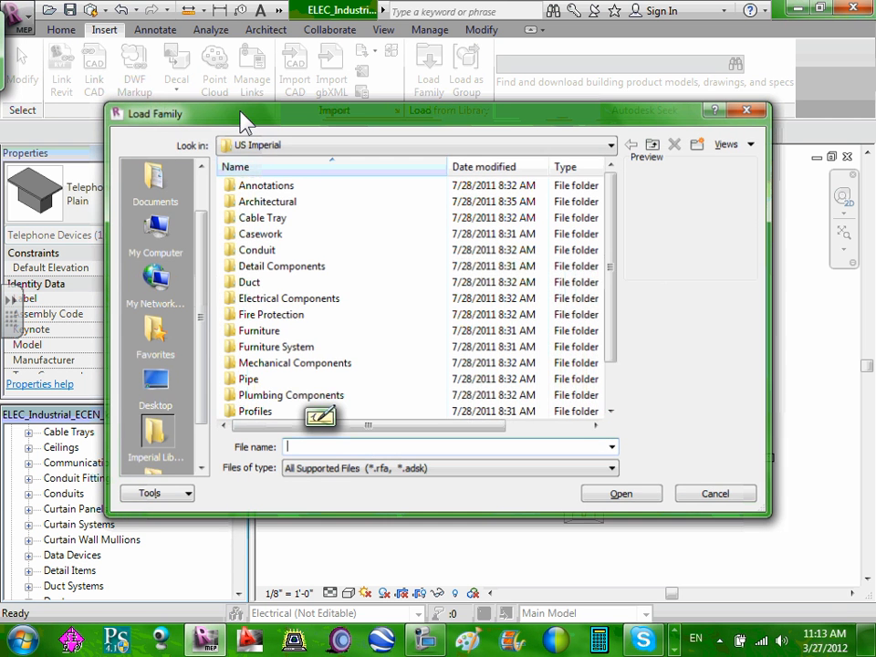
pyautogui.click(156, 382)
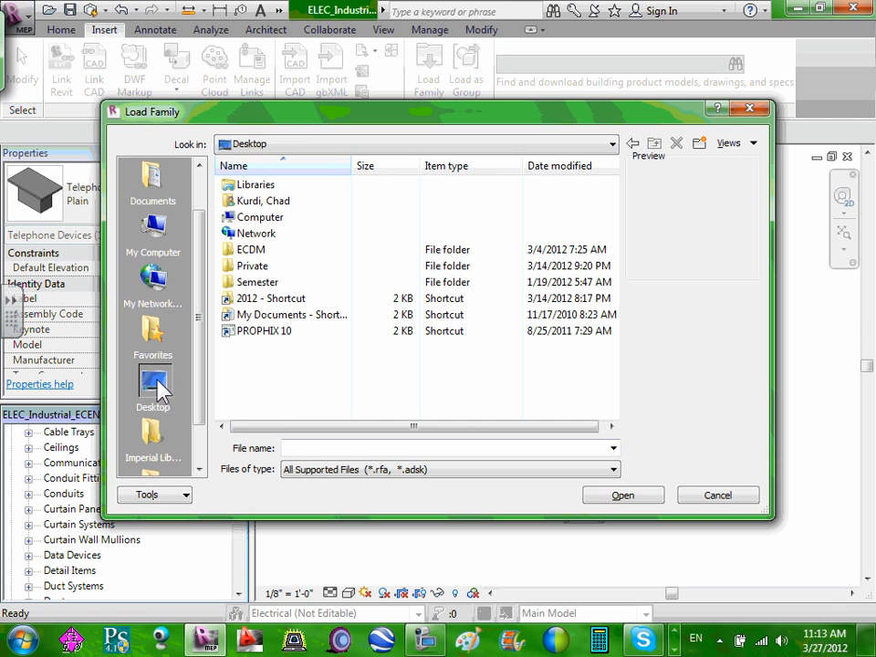
pyautogui.doubleClick(294, 299)
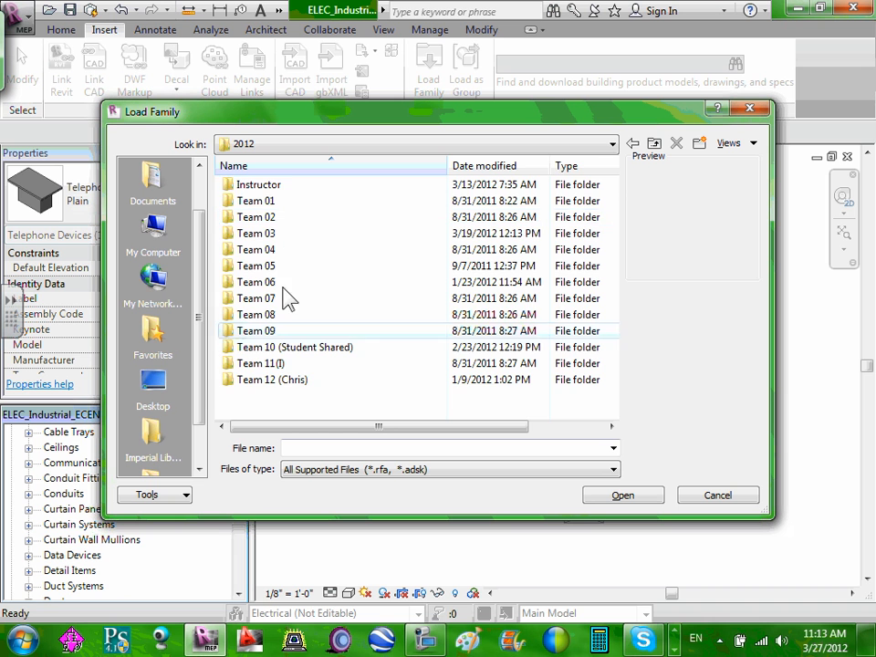
pyautogui.doubleClick(279, 186)
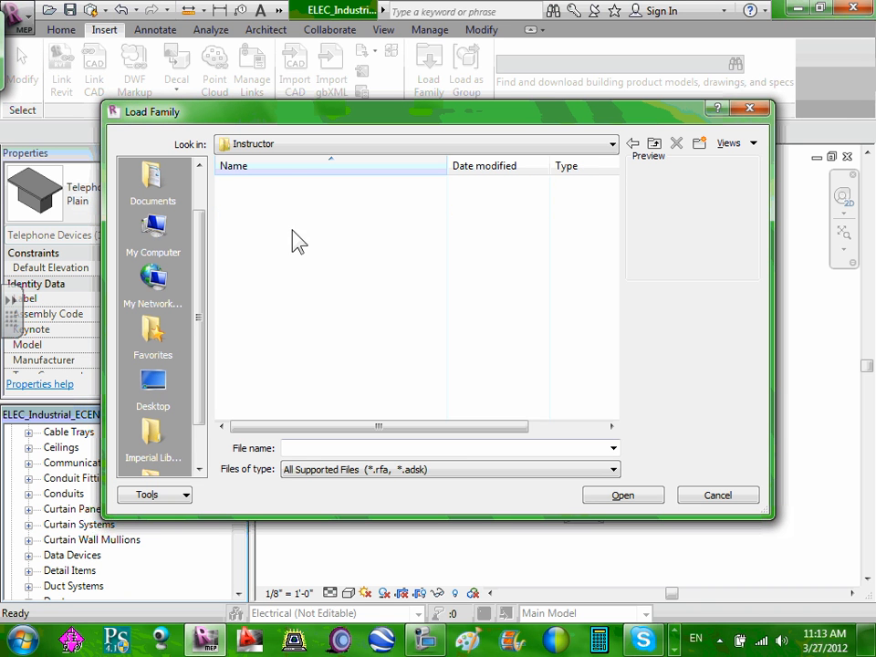
pyautogui.doubleClick(267, 256)
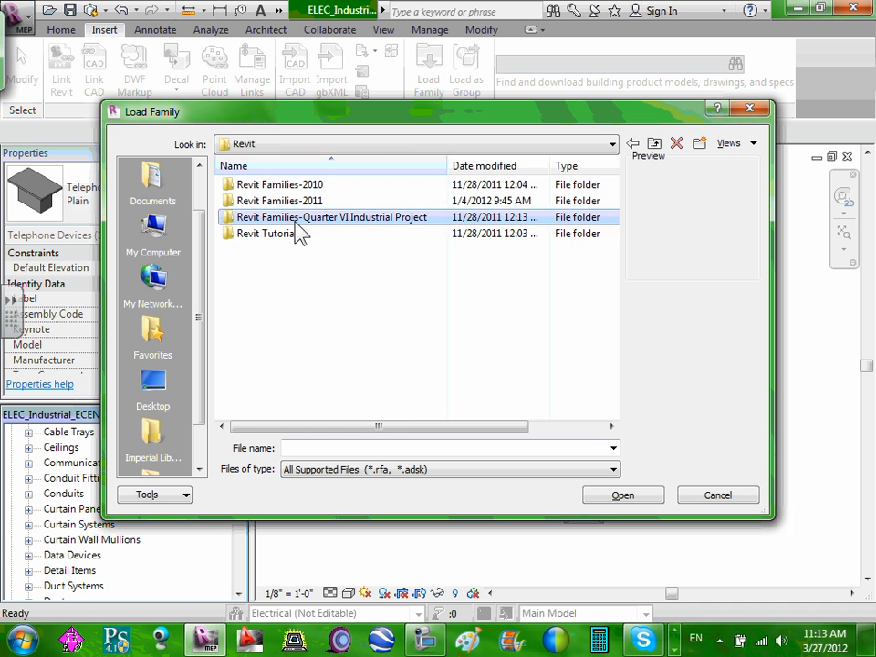
pyautogui.doubleClick(299, 219)
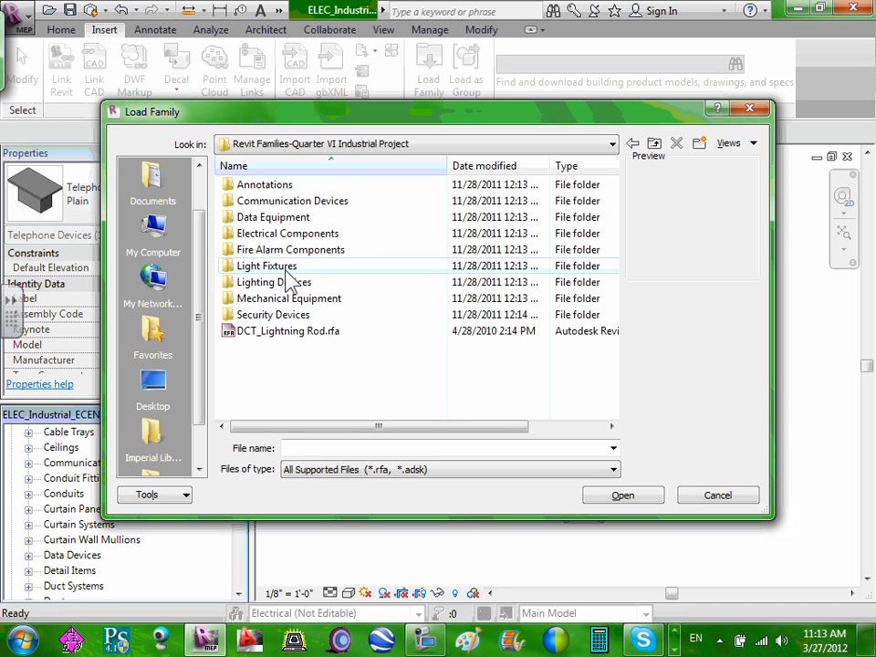
pyautogui.click(306, 317)
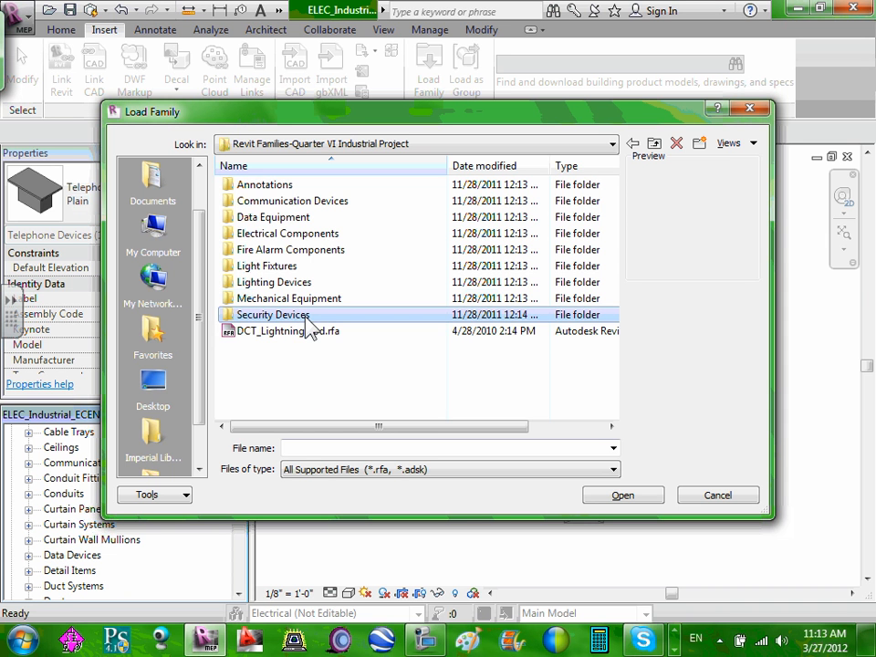
pyautogui.doubleClick(305, 317)
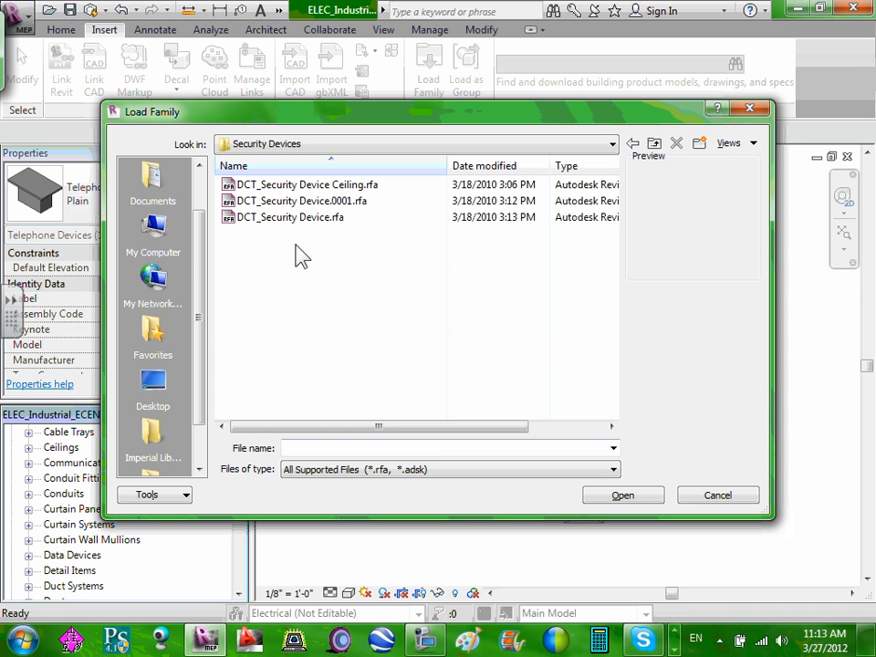
# - Preview the ceiling and wall security device families, and load all three DCT_Security Device files into the project
pyautogui.click(304, 185)
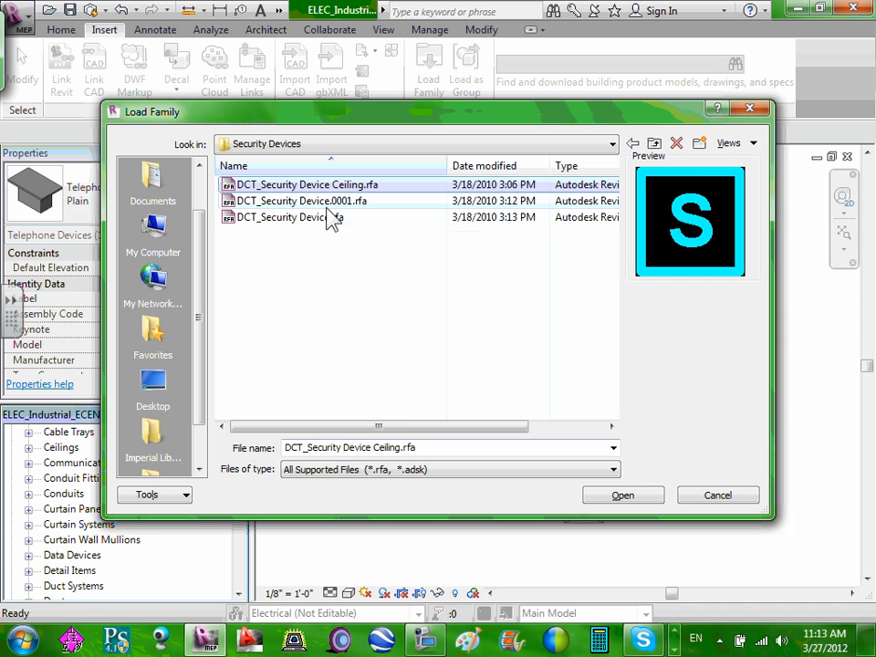
pyautogui.click(324, 201)
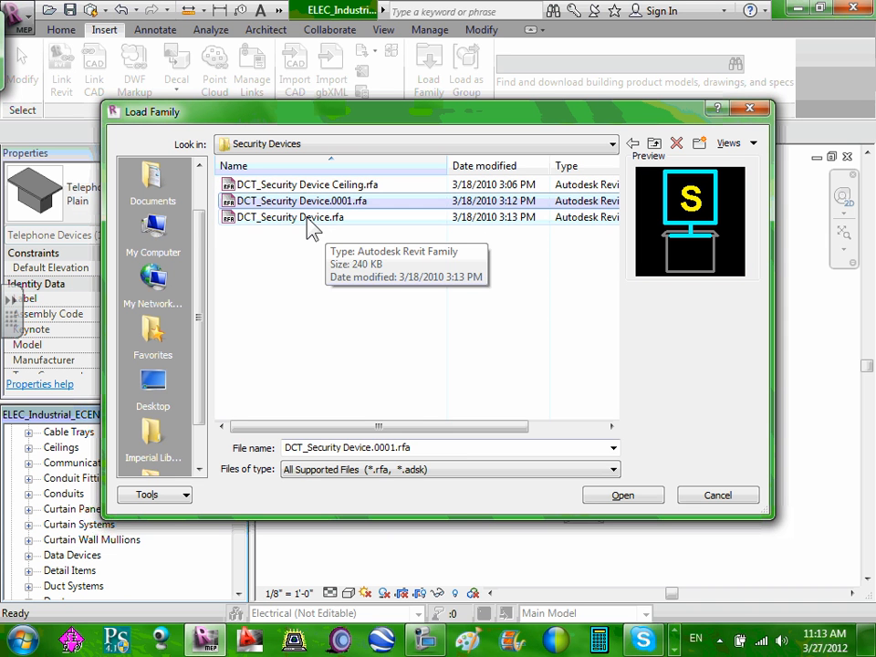
pyautogui.click(307, 219)
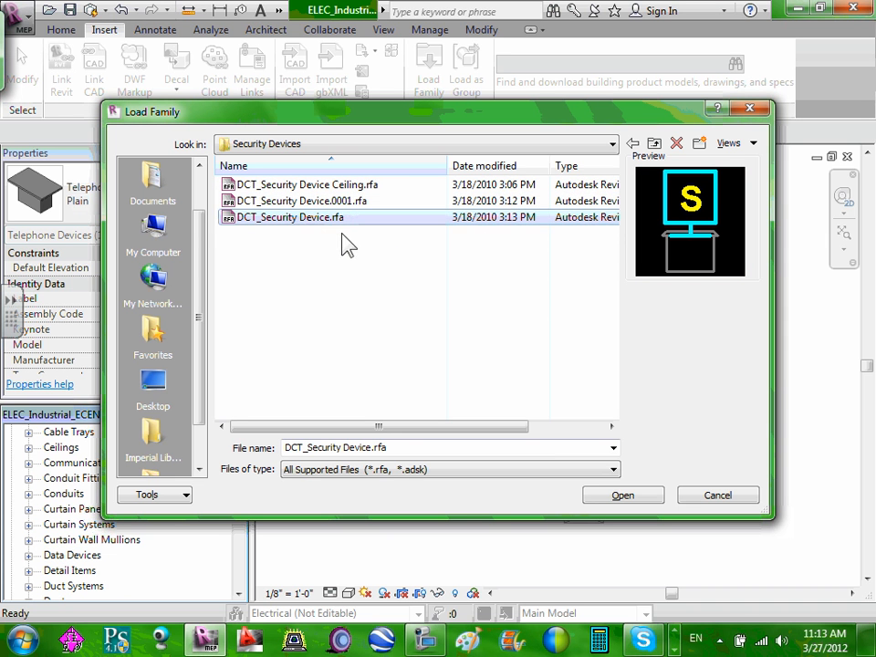
pyautogui.click(338, 186)
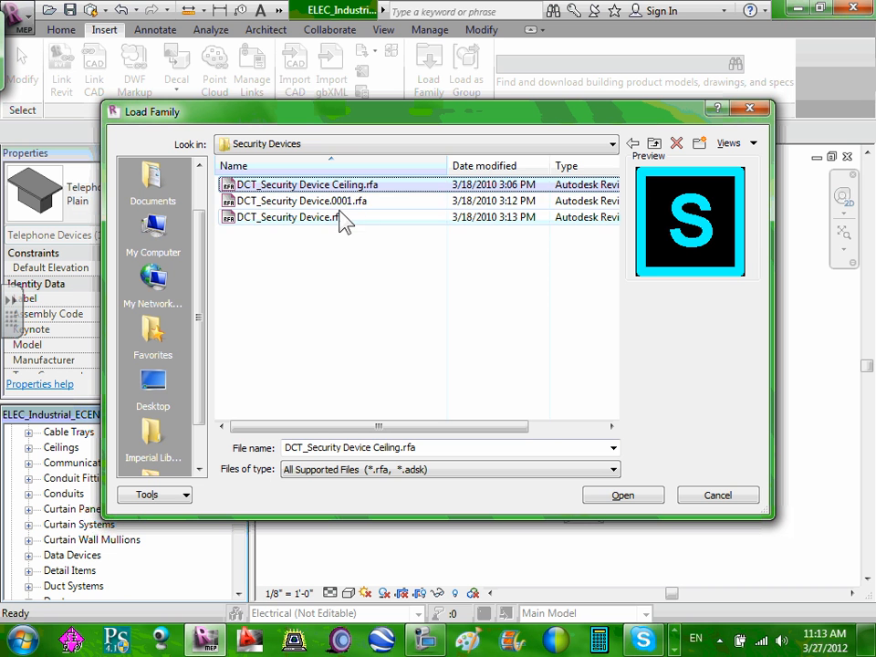
pyautogui.hotkey('shift', 'End')
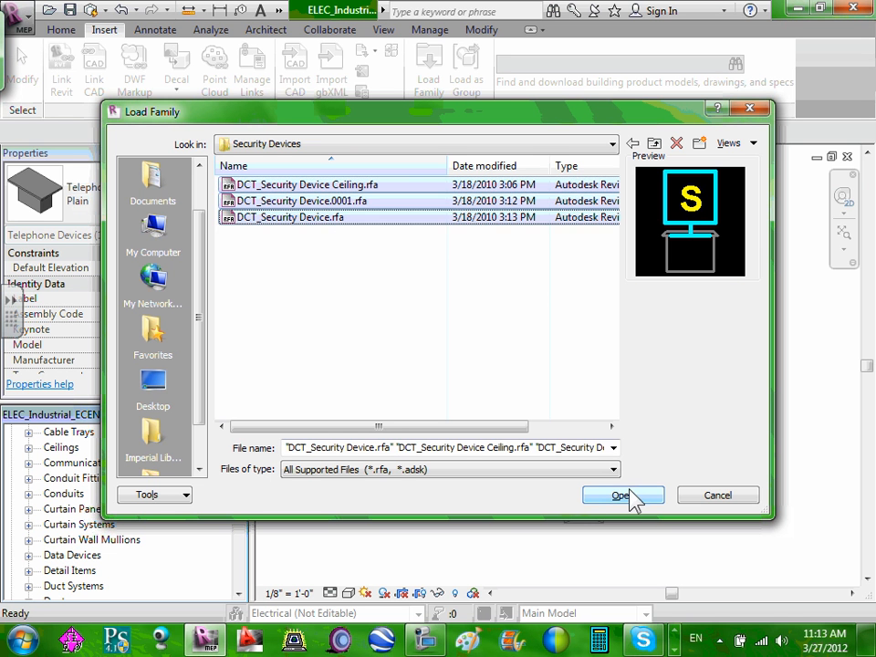
pyautogui.click(624, 495)
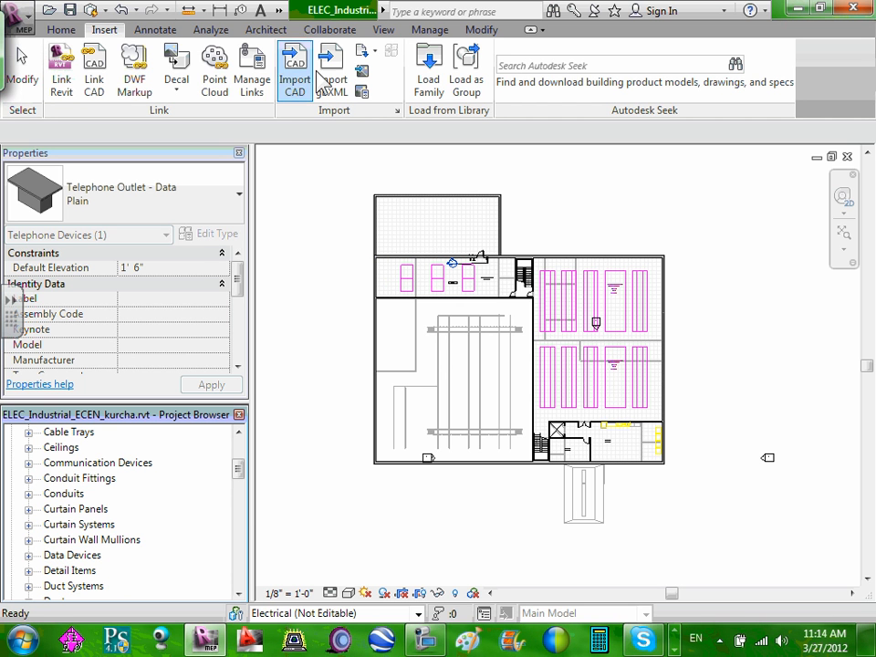
# - Start another family load and browse from the desktop's 2012 shortcut to the Revit Families-Quarter VI Industrial Project folder
pyautogui.click(431, 78)
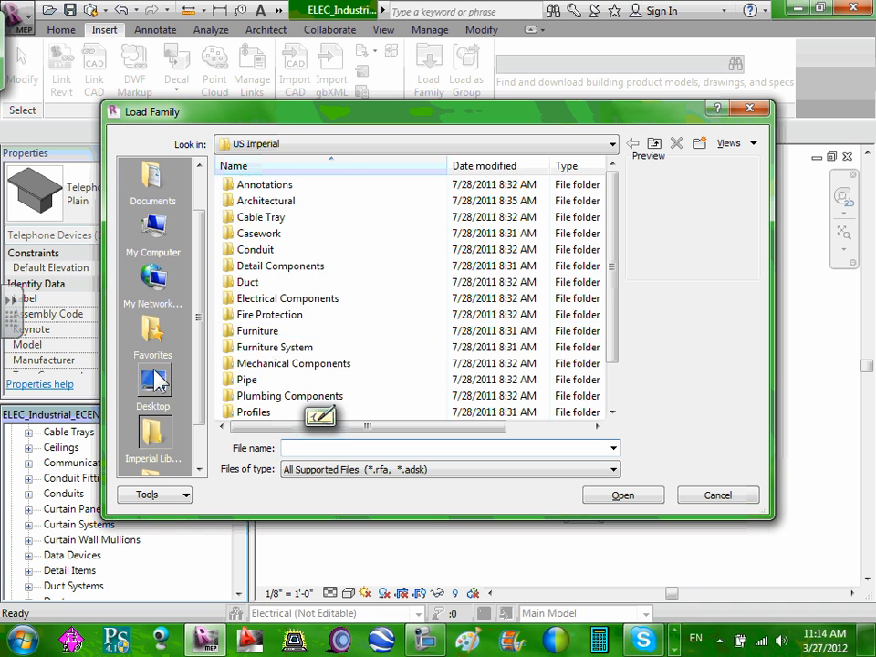
pyautogui.click(153, 383)
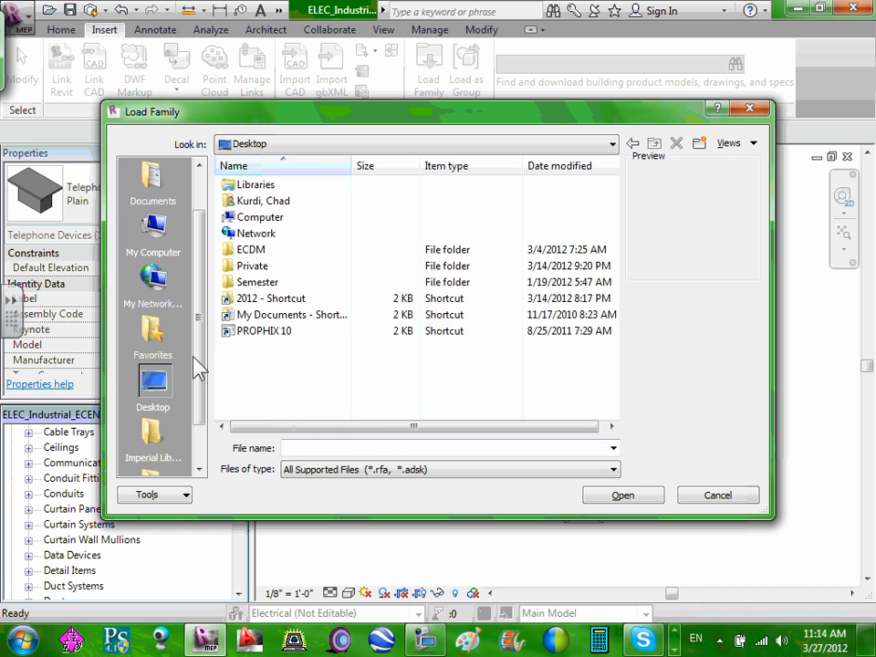
pyautogui.doubleClick(268, 299)
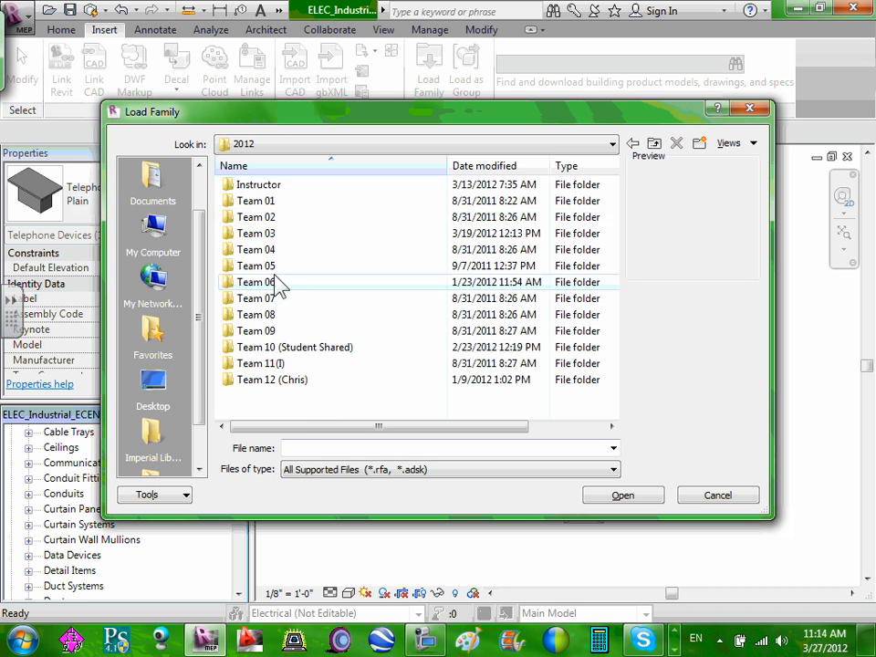
pyautogui.doubleClick(275, 188)
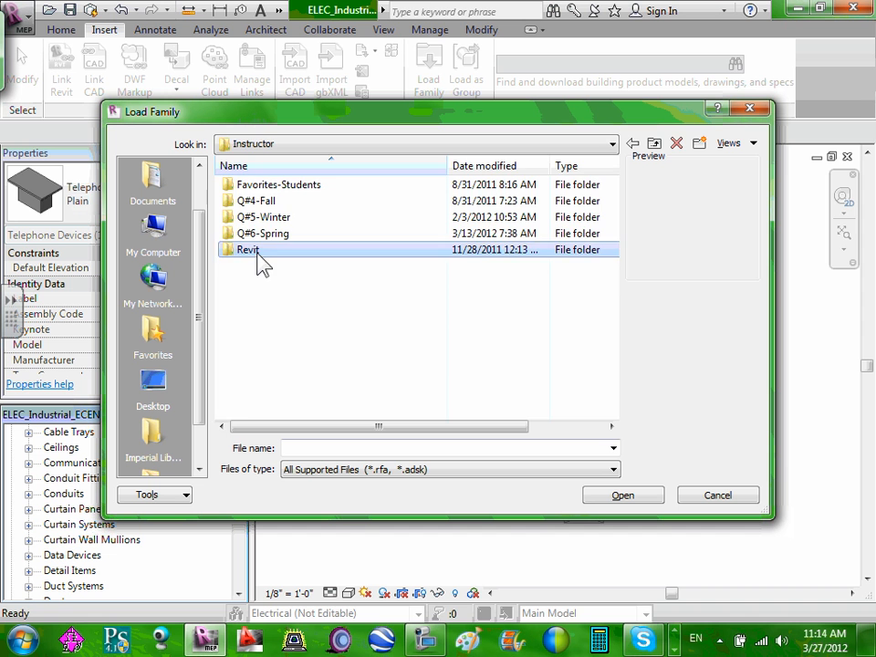
pyautogui.doubleClick(257, 250)
pyautogui.click(297, 219)
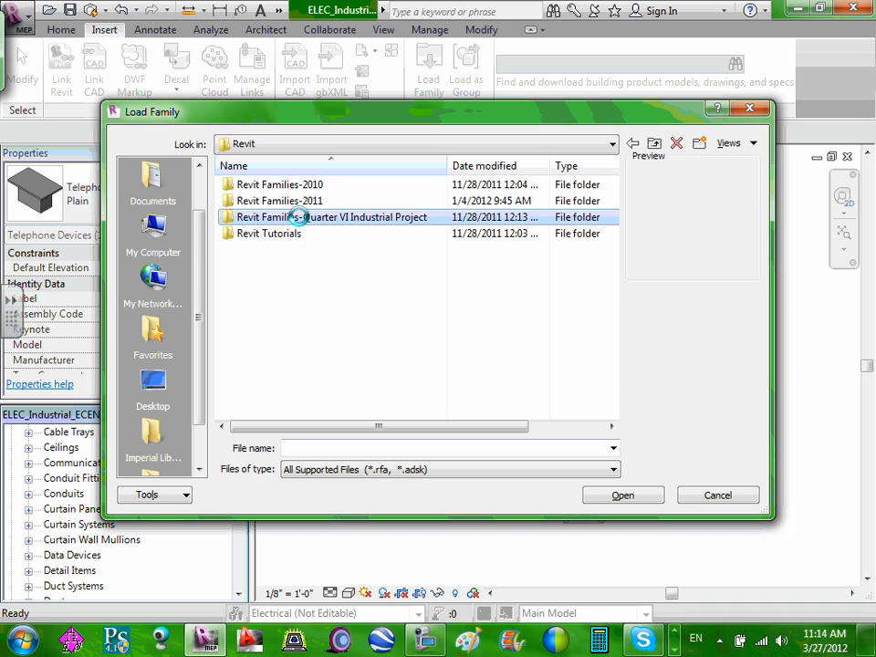
pyautogui.doubleClick(301, 219)
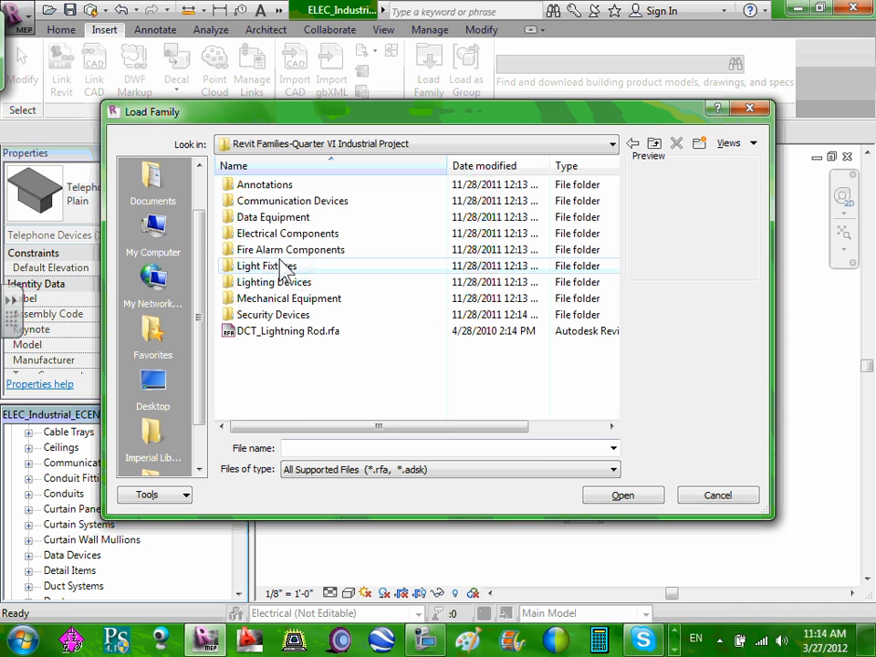
# - Look through the Annotations folder and the parent Revit folder that holds the industrial project families, and cancel the family load
pyautogui.doubleClick(268, 188)
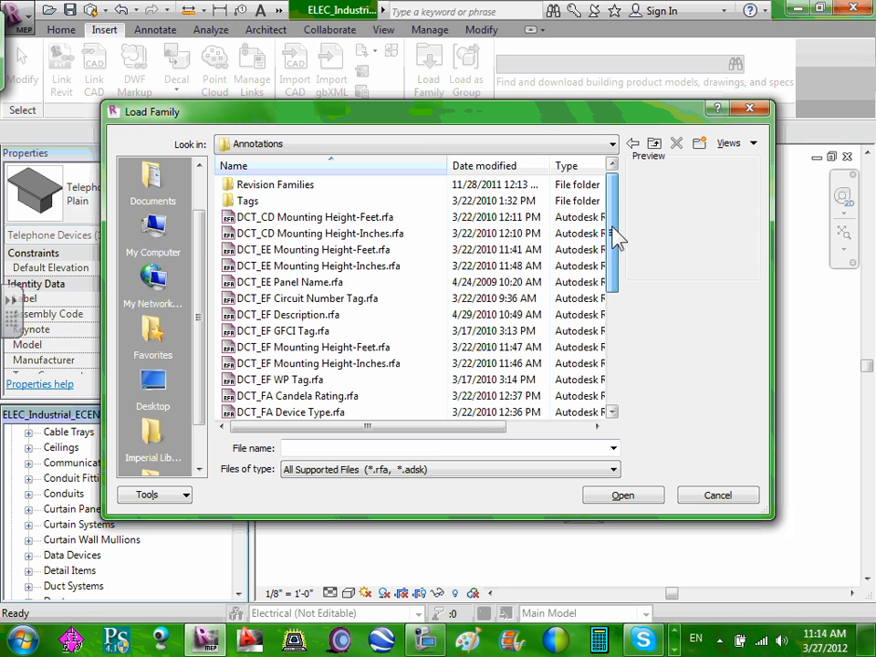
pyautogui.moveTo(618, 235)
pyautogui.mouseDown()
pyautogui.moveTo(618, 358)
pyautogui.moveTo(611, 306)
pyautogui.moveTo(630, 233)
pyautogui.moveTo(630, 250)
pyautogui.moveTo(617, 313)
pyautogui.moveTo(621, 211)
pyautogui.moveTo(627, 352)
pyautogui.moveTo(614, 352)
pyautogui.moveTo(629, 228)
pyautogui.mouseUp()
pyautogui.click(656, 144)
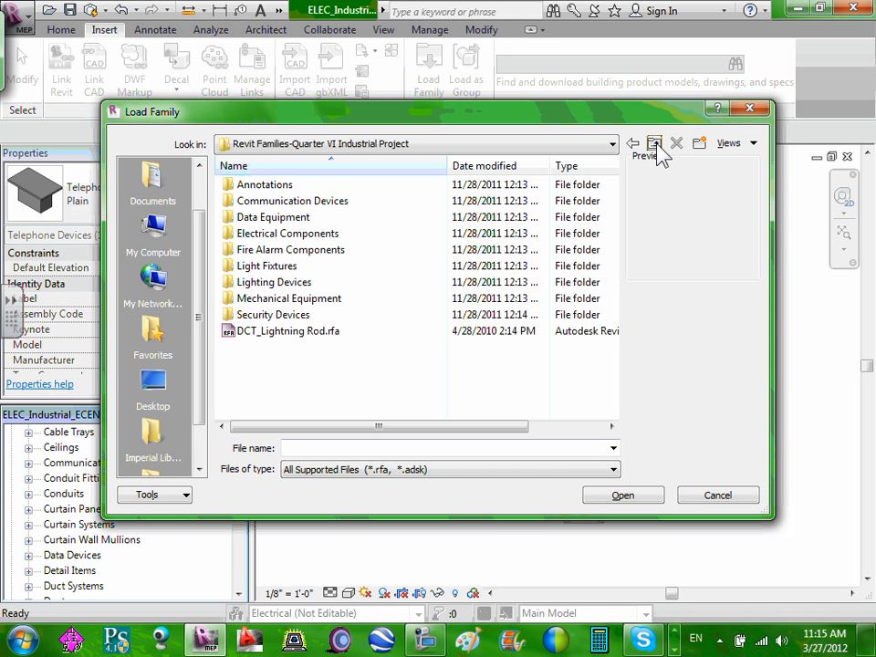
pyautogui.click(653, 144)
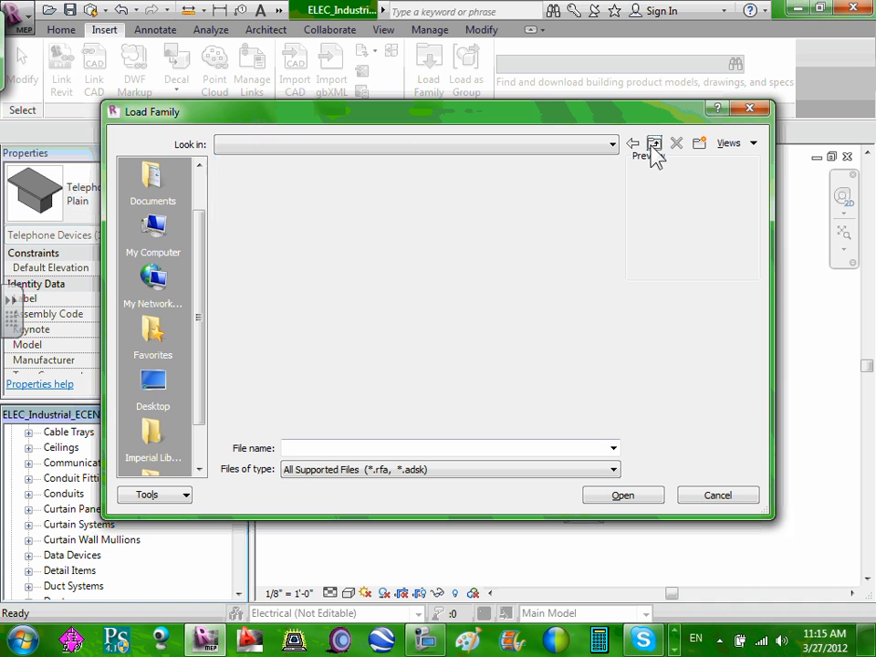
pyautogui.click(314, 202)
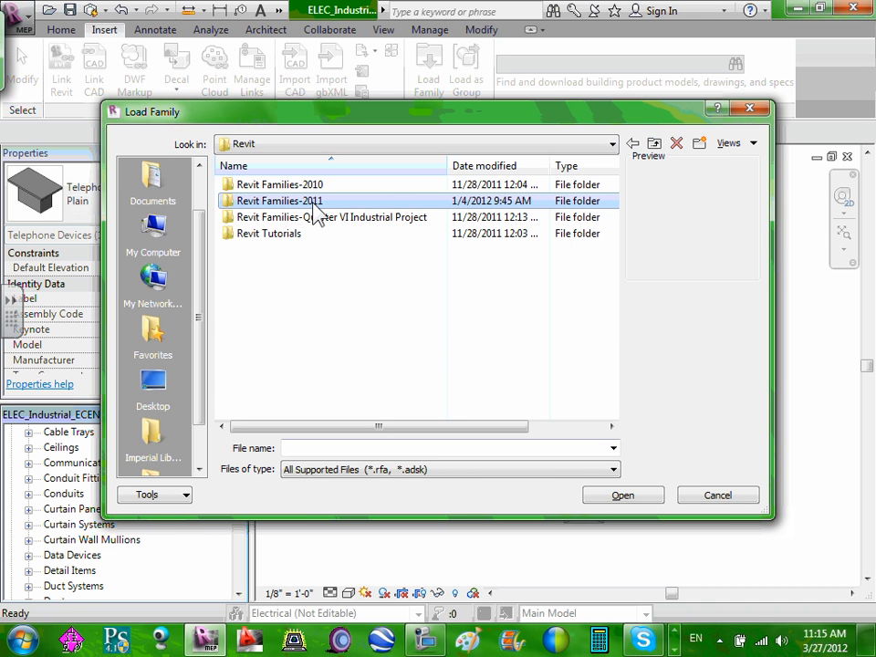
pyautogui.click(319, 219)
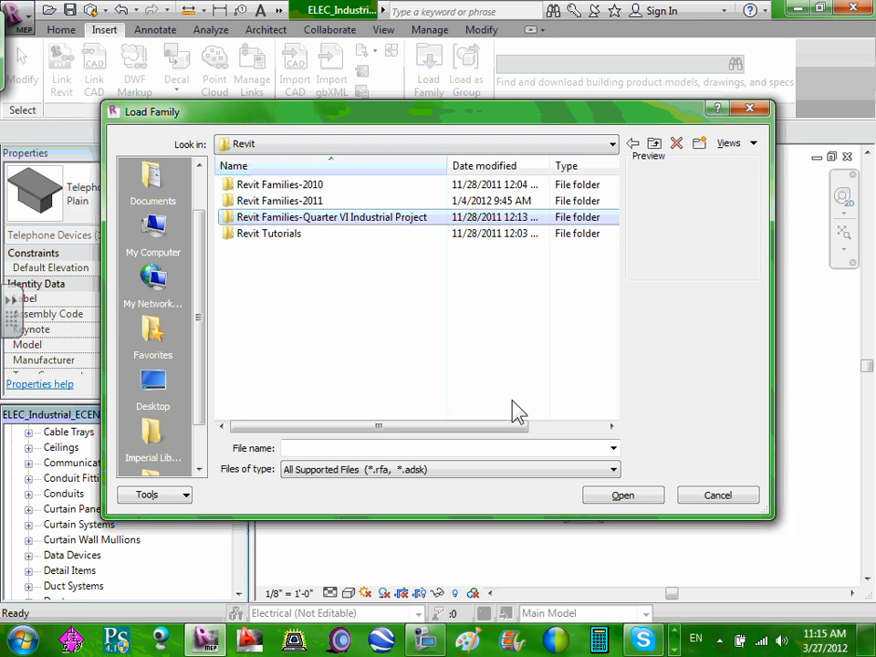
pyautogui.click(714, 497)
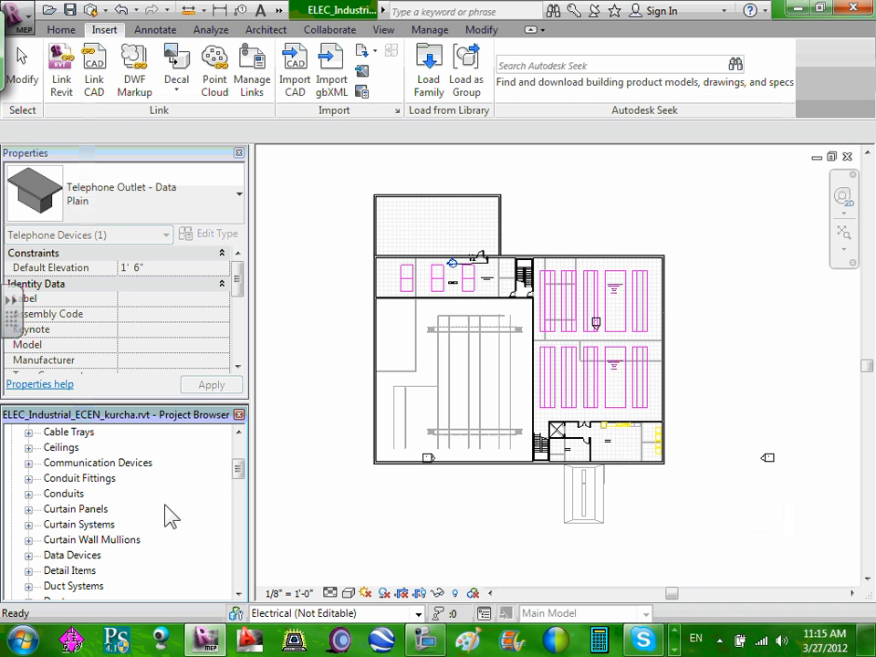
# - Inspect the DCT_Genaric Fire Device type and review the other DCT families under Fire Alarm Devices in the project
pyautogui.moveTo(240, 471); pyautogui.dragTo(237, 495)
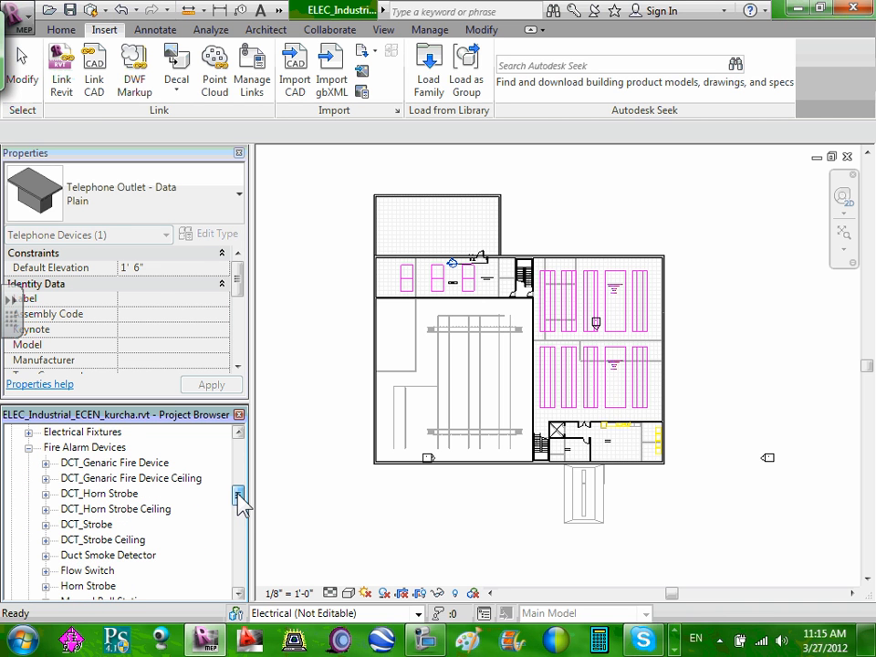
pyautogui.click(45, 463)
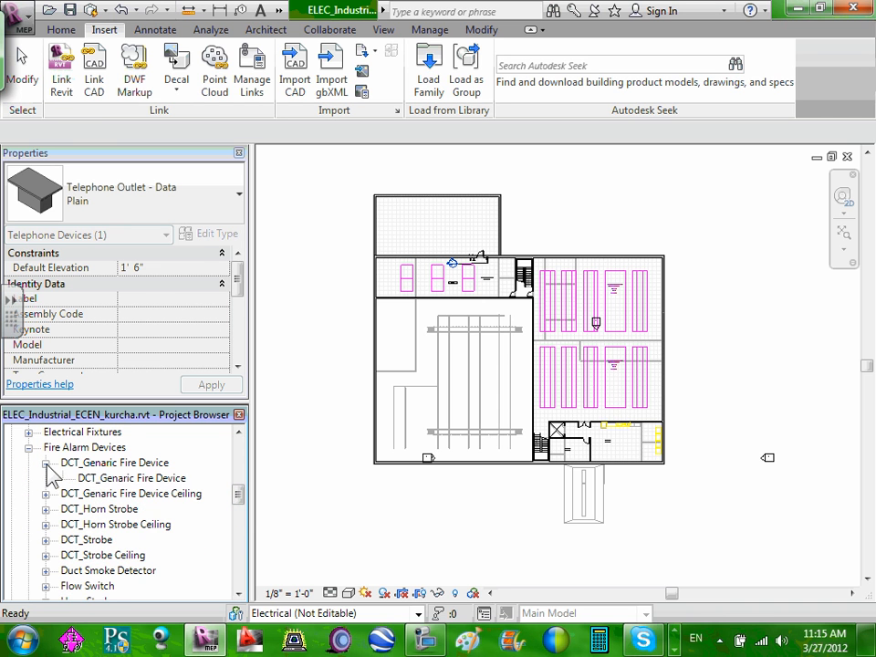
pyautogui.click(146, 480)
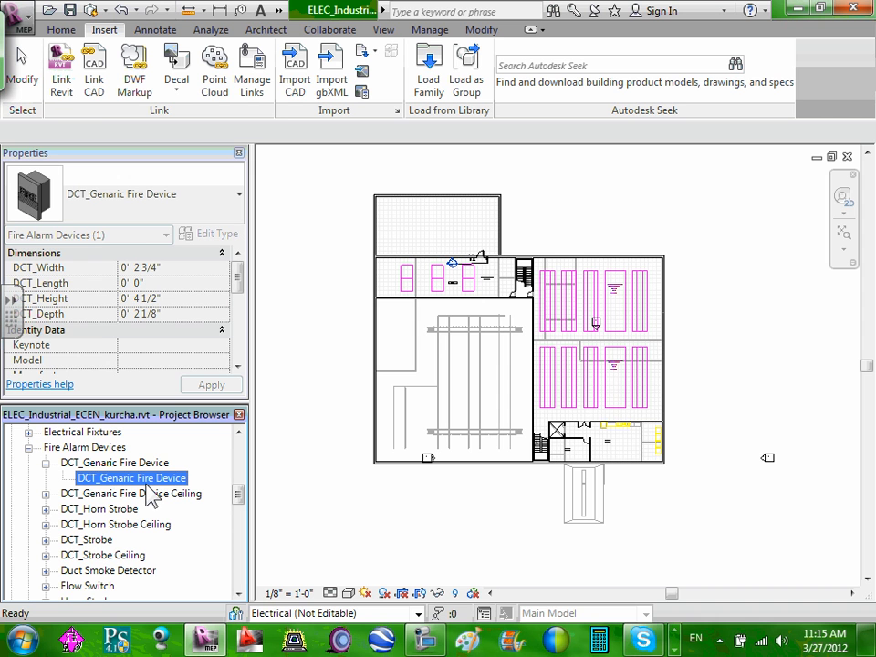
pyautogui.click(168, 495)
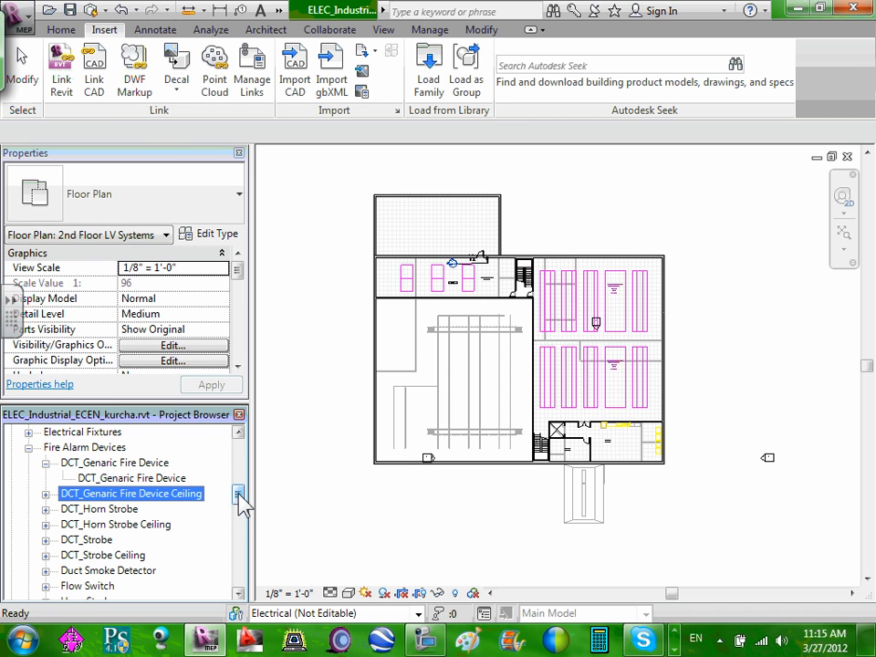
pyautogui.moveTo(236, 495); pyautogui.dragTo(239, 500)
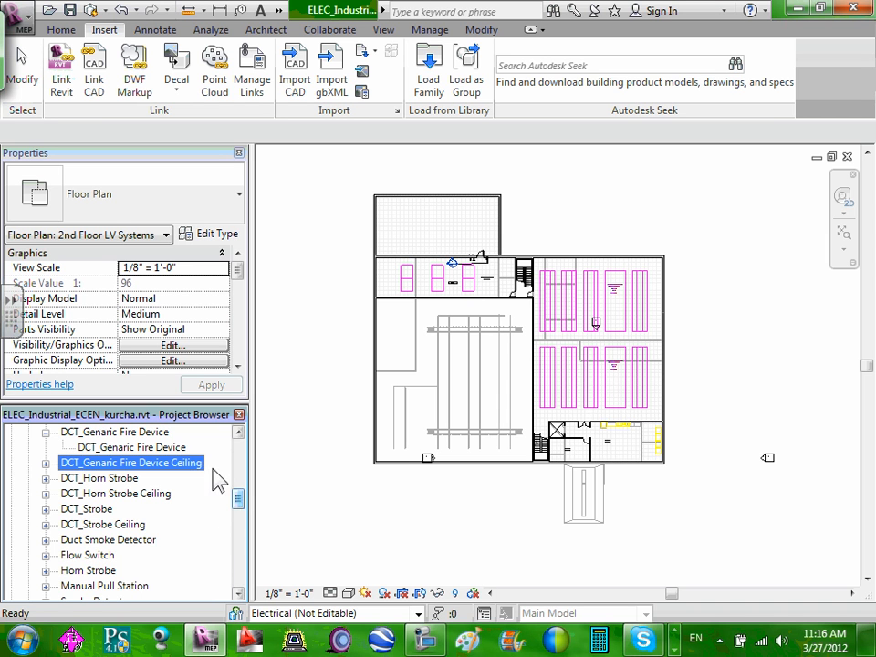
pyautogui.moveTo(238, 500); pyautogui.dragTo(238, 506)
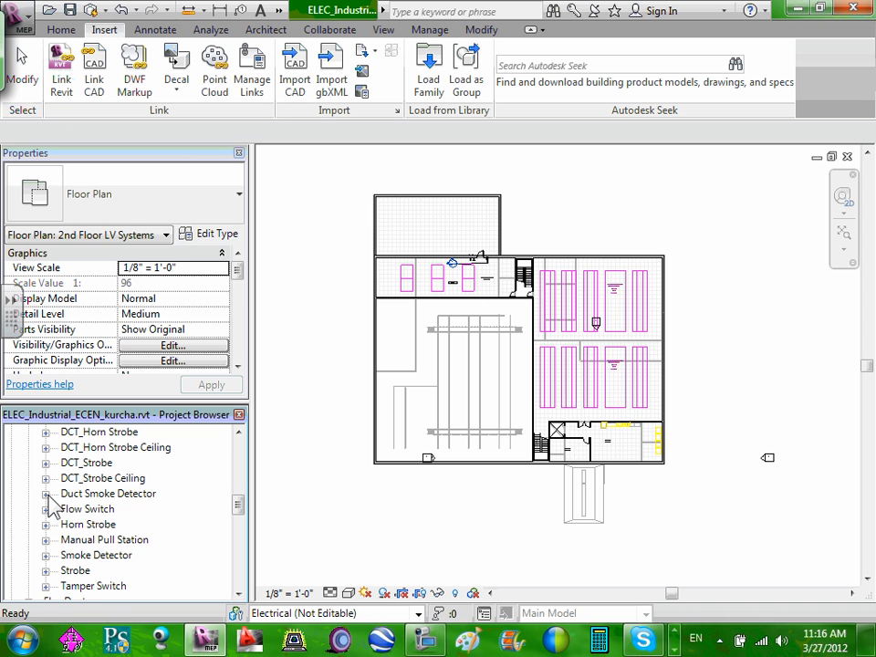
# - Inspect the Duct Smoke Detector, Flow Switch, Manual Pull Station and Smoke Detector DSD types among the project's fire alarm devices
pyautogui.click(46, 495)
pyautogui.click(103, 511)
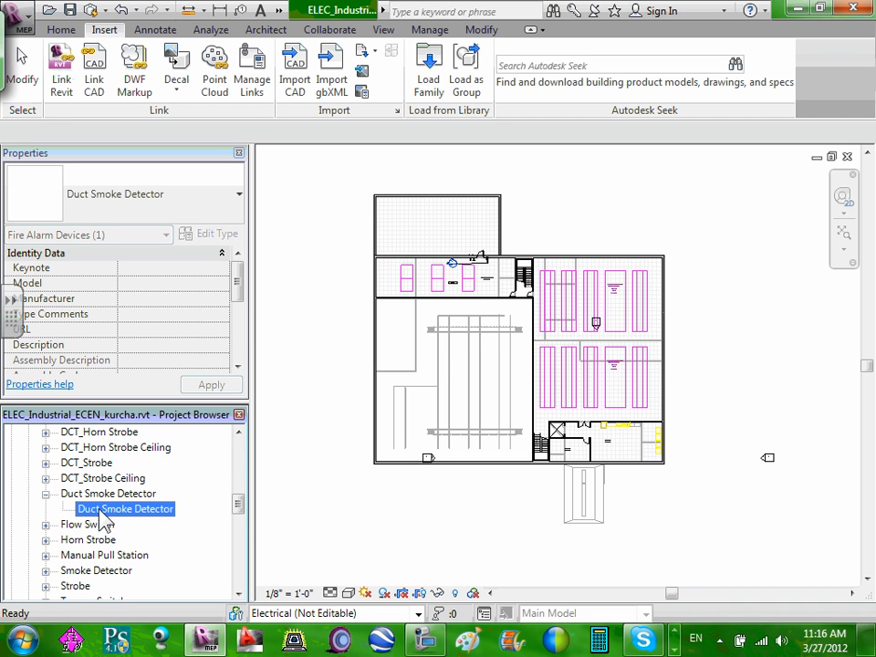
pyautogui.click(46, 525)
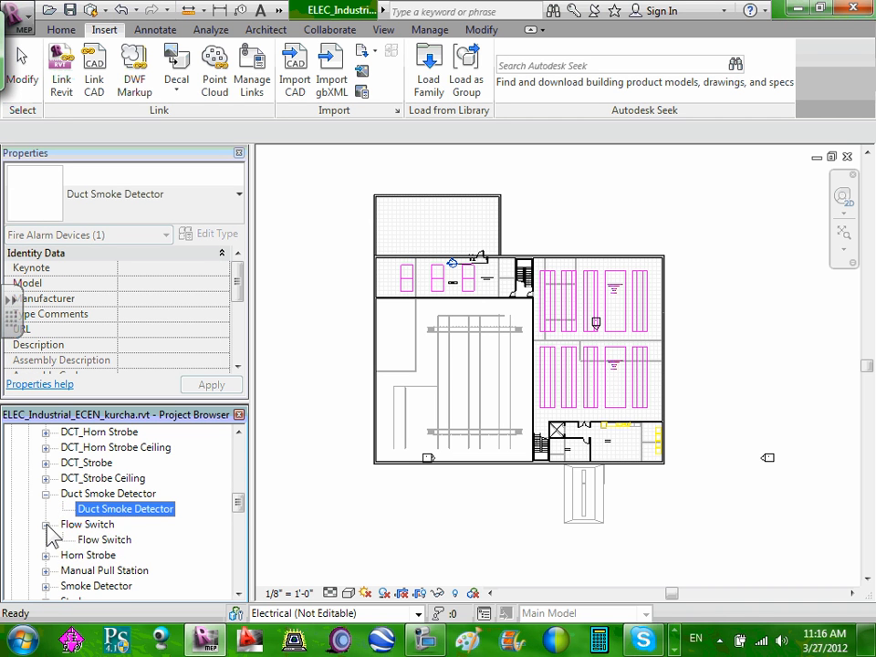
pyautogui.click(98, 540)
pyautogui.scroll(-2, 245, 512)
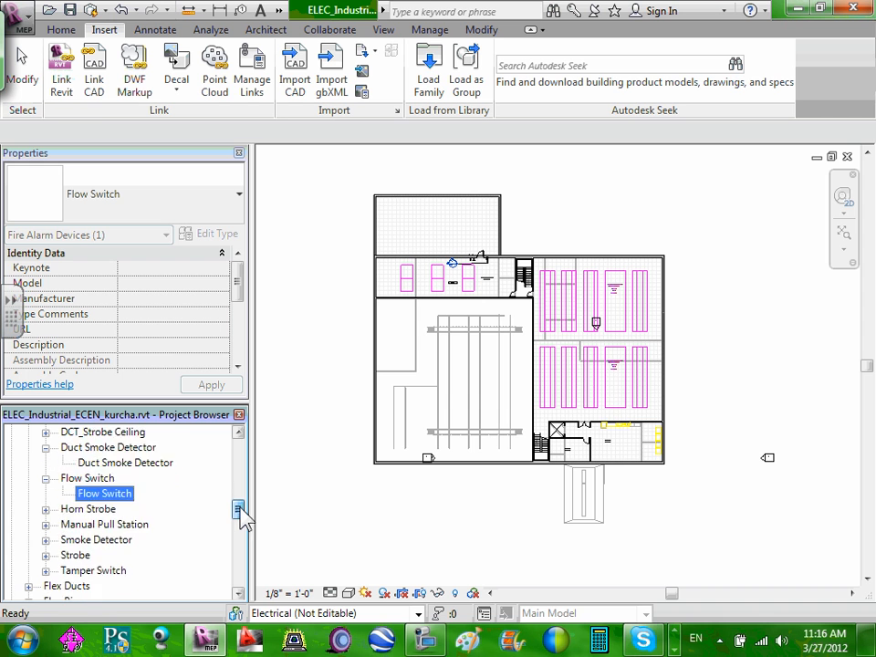
pyautogui.click(46, 494)
pyautogui.click(92, 509)
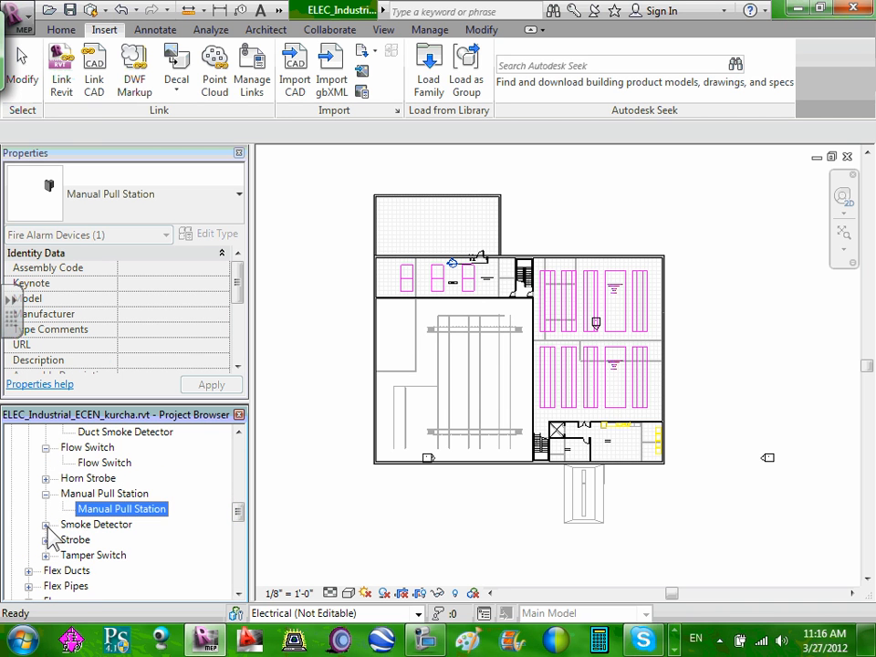
pyautogui.click(46, 525)
pyautogui.click(84, 540)
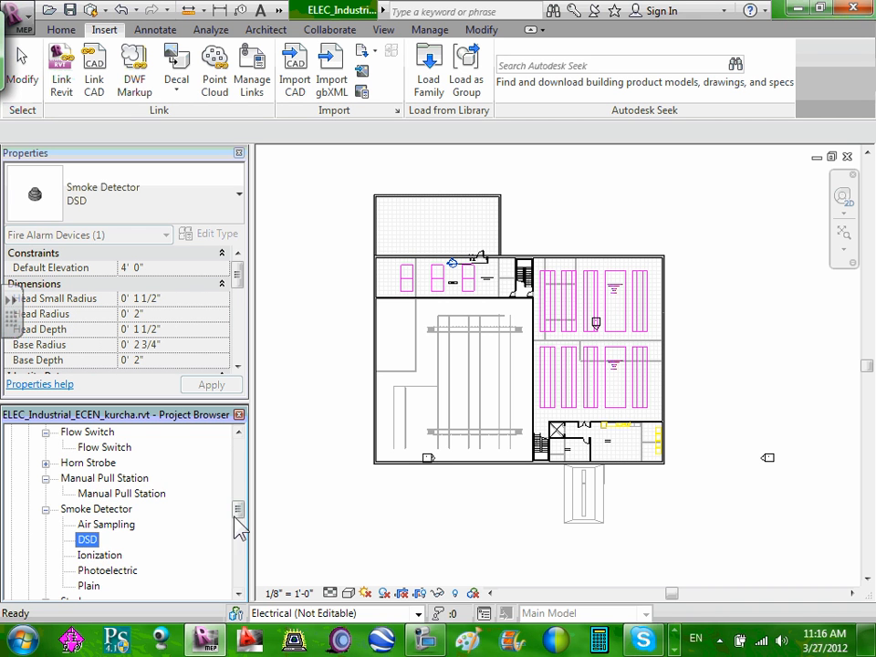
# - Review the Fire Alarm Devices family list once more and collapse the category
pyautogui.moveTo(239, 516); pyautogui.dragTo(244, 484)
pyautogui.scroll(-2, 244, 473)
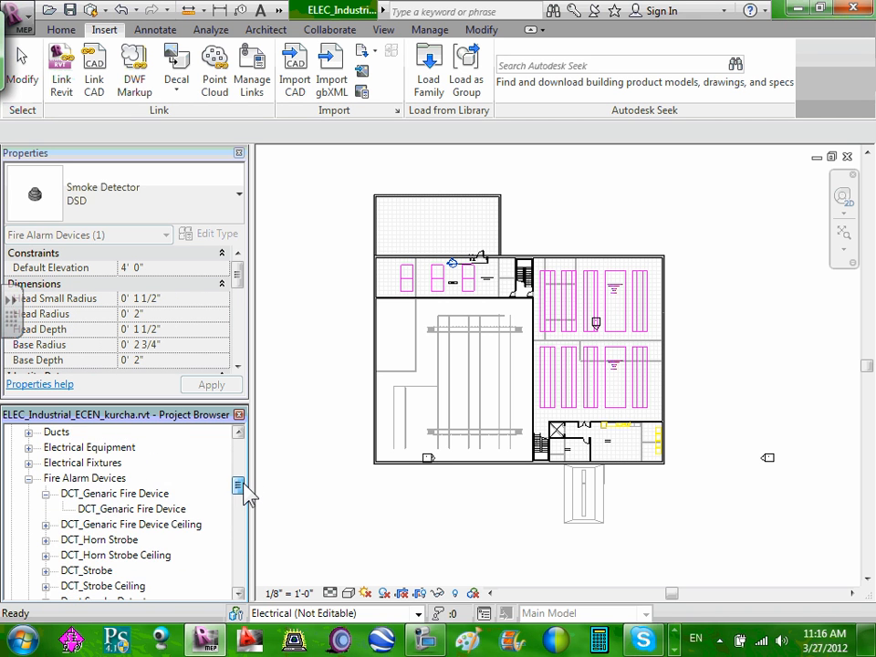
pyautogui.click(28, 479)
pyautogui.click(28, 479)
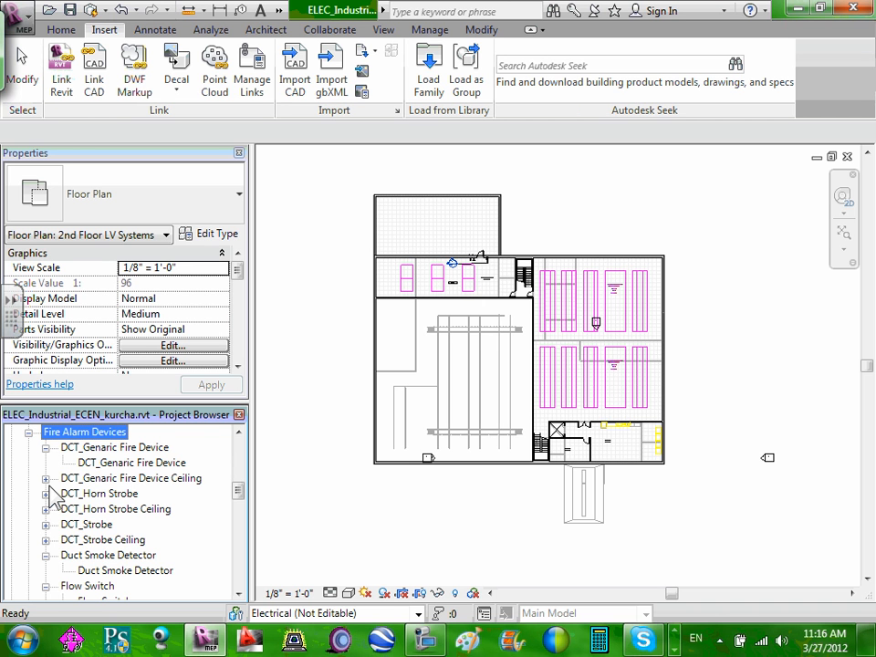
pyautogui.click(29, 432)
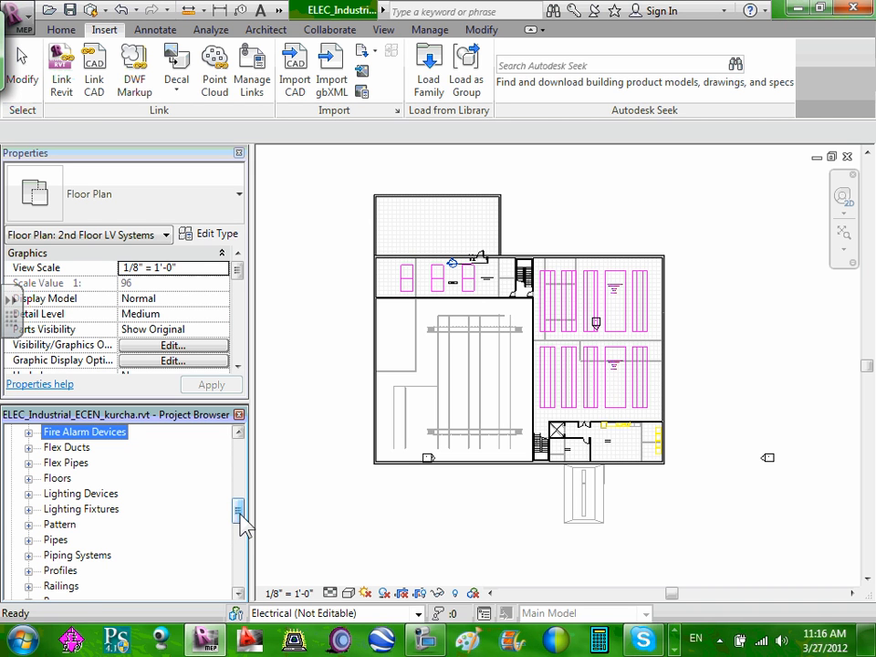
# - Check the types under the Door Contact, Glass Break, Motion Detector and Security Key Pad families in Security Devices
pyautogui.moveTo(243, 525); pyautogui.dragTo(244, 549)
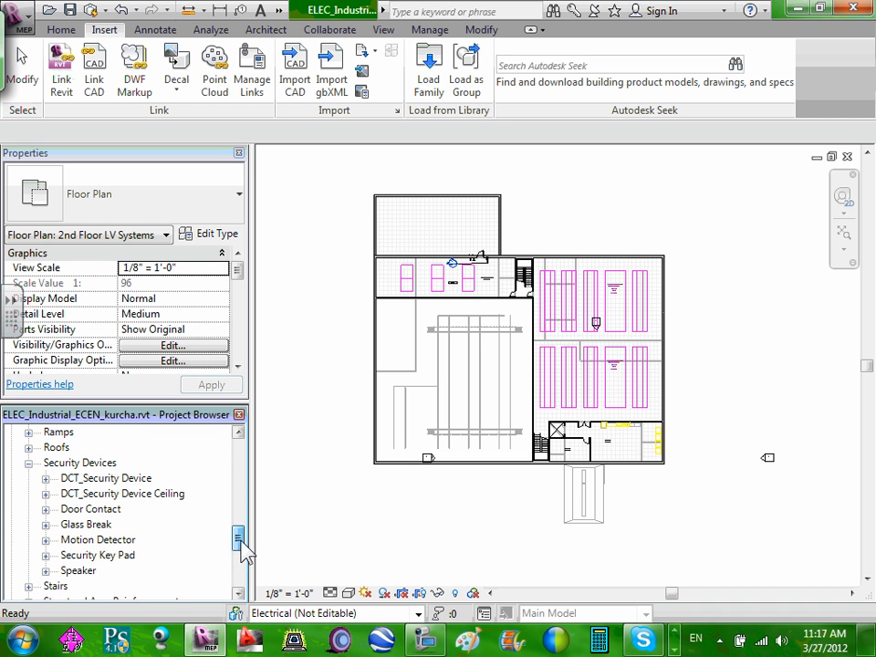
pyautogui.click(47, 509)
pyautogui.click(47, 509)
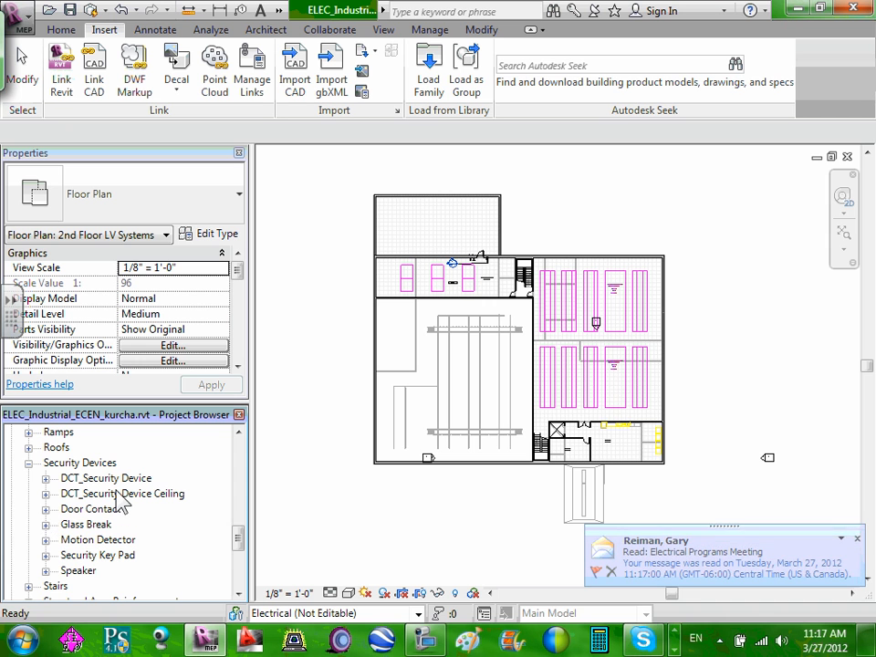
pyautogui.click(46, 525)
pyautogui.click(47, 525)
pyautogui.click(46, 540)
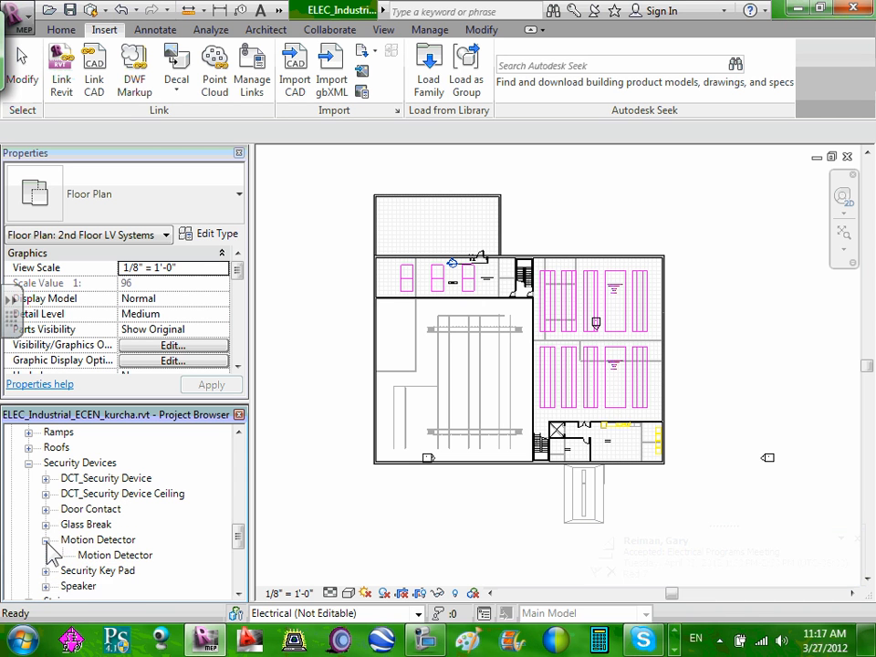
pyautogui.click(46, 539)
pyautogui.click(46, 555)
pyautogui.click(47, 555)
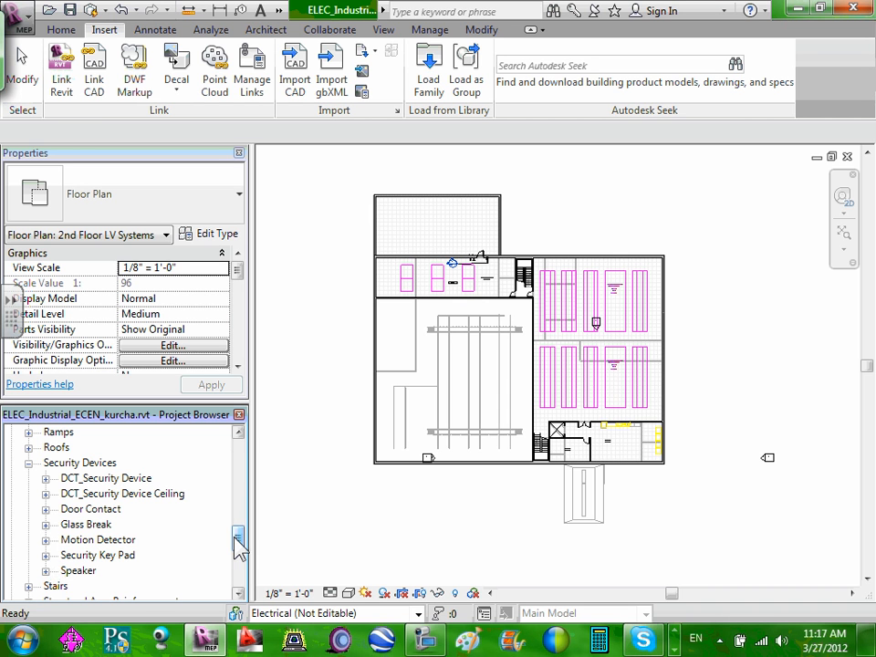
# - Expand Communication Devices and inspect the DCT_Tray and DCT_Cable Tray Cross types
pyautogui.moveTo(237, 542); pyautogui.dragTo(244, 469)
pyautogui.click(29, 534)
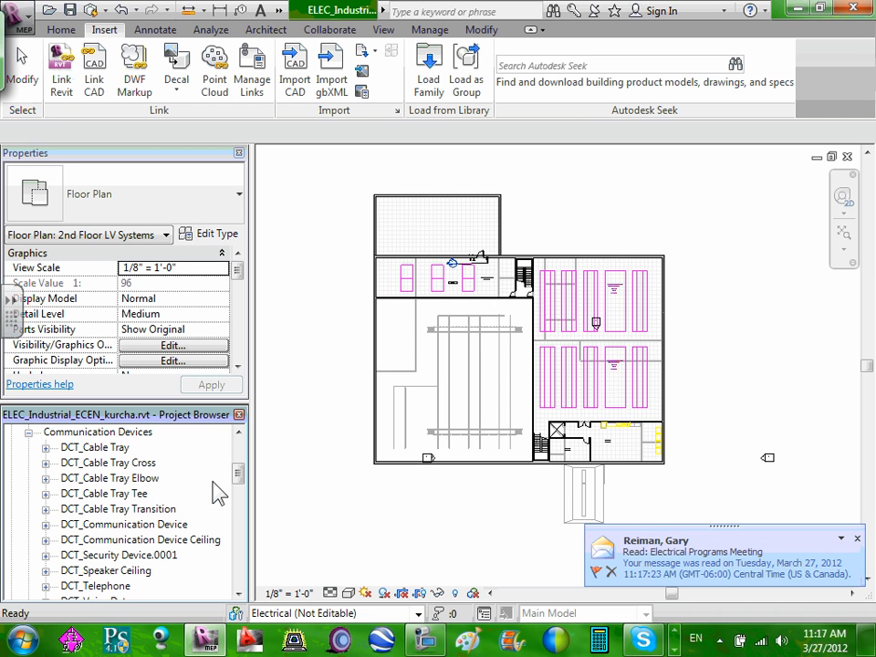
pyautogui.click(46, 448)
pyautogui.click(110, 462)
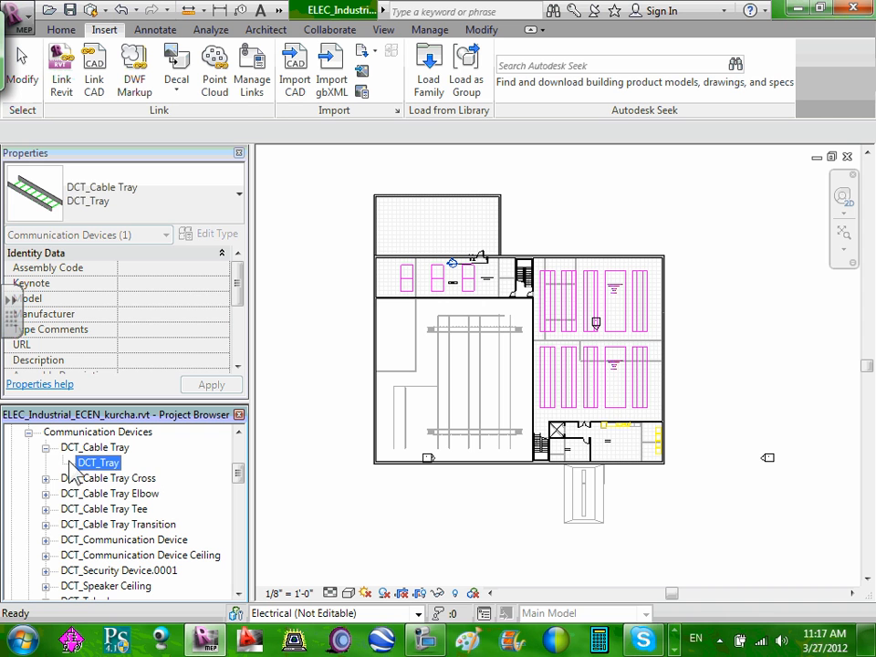
pyautogui.click(98, 481)
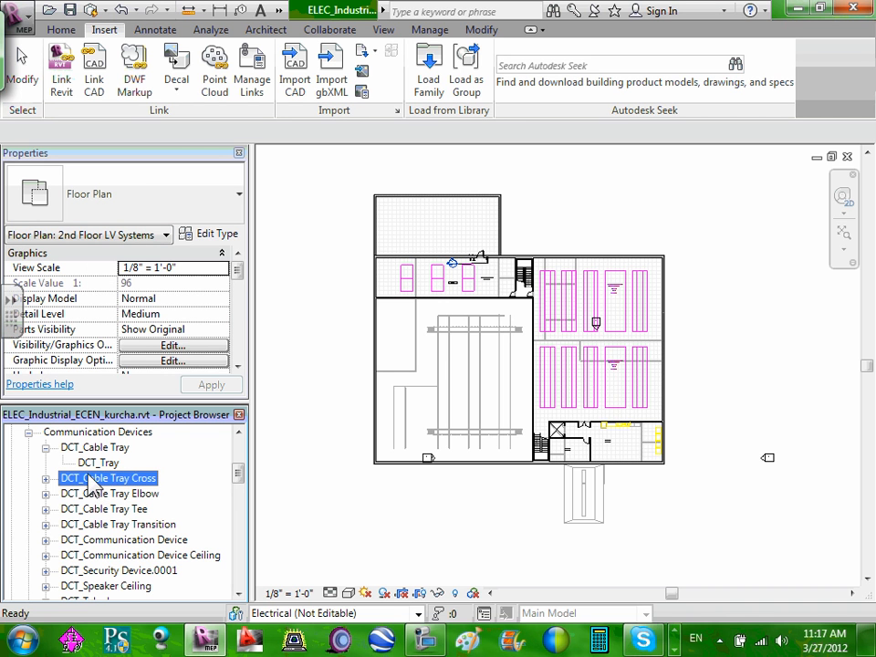
pyautogui.click(46, 478)
pyautogui.click(101, 494)
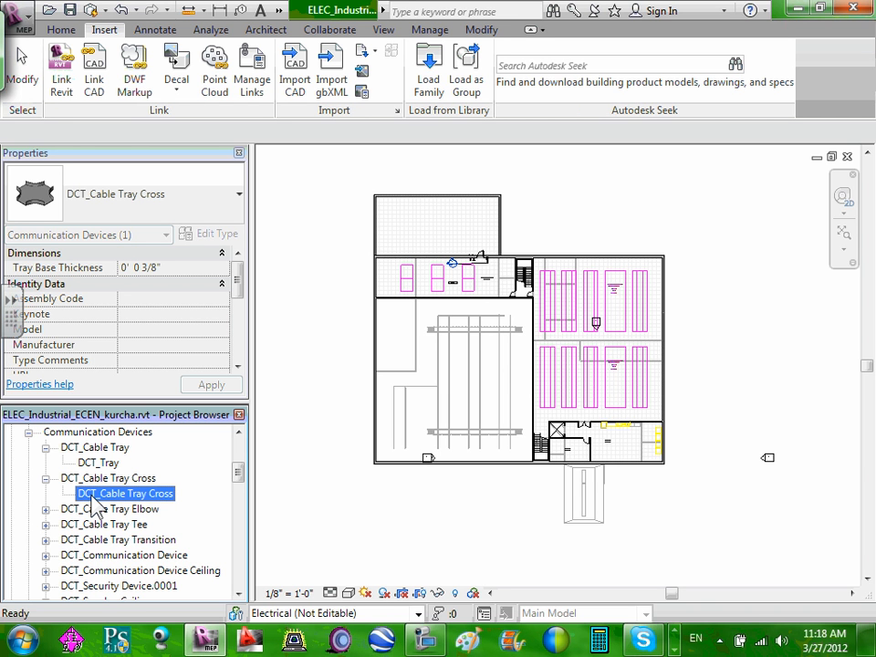
# - Collapse DCT_Cable Tray Cross and inspect the DCT_Cable Tray Elbow and DCT_Cable Tray Tee types
pyautogui.click(46, 480)
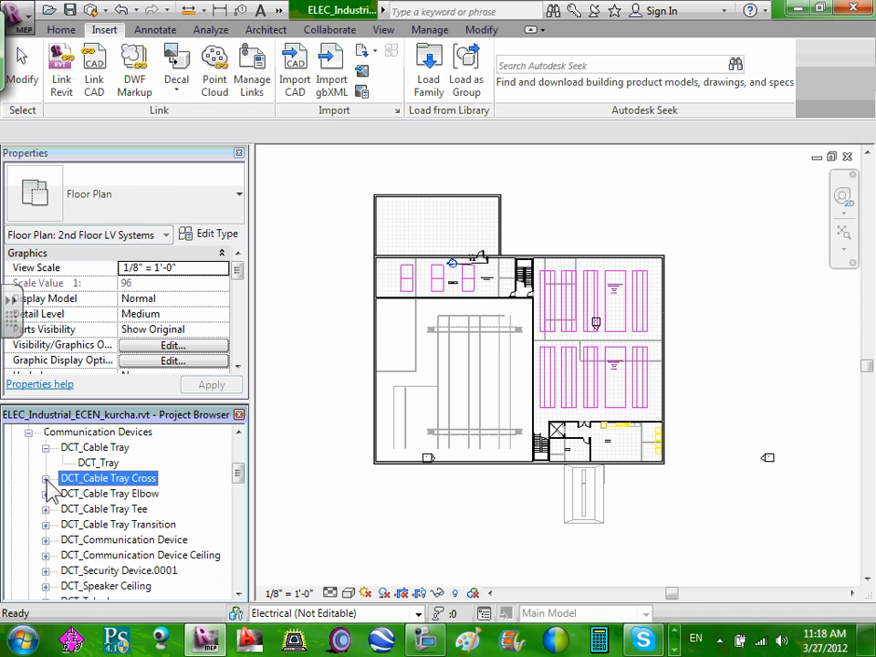
pyautogui.click(46, 494)
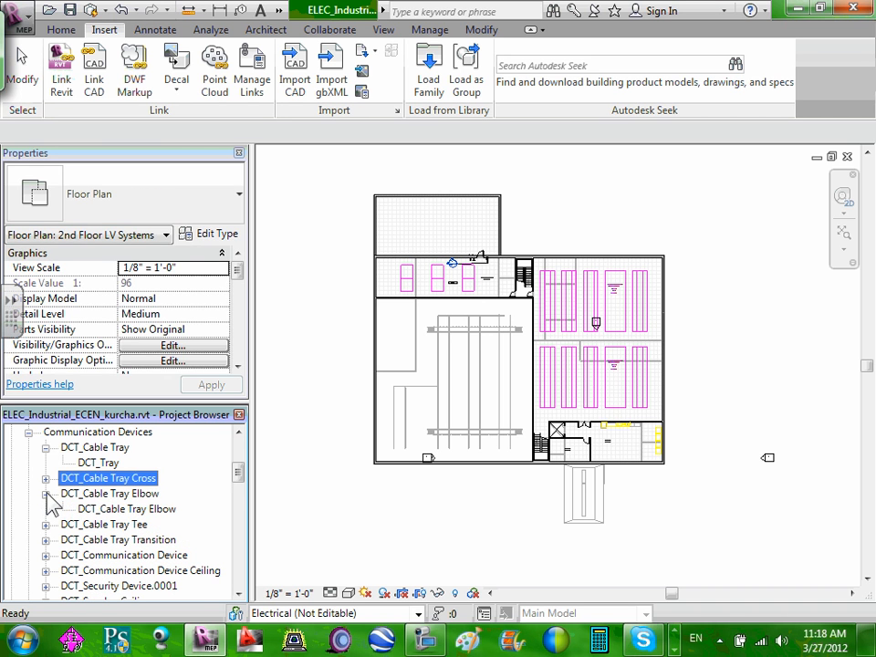
pyautogui.click(117, 510)
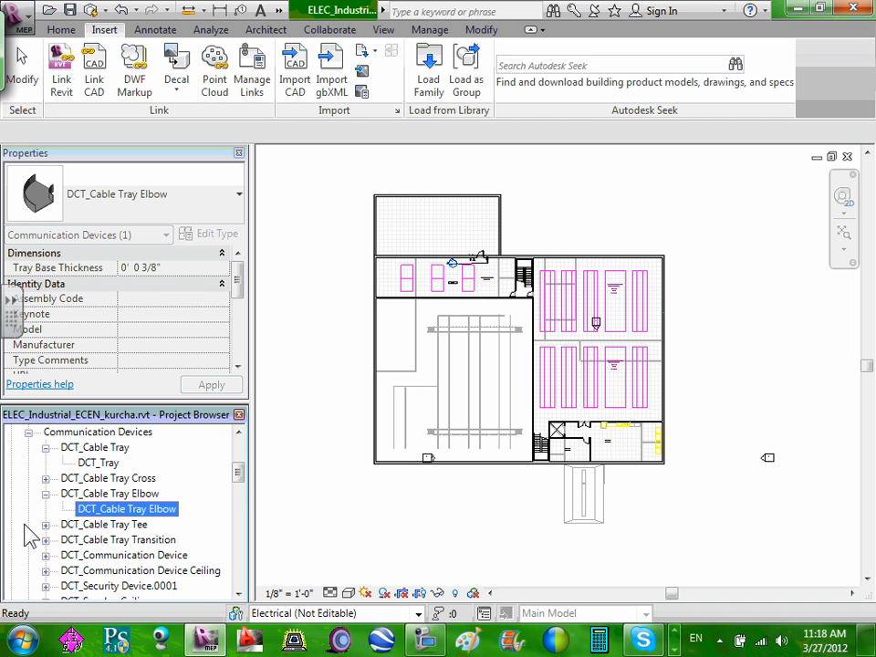
pyautogui.click(45, 524)
pyautogui.click(126, 540)
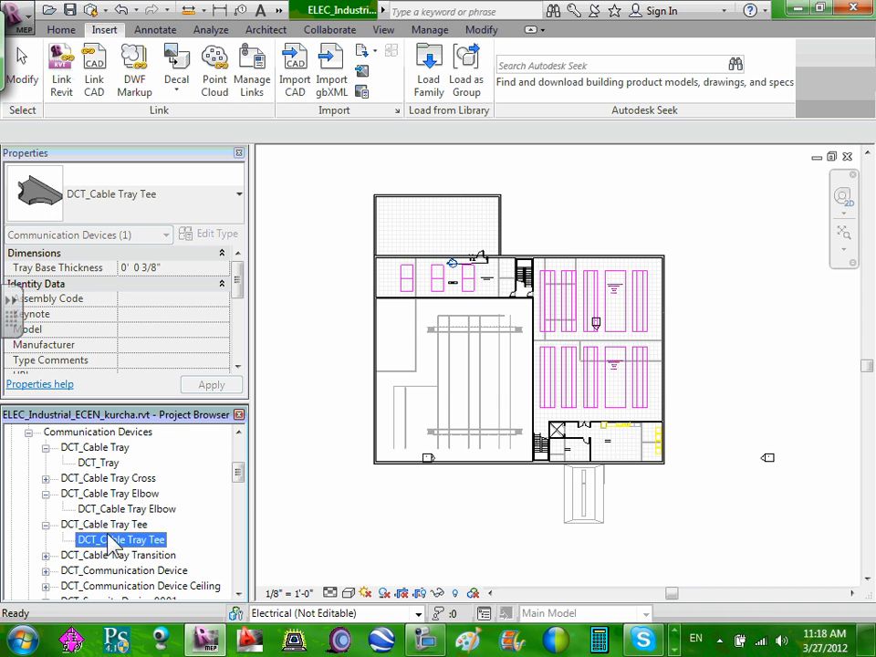
# - Check the types under the DCT_Voice Data Floor and DCT_Voice Data families, and return to the start of the Families list
pyautogui.moveTo(242, 475); pyautogui.dragTo(239, 491)
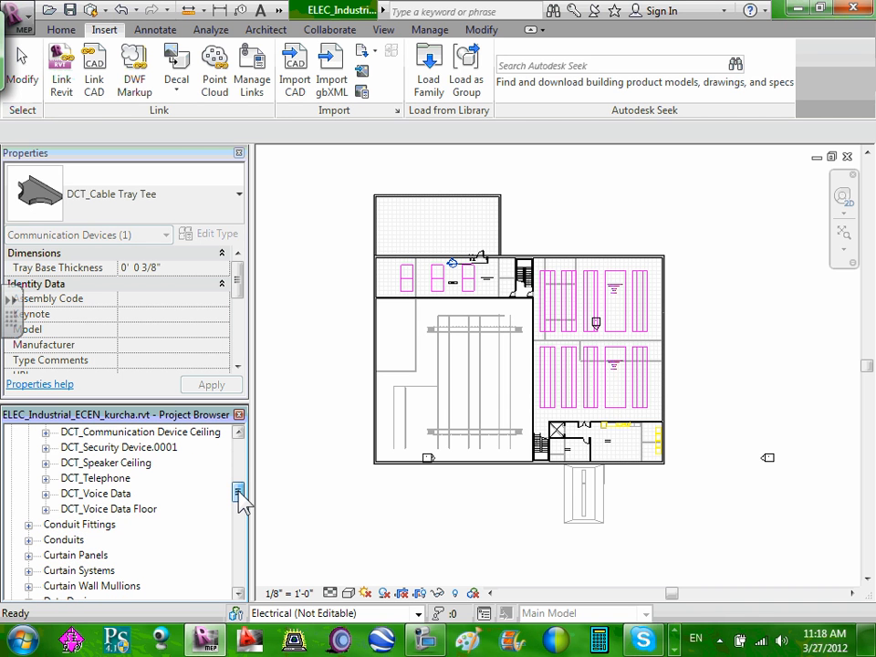
pyautogui.click(45, 509)
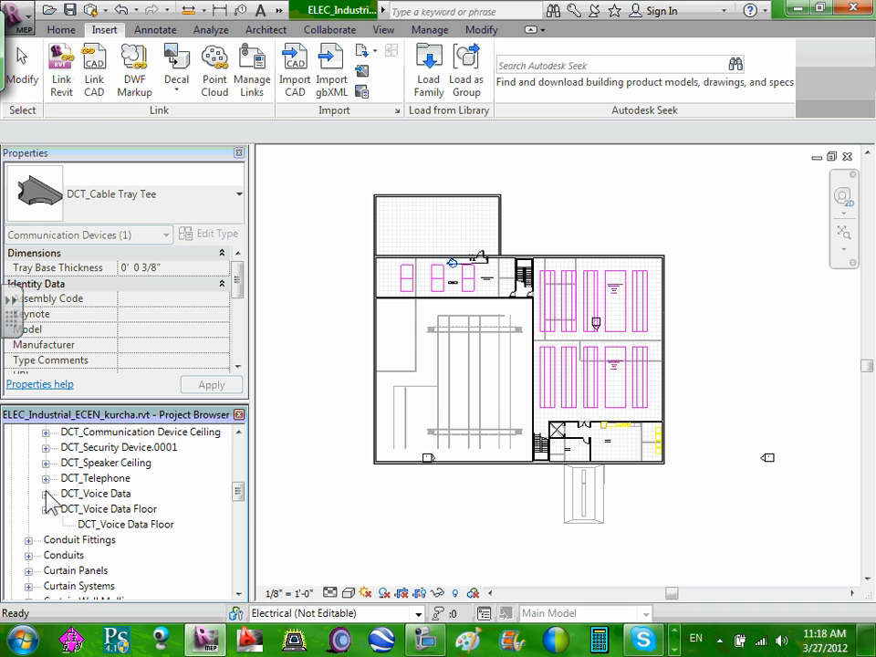
pyautogui.click(46, 494)
pyautogui.moveTo(242, 493); pyautogui.dragTo(237, 459)
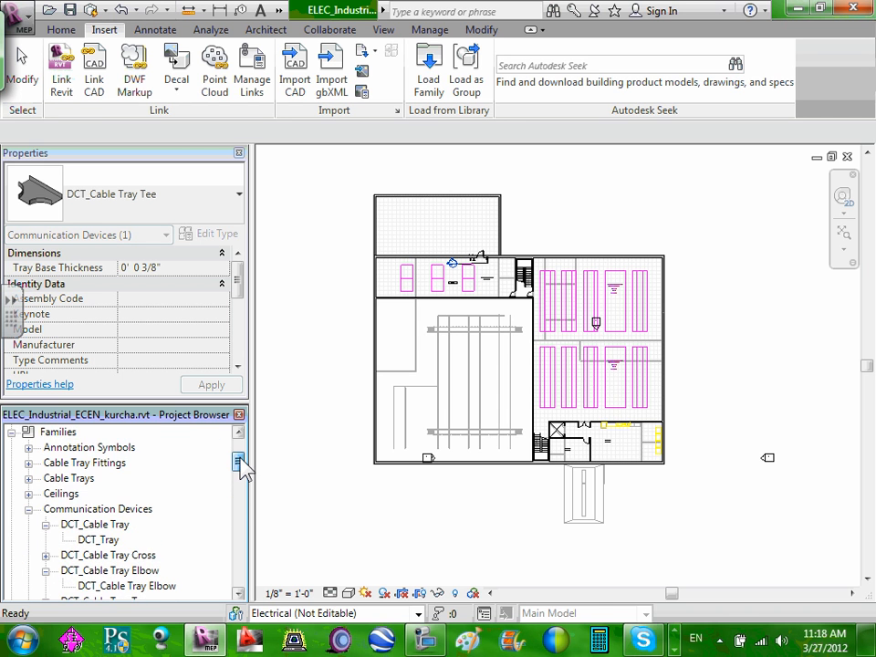
# - Collapse Communication Devices and check the type under the Data Outlet family in Data Devices
pyautogui.click(30, 509)
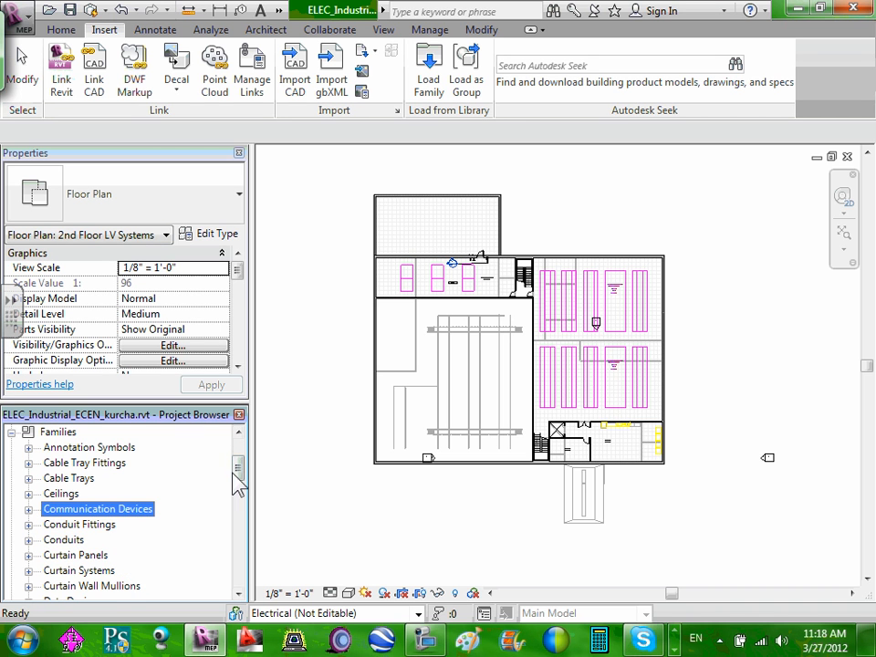
pyautogui.moveTo(243, 479); pyautogui.dragTo(243, 485)
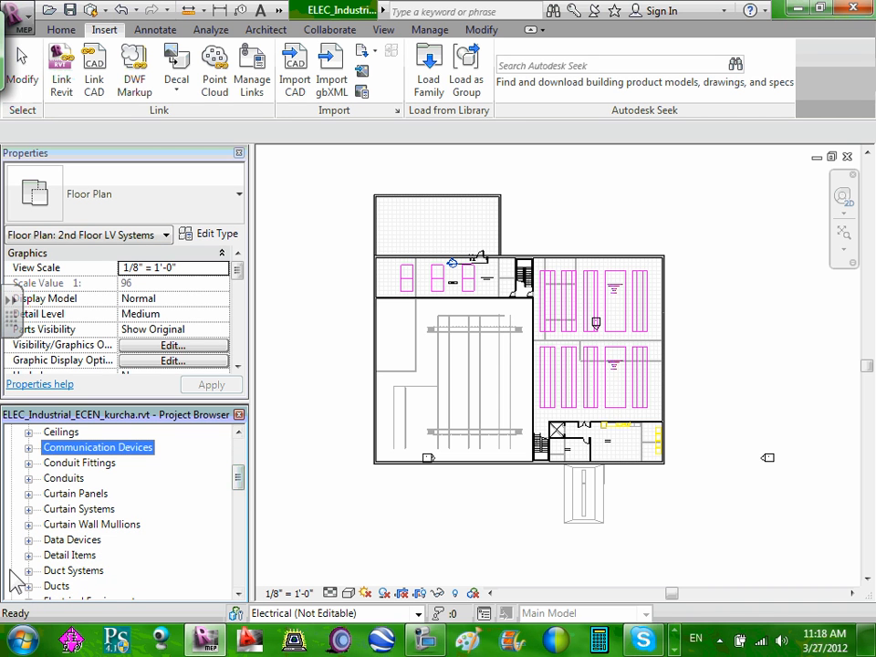
pyautogui.click(28, 539)
pyautogui.click(28, 540)
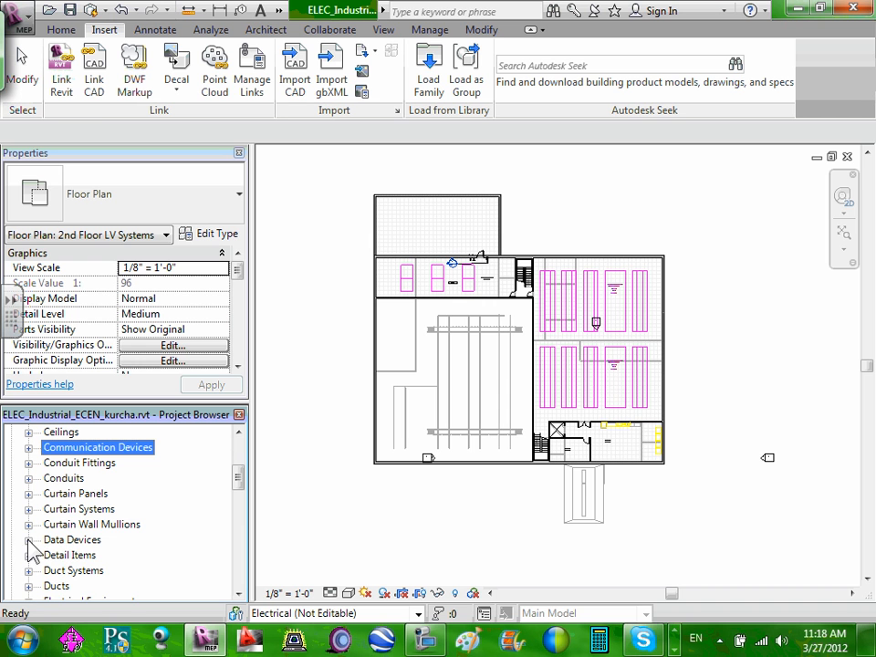
pyautogui.click(28, 540)
pyautogui.click(44, 555)
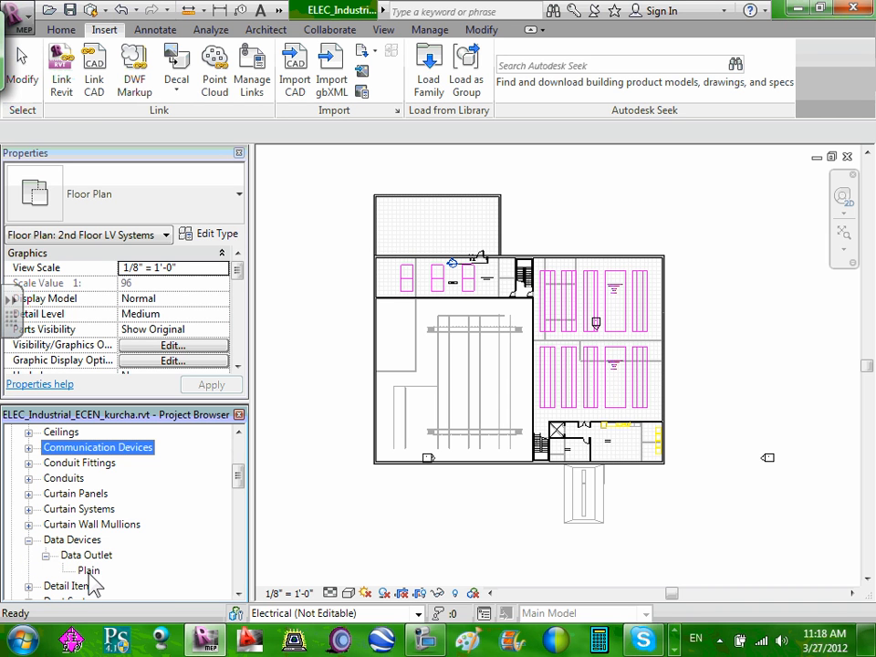
pyautogui.moveTo(239, 486)
pyautogui.mouseDown()
pyautogui.moveTo(240, 497)
pyautogui.moveTo(241, 475)
pyautogui.mouseUp()
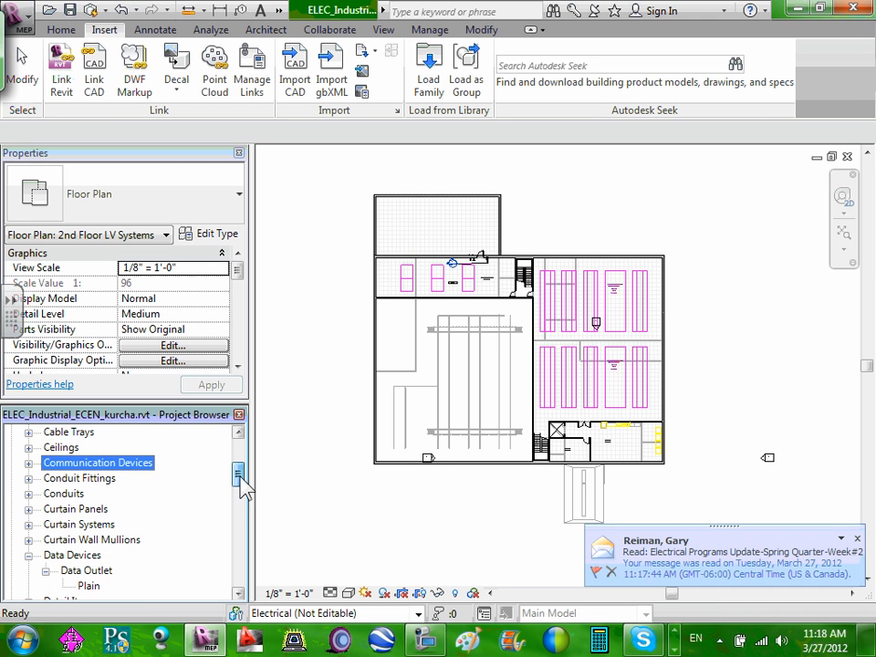
# - Reopen Communication Devices and inspect the properties of the DCT_Voice Data type
pyautogui.click(28, 463)
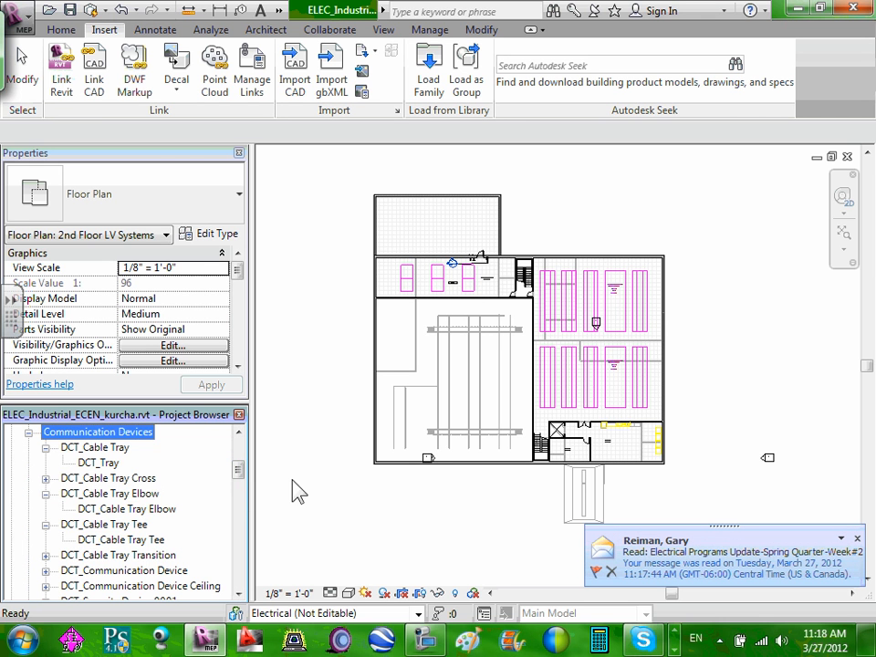
pyautogui.moveTo(242, 477)
pyautogui.mouseDown()
pyautogui.moveTo(245, 497)
pyautogui.moveTo(241, 486)
pyautogui.mouseUp()
pyautogui.click(45, 525)
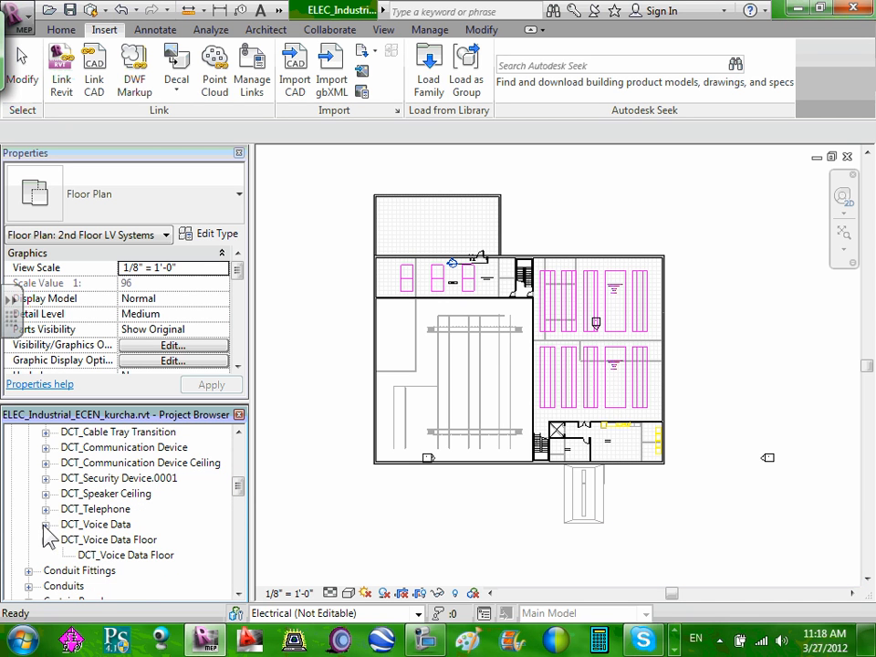
pyautogui.click(113, 543)
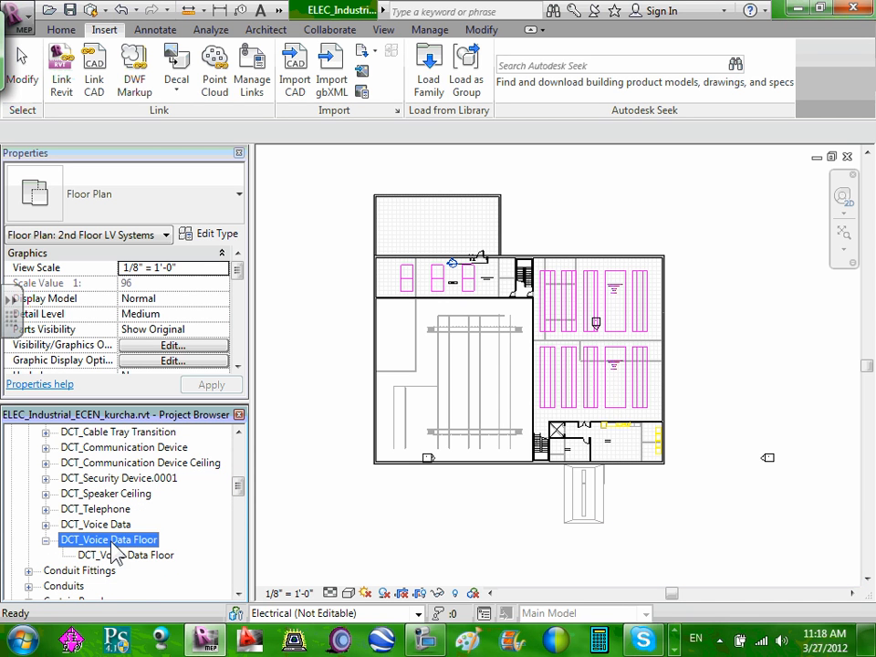
pyautogui.click(109, 527)
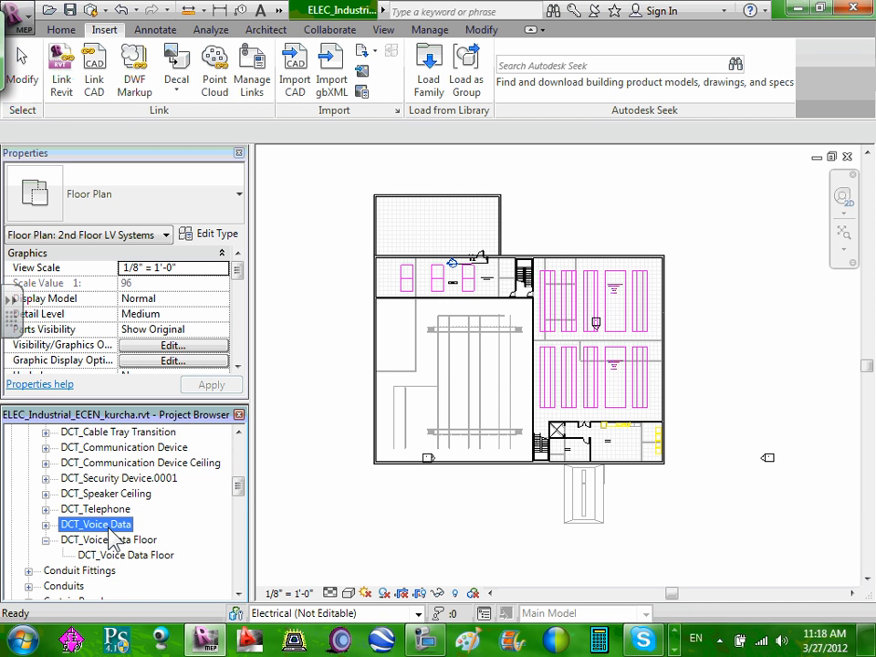
pyautogui.click(46, 525)
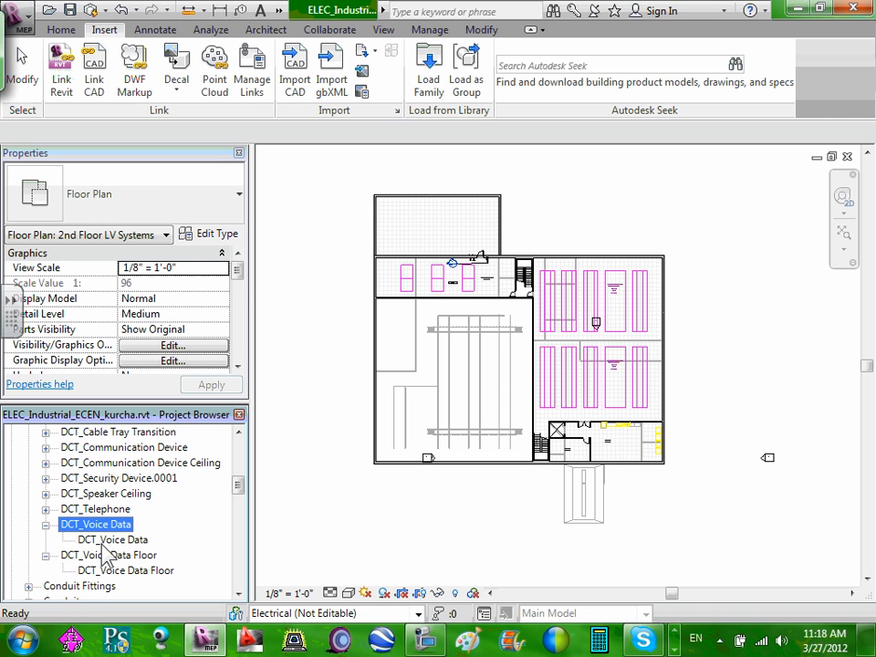
pyautogui.click(106, 541)
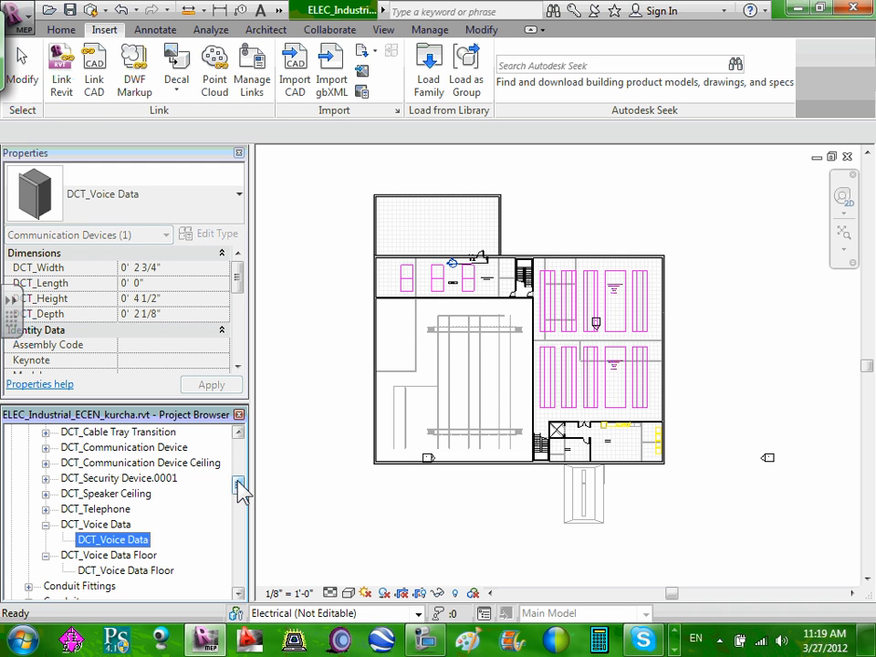
# - Expand the DCT_Speaker Ceiling family in Communication Devices and inspect its type properties
pyautogui.moveTo(239, 490); pyautogui.dragTo(253, 462)
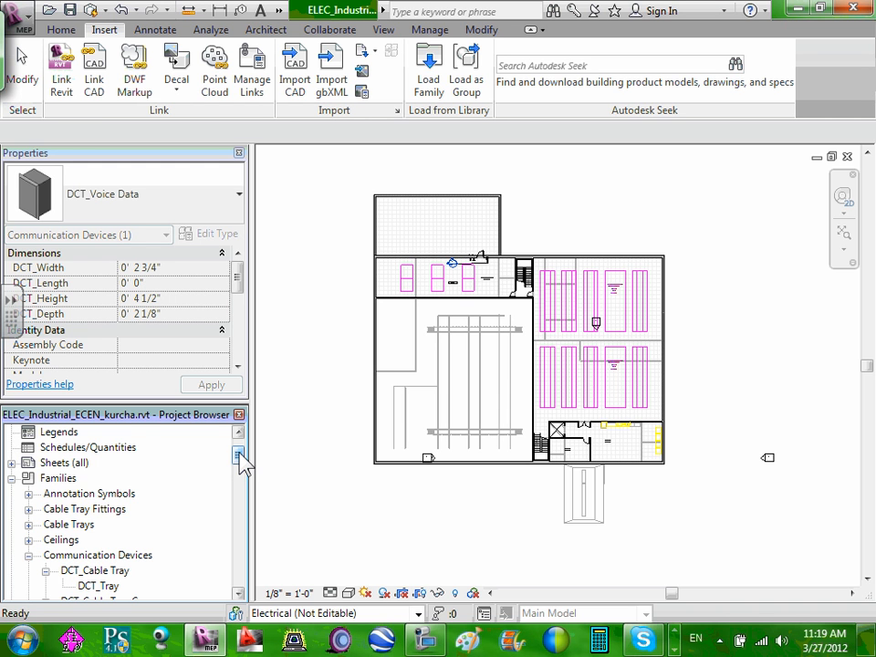
pyautogui.scroll(-1, 240, 465)
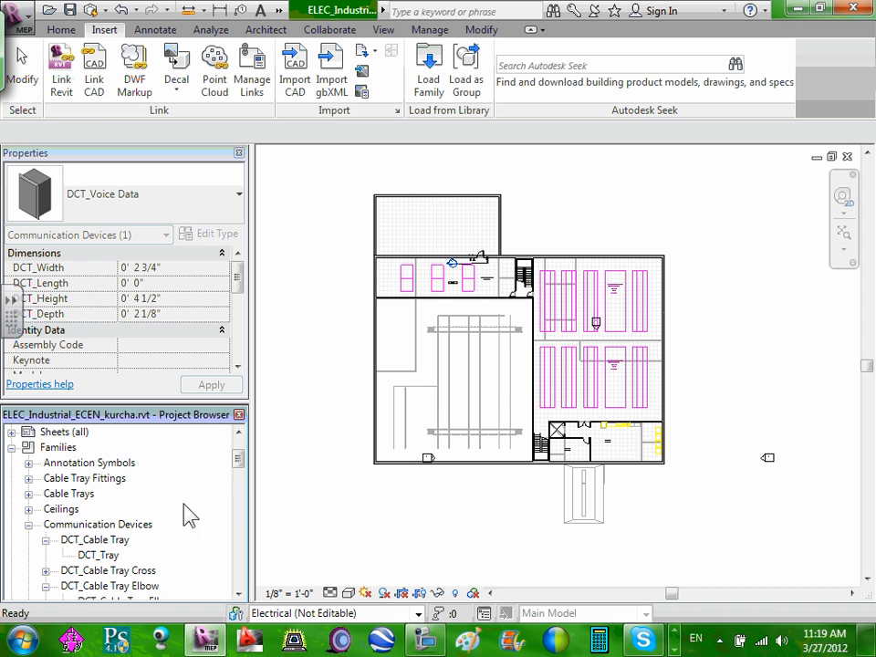
pyautogui.scroll(-5, 237, 476)
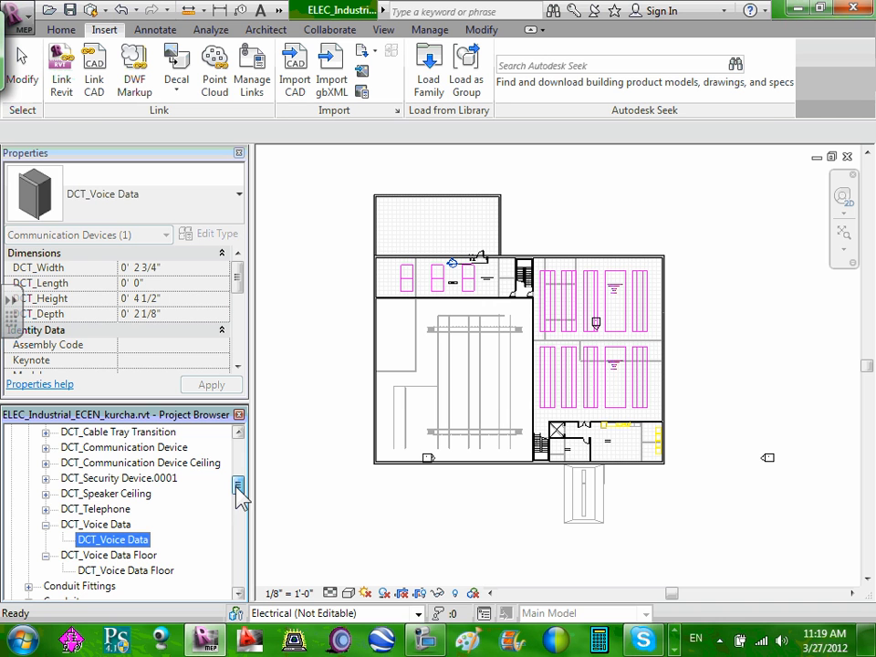
pyautogui.click(46, 494)
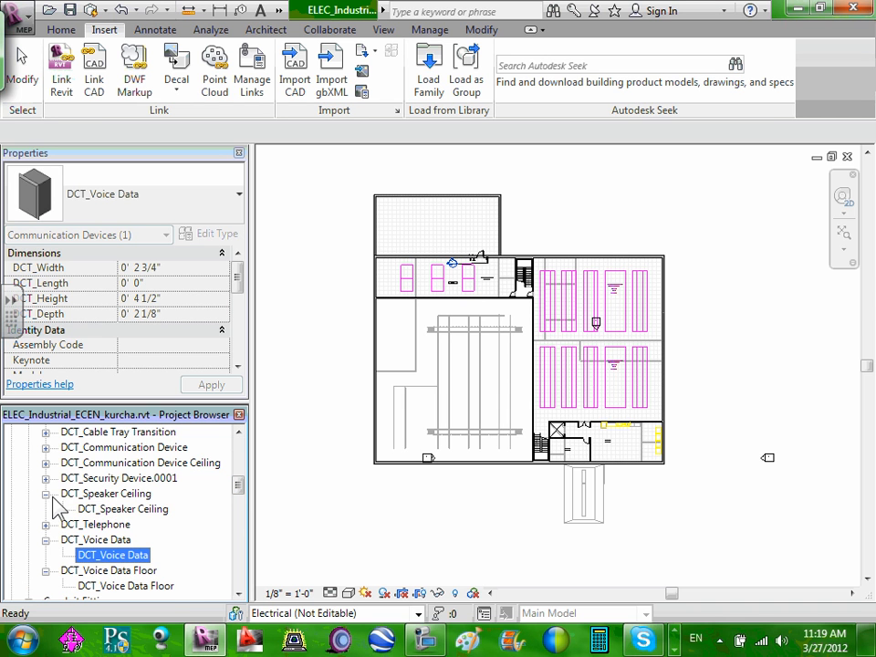
pyautogui.click(126, 511)
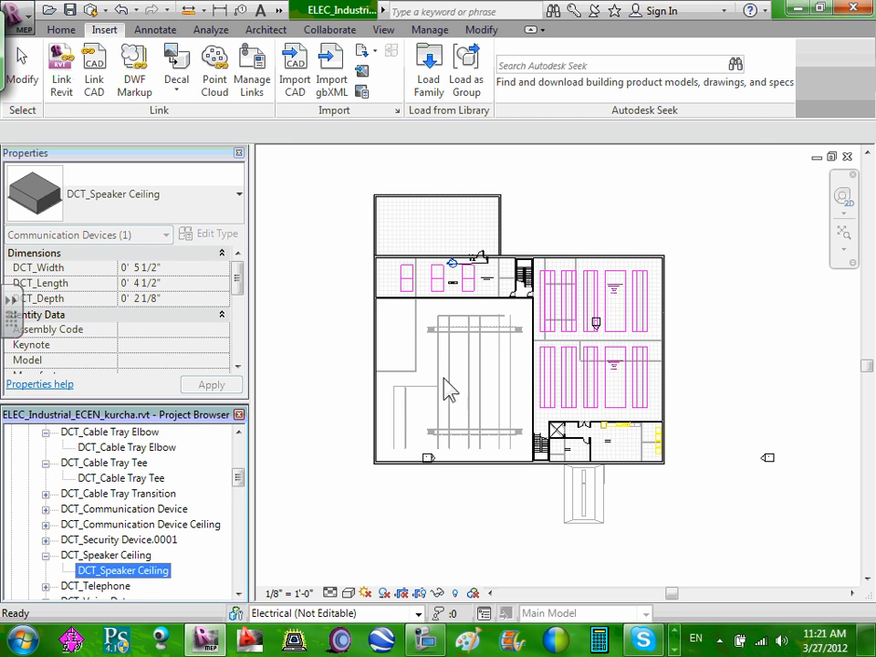
pyautogui.scroll(5, 465, 381)
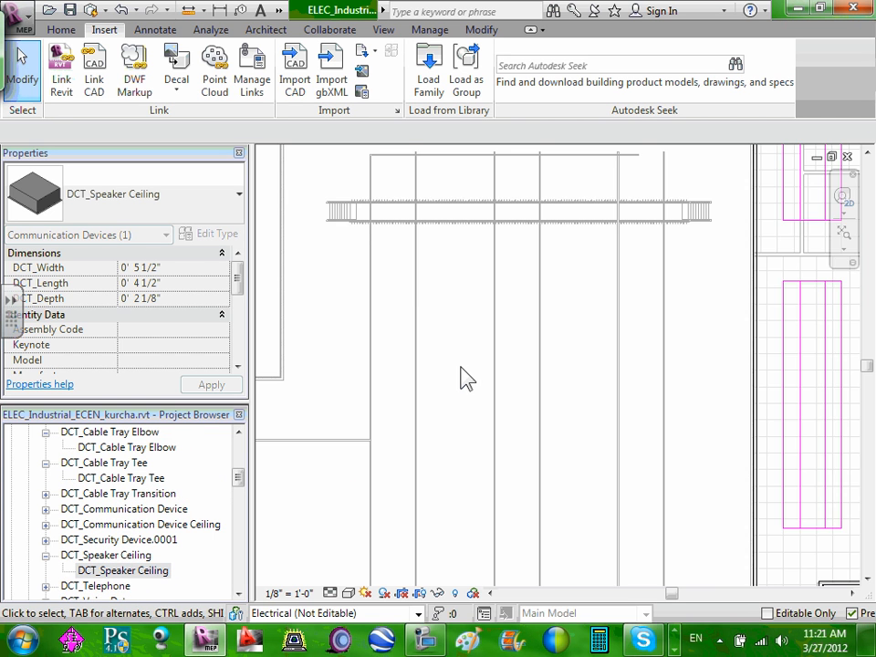
pyautogui.scroll(-2, 467, 374)
pyautogui.scroll(-1, 459, 359)
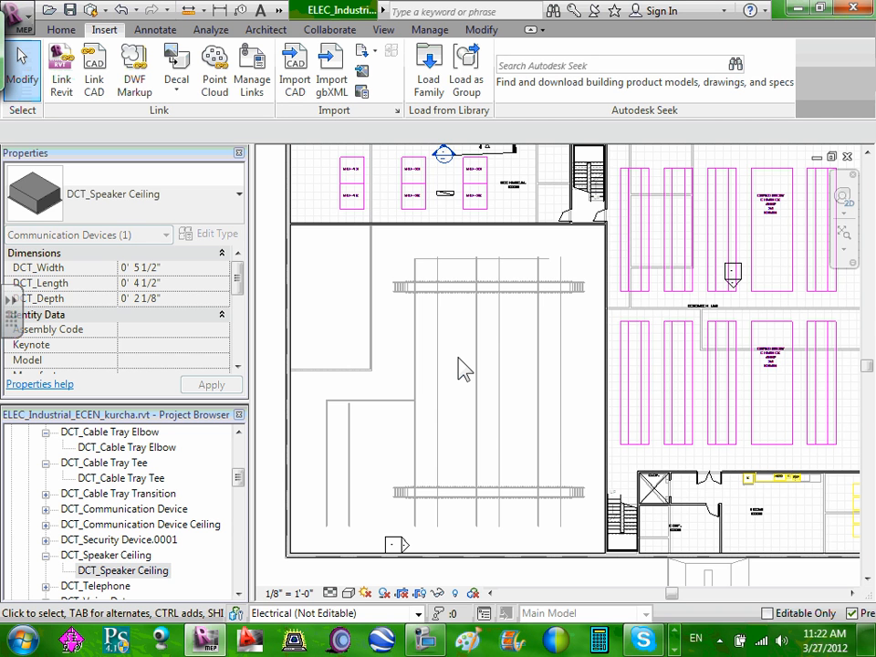
pyautogui.scroll(-3, 688, 221)
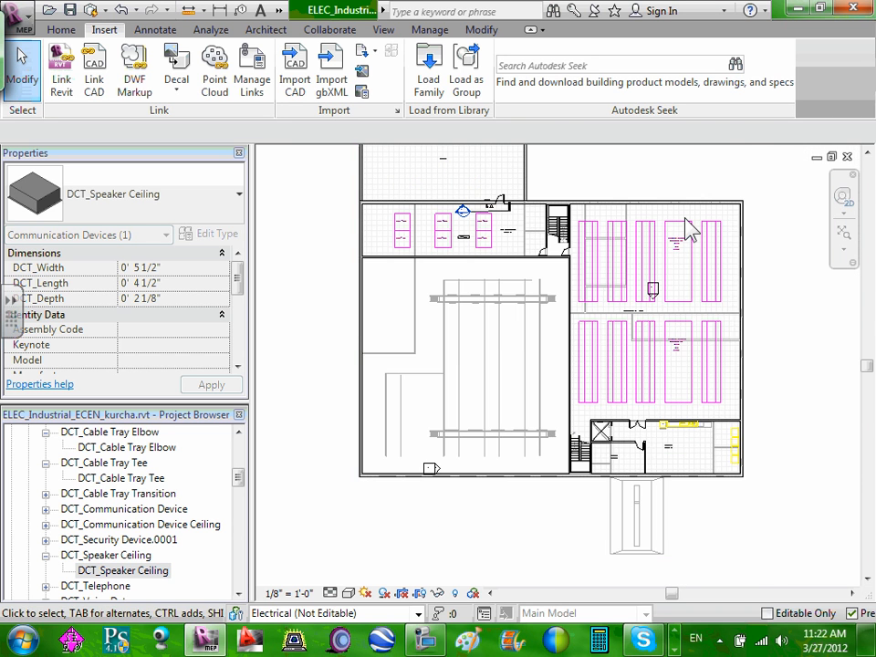
pyautogui.scroll(3, 691, 218)
pyautogui.scroll(2, 694, 217)
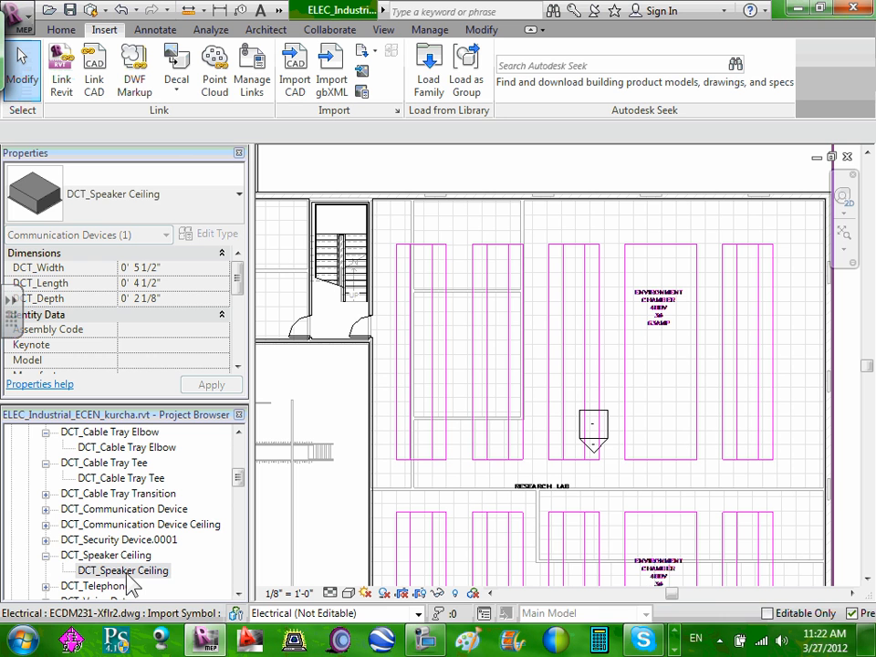
pyautogui.moveTo(239, 480)
pyautogui.mouseDown()
pyautogui.moveTo(241, 469)
pyautogui.moveTo(235, 480)
pyautogui.mouseUp()
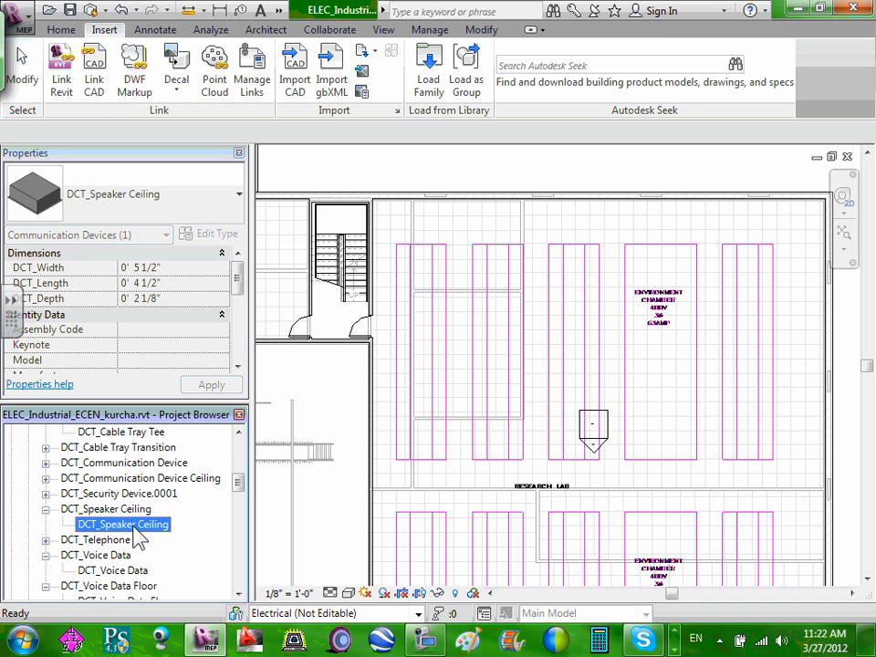
pyautogui.moveTo(874, 282); pyautogui.dragTo(754, 220)
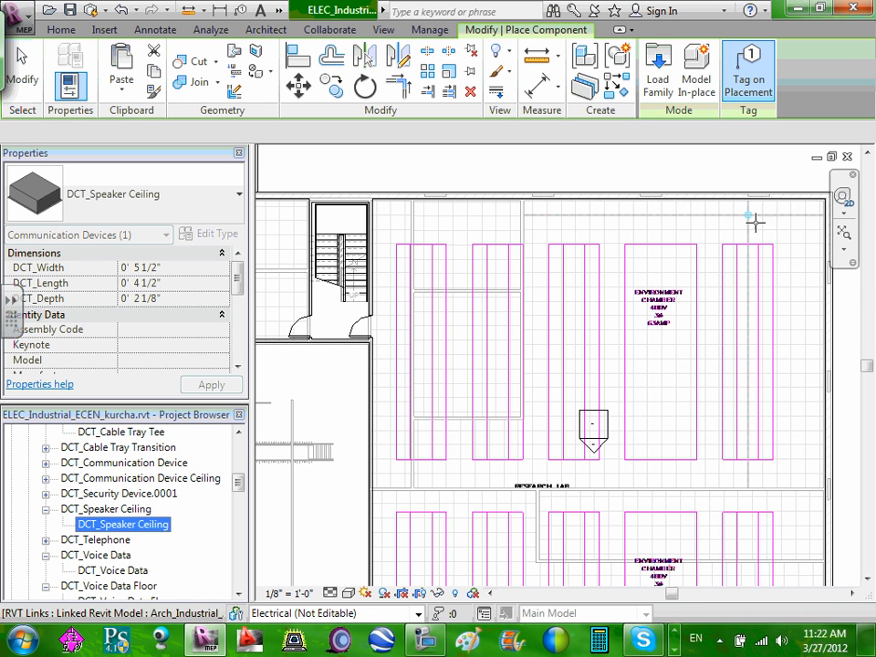
pyautogui.scroll(1, 776, 234)
pyautogui.scroll(1, 776, 234)
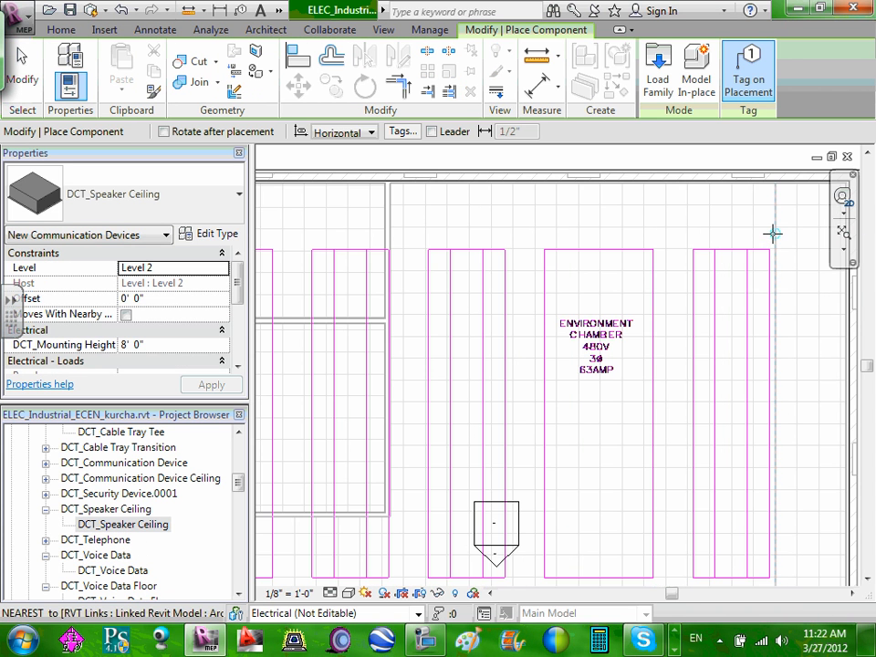
pyautogui.scroll(-1, 702, 237)
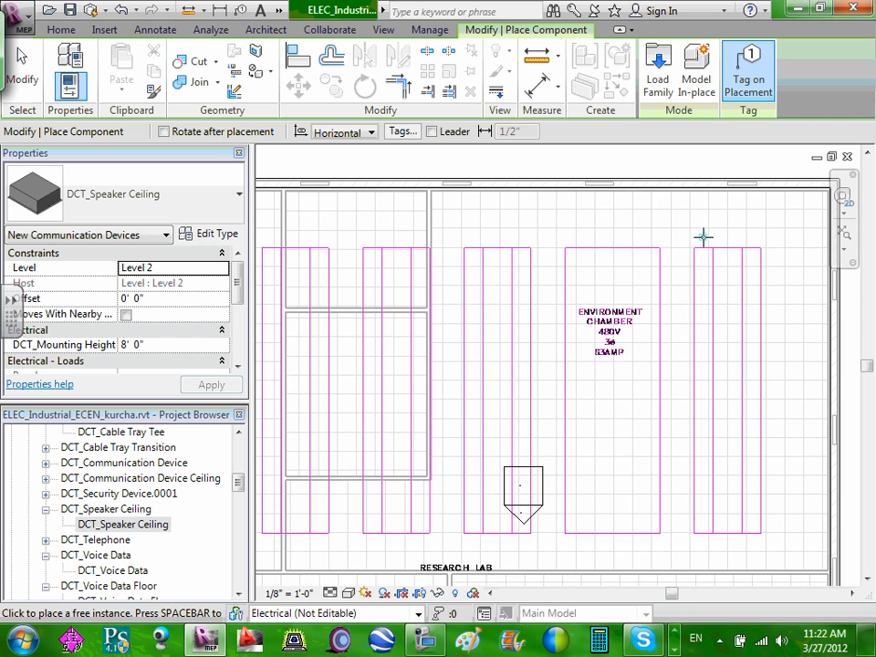
pyautogui.press('Escape')
# - Look through the families listed under Communication Devices, from the cable tray families to DCT_Voice Data Floor
pyautogui.click(239, 432)
pyautogui.click(238, 432)
pyautogui.doubleClick(238, 433)
pyautogui.click(238, 433)
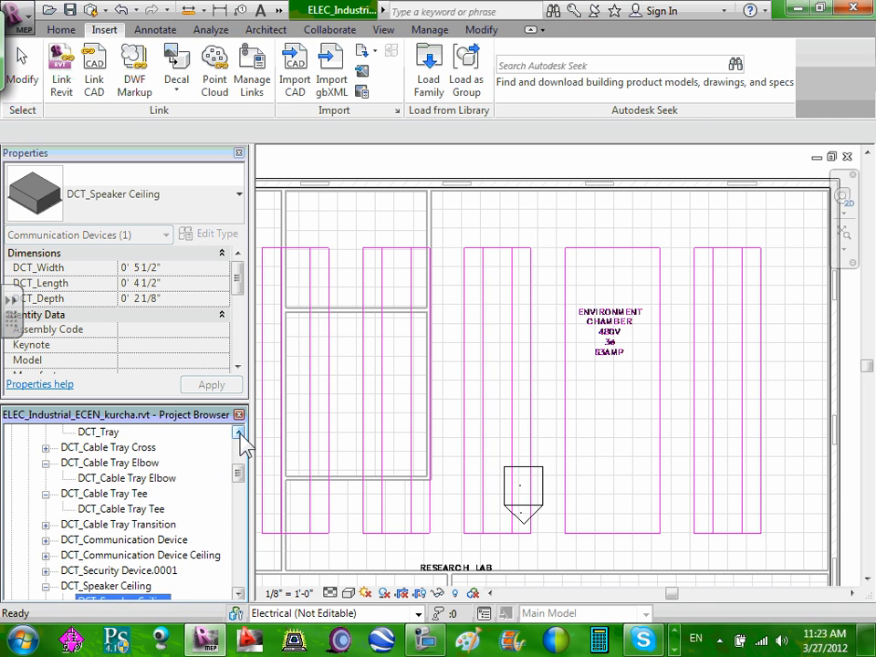
pyautogui.click(238, 433)
pyautogui.moveTo(242, 472); pyautogui.dragTo(239, 489)
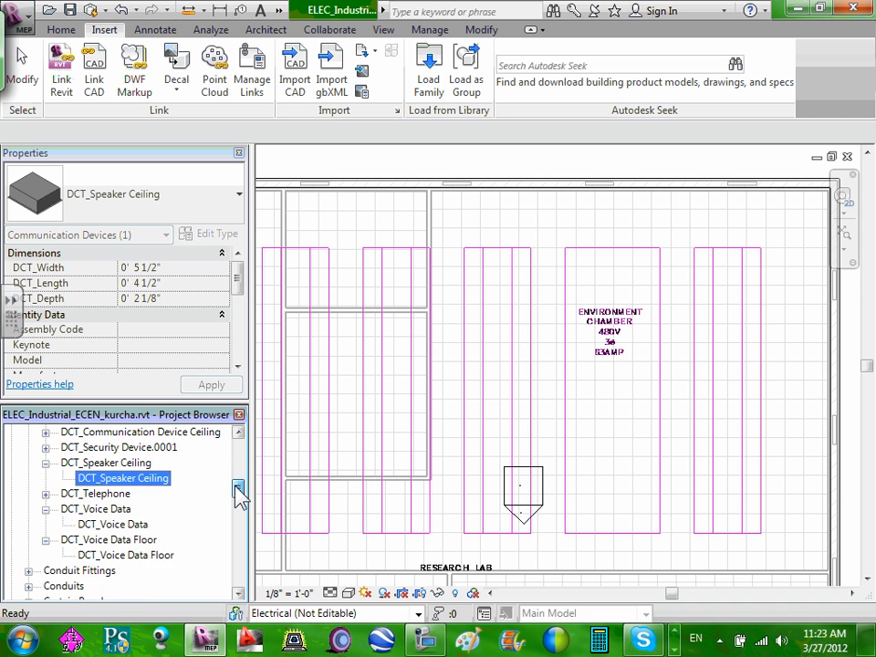
pyautogui.click(238, 432)
pyautogui.click(238, 433)
pyautogui.click(238, 433)
pyautogui.click(239, 434)
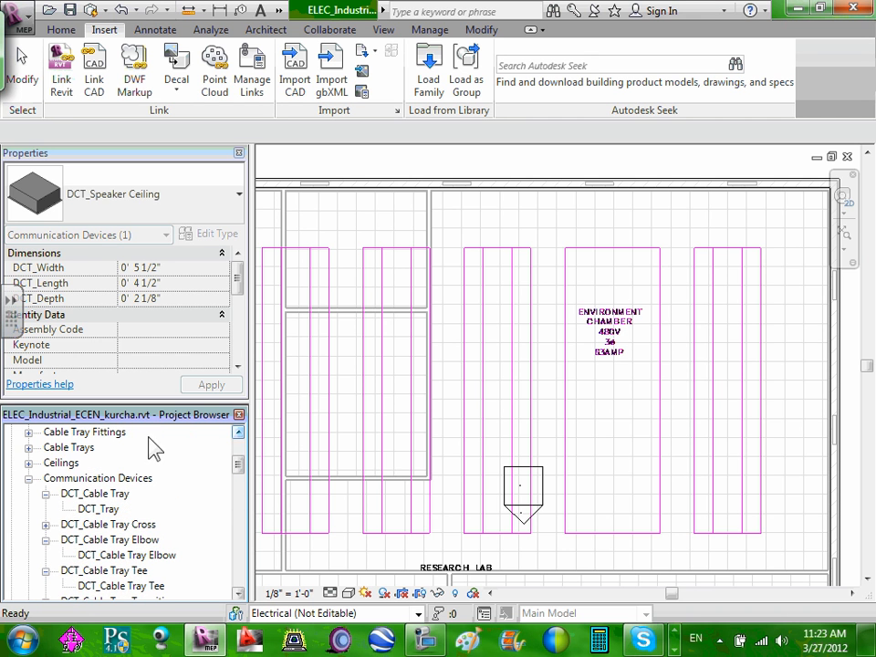
pyautogui.click(28, 479)
pyautogui.click(28, 479)
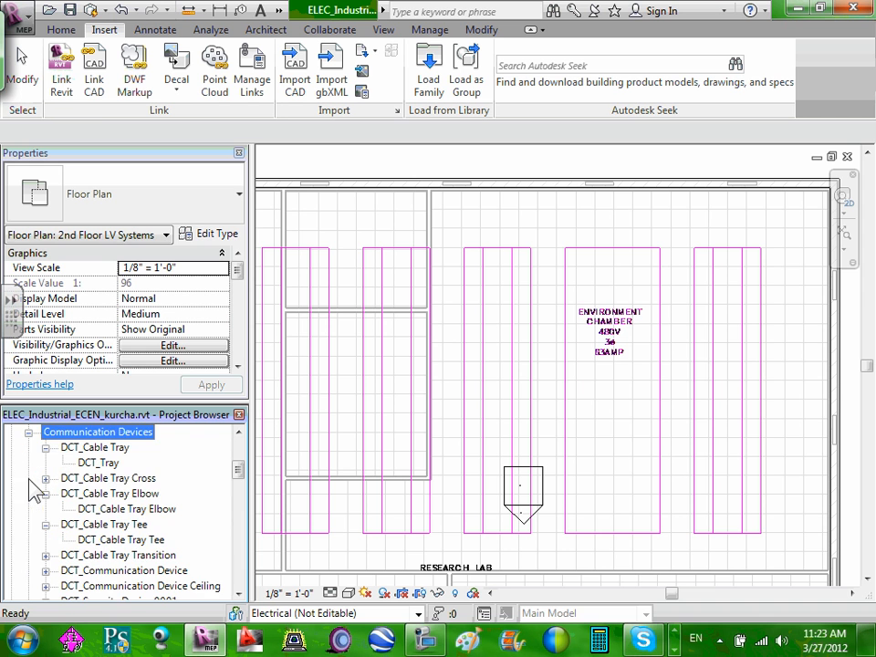
# - Place a DCT_Speaker Ceiling device from the Communication Devices families near the Research Lab's north wall, above the easternmost equipment block
pyautogui.click(238, 593)
pyautogui.click(238, 594)
pyautogui.click(239, 594)
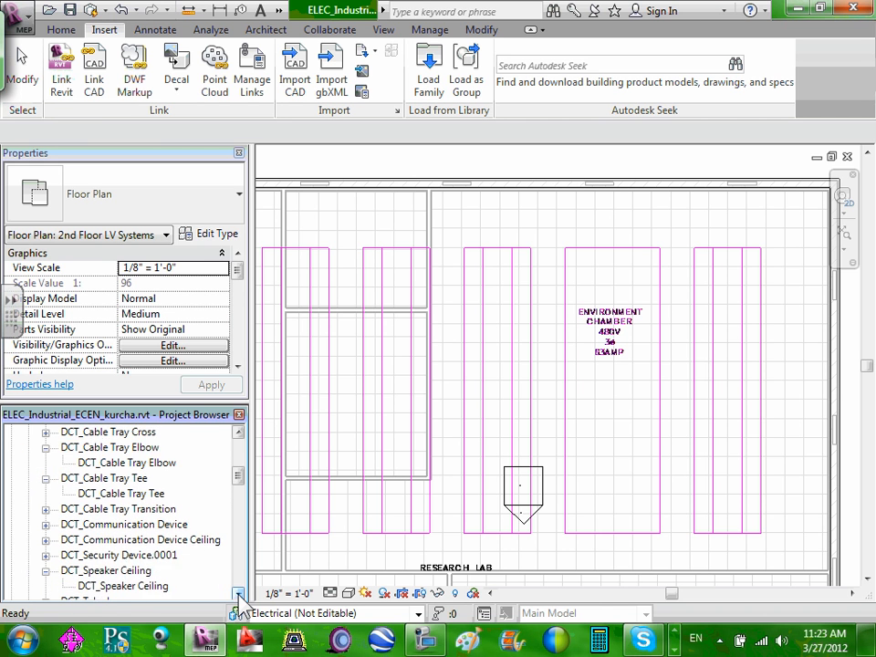
pyautogui.click(238, 594)
pyautogui.click(238, 593)
pyautogui.click(126, 556)
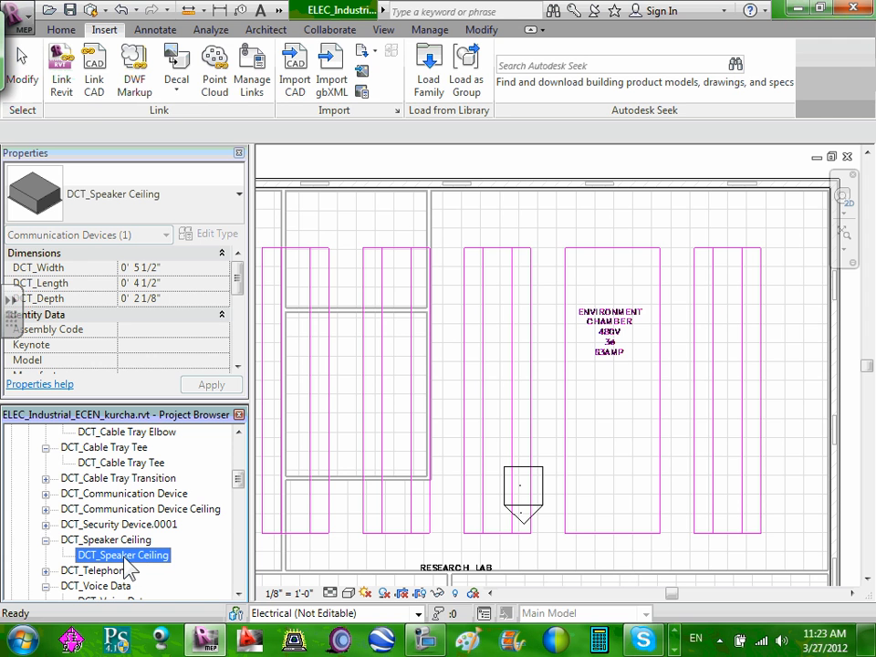
pyautogui.moveTo(131, 568); pyautogui.dragTo(688, 297)
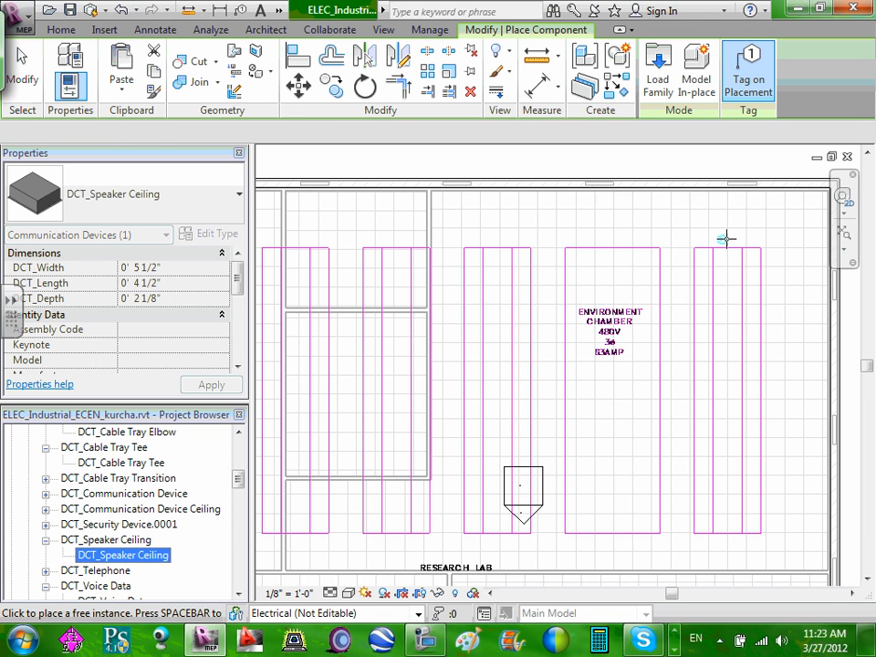
pyautogui.scroll(2, 736, 235)
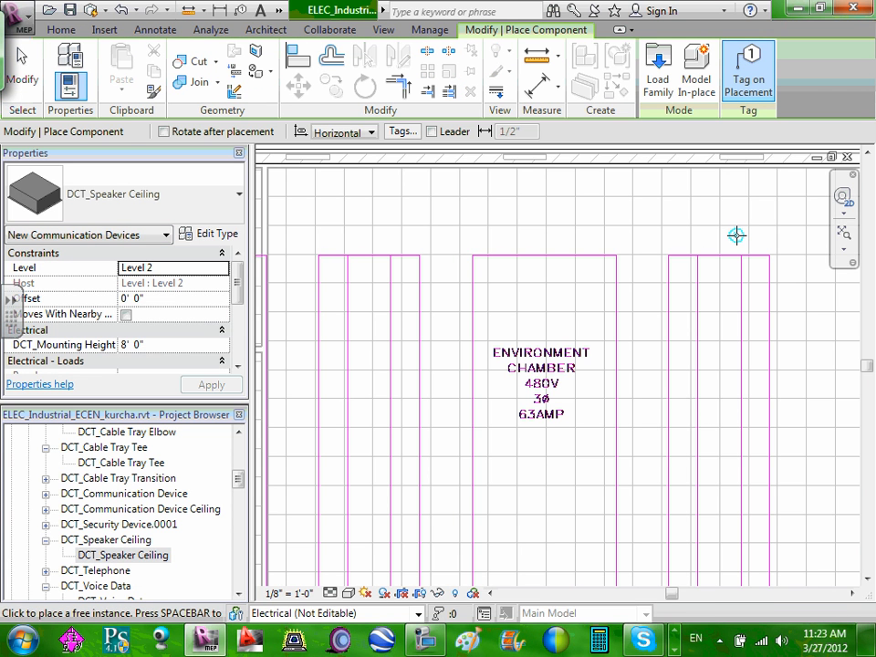
pyautogui.scroll(-1, 747, 239)
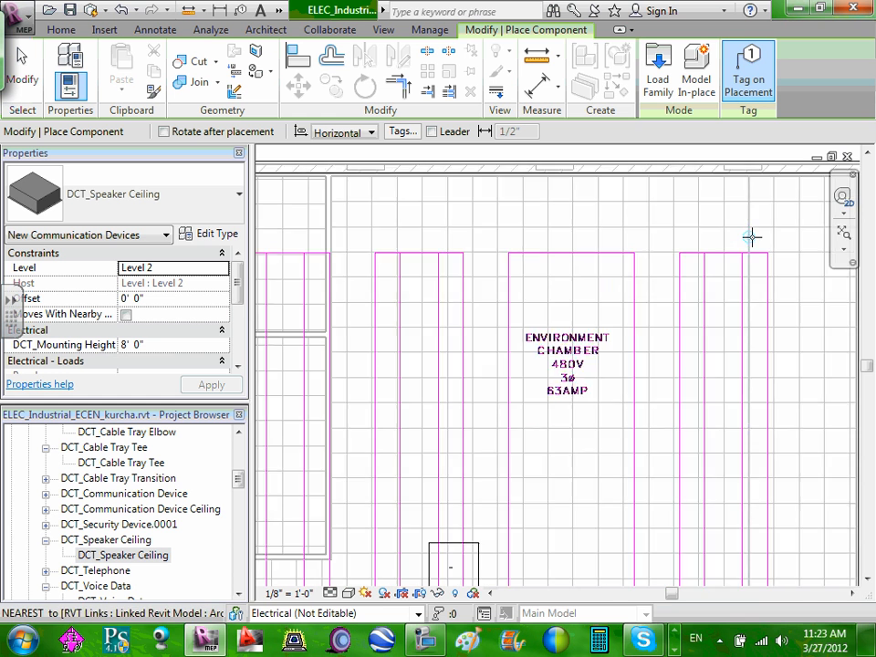
pyautogui.scroll(-2, 751, 237)
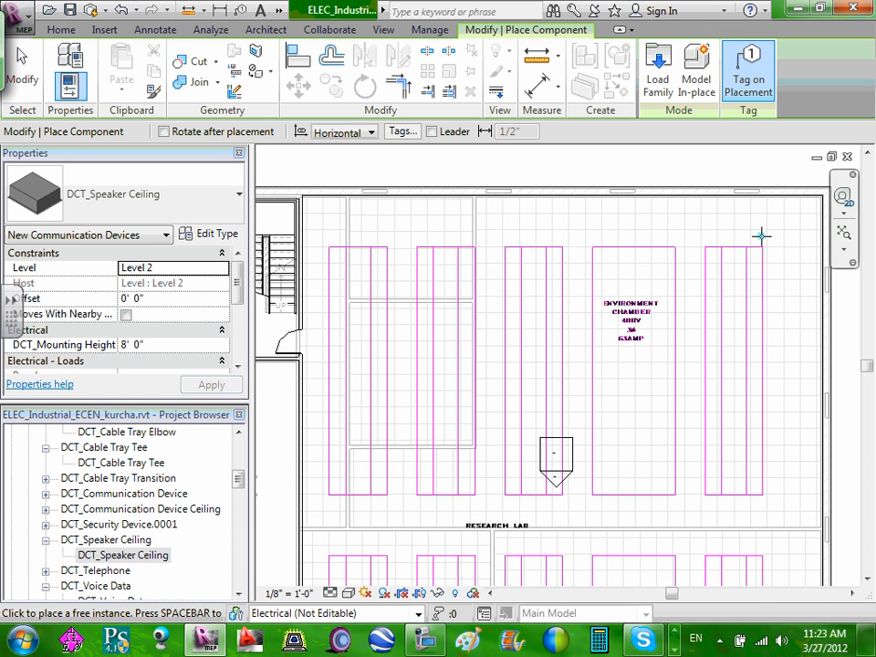
pyautogui.scroll(2, 762, 235)
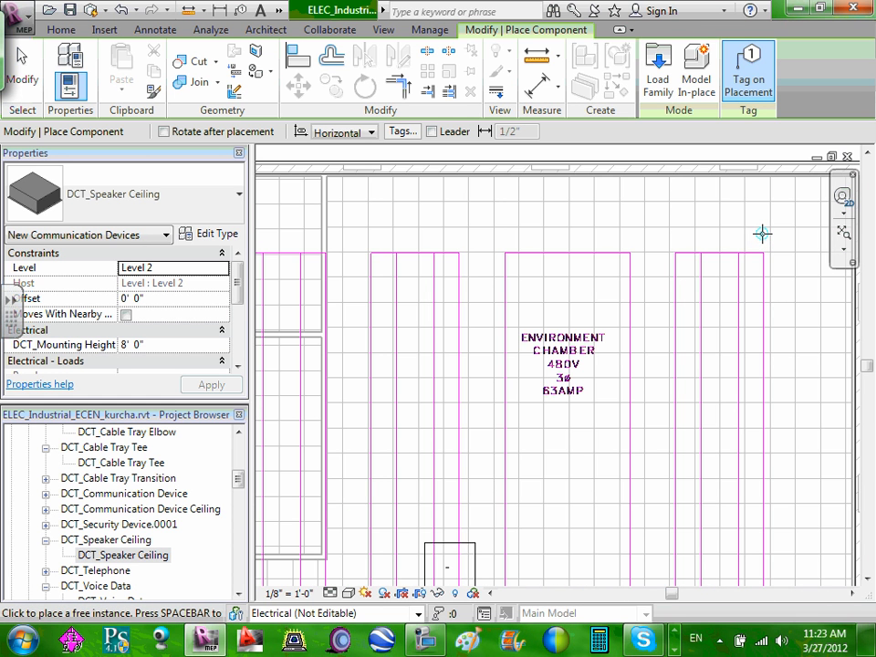
pyautogui.scroll(-3, 752, 236)
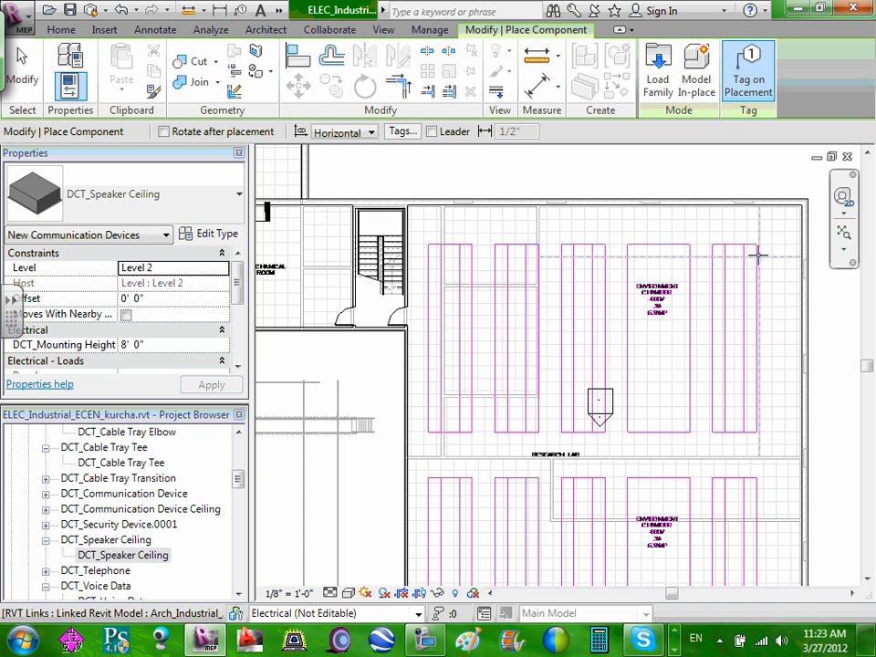
pyautogui.scroll(2, 755, 239)
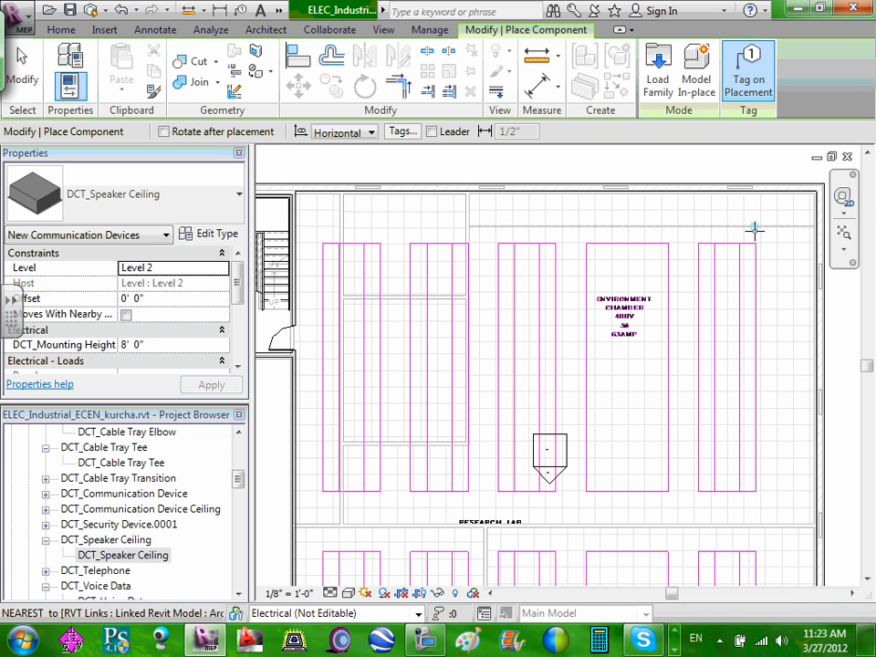
pyautogui.click(760, 228)
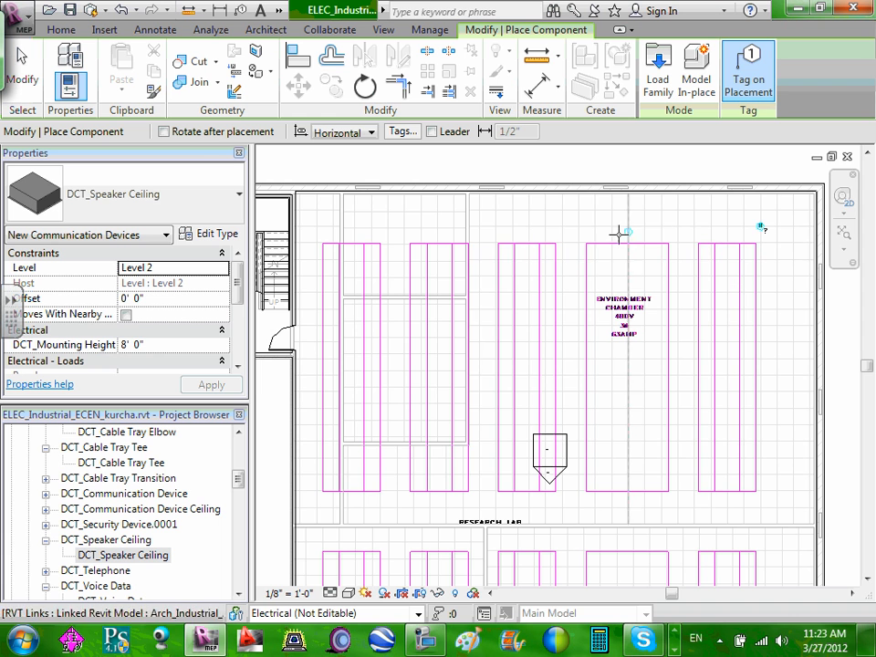
# - Place two more ceiling speakers level with the first, one mid-room and one near the room's west end, and end placement
pyautogui.click(564, 228)
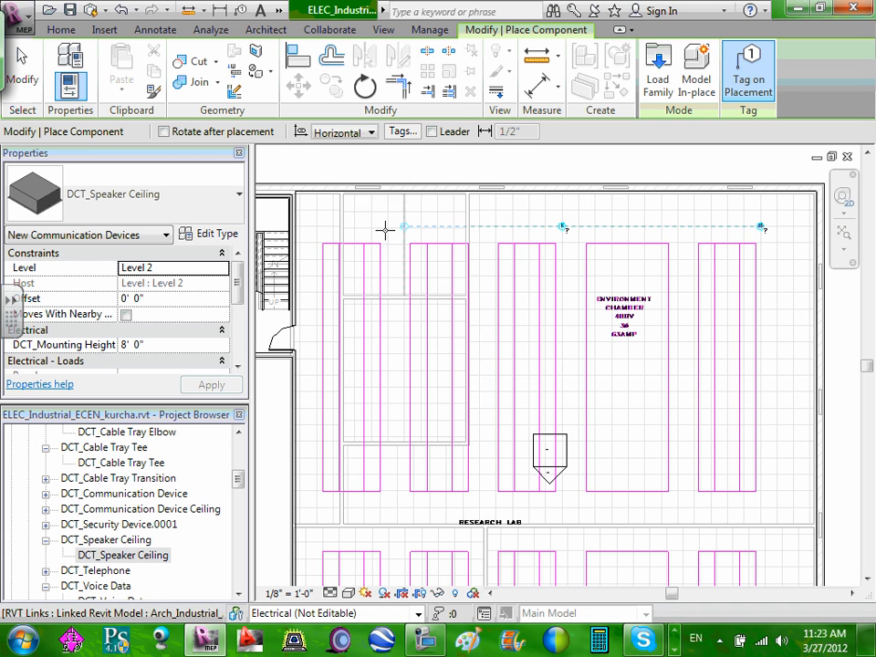
pyautogui.click(370, 228)
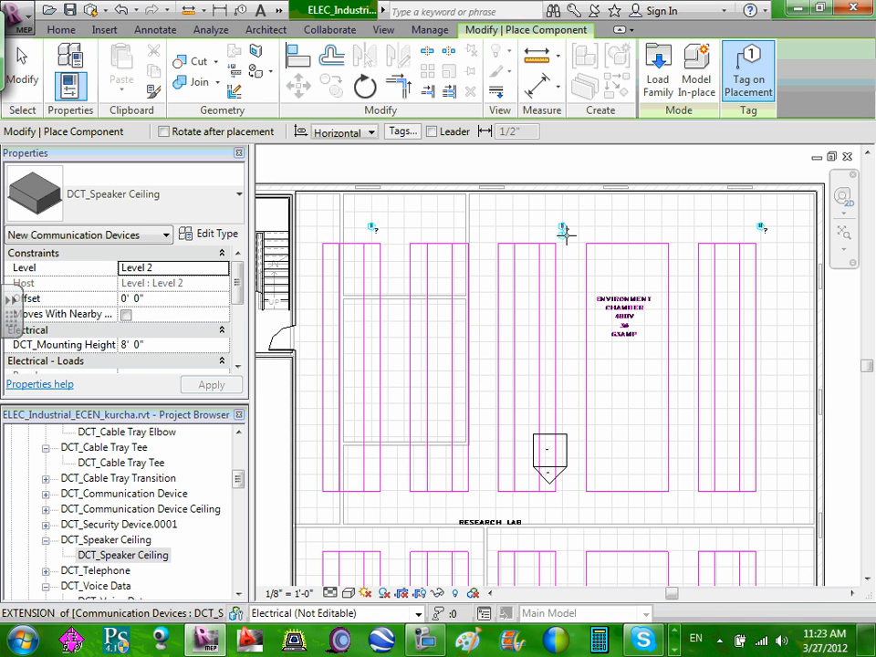
pyautogui.press('Escape')
pyautogui.press('Escape')
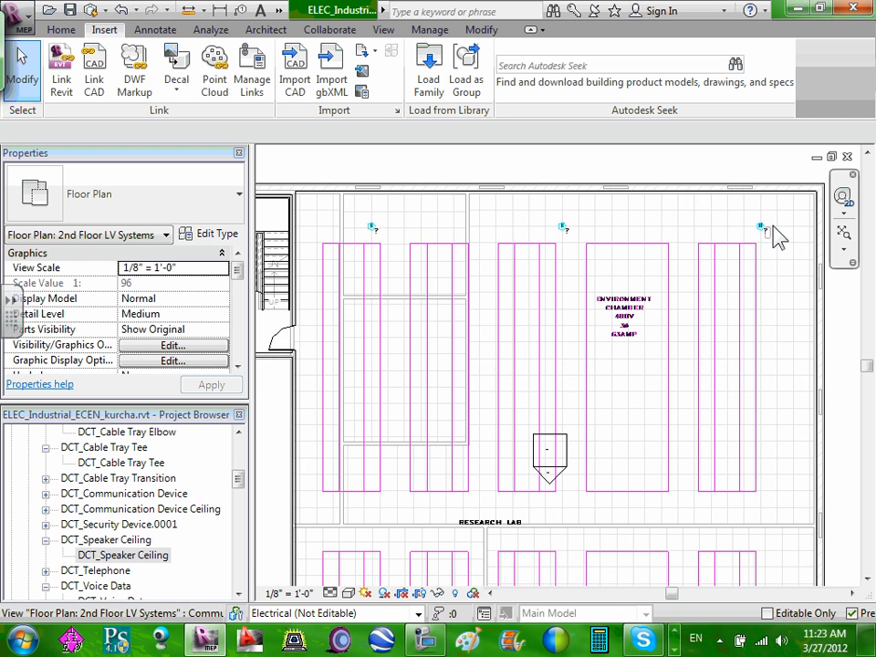
# - Select the westernmost ceiling speaker and inspect its level, offset and mounting height properties
pyautogui.scroll(2, 753, 236)
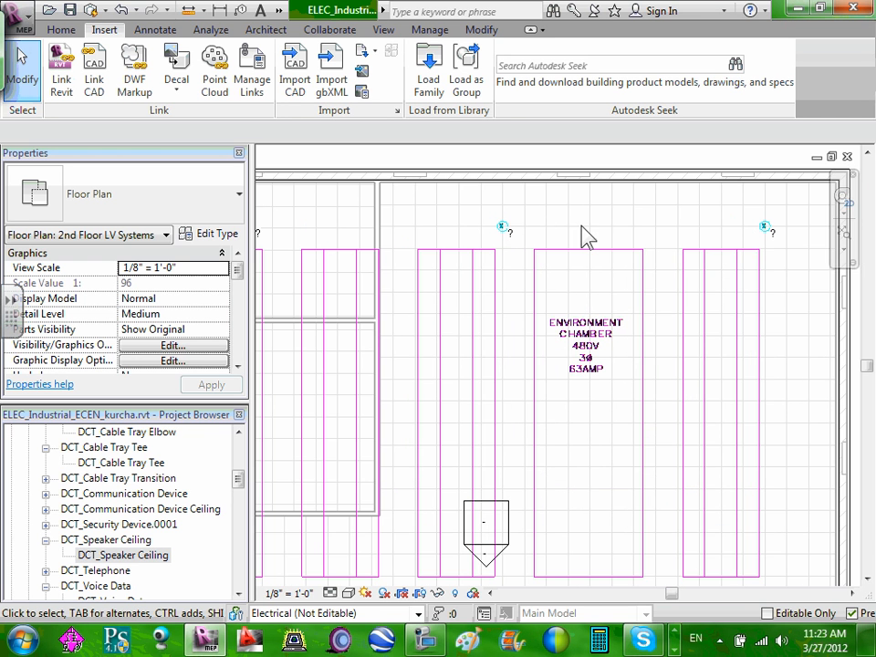
pyautogui.scroll(-3, 557, 238)
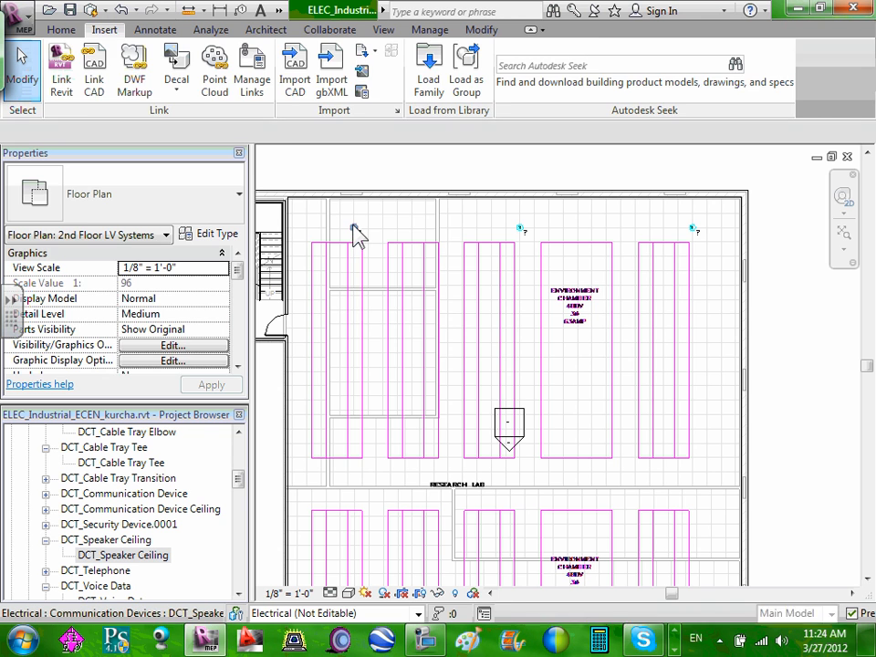
pyautogui.click(354, 228)
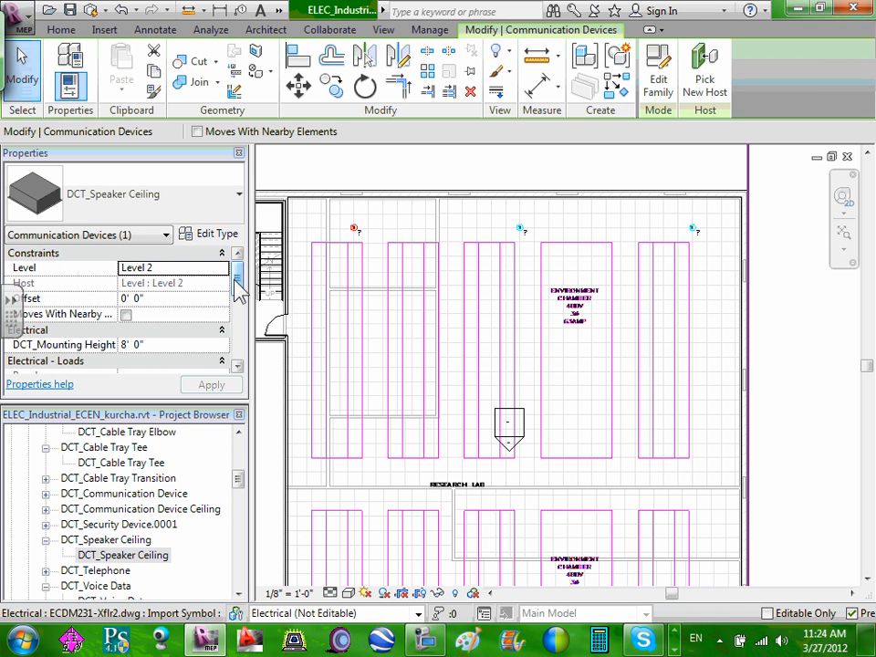
pyautogui.moveTo(239, 288)
pyautogui.mouseDown()
pyautogui.moveTo(240, 299)
pyautogui.moveTo(240, 275)
pyautogui.mouseUp()
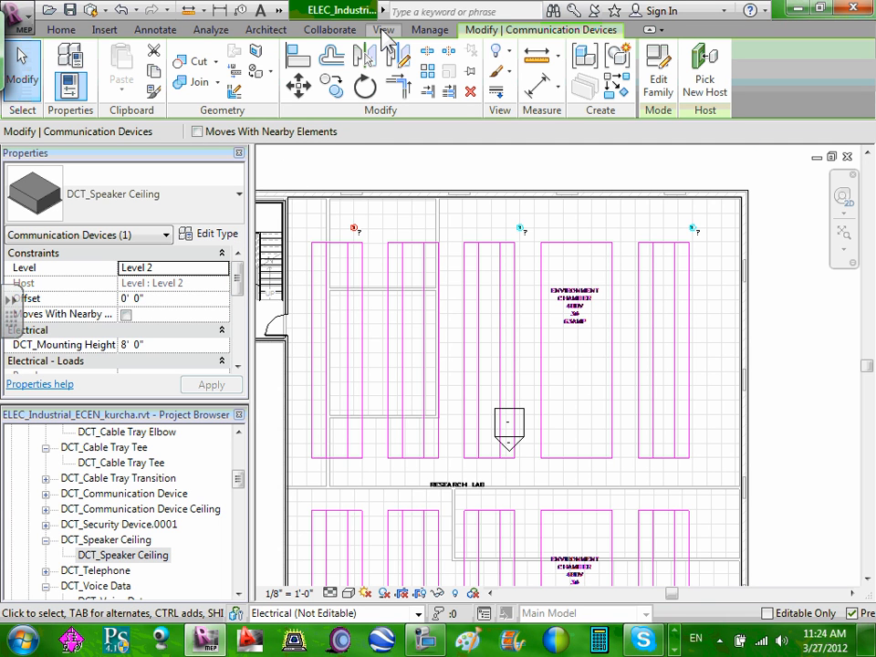
# - Draw a north-facing building section just below the middle ceiling speaker, from west to east, and open its view
pyautogui.click(384, 31)
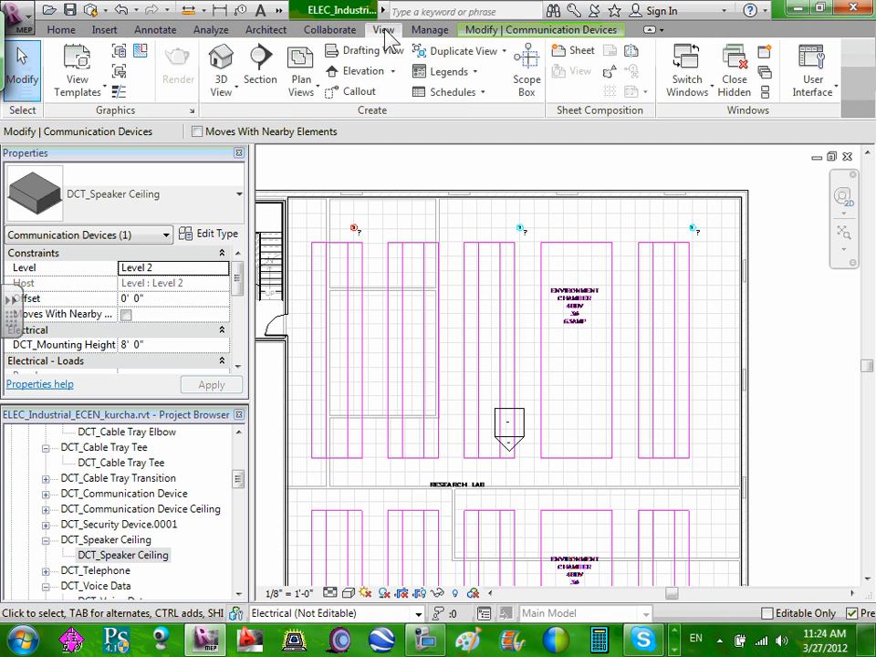
pyautogui.click(269, 82)
pyautogui.click(441, 232)
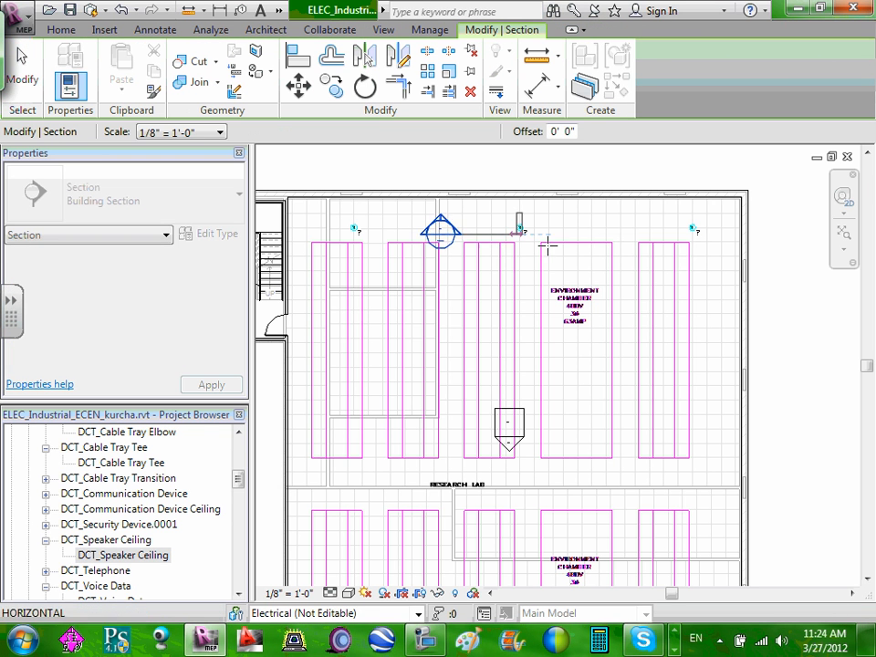
pyautogui.click(633, 234)
pyautogui.press('Escape')
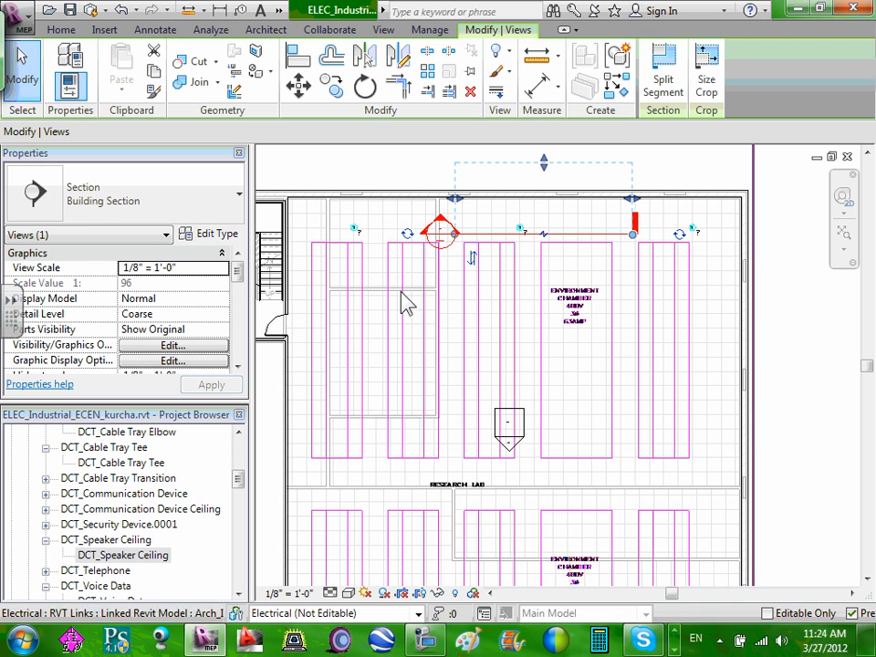
pyautogui.press('Escape')
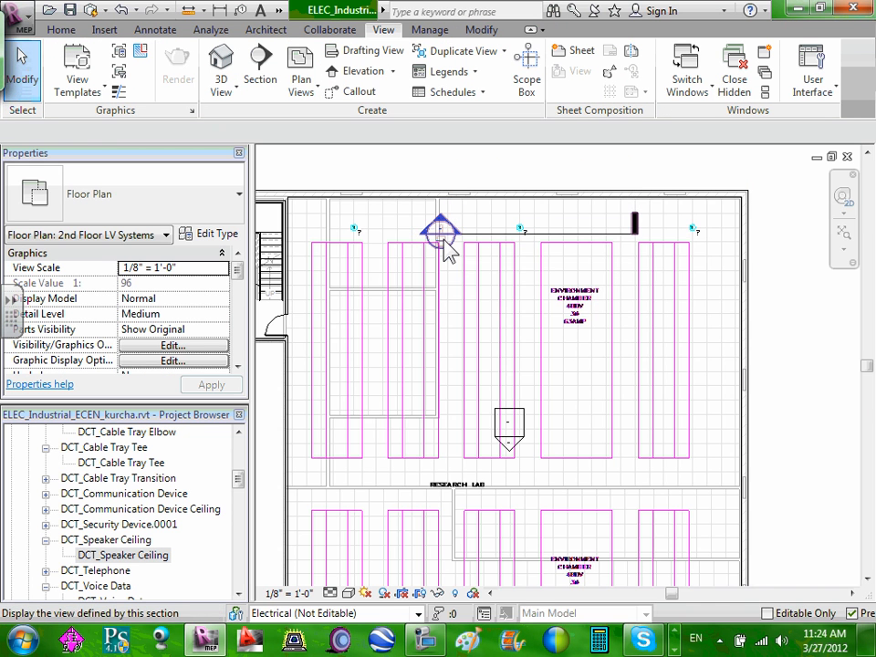
pyautogui.doubleClick(443, 240)
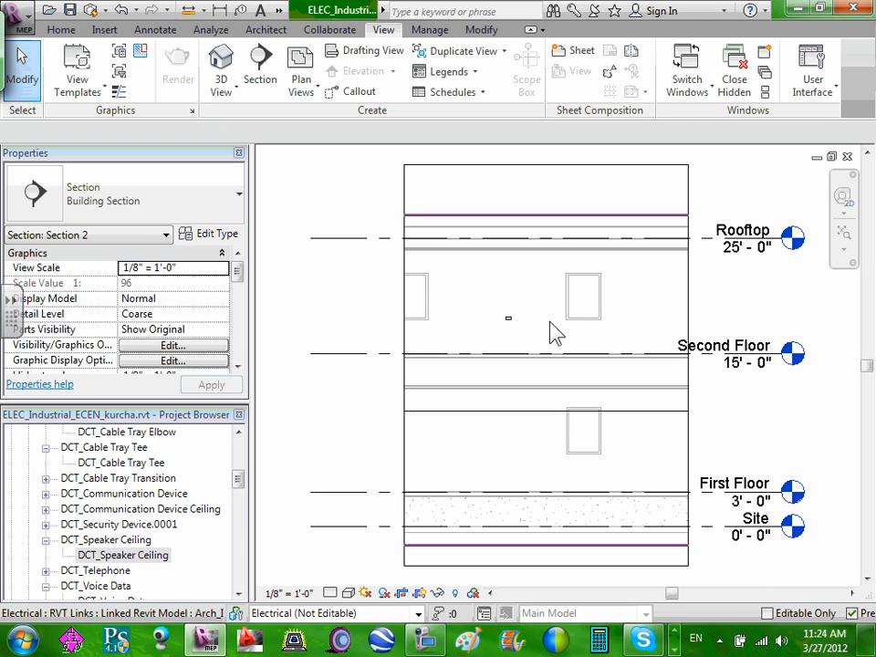
# - Move the ceiling speaker up to the ceiling line below the Rooftop level, at an offset of about 6' 2 25/32", and check the offset
pyautogui.click(507, 320)
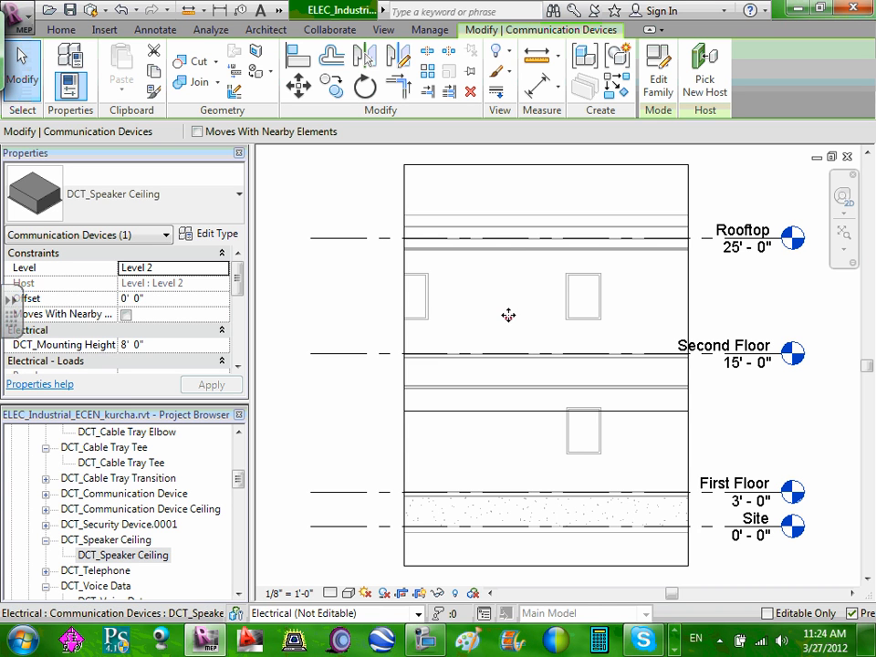
pyautogui.moveTo(515, 252); pyautogui.dragTo(505, 243)
pyautogui.scroll(5, 505, 244)
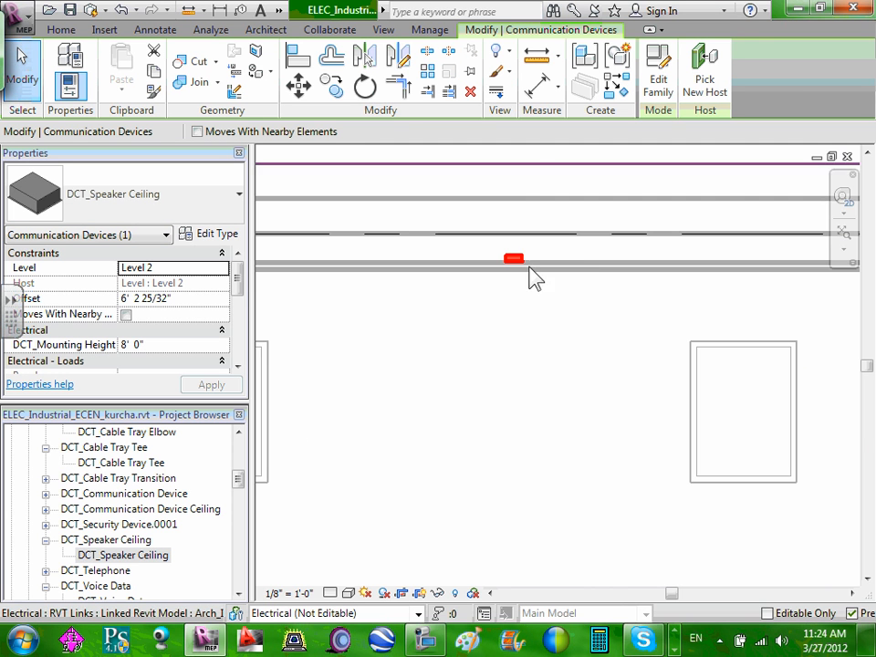
pyautogui.scroll(3, 512, 261)
pyautogui.scroll(-6, 524, 266)
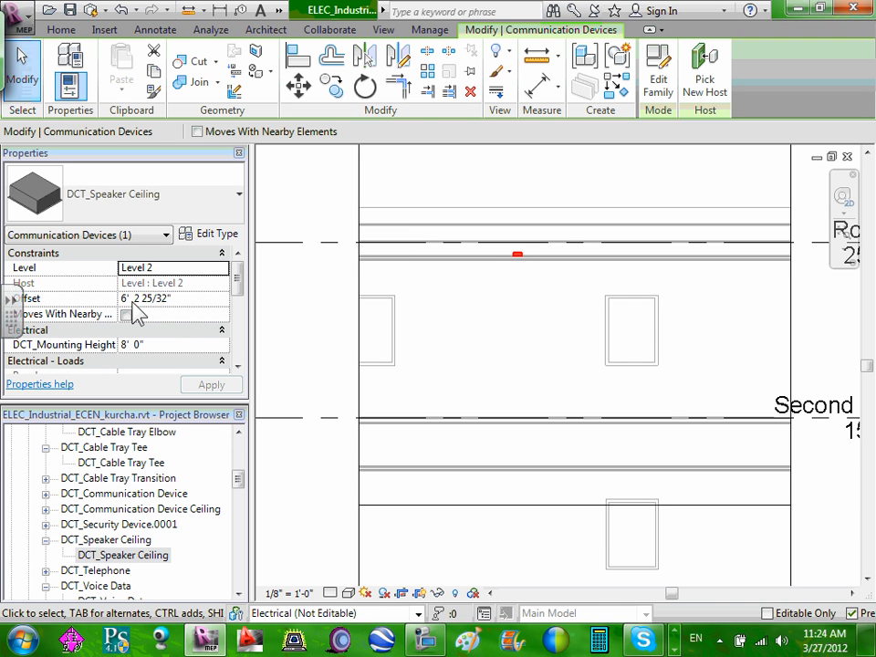
pyautogui.click(129, 299)
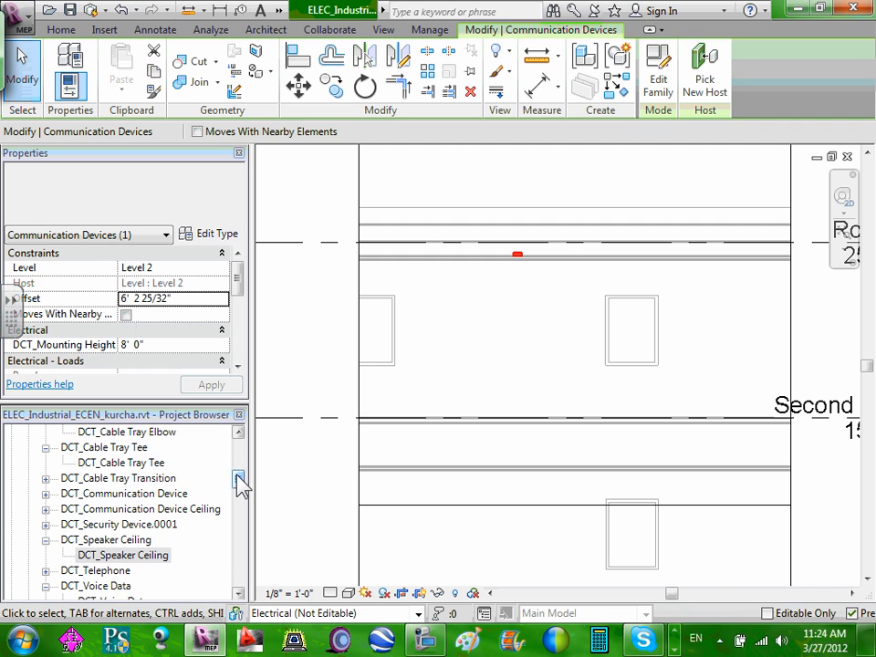
# - Return to the 2nd Floor LV Systems floor plan under the Electrical Power views
pyautogui.moveTo(241, 485); pyautogui.dragTo(241, 454)
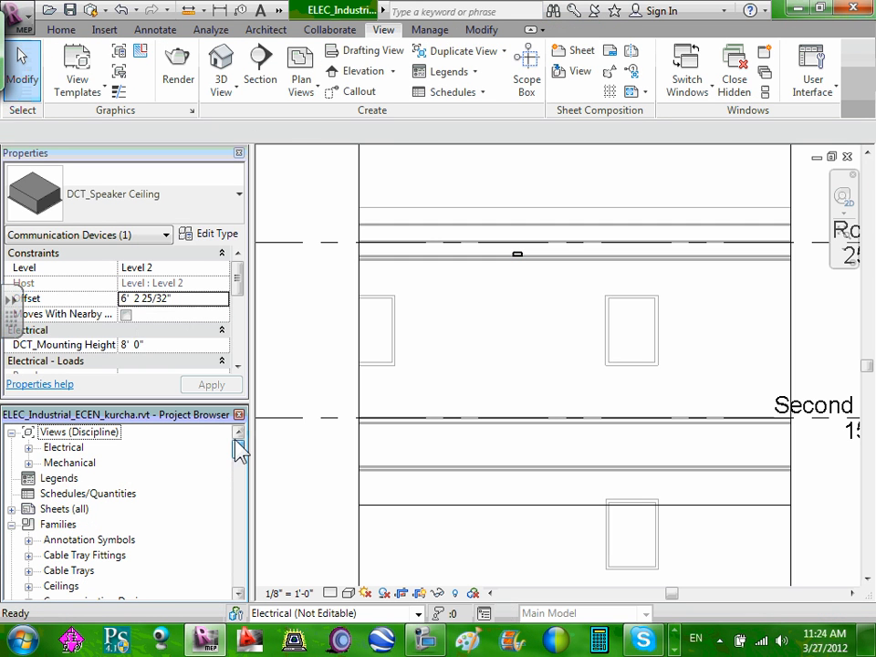
pyautogui.click(29, 447)
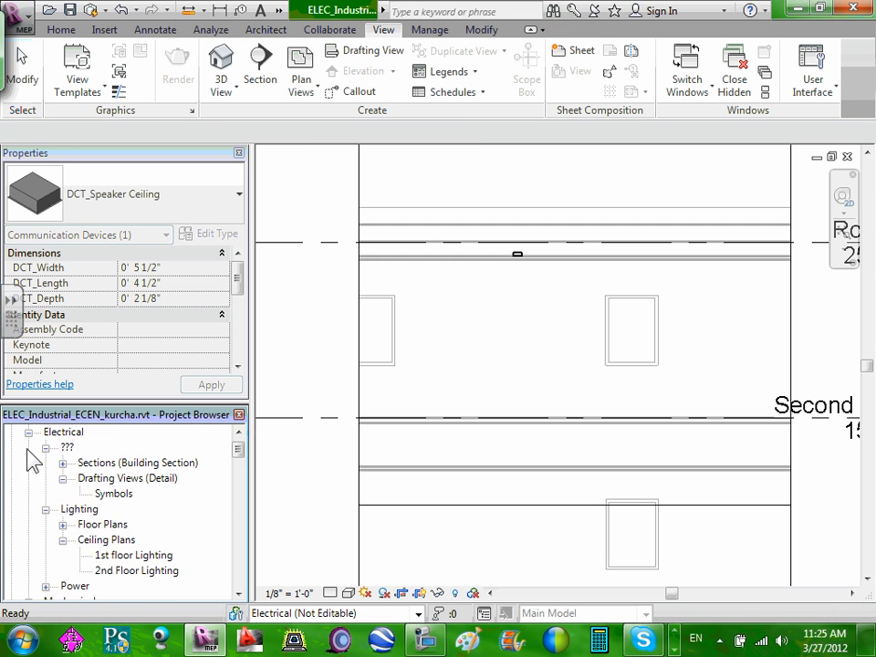
pyautogui.scroll(-4, 57, 470)
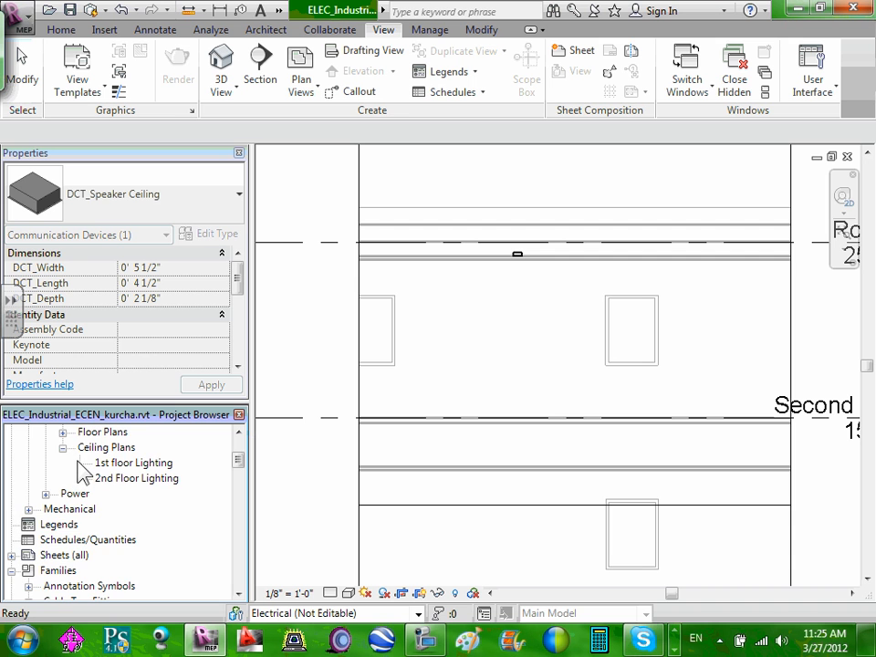
pyautogui.scroll(4, 83, 470)
pyautogui.scroll(-2, 98, 466)
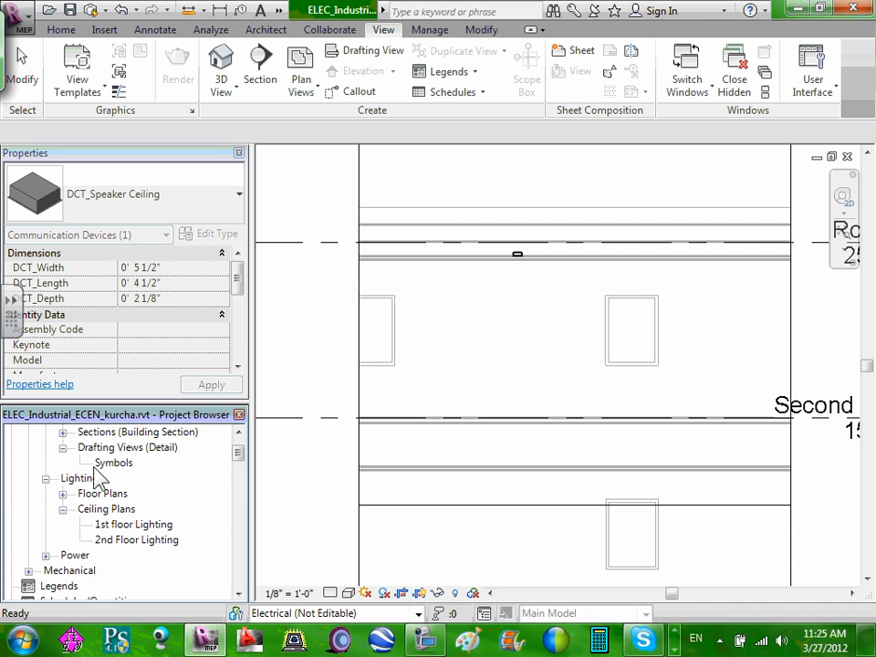
pyautogui.click(45, 511)
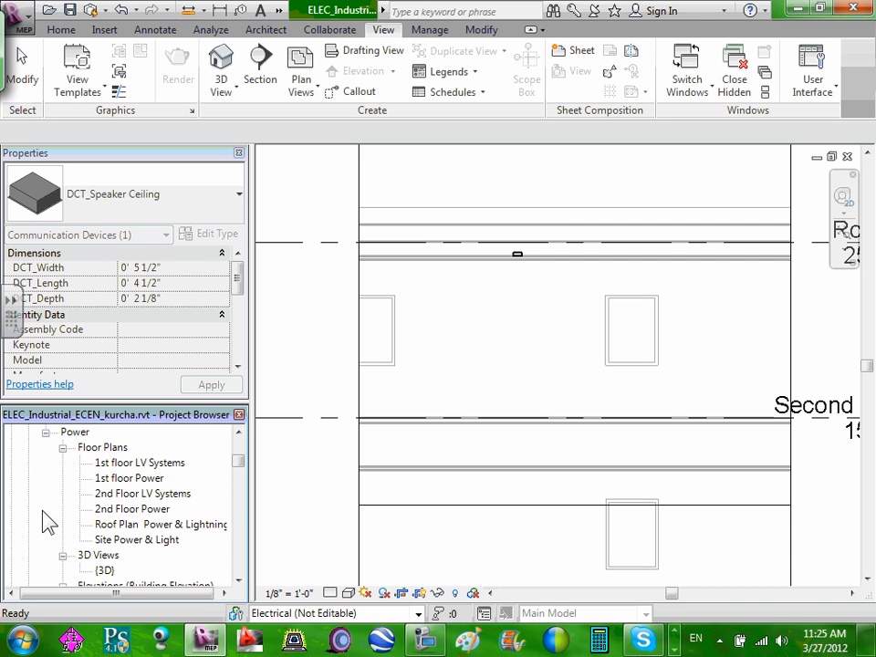
pyautogui.doubleClick(150, 495)
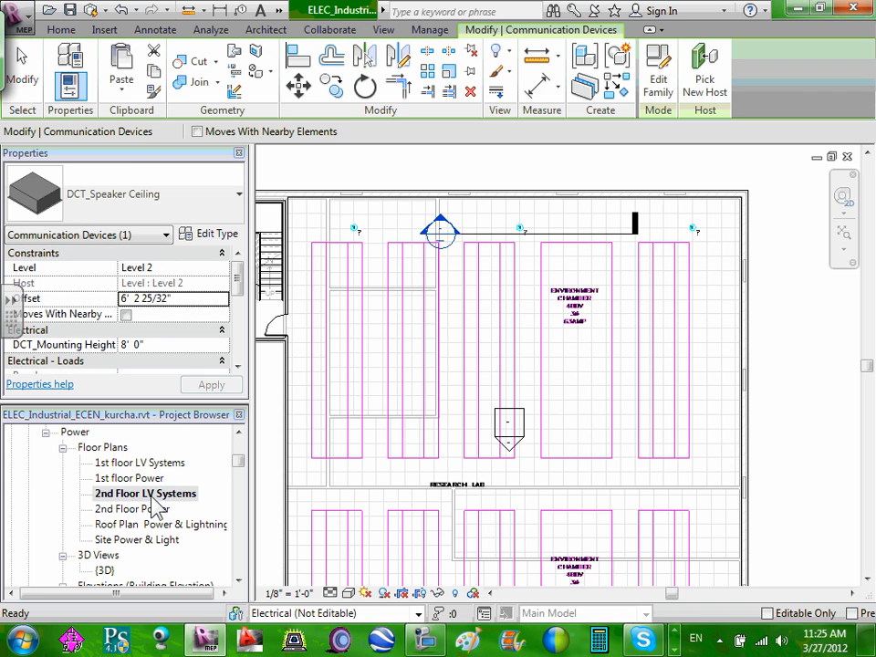
# - Examine the middle ceiling speaker's symbol and tag on the plan and clear the selection
pyautogui.scroll(3, 517, 229)
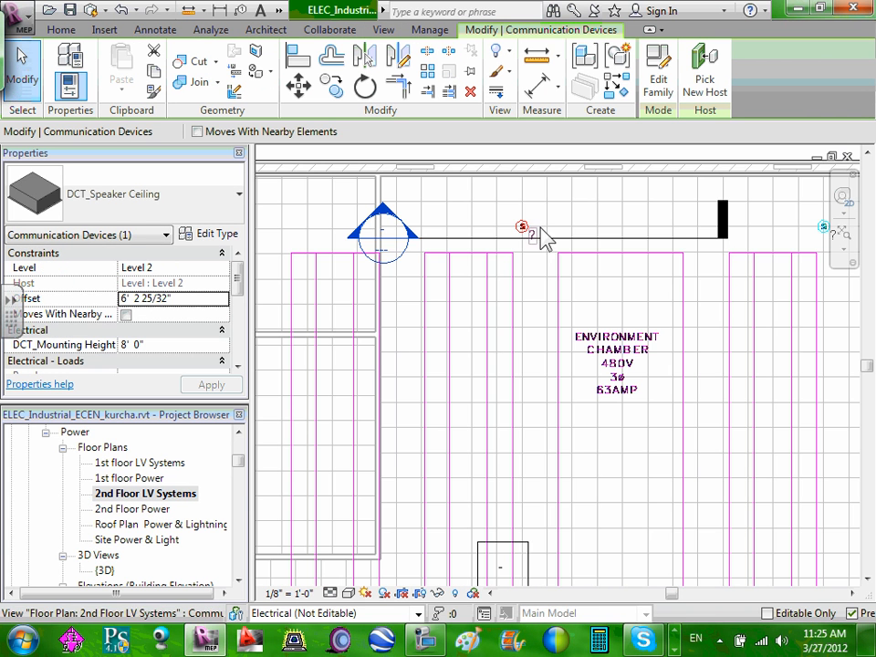
pyautogui.scroll(2, 534, 227)
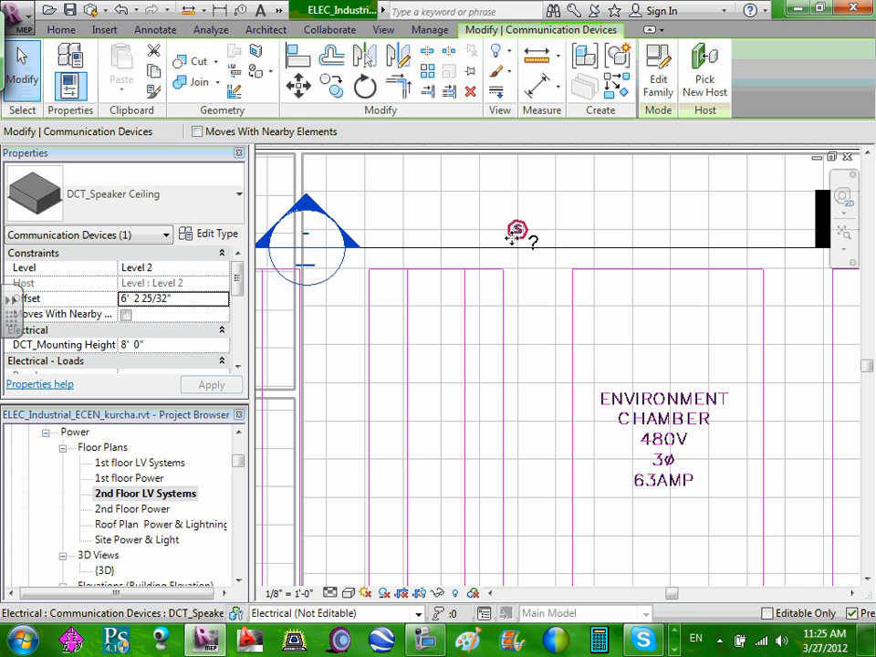
pyautogui.click(533, 216)
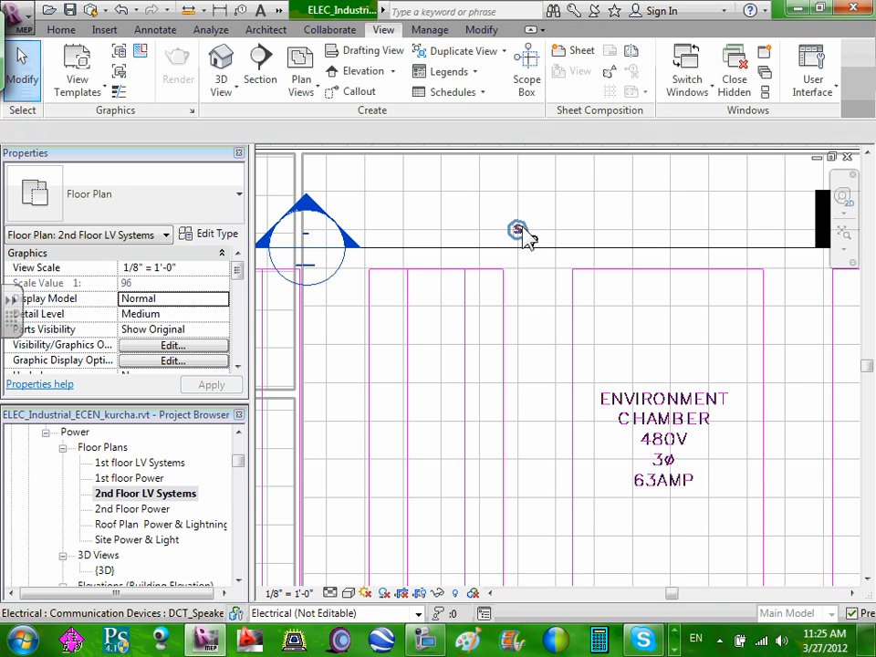
# - Set the middle ceiling speaker's offset from Level 2 to 6' 0"
pyautogui.click(523, 227)
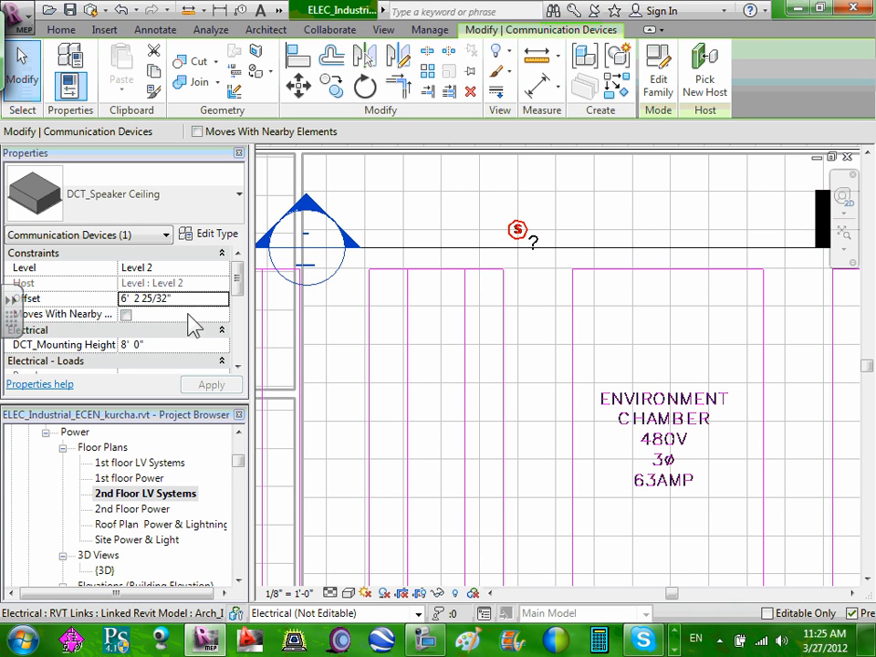
pyautogui.click(157, 297)
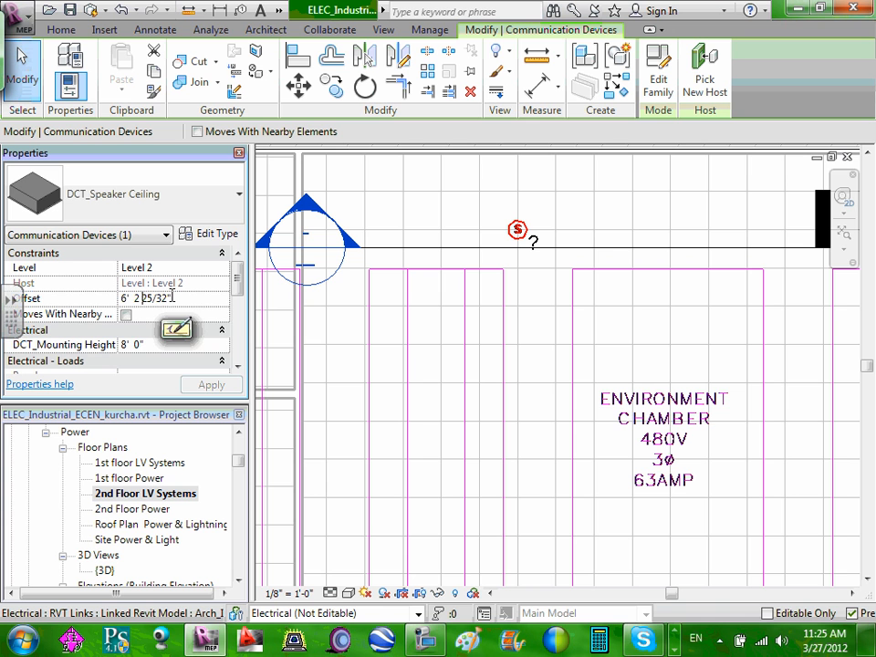
pyautogui.moveTo(172, 297); pyautogui.dragTo(135, 292)
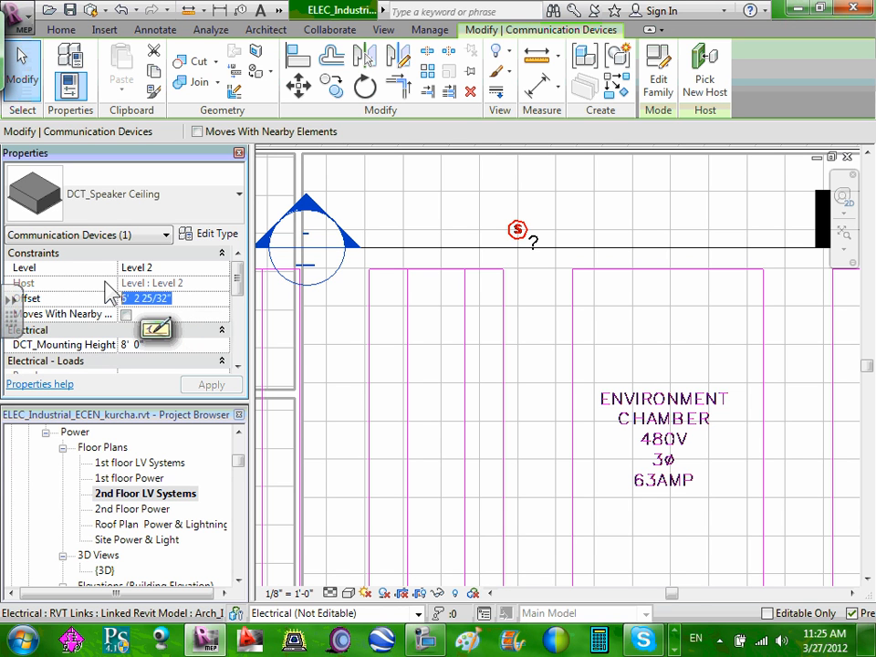
pyautogui.write('6')
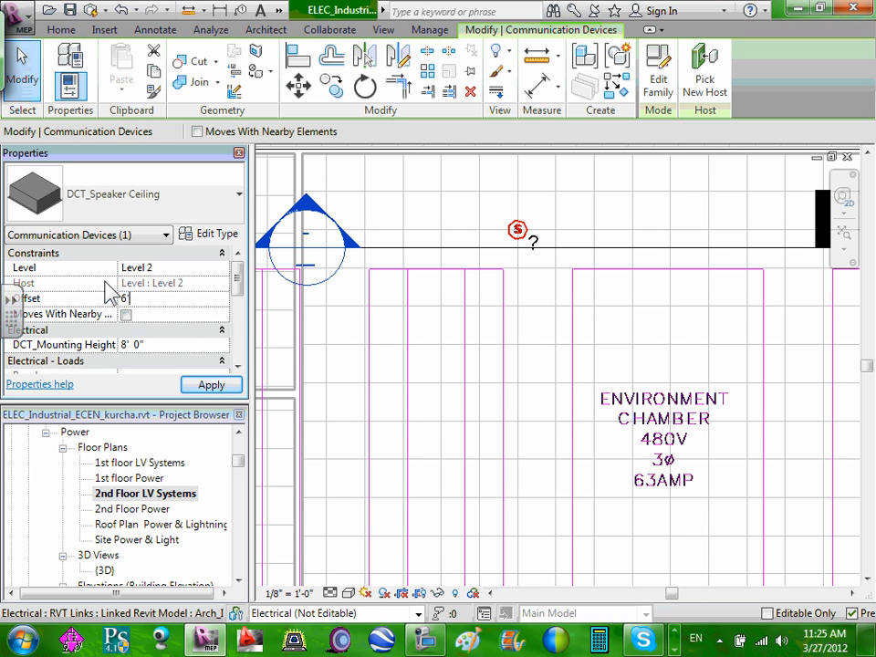
pyautogui.click(211, 385)
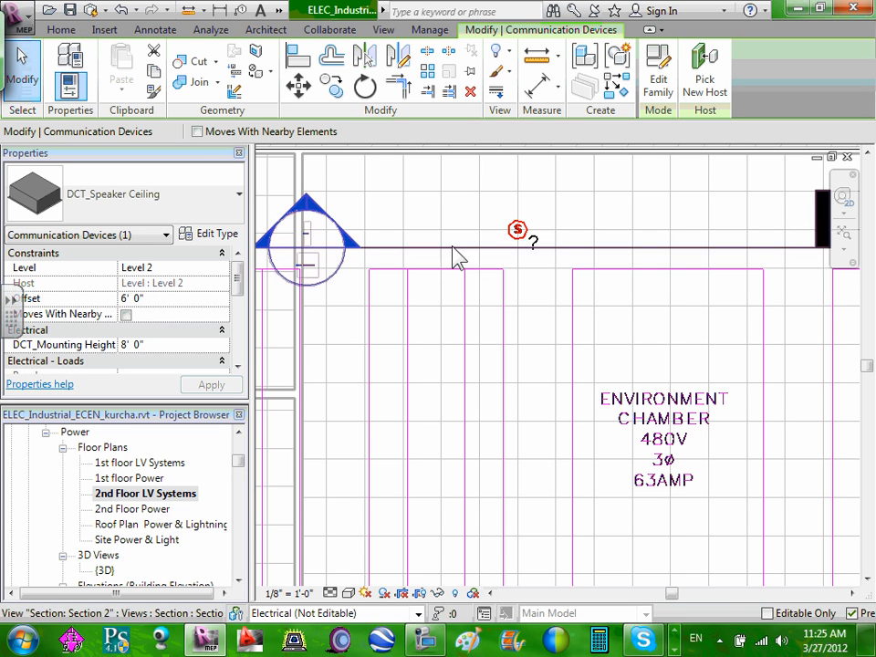
# - Open the building section and inspect the middle speaker's height against the ceiling line
pyautogui.doubleClick(305, 257)
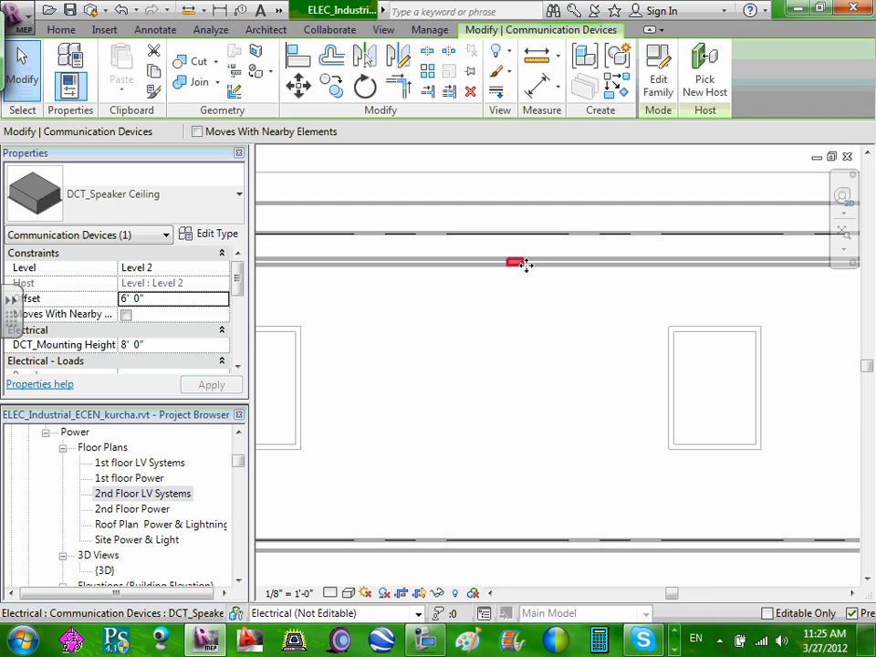
pyautogui.scroll(3, 547, 281)
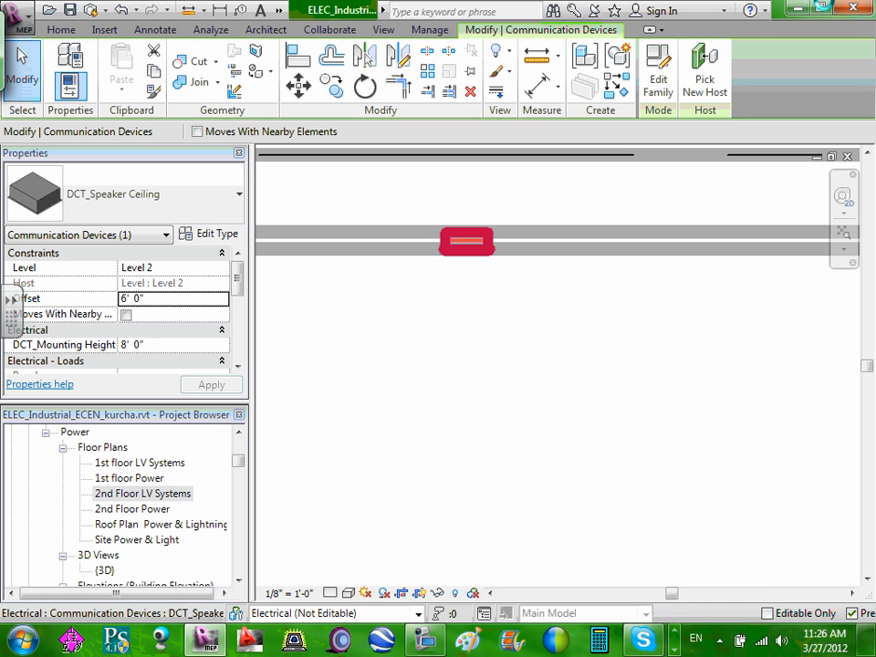
pyautogui.scroll(-3, 450, 248)
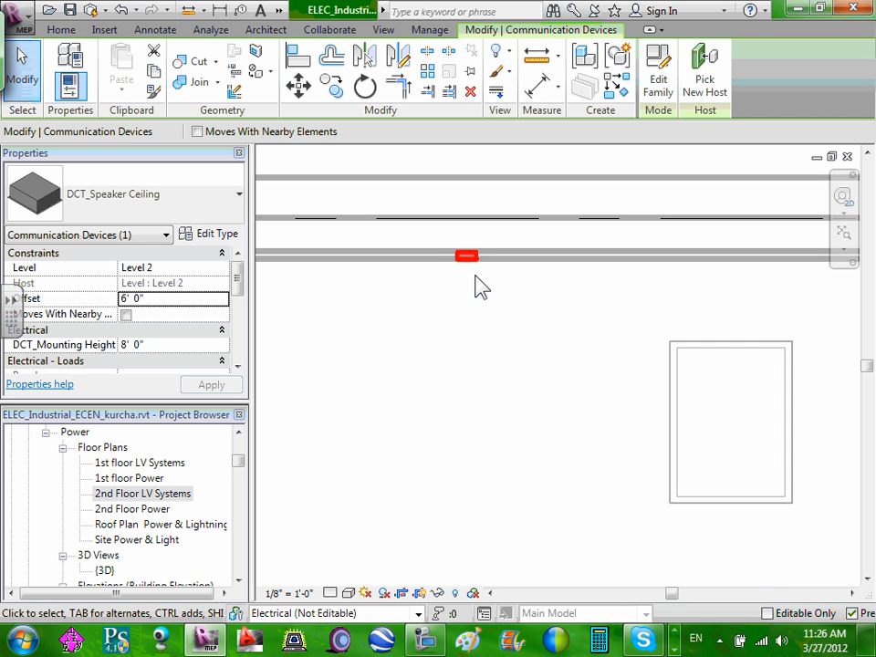
pyautogui.scroll(-5, 481, 287)
# - Return to the 2nd Floor LV Systems floor plan, bring the research lab area into view, and clear the selection
pyautogui.doubleClick(132, 508)
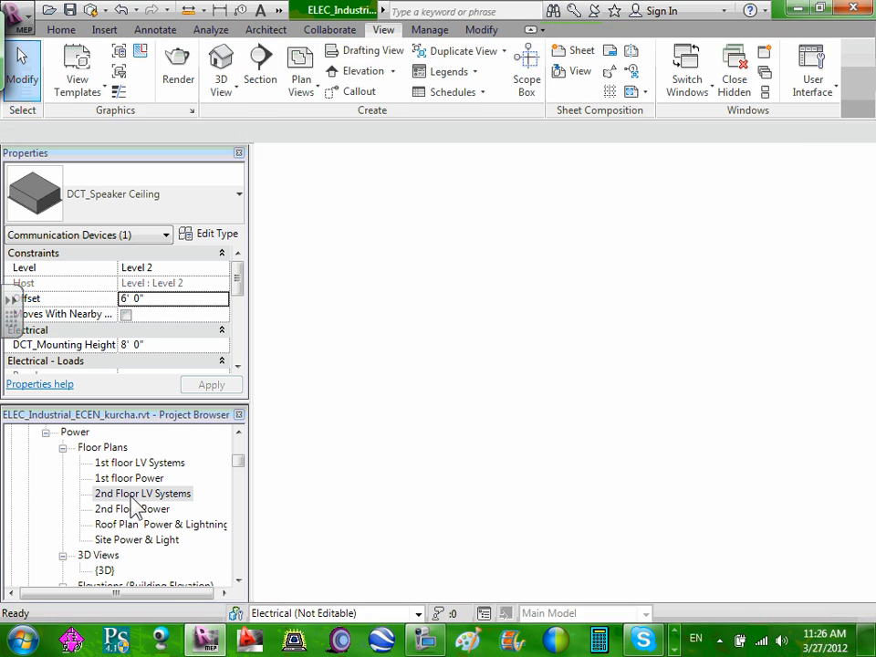
pyautogui.scroll(-2, 527, 241)
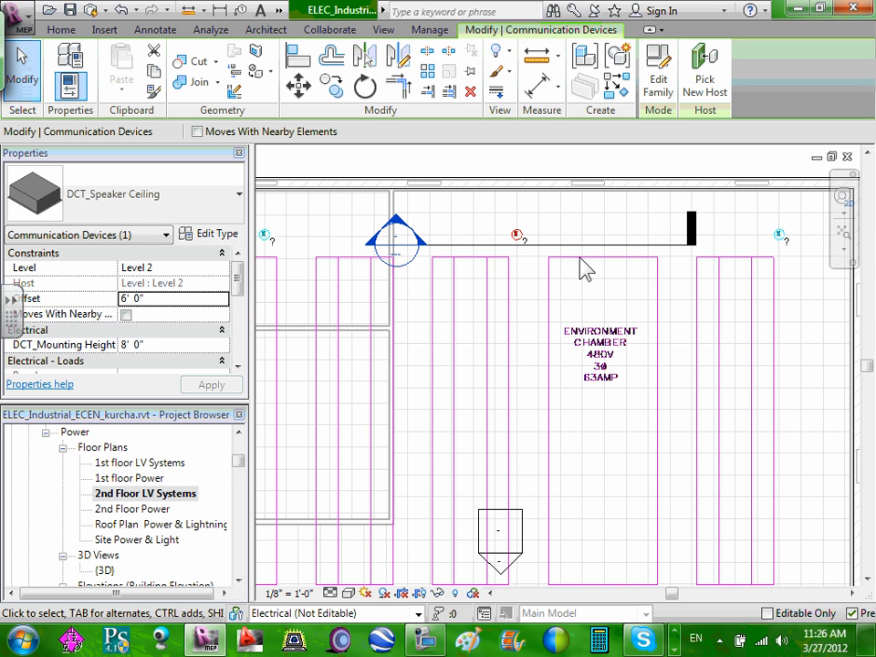
pyautogui.scroll(-1, 578, 270)
pyautogui.scroll(-1, 484, 267)
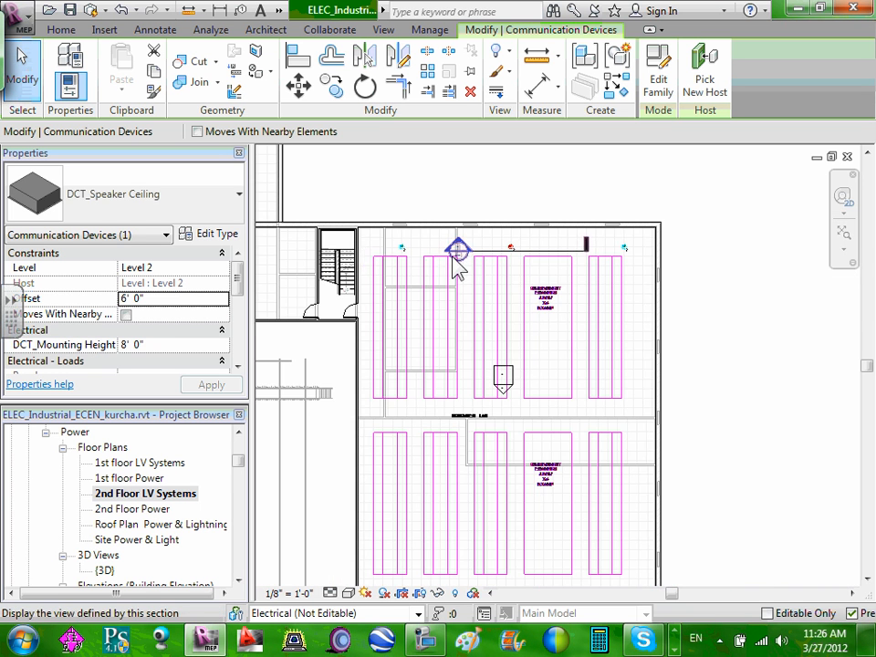
pyautogui.scroll(-1, 433, 266)
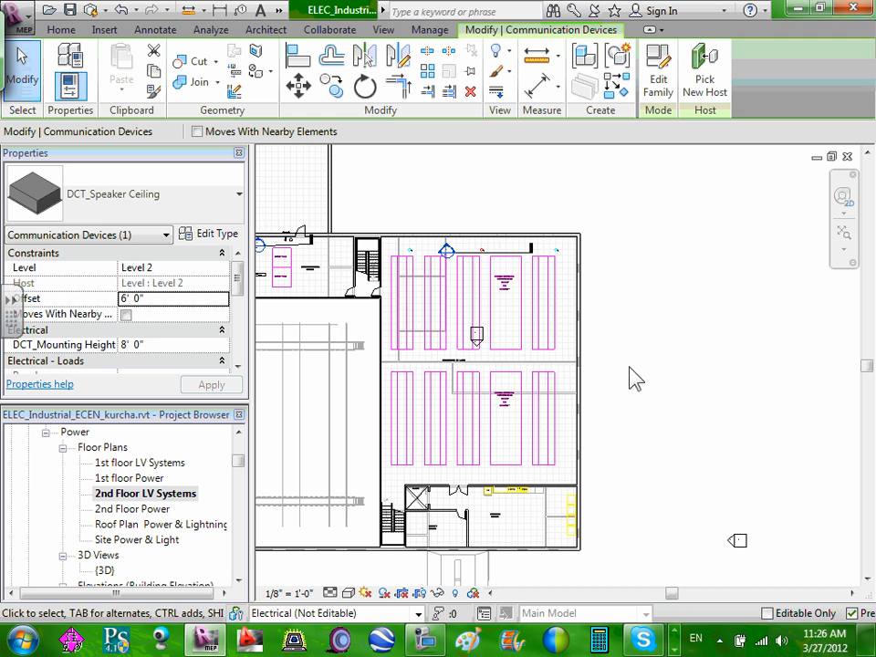
pyautogui.moveTo(636, 379); pyautogui.dragTo(780, 372, button='middle')
pyautogui.scroll(1, 566, 365)
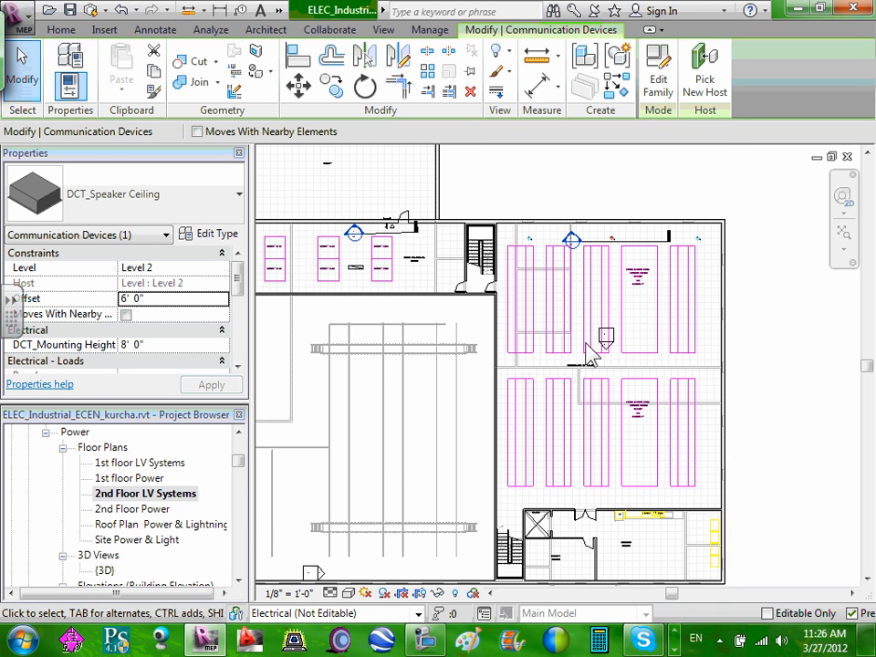
pyautogui.click(792, 369)
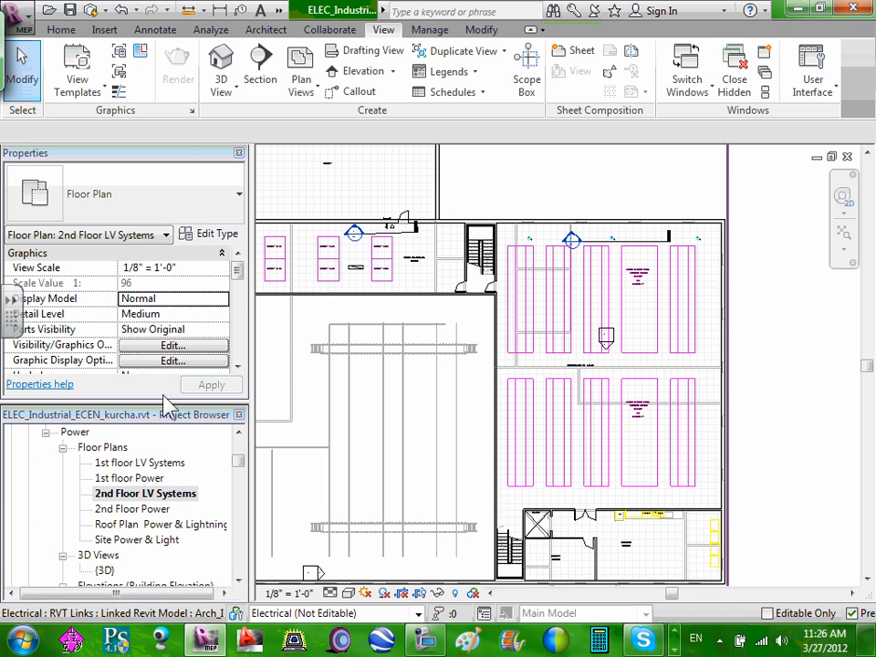
# - Open the floor plan's View Range settings, review the primary range and view depth, and cancel
pyautogui.scroll(-5, 242, 290)
pyautogui.moveTo(237, 302); pyautogui.dragTo(236, 347)
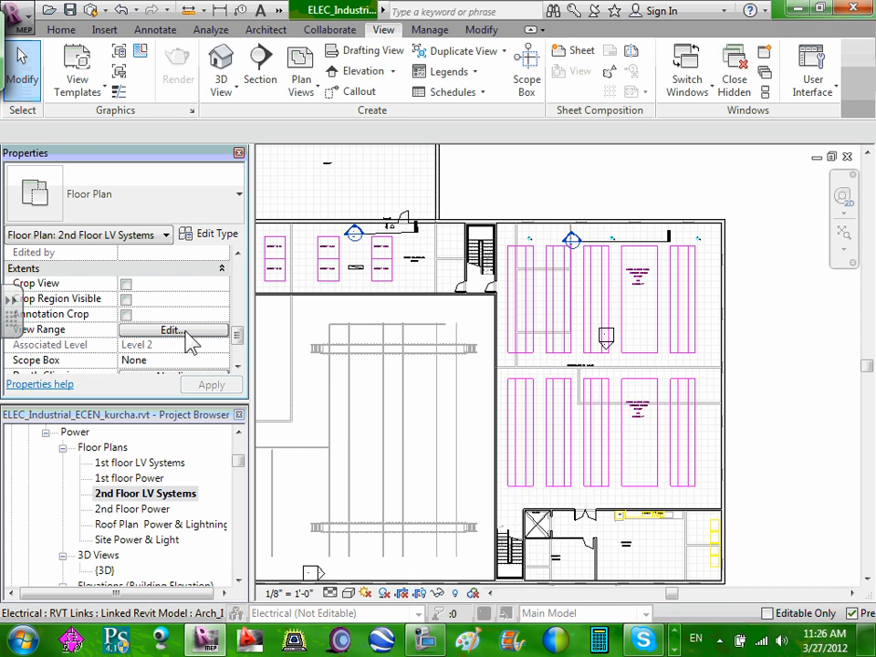
pyautogui.click(187, 336)
pyautogui.moveTo(528, 359); pyautogui.dragTo(537, 187)
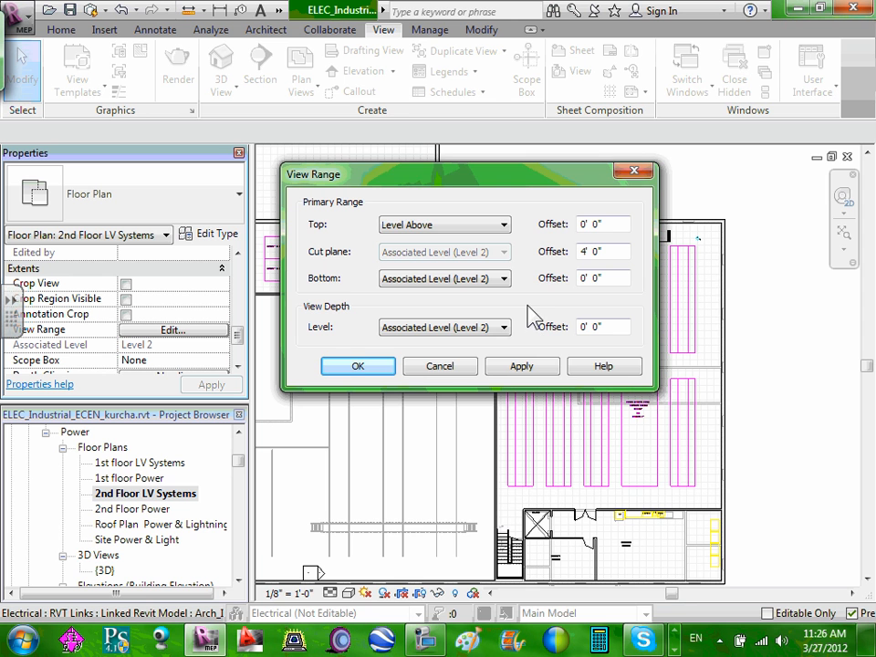
pyautogui.click(453, 367)
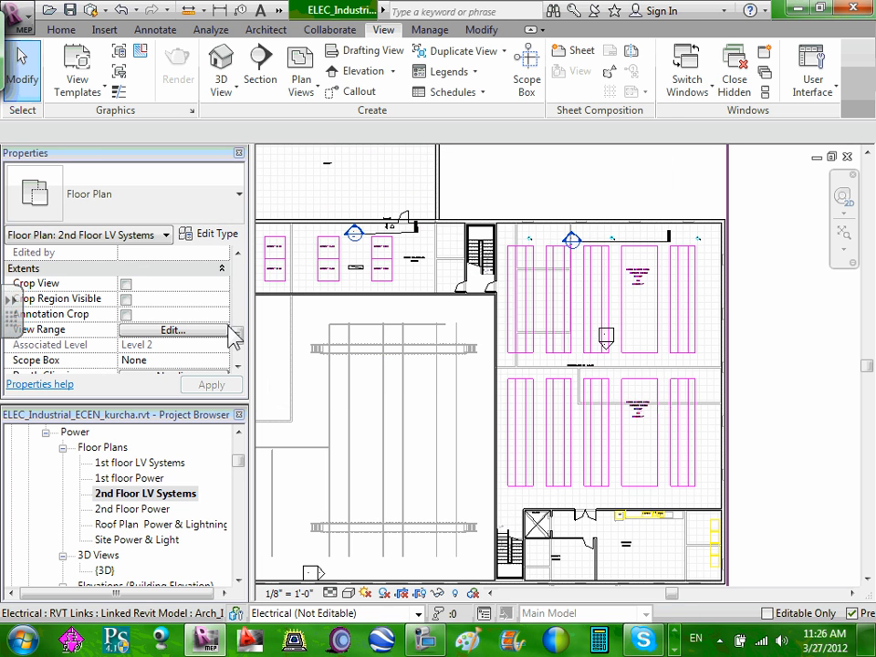
# - Reopen the View Range settings and examine the plan's cut plane offset and bottom level
pyautogui.moveTo(239, 340)
pyautogui.mouseDown()
pyautogui.moveTo(243, 305)
pyautogui.moveTo(243, 340)
pyautogui.mouseUp()
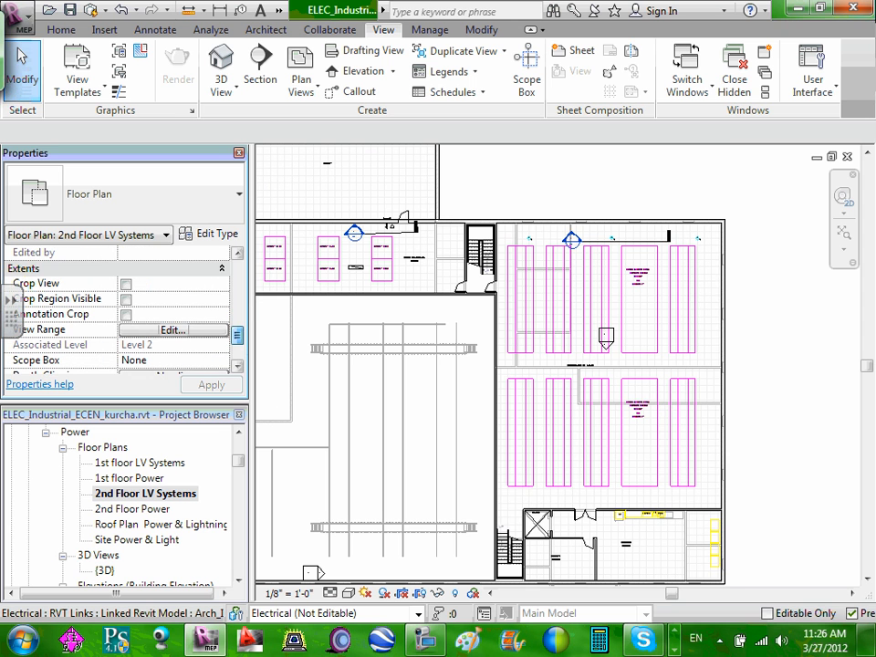
pyautogui.click(192, 333)
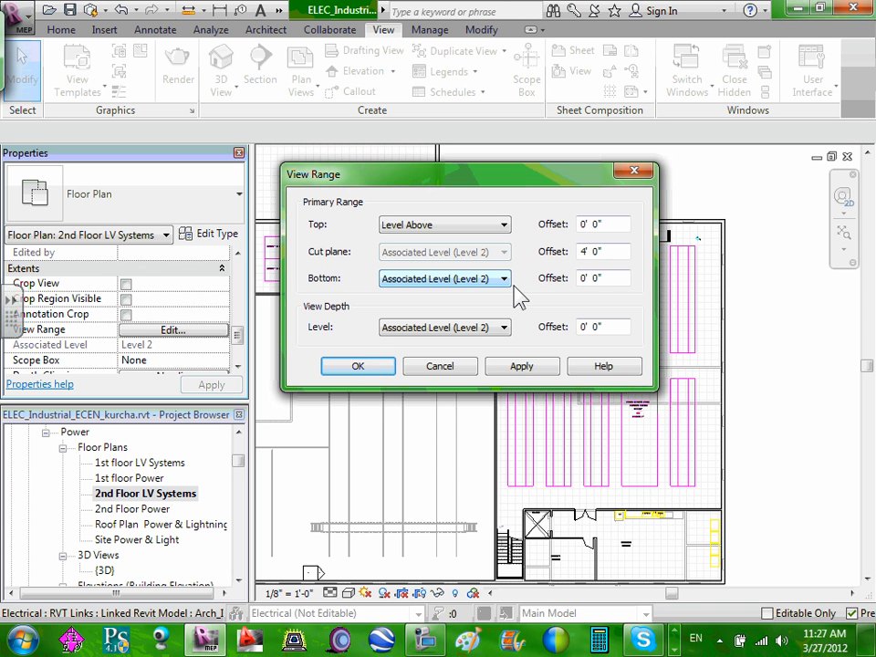
pyautogui.doubleClick(586, 251)
pyautogui.click(605, 252)
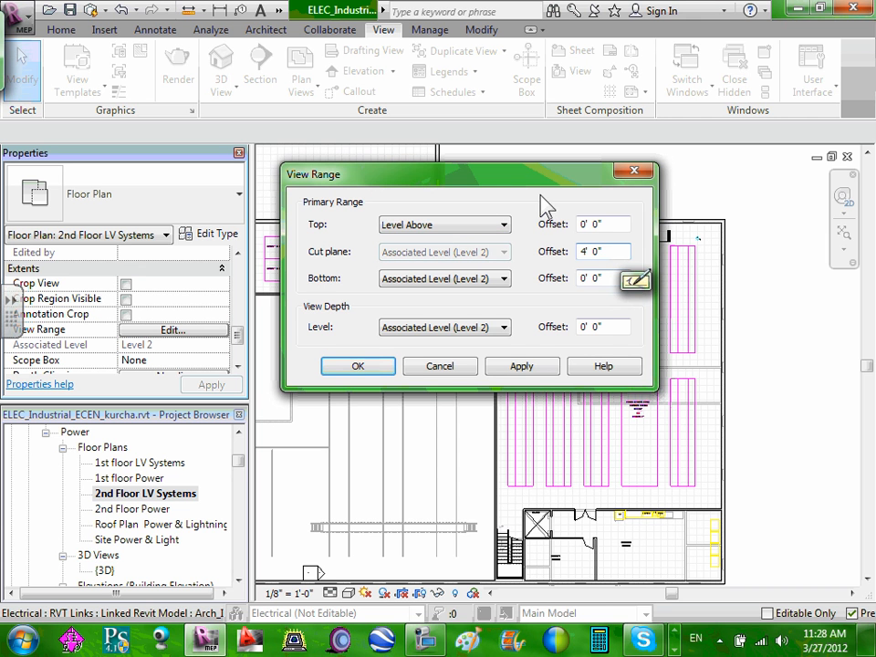
pyautogui.moveTo(540, 186); pyautogui.dragTo(566, 180)
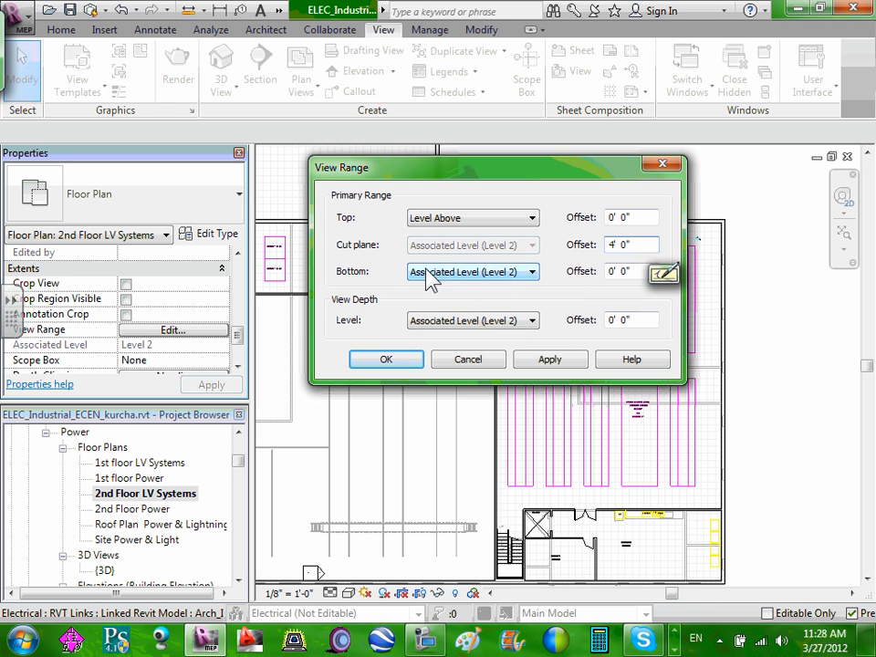
# - Try out a view depth offset, review the cut plane offset, and discard the View Range edits
pyautogui.click(611, 320)
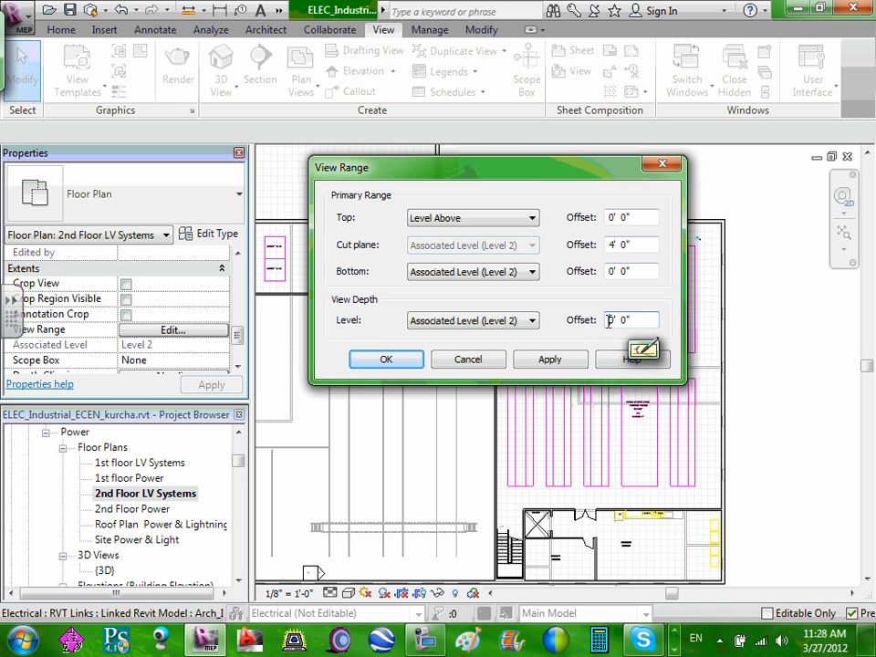
pyautogui.doubleClick(611, 321)
pyautogui.write('5')
pyautogui.press('BackSpace')
pyautogui.write('0')
pyautogui.moveTo(608, 244); pyautogui.dragTo(614, 242)
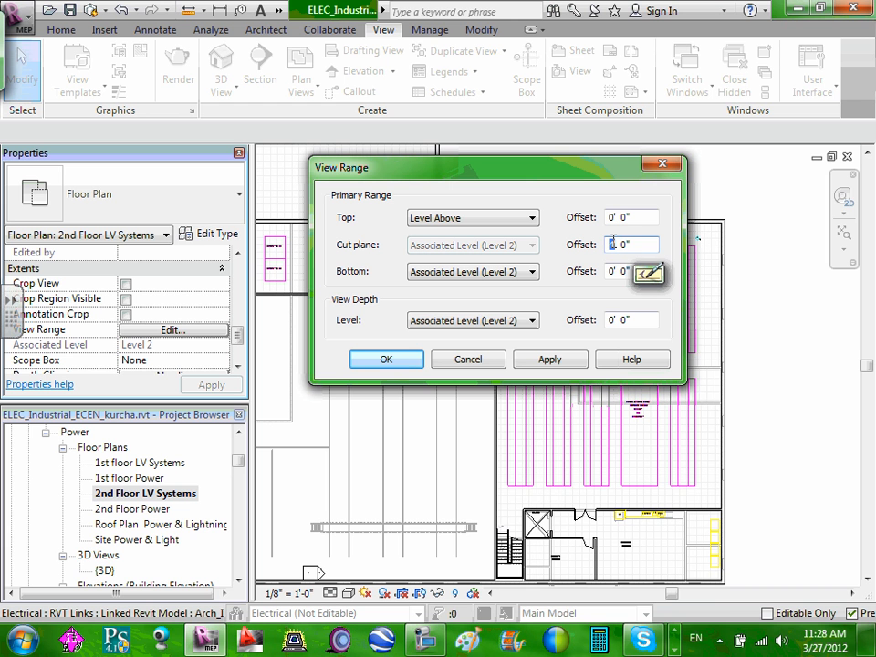
pyautogui.click(609, 244)
pyautogui.click(473, 363)
# - Set the offset of the westernmost ceiling speaker, nearest the stairs, to 6' 0"
pyautogui.scroll(2, 598, 240)
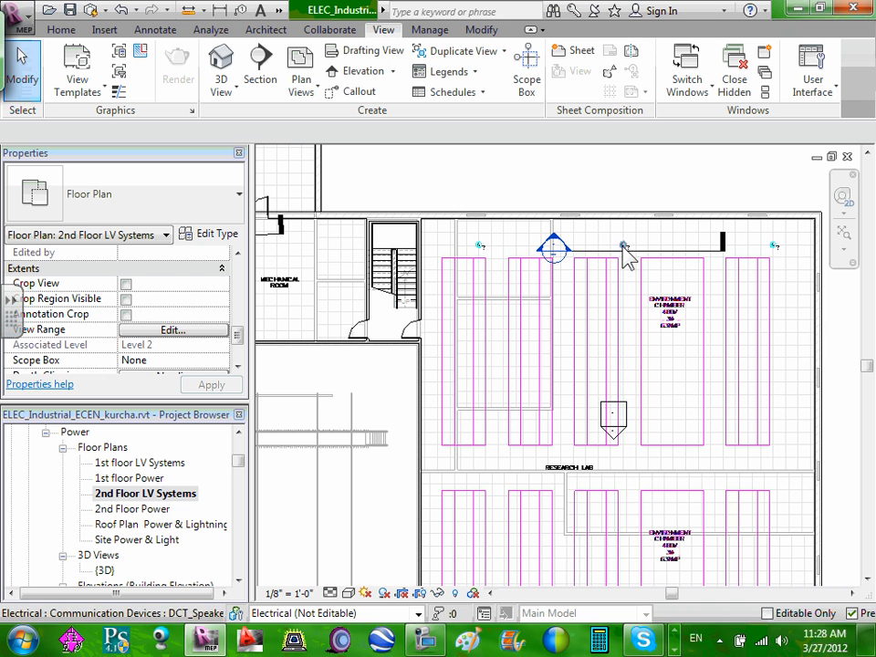
pyautogui.scroll(1, 483, 251)
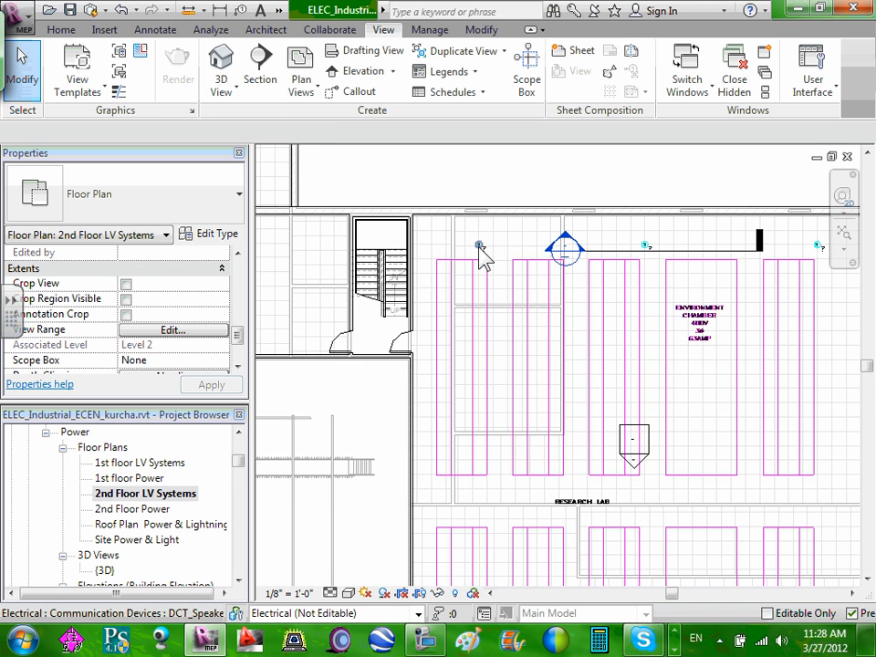
pyautogui.scroll(2, 481, 247)
pyautogui.click(481, 244)
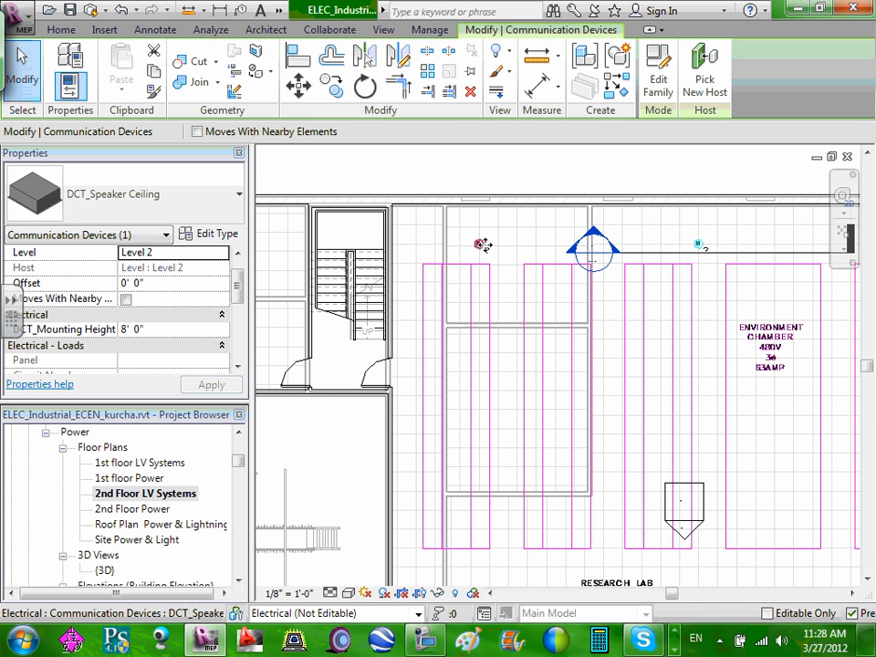
pyautogui.click(126, 283)
pyautogui.press('Delete')
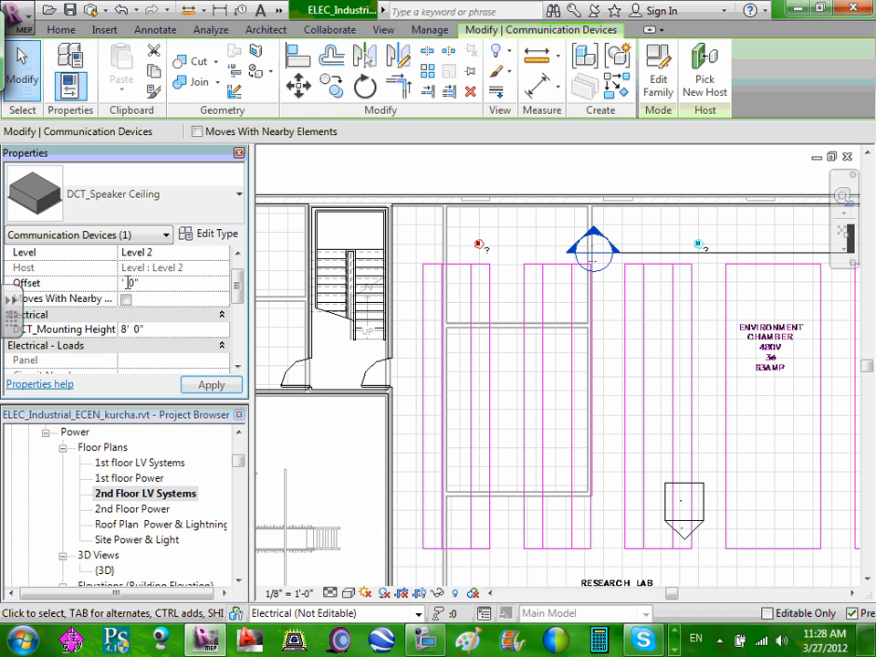
pyautogui.write('6')
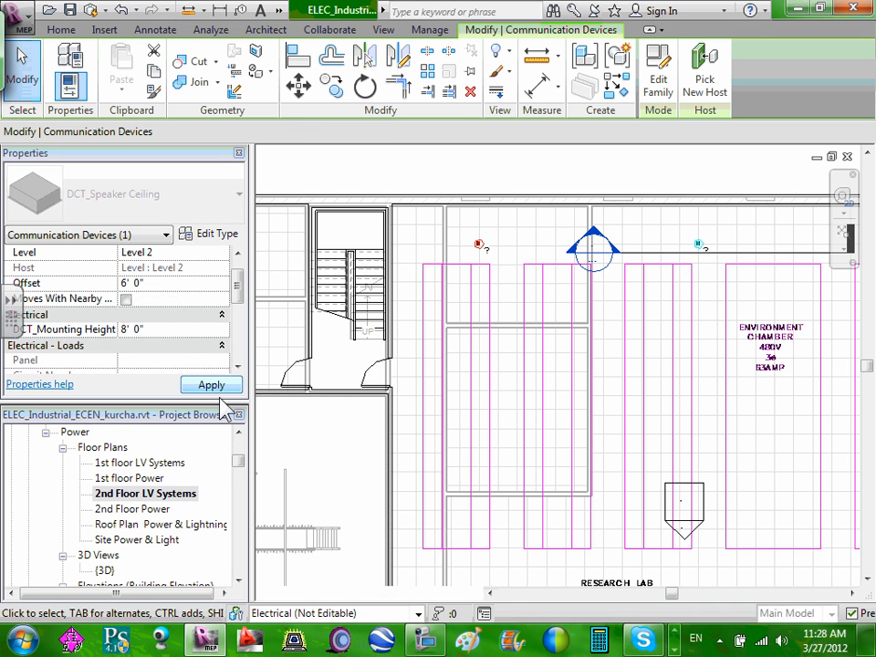
pyautogui.click(217, 387)
# - Set the offset of the easternmost ceiling speaker in the upper research lab to 6' 0"
pyautogui.scroll(-3, 723, 255)
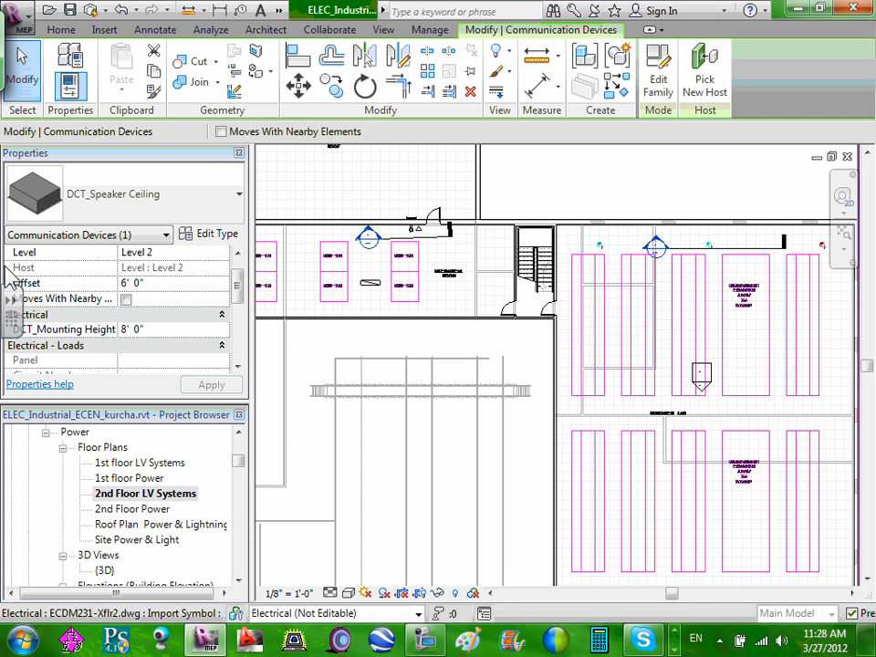
pyautogui.click(127, 283)
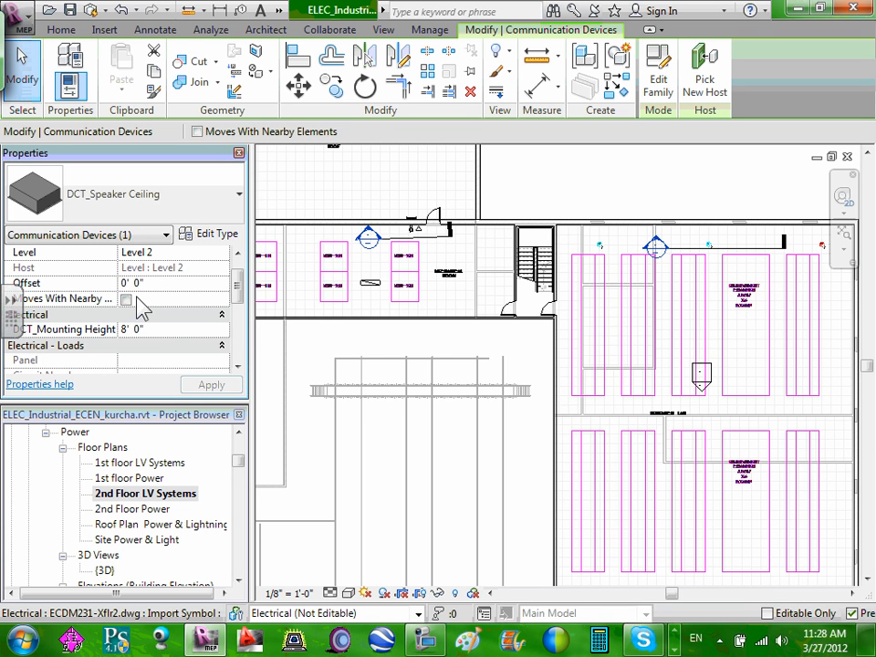
pyautogui.press('BackSpace')
pyautogui.write('6')
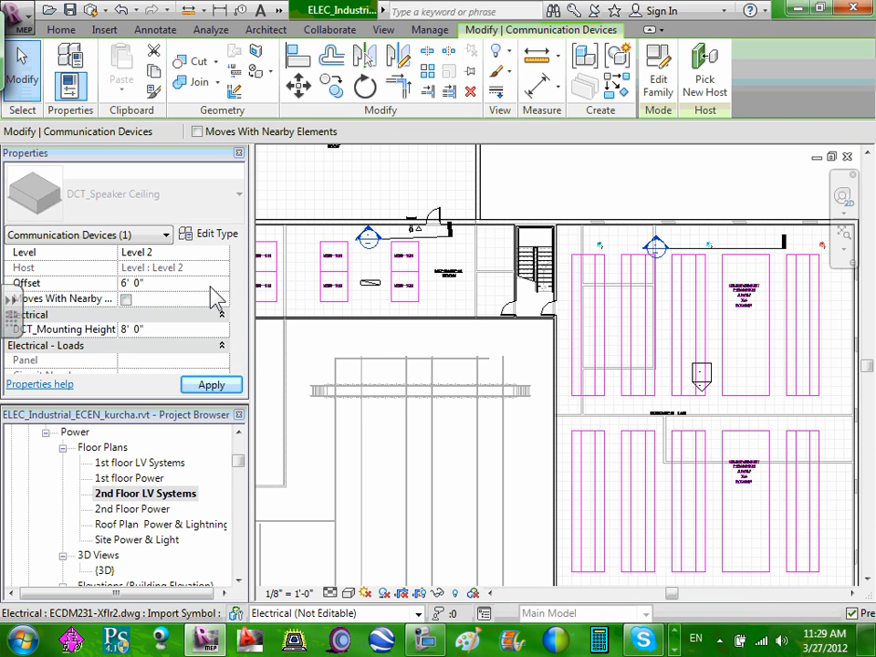
pyautogui.click(210, 385)
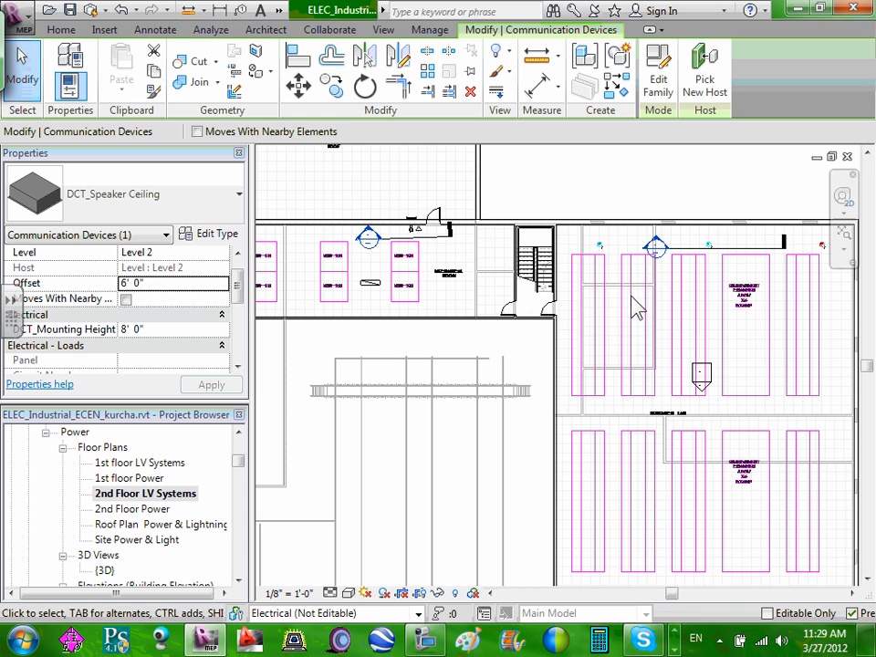
# - Open the building section from its plan marker and check the speaker's position at the ceiling line
pyautogui.doubleClick(659, 255)
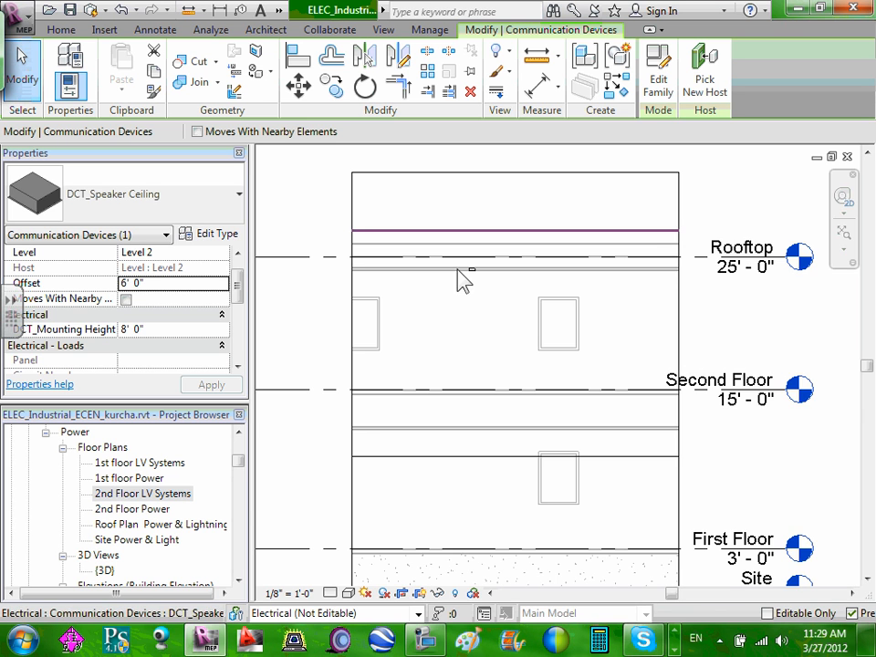
pyautogui.scroll(5, 466, 278)
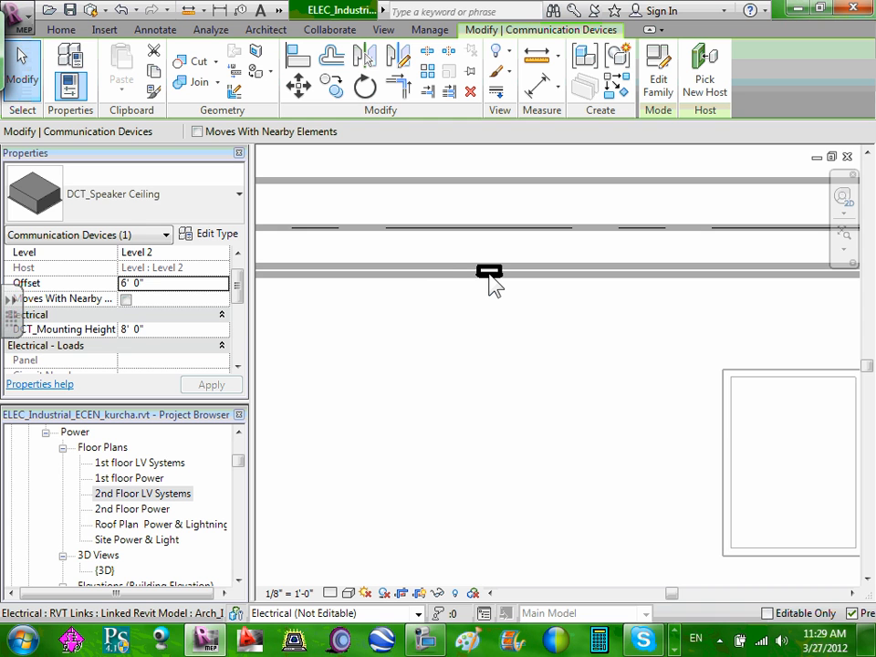
pyautogui.scroll(-3, 490, 279)
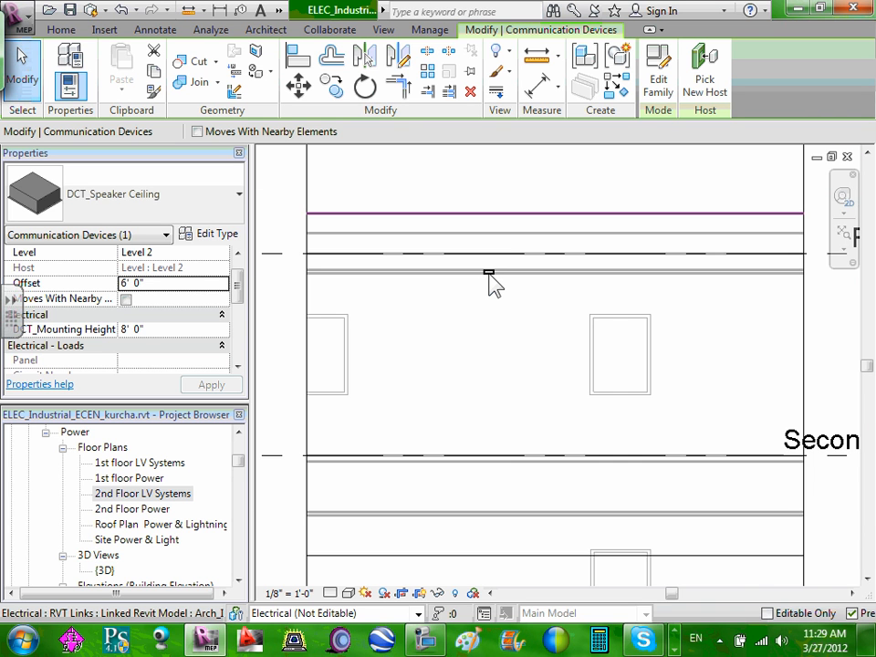
# - Examine the ceiling speaker's height against the ceiling line and the Rooftop and Second Floor levels in the building section
pyautogui.scroll(1, 490, 279)
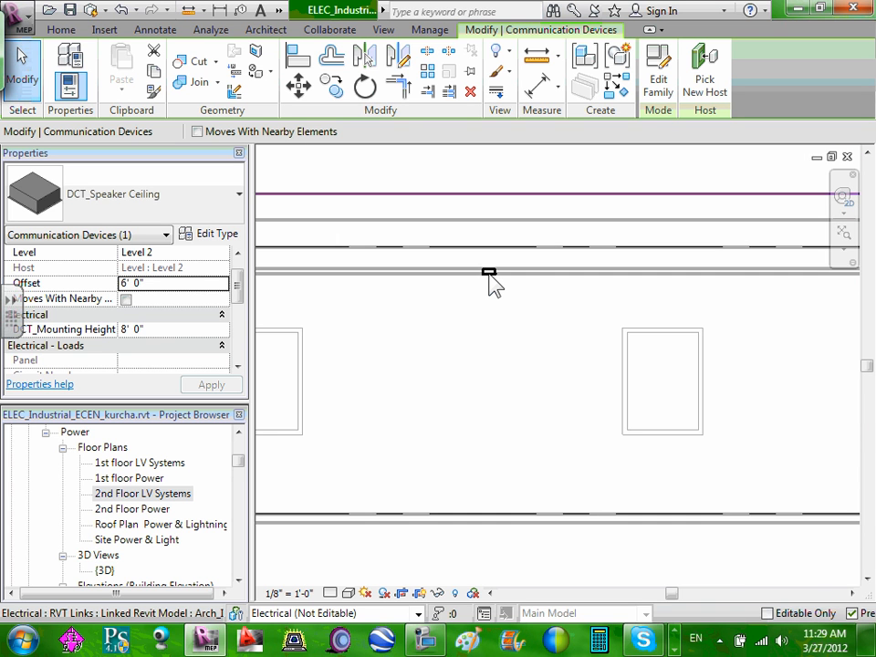
pyautogui.scroll(-3, 490, 279)
pyautogui.scroll(-2, 490, 280)
pyautogui.scroll(2, 490, 280)
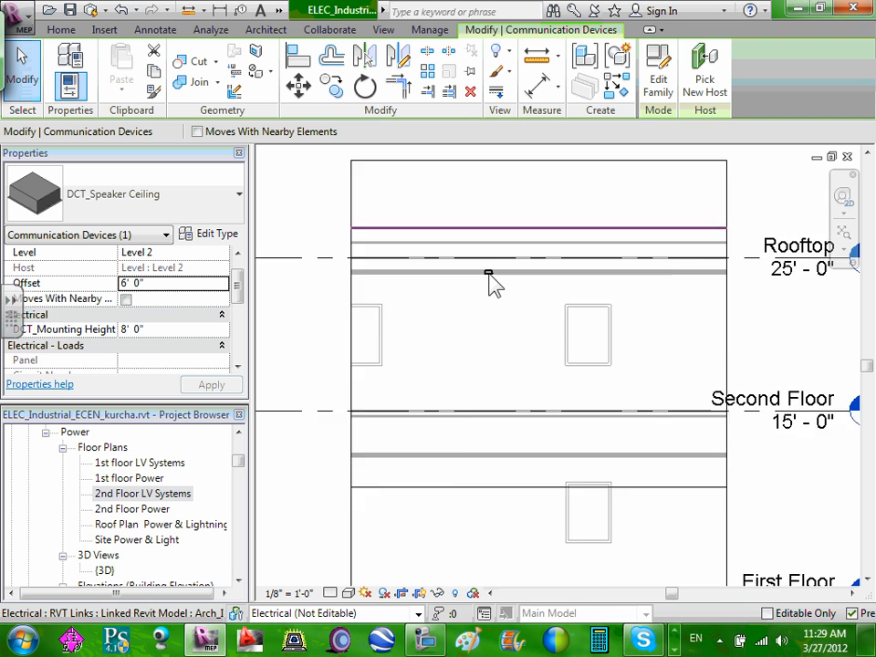
pyautogui.scroll(-2, 490, 279)
pyautogui.scroll(2, 490, 280)
pyautogui.click(489, 290)
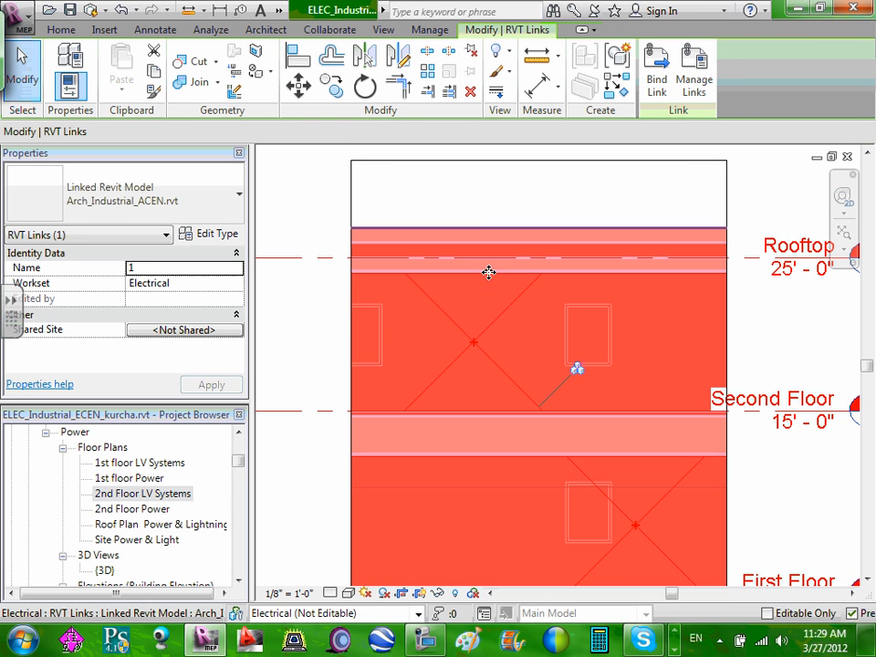
pyautogui.press('Escape')
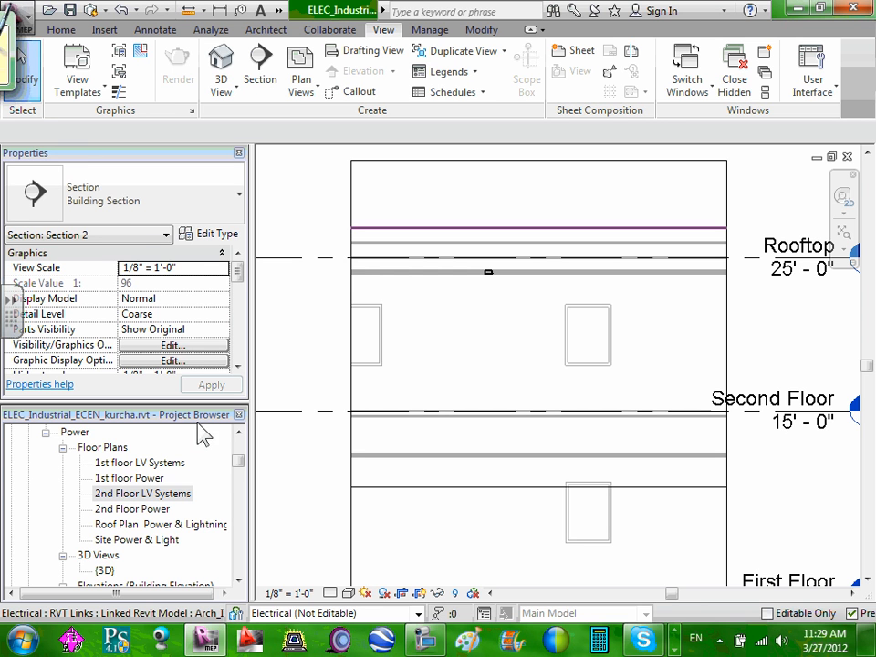
# - Return to the 2nd Floor LV Systems floor plan and bring the upper research lab into view
pyautogui.doubleClick(149, 495)
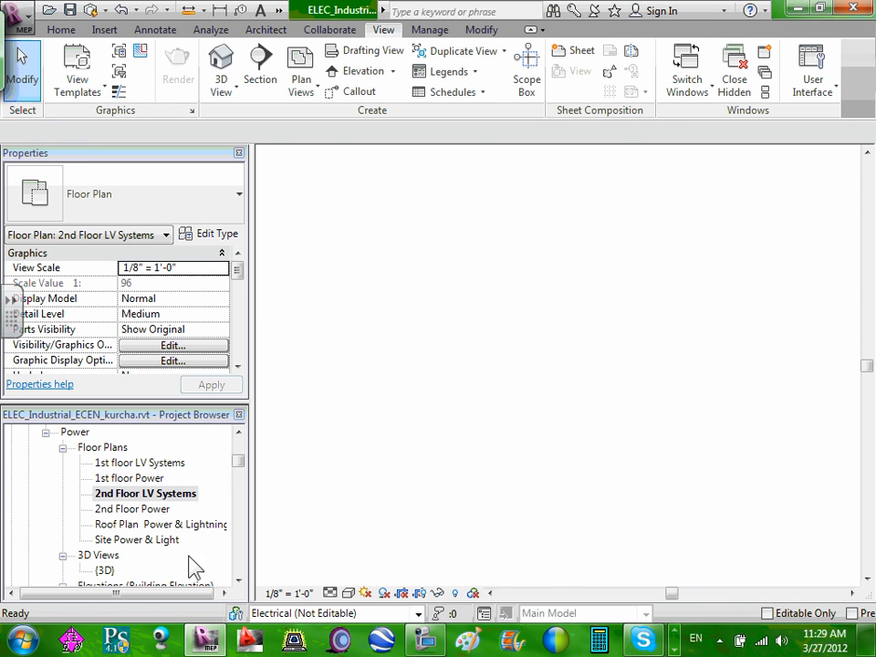
pyautogui.scroll(5, 744, 230)
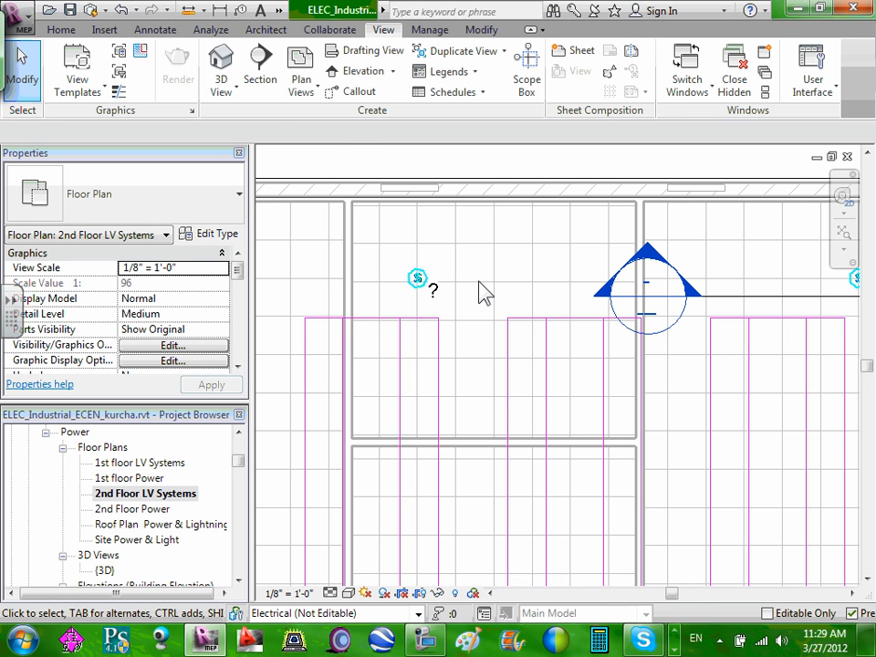
pyautogui.scroll(-4, 473, 274)
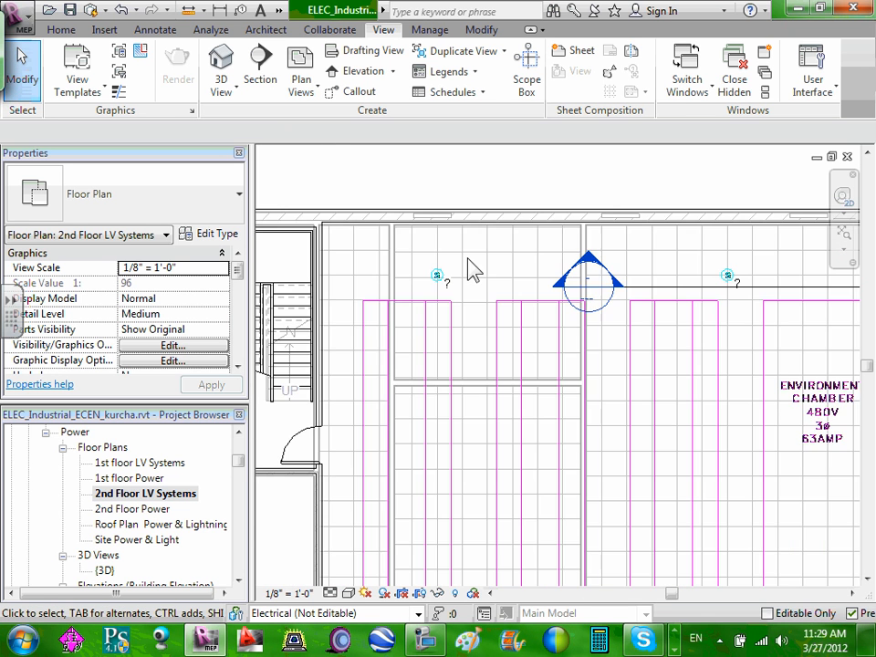
pyautogui.scroll(-1, 676, 269)
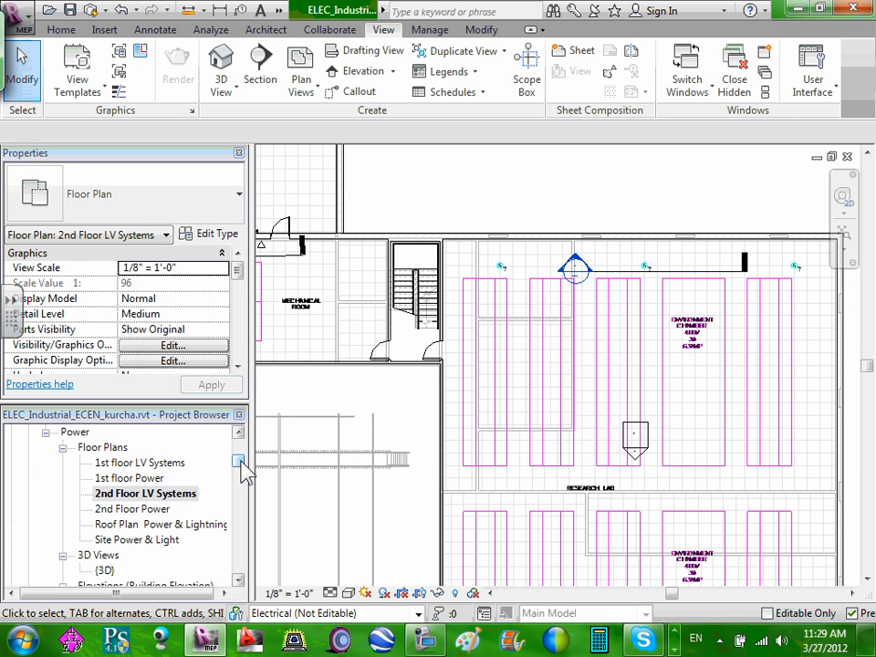
# - Begin placing a DCT_Speaker Ceiling component from the project's communication device families, with its offset set to 6' 0"
pyautogui.moveTo(239, 464); pyautogui.dragTo(242, 514)
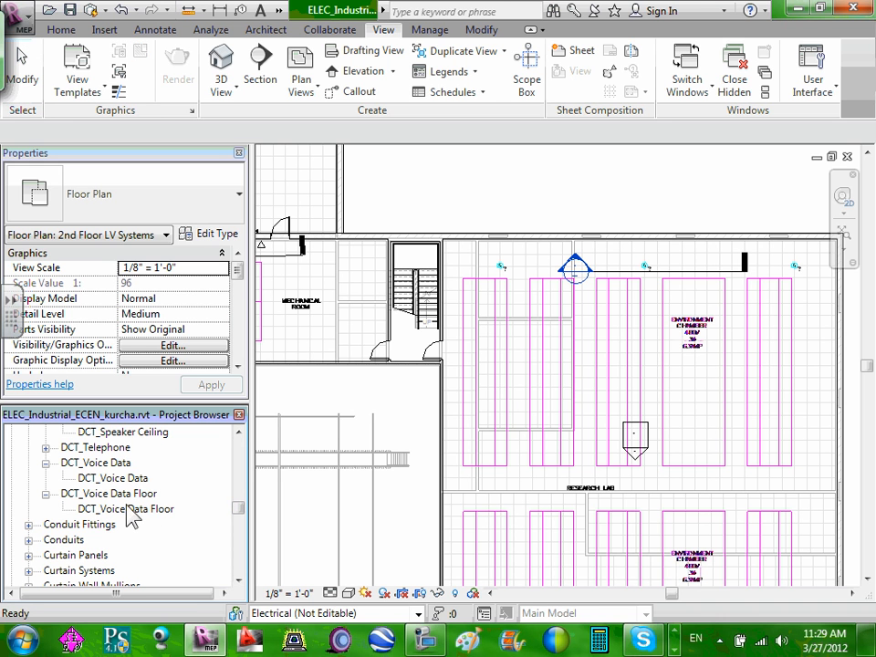
pyautogui.click(143, 436)
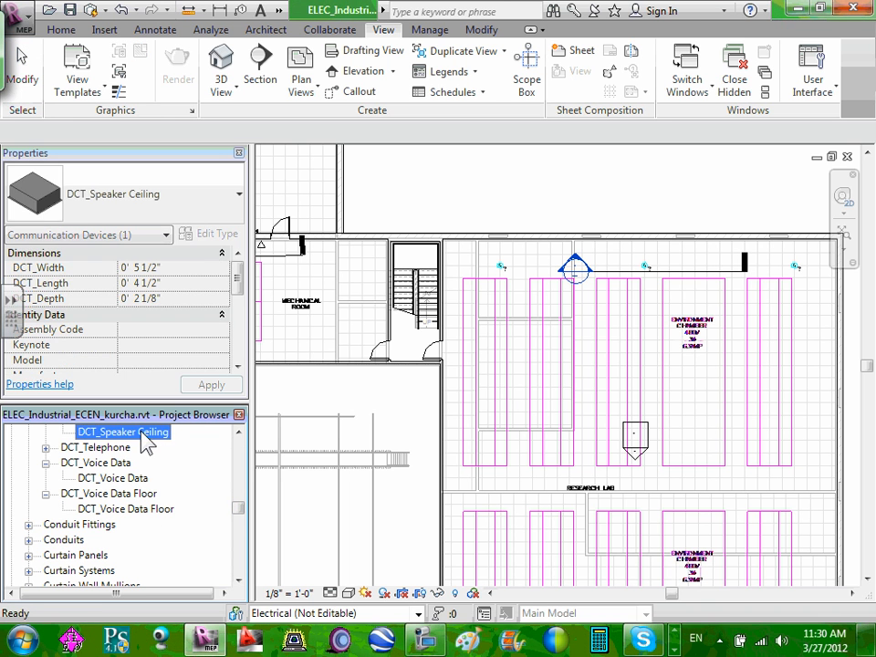
pyautogui.scroll(2, 241, 512)
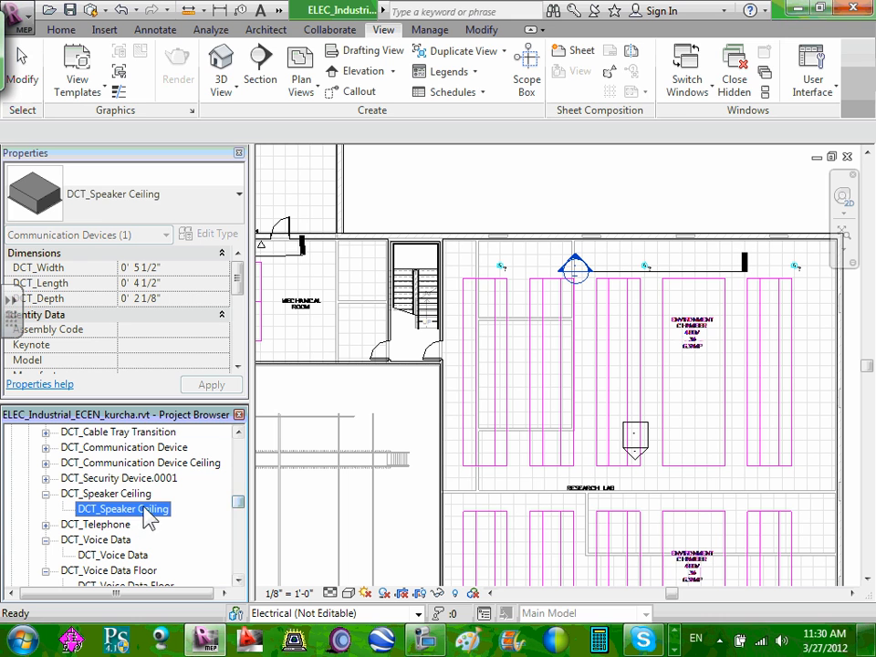
pyautogui.moveTo(148, 517); pyautogui.dragTo(486, 416)
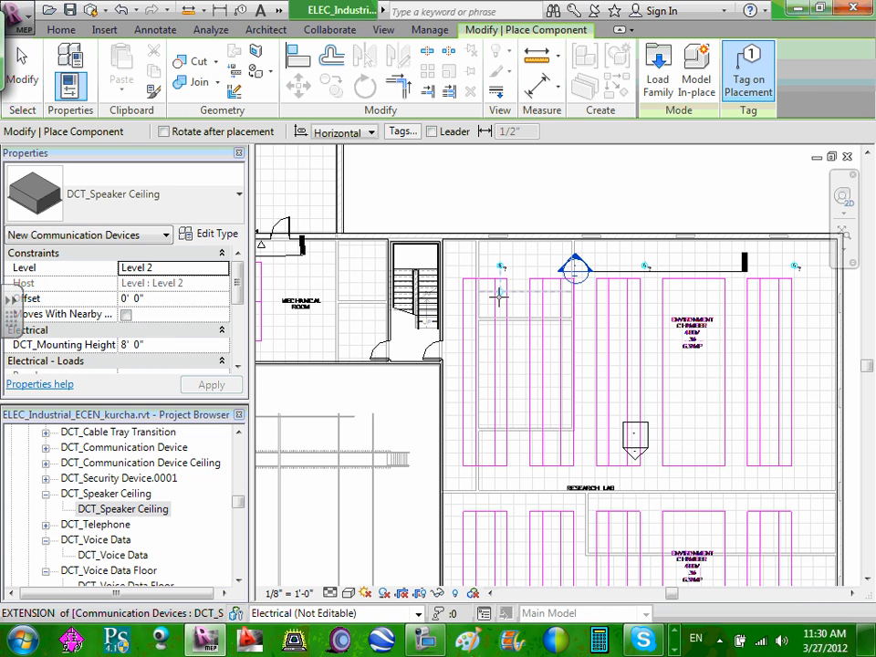
pyautogui.click(135, 299)
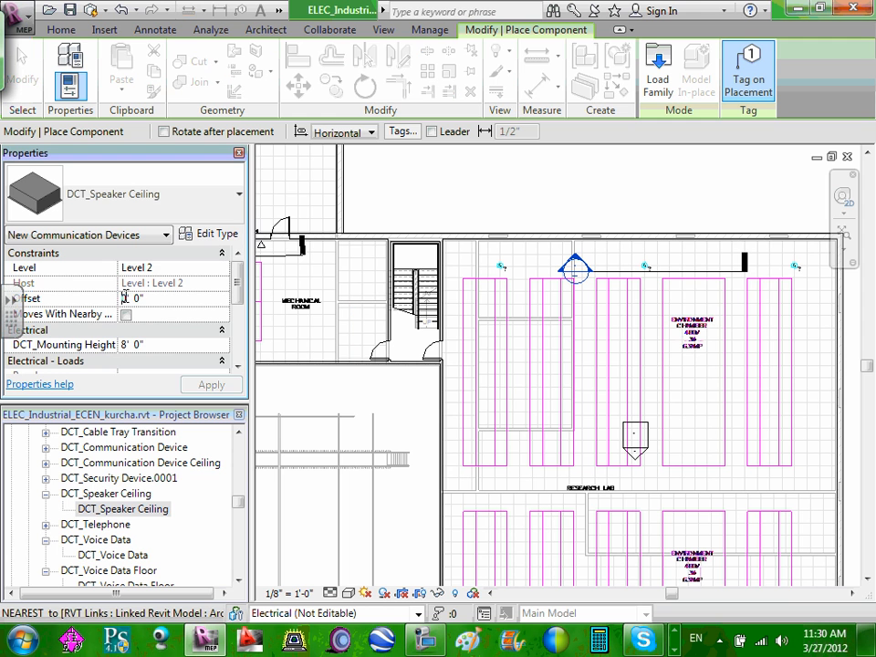
pyautogui.write('6')
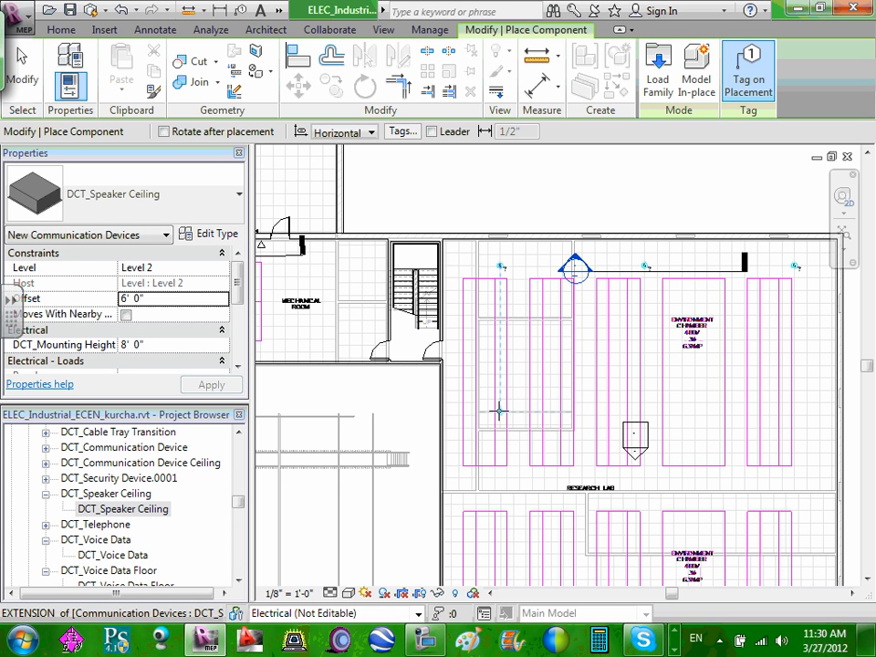
# - Place ceiling speakers in two aligned columns on the research lab's west side, down to the wall above the elevator
pyautogui.scroll(-2, 494, 511)
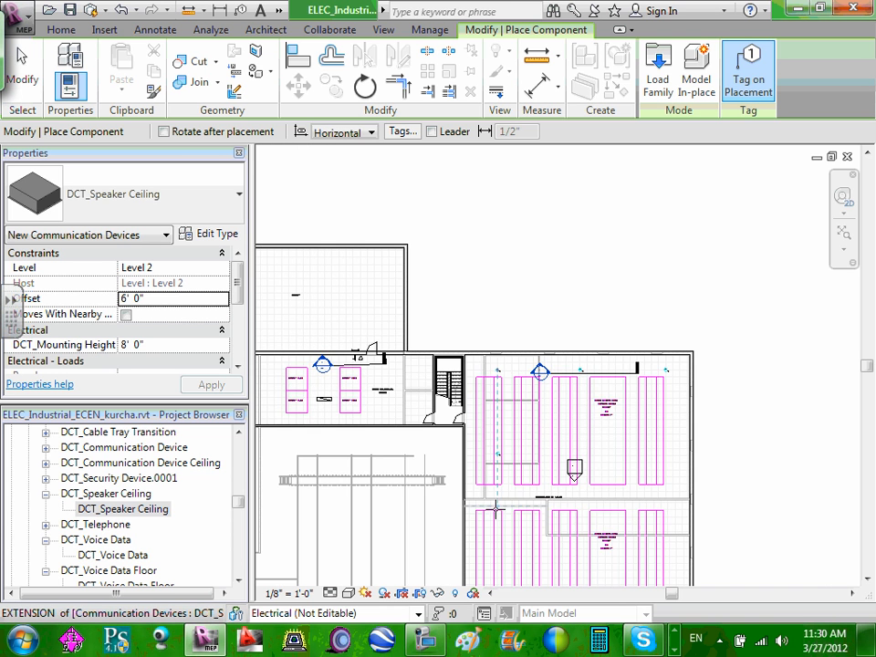
pyautogui.moveTo(492, 510); pyautogui.dragTo(517, 331, button='middle')
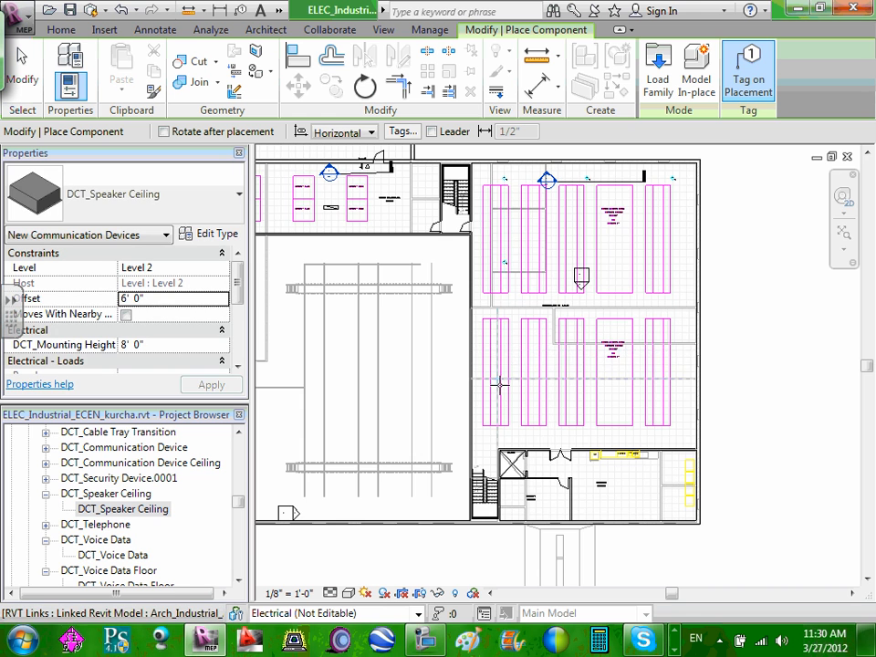
pyautogui.scroll(2, 503, 391)
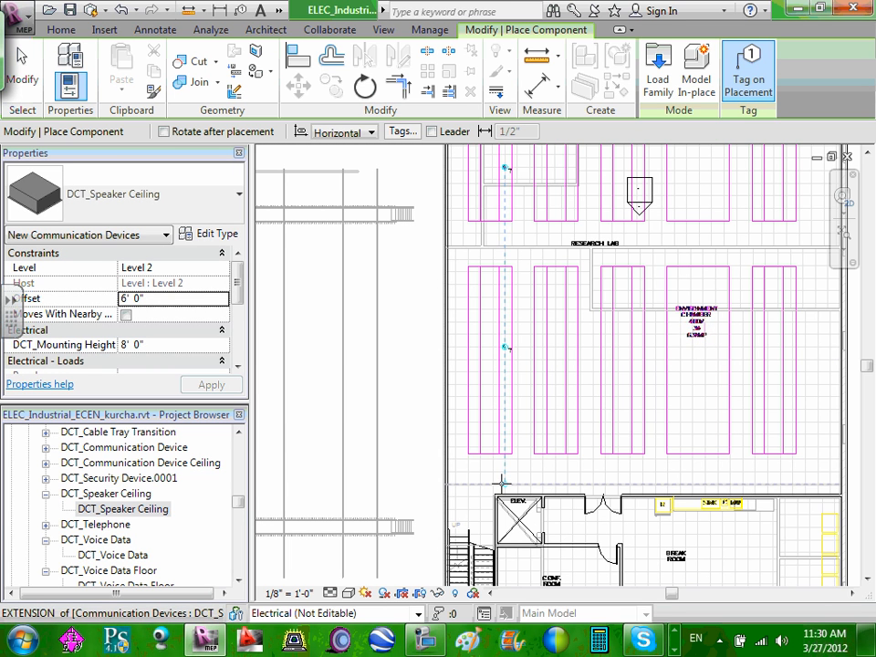
pyautogui.click(579, 484)
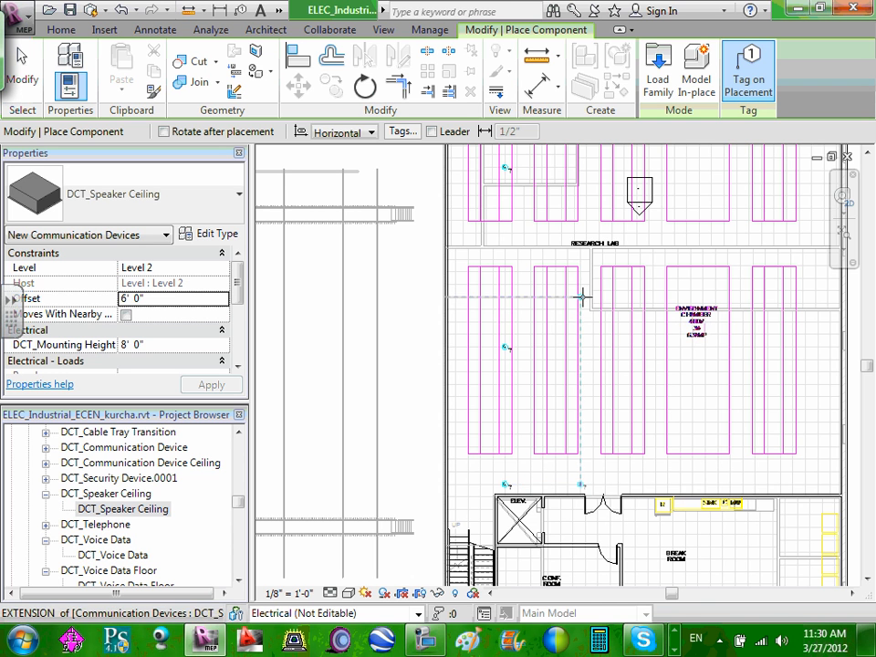
pyautogui.click(581, 348)
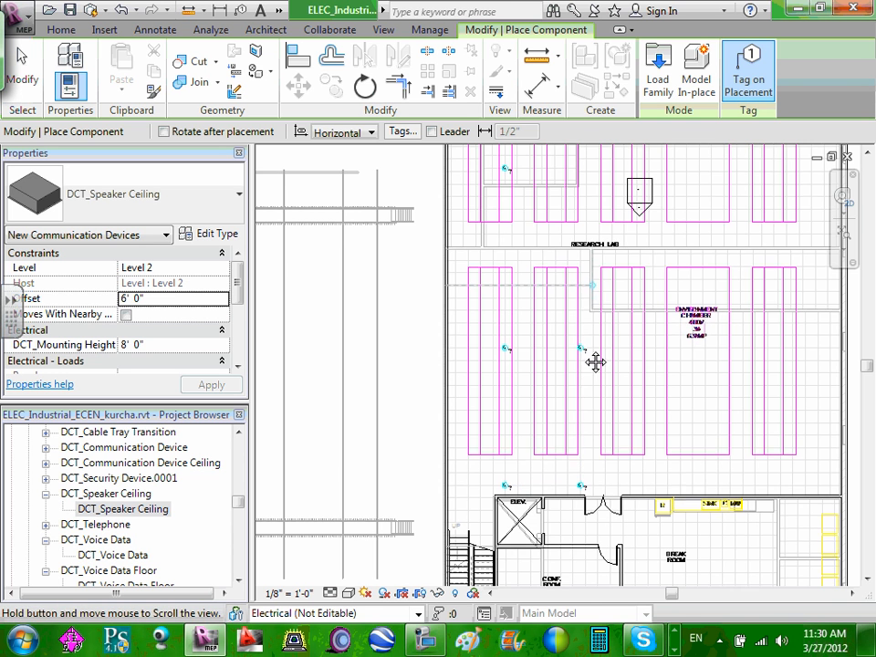
# - Complete the second speaker row in the upper lab and the matching row in the lower lab, extending both to the east side
pyautogui.moveTo(595, 362); pyautogui.dragTo(579, 531, button='middle')
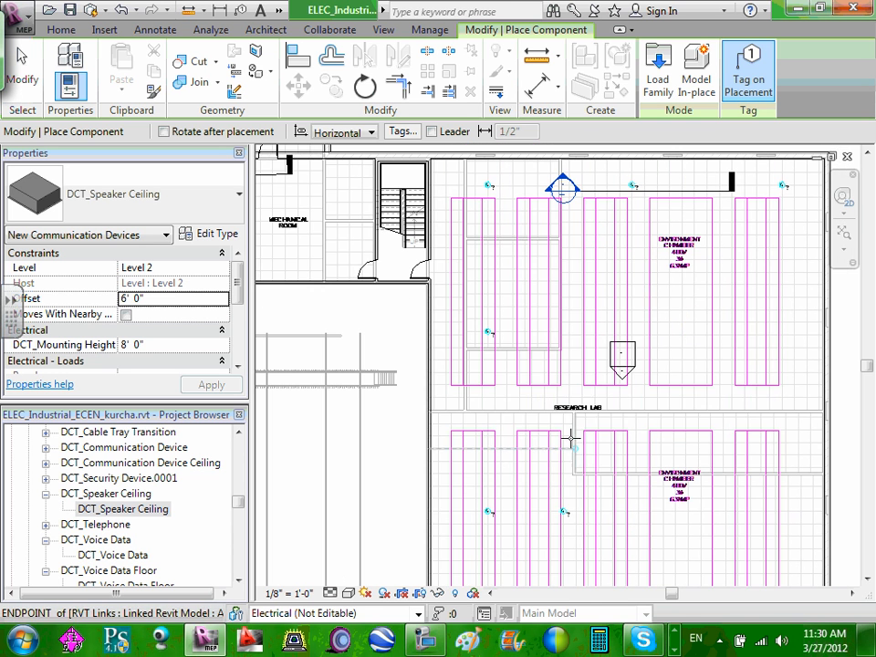
pyautogui.click(570, 333)
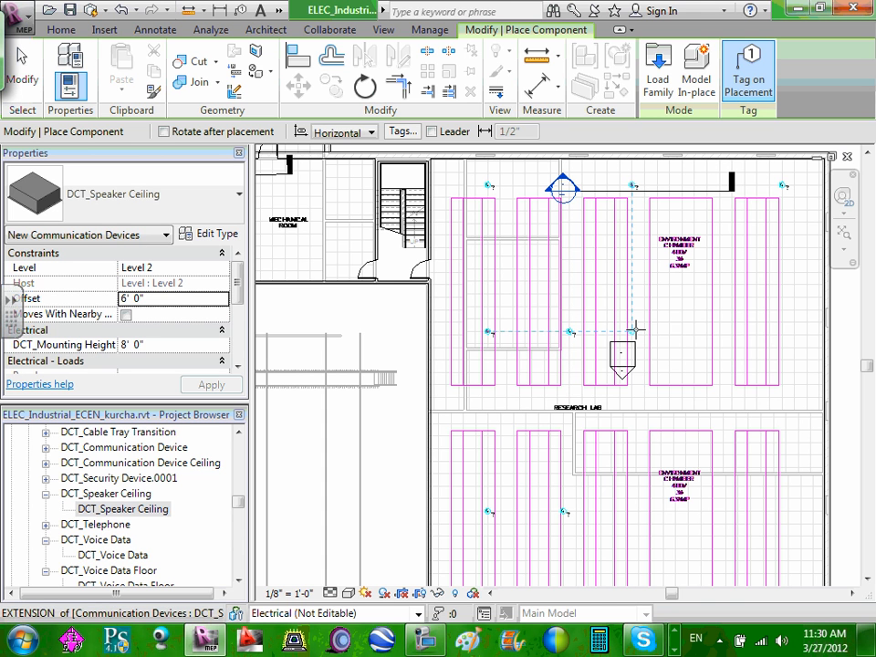
pyautogui.click(636, 330)
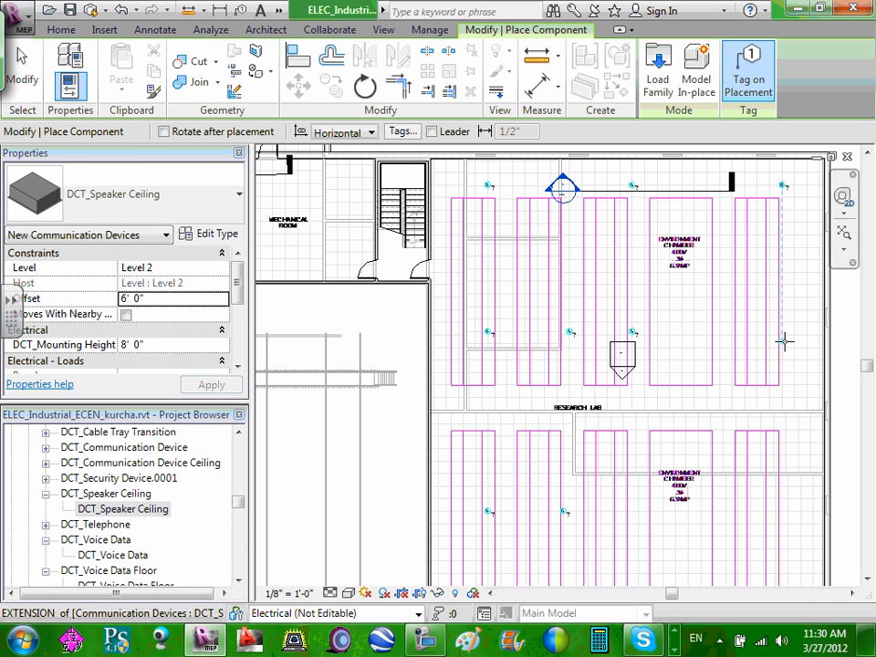
pyautogui.scroll(-2, 772, 360)
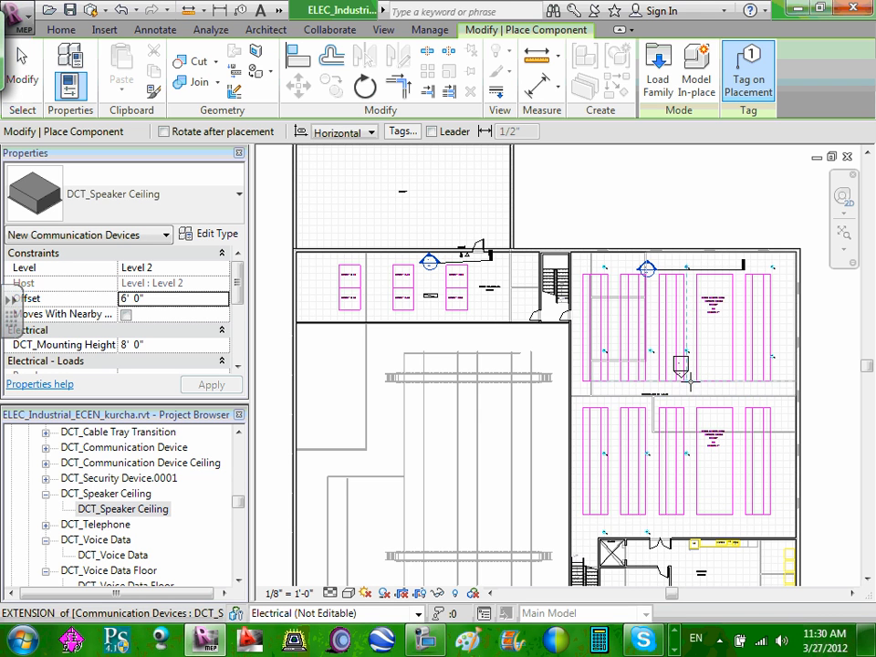
pyautogui.scroll(1, 741, 462)
pyautogui.scroll(2, 741, 462)
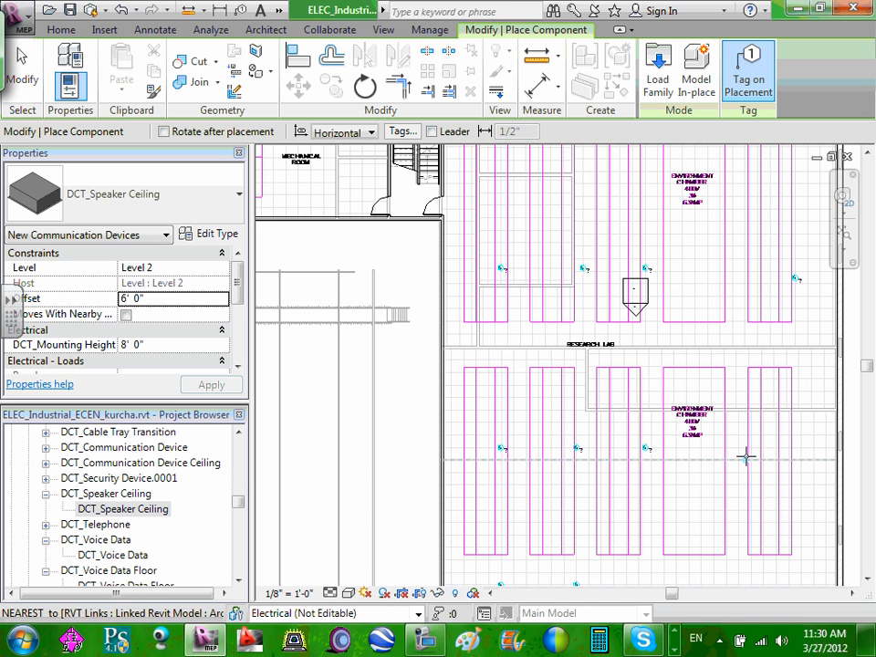
pyautogui.click(793, 446)
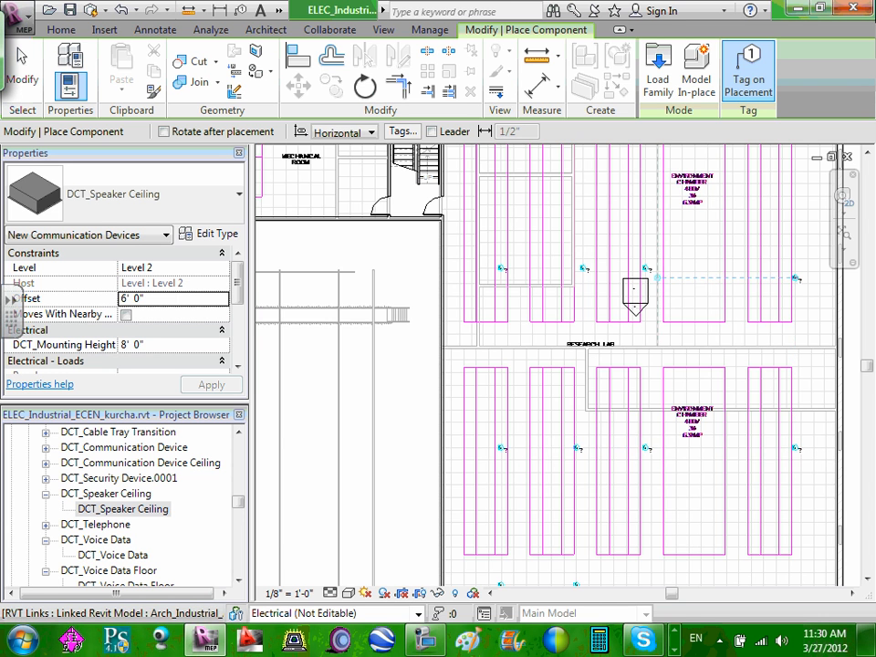
pyautogui.scroll(-2, 566, 232)
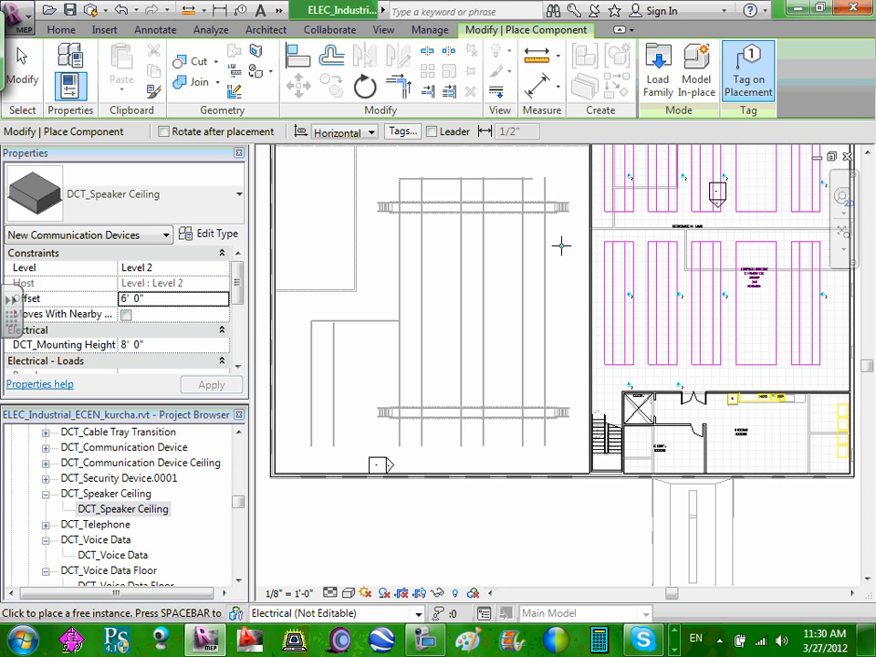
pyautogui.press('Escape')
# - Check the properties of the middle speaker in the northernmost row and dismiss the save and synchronize reminders
pyautogui.moveTo(563, 254); pyautogui.dragTo(436, 402, button='middle')
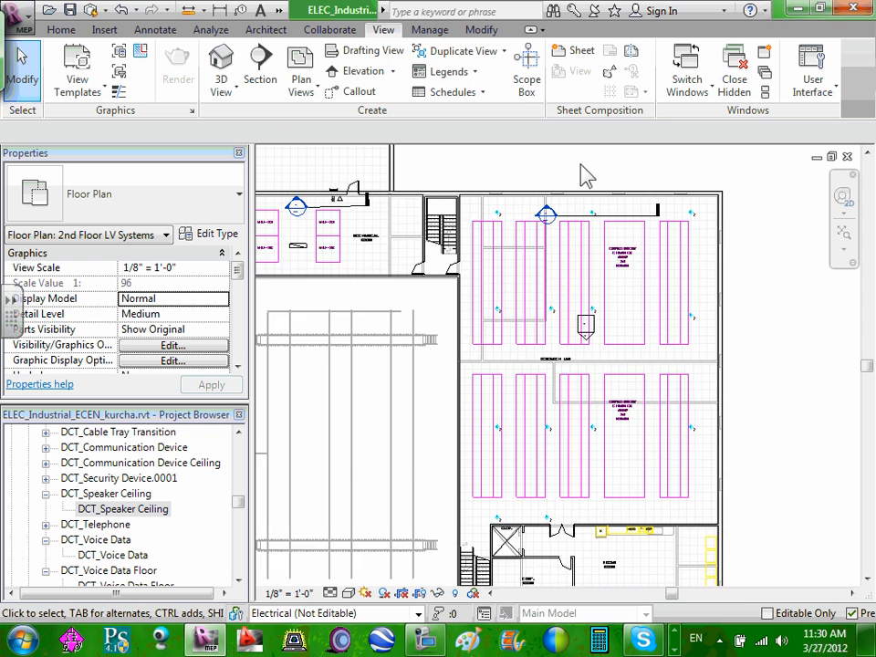
pyautogui.scroll(2, 585, 178)
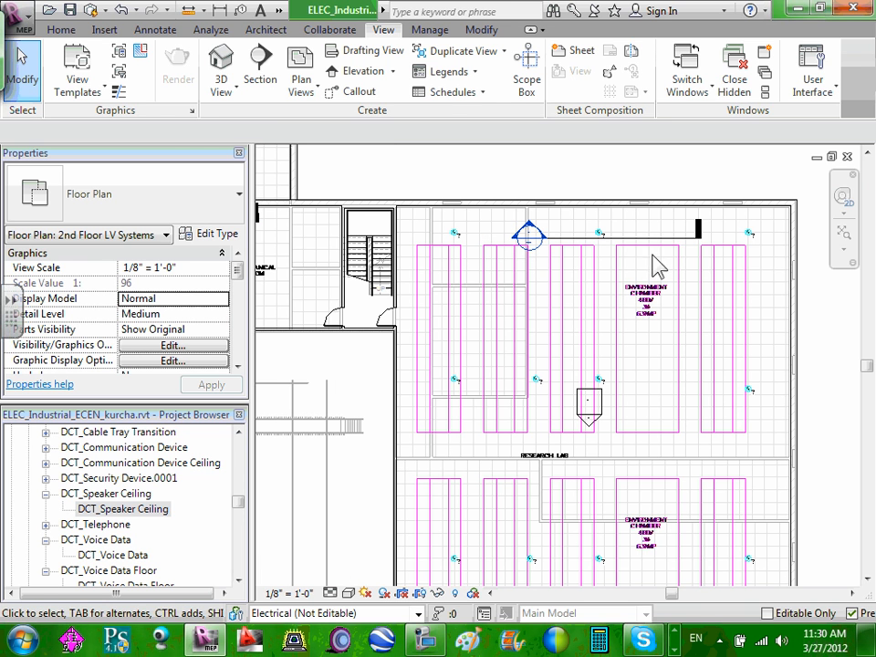
pyautogui.click(602, 232)
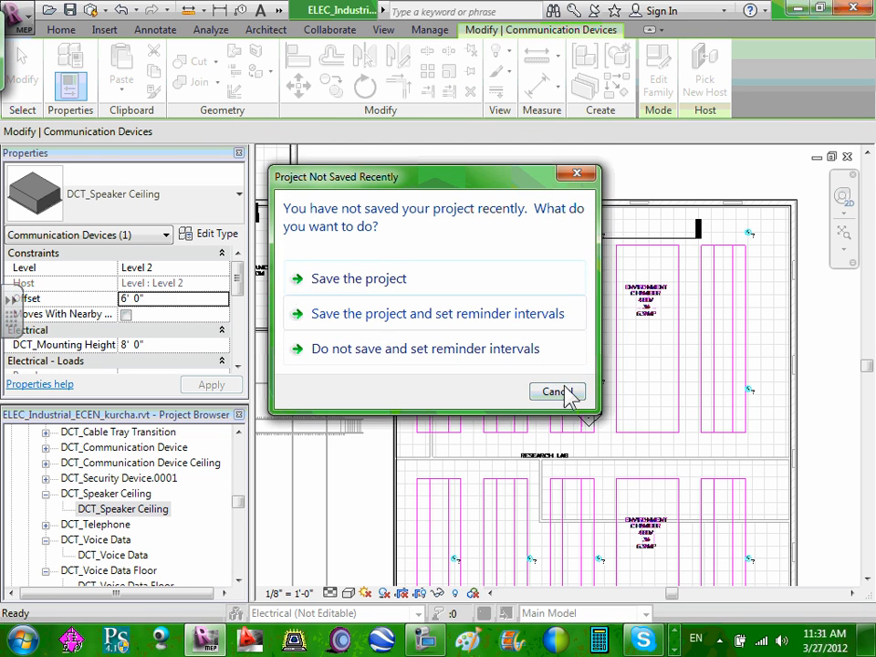
pyautogui.click(566, 393)
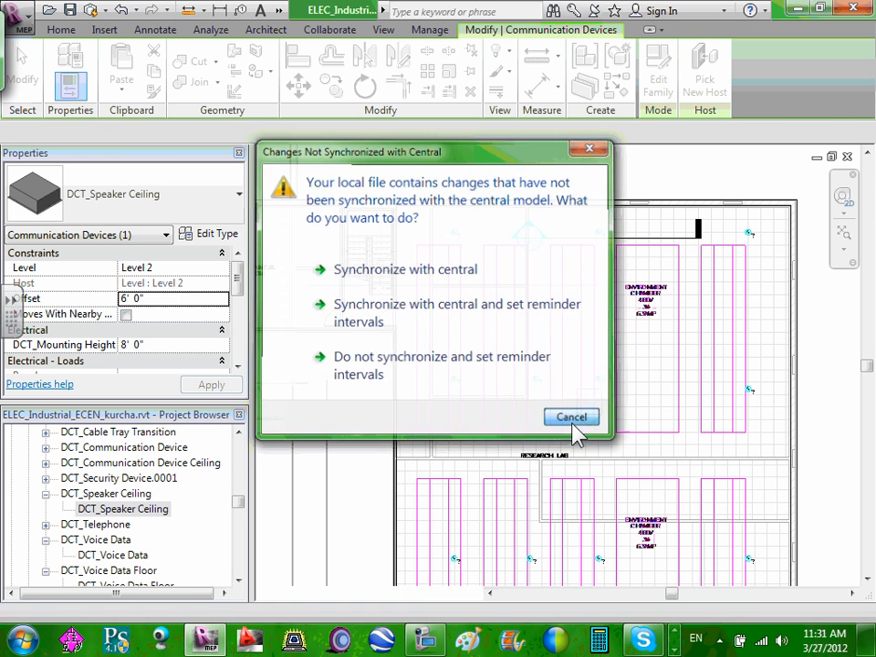
pyautogui.click(571, 417)
# - Measure the distance between the middle and easternmost ceiling speakers in the upper lab's northernmost row
pyautogui.scroll(2, 617, 239)
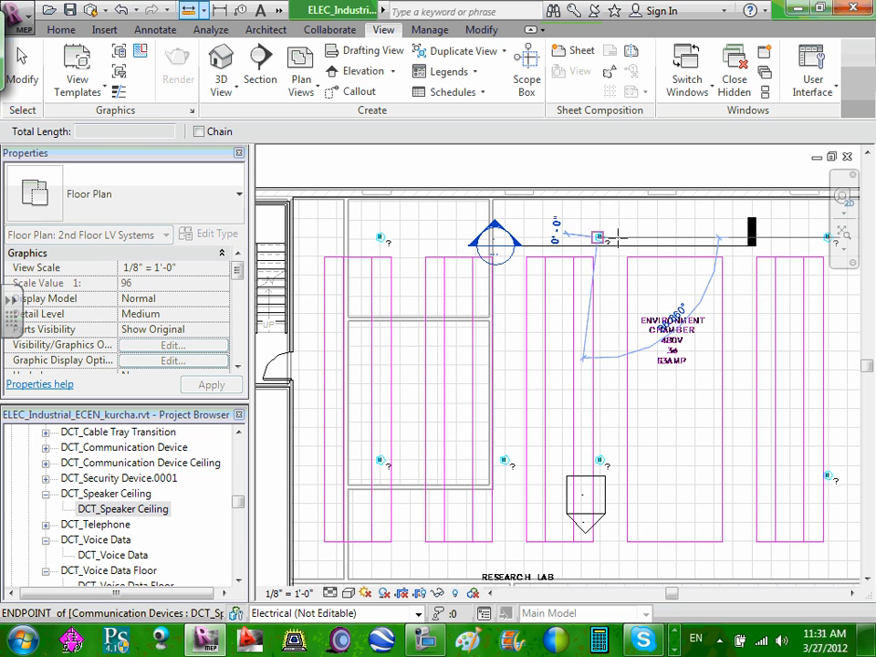
pyautogui.click(762, 239)
pyautogui.scroll(-2, 762, 239)
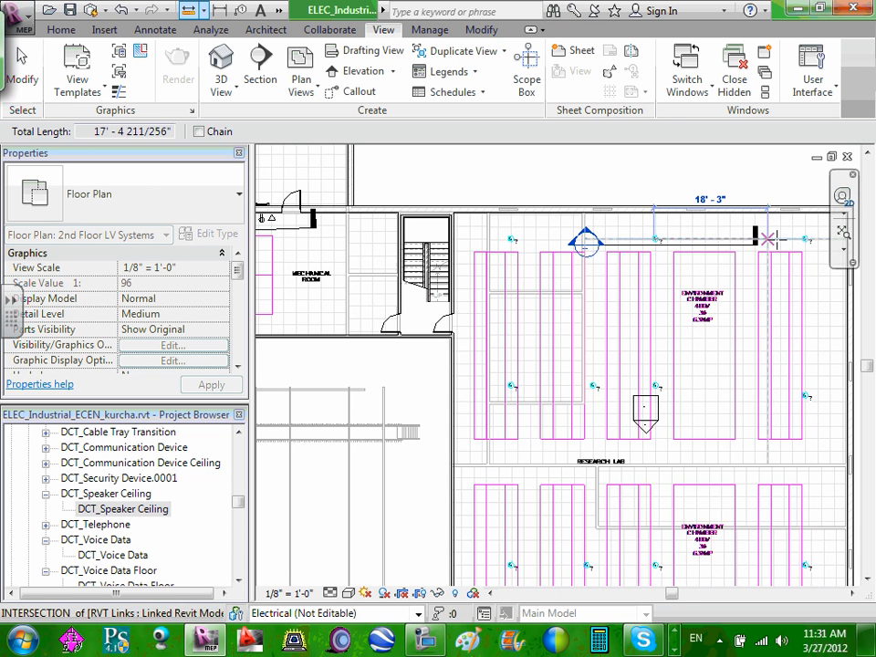
pyautogui.moveTo(769, 240); pyautogui.dragTo(626, 255, button='middle')
pyautogui.scroll(3, 656, 248)
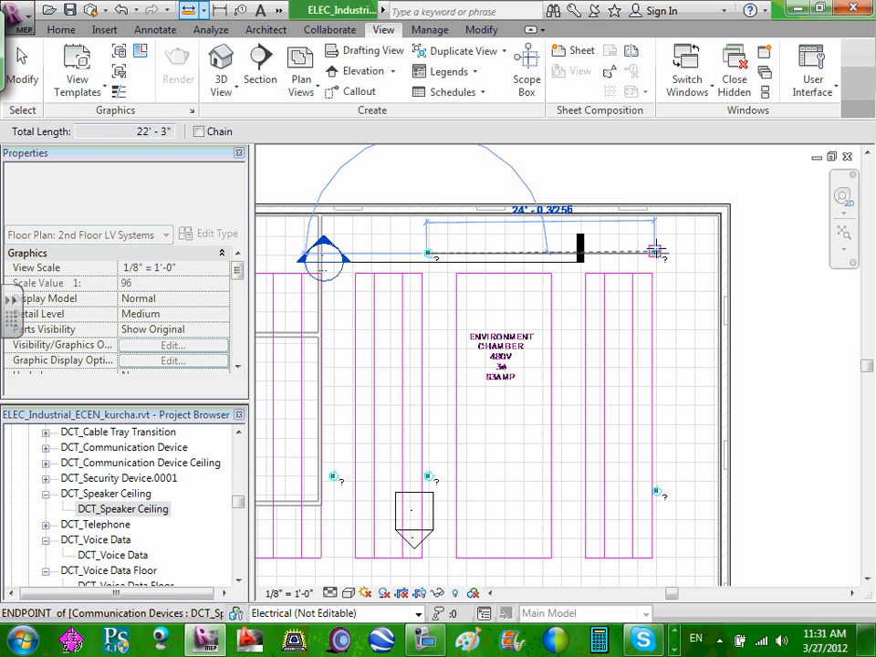
pyautogui.click(655, 250)
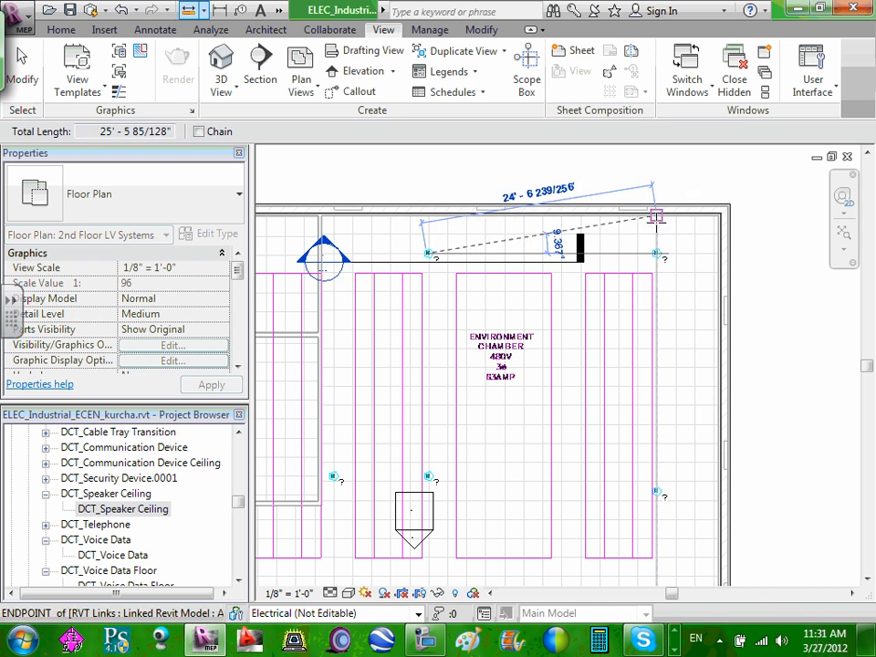
pyautogui.press('Escape')
pyautogui.press('Escape')
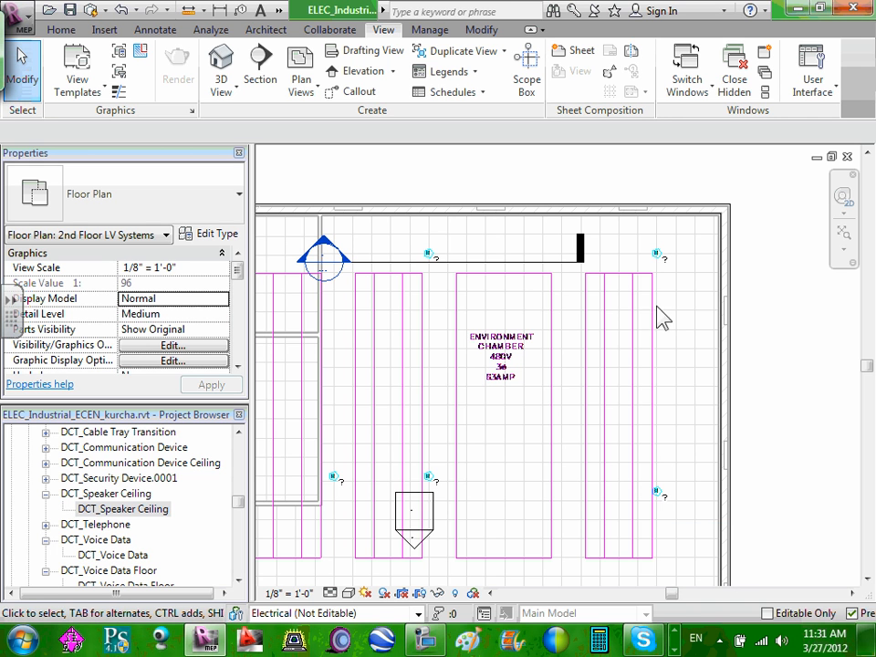
# - Set the Mark of the easternmost ceiling speaker in the upper lab's northernmost row to S
pyautogui.scroll(2, 657, 255)
pyautogui.scroll(3, 659, 259)
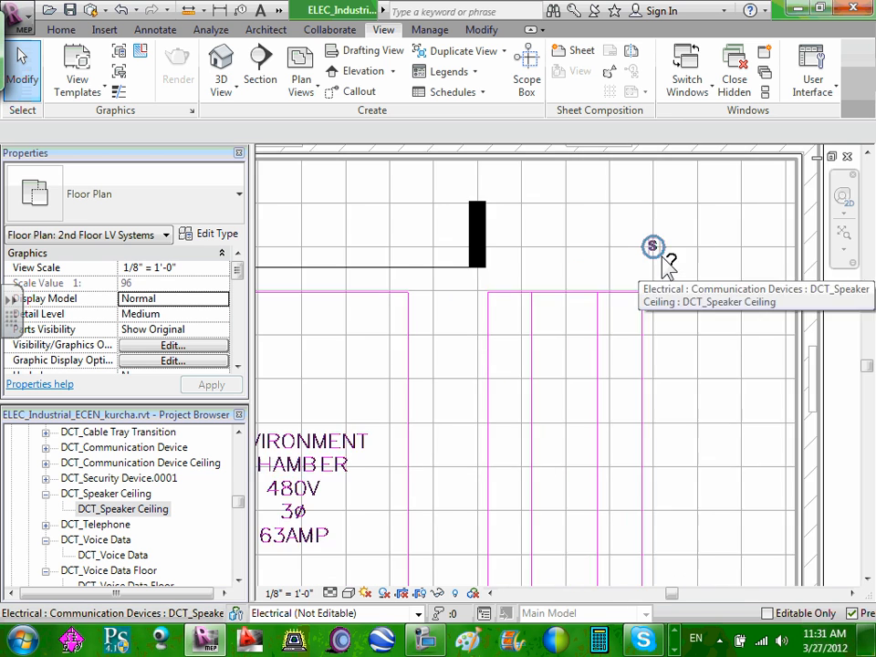
pyautogui.click(651, 245)
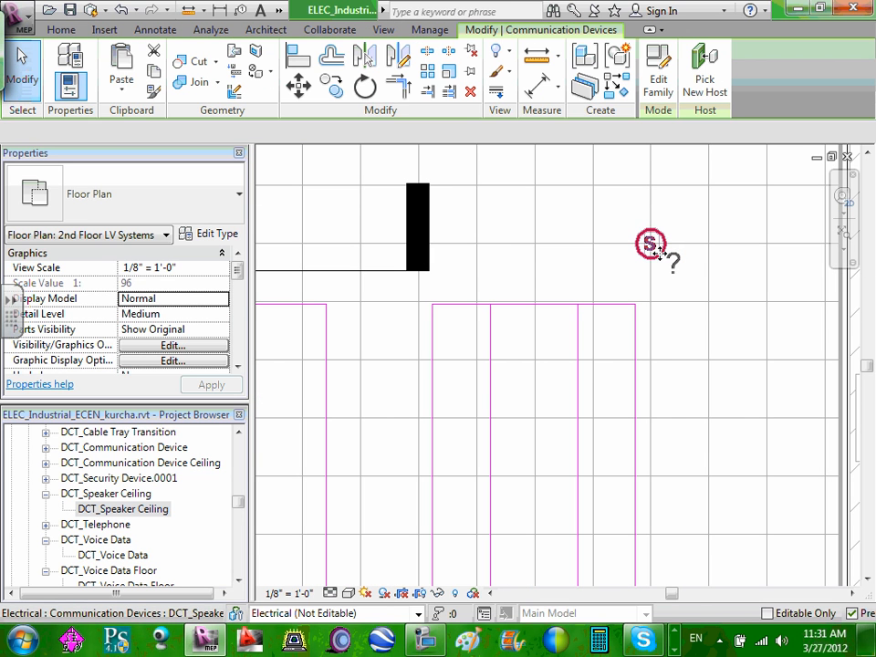
pyautogui.moveTo(236, 284); pyautogui.dragTo(236, 335)
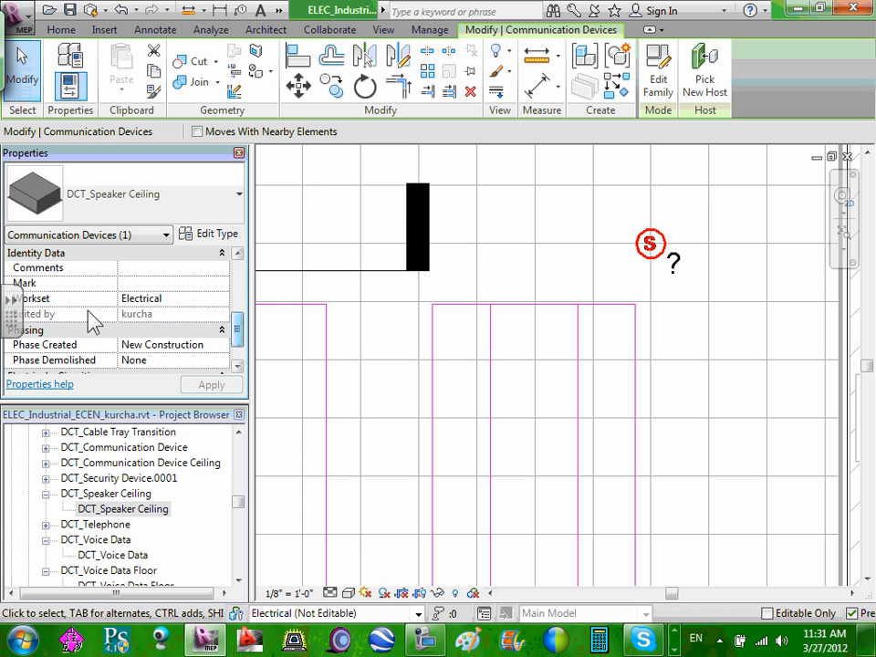
pyautogui.click(140, 283)
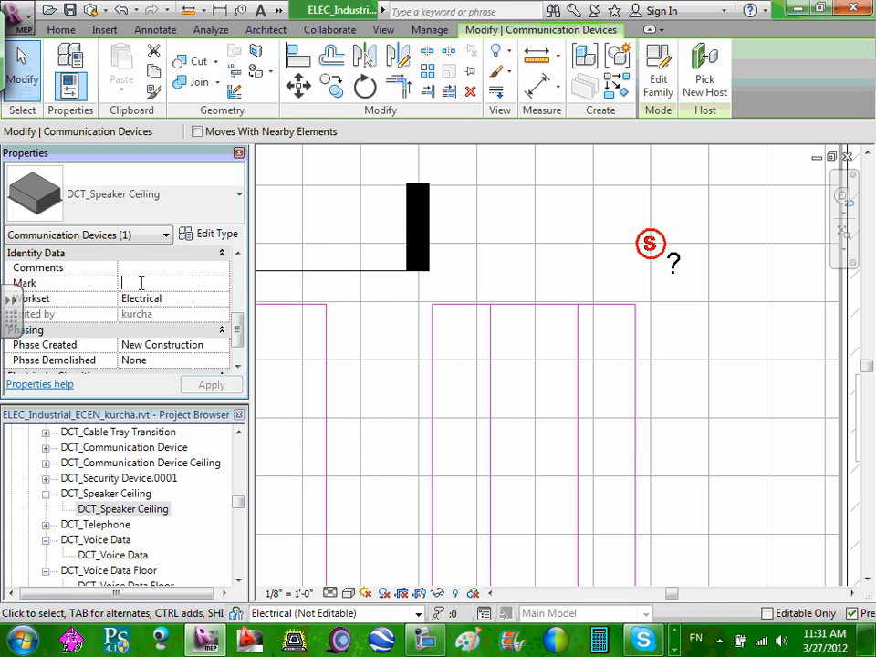
pyautogui.write('S')
pyautogui.click(181, 268)
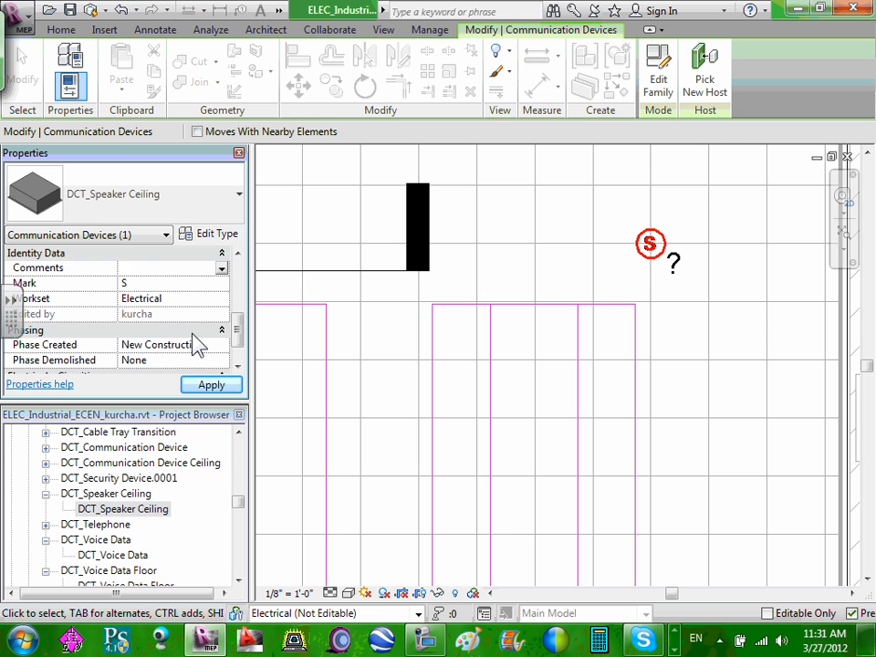
pyautogui.click(210, 386)
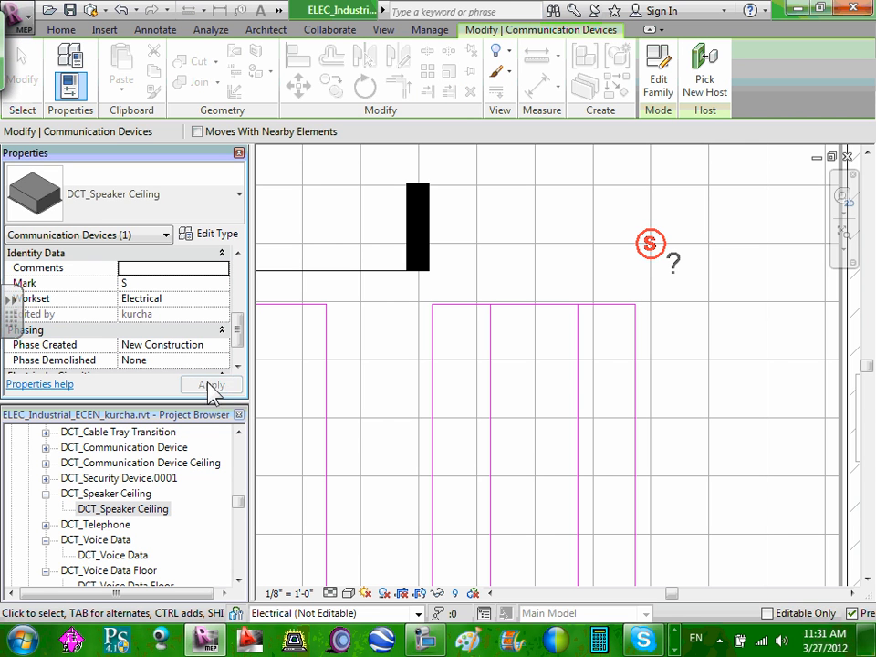
pyautogui.click(668, 337)
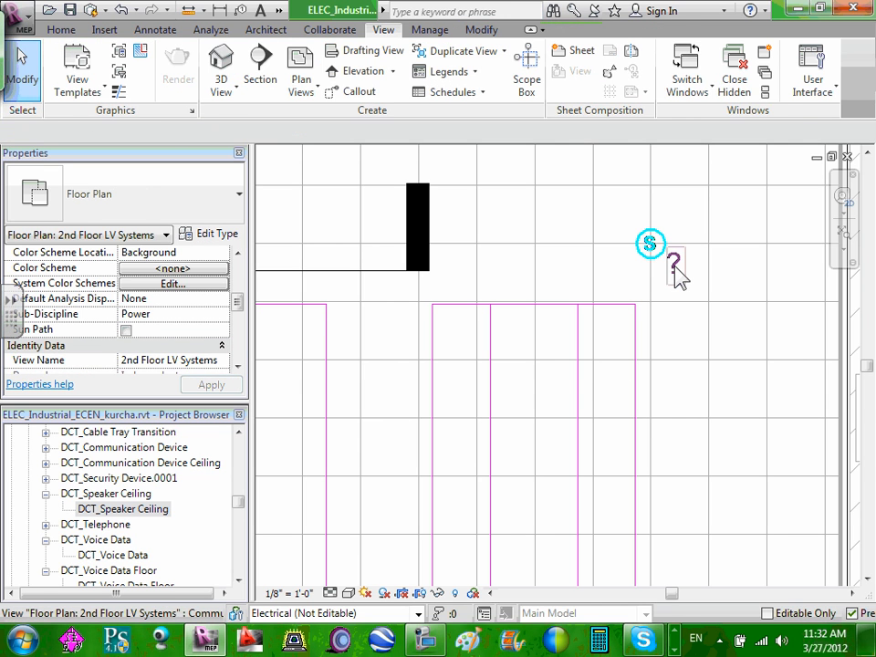
# - Open the speaker tag's family, review its label parameters, and close the family without changing the label
pyautogui.click(676, 277)
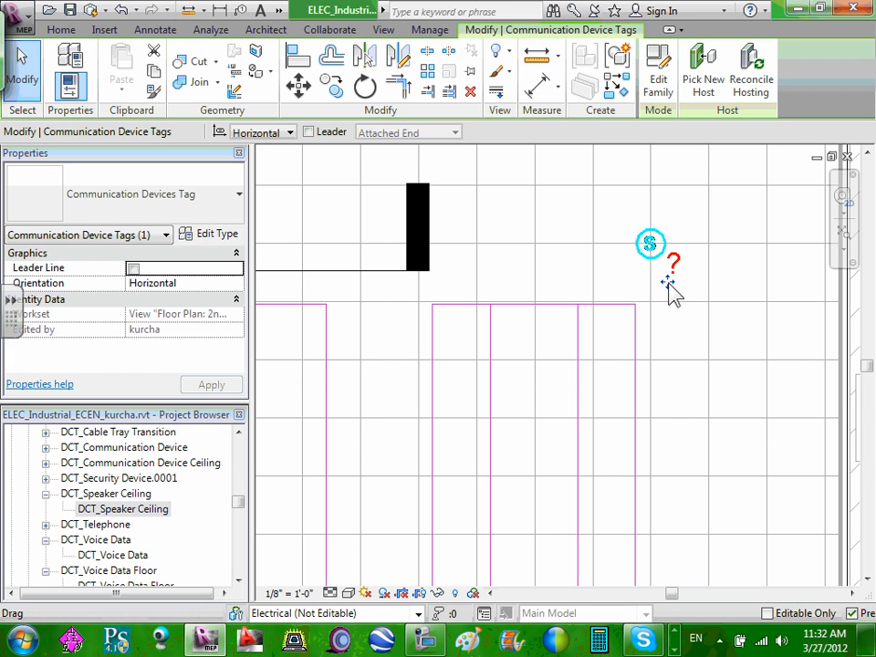
pyautogui.click(659, 84)
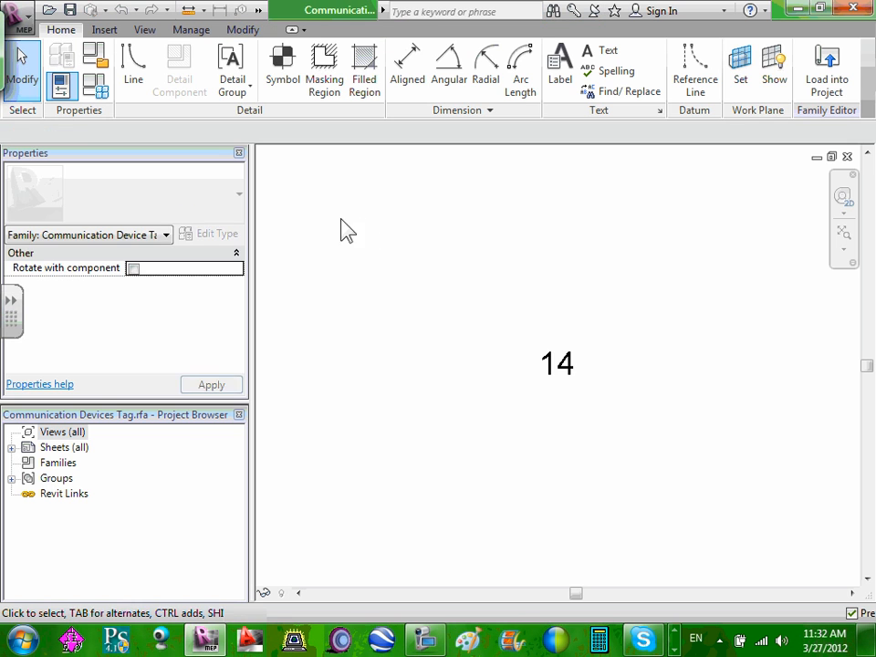
pyautogui.click(565, 366)
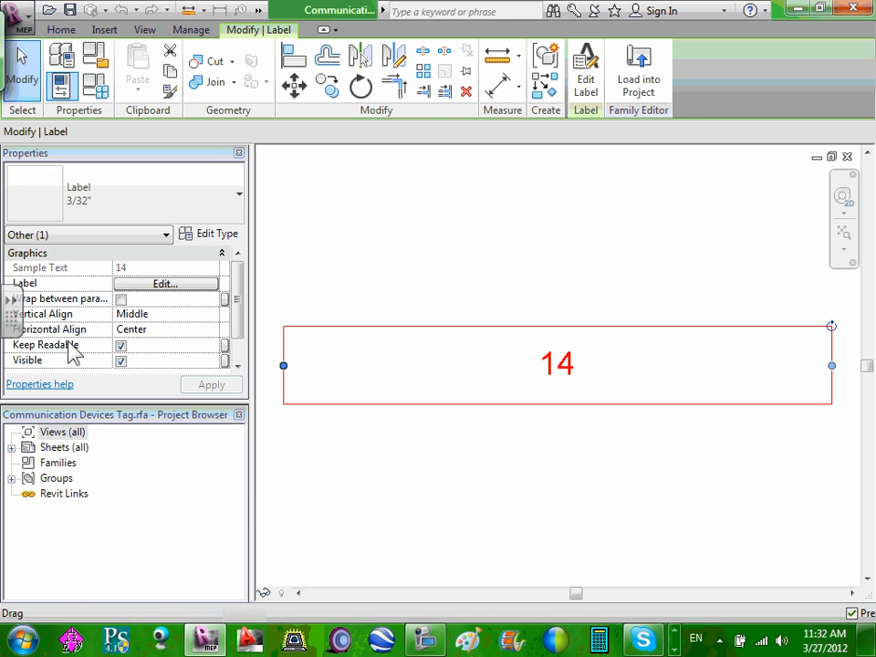
pyautogui.click(180, 286)
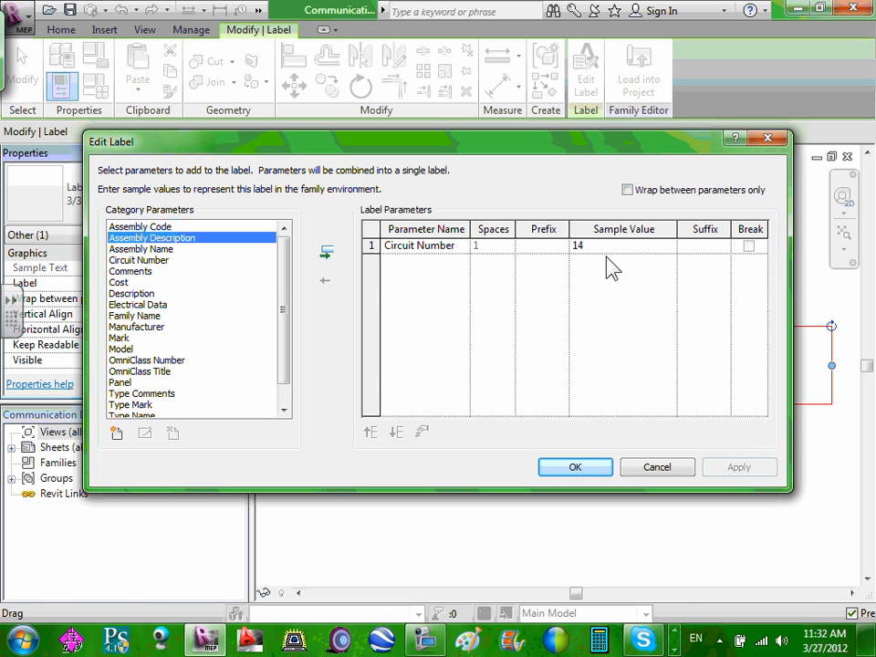
pyautogui.moveTo(289, 279)
pyautogui.mouseDown()
pyautogui.moveTo(288, 316)
pyautogui.moveTo(286, 276)
pyautogui.mouseUp()
pyautogui.click(657, 469)
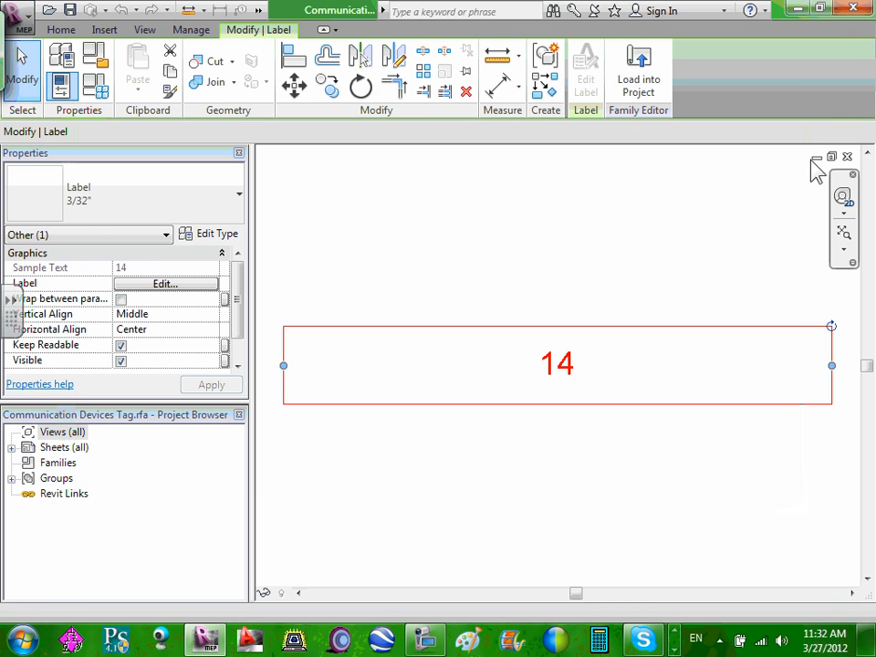
pyautogui.click(847, 157)
pyautogui.click(504, 332)
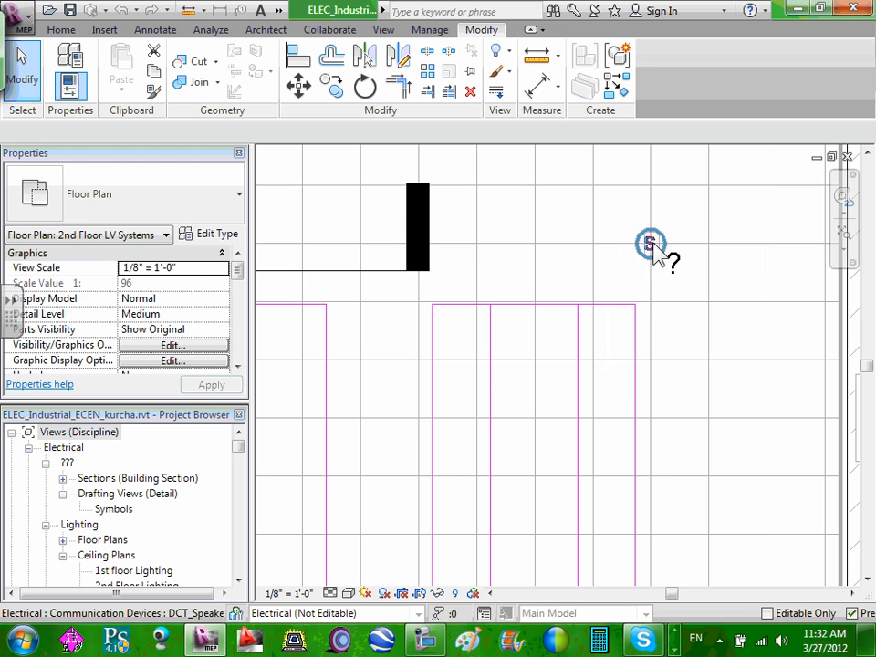
# - Delete the question-mark tag beside the easternmost ceiling speaker in the upper lab's northernmost row
pyautogui.click(673, 263)
pyautogui.press('Delete')
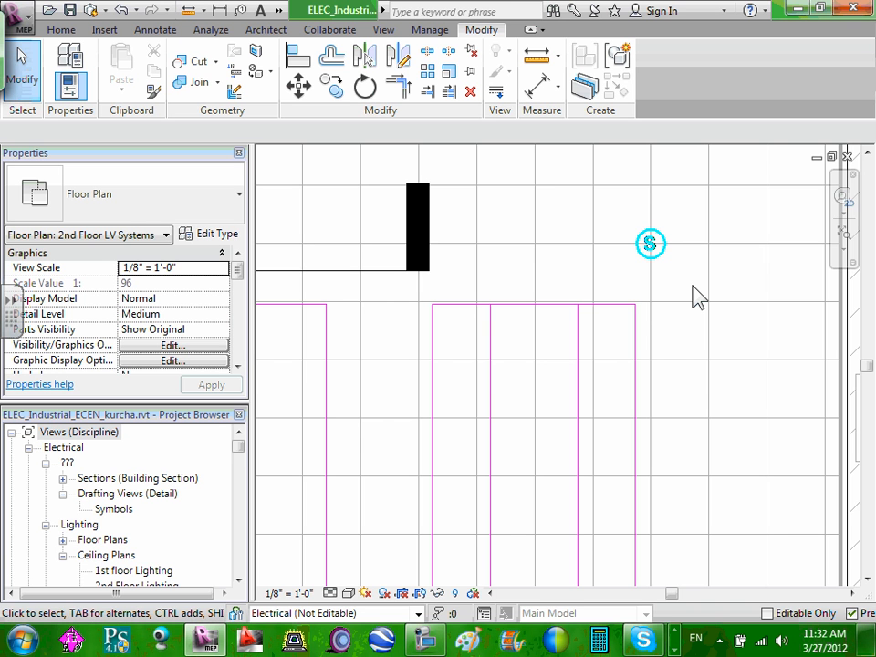
pyautogui.scroll(-4, 700, 376)
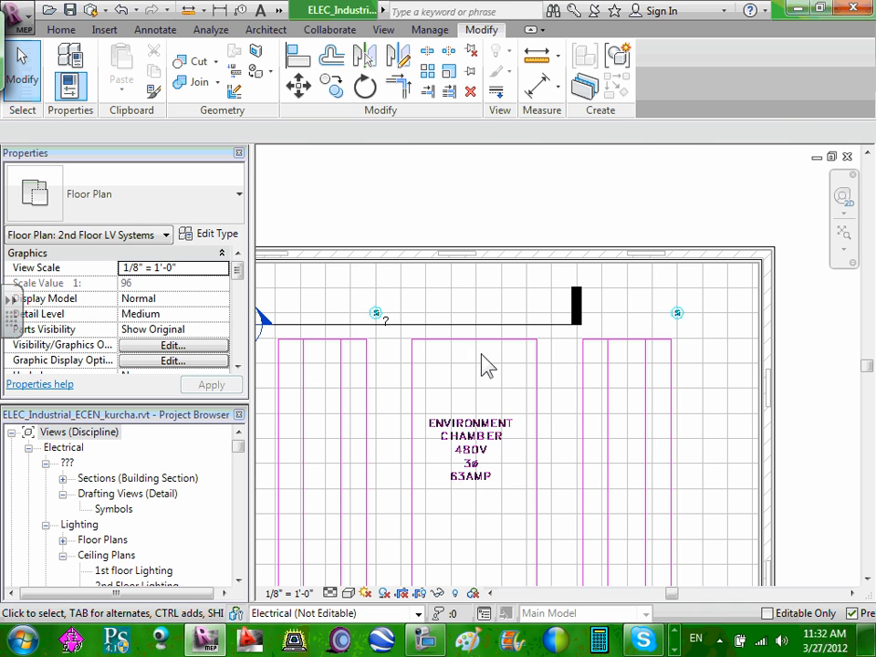
pyautogui.moveTo(553, 364); pyautogui.dragTo(641, 325, button='middle')
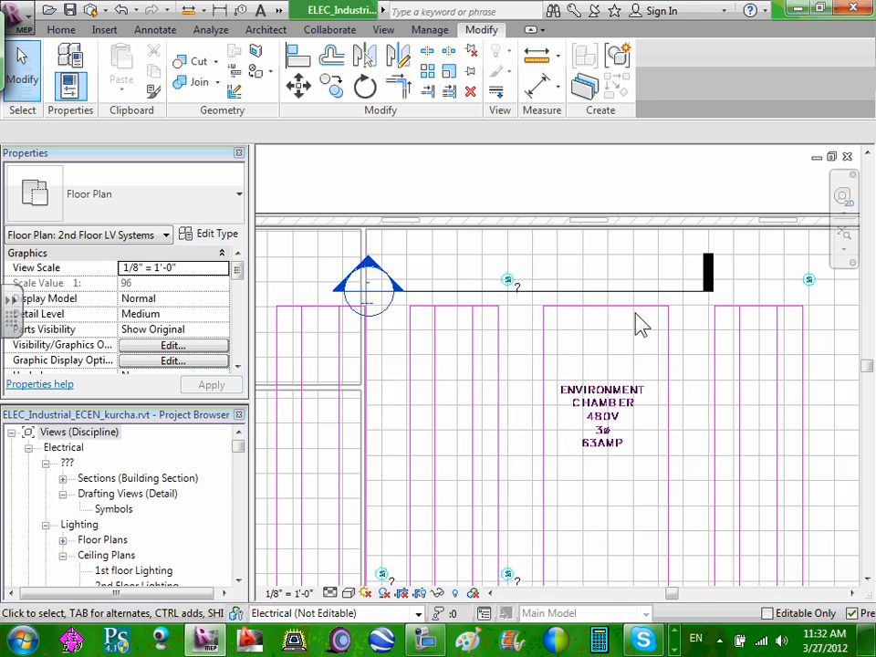
pyautogui.scroll(-2, 636, 310)
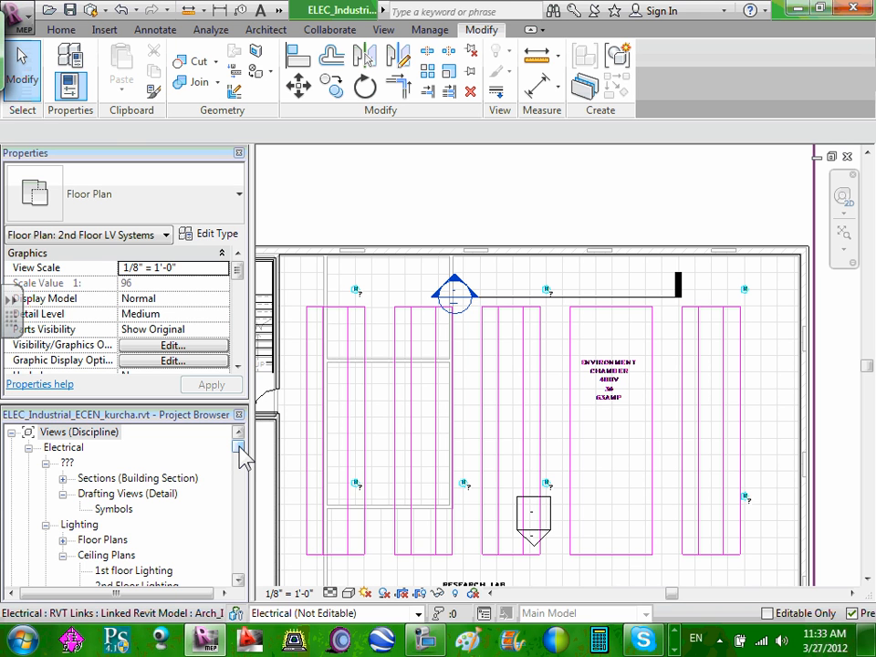
# - Preview the DCT_Voice Data Floor symbol near the north wall without placing it, and view the DCT_Speaker Ceiling type properties
pyautogui.click(238, 581)
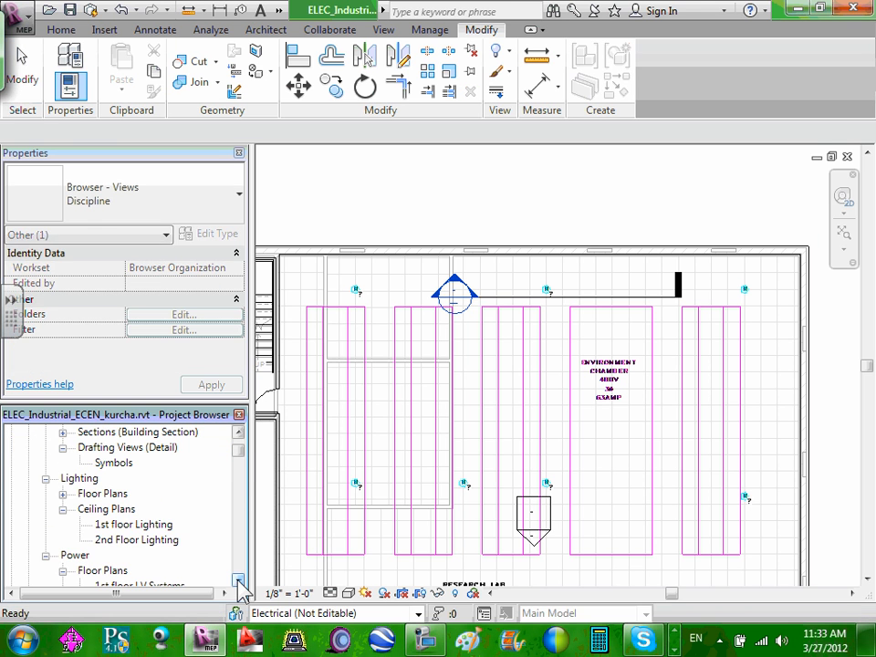
pyautogui.moveTo(238, 454); pyautogui.dragTo(239, 514)
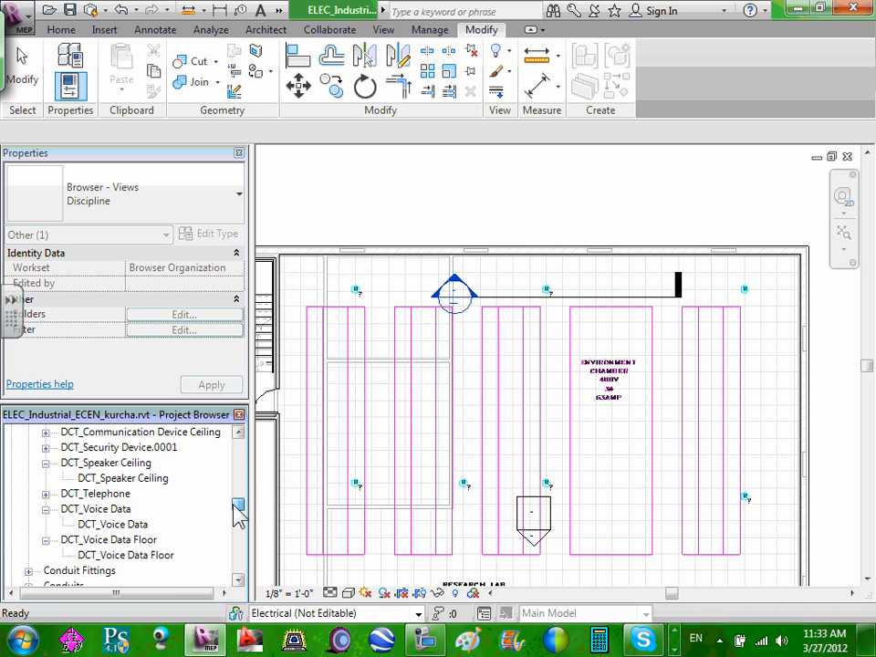
pyautogui.click(151, 556)
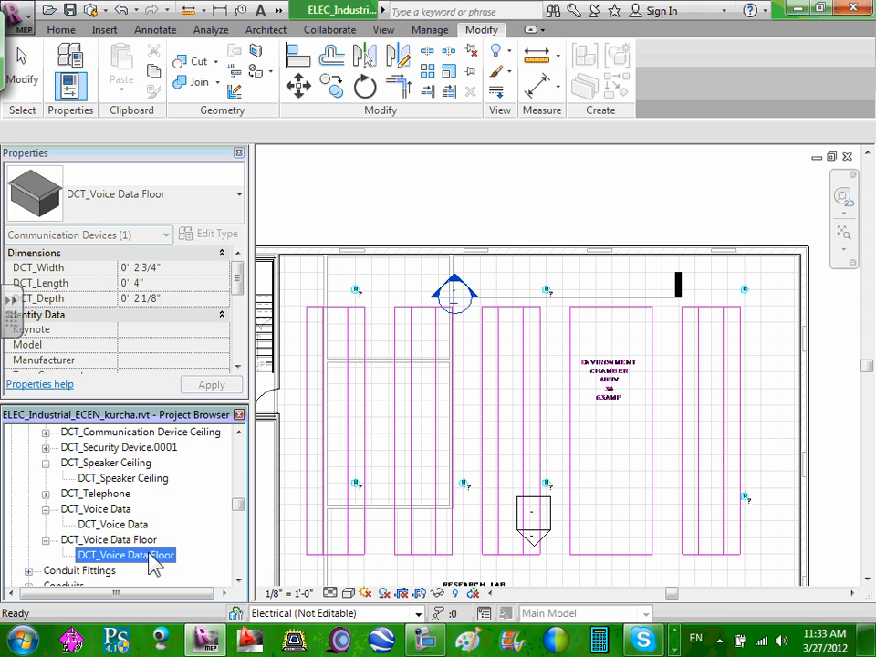
pyautogui.moveTo(151, 554); pyautogui.dragTo(545, 245)
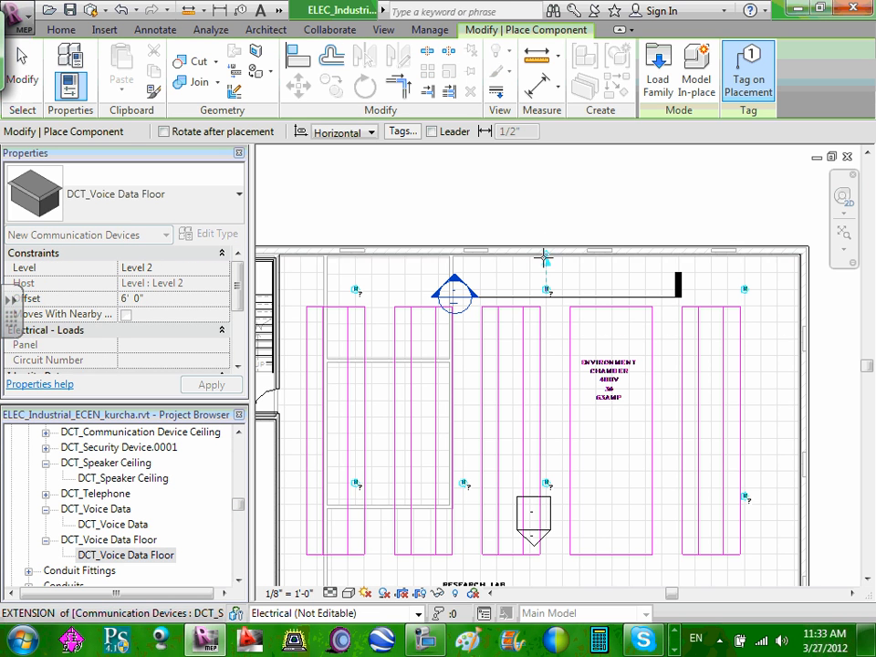
pyautogui.scroll(5, 545, 246)
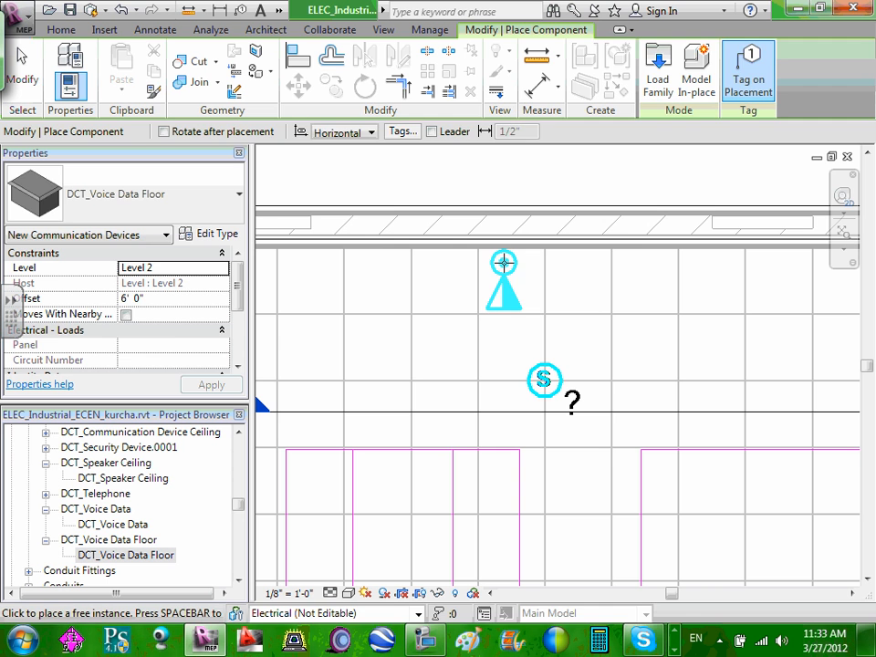
pyautogui.press('Escape')
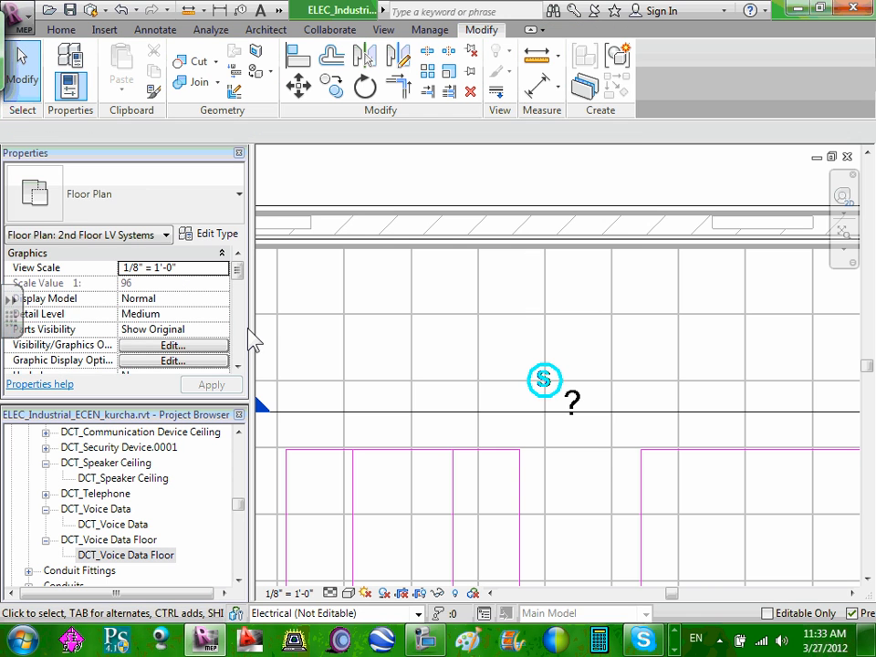
pyautogui.doubleClick(121, 479)
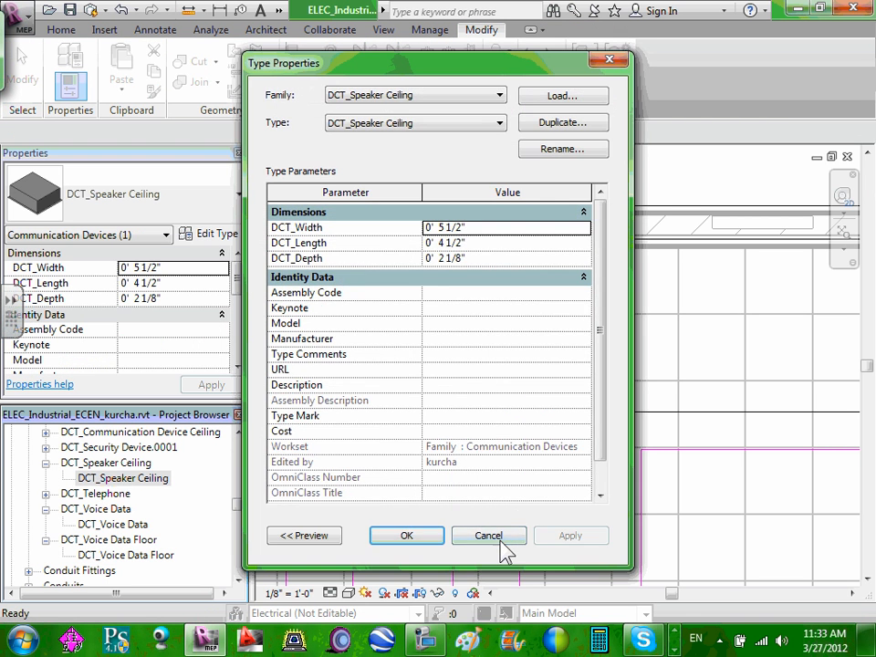
pyautogui.click(486, 526)
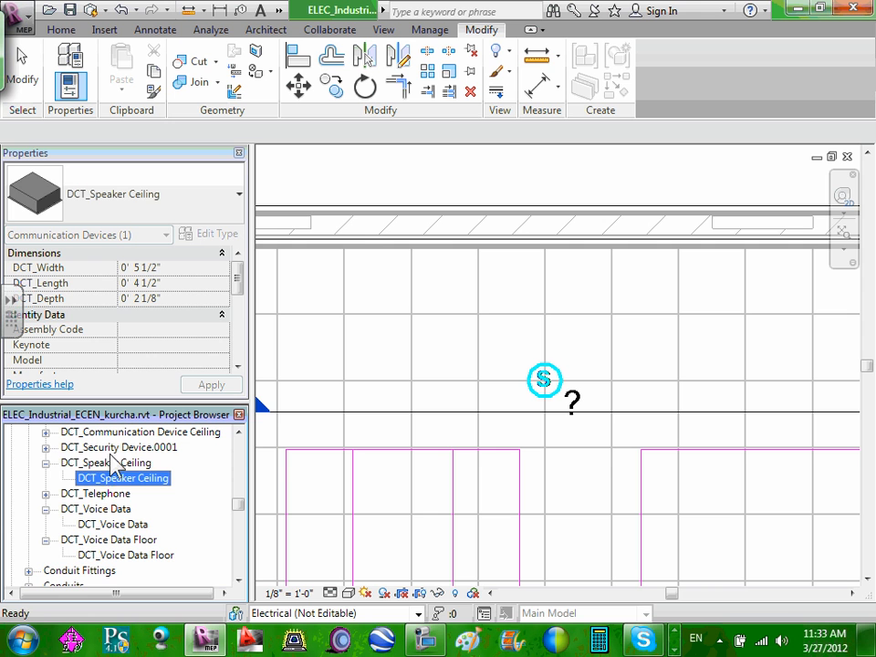
# - Preview the DCT_Security Device.0001 communication device symbol near the north wall without placing it
pyautogui.click(46, 447)
pyautogui.click(155, 464)
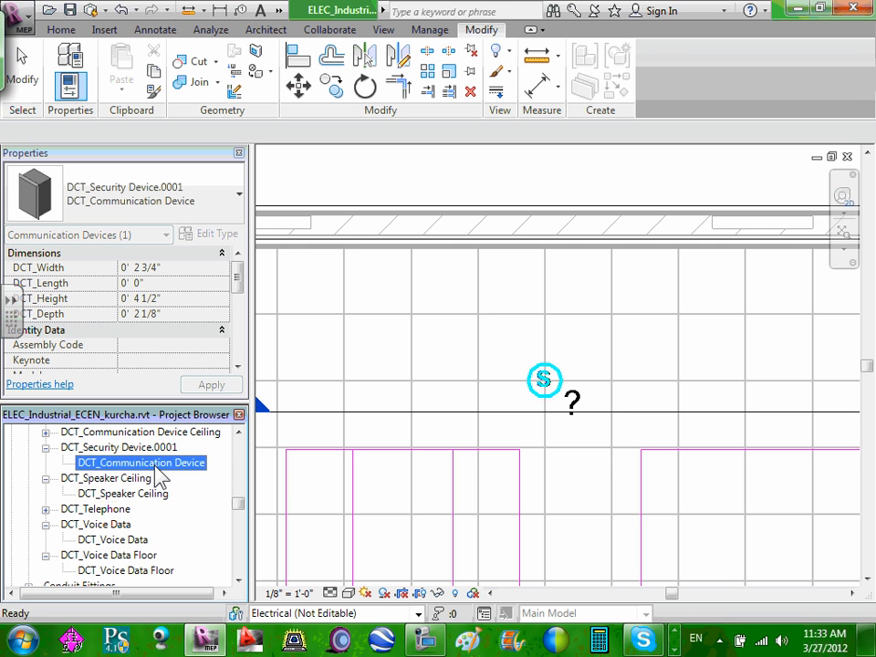
pyautogui.moveTo(155, 463); pyautogui.dragTo(426, 348)
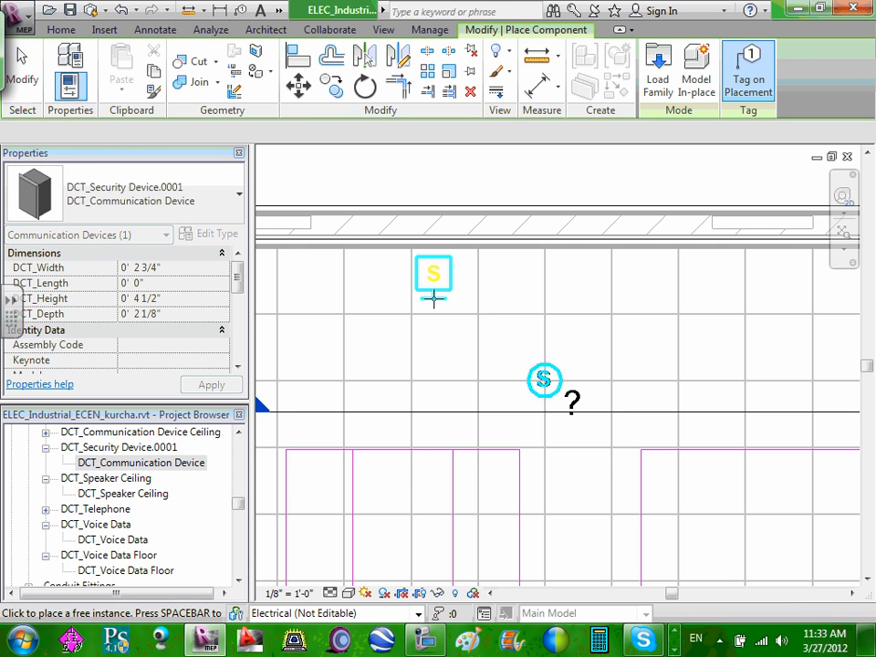
pyautogui.scroll(3, 438, 301)
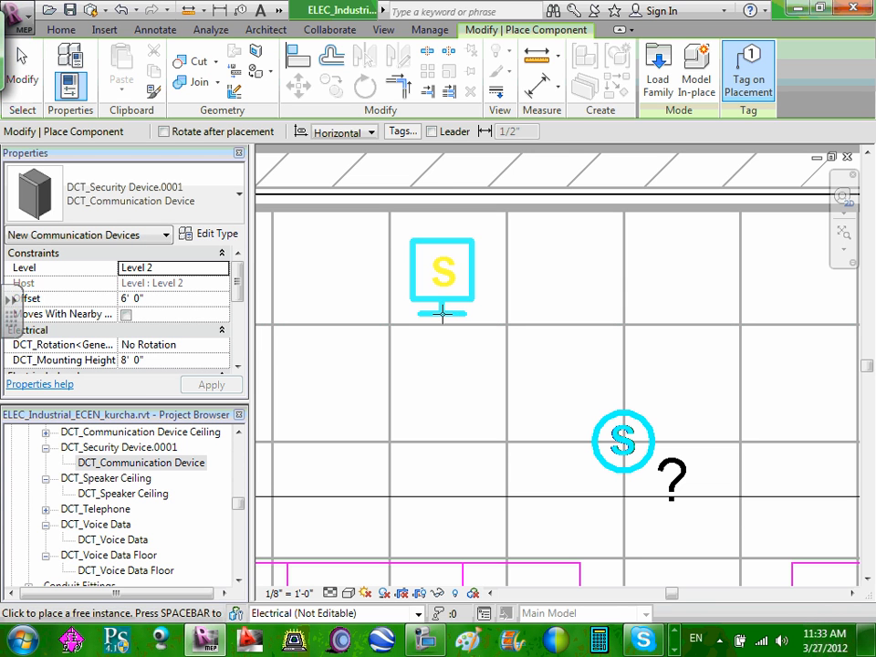
pyautogui.press('Escape')
pyautogui.press('Escape')
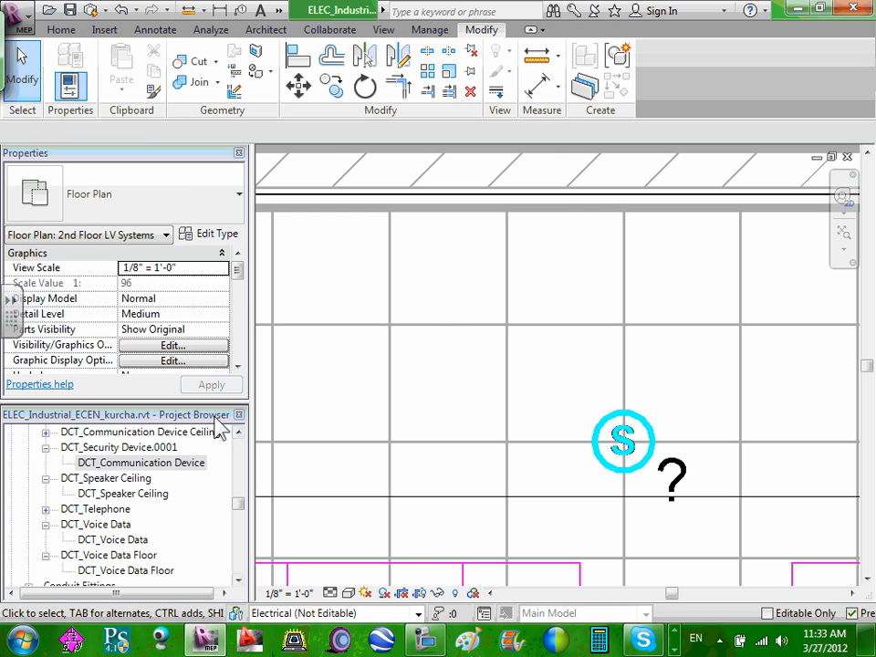
# - Preview the DCT_Communication Device Ceiling symbol near the north wall without placing it
pyautogui.click(46, 433)
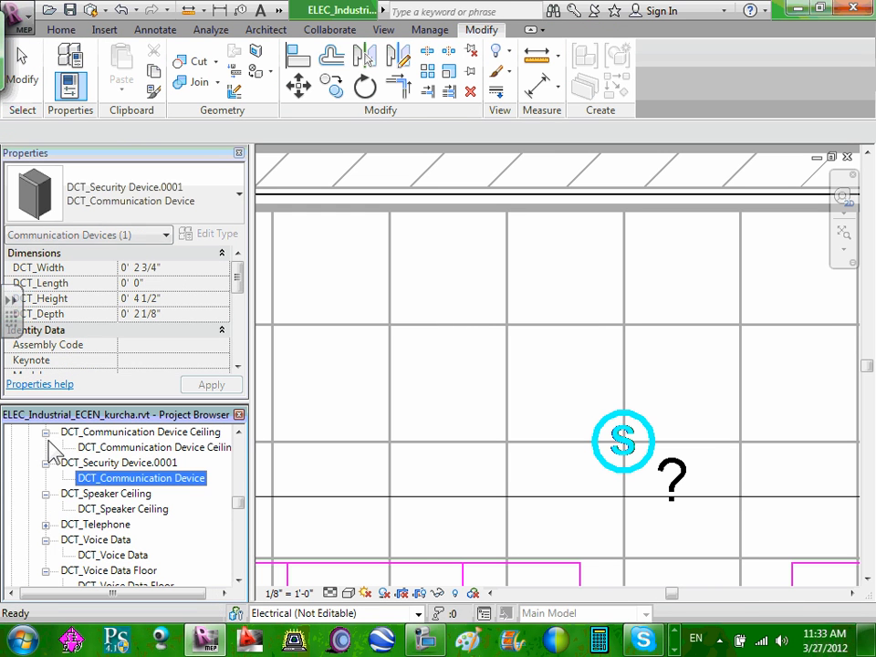
pyautogui.click(130, 448)
pyautogui.moveTo(129, 453); pyautogui.dragTo(454, 279)
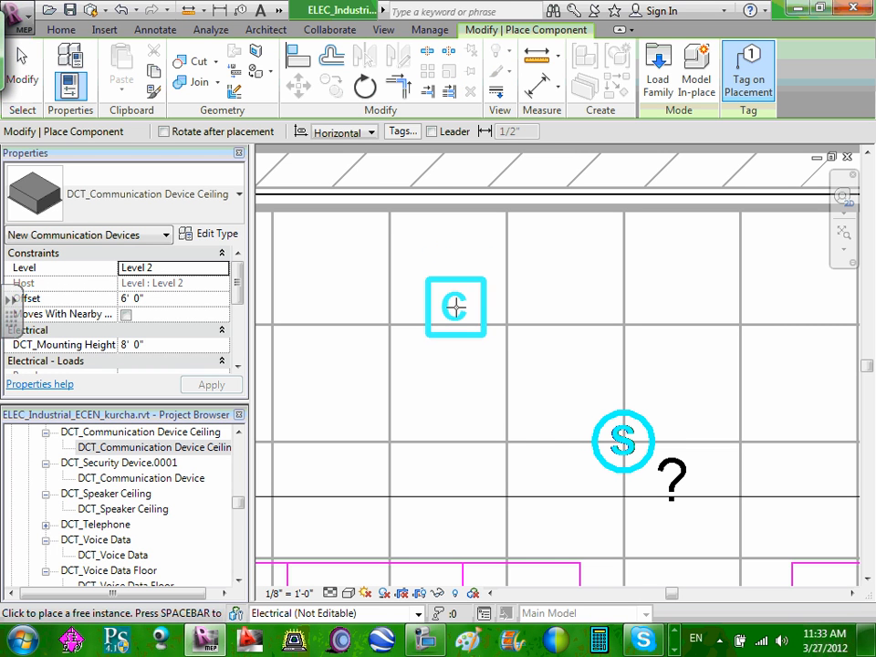
pyautogui.click(411, 318)
pyautogui.press('Escape')
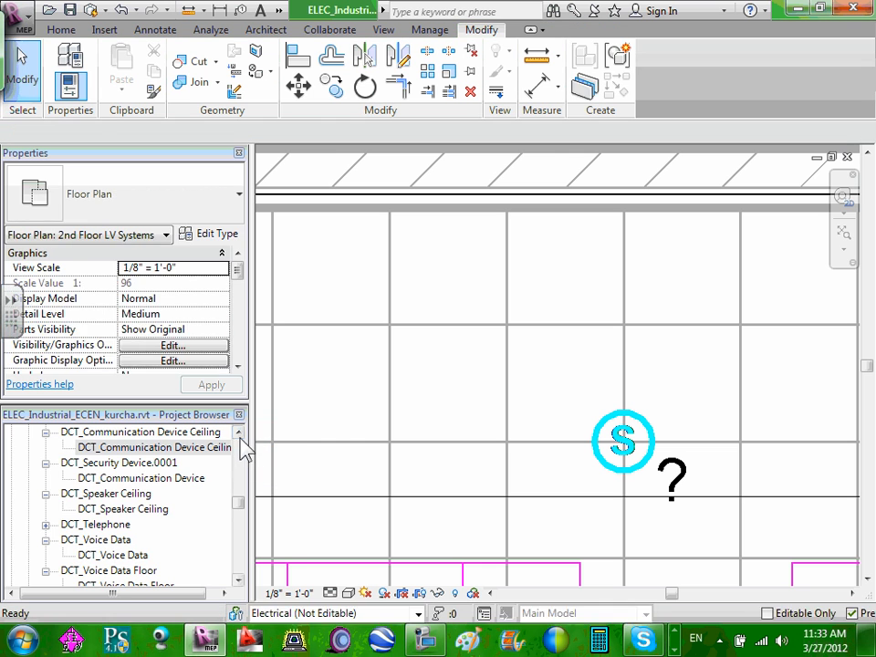
# - Place a DCT_Communication Device on the break room's north wall, between the double door and the refrigerator
pyautogui.click(238, 432)
pyautogui.click(238, 433)
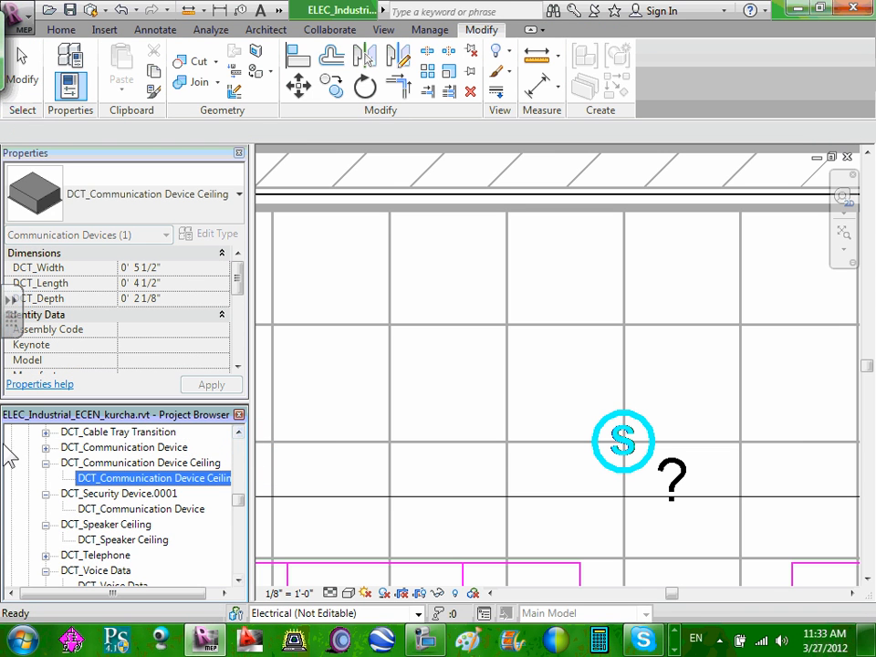
pyautogui.click(46, 448)
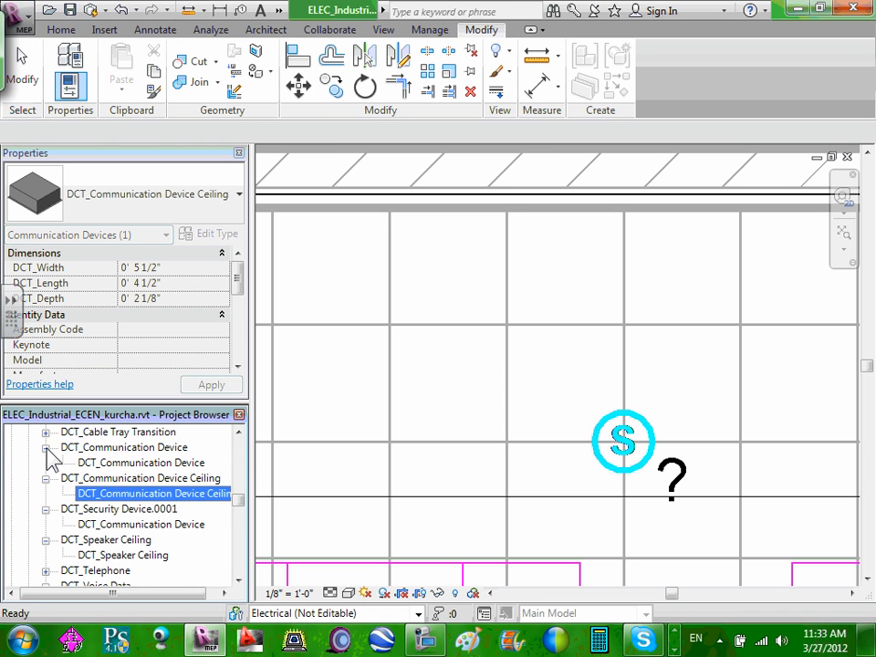
pyautogui.click(117, 464)
pyautogui.moveTo(118, 471); pyautogui.dragTo(453, 293)
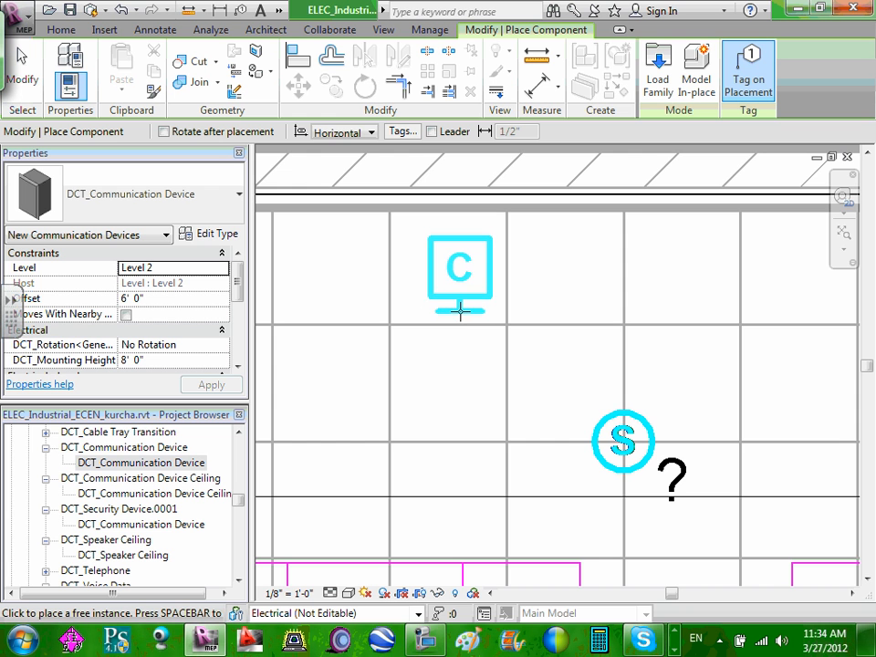
pyautogui.scroll(-5, 461, 312)
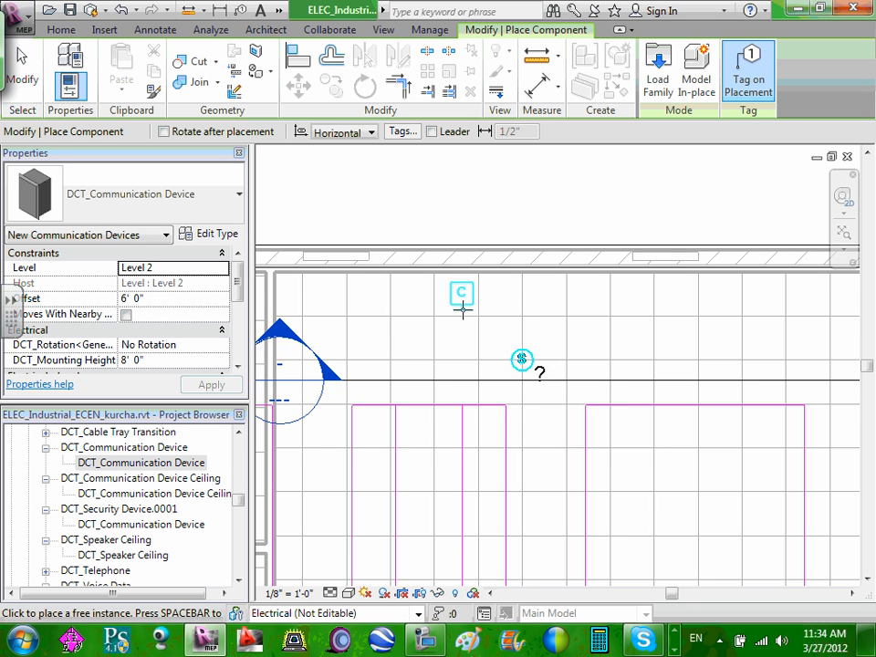
pyautogui.scroll(-3, 475, 356)
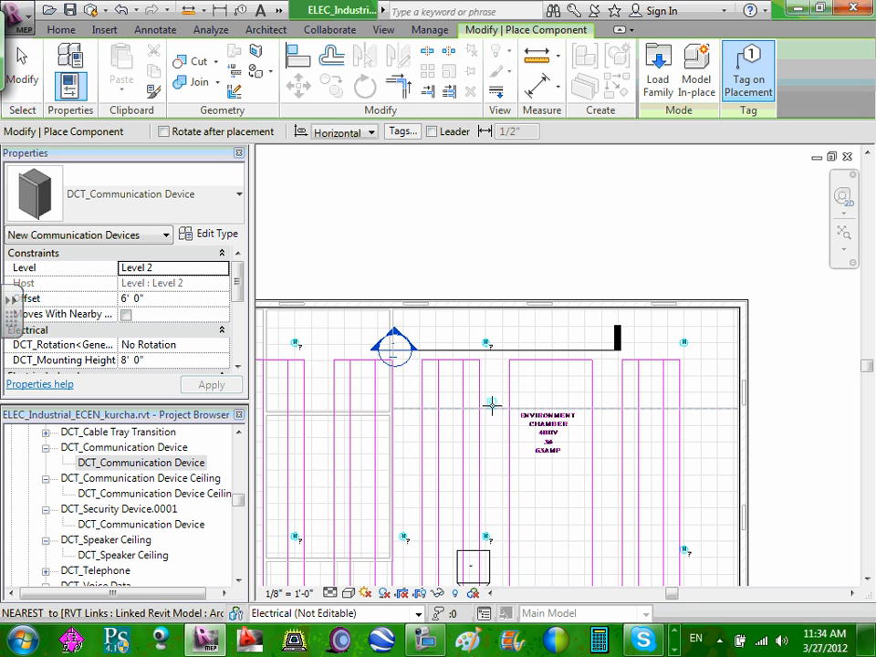
pyautogui.moveTo(491, 407); pyautogui.dragTo(535, 264, button='middle')
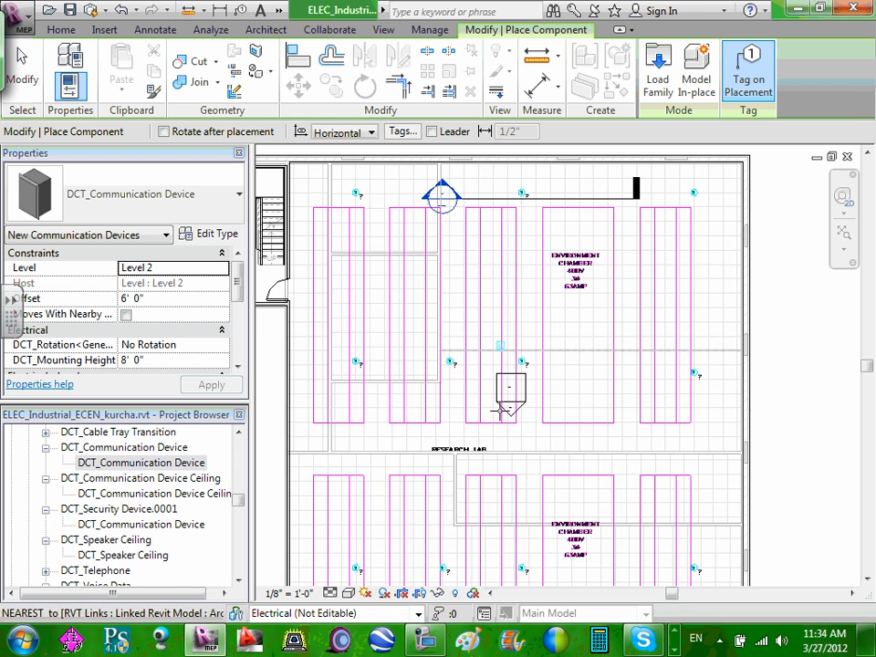
pyautogui.scroll(-2, 503, 415)
pyautogui.moveTo(508, 446); pyautogui.dragTo(498, 359, button='middle')
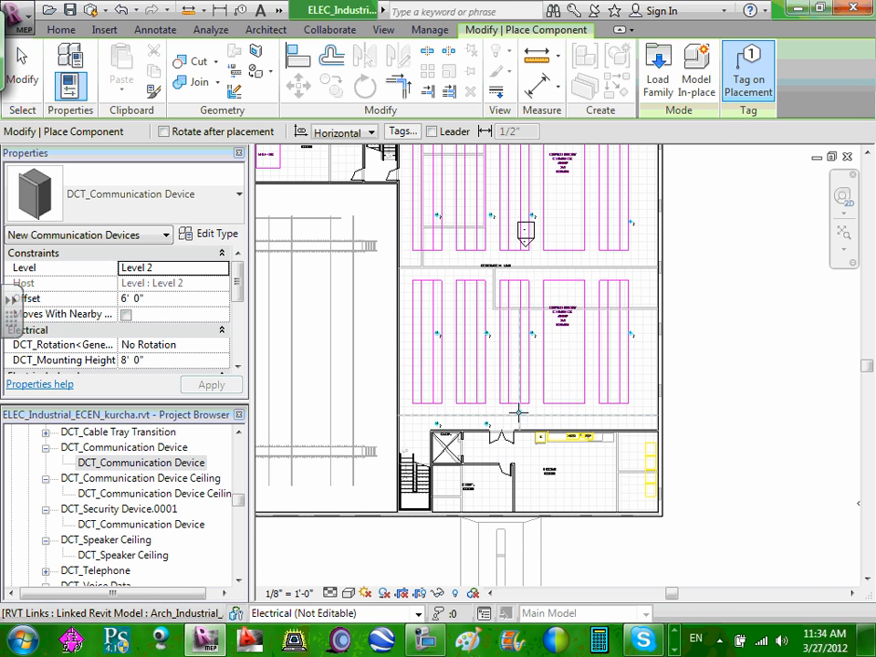
pyautogui.scroll(2, 537, 418)
pyautogui.scroll(2, 536, 418)
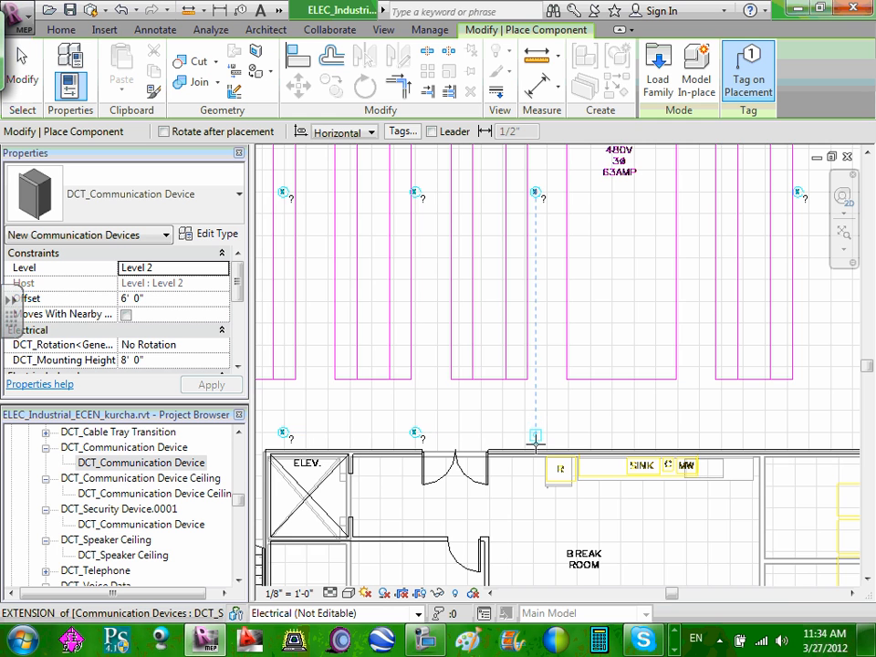
pyautogui.scroll(1, 536, 444)
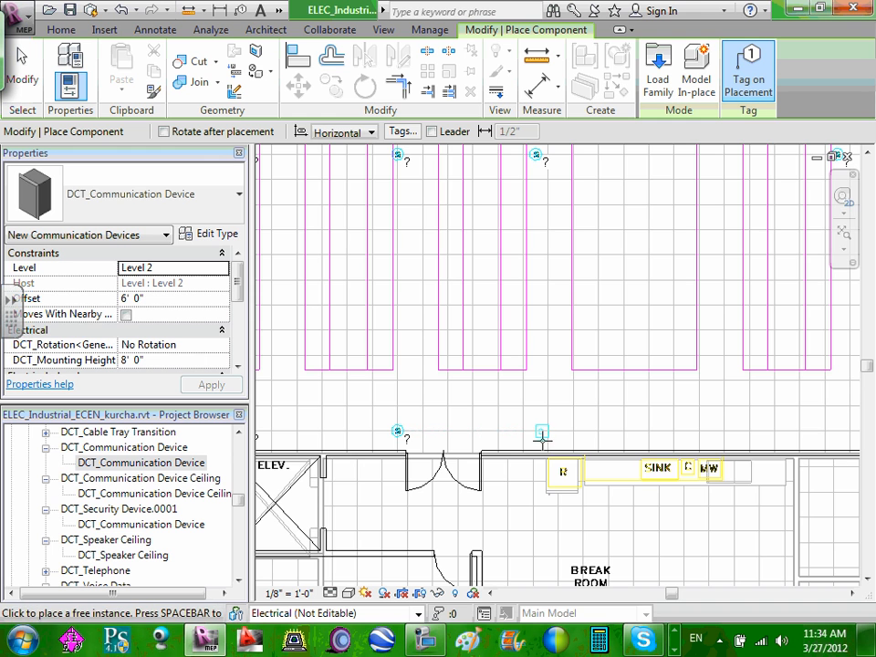
pyautogui.scroll(4, 542, 441)
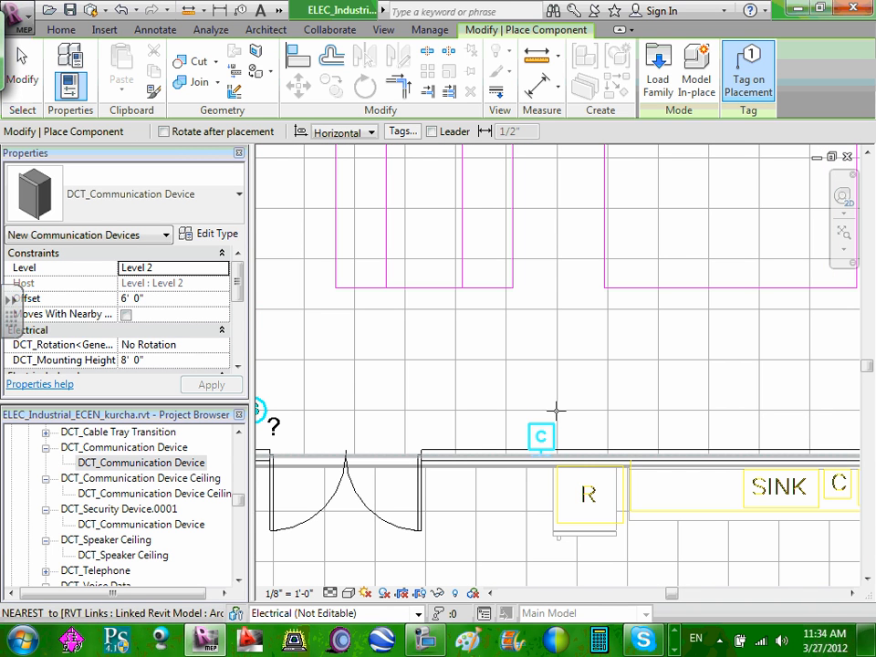
pyautogui.click(556, 412)
# - Place a second DCT_Communication Device on the west wall of the lower research lab, roughly in line with the middle speaker row
pyautogui.scroll(-3, 553, 333)
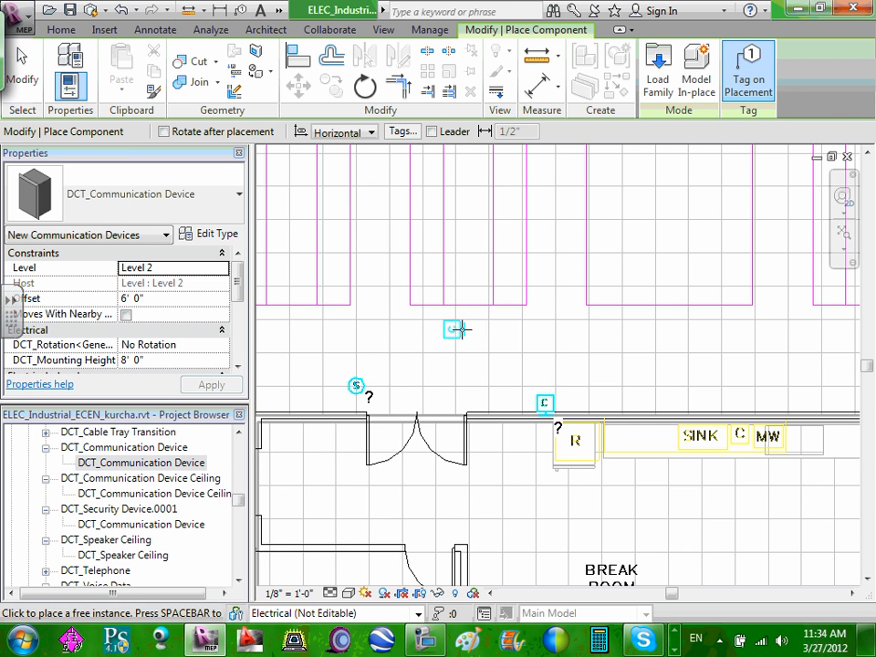
pyautogui.scroll(-3, 372, 323)
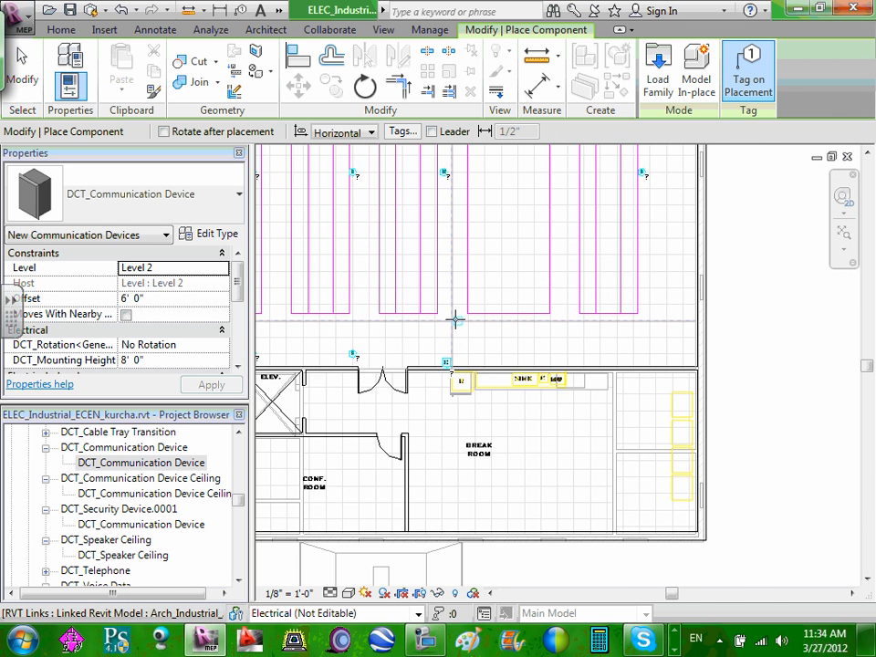
pyautogui.scroll(-2, 456, 318)
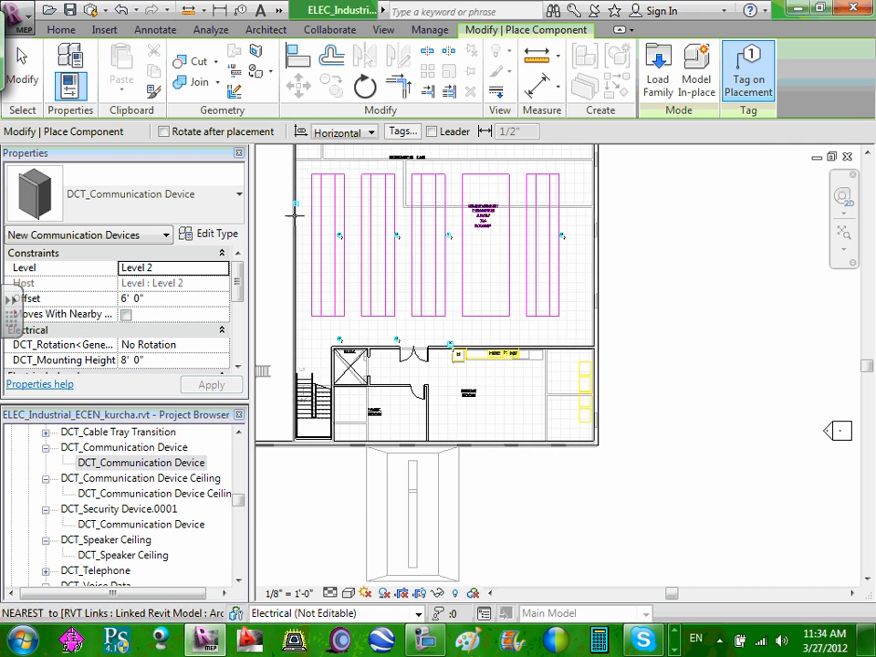
pyautogui.scroll(2, 294, 216)
pyautogui.scroll(3, 300, 256)
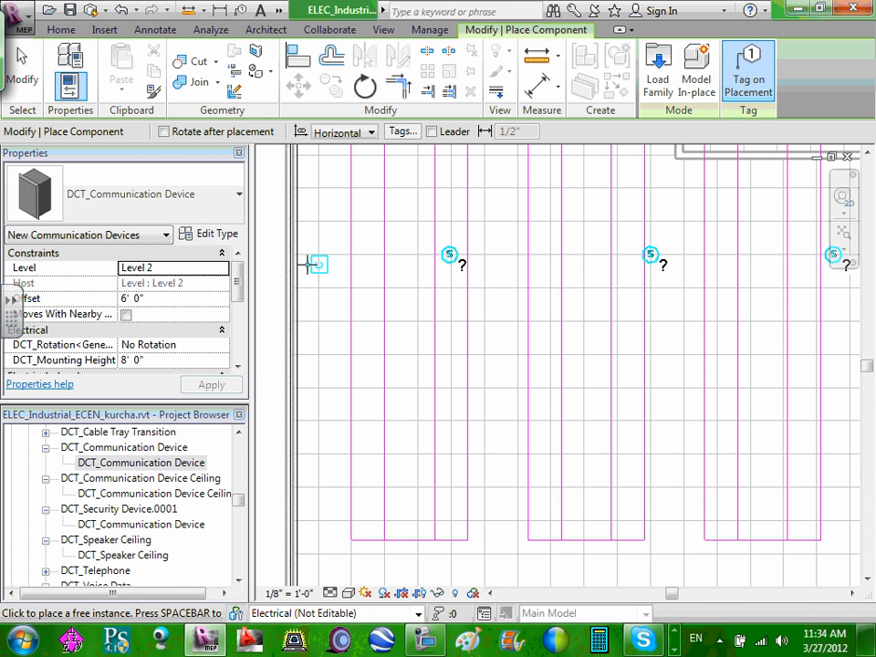
pyautogui.click(298, 263)
# - Examine the upper research lab's walls for possible communication device locations, and end the placement command without adding another device
pyautogui.scroll(-2, 382, 303)
pyautogui.scroll(-1, 435, 313)
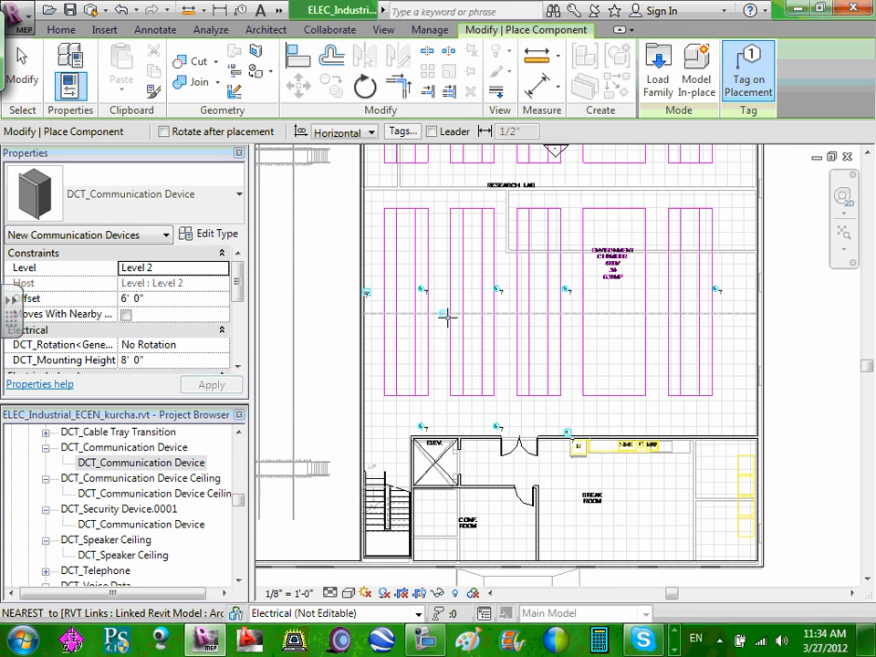
pyautogui.scroll(-1, 511, 315)
pyautogui.scroll(-2, 593, 264)
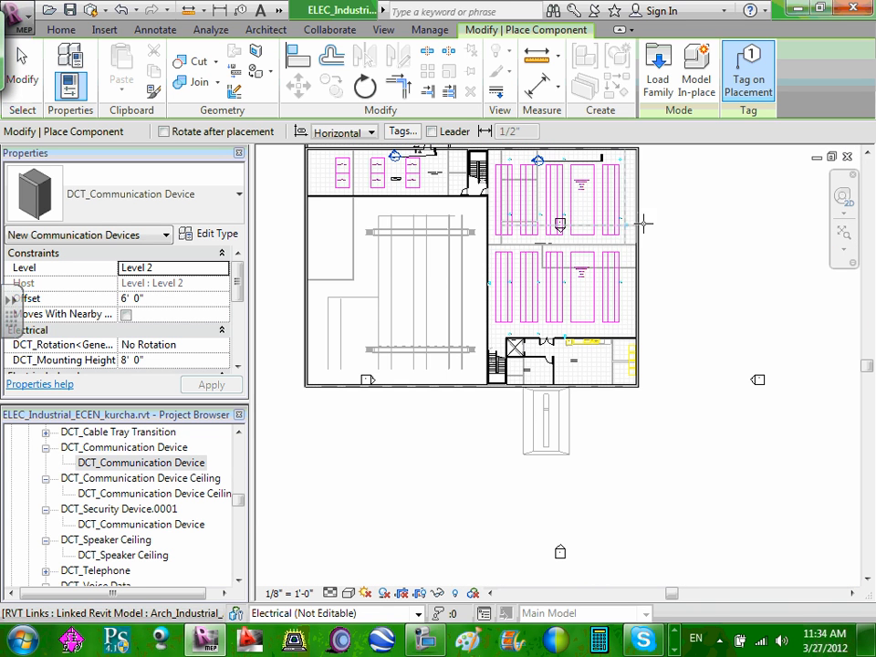
pyautogui.moveTo(685, 224); pyautogui.dragTo(687, 320, button='middle')
pyautogui.scroll(2, 560, 248)
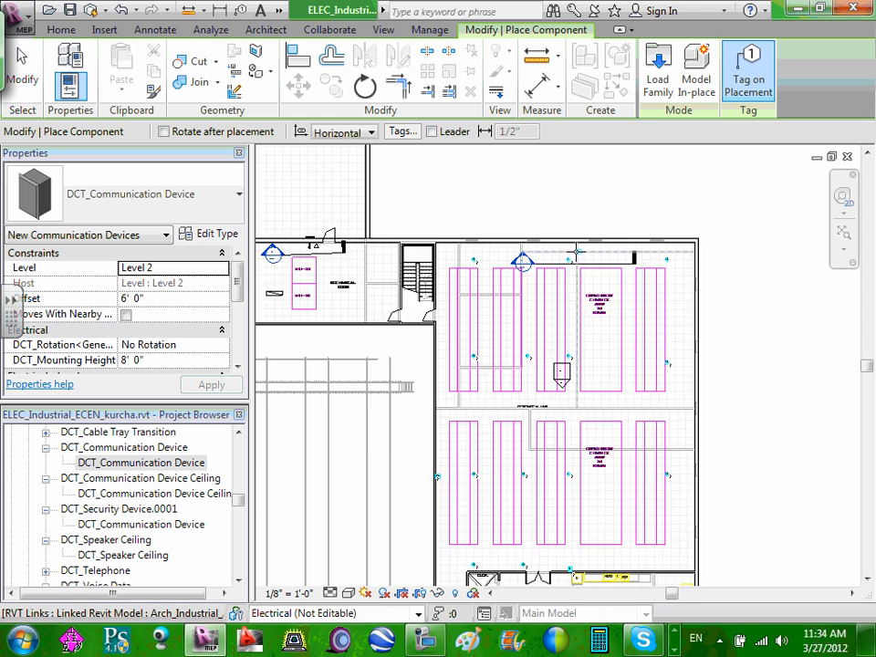
pyautogui.scroll(2, 576, 250)
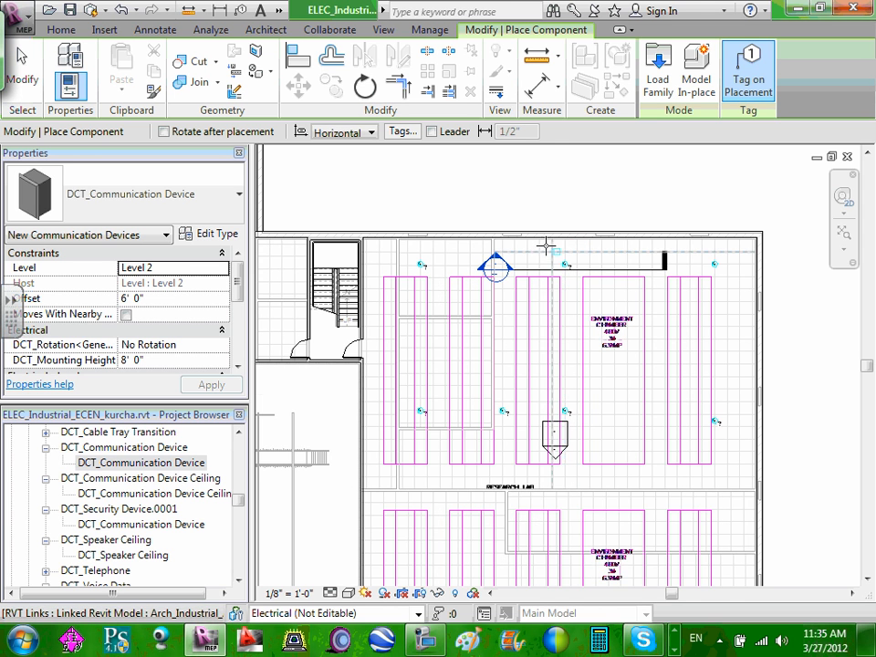
pyautogui.scroll(-1, 547, 244)
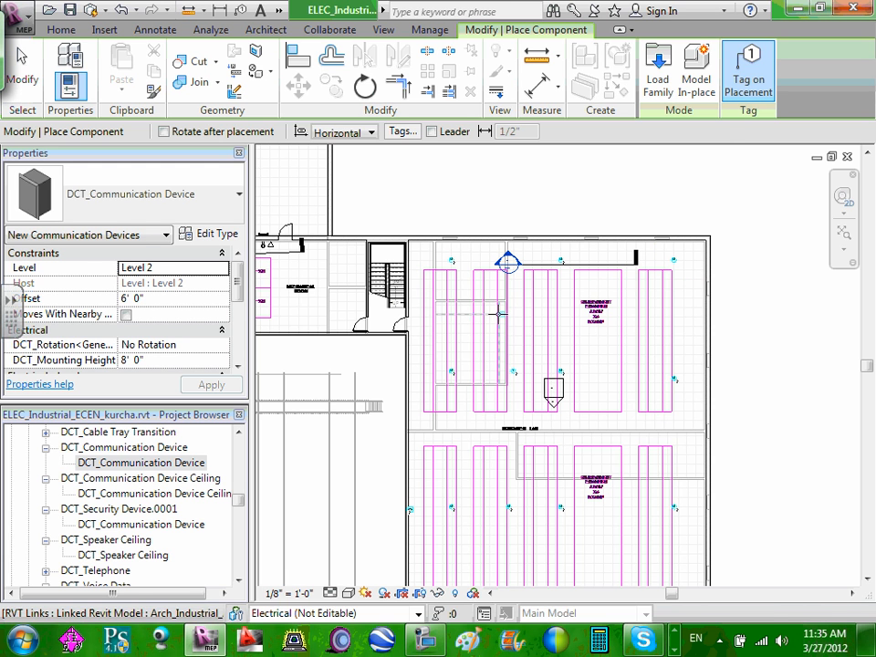
pyautogui.press('Escape')
# - Select the question-mark tag overlapping the communication device on the lower lab's west wall to inspect it
pyautogui.scroll(1, 539, 276)
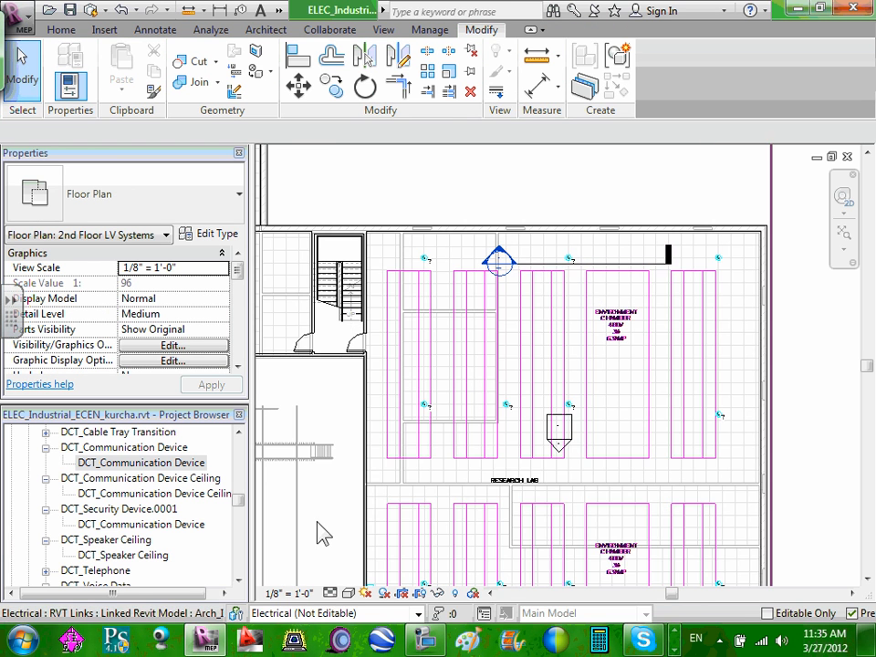
pyautogui.scroll(-2, 521, 317)
pyautogui.scroll(3, 419, 508)
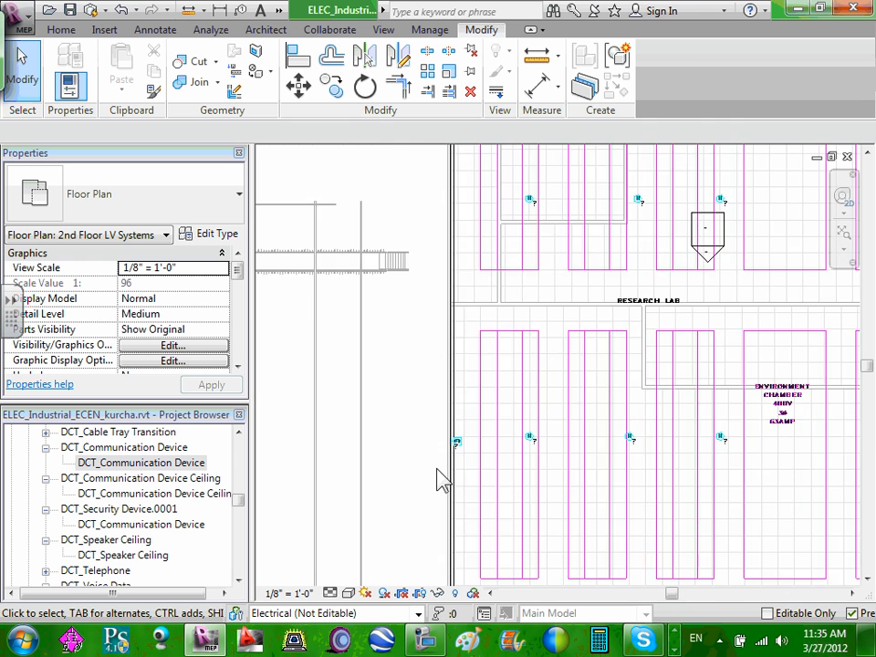
pyautogui.scroll(3, 442, 480)
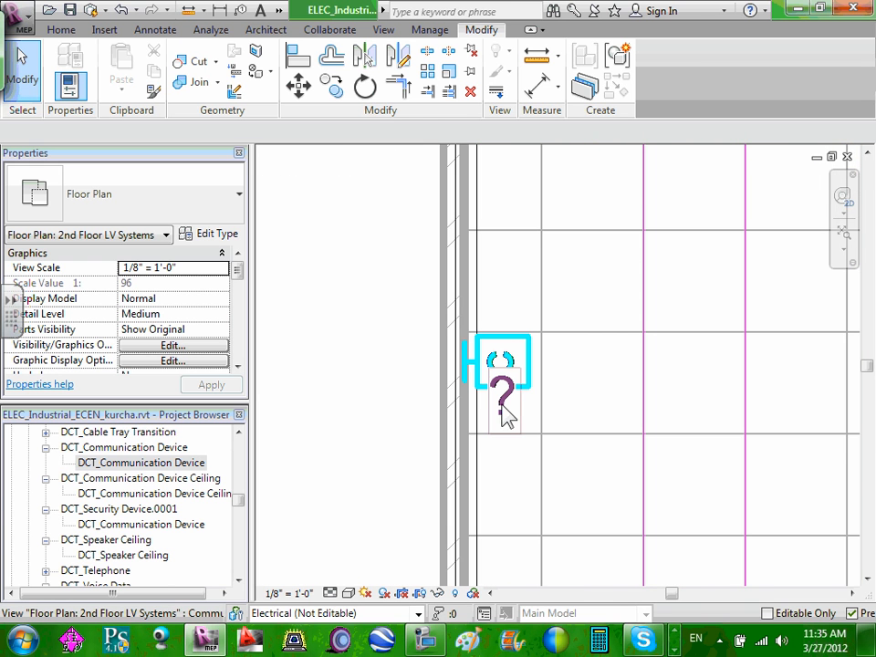
pyautogui.scroll(2, 502, 406)
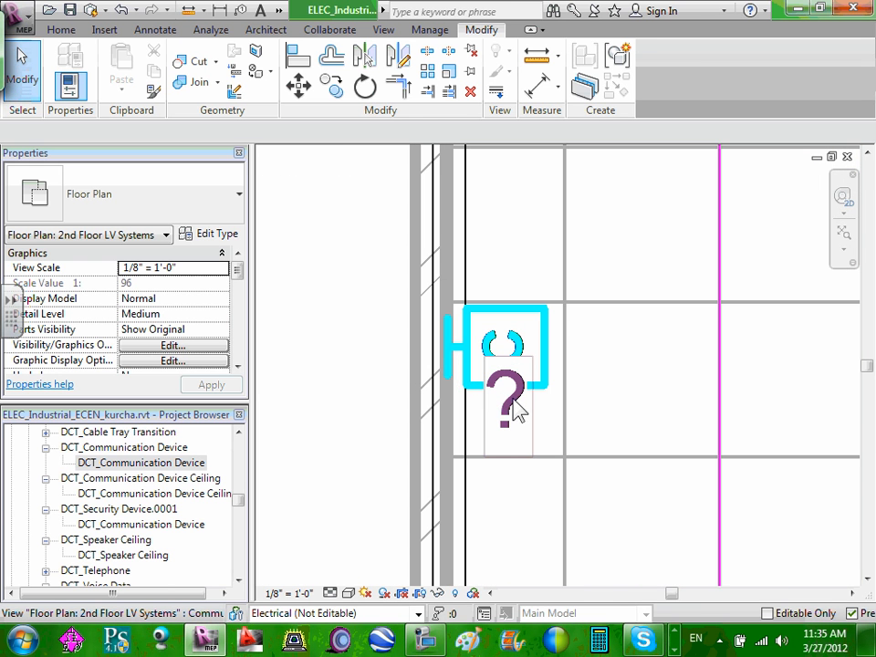
pyautogui.click(510, 429)
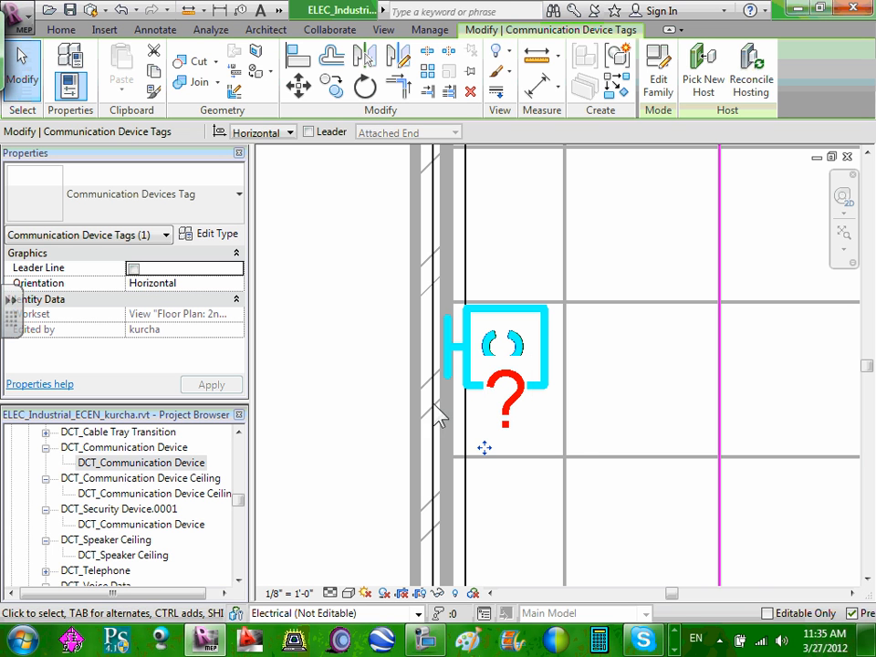
# - Nudge the communication device on the break room's north wall slightly up and to the west
pyautogui.scroll(-5, 498, 450)
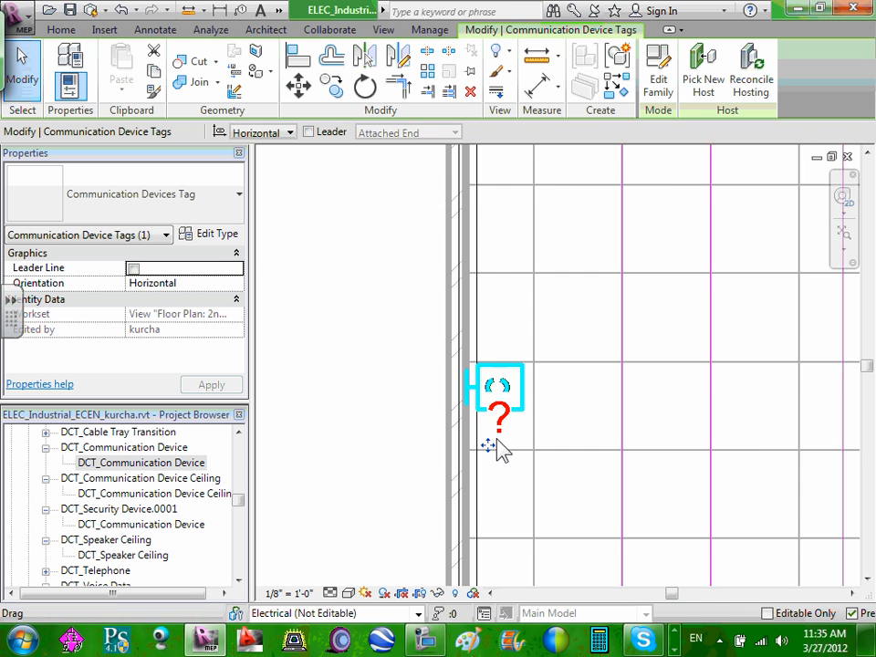
pyautogui.moveTo(626, 476); pyautogui.dragTo(518, 262, button='middle')
pyautogui.scroll(-1, 517, 263)
pyautogui.scroll(4, 642, 370)
pyautogui.scroll(8, 654, 387)
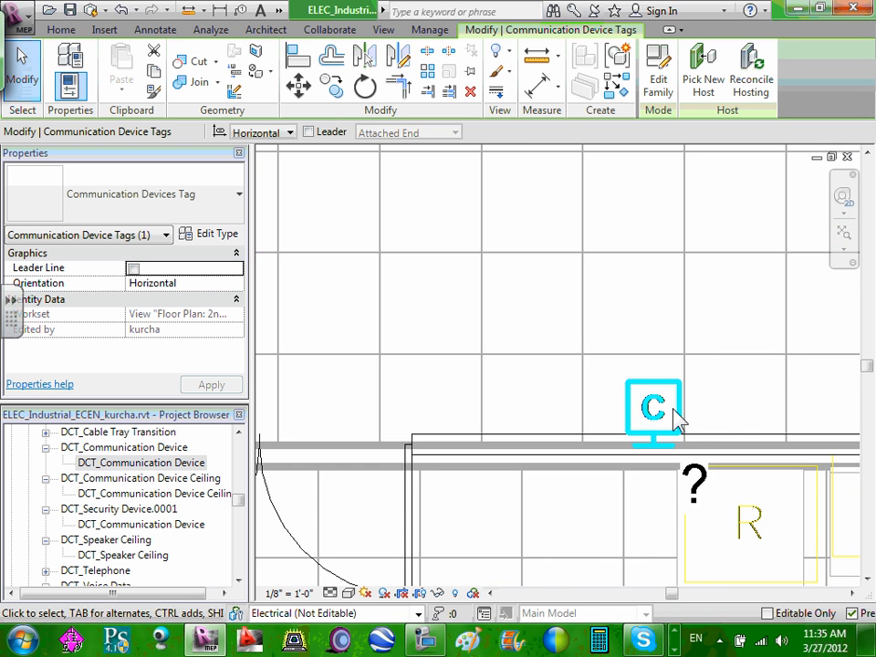
pyautogui.click(643, 459)
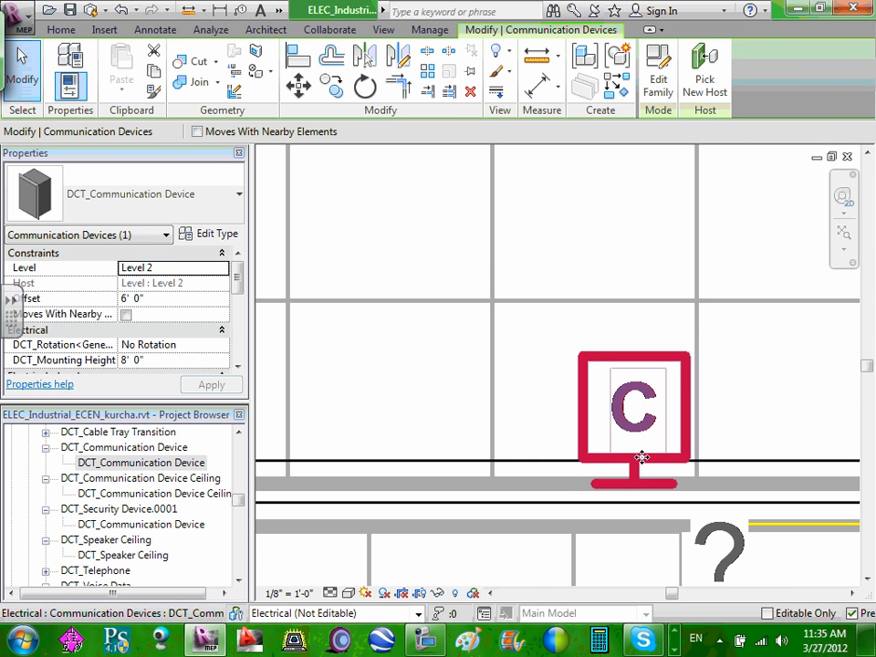
pyautogui.moveTo(641, 441)
pyautogui.mouseDown()
pyautogui.moveTo(645, 430)
pyautogui.moveTo(637, 452)
pyautogui.mouseUp()
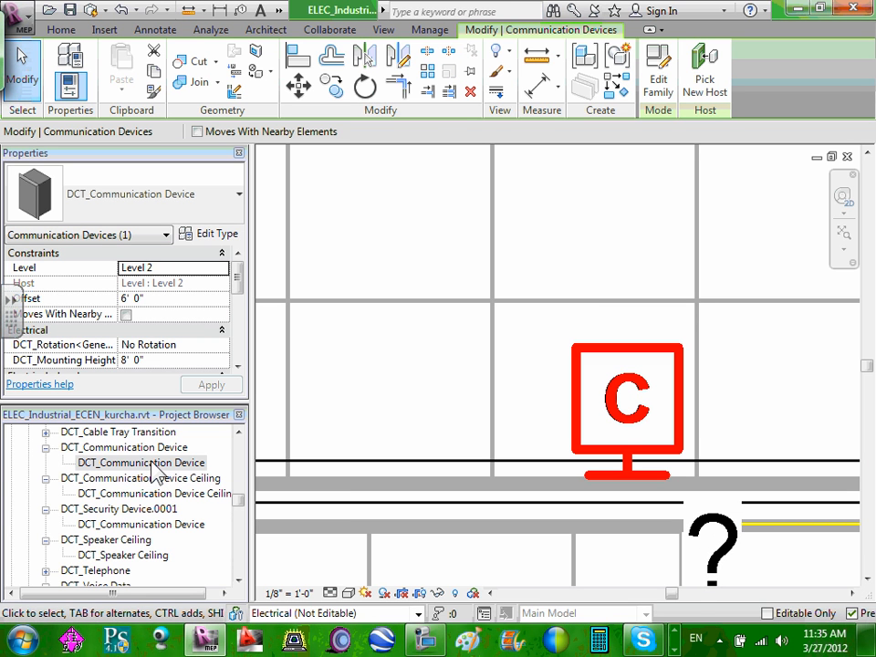
# - Preview another DCT_Communication Device symbol northwest of the one on the break room wall without placing it
pyautogui.click(238, 432)
pyautogui.click(238, 431)
pyautogui.click(238, 432)
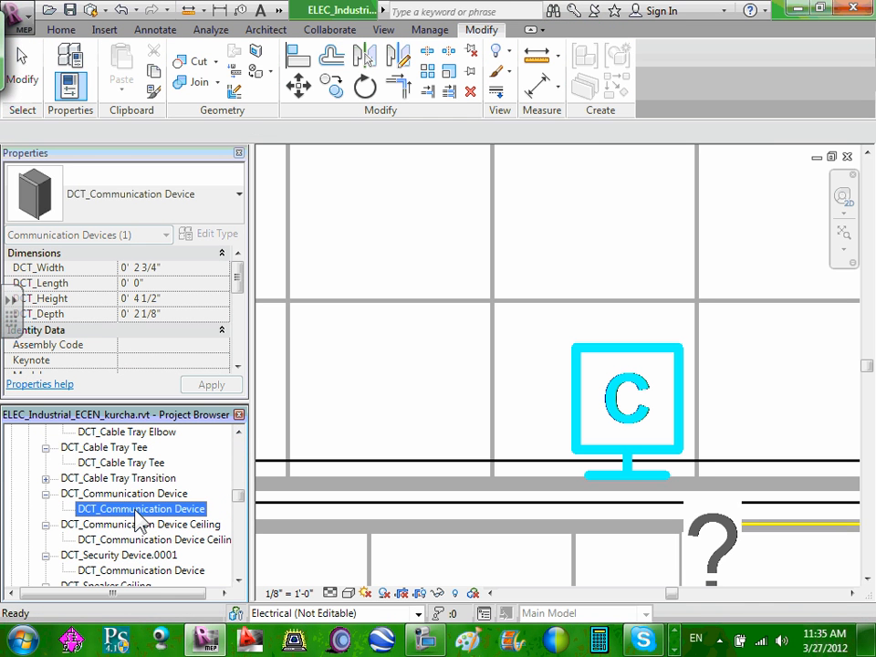
pyautogui.moveTo(140, 519); pyautogui.dragTo(498, 254)
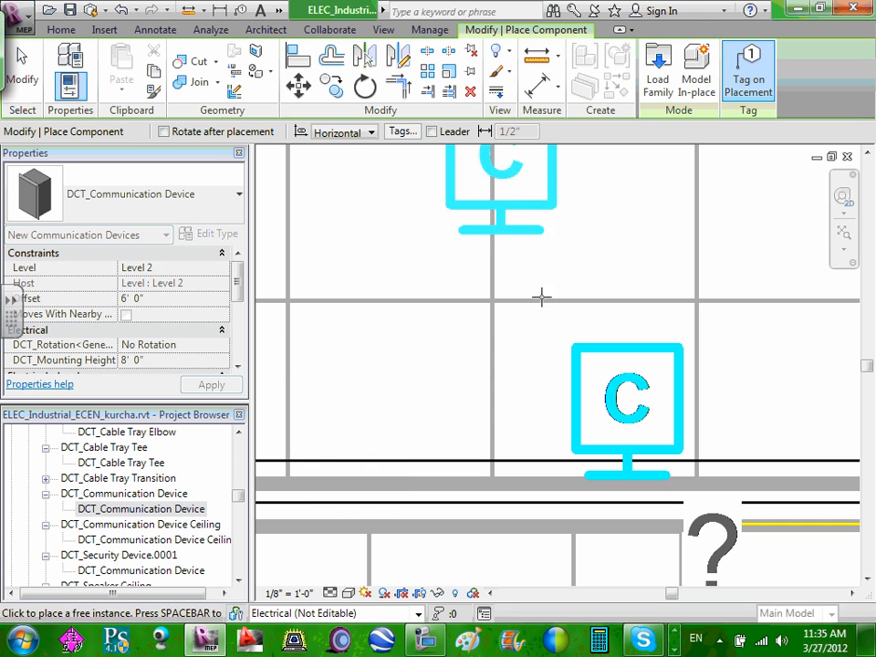
pyautogui.moveTo(472, 318)
pyautogui.mouseDown()
pyautogui.moveTo(475, 307)
pyautogui.moveTo(471, 313)
pyautogui.mouseUp()
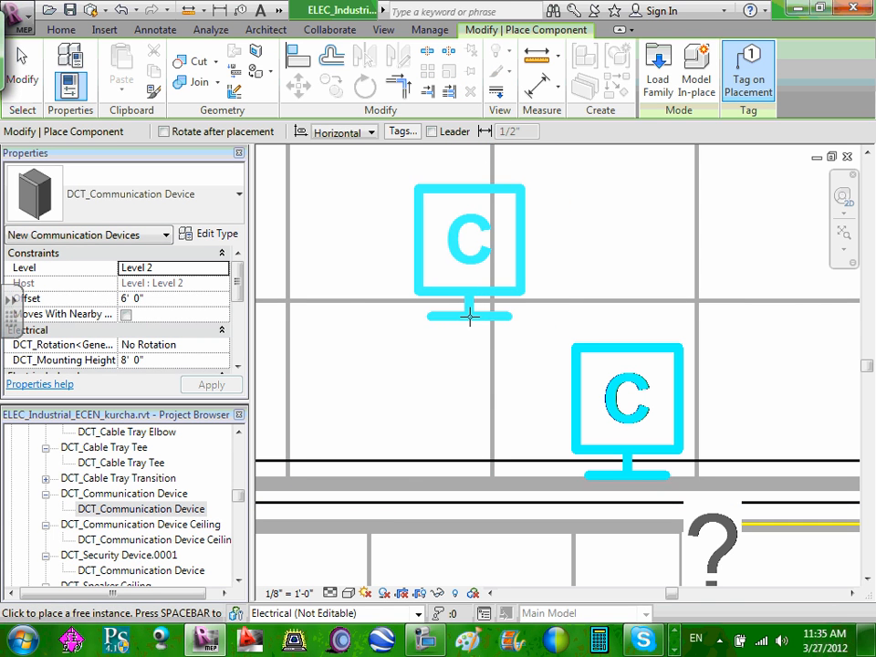
pyautogui.press('Escape')
pyautogui.press('Escape')
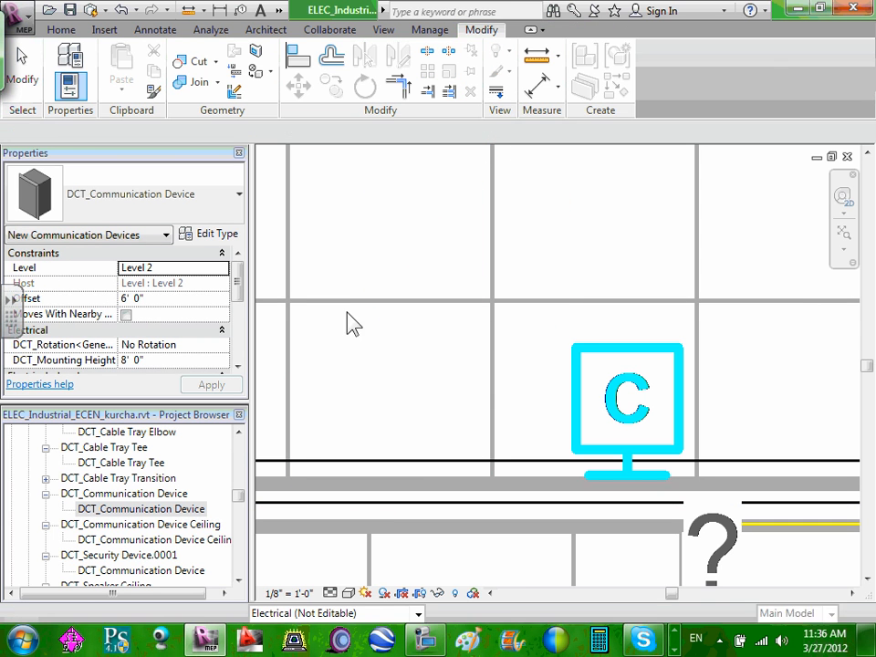
# - Collapse the DCT_Cable Tray, Cable Tray Elbow, Cable Tray Tee and DCT_Communication Device families under the project's Communication Devices category
pyautogui.click(238, 433)
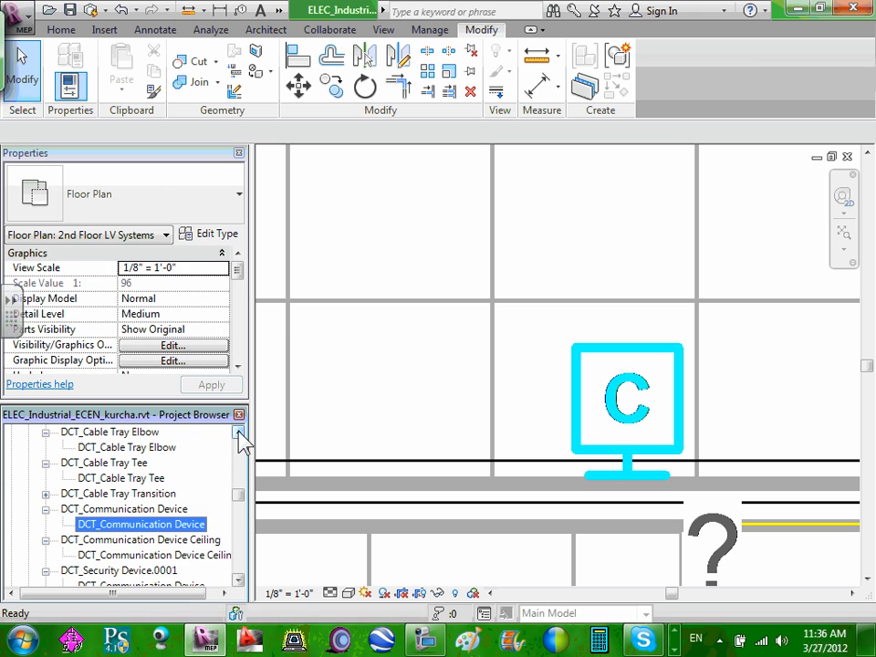
pyautogui.moveTo(242, 440); pyautogui.dragTo(242, 441)
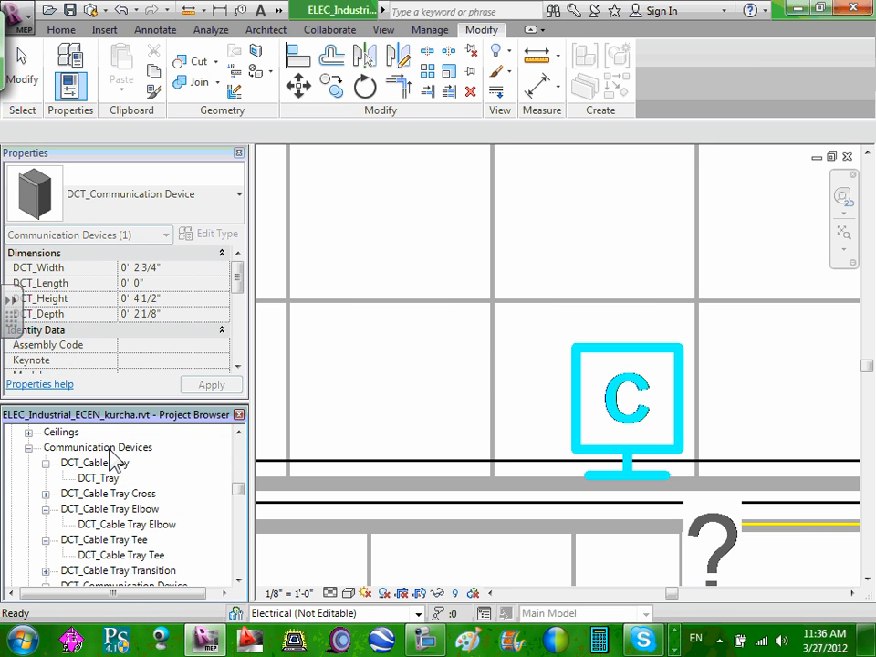
pyautogui.click(45, 462)
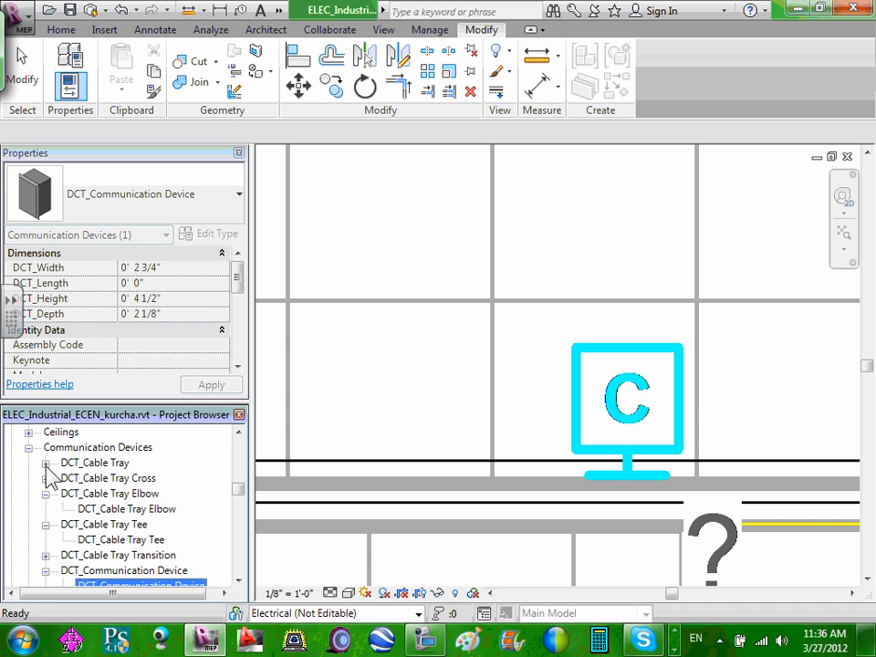
pyautogui.click(46, 494)
pyautogui.click(46, 508)
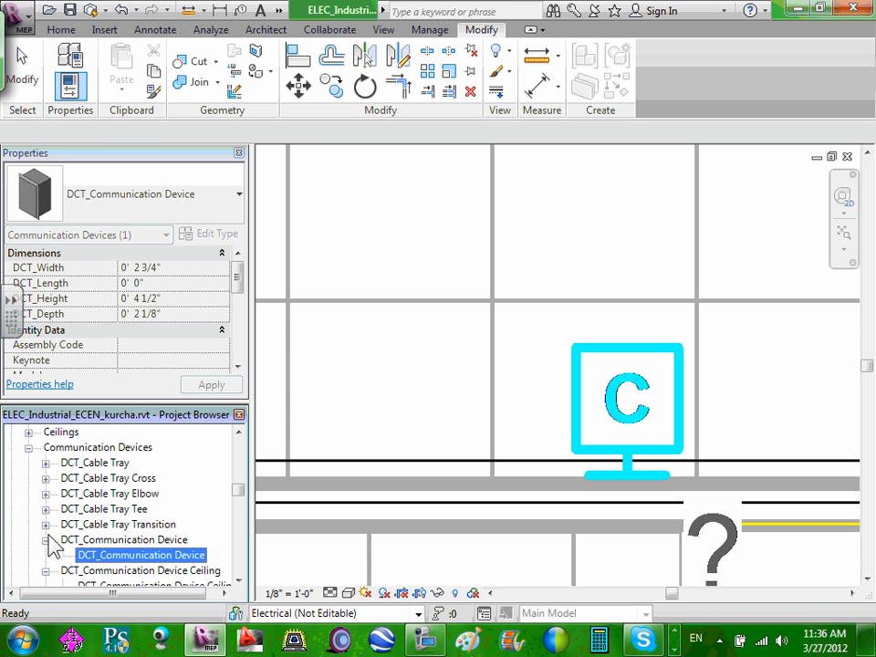
pyautogui.click(46, 539)
pyautogui.scroll(-1, 73, 540)
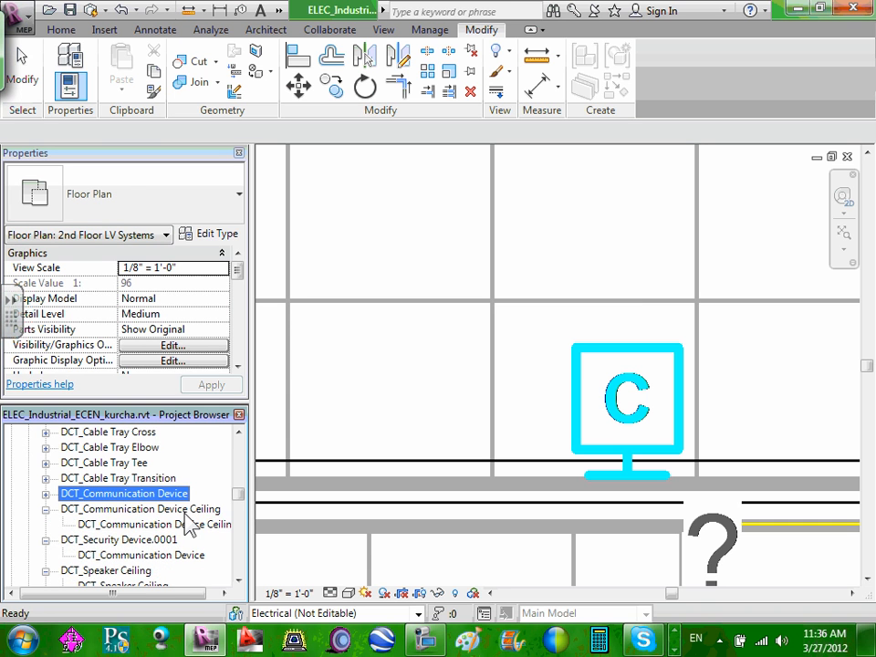
# - Preview the DCT_Communication Device Ceiling symbol in the plan beside the break room wall device without placing it
pyautogui.scroll(-1, 183, 526)
pyautogui.click(128, 509)
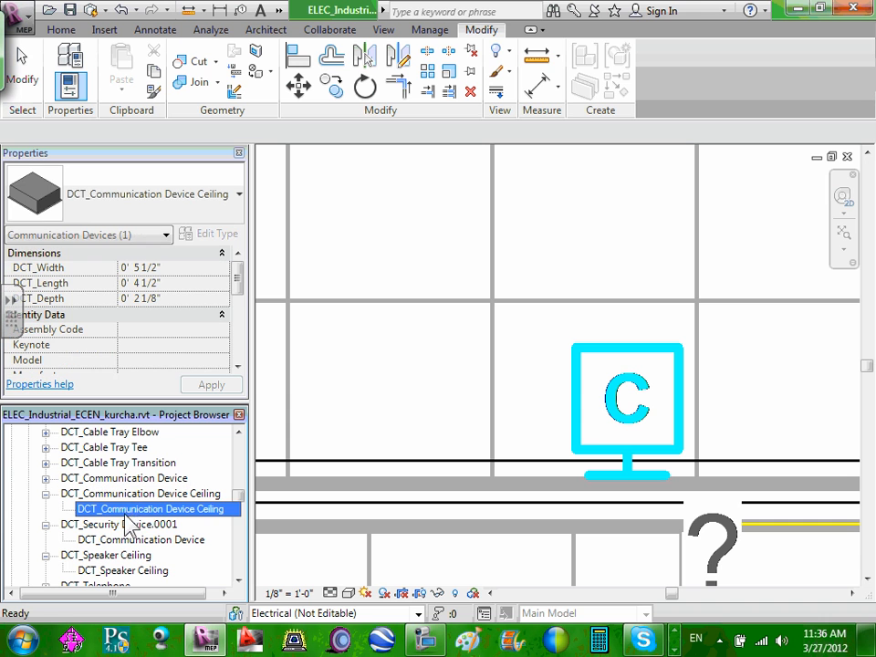
pyautogui.moveTo(130, 520); pyautogui.dragTo(405, 300)
pyautogui.moveTo(435, 265); pyautogui.dragTo(558, 259)
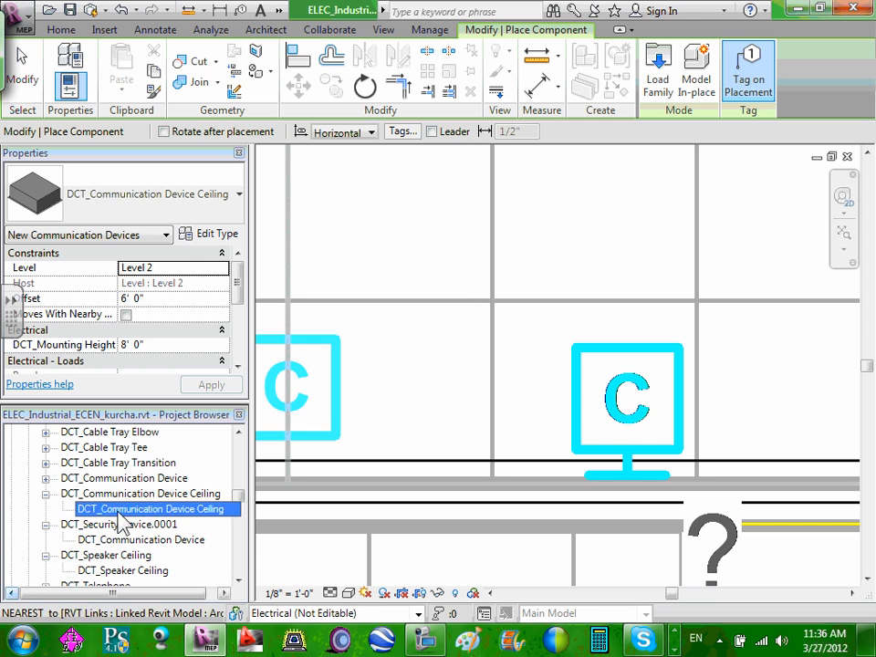
# - Expand the DCT_Communication Device family and preview its wall-mounted symbol above the existing device, ending the placement without adding one
pyautogui.click(47, 478)
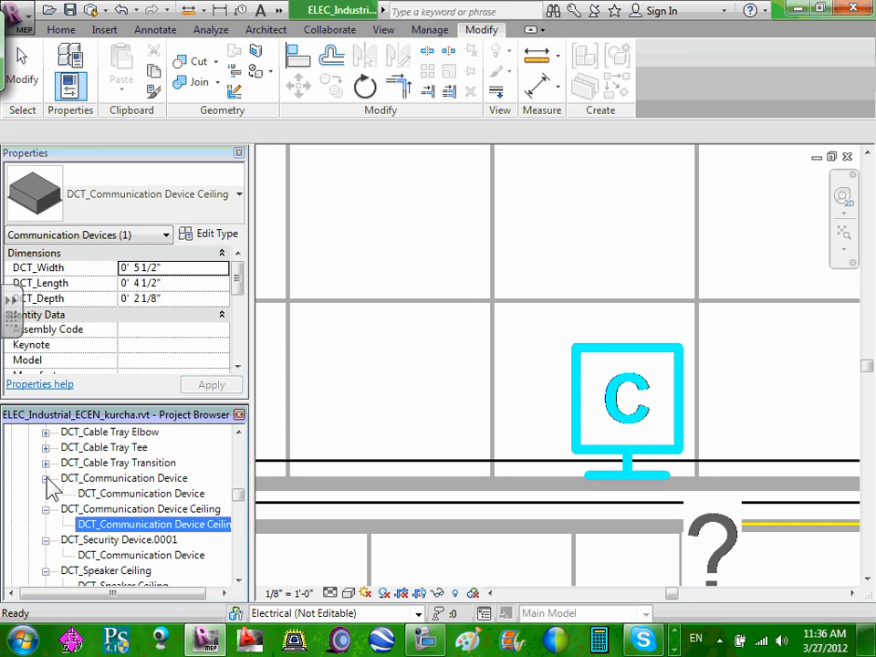
pyautogui.click(115, 495)
pyautogui.moveTo(114, 498); pyautogui.dragTo(524, 284)
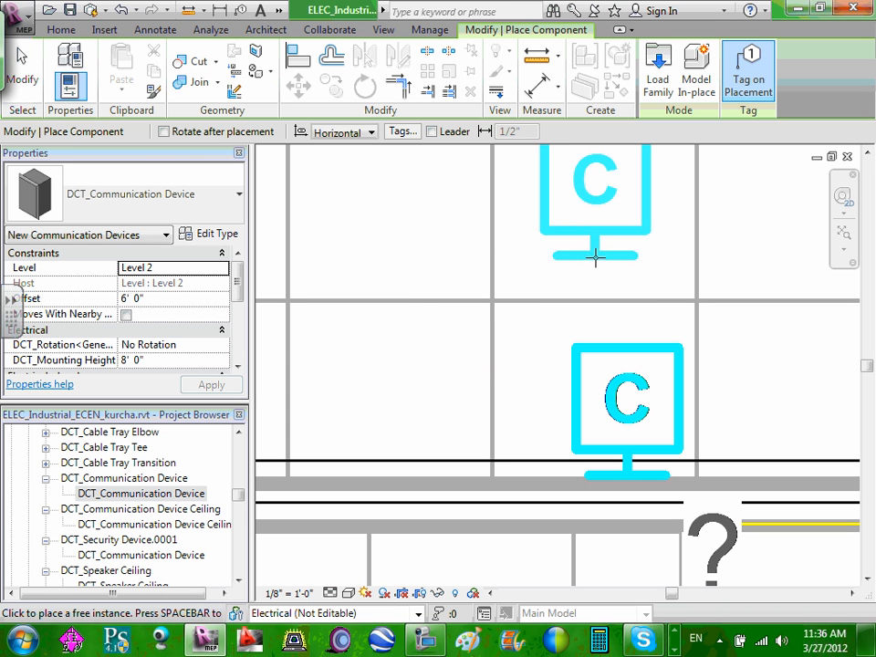
pyautogui.press('Escape')
pyautogui.press('Escape')
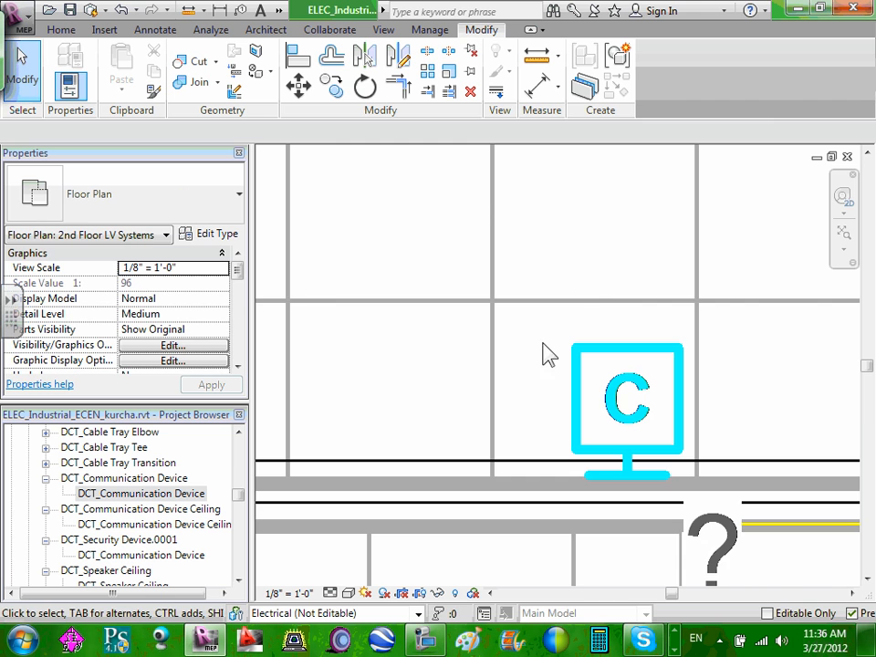
# - Examine the communication device on the break room's north wall in relation to the double doors, elevator and nearby ceiling speakers
pyautogui.scroll(-1, 540, 338)
pyautogui.scroll(-3, 542, 334)
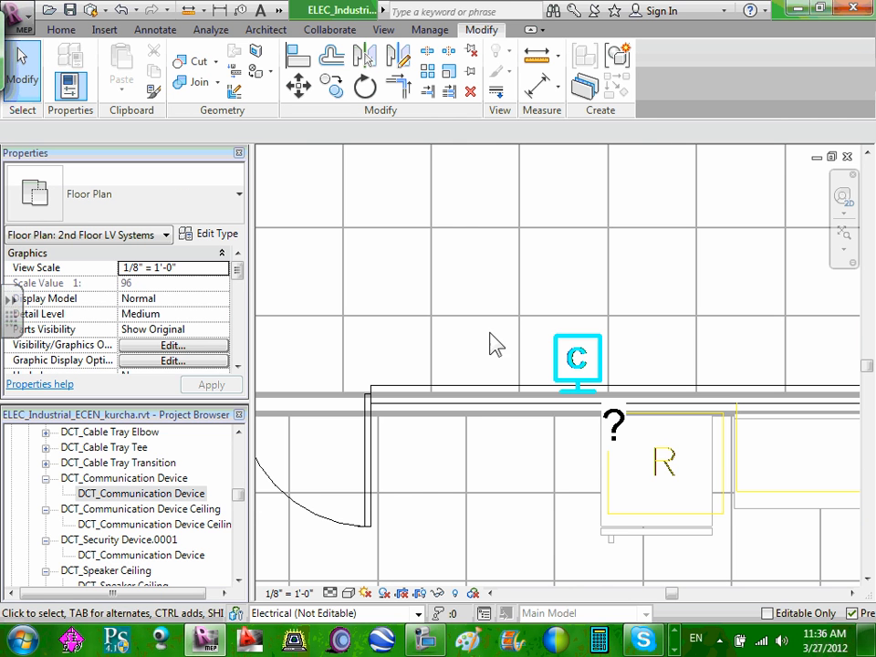
pyautogui.moveTo(495, 348); pyautogui.dragTo(567, 372, button='middle')
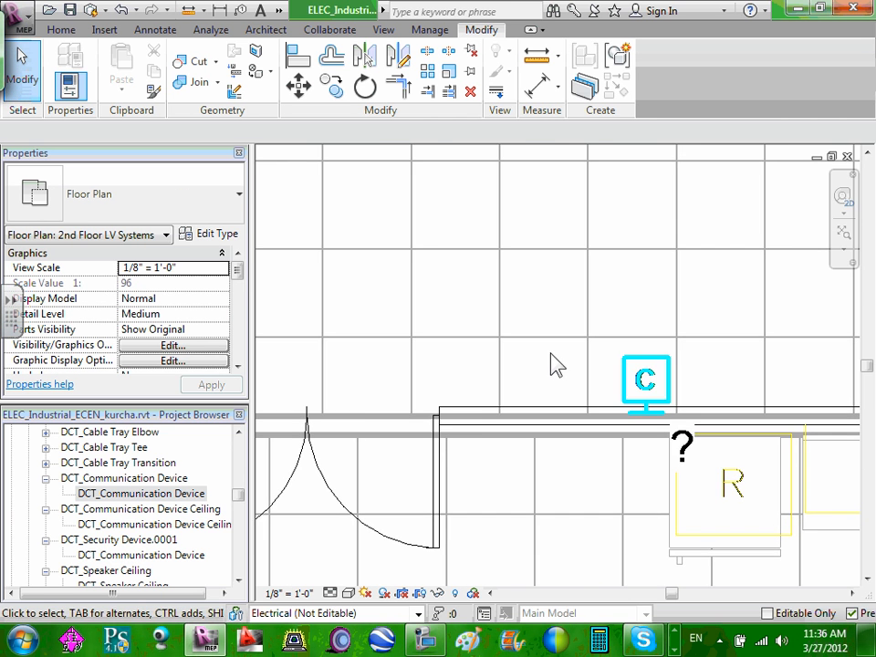
pyautogui.scroll(-2, 557, 365)
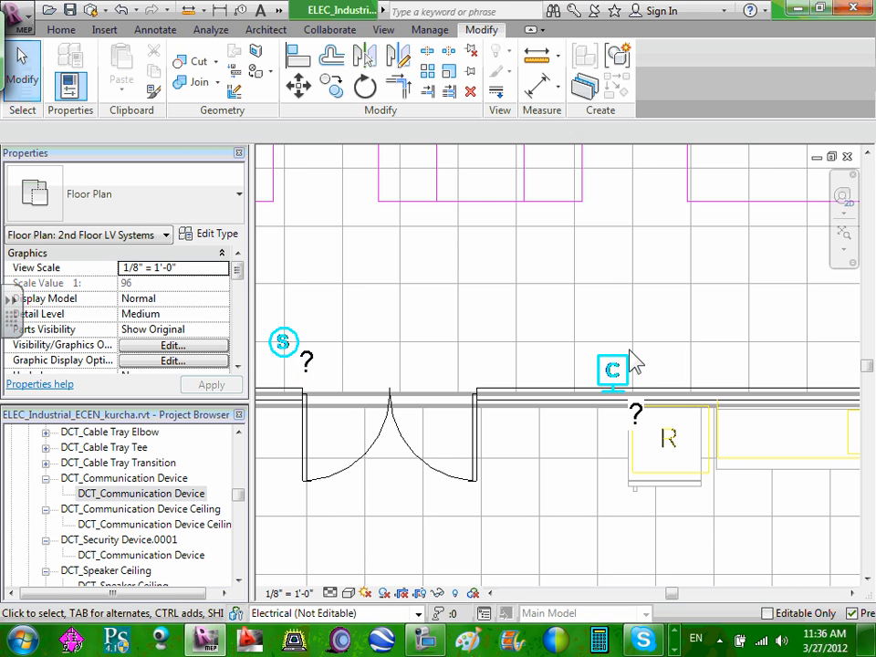
pyautogui.scroll(3, 630, 352)
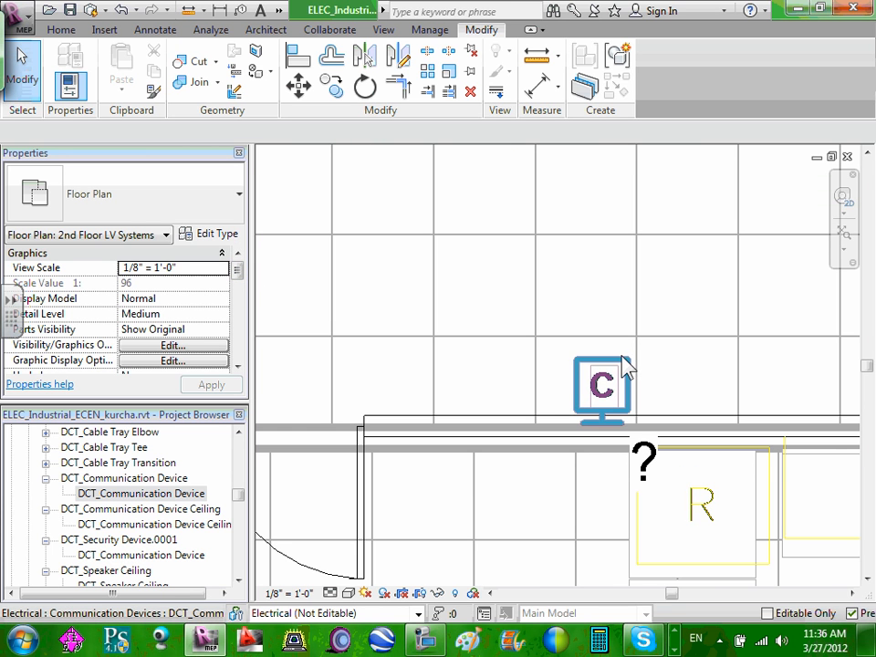
pyautogui.scroll(-5, 626, 367)
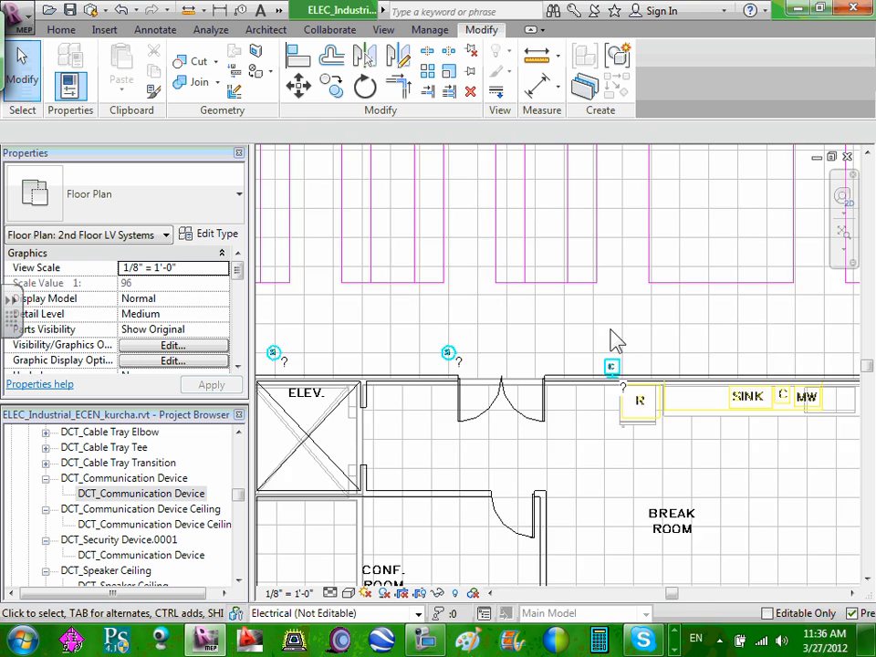
pyautogui.scroll(-3, 616, 347)
pyautogui.scroll(1, 616, 352)
pyautogui.moveTo(616, 348); pyautogui.dragTo(610, 411, button='middle')
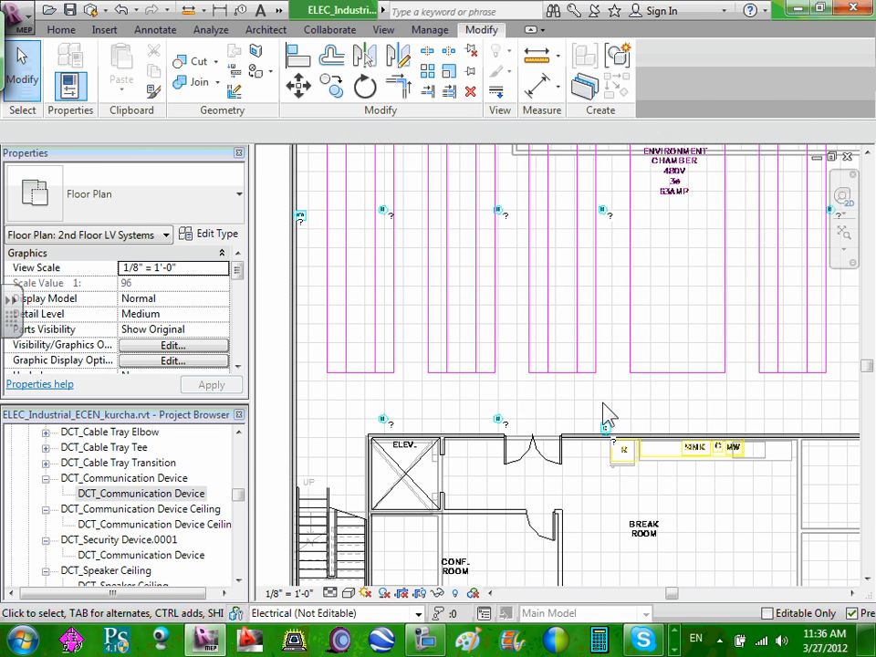
pyautogui.scroll(1, 609, 416)
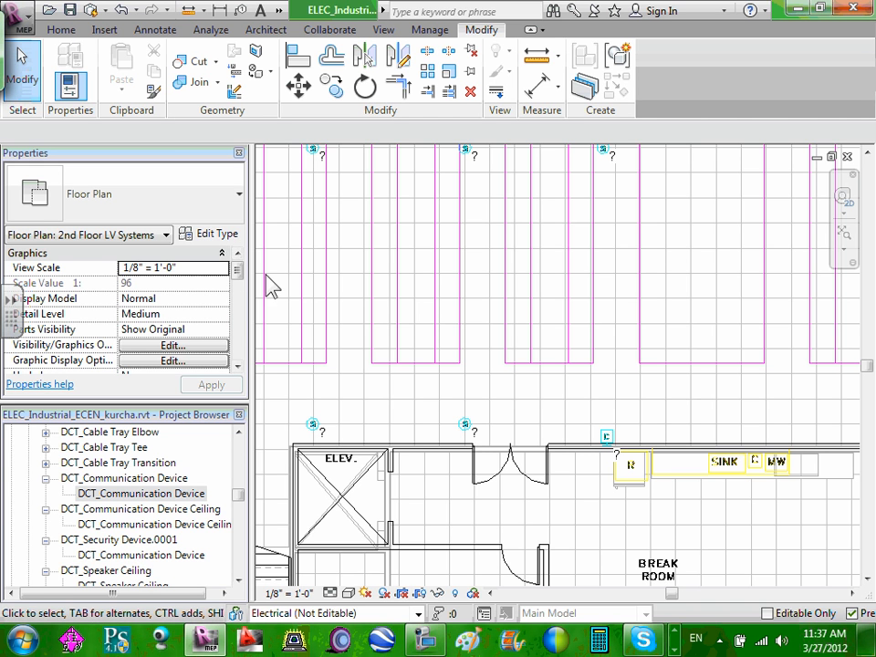
# - Review the communication device and ceiling speaker layout across the lower research lab and up toward the upper lab
pyautogui.click(240, 274)
pyautogui.scroll(-2, 635, 446)
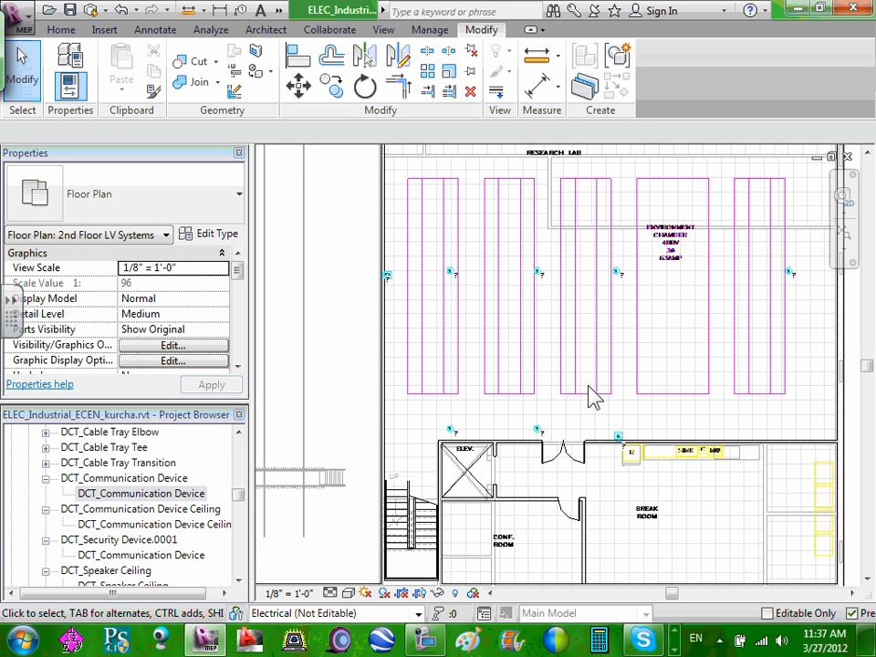
pyautogui.scroll(2, 616, 433)
pyautogui.scroll(2, 622, 426)
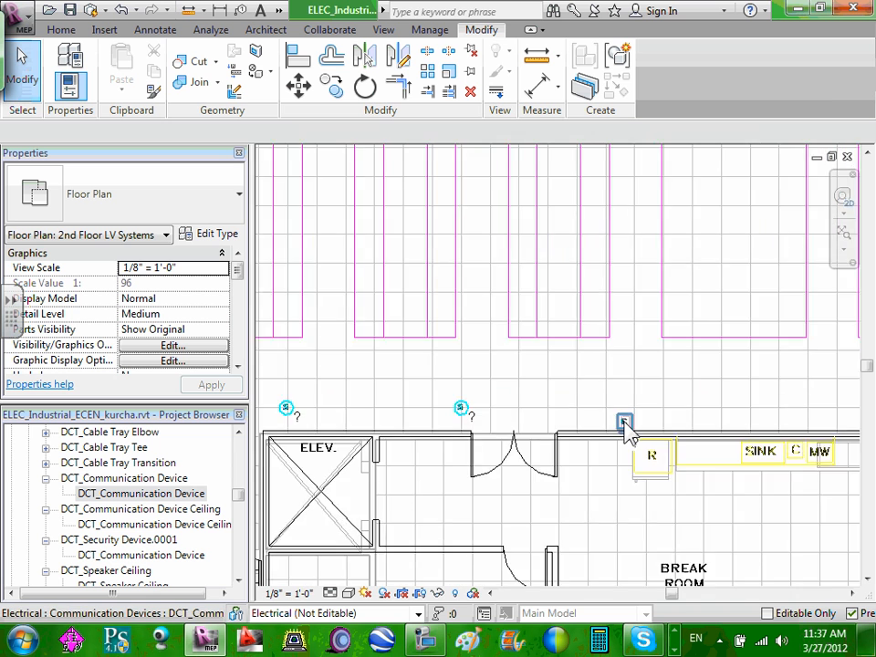
pyautogui.scroll(-2, 622, 423)
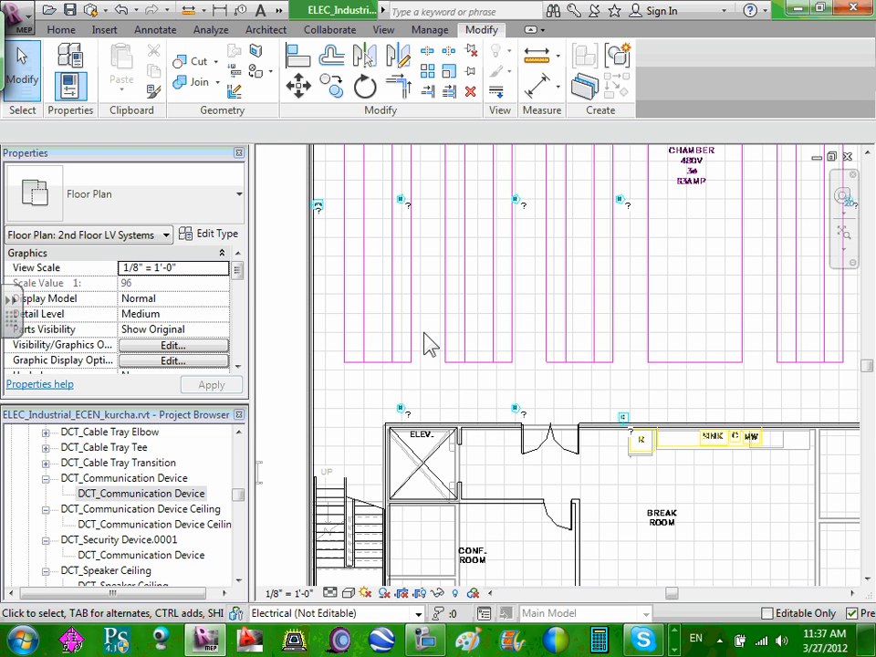
pyautogui.scroll(-1, 420, 319)
pyautogui.moveTo(363, 260); pyautogui.dragTo(368, 372, button='middle')
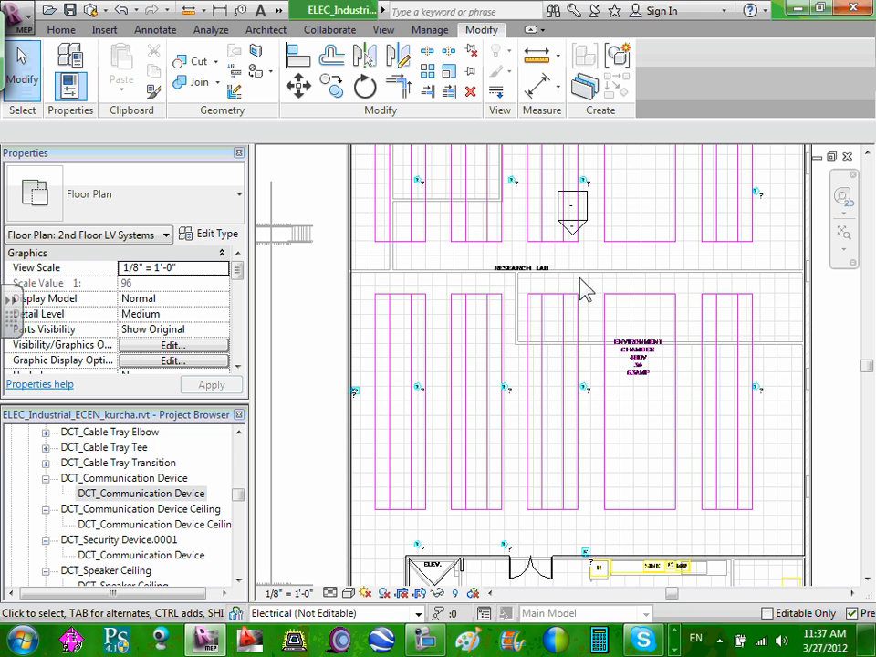
# - Extend the section line near the Research Lab's upper wall slightly at its head end, and flip its viewing direction
pyautogui.scroll(-2, 592, 264)
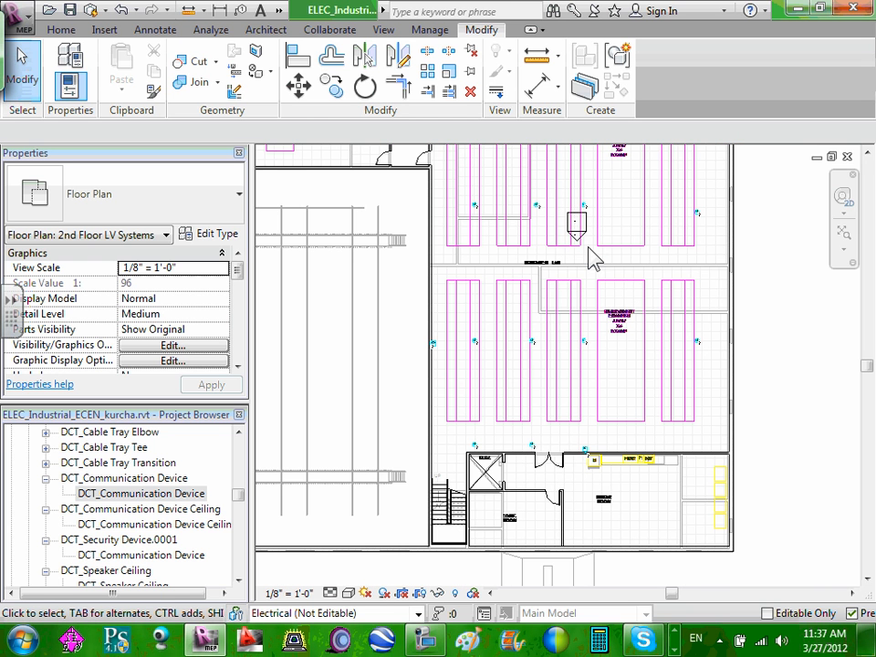
pyautogui.moveTo(584, 297); pyautogui.dragTo(592, 490, button='middle')
pyautogui.scroll(4, 626, 298)
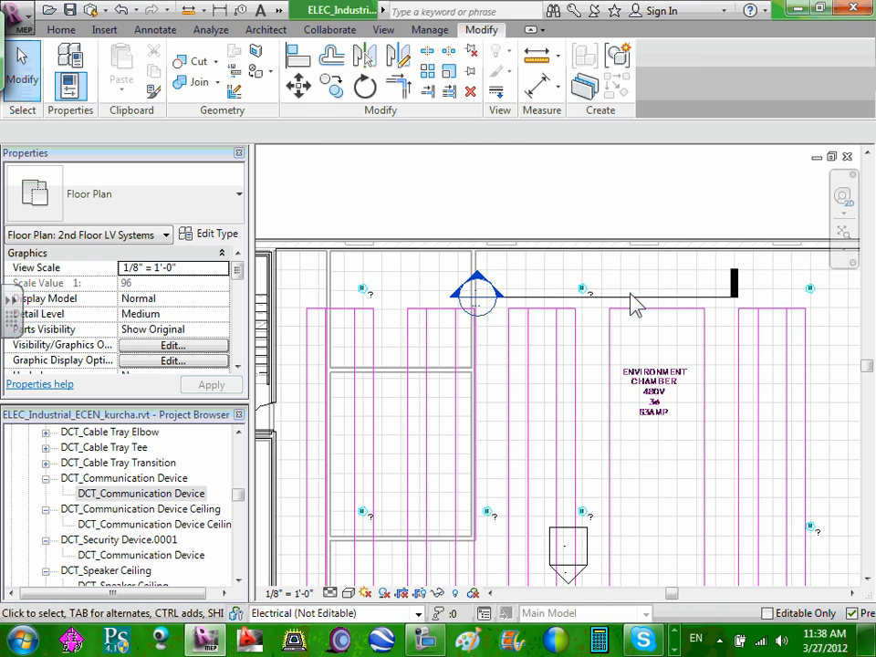
pyautogui.click(611, 299)
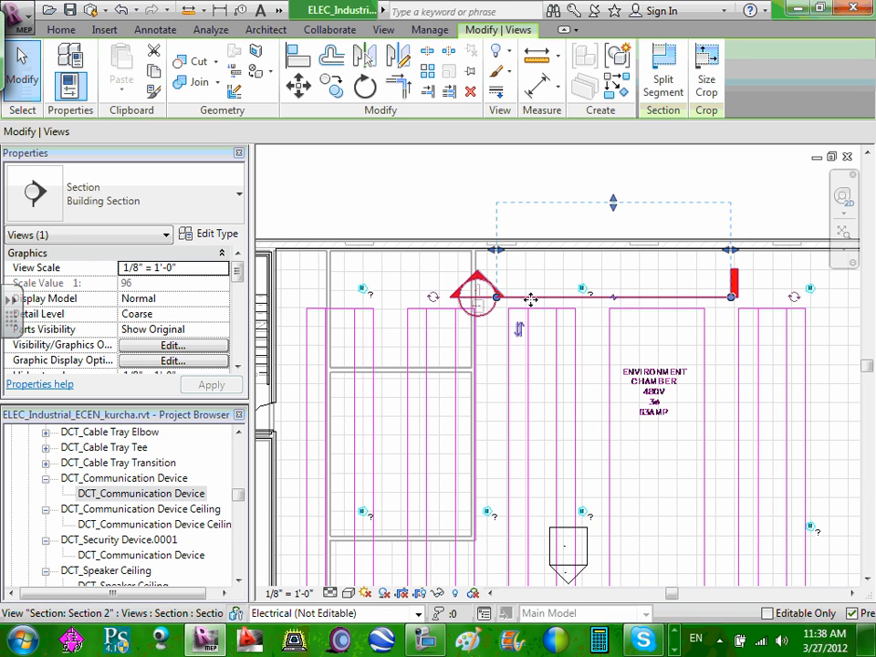
pyautogui.moveTo(497, 299)
pyautogui.mouseDown()
pyautogui.moveTo(507, 298)
pyautogui.moveTo(494, 297)
pyautogui.mouseUp()
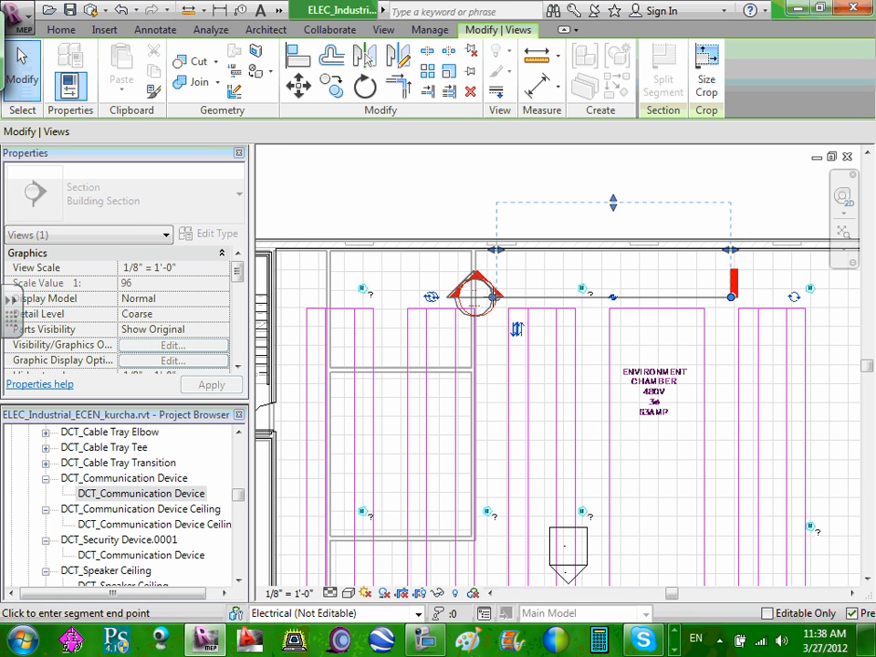
pyautogui.click(516, 330)
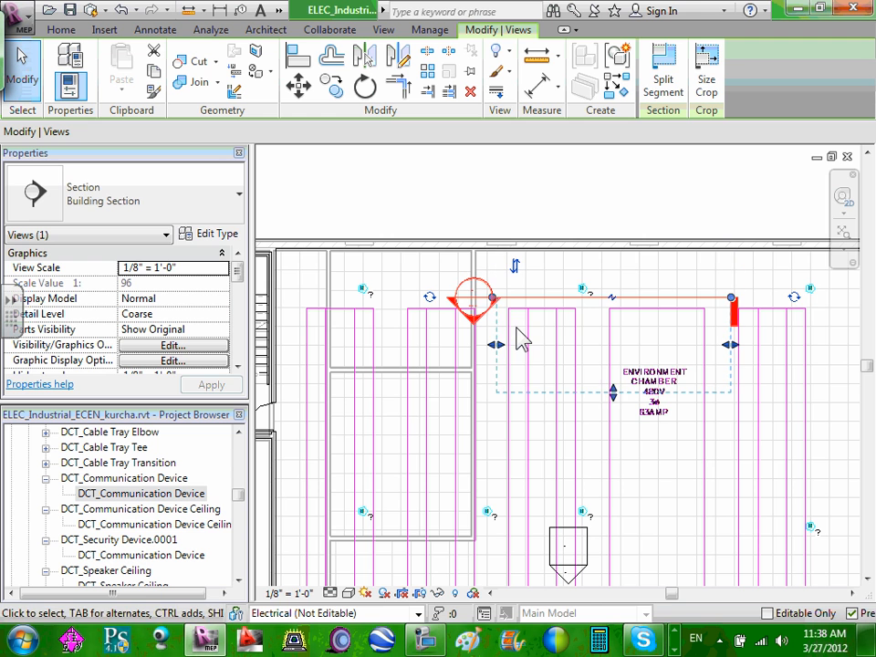
# - Move the flipped section line down to the strip between the lower lab equipment and the break room wall
pyautogui.moveTo(553, 328); pyautogui.dragTo(540, 394)
pyautogui.scroll(-3, 540, 395)
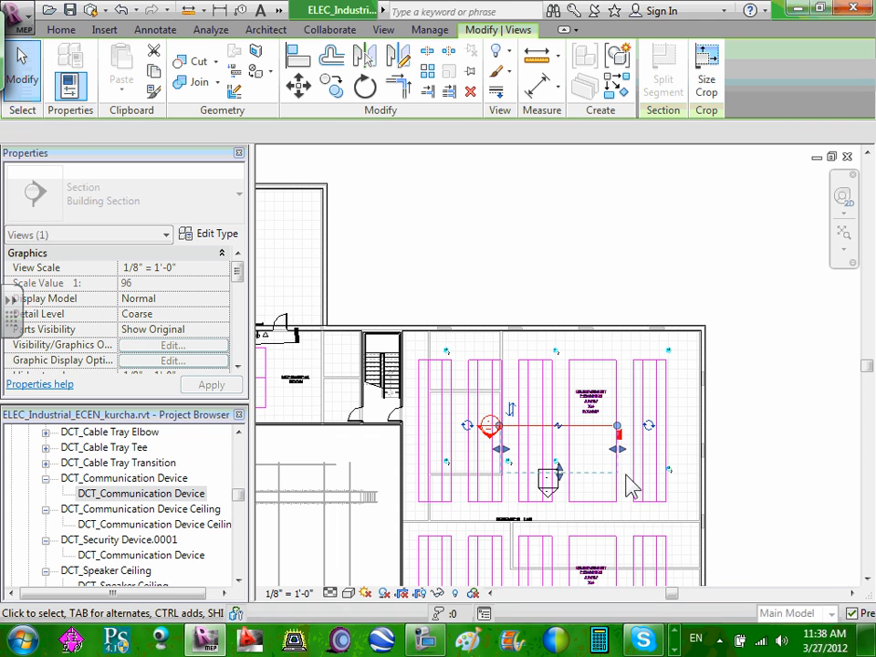
pyautogui.click(868, 578)
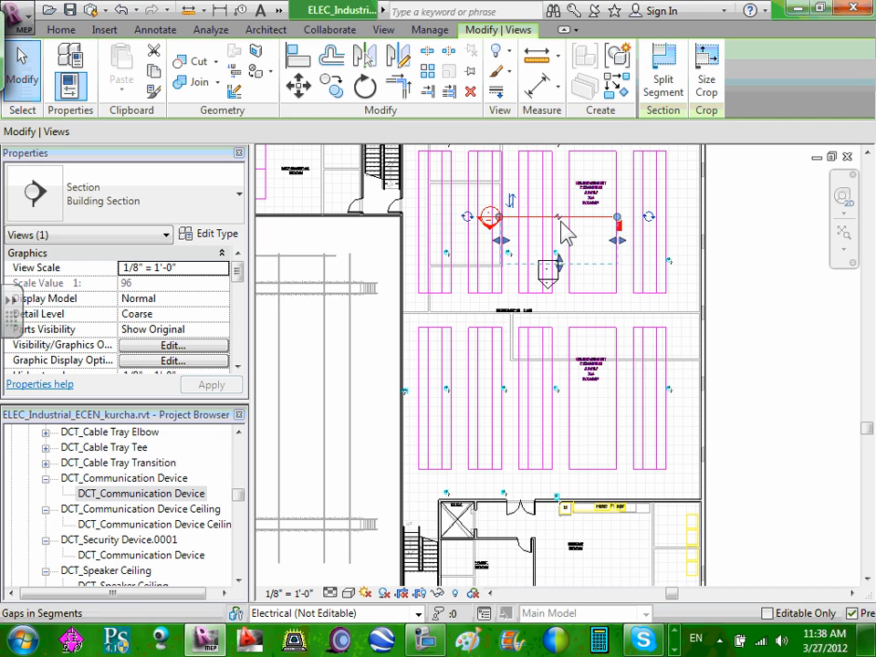
pyautogui.moveTo(580, 215); pyautogui.dragTo(546, 476)
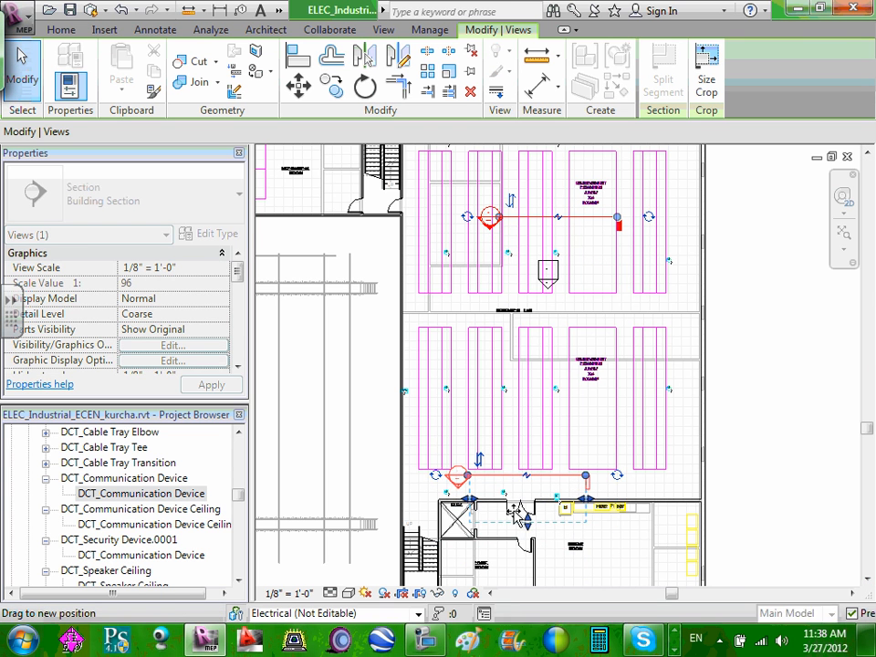
# - Shorten the section line by pulling its head end in to the double doors, and open its section view
pyautogui.scroll(2, 520, 511)
pyautogui.scroll(3, 507, 492)
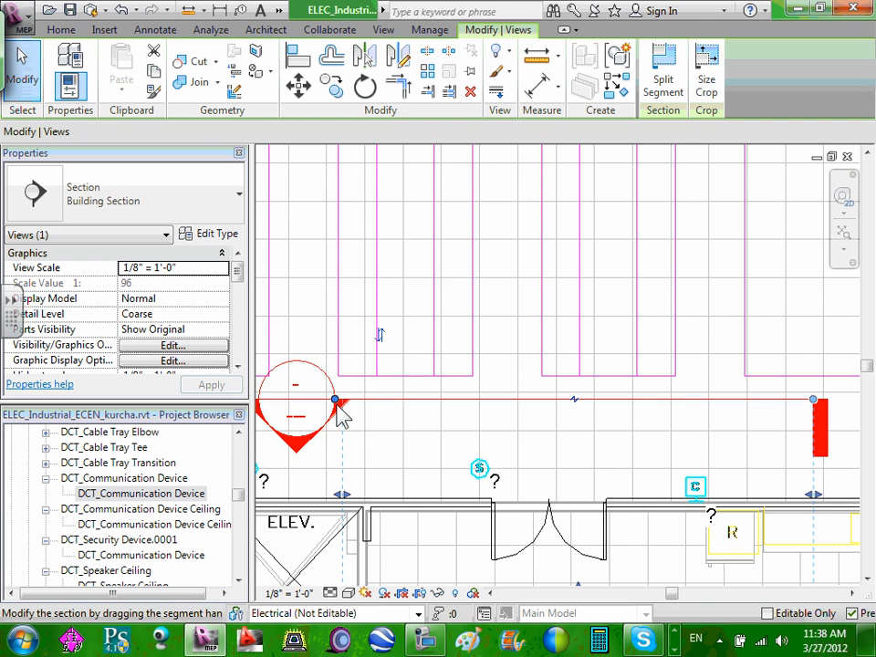
pyautogui.moveTo(335, 400); pyautogui.dragTo(567, 434)
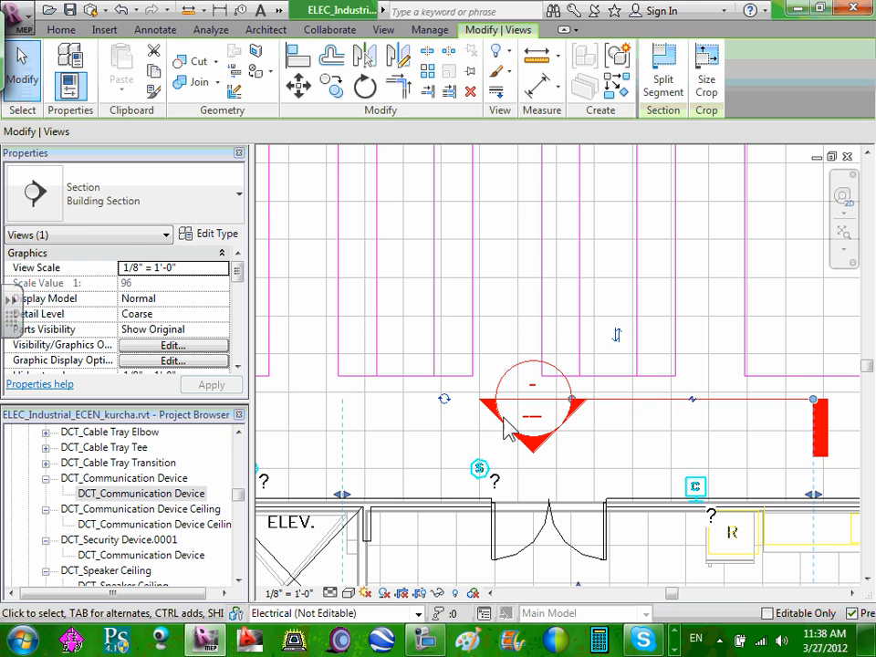
pyautogui.doubleClick(540, 417)
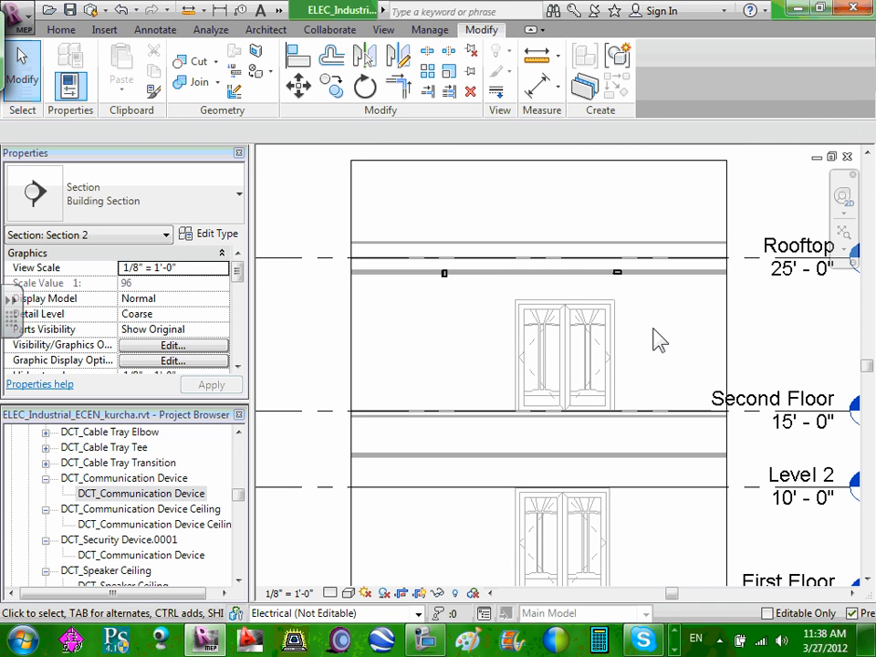
# - Check the level and offset properties of the communication device and the ceiling speaker just below the rooftop level
pyautogui.scroll(-1, 541, 367)
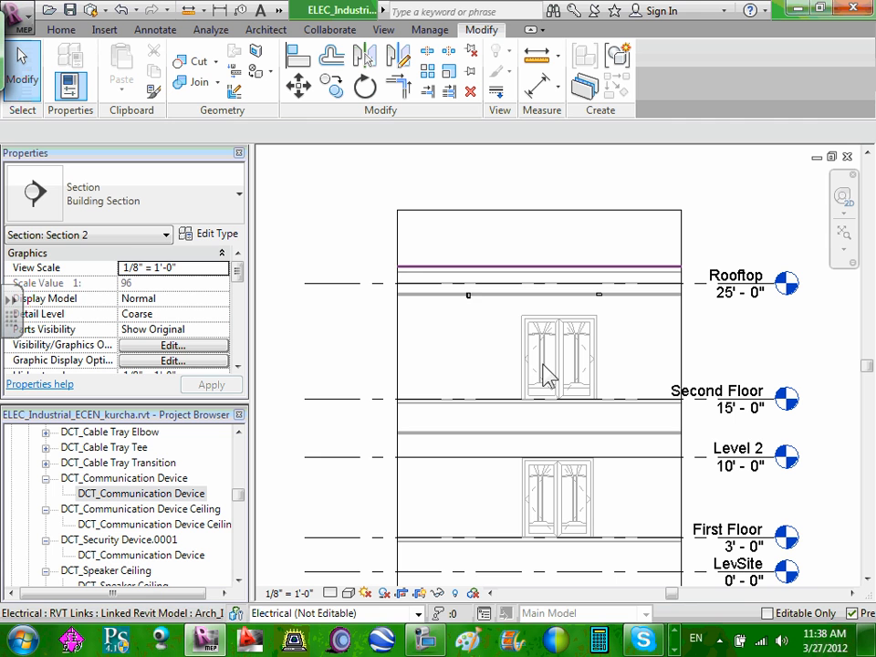
pyautogui.click(468, 298)
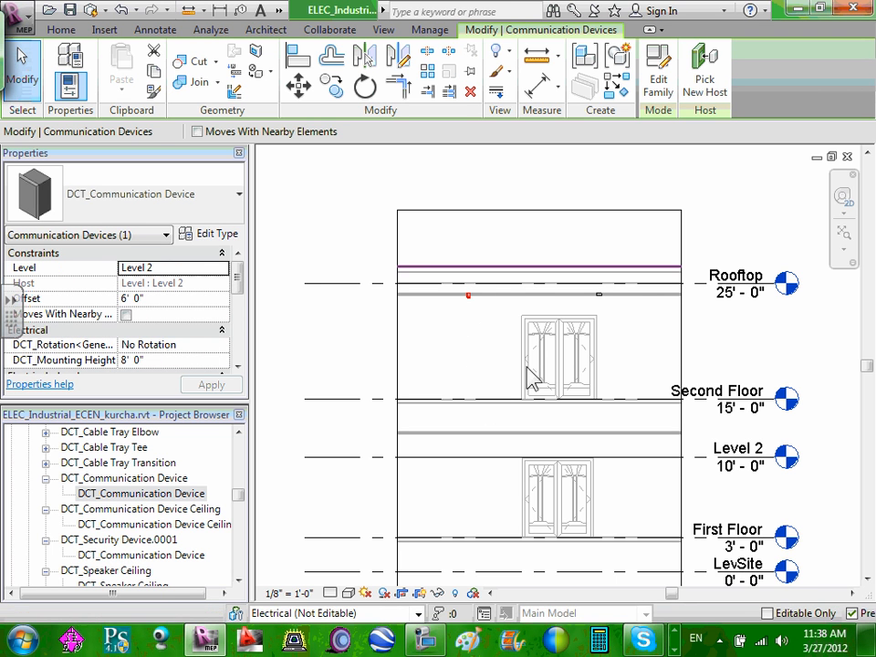
pyautogui.click(600, 309)
pyautogui.press('Escape')
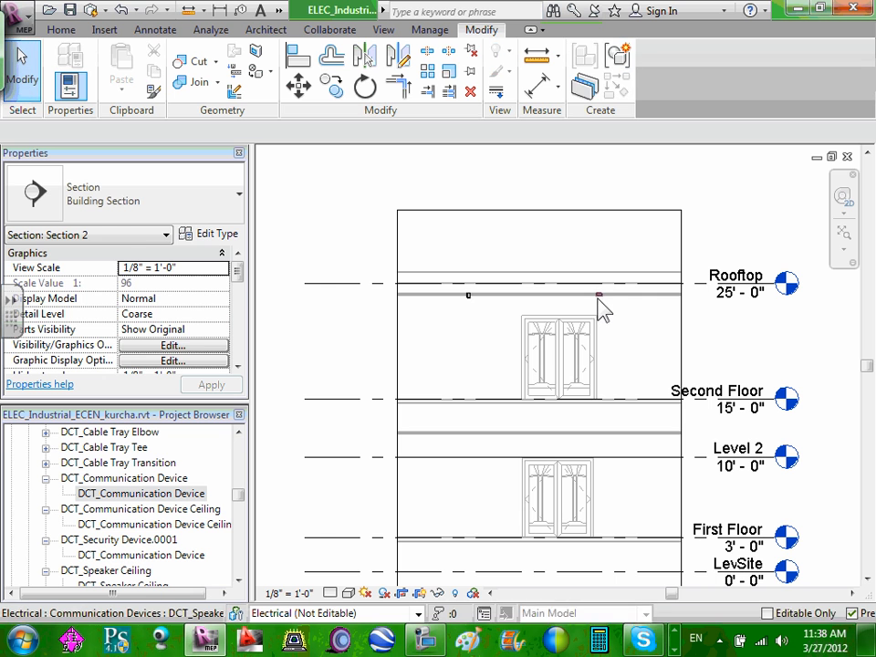
pyautogui.click(599, 297)
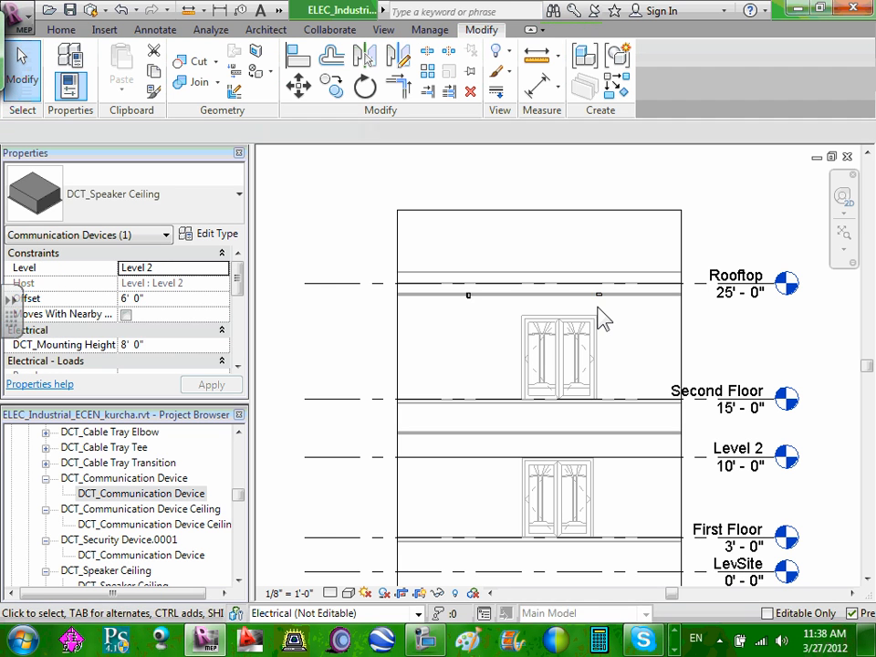
pyautogui.press('Escape')
pyautogui.click(602, 296)
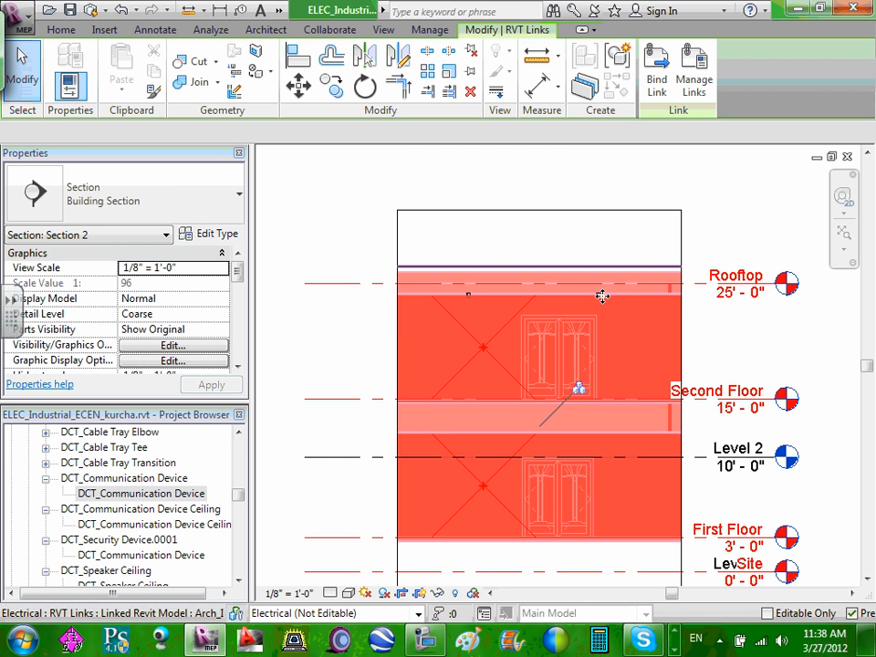
pyautogui.press('Escape')
# - Set the offset of the wall communication device to 4' 0" and apply it
pyautogui.scroll(2, 601, 297)
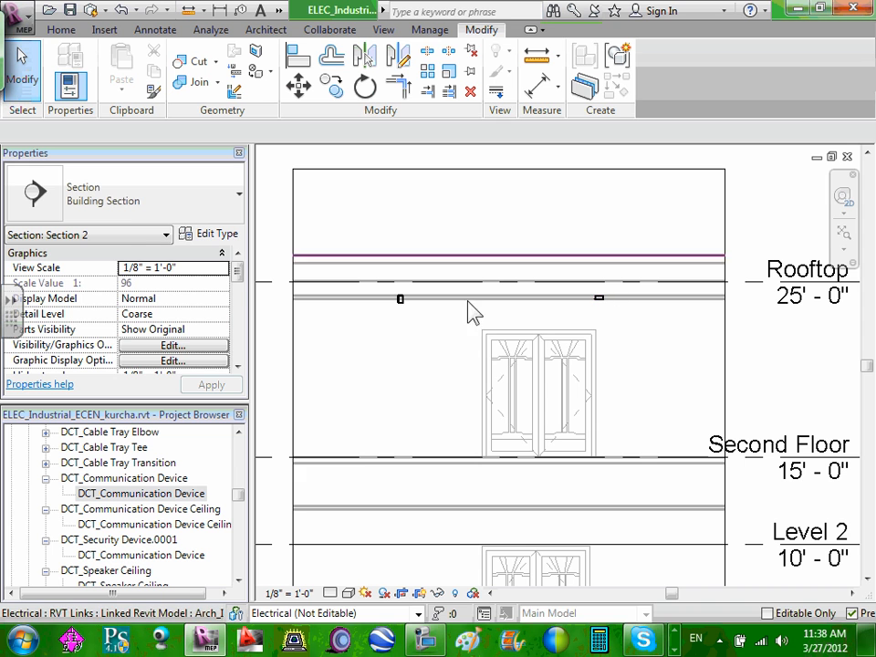
pyautogui.click(400, 300)
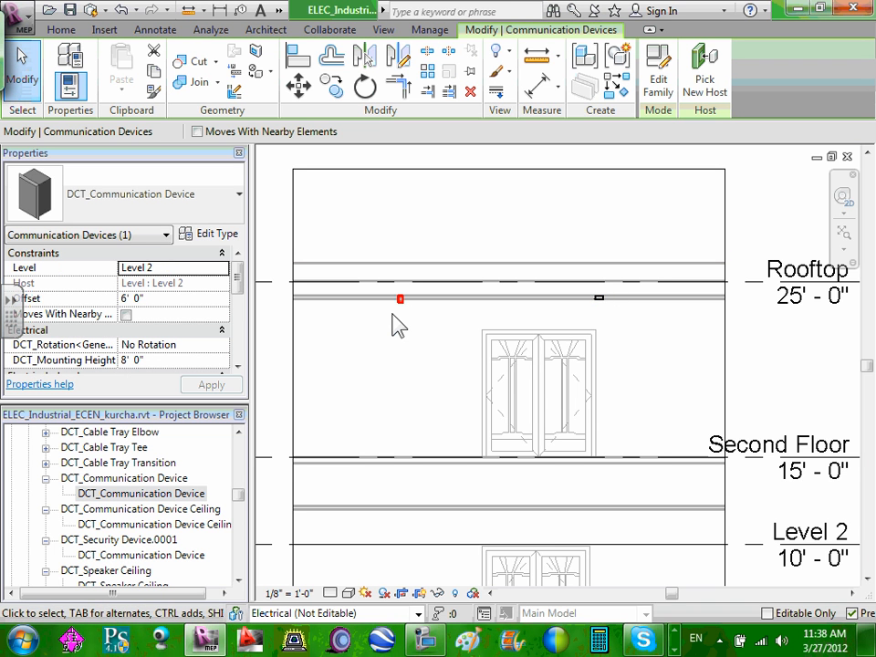
pyautogui.click(125, 298)
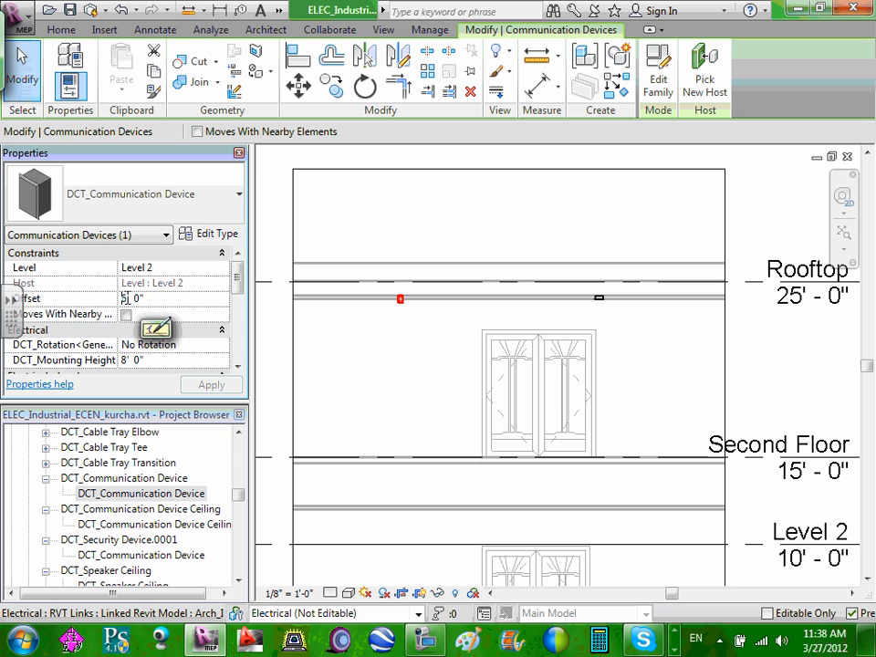
pyautogui.doubleClick(124, 298)
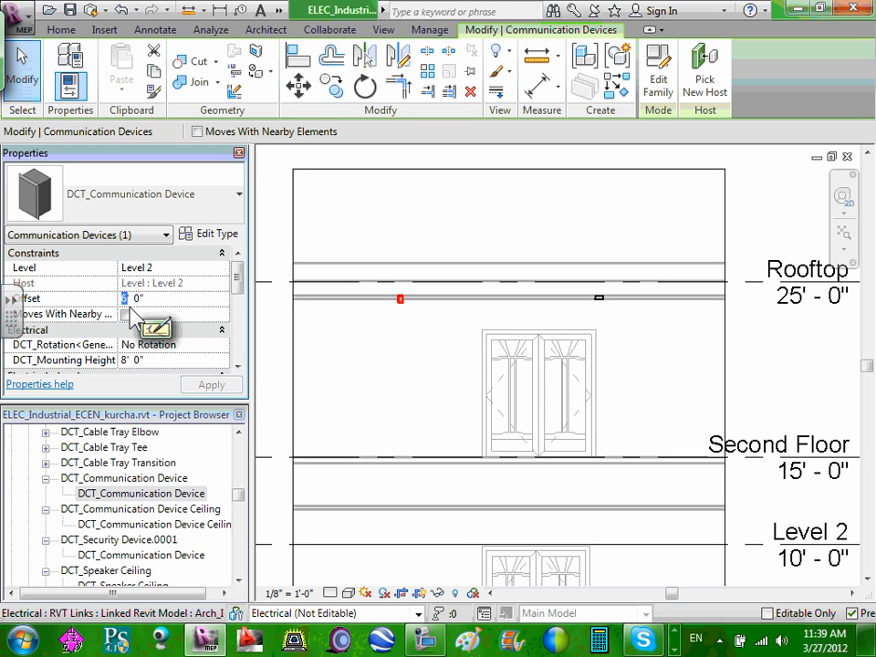
pyautogui.write('4')
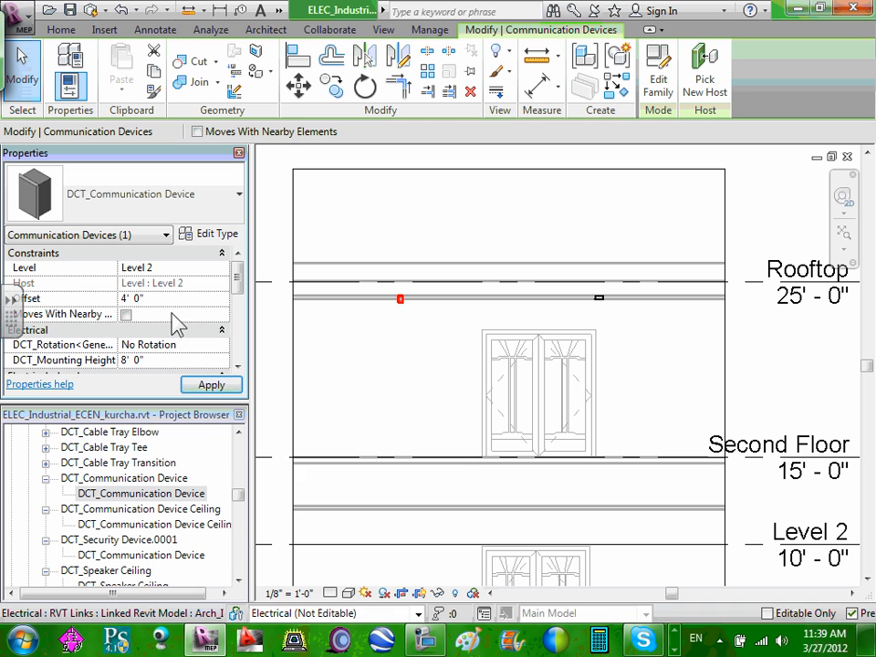
pyautogui.click(210, 385)
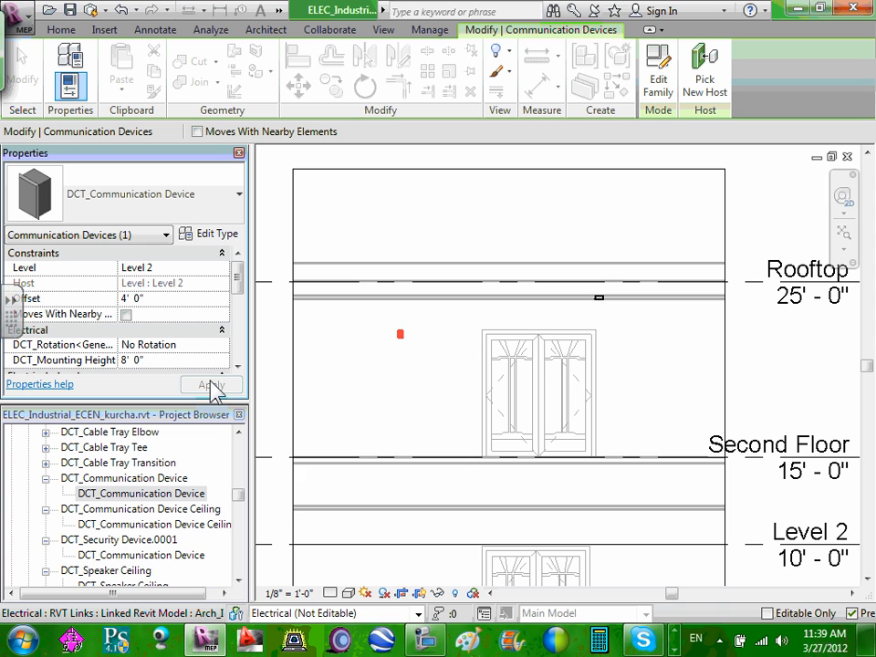
pyautogui.click(169, 301)
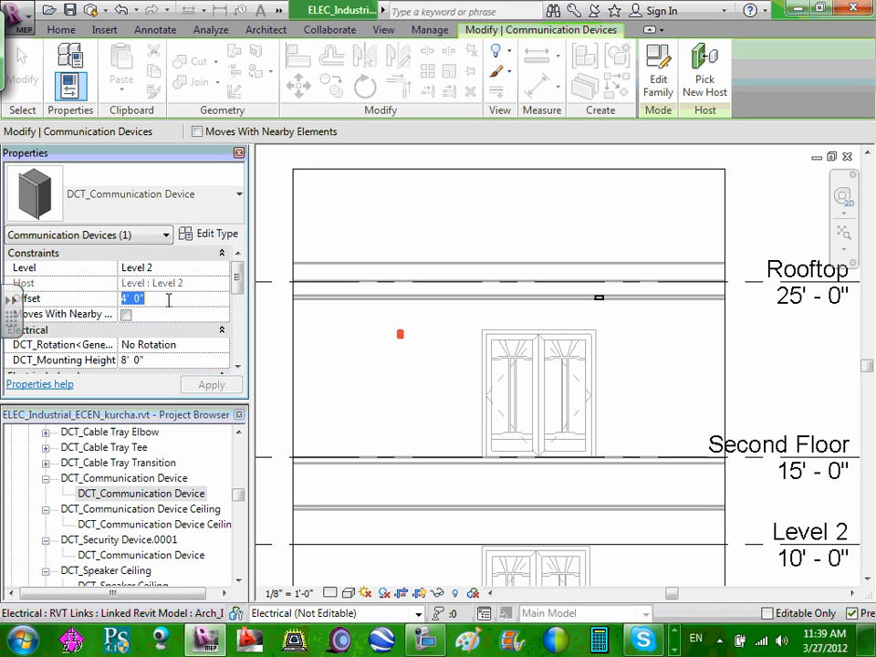
pyautogui.click(169, 300)
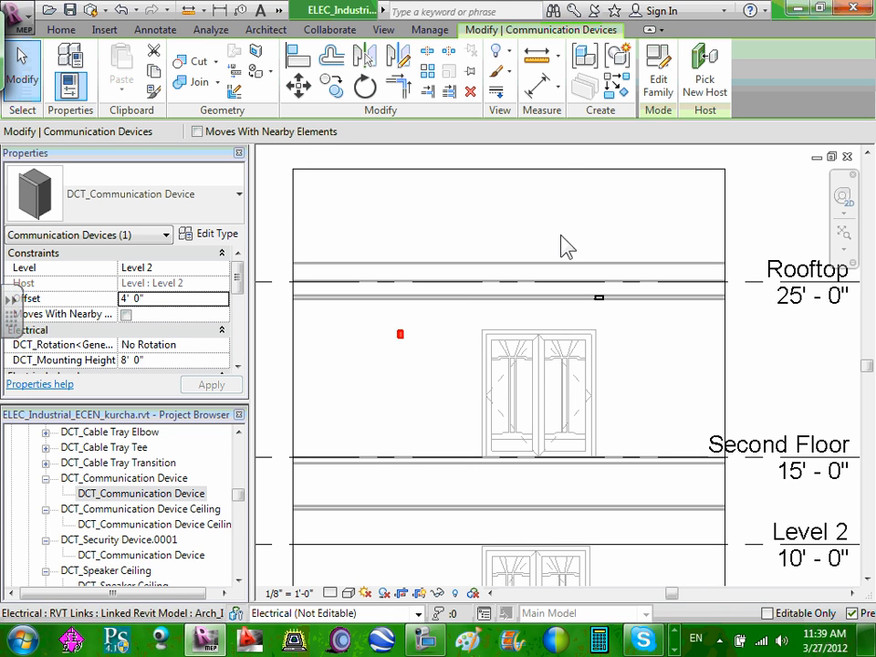
# - Measure the vertical distance from the Second Floor line up to the communication device
pyautogui.click(559, 84)
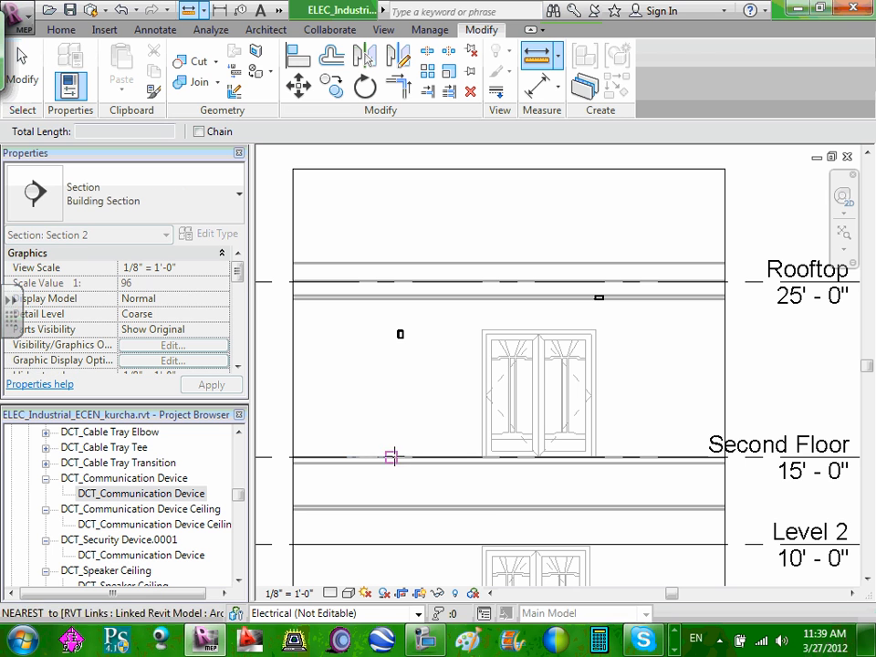
pyautogui.click(394, 456)
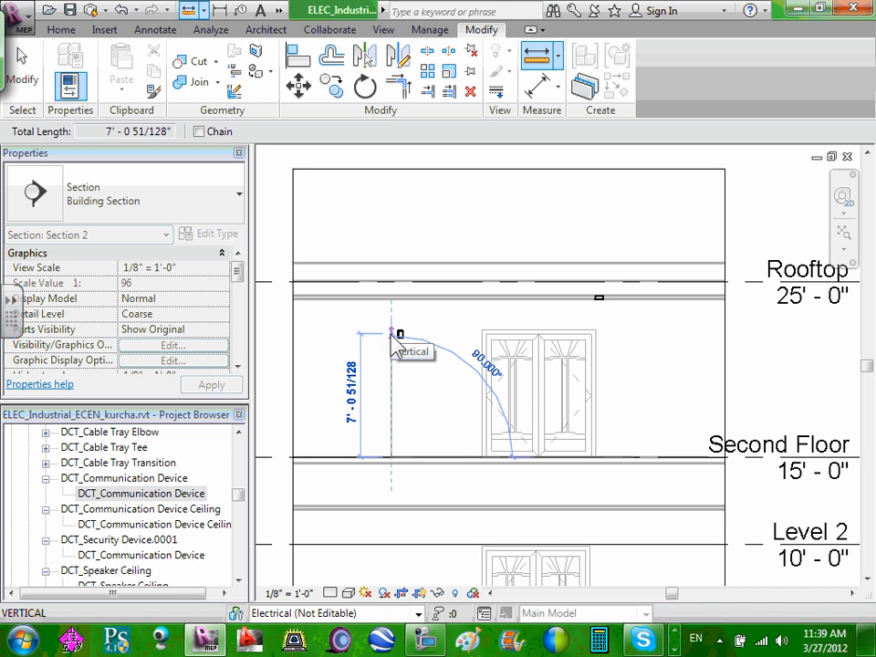
pyautogui.press('Escape')
pyautogui.press('Escape')
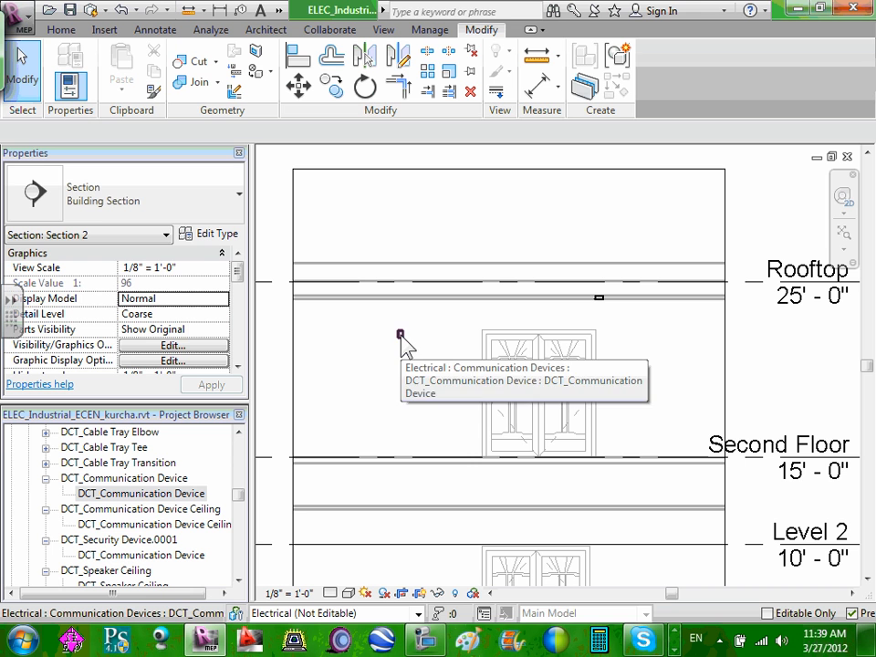
# - Select the lowered communication device and return to the 2nd Floor LV Systems floor plan
pyautogui.click(400, 335)
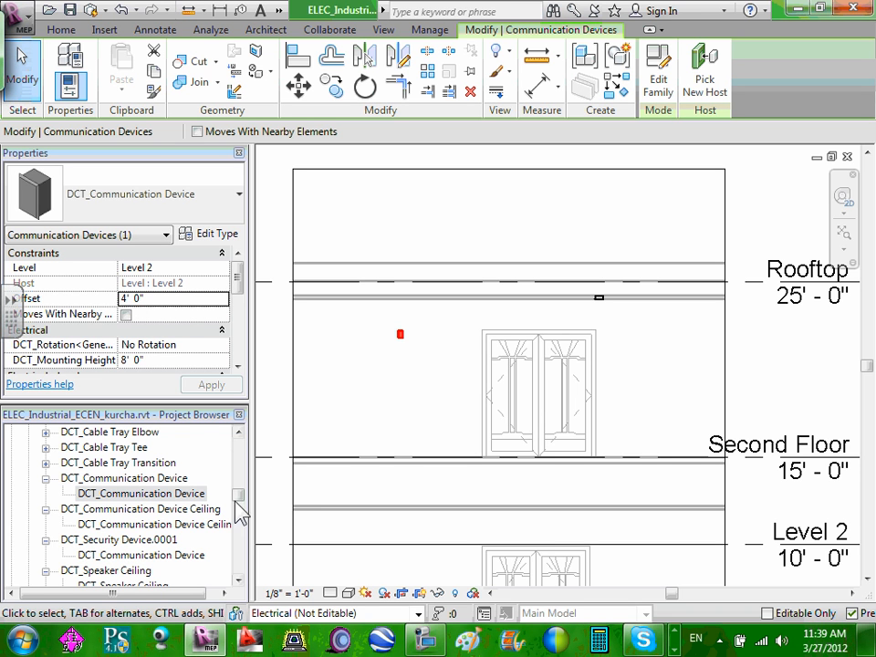
pyautogui.moveTo(239, 506); pyautogui.dragTo(248, 474)
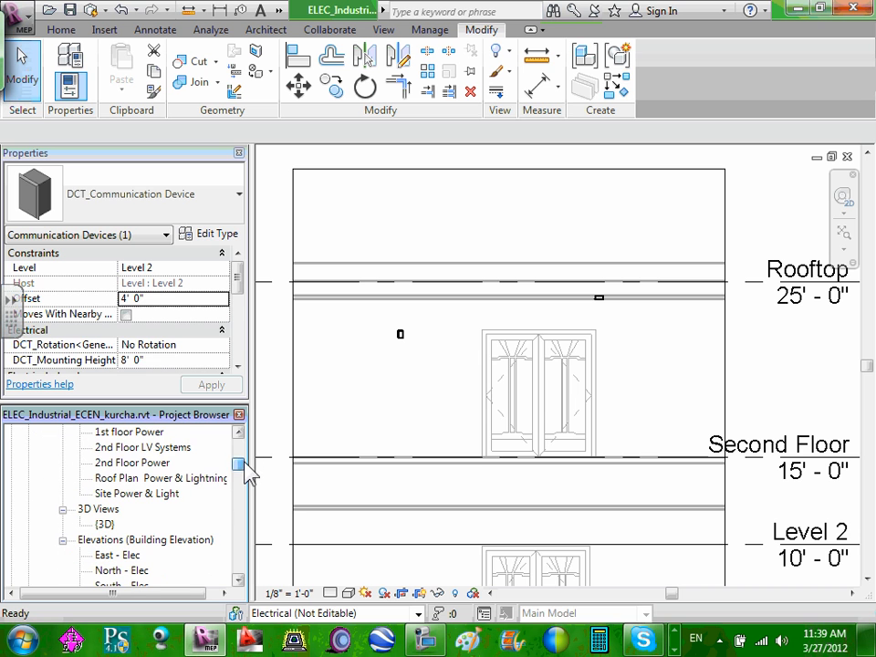
pyautogui.doubleClick(161, 449)
pyautogui.click(530, 412)
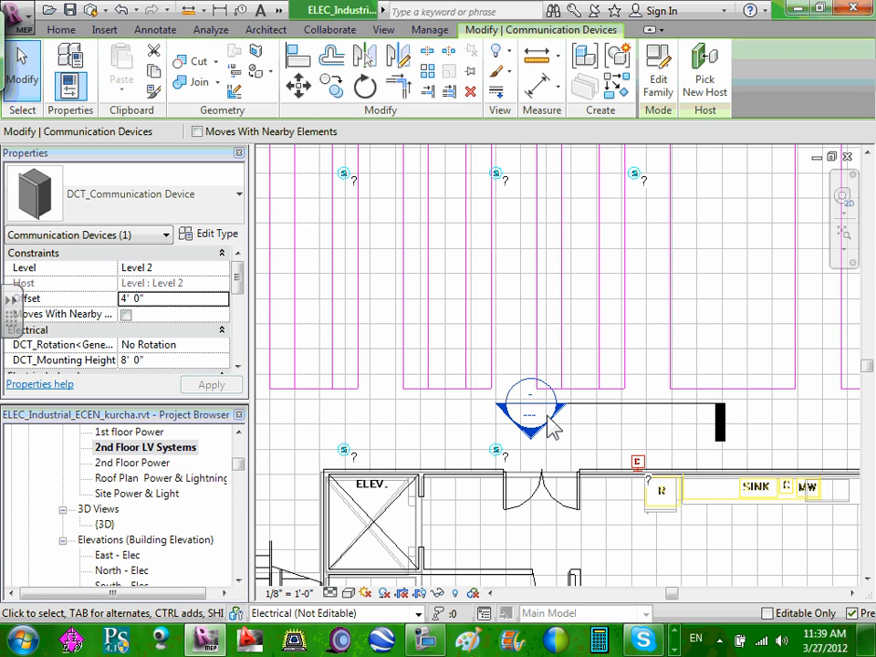
# - Examine the placement of the low-voltage devices across the Research Lab on the second-floor plan
pyautogui.scroll(-3, 551, 427)
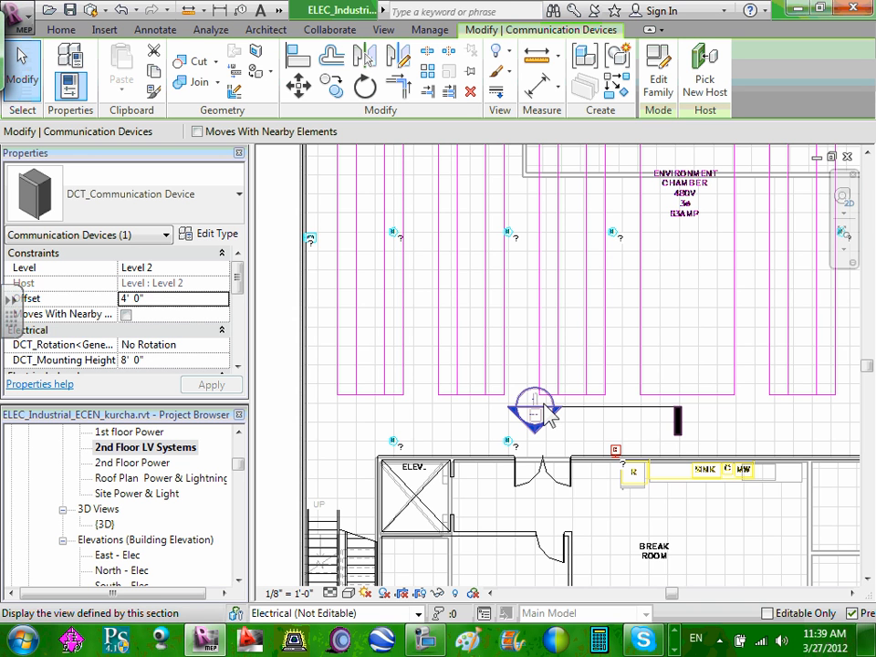
pyautogui.scroll(-5, 597, 343)
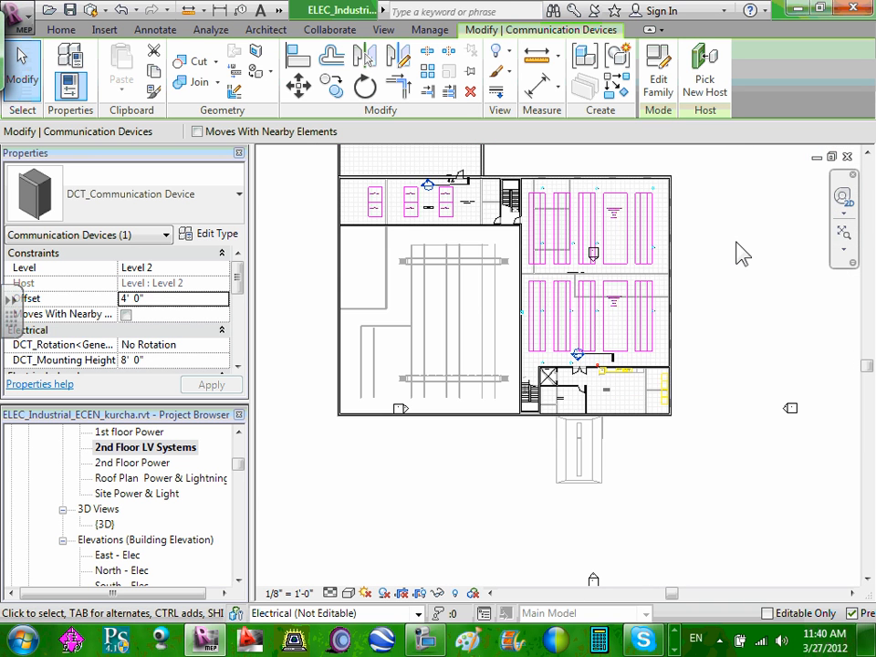
pyautogui.moveTo(742, 255); pyautogui.dragTo(587, 283, button='middle')
pyautogui.scroll(3, 589, 283)
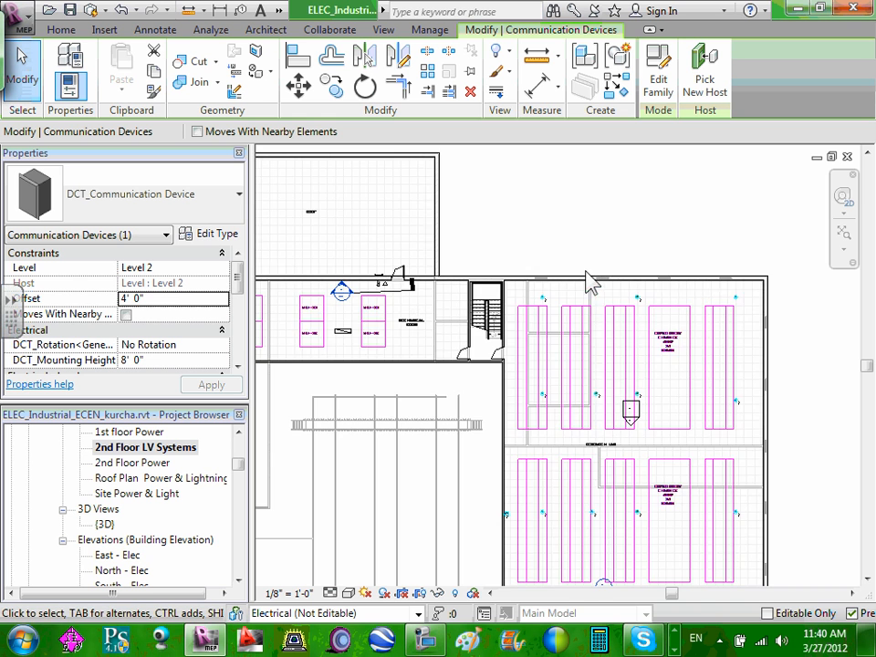
pyautogui.scroll(2, 595, 279)
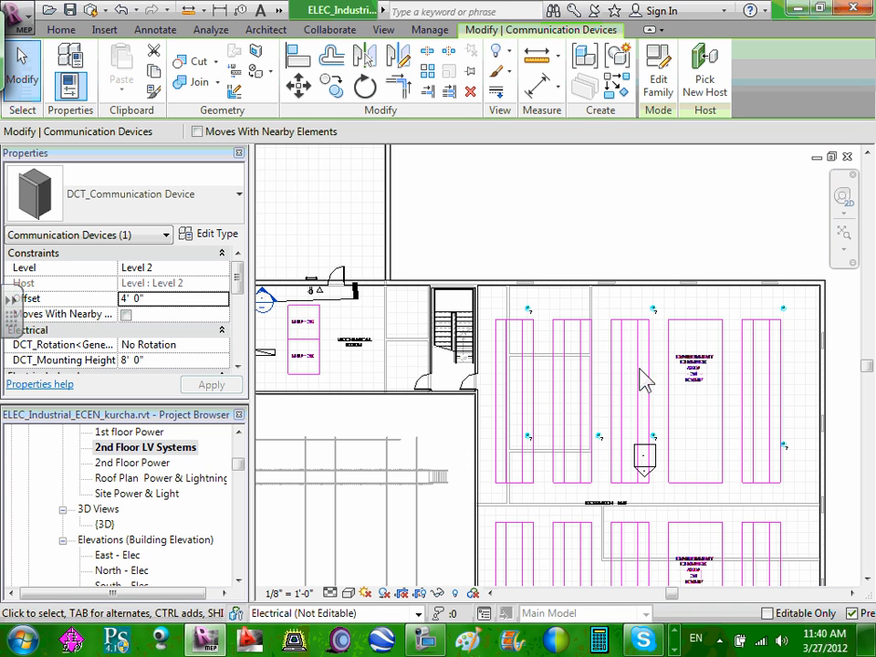
pyautogui.scroll(2, 596, 456)
pyautogui.scroll(-2, 593, 462)
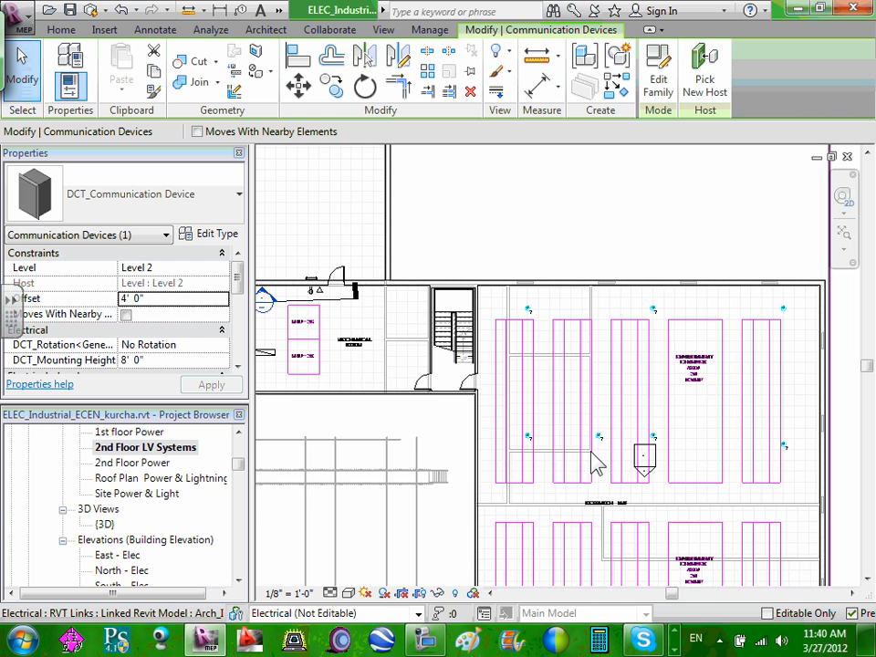
pyautogui.moveTo(498, 264); pyautogui.dragTo(527, 167, button='middle')
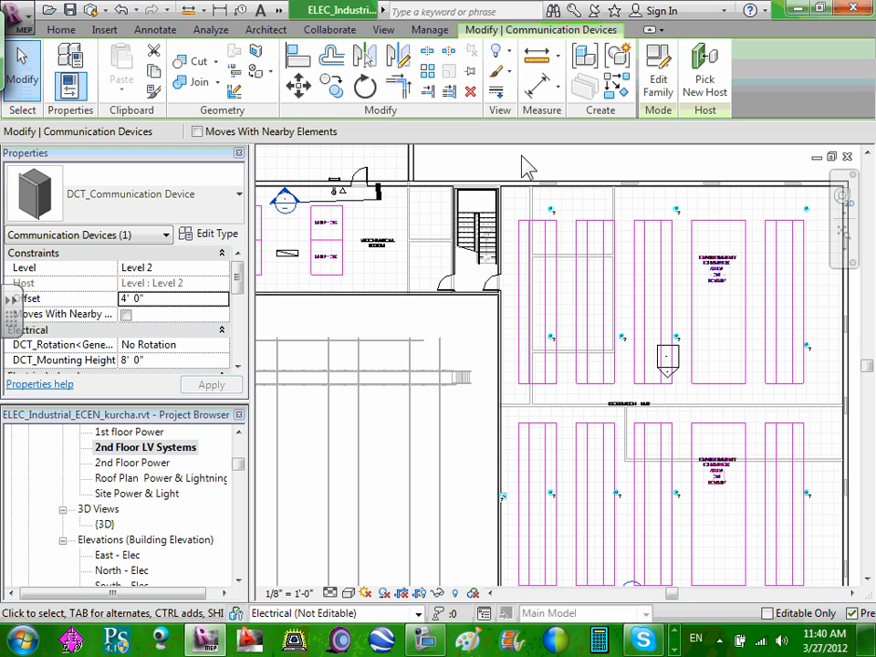
pyautogui.moveTo(673, 592); pyautogui.dragTo(648, 390, button='middle')
pyautogui.scroll(2, 631, 387)
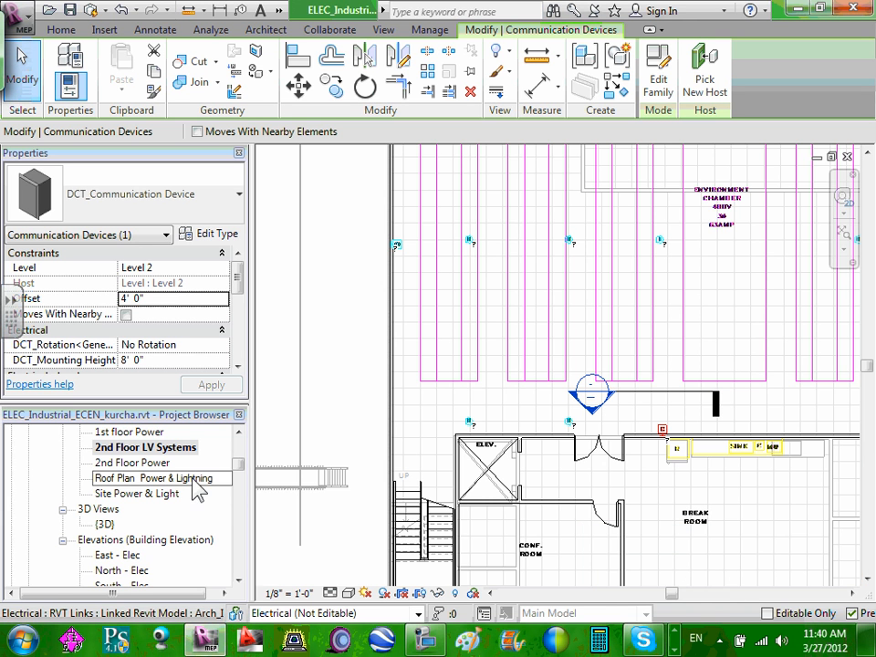
pyautogui.scroll(-2, 621, 342)
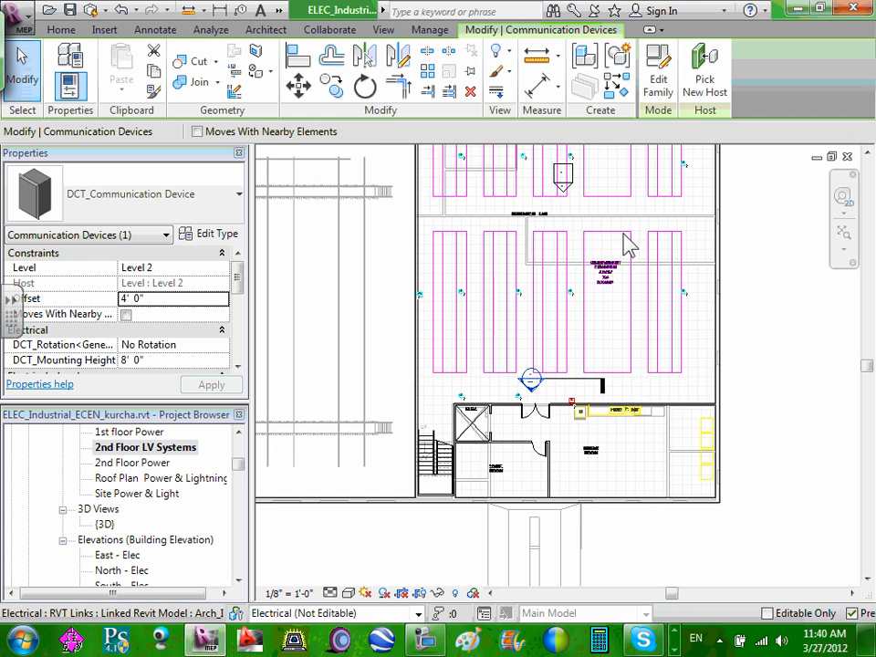
pyautogui.moveTo(608, 207); pyautogui.dragTo(595, 263, button='middle')
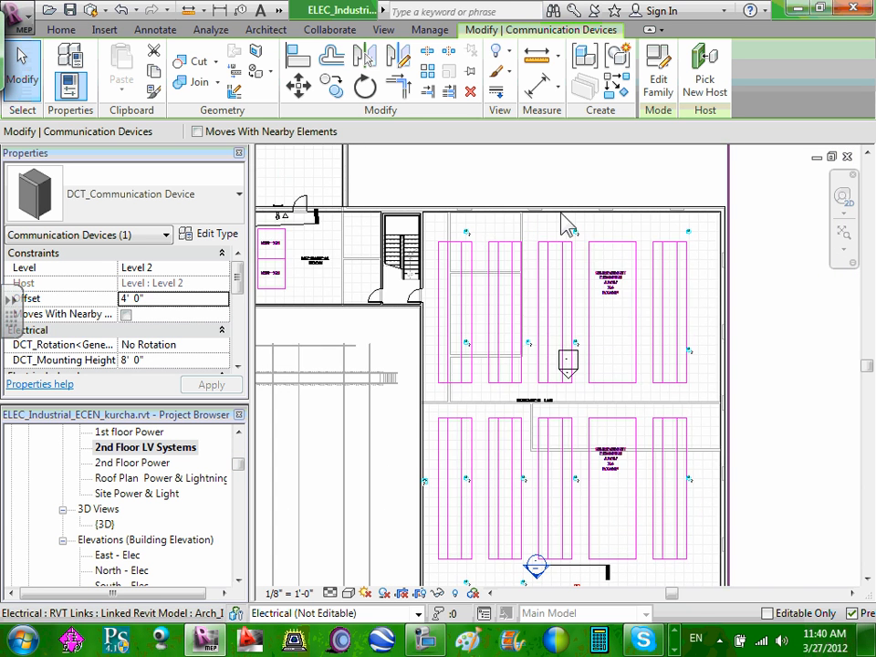
pyautogui.scroll(2, 567, 217)
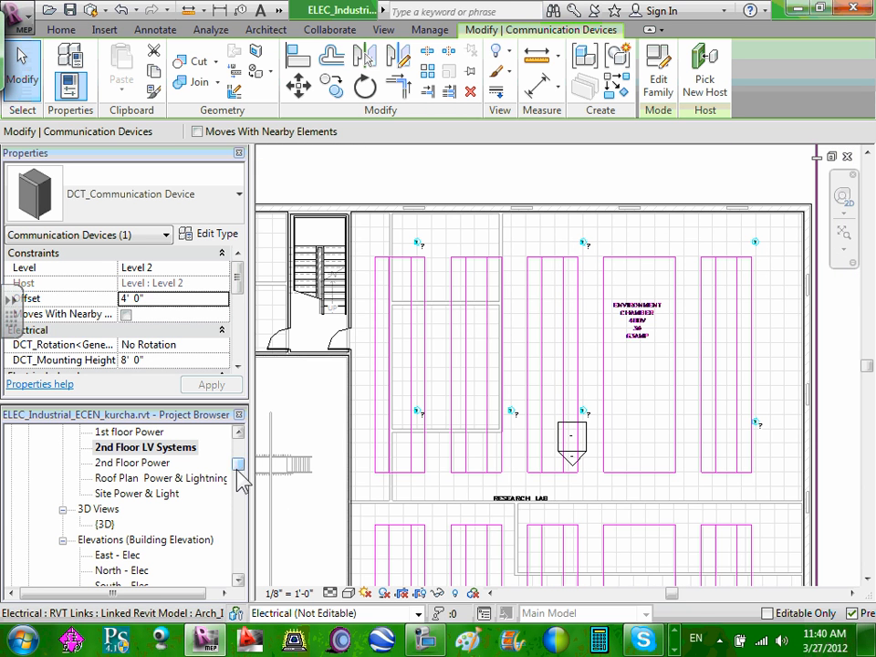
# - Find the DCT_Voice Data type among the communication device families and check its type properties without changing them
pyautogui.moveTo(238, 470); pyautogui.dragTo(237, 498)
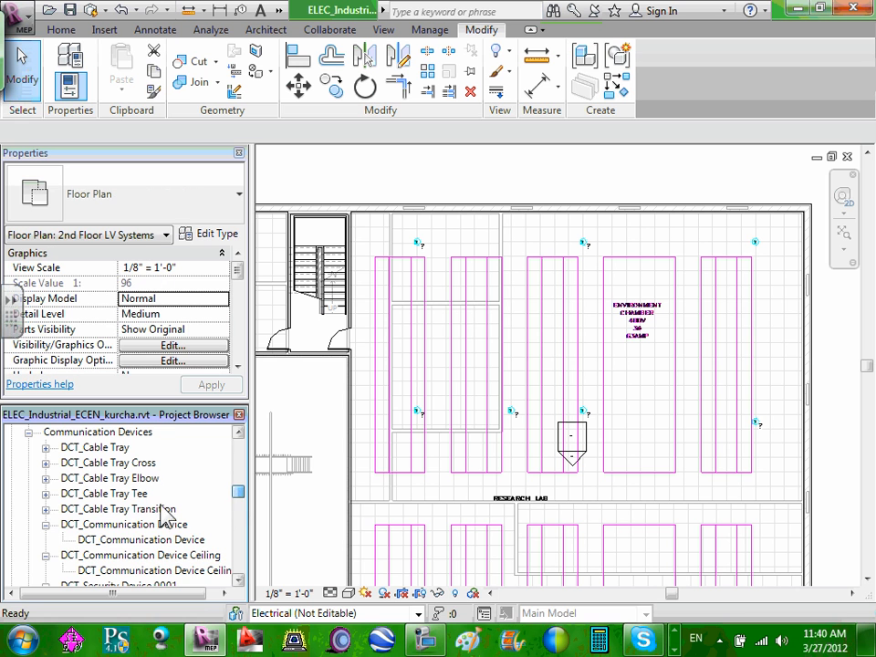
pyautogui.scroll(-2, 124, 512)
pyautogui.scroll(-1, 132, 509)
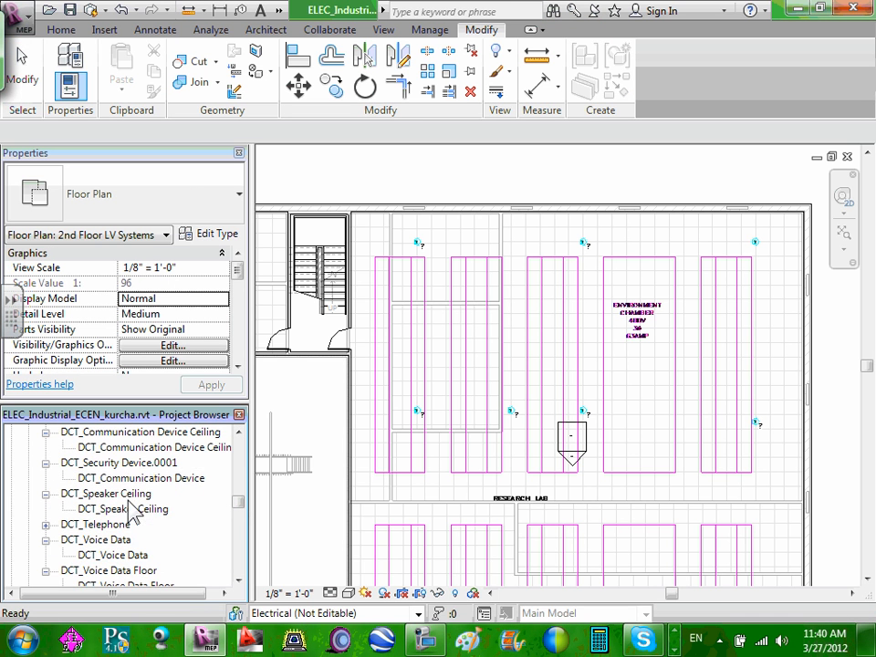
pyautogui.scroll(-1, 140, 534)
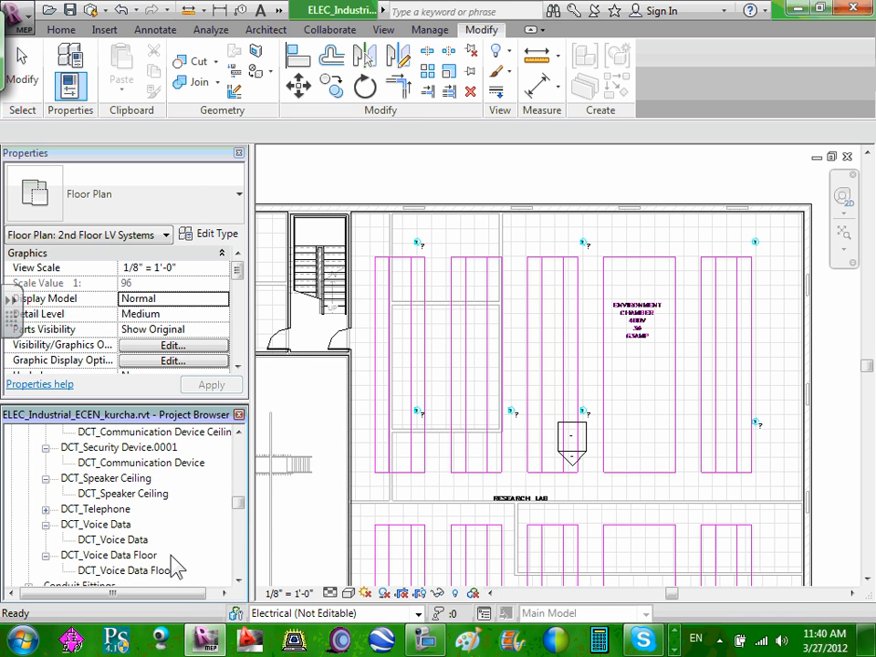
pyautogui.click(120, 542)
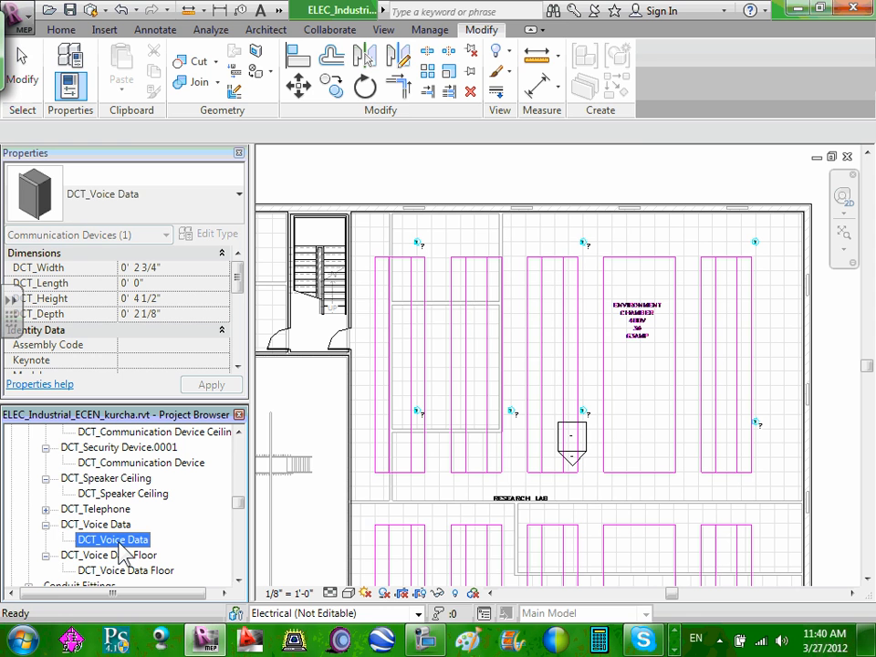
pyautogui.doubleClick(120, 544)
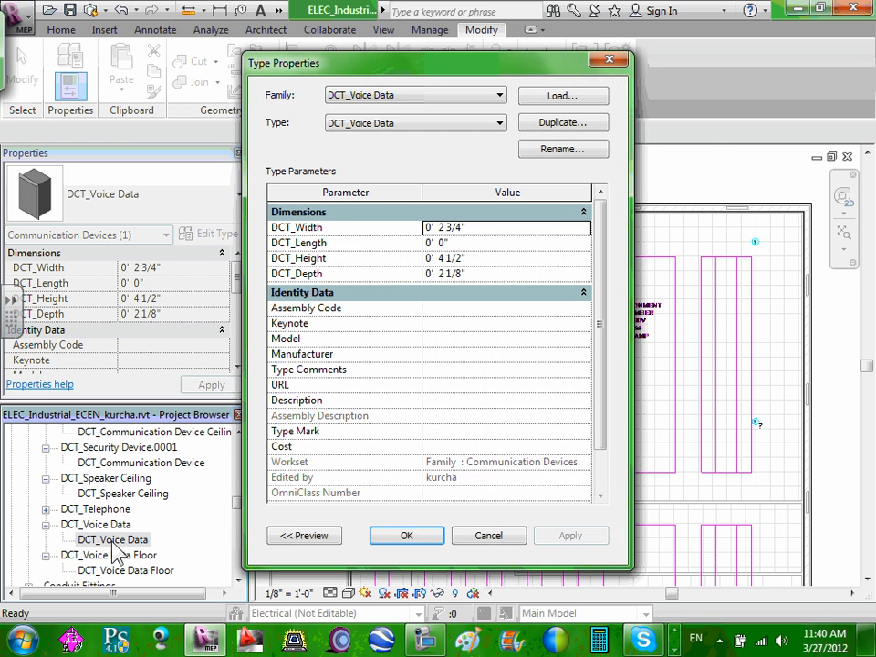
pyautogui.click(488, 537)
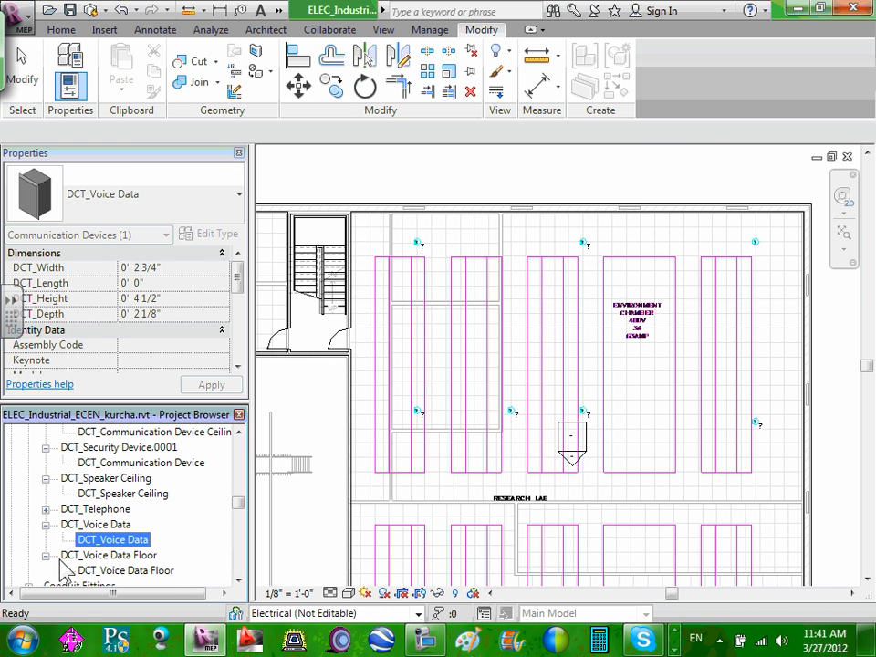
# - Place a DCT_Voice Data device on the Research Lab side of the Break Room wall, between the double door and the communication device
pyautogui.moveTo(113, 559); pyautogui.dragTo(610, 239)
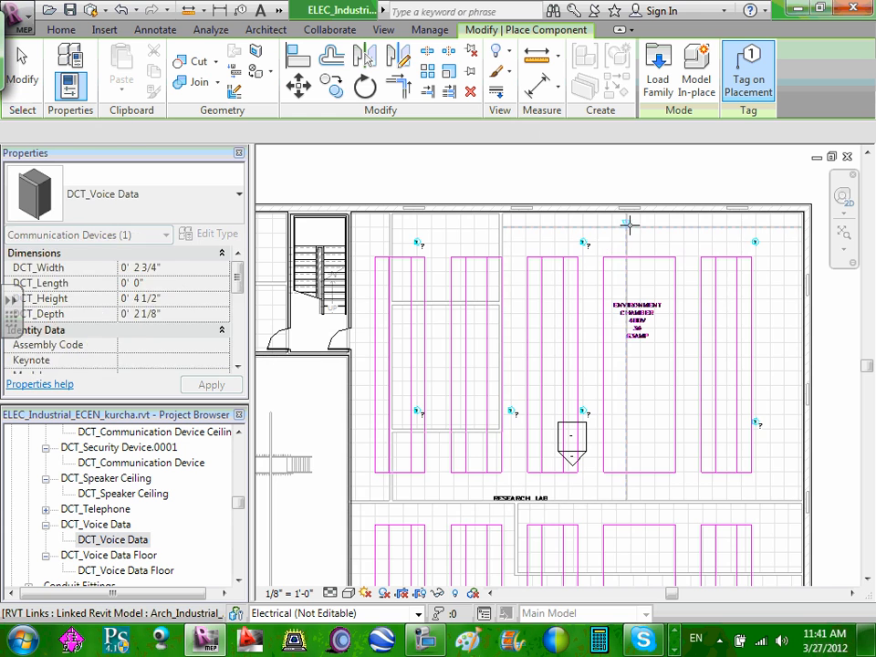
pyautogui.scroll(2, 629, 221)
pyautogui.scroll(1, 610, 220)
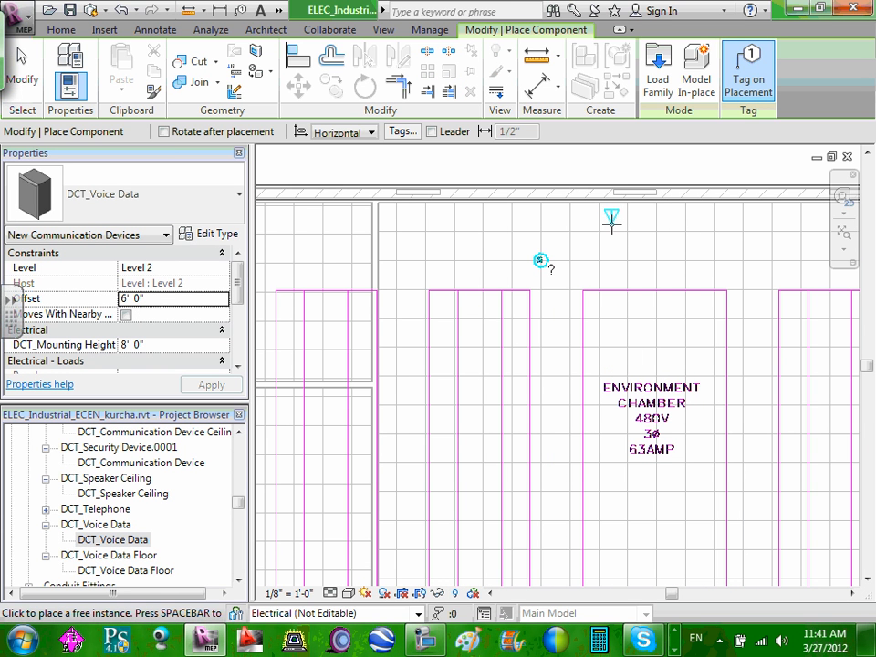
pyautogui.press('space')
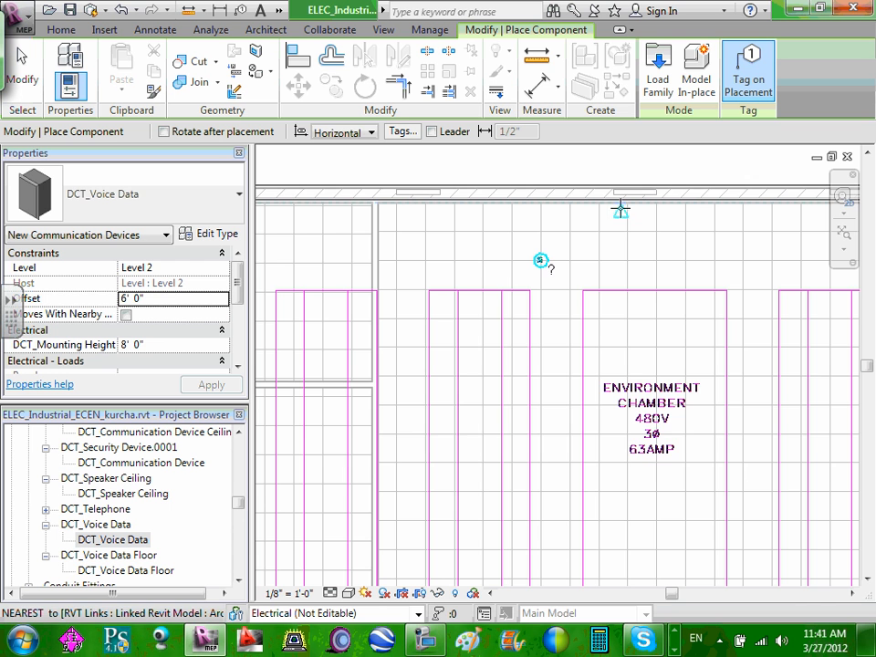
pyautogui.scroll(-5, 548, 273)
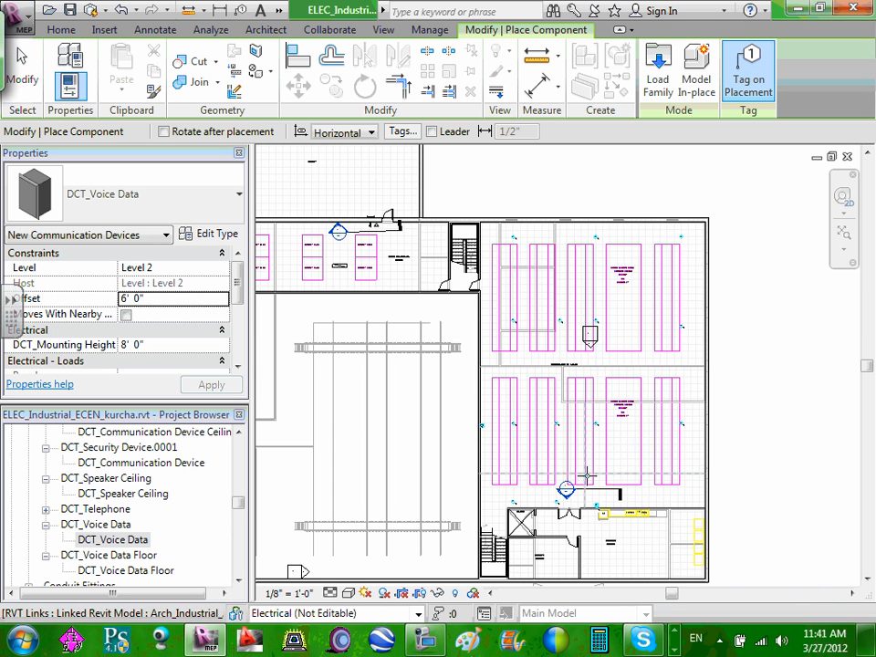
pyautogui.moveTo(586, 476); pyautogui.dragTo(612, 356, button='middle')
pyautogui.scroll(4, 604, 365)
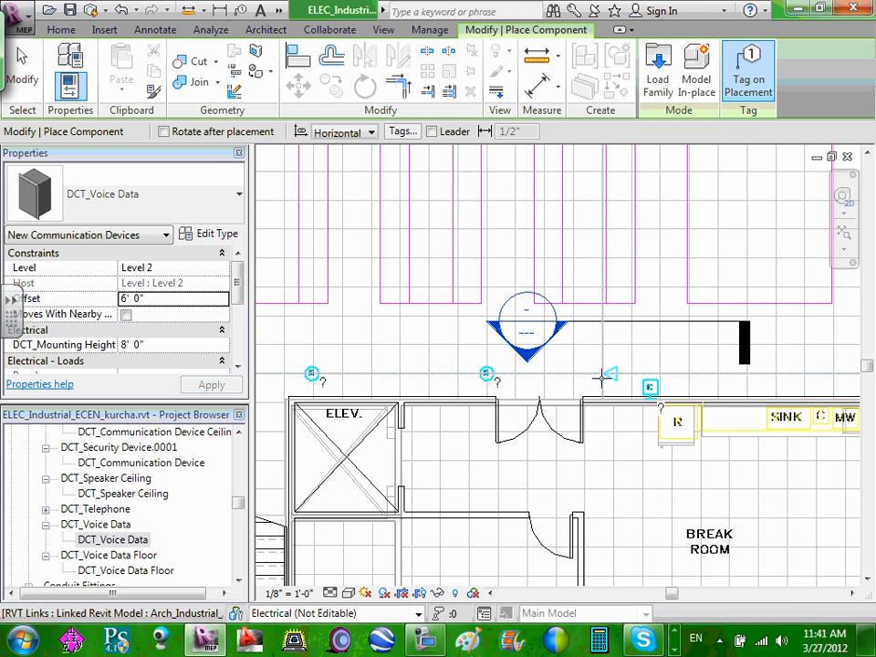
pyautogui.scroll(3, 602, 381)
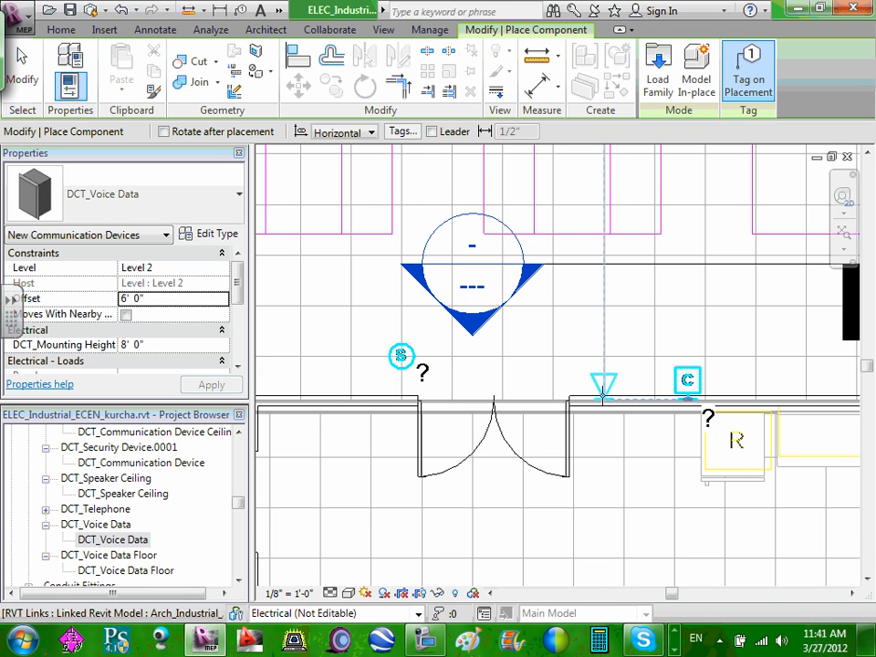
pyautogui.click(602, 393)
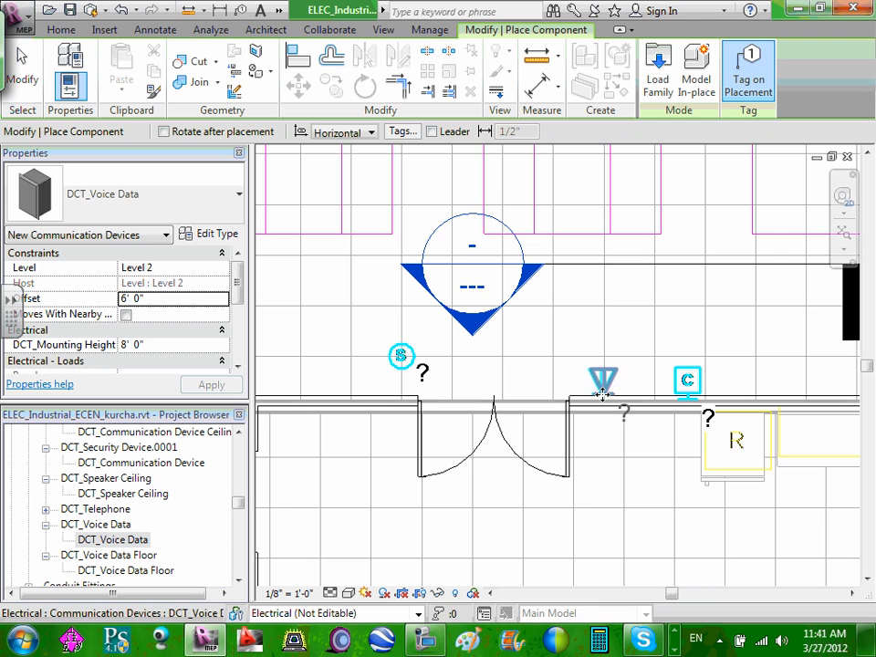
pyautogui.press('Escape')
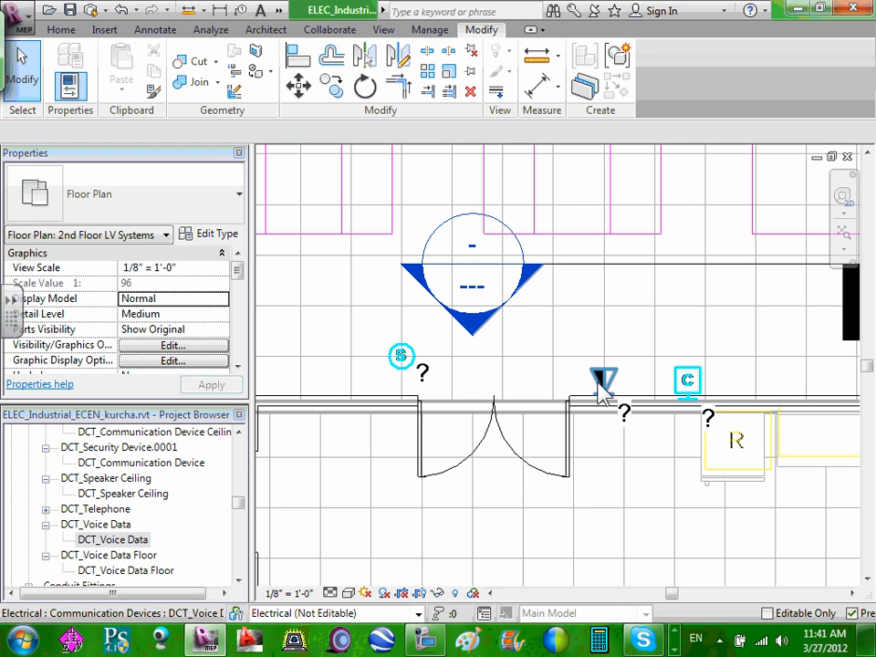
# - Open the Section 2 view from its section mark near the double door and select the new voice data device
pyautogui.doubleClick(477, 292)
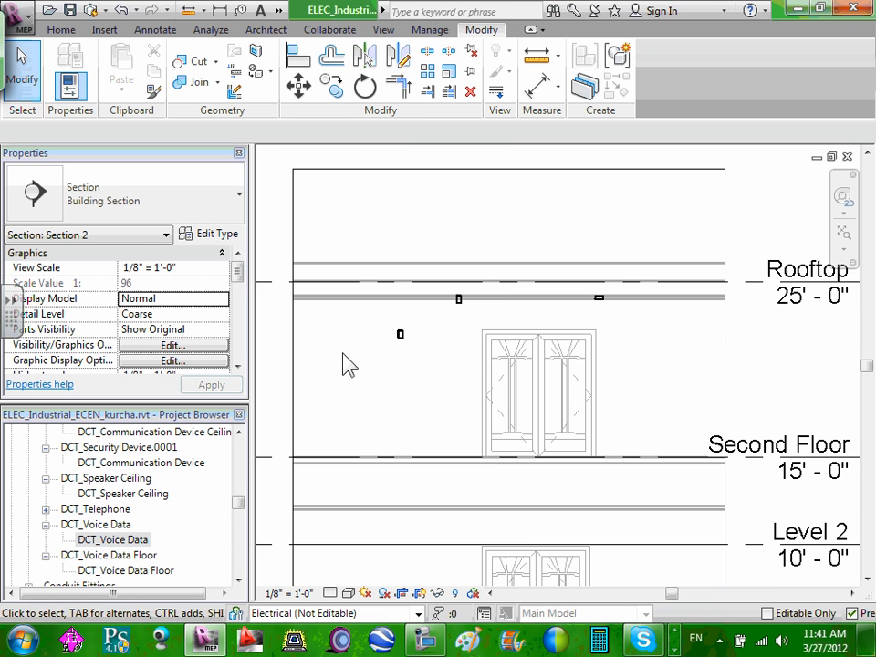
pyautogui.click(403, 343)
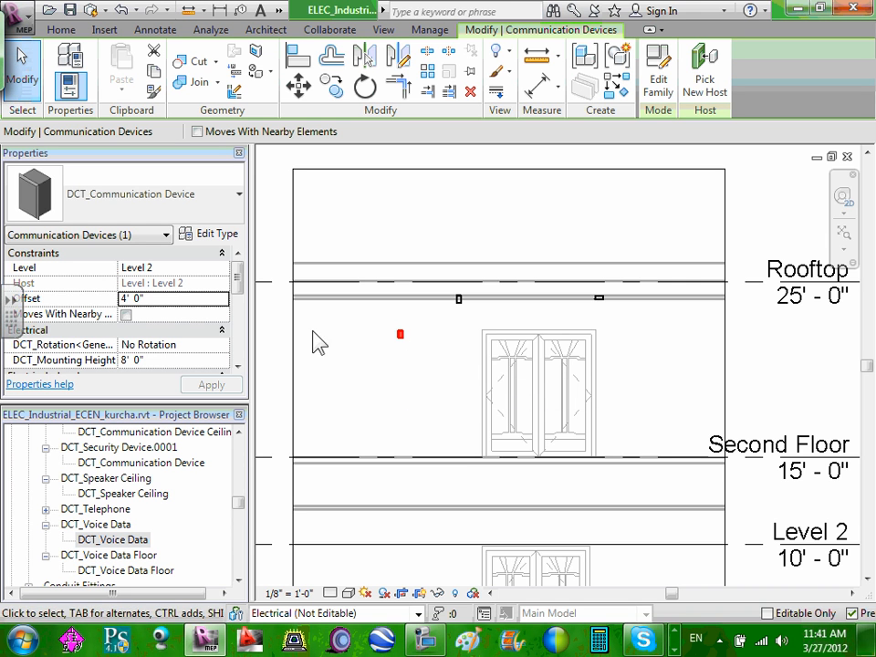
pyautogui.scroll(-3, 556, 388)
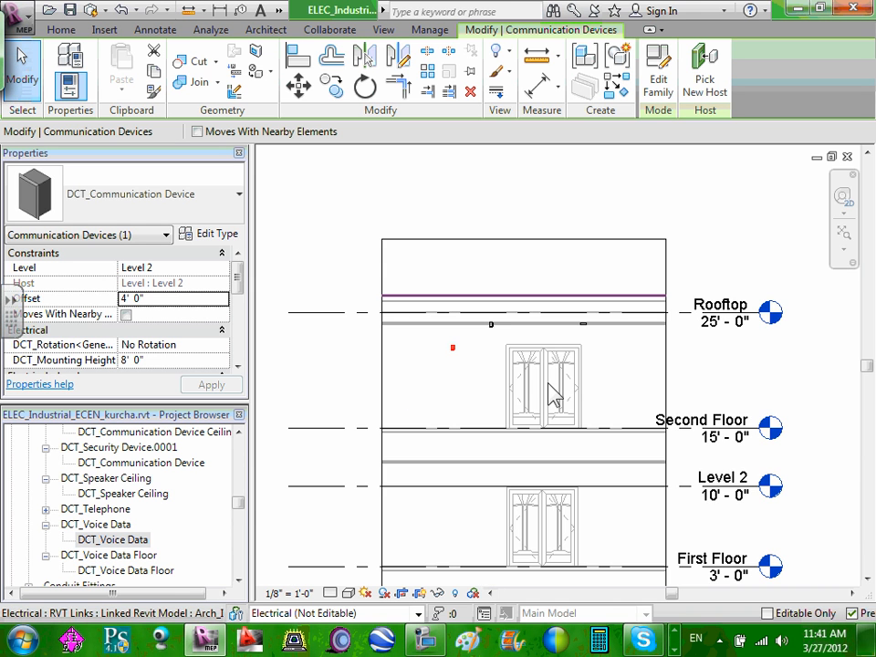
pyautogui.scroll(2, 516, 334)
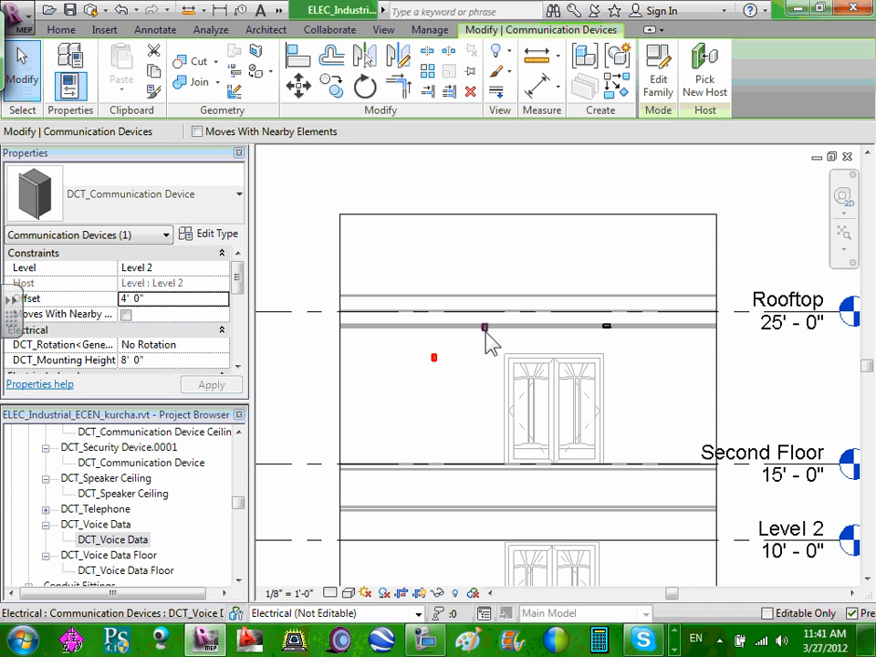
pyautogui.click(485, 329)
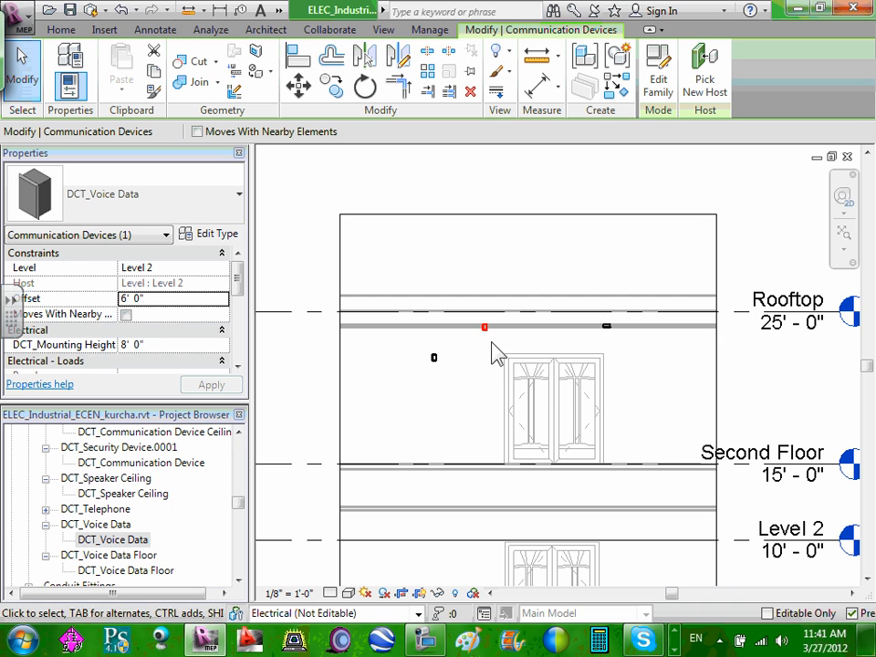
# - Set the offset of the voice data device to 2' 0" and apply it
pyautogui.click(124, 297)
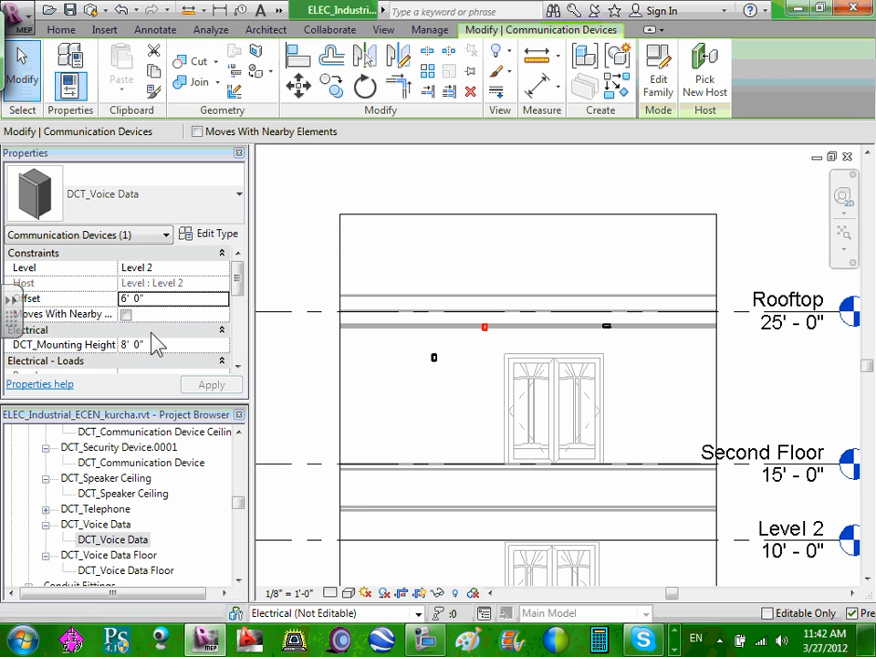
pyautogui.click(484, 344)
pyautogui.click(479, 335)
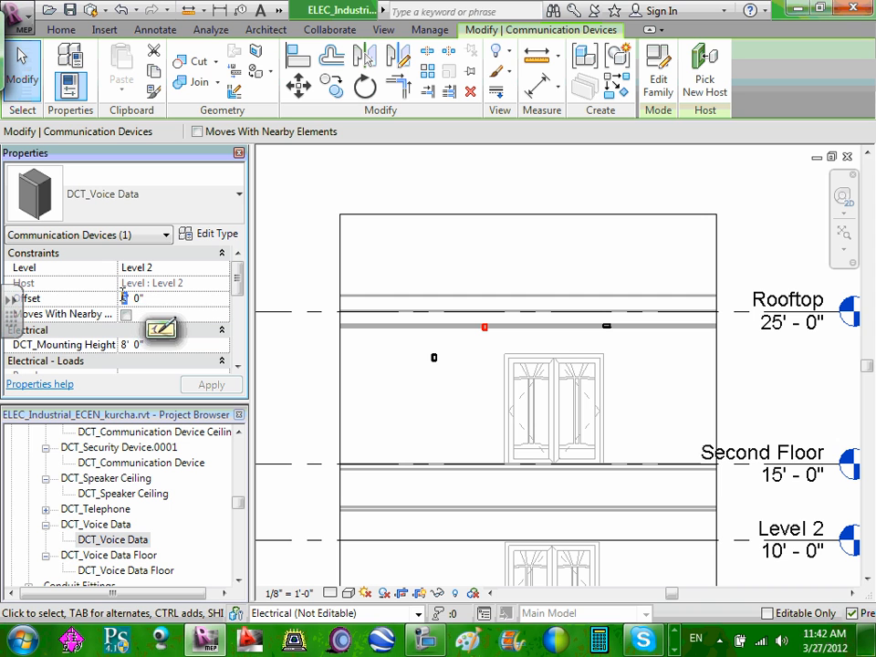
pyautogui.doubleClick(124, 297)
pyautogui.write('6')
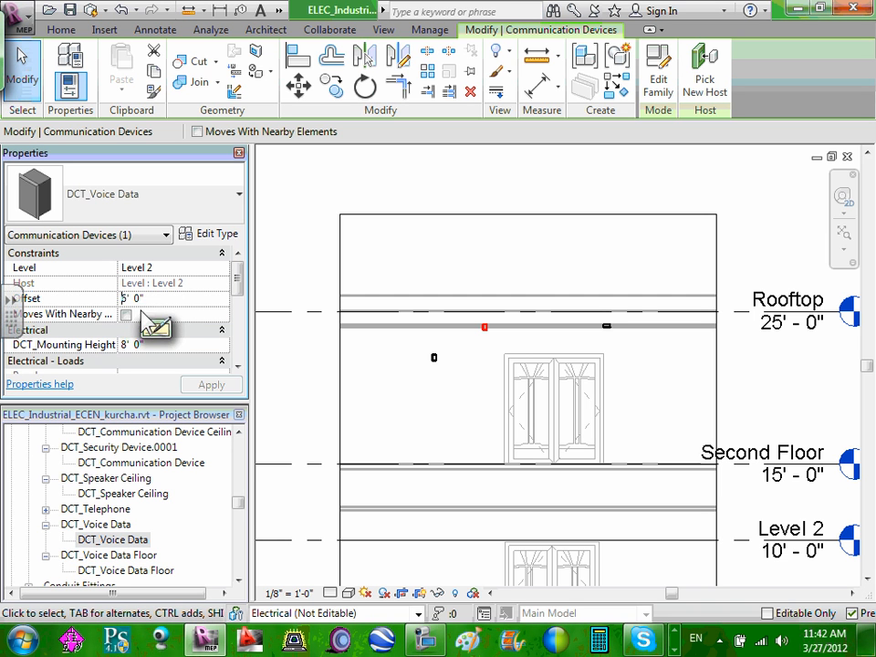
pyautogui.press('BackSpace')
pyautogui.write('2')
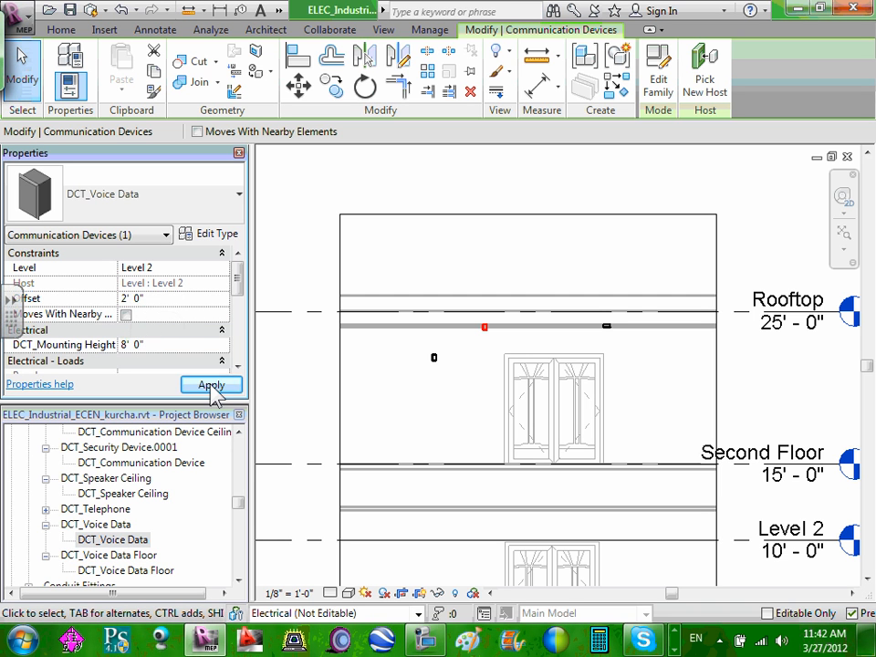
pyautogui.click(209, 385)
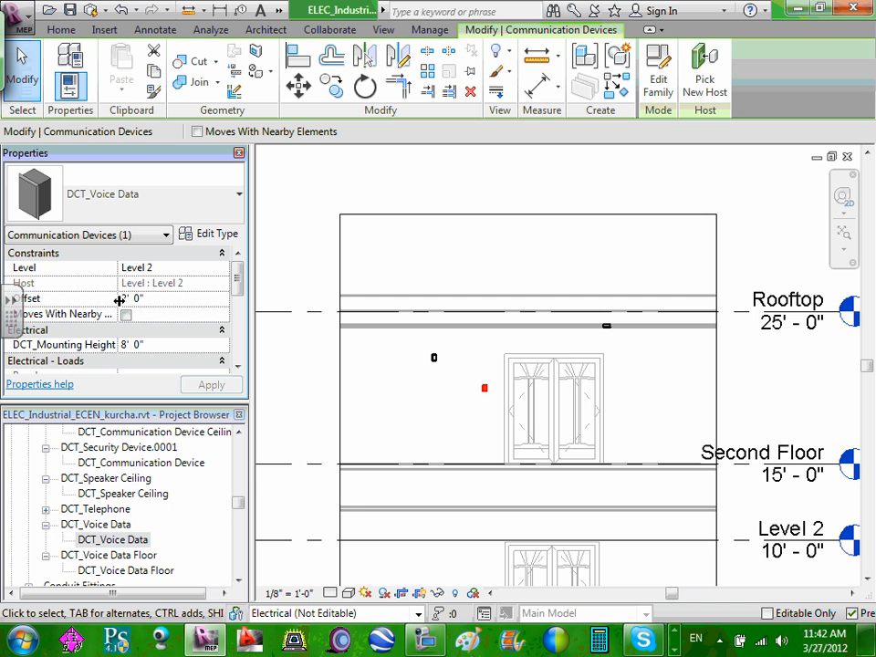
# - Set the offset of the voice data device to 0' 0" and apply it
pyautogui.press('BackSpace')
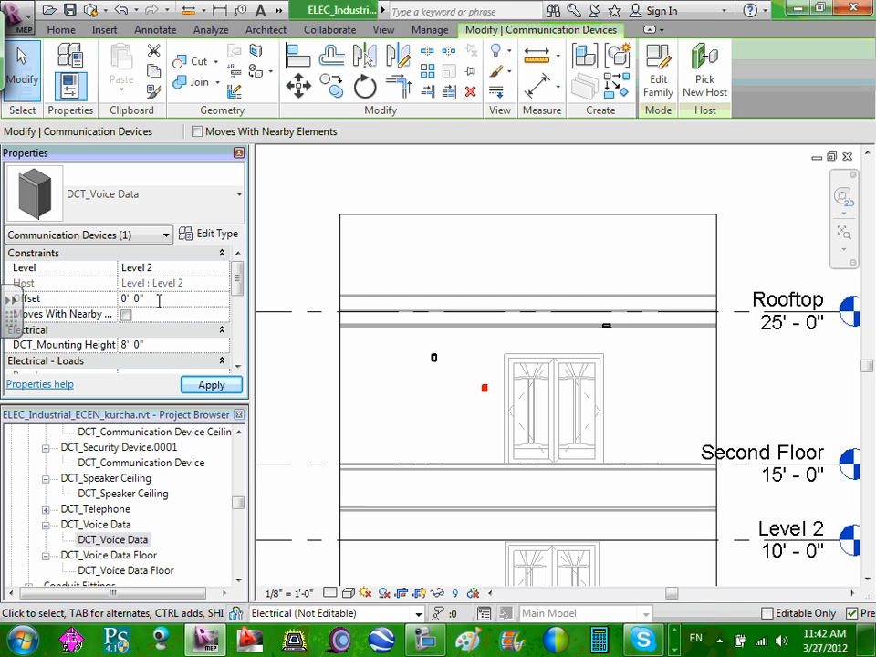
pyautogui.click(209, 385)
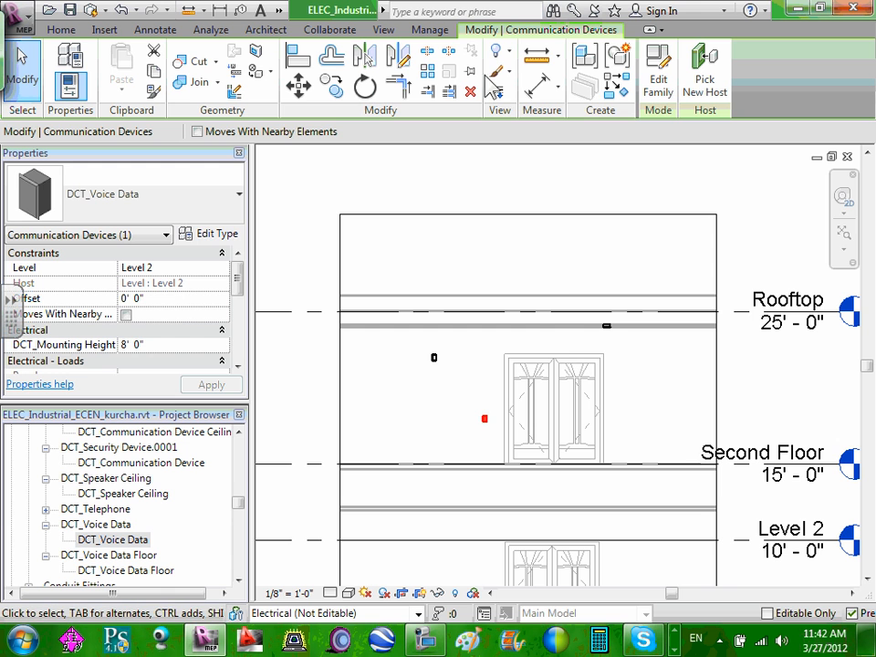
# - Measure the vertical distance from the Second Floor line up to the bottom of the voice data device
pyautogui.click(536, 60)
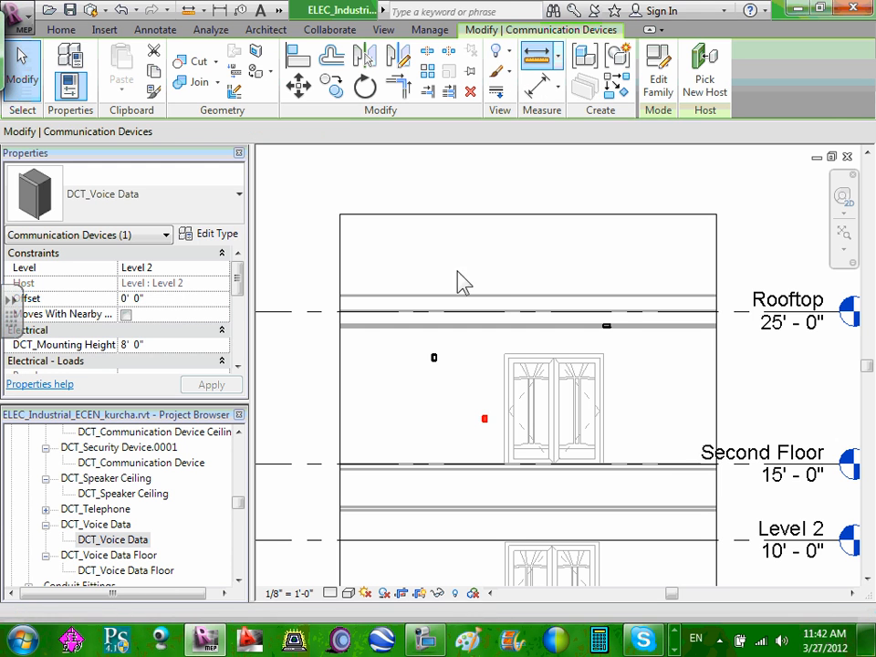
pyautogui.scroll(2, 486, 467)
pyautogui.click(483, 468)
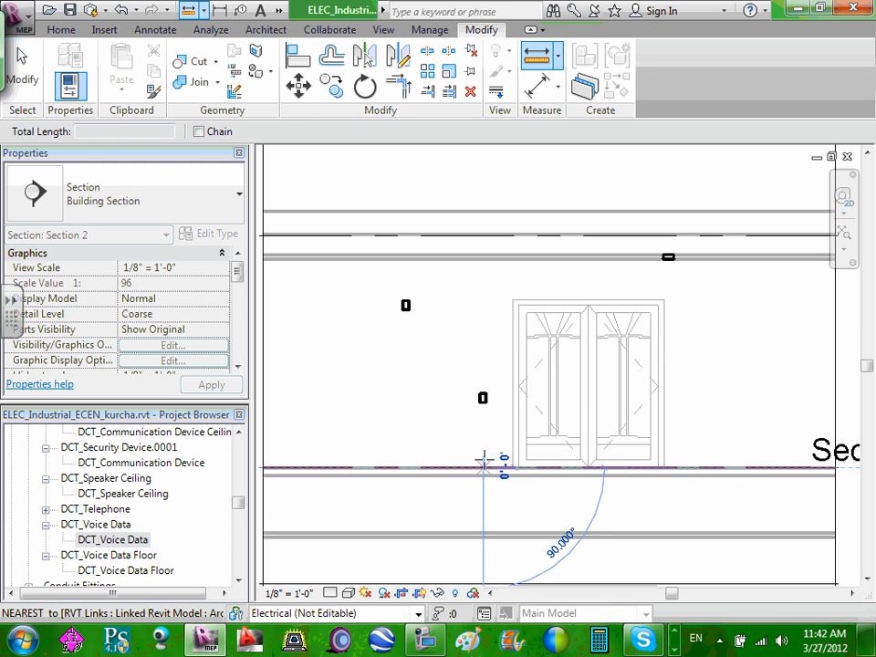
pyautogui.click(484, 400)
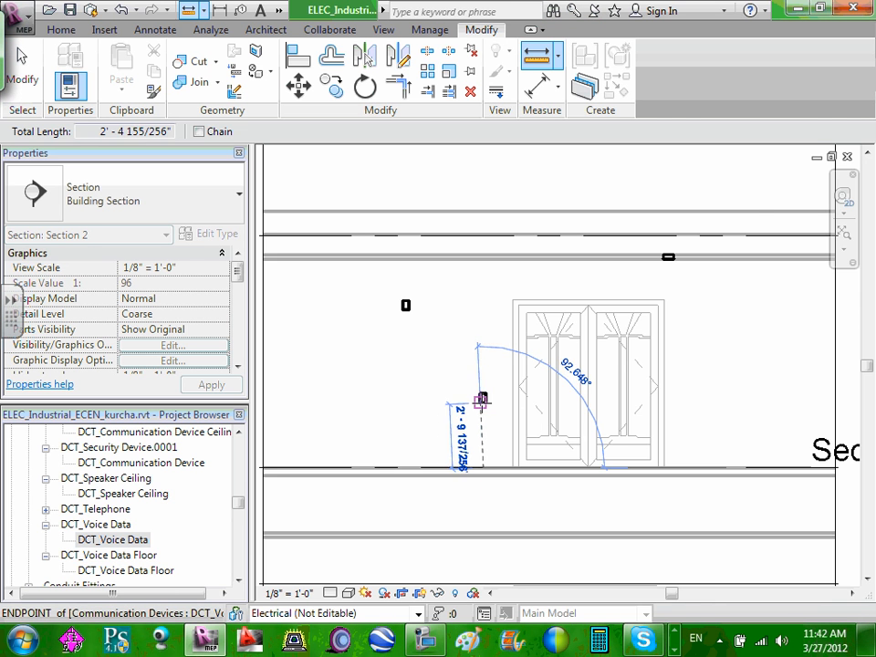
pyautogui.scroll(2, 484, 402)
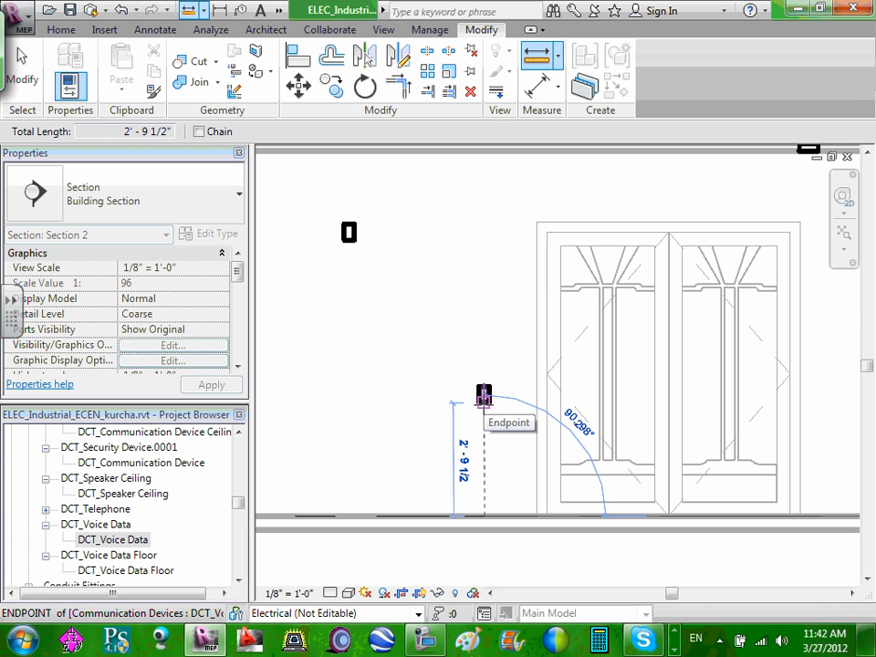
# - End the measurement and inspect the offset and mounting height of the voice data device in the section
pyautogui.press('Escape')
pyautogui.press('Escape')
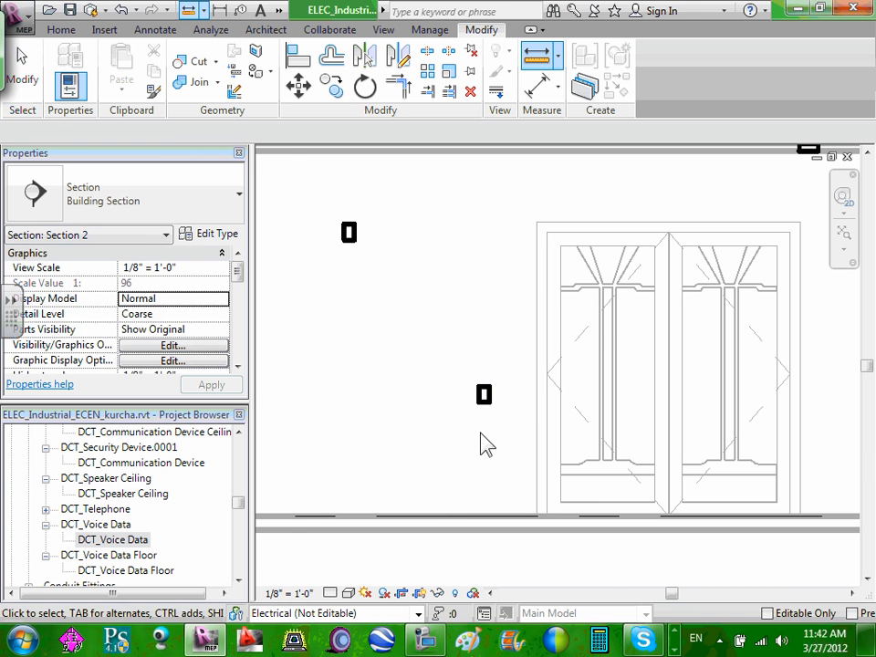
pyautogui.scroll(-2, 487, 420)
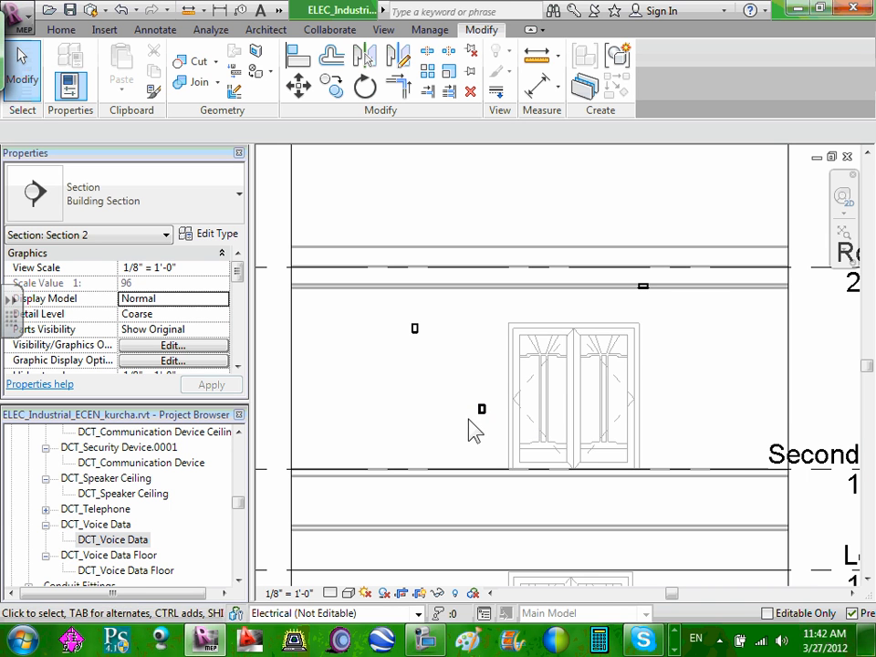
pyautogui.scroll(-1, 480, 416)
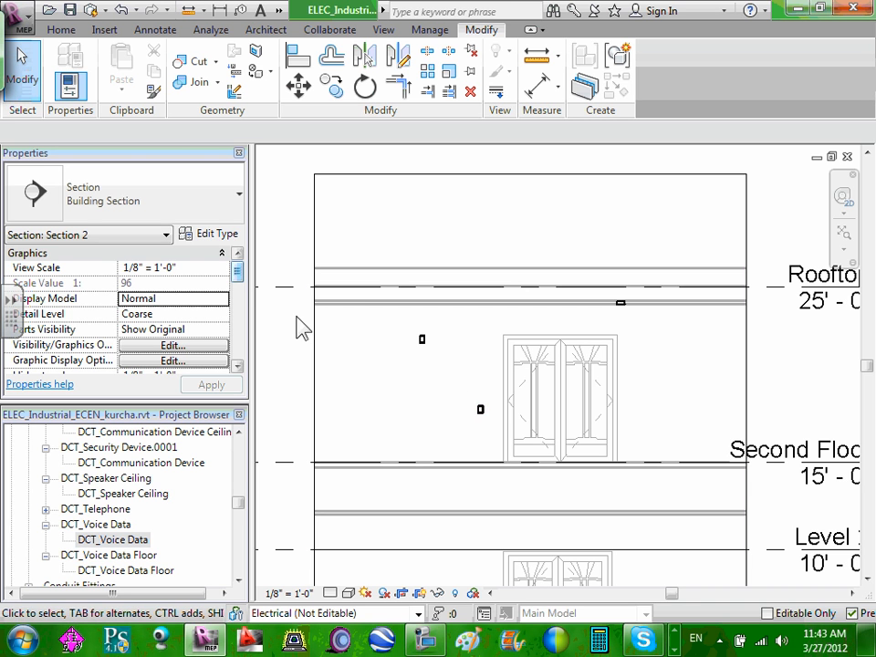
pyautogui.click(482, 411)
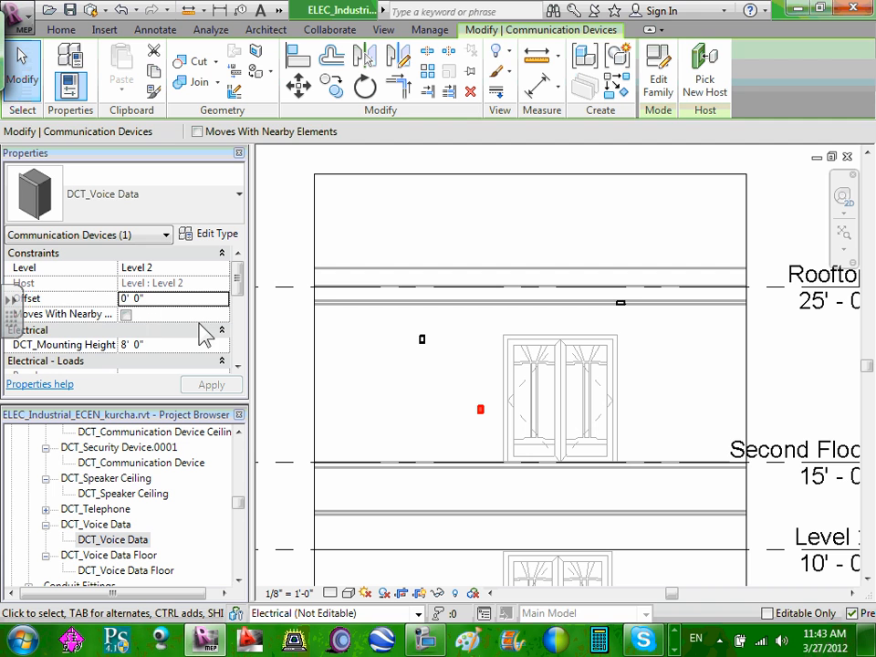
pyautogui.press('Escape')
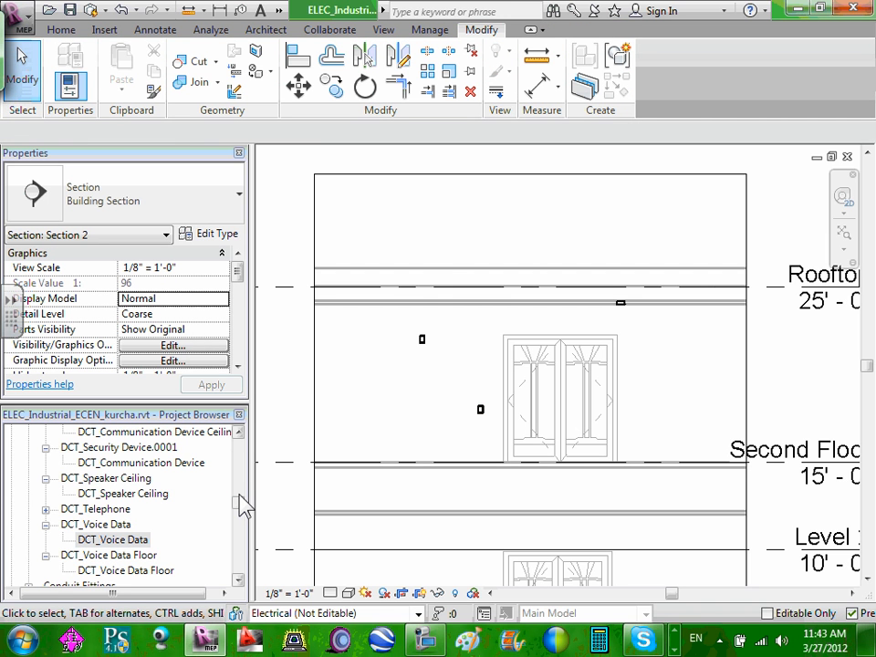
# - Compare the offset and mounting height properties of the communication device, voice data device and ceiling speaker in the section
pyautogui.click(423, 341)
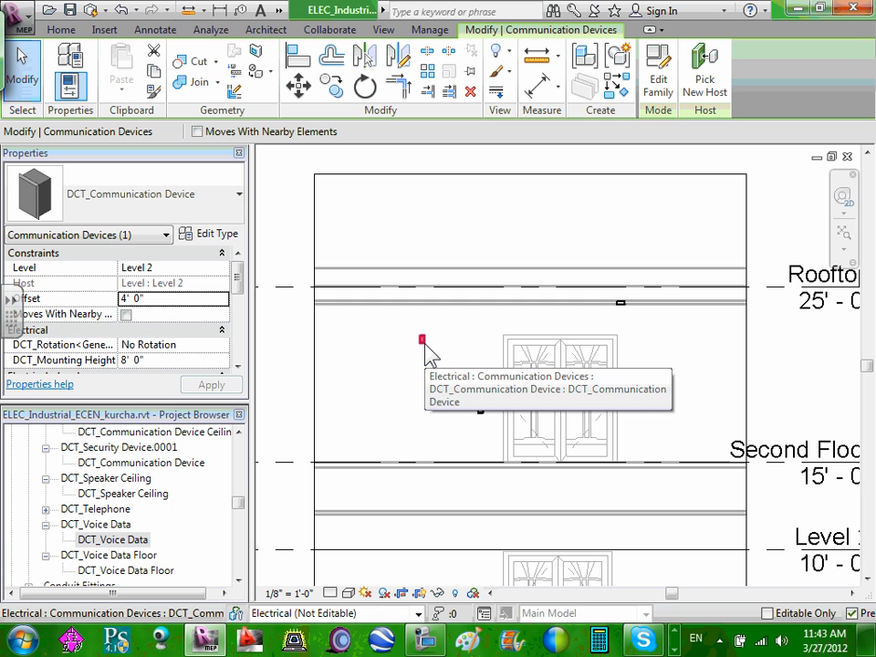
pyautogui.click(481, 410)
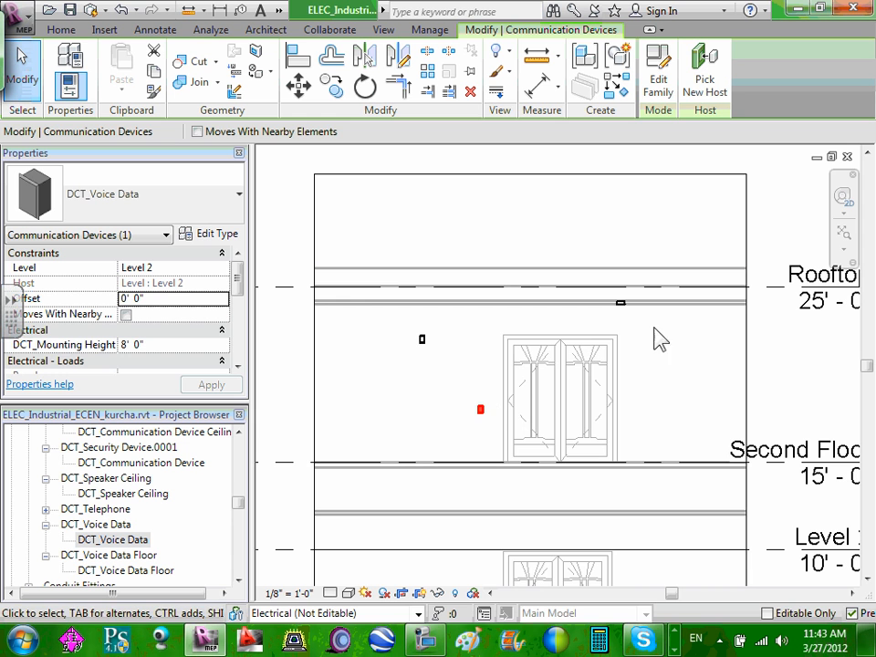
pyautogui.click(622, 304)
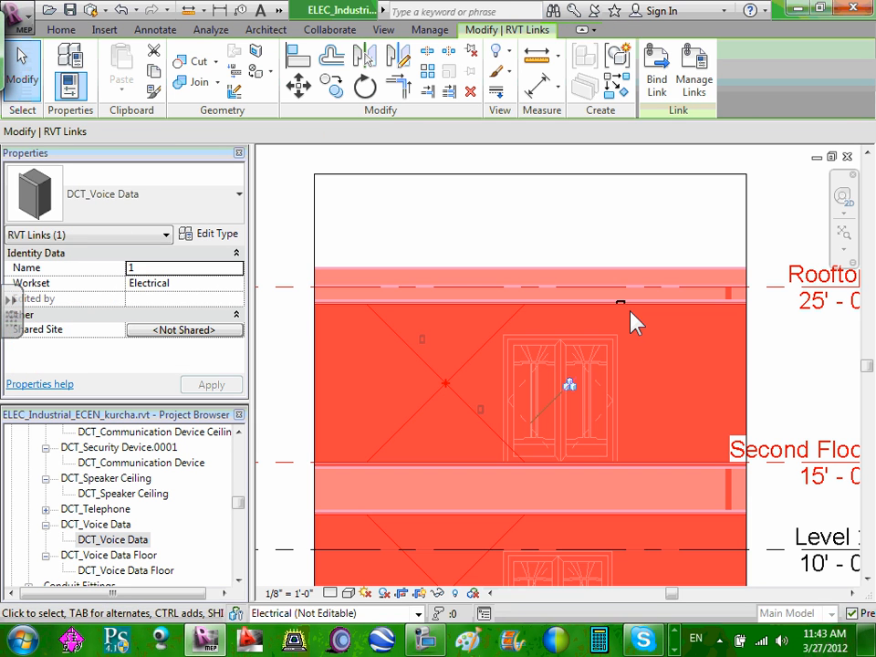
pyautogui.click(624, 308)
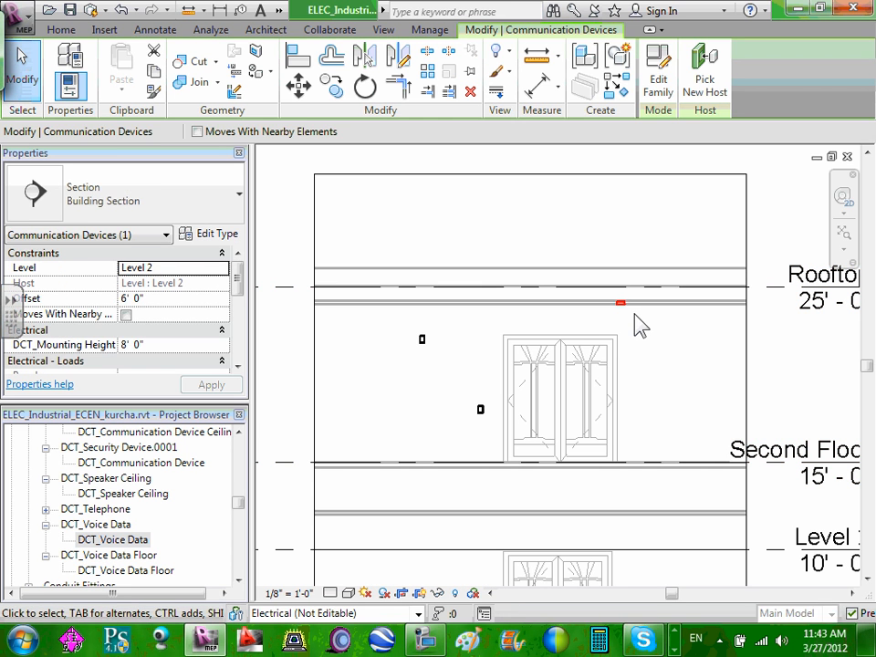
pyautogui.click(632, 326)
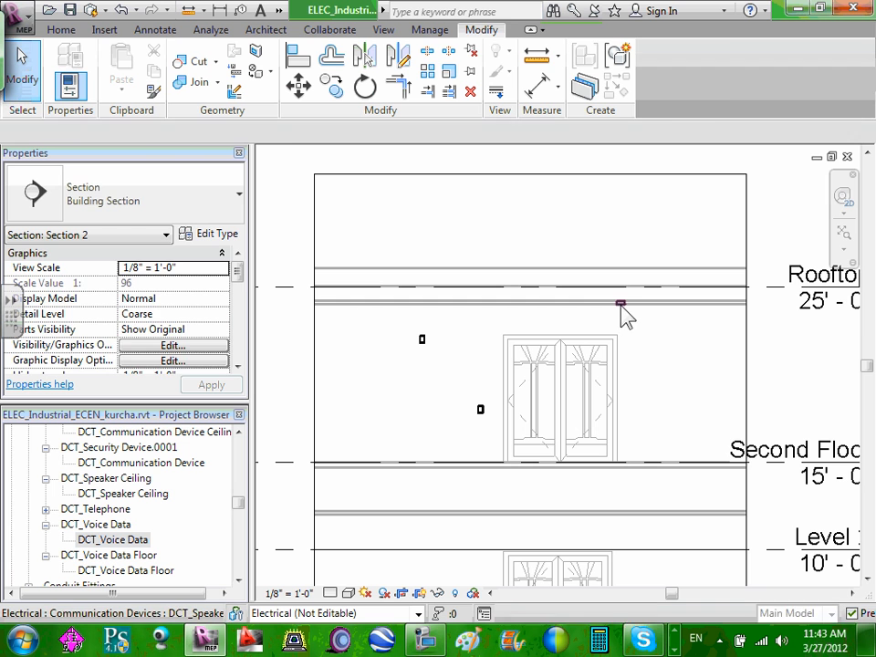
pyautogui.click(621, 306)
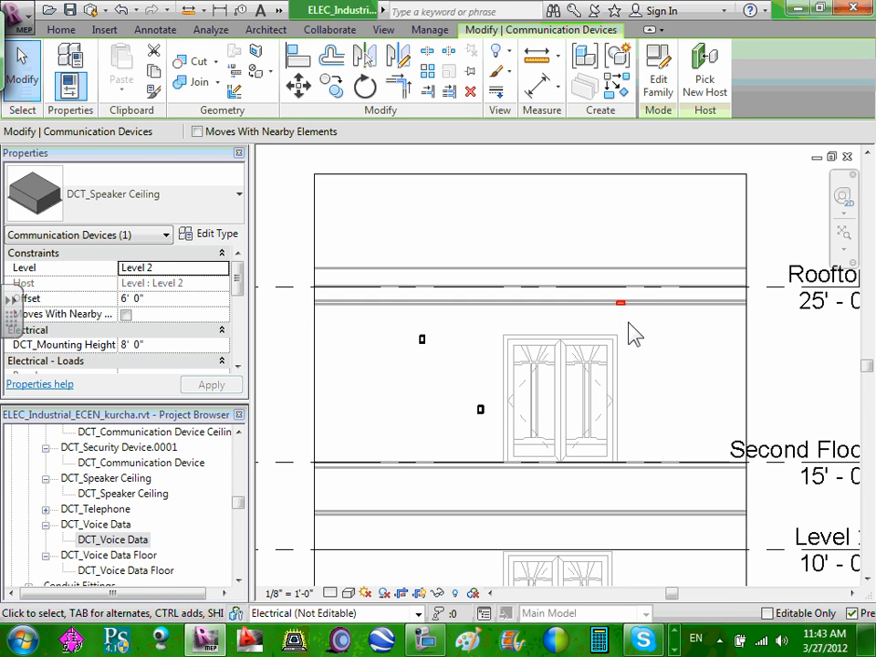
pyautogui.click(481, 412)
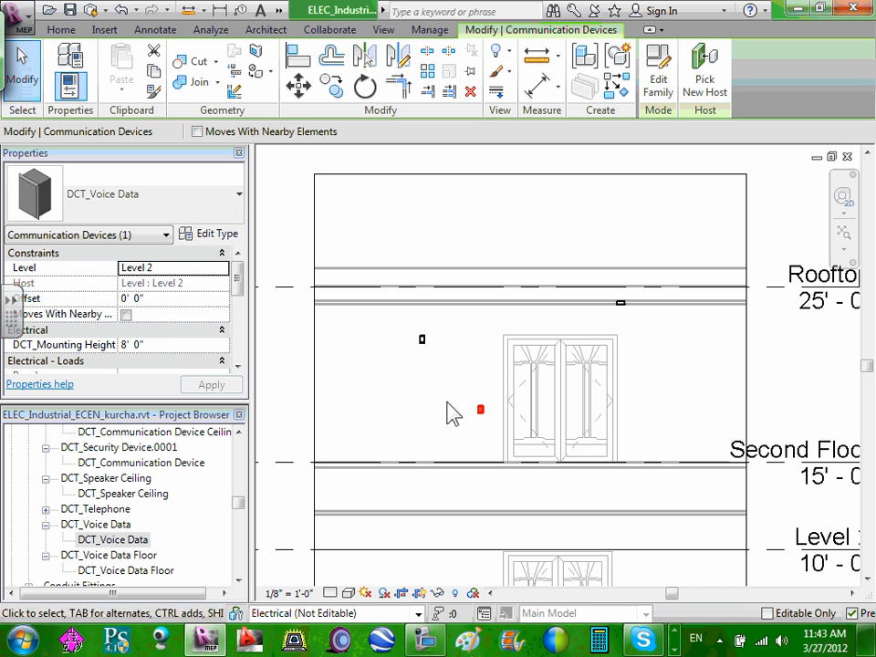
pyautogui.click(423, 343)
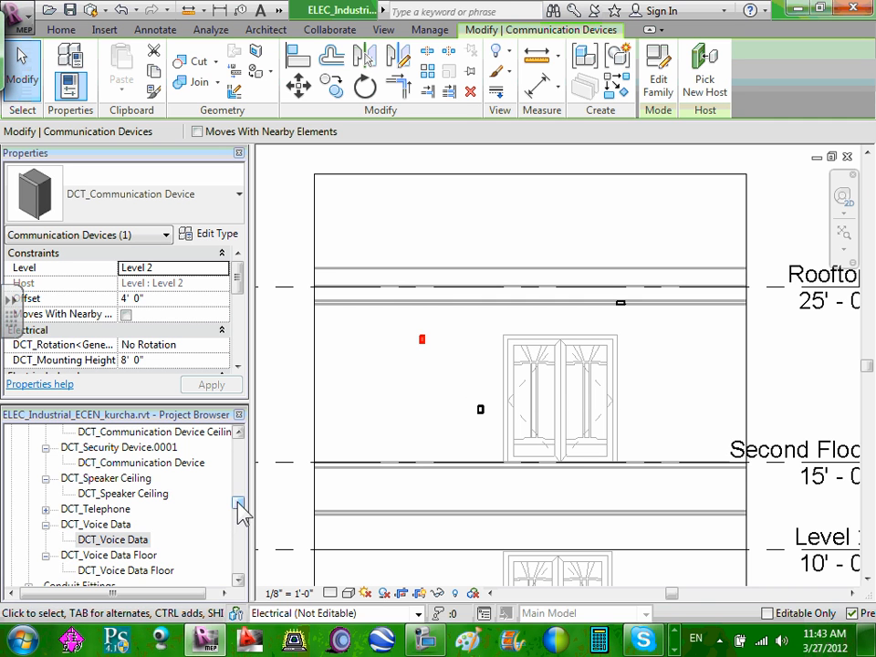
# - Open the 2nd Floor LV Systems floor plan under the Power views
pyautogui.moveTo(238, 505); pyautogui.dragTo(234, 459)
pyautogui.click(153, 496)
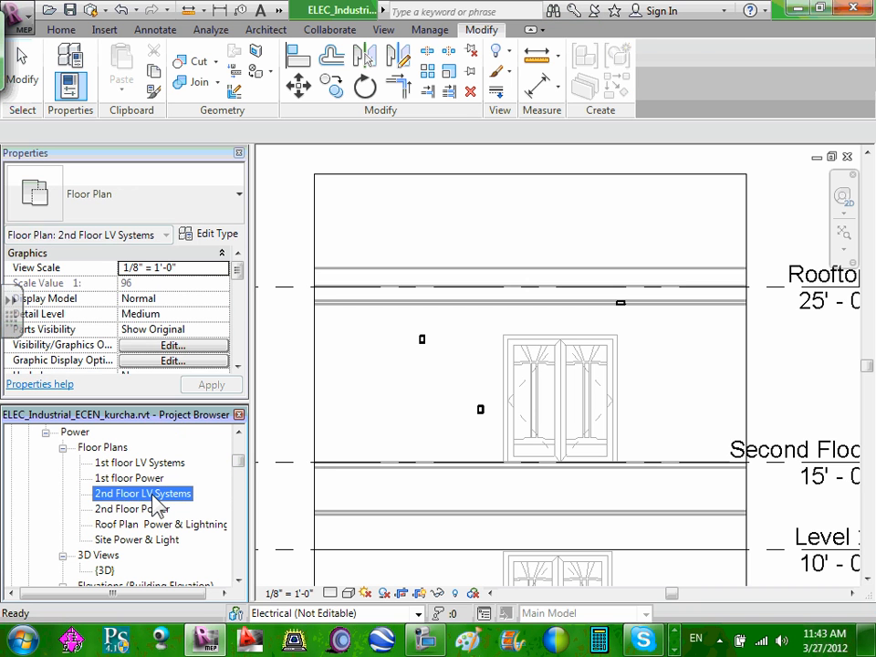
pyautogui.doubleClick(155, 494)
pyautogui.click(401, 483)
# - Examine the second-floor plan around the break room and research labs for its low-voltage devices
pyautogui.scroll(-3, 475, 436)
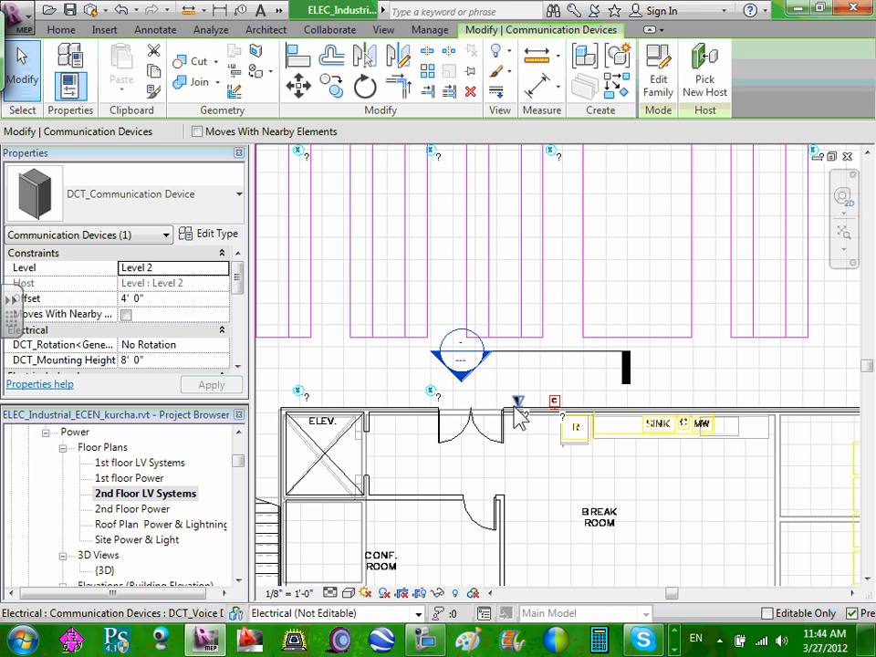
pyautogui.scroll(-3, 503, 348)
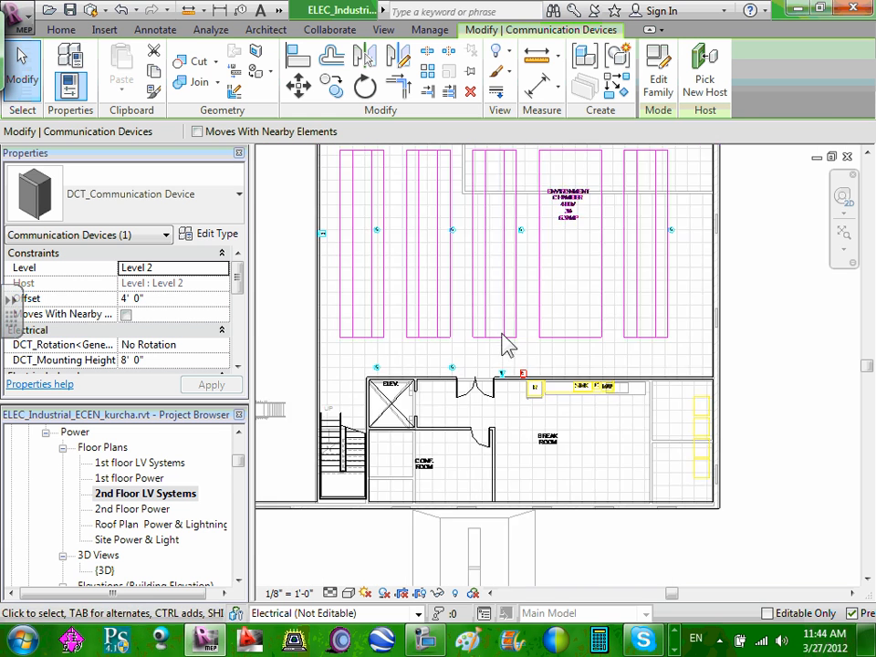
pyautogui.scroll(-3, 792, 293)
pyautogui.moveTo(743, 279); pyautogui.dragTo(769, 400, button='middle')
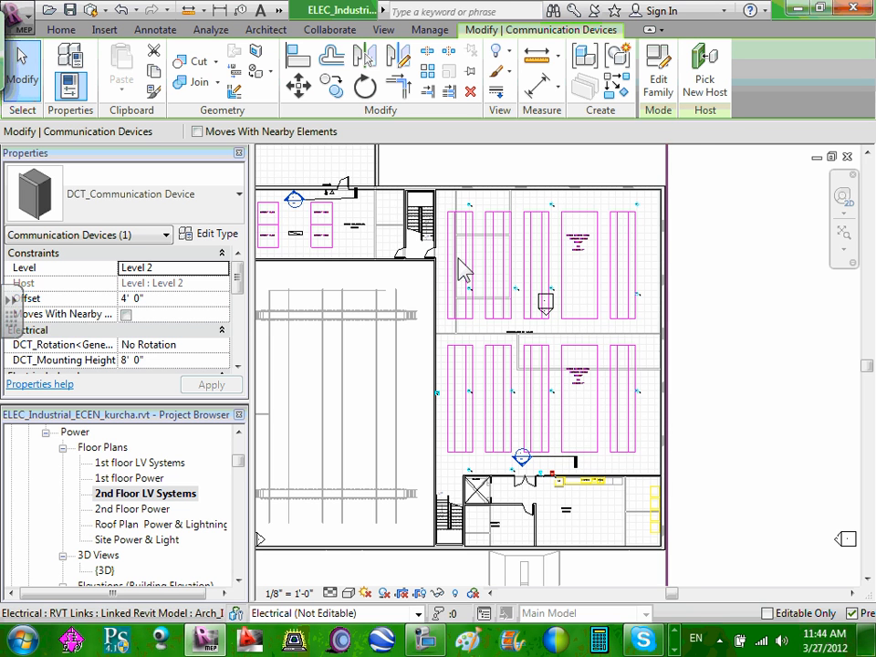
pyautogui.scroll(5, 493, 264)
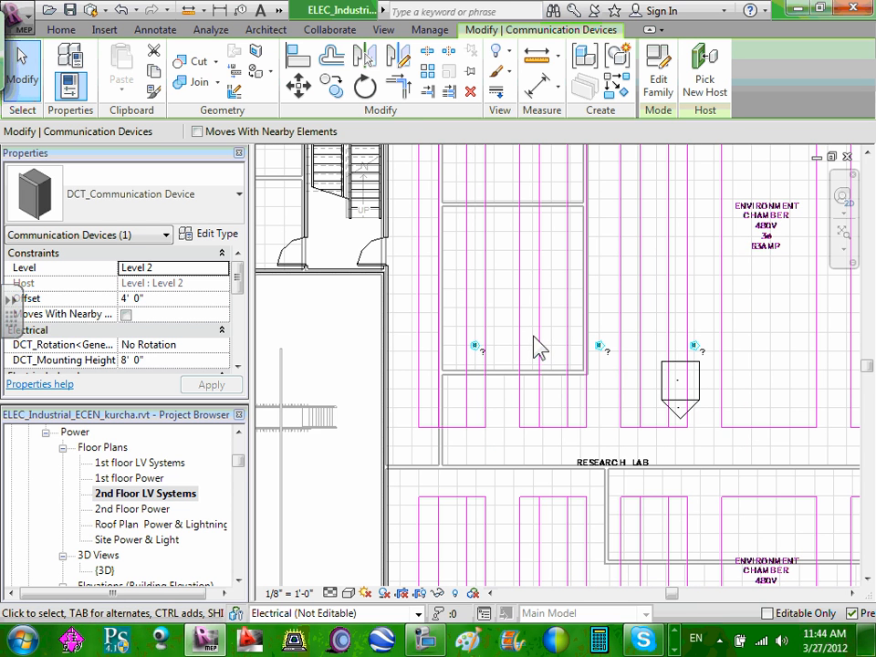
pyautogui.scroll(-5, 534, 348)
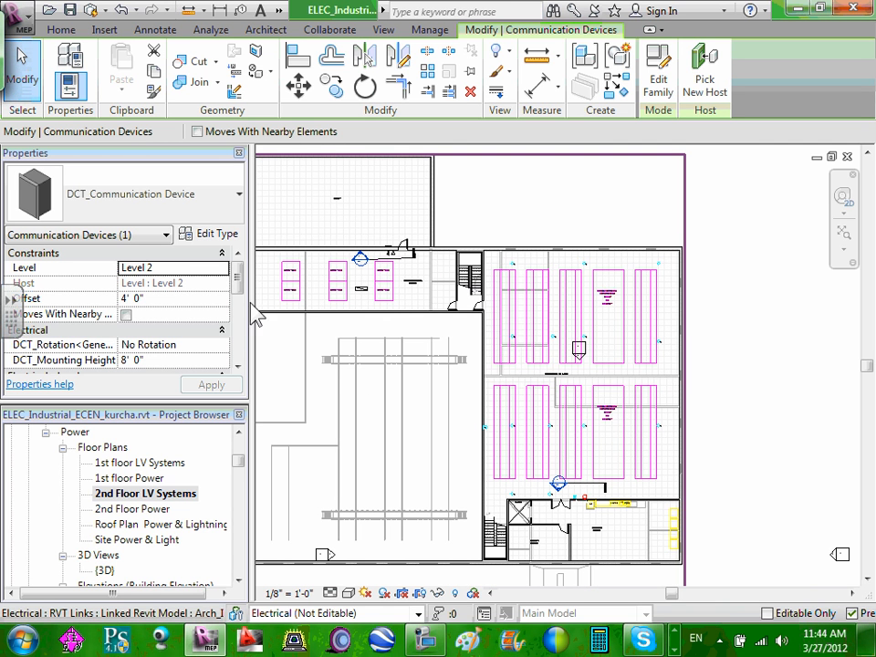
pyautogui.scroll(-3, 575, 356)
pyautogui.scroll(3, 413, 372)
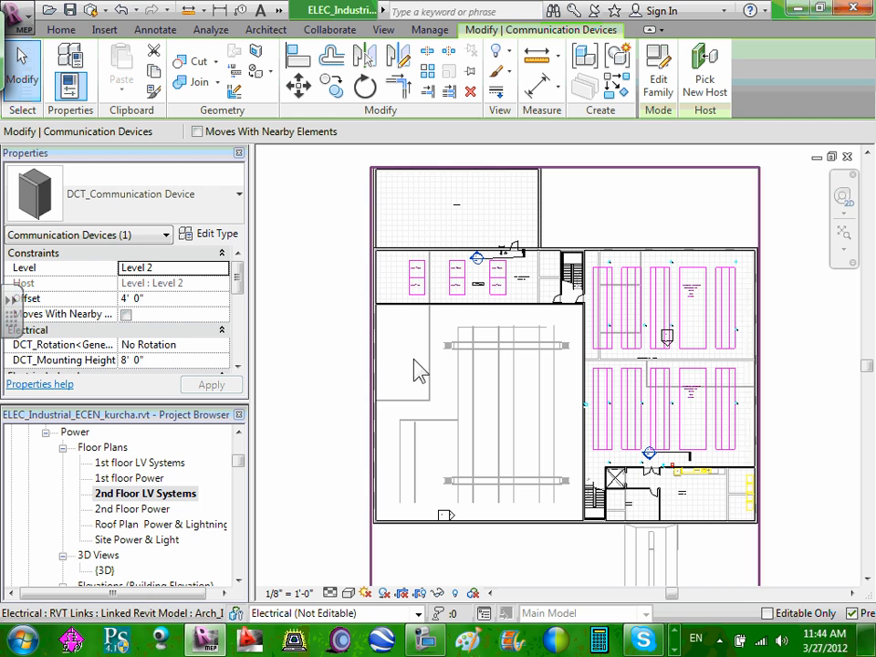
# - Open the floor plan's View Range settings and set the cut plane offset to 6' 0"
pyautogui.moveTo(238, 279); pyautogui.dragTo(246, 334)
pyautogui.click(334, 362)
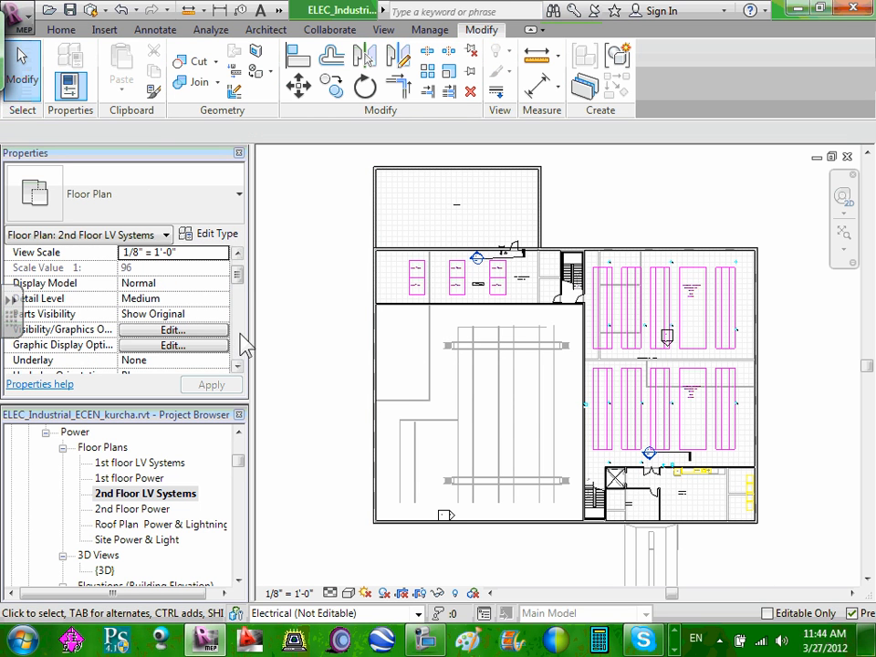
pyautogui.moveTo(242, 290); pyautogui.dragTo(239, 352)
pyautogui.click(183, 300)
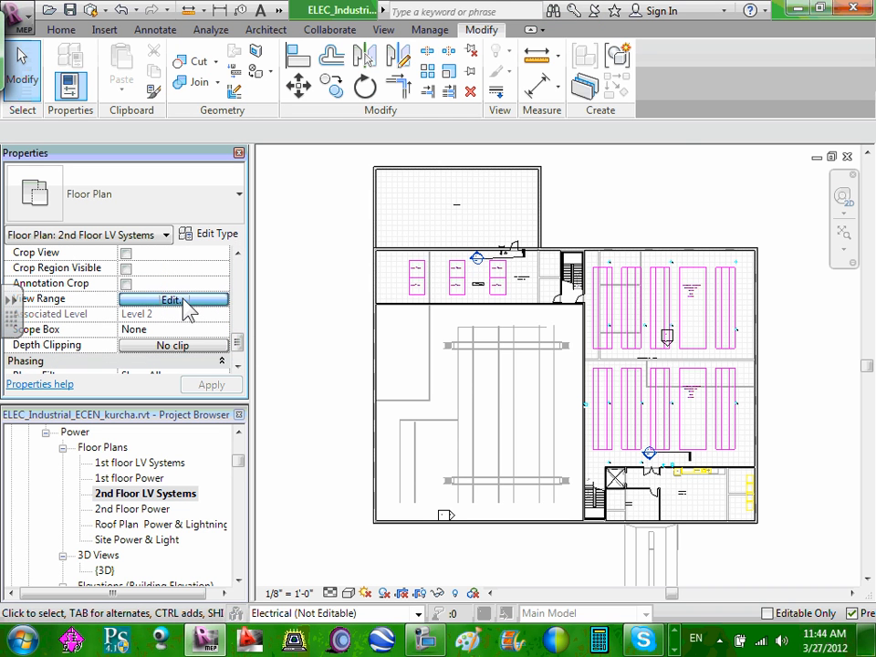
pyautogui.click(612, 245)
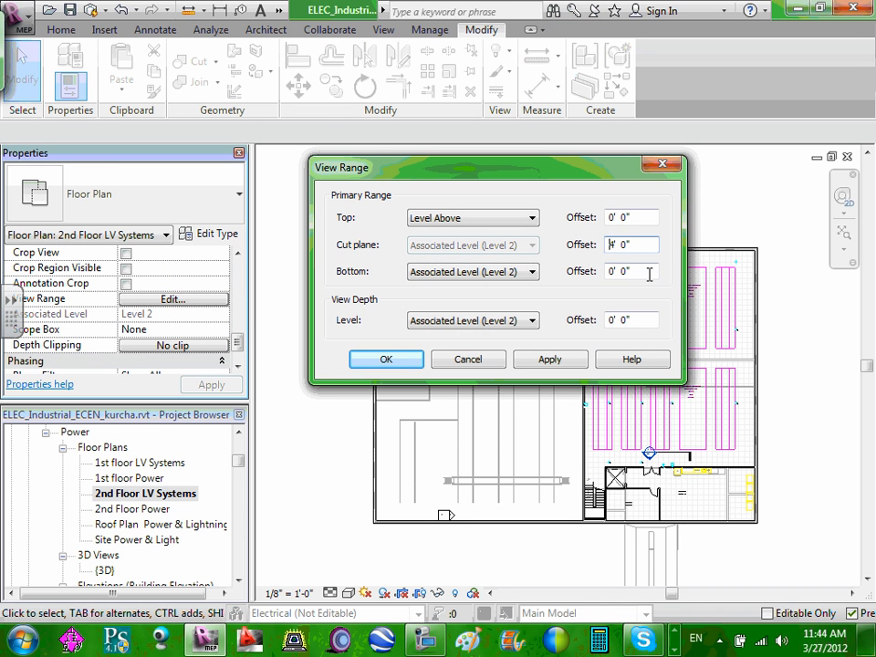
pyautogui.press('Delete')
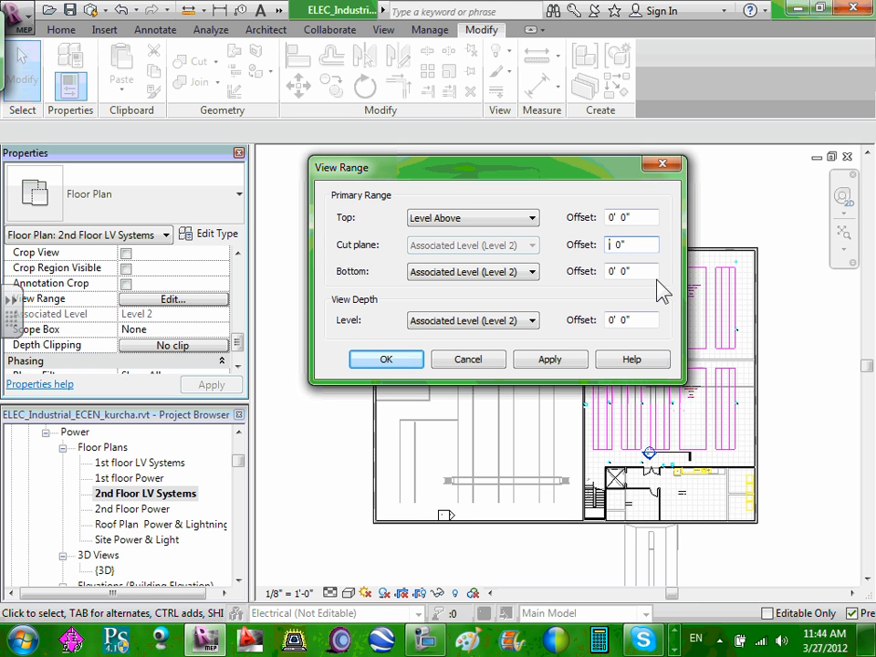
pyautogui.write('6')
# - Set the view range's bottom offset to 4' 0" and view depth offset to 2' 0", and apply them
pyautogui.click(610, 271)
pyautogui.press('Delete')
pyautogui.write('4')
pyautogui.click(610, 318)
pyautogui.press('Delete')
pyautogui.write('2')
pyautogui.click(550, 359)
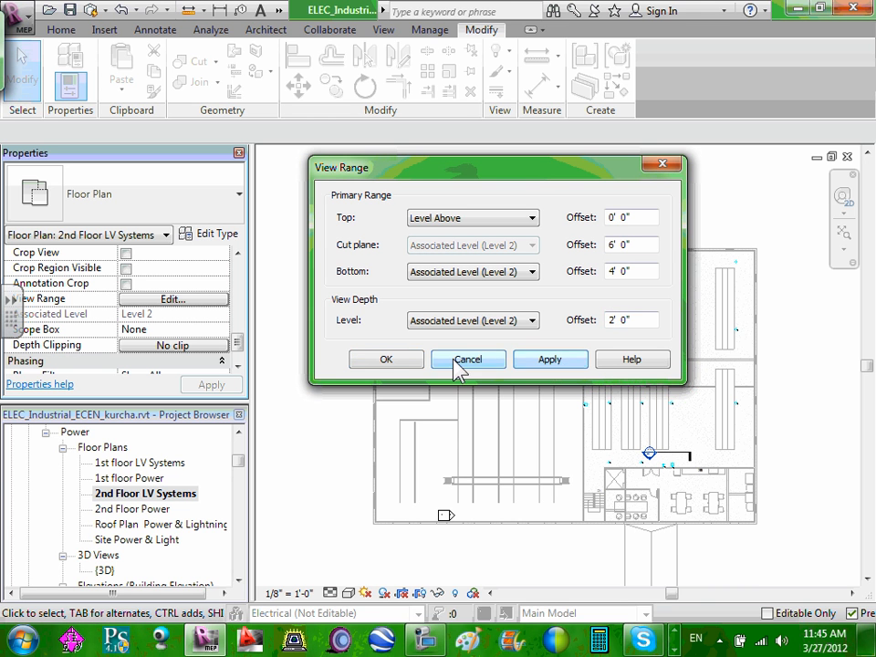
pyautogui.click(405, 361)
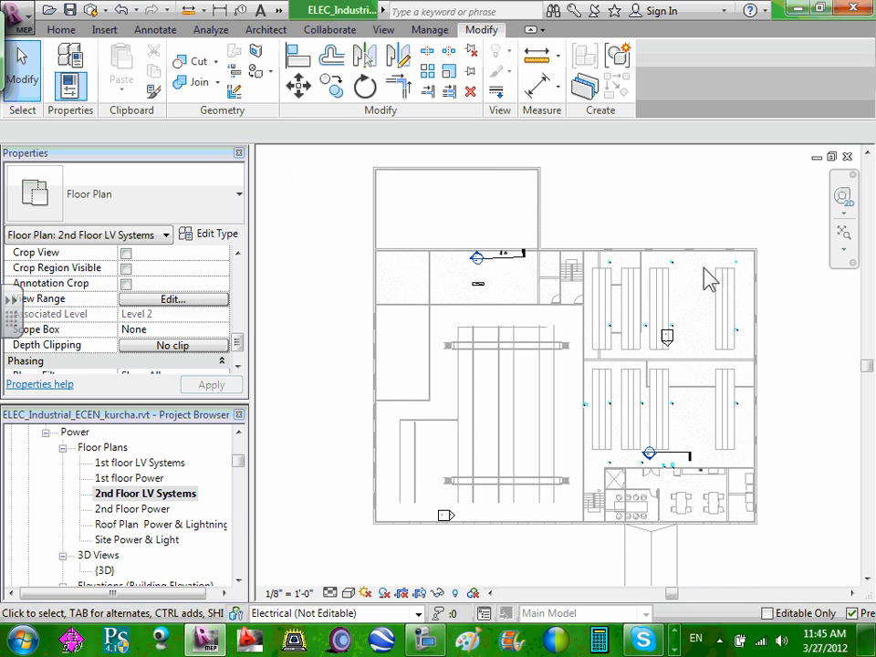
# - Check how the research labs, break room and low-voltage devices display on the plan with the changed view range
pyautogui.scroll(2, 670, 498)
pyautogui.scroll(3, 659, 450)
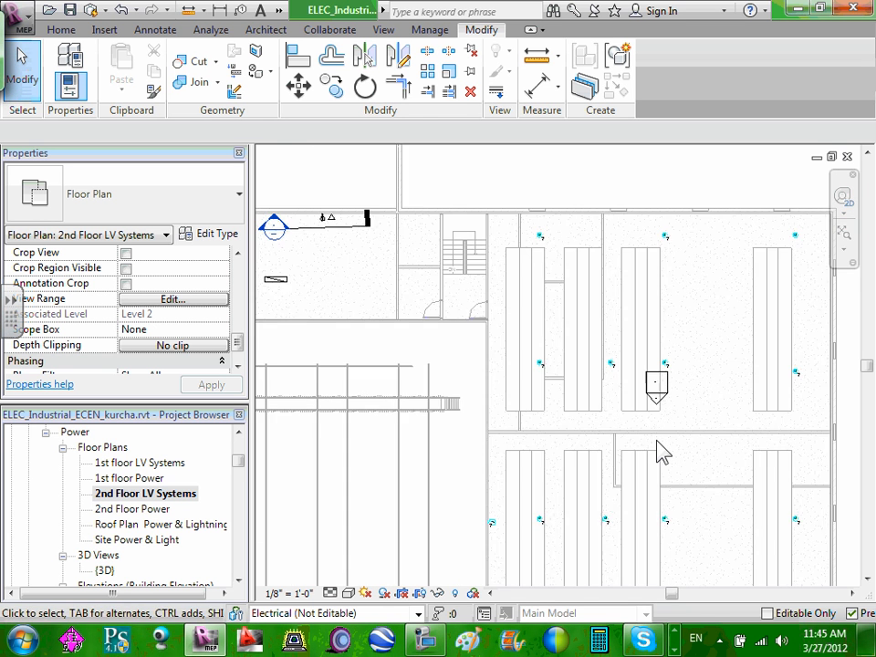
pyautogui.scroll(-3, 659, 451)
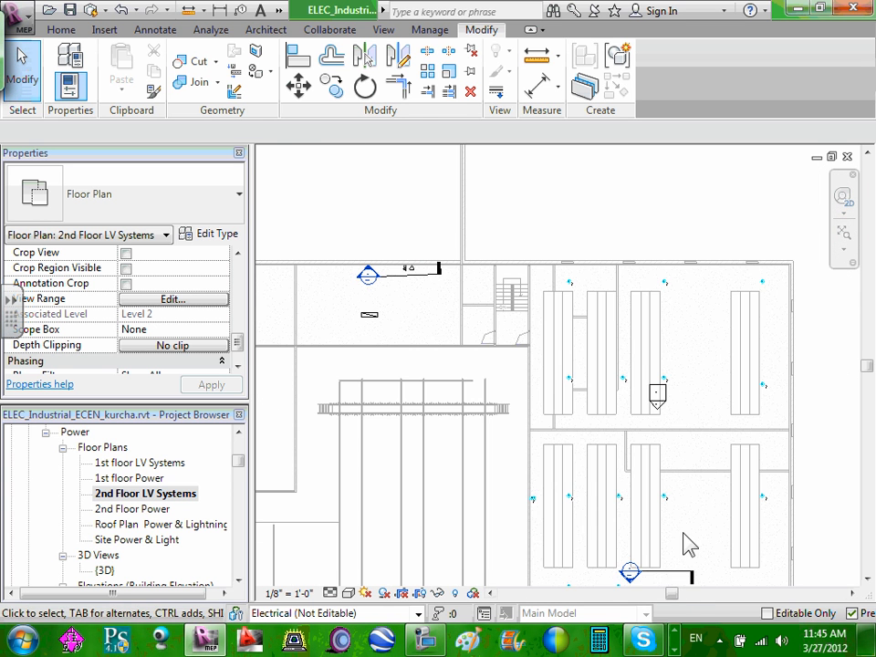
pyautogui.moveTo(688, 544); pyautogui.dragTo(678, 370, button='middle')
pyautogui.scroll(2, 653, 354)
pyautogui.scroll(2, 626, 385)
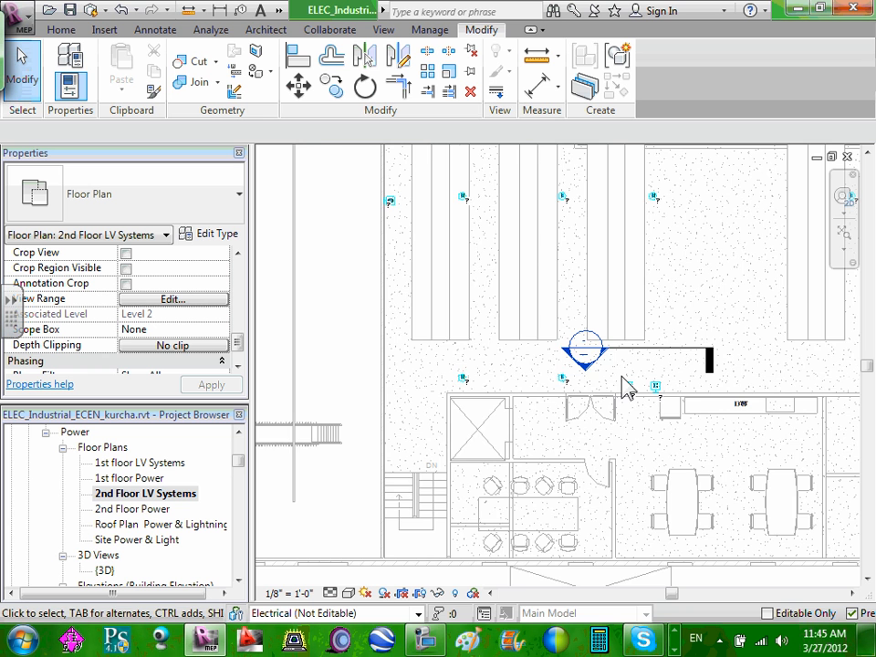
pyautogui.scroll(2, 659, 390)
pyautogui.scroll(-5, 741, 294)
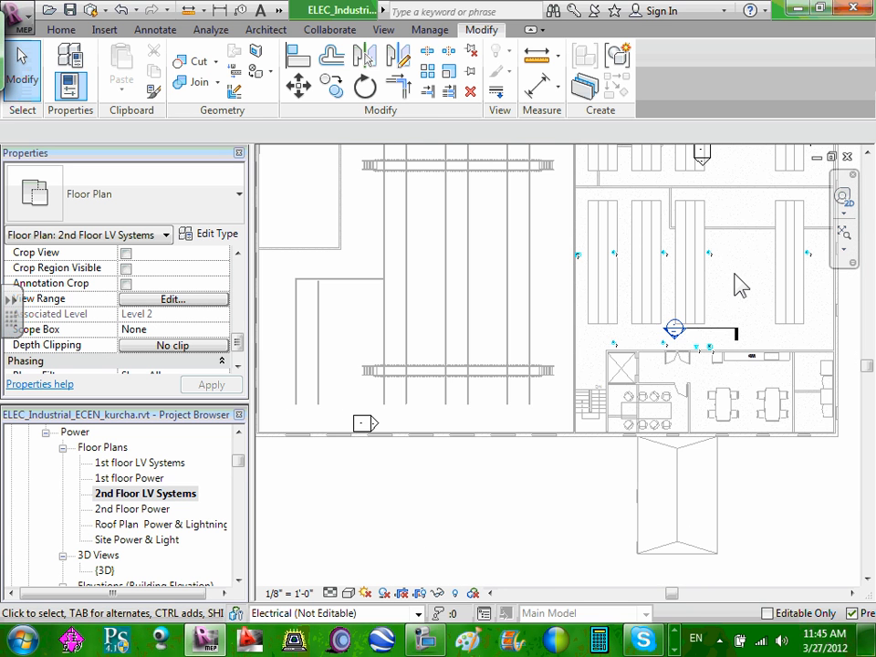
pyautogui.moveTo(739, 284); pyautogui.dragTo(722, 371, button='middle')
pyautogui.scroll(-2, 717, 363)
pyautogui.scroll(-3, 724, 235)
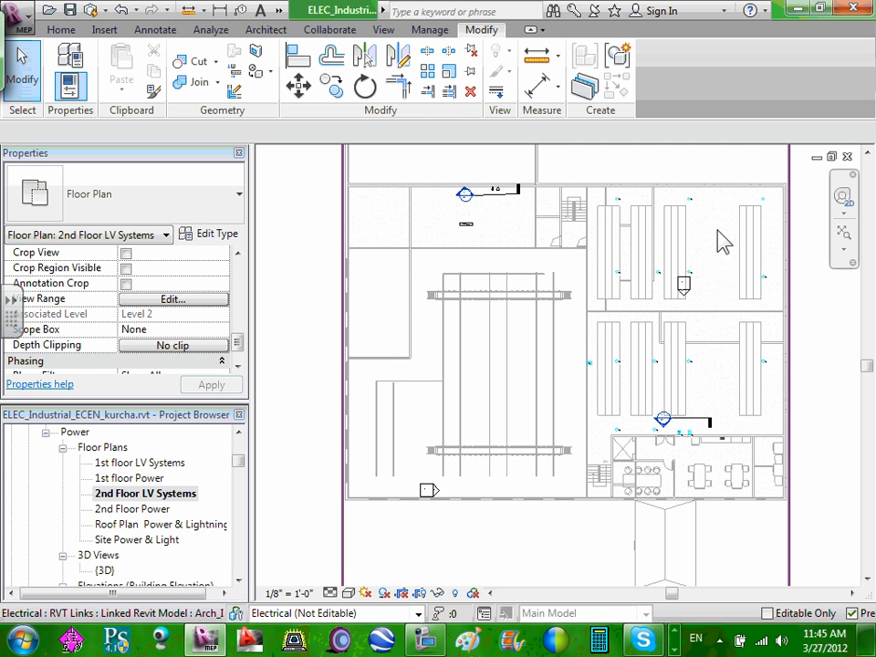
pyautogui.scroll(-2, 694, 209)
pyautogui.scroll(5, 675, 196)
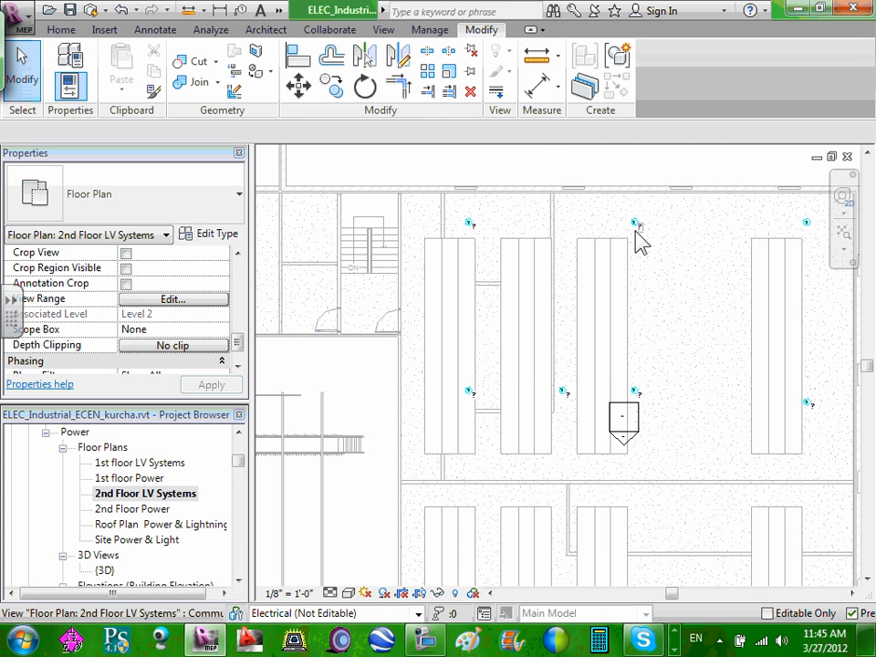
pyautogui.scroll(-2, 635, 239)
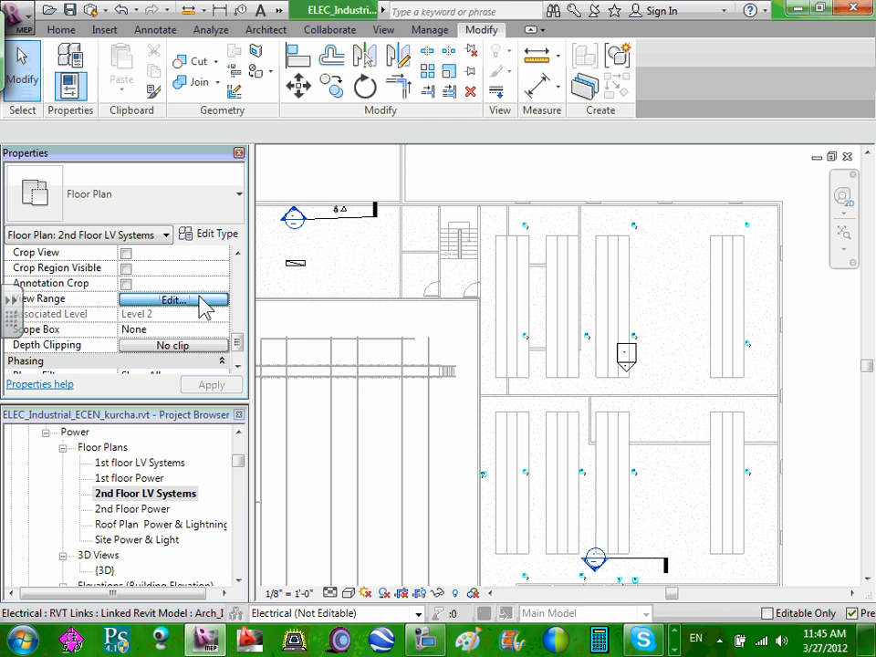
# - Set the LV Systems plan's view depth offset to 4' 0" in the view range and apply it
pyautogui.click(199, 300)
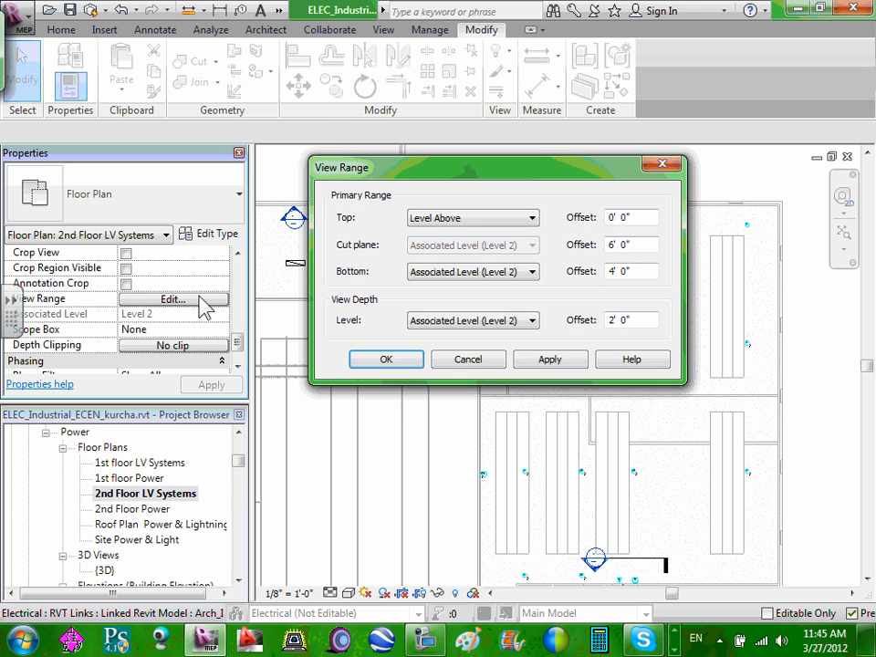
pyautogui.click(610, 320)
pyautogui.press('Delete')
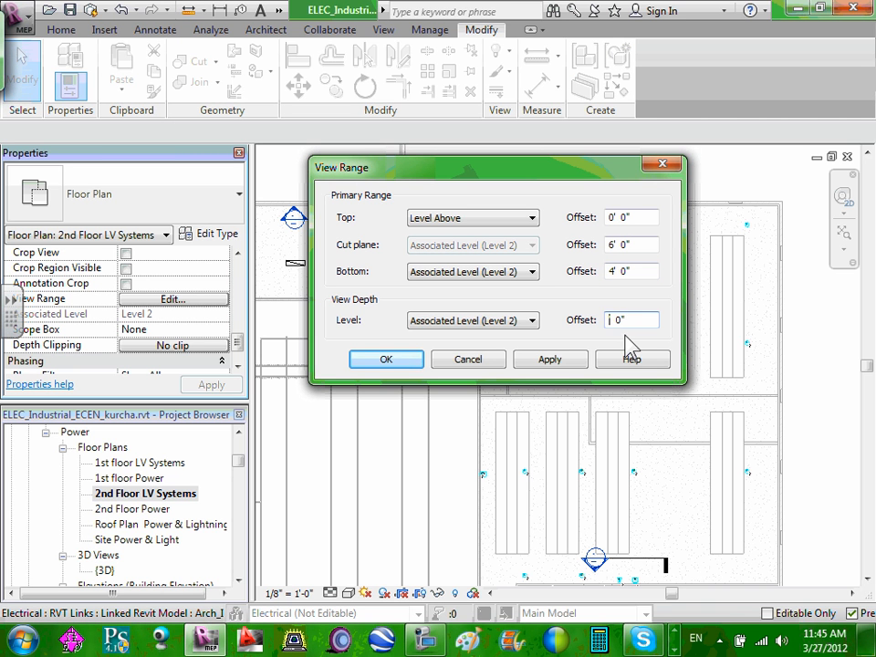
pyautogui.write('4')
pyautogui.click(572, 366)
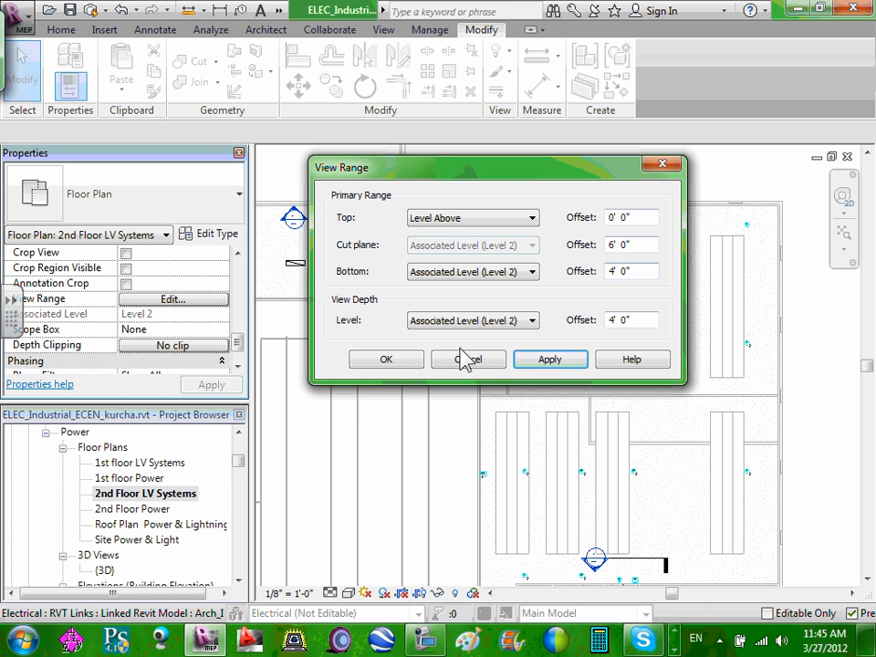
pyautogui.click(406, 365)
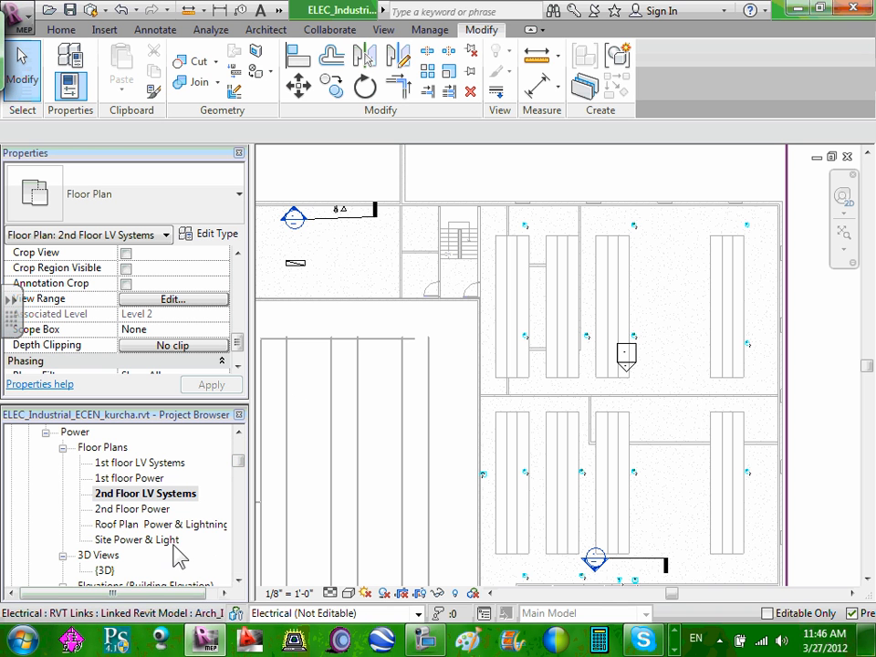
# - Open the 2nd Floor Power plan and check its view range offsets without changing them
pyautogui.doubleClick(144, 509)
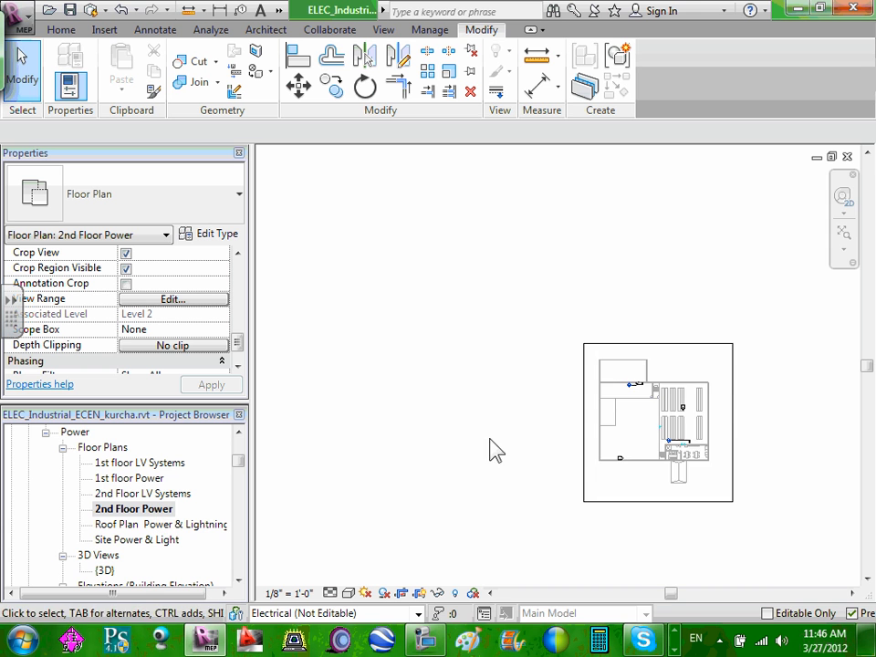
pyautogui.scroll(4, 712, 421)
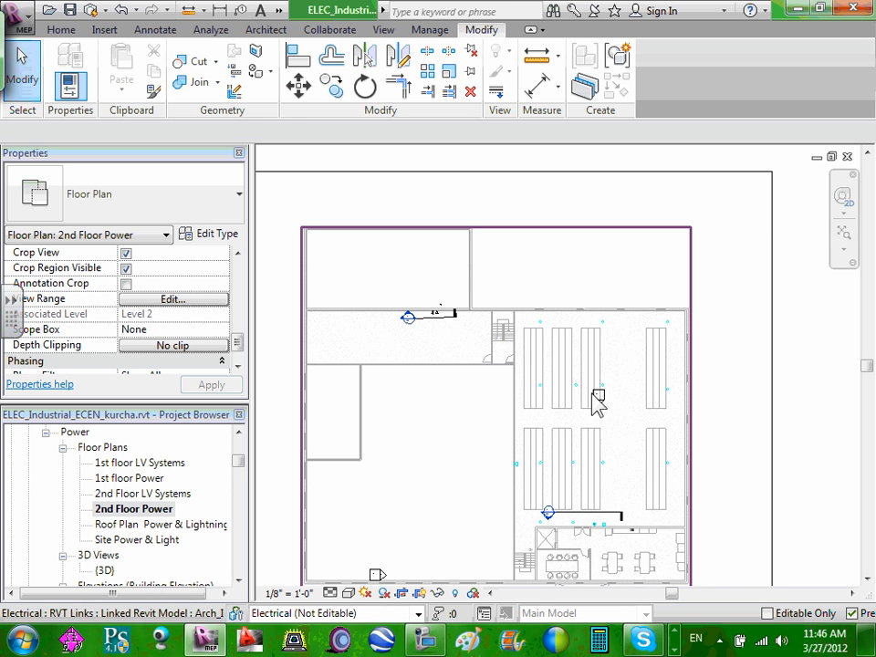
pyautogui.scroll(2, 555, 378)
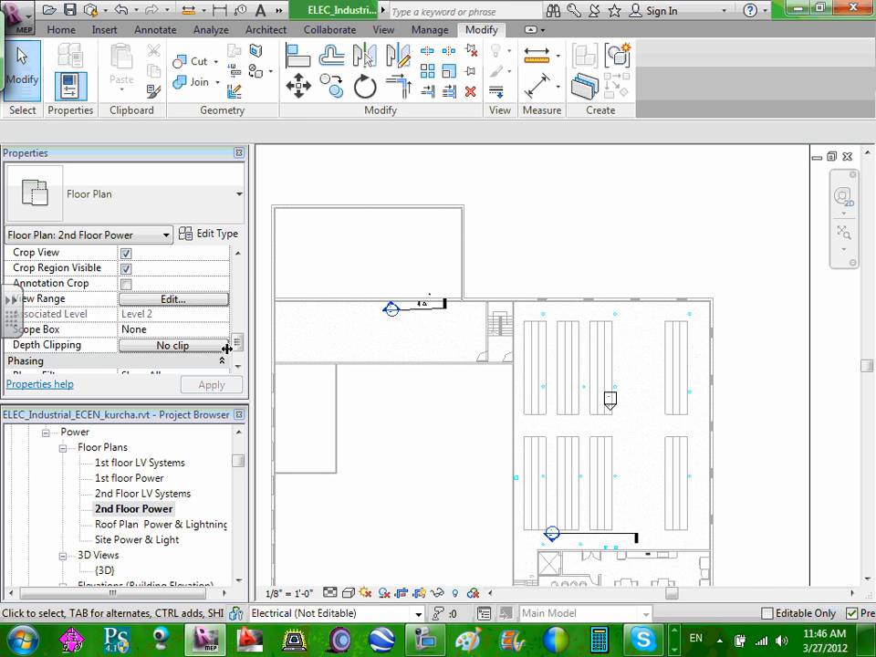
pyautogui.click(203, 300)
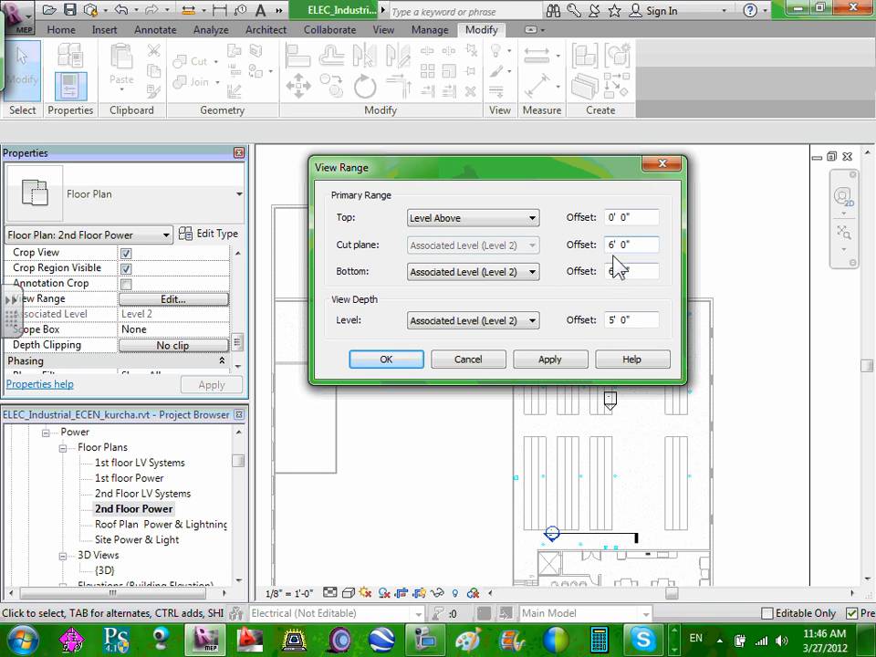
pyautogui.click(501, 366)
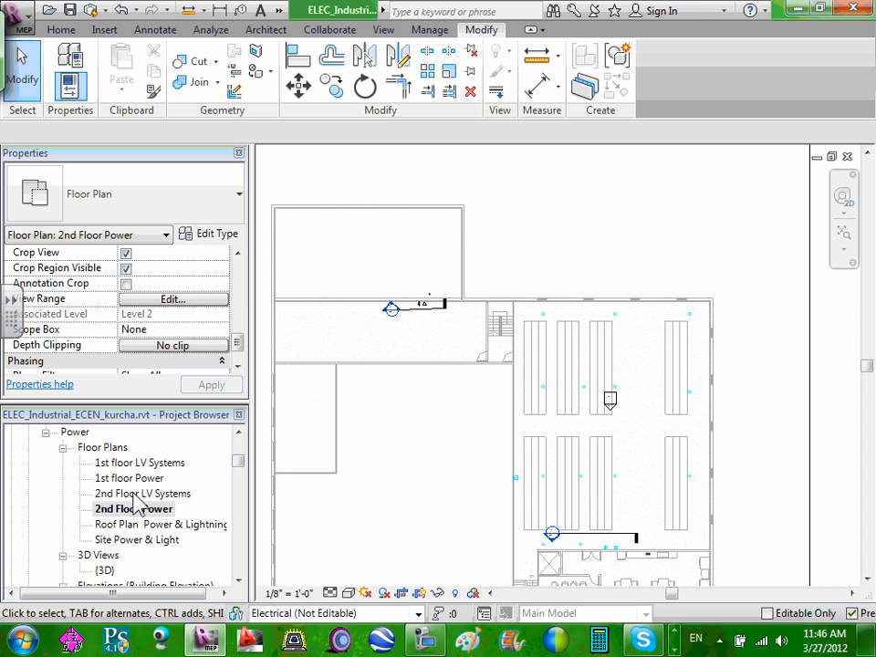
# - Return to the 2nd Floor LV Systems plan and set its view range's bottom offset to 6' 0" and view depth offset to 5' 0"
pyautogui.doubleClick(151, 493)
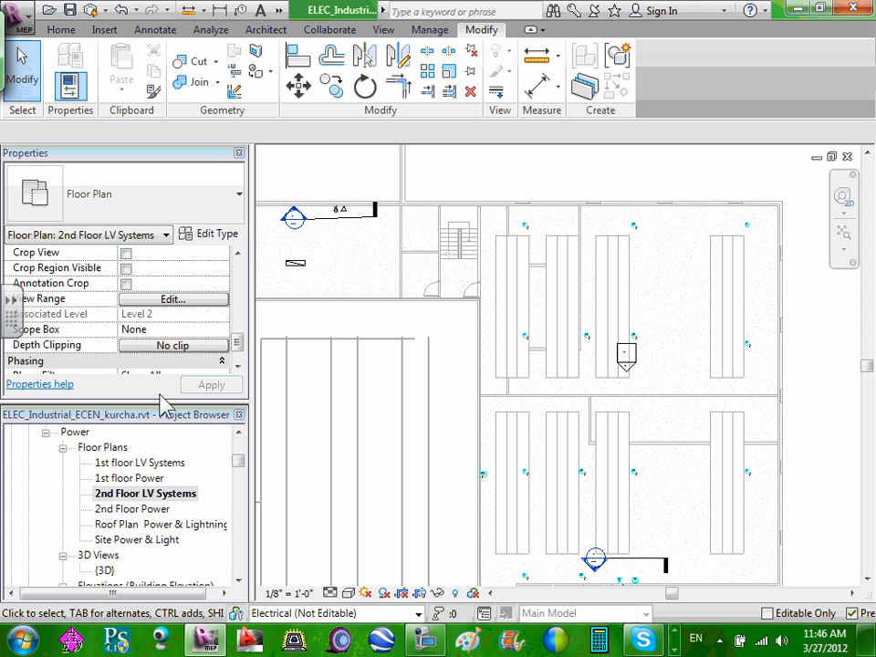
pyautogui.click(182, 300)
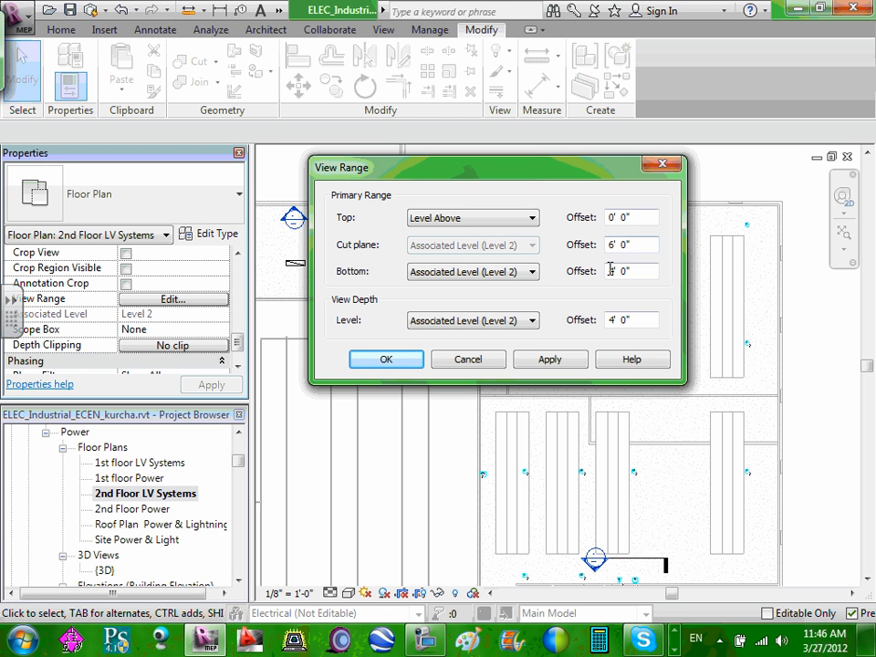
pyautogui.press('Delete')
pyautogui.write('6')
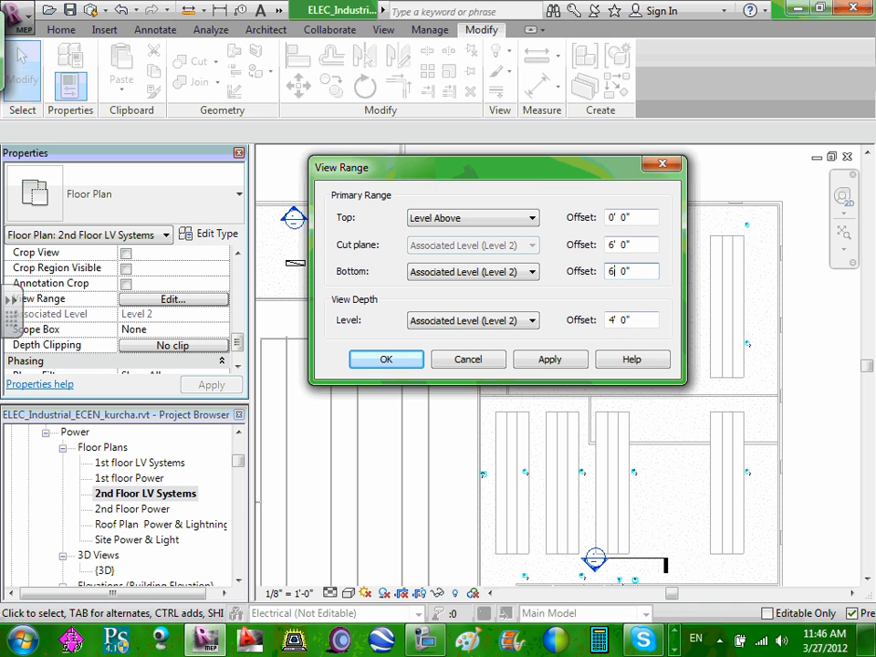
pyautogui.click(609, 320)
pyautogui.press('Delete')
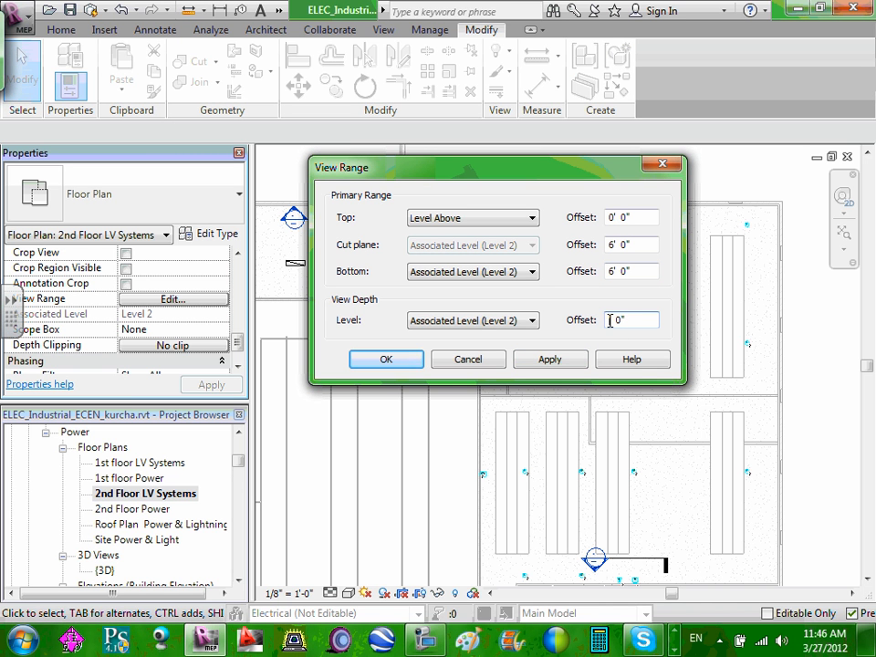
pyautogui.write('5')
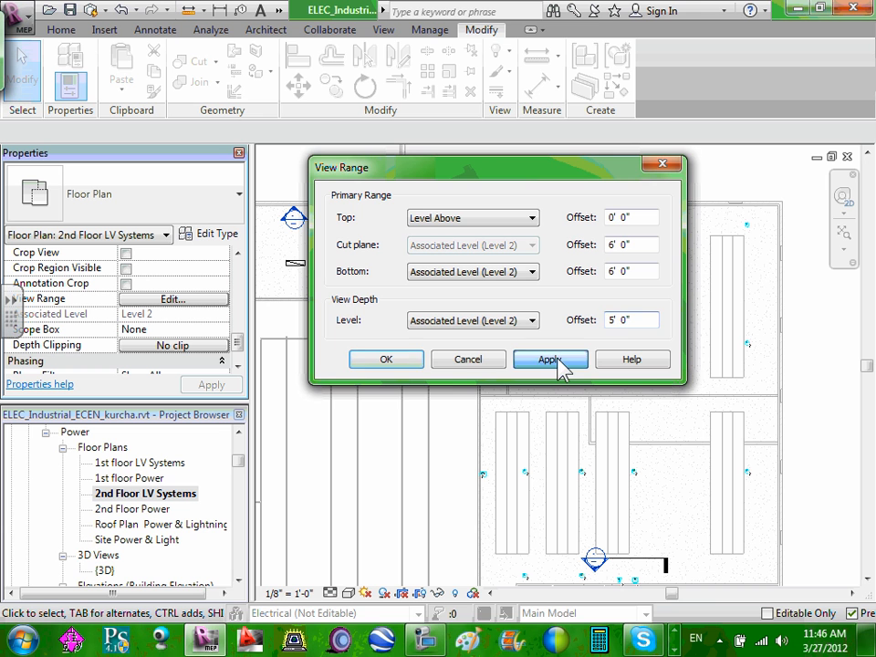
pyautogui.click(399, 362)
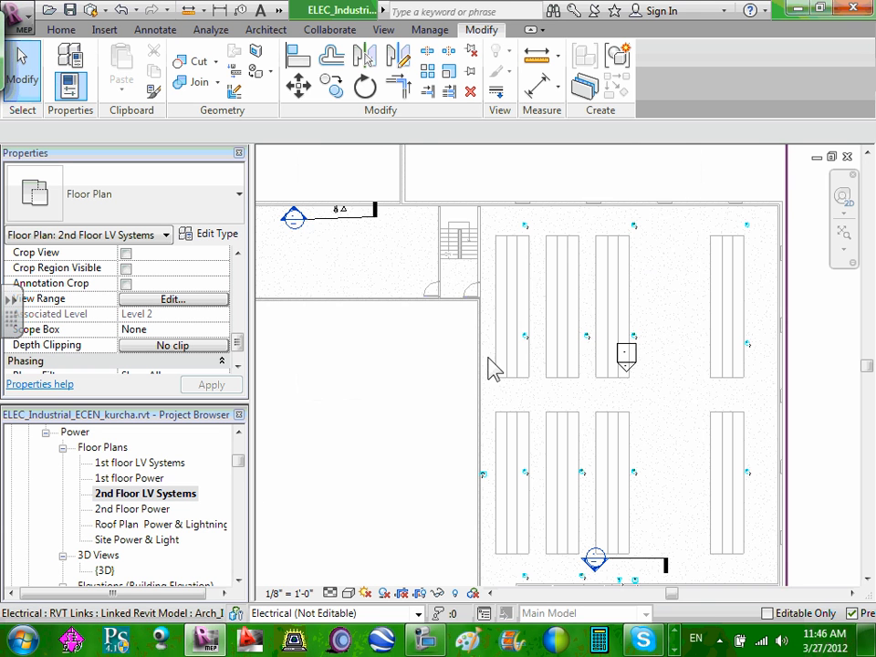
# - Examine how the shelving area, break room and low-voltage devices display on the plan with the new view range
pyautogui.scroll(1, 563, 361)
pyautogui.scroll(1, 563, 361)
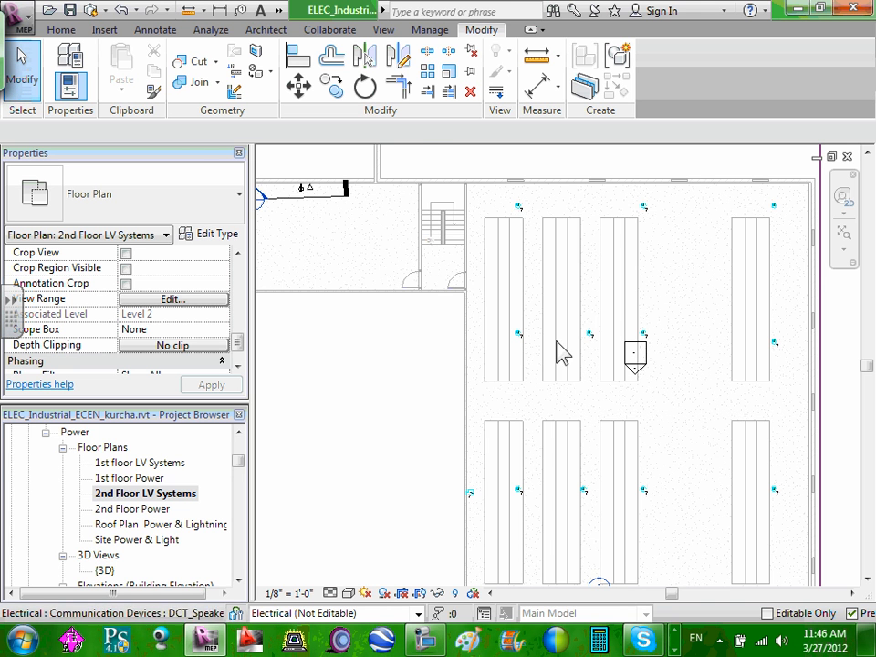
pyautogui.scroll(-1, 629, 361)
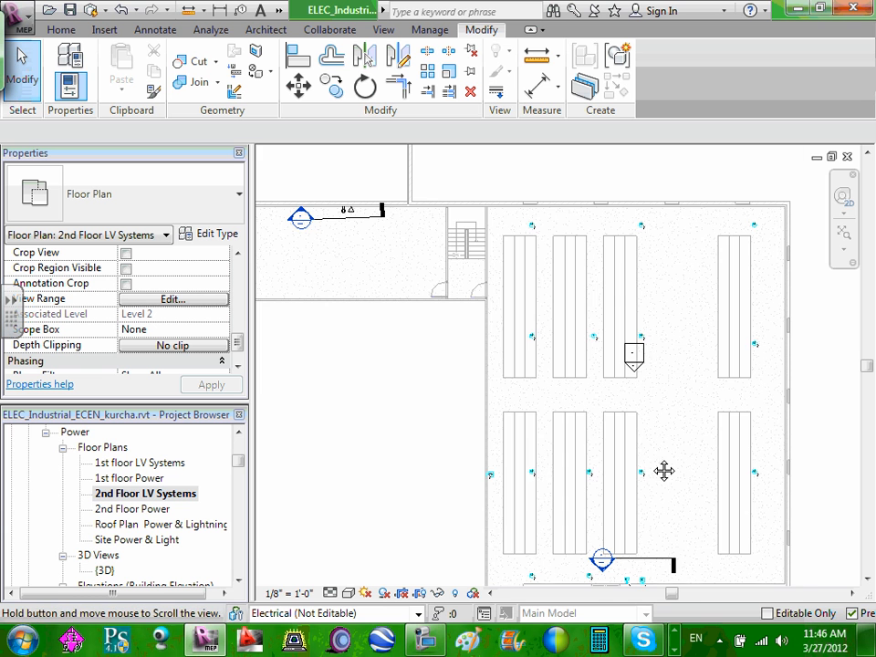
pyautogui.moveTo(665, 469); pyautogui.dragTo(663, 357, button='middle')
pyautogui.scroll(2, 630, 456)
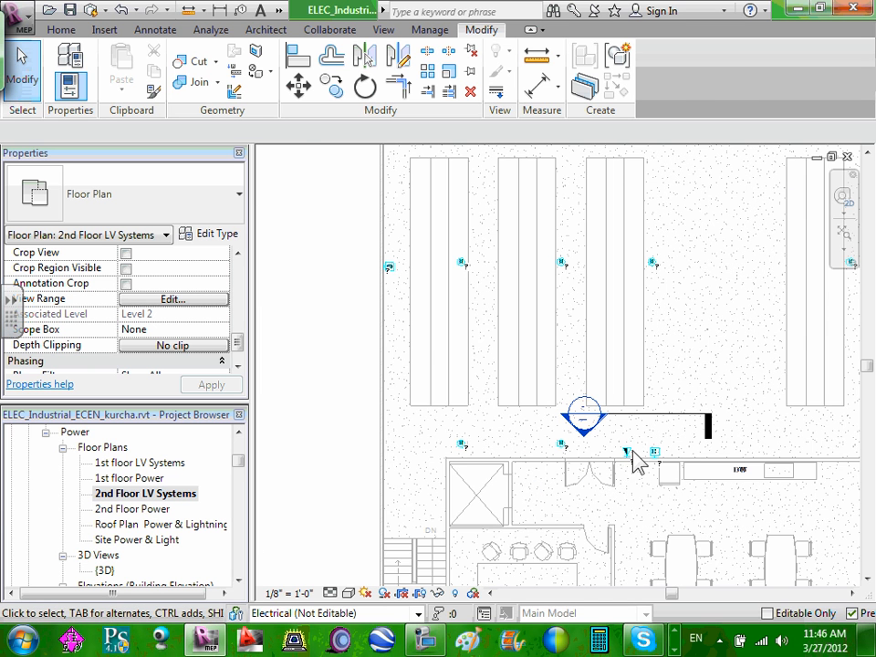
pyautogui.scroll(1, 620, 463)
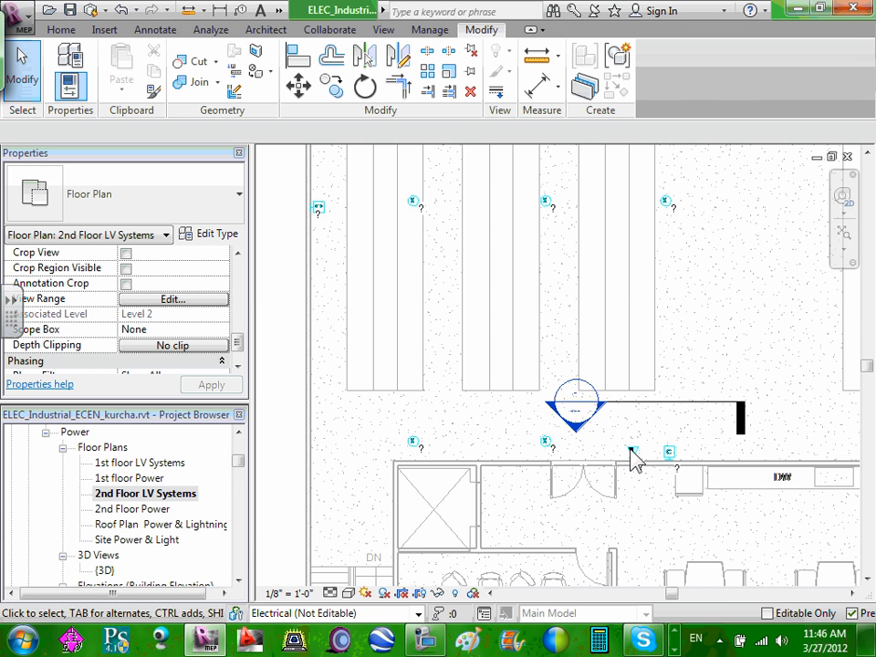
pyautogui.scroll(-3, 633, 459)
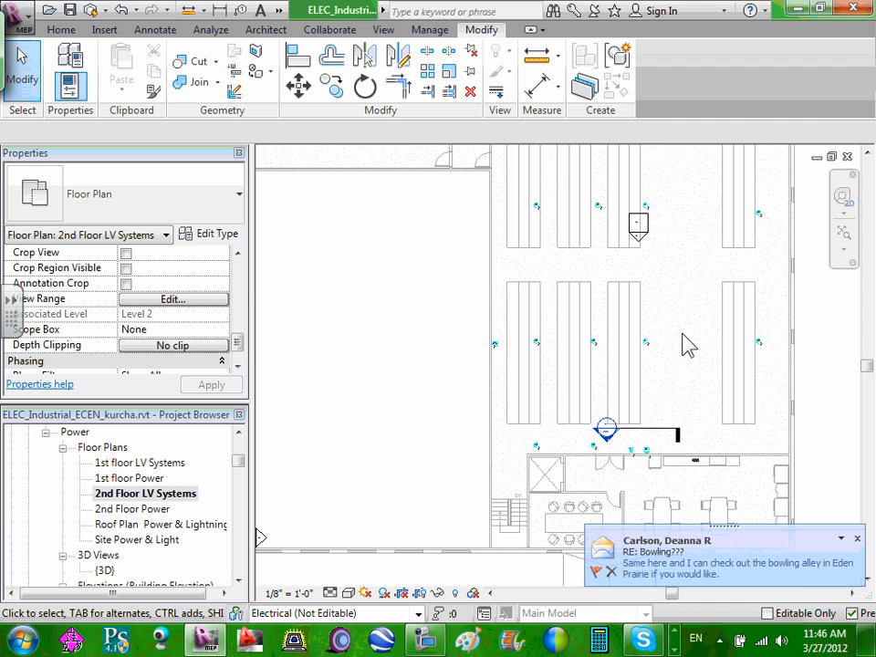
pyautogui.moveTo(689, 345)
pyautogui.mouseDown(button='middle')
pyautogui.moveTo(700, 512)
pyautogui.moveTo(698, 293)
pyautogui.moveTo(682, 332)
pyautogui.mouseUp(button='middle')
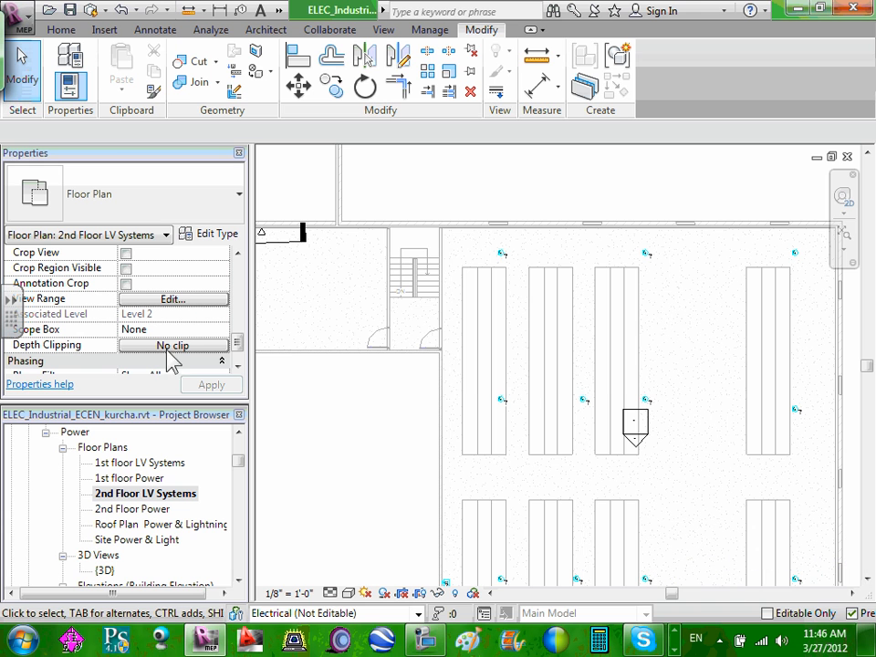
# - Review the LV Systems plan's cut plane, bottom and view depth offsets in the View Range settings, leaving them as they are
pyautogui.click(182, 300)
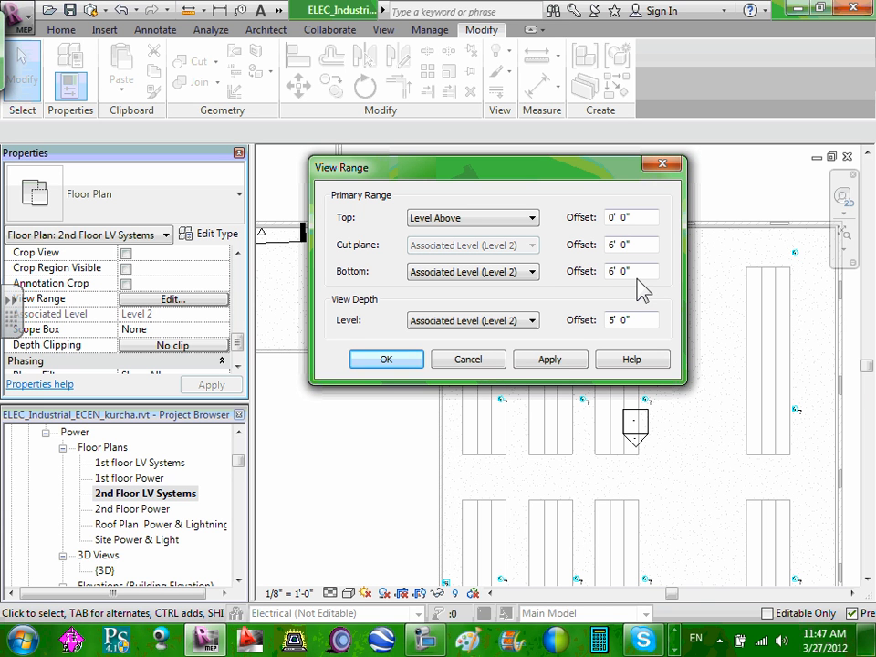
pyautogui.click(502, 361)
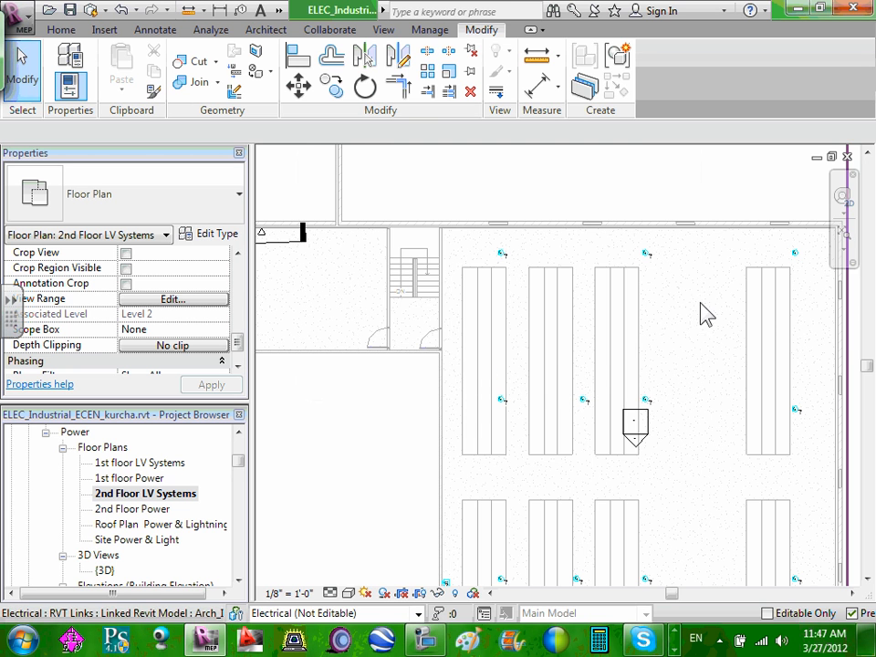
pyautogui.click(219, 298)
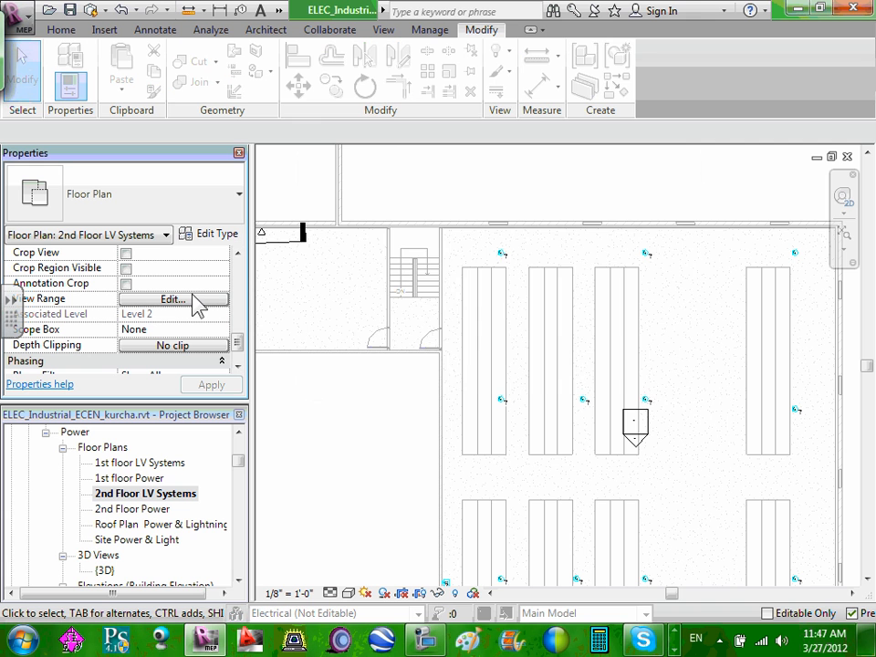
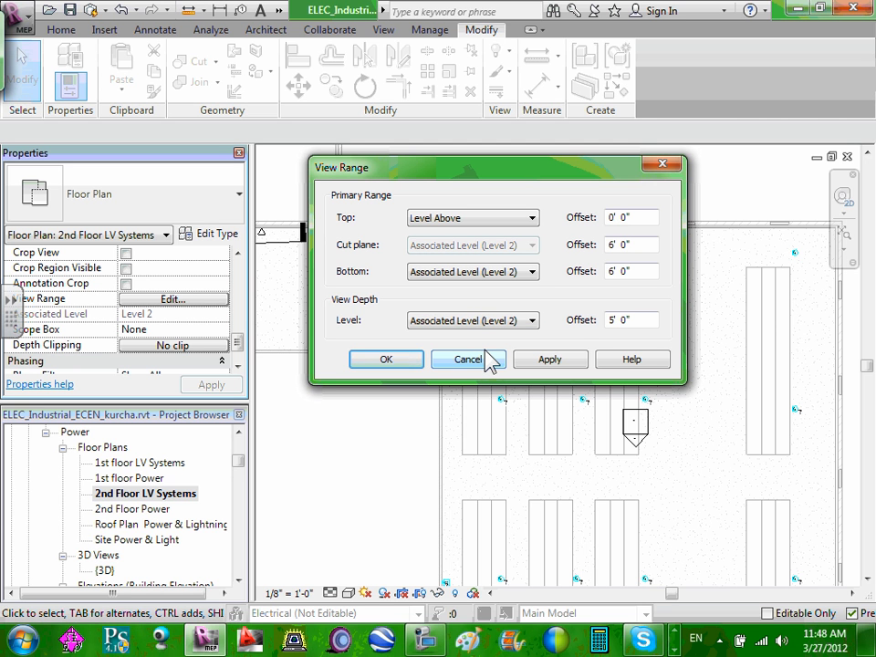
pyautogui.click(492, 360)
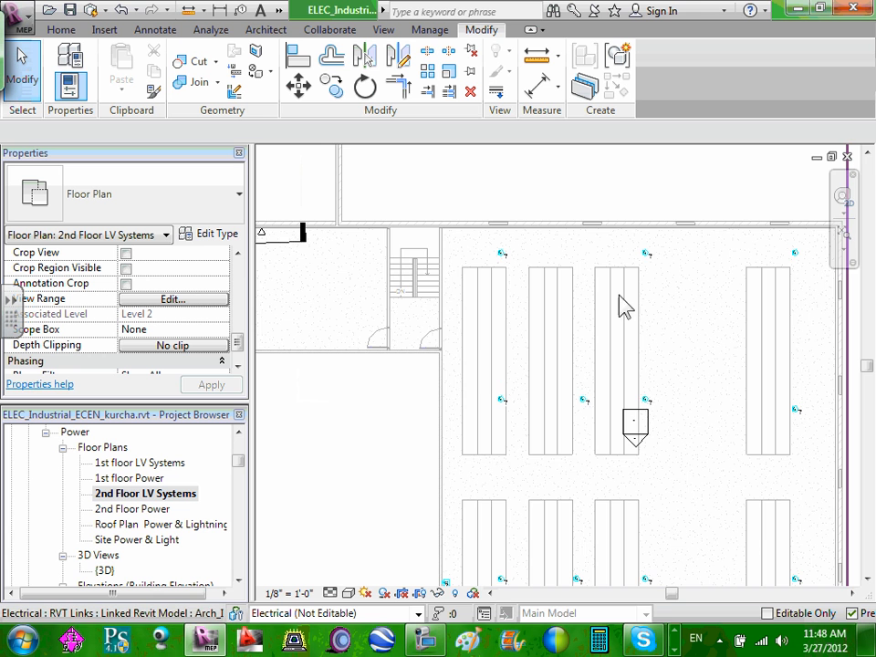
# - Inspect the offset and mounting height of the ceiling speaker above the first shelving row near the stair
pyautogui.scroll(1, 644, 269)
pyautogui.scroll(1, 648, 251)
pyautogui.scroll(-2, 517, 288)
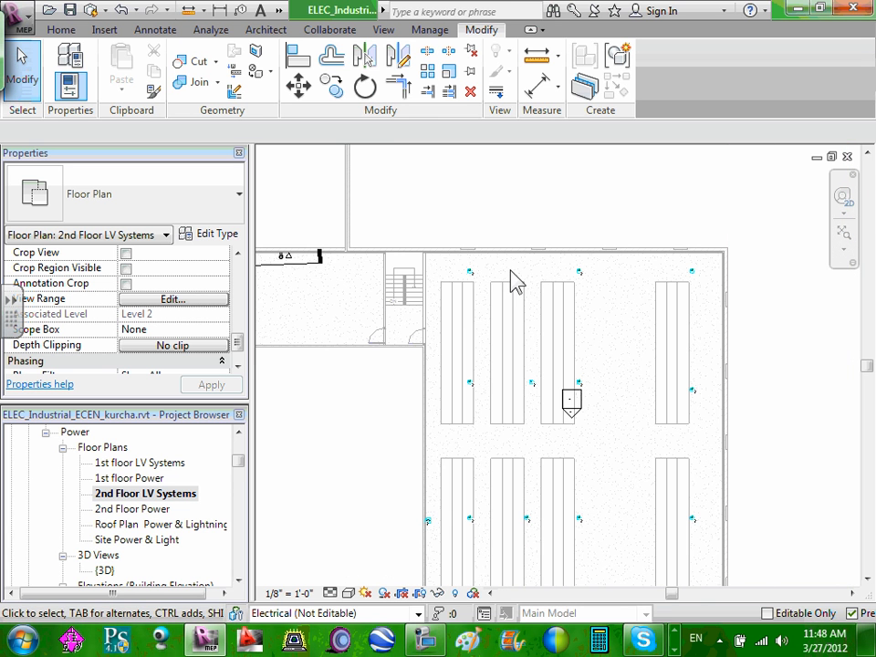
pyautogui.scroll(-2, 558, 283)
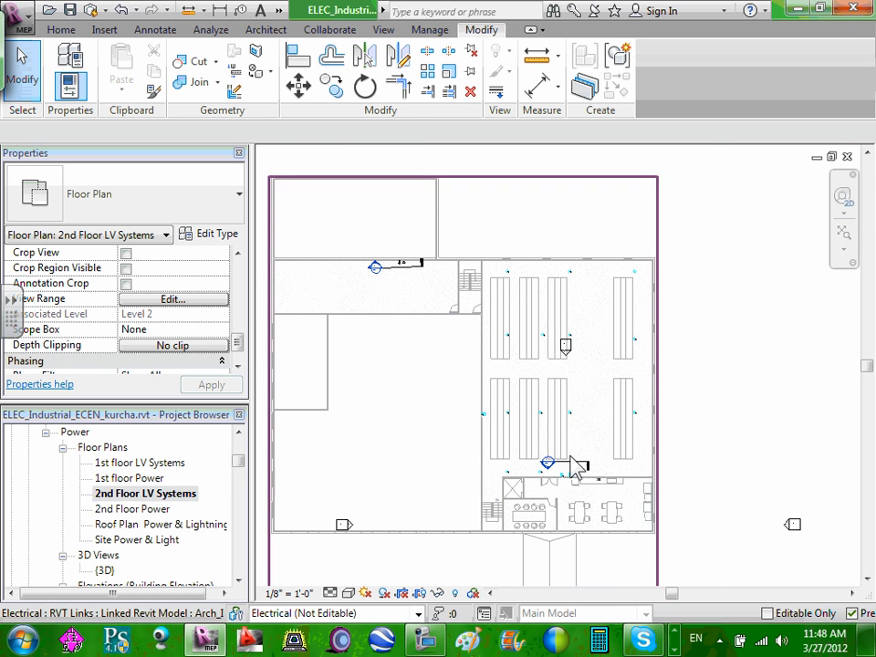
pyautogui.scroll(1, 553, 470)
pyautogui.scroll(1, 555, 496)
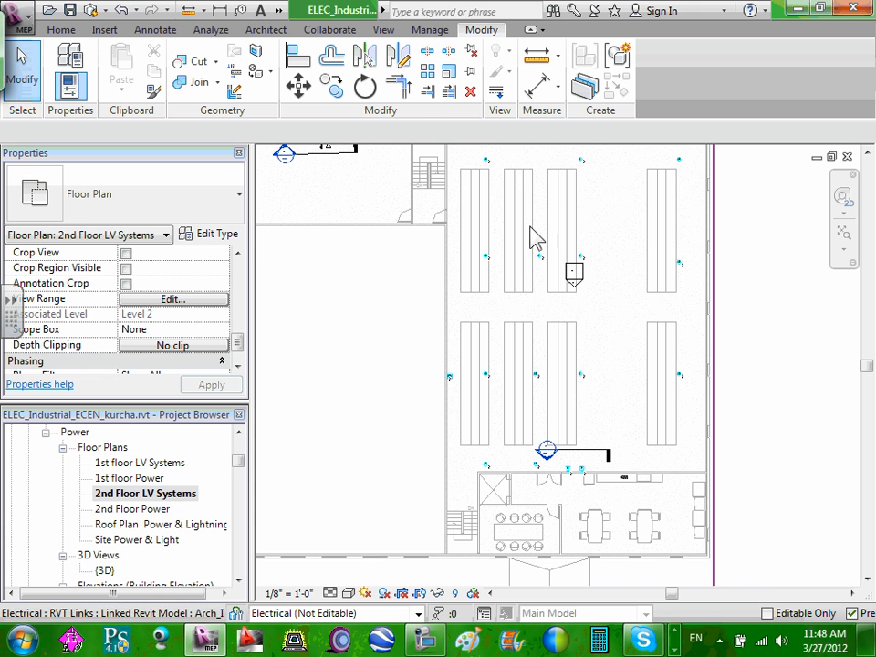
pyautogui.scroll(1, 484, 153)
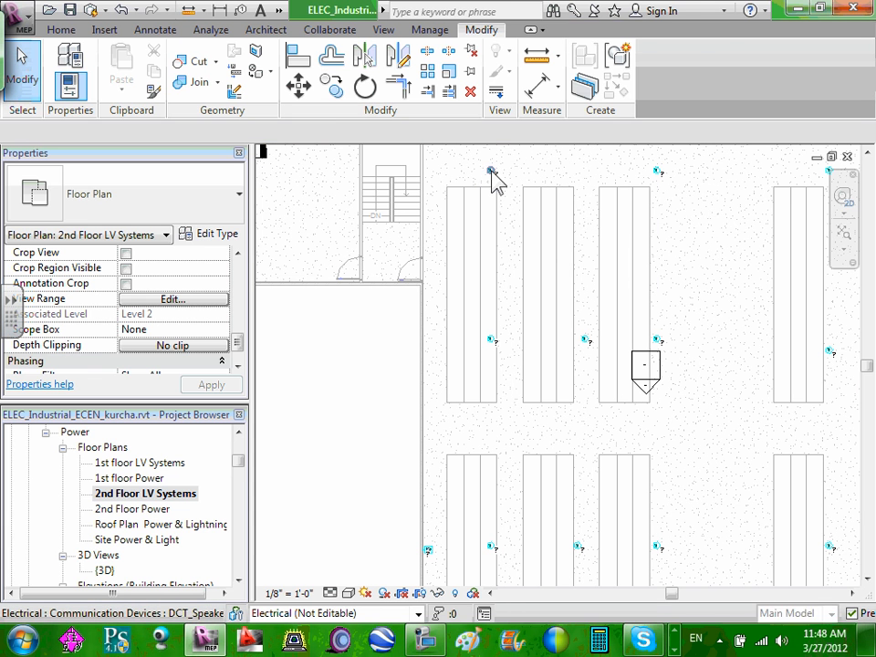
pyautogui.click(491, 173)
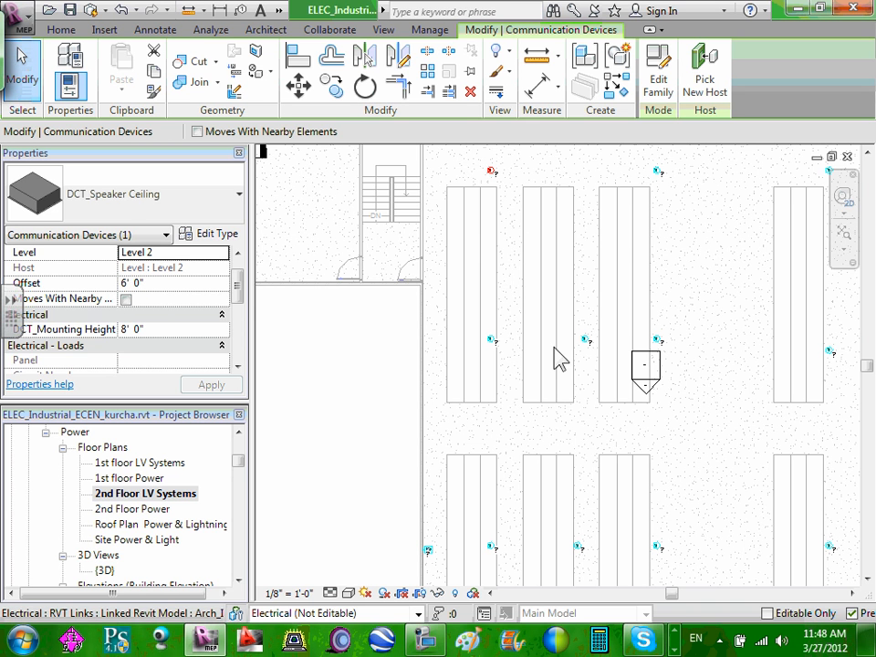
pyautogui.scroll(-2, 559, 361)
pyautogui.scroll(4, 613, 566)
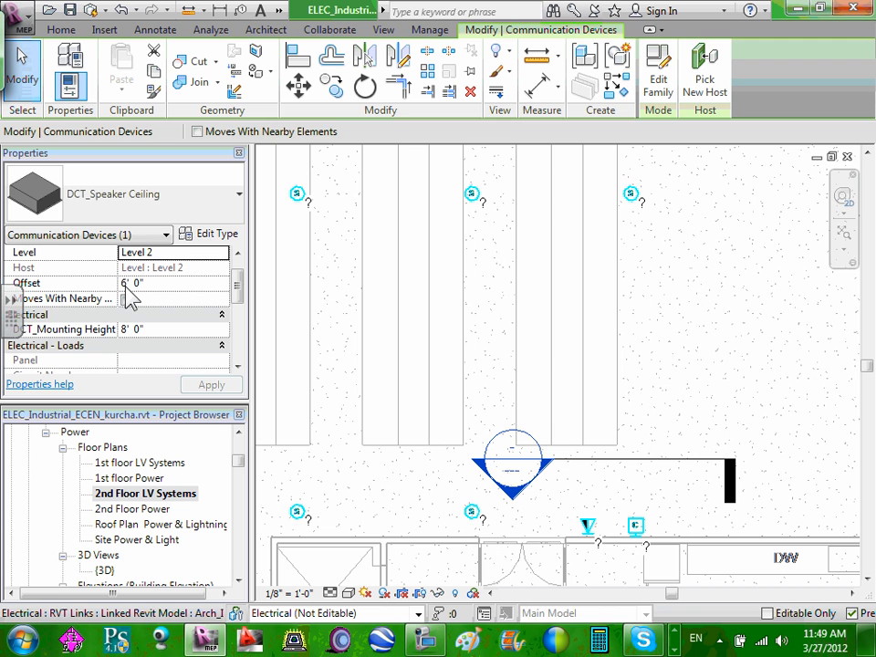
# - Inspect the offset of the communication device on the break room wall and deselect it
pyautogui.click(397, 383)
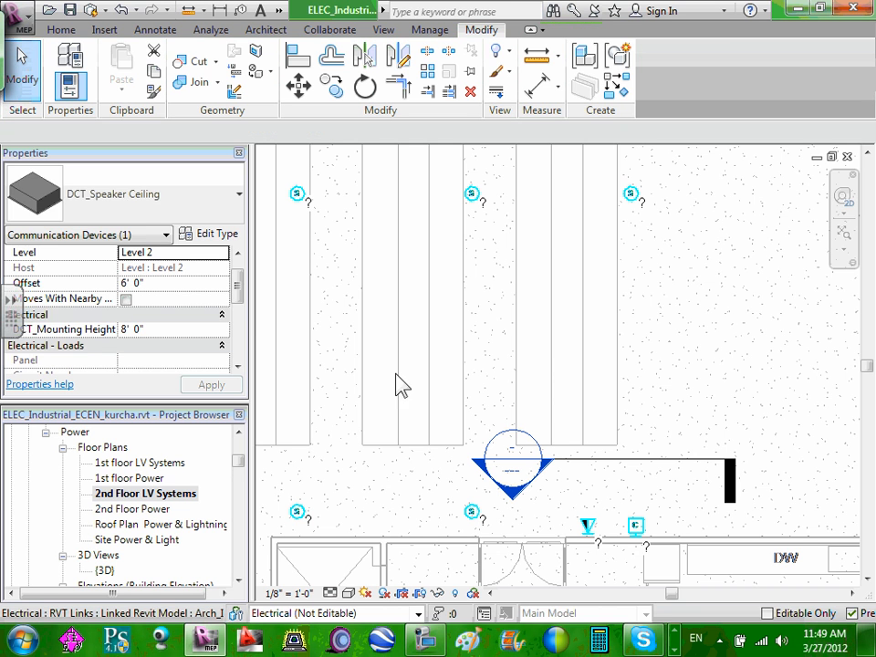
pyautogui.click(636, 529)
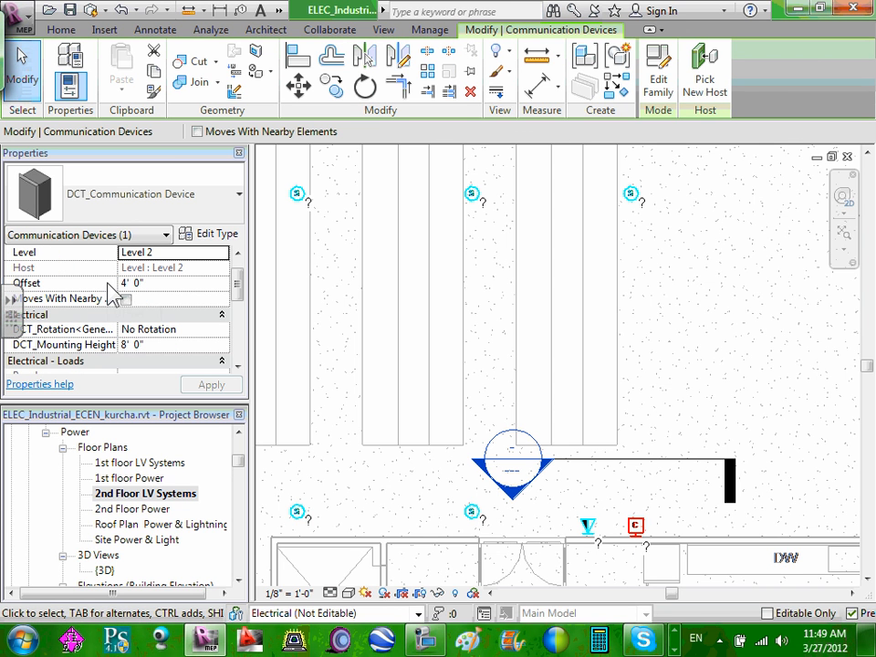
pyautogui.press('Escape')
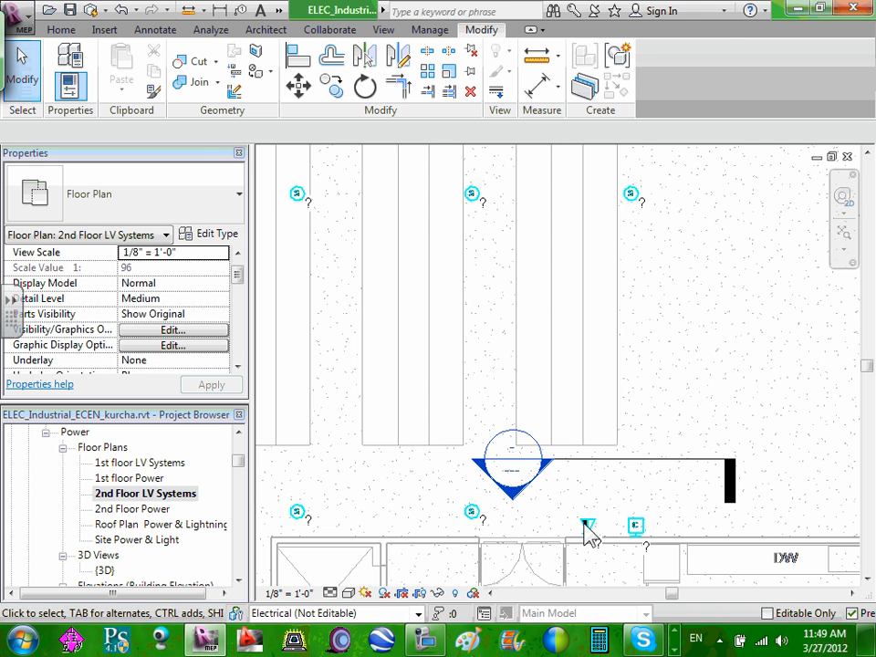
# - Inspect the offset and mounting height of the voice data device on the break room wall
pyautogui.click(595, 537)
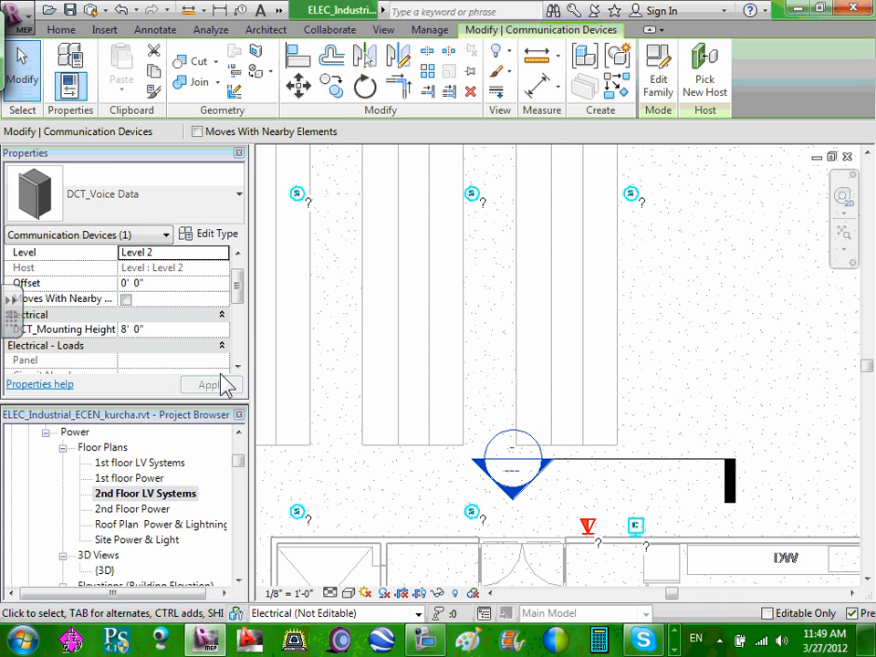
pyautogui.scroll(-2, 436, 352)
pyautogui.scroll(-2, 437, 352)
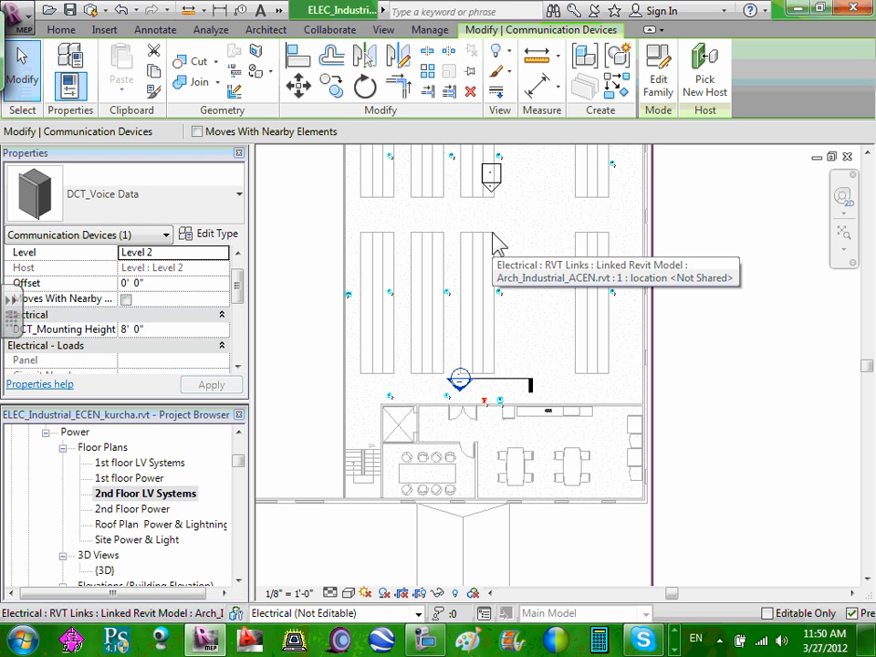
pyautogui.moveTo(484, 229); pyautogui.dragTo(566, 286, button='middle')
pyautogui.scroll(-3, 553, 279)
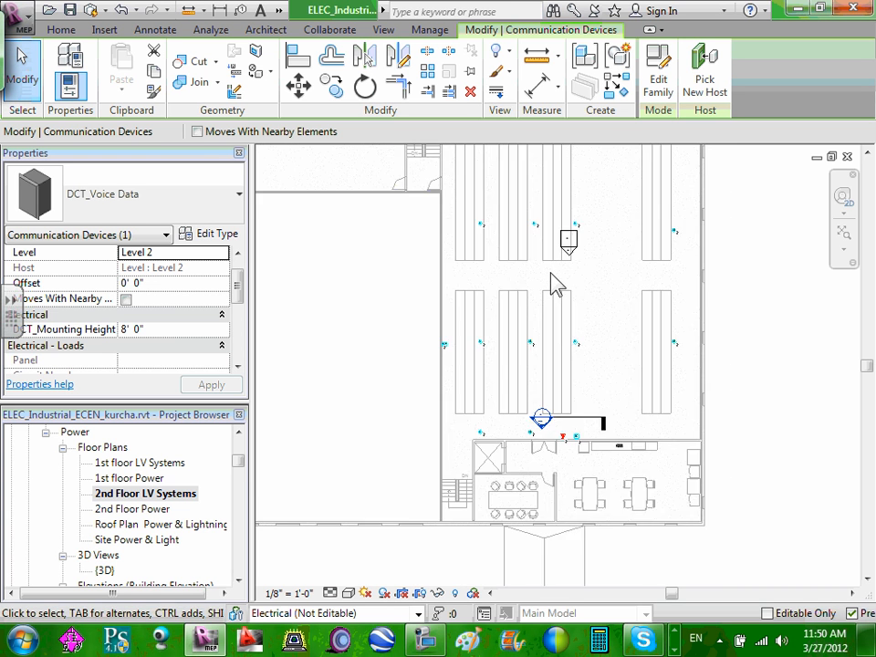
pyautogui.moveTo(515, 270); pyautogui.dragTo(509, 302, button='middle')
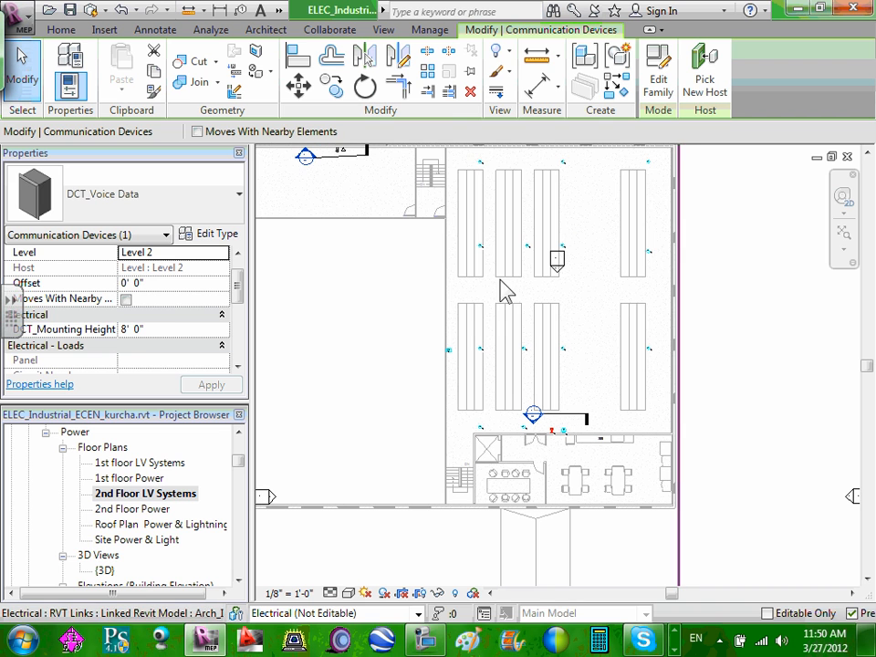
# - Collapse the 3D Views and Elevations groups under Power and reopen the 2nd Floor LV Systems plan
pyautogui.click(62, 448)
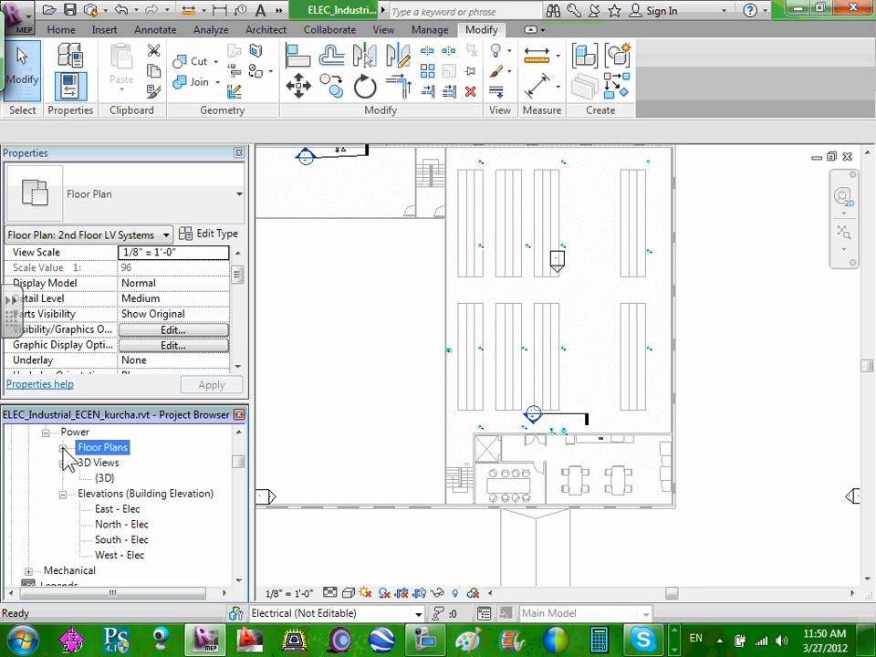
pyautogui.click(62, 464)
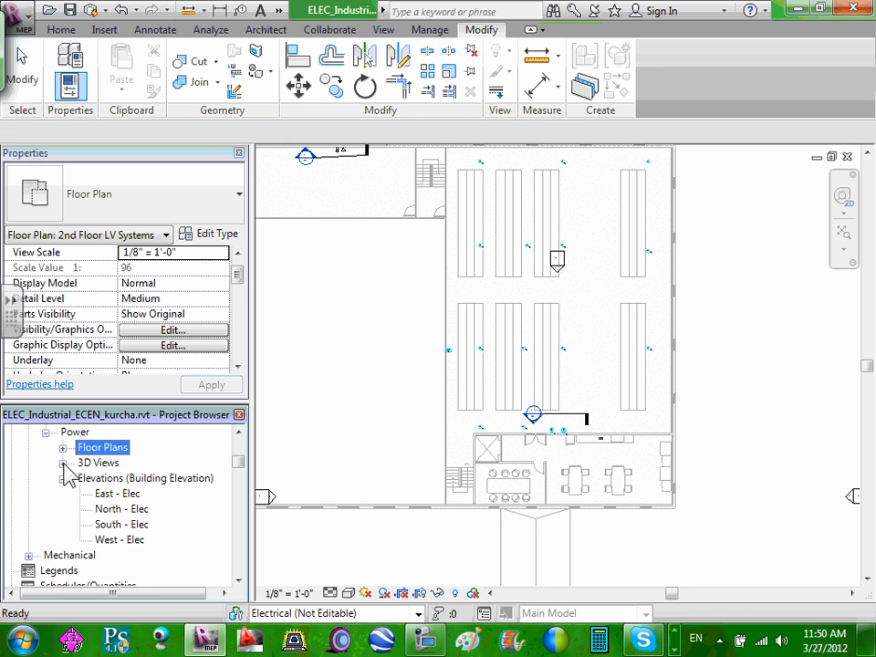
pyautogui.click(62, 478)
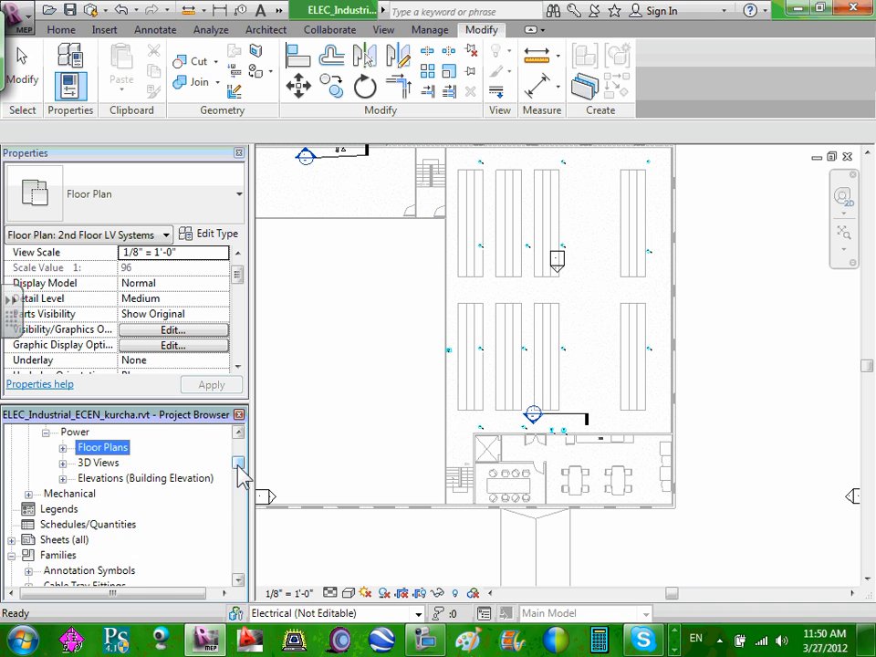
pyautogui.moveTo(239, 466)
pyautogui.mouseDown()
pyautogui.moveTo(239, 495)
pyautogui.moveTo(239, 443)
pyautogui.moveTo(242, 466)
pyautogui.mouseUp()
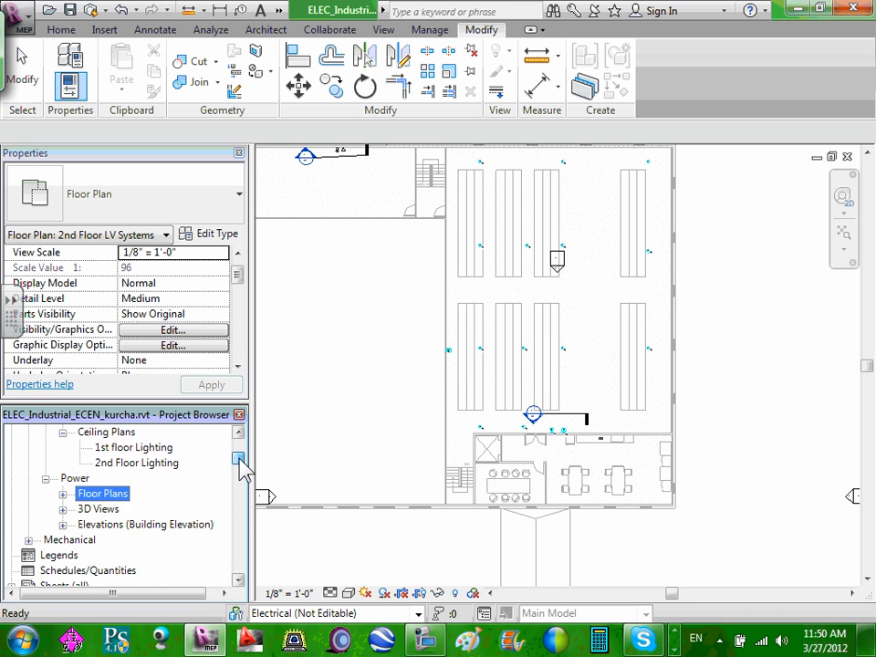
pyautogui.click(63, 495)
pyautogui.doubleClick(139, 524)
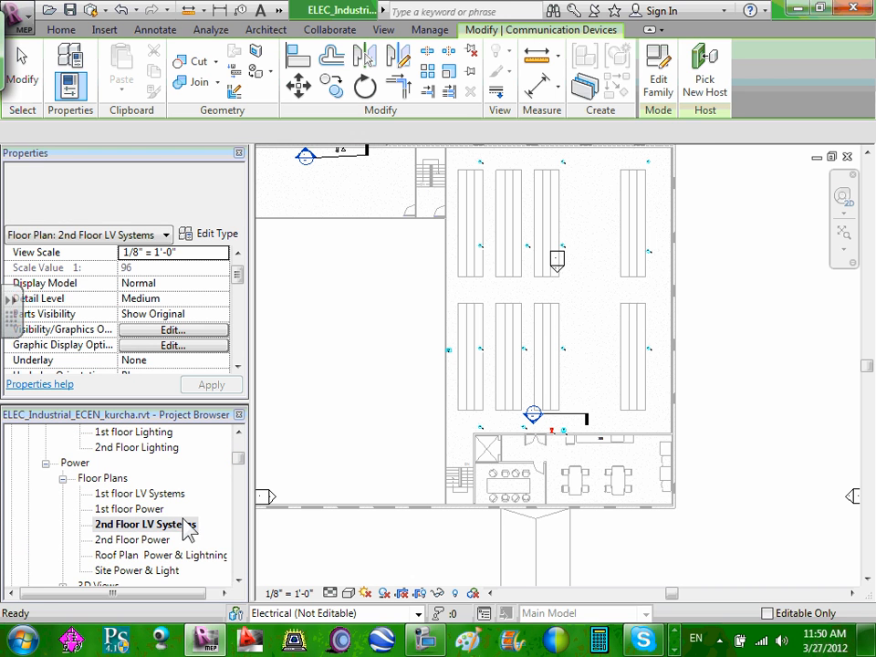
# - Locate the DCT_Tray type of the DCT_Cable Tray family among the project's Communication Devices families
pyautogui.click(238, 582)
pyautogui.moveTo(238, 581); pyautogui.dragTo(235, 581)
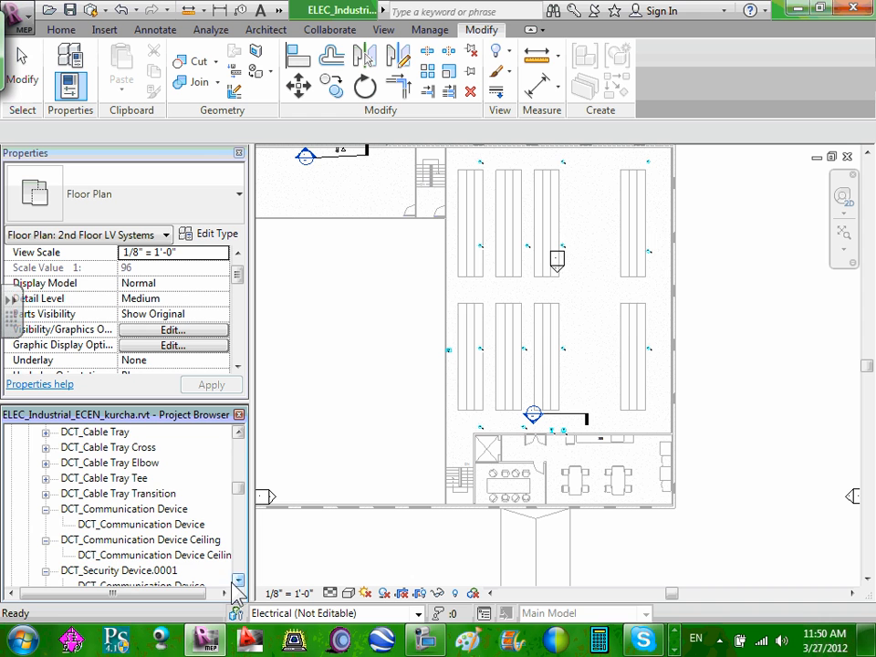
pyautogui.click(238, 432)
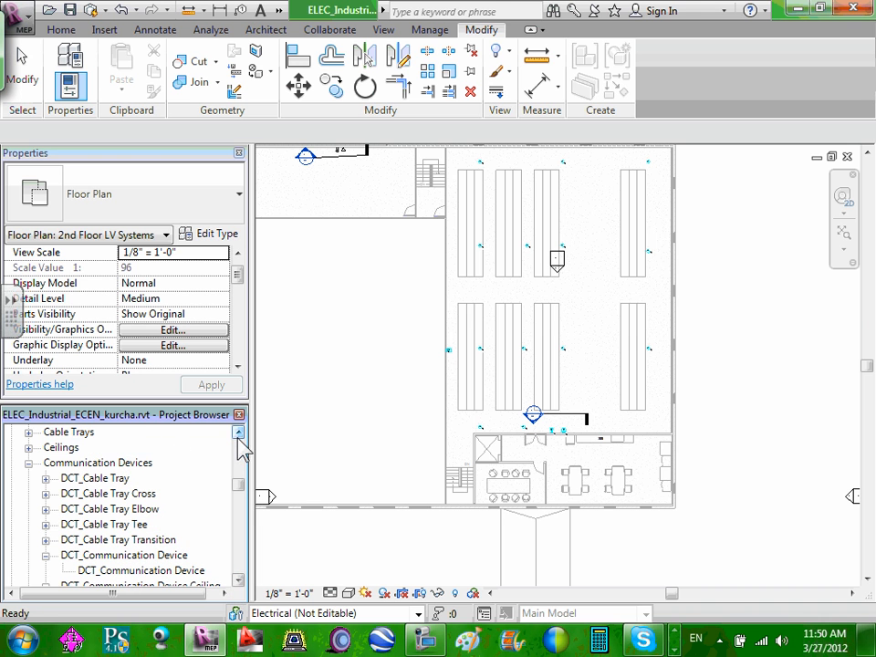
pyautogui.click(45, 478)
pyautogui.click(99, 494)
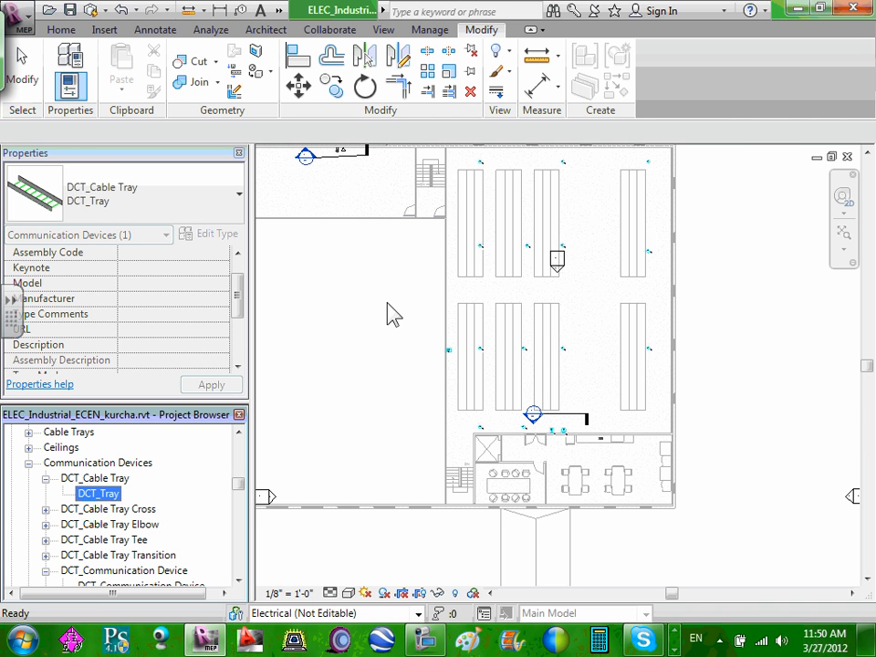
# - Place a short piece of DCT_Tray cable tray at a 6' 0" offset in the cross aisle beside the easternmost shelving row
pyautogui.click(448, 349)
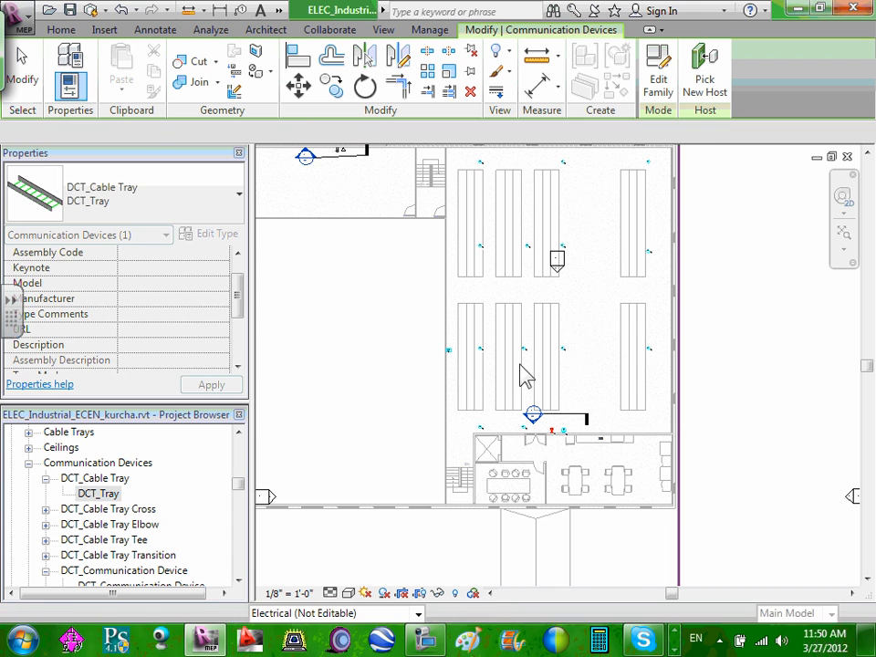
pyautogui.scroll(-3, 430, 352)
pyautogui.moveTo(382, 332); pyautogui.dragTo(562, 371, button='middle')
pyautogui.scroll(2, 562, 371)
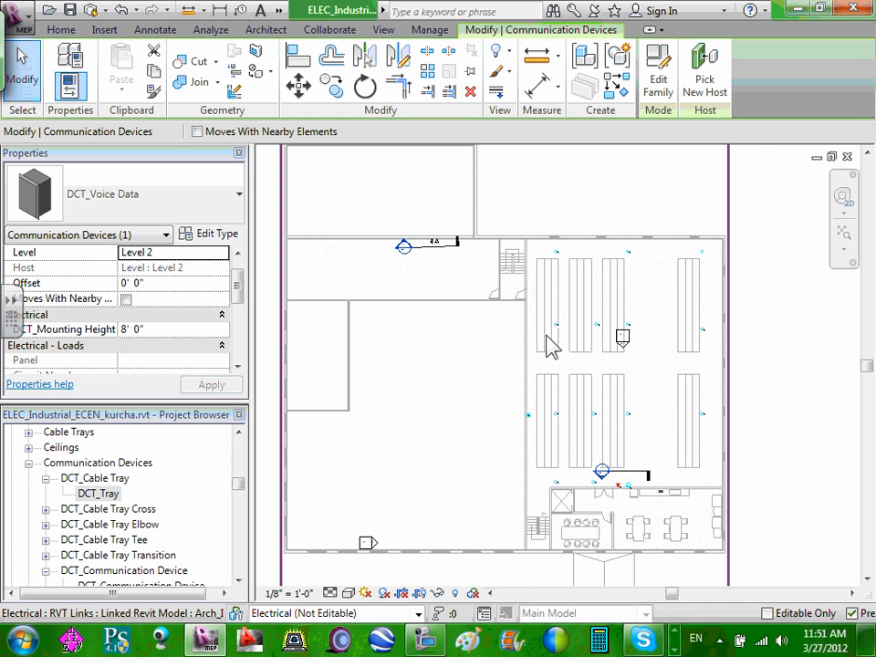
pyautogui.scroll(1, 550, 344)
pyautogui.scroll(1, 549, 344)
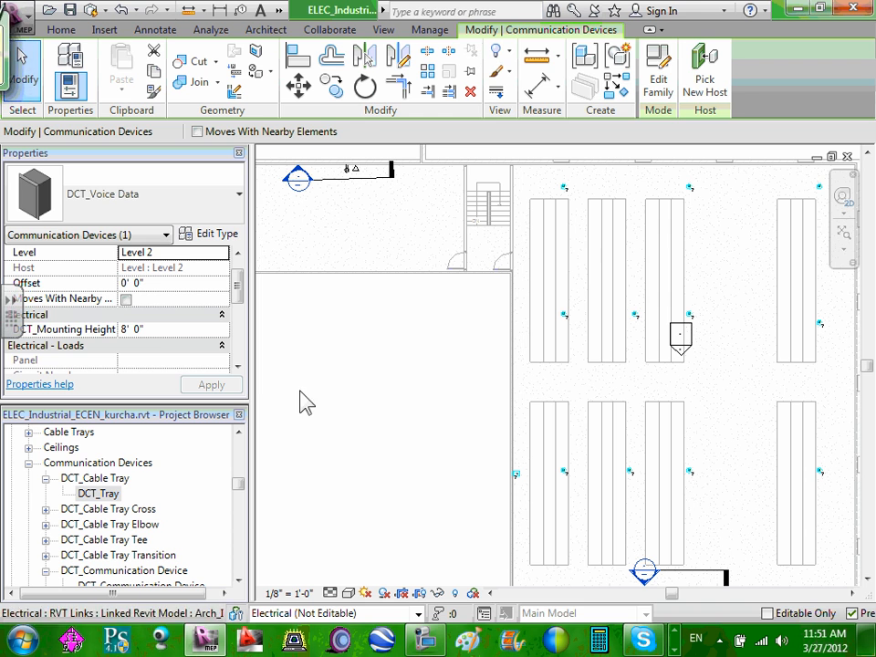
pyautogui.click(91, 499)
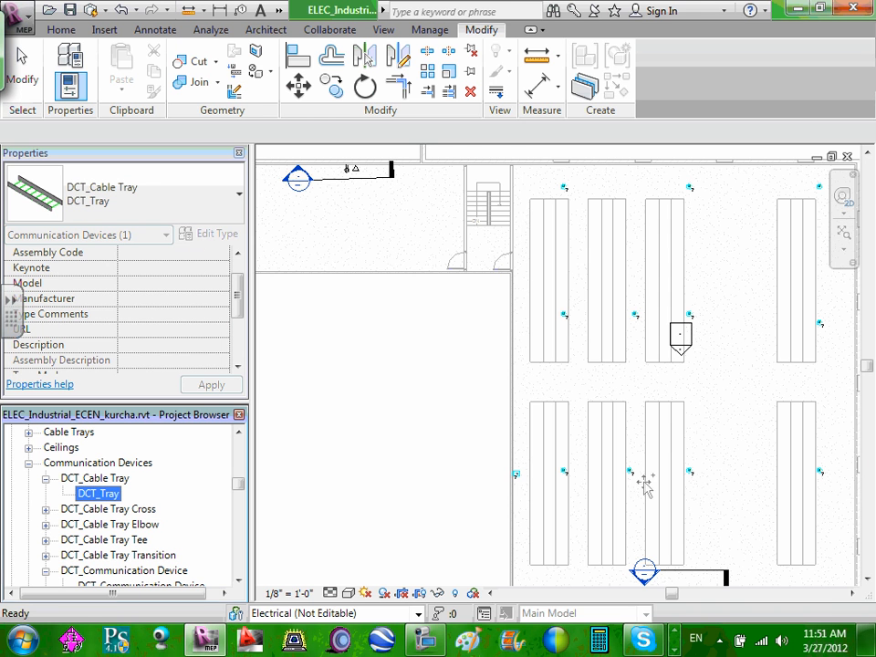
pyautogui.moveTo(646, 484); pyautogui.dragTo(666, 381)
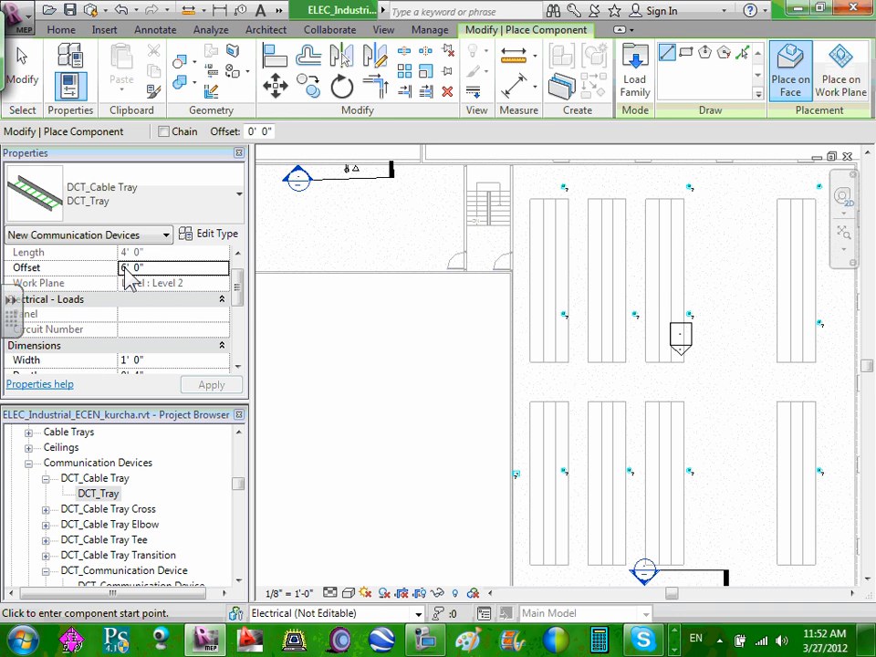
pyautogui.click(815, 373)
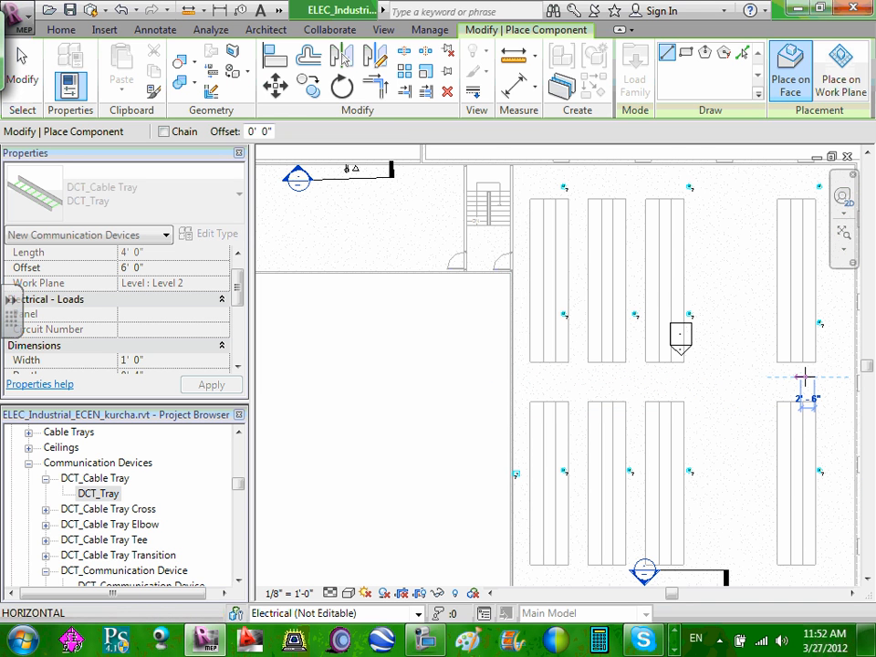
pyautogui.press('Escape')
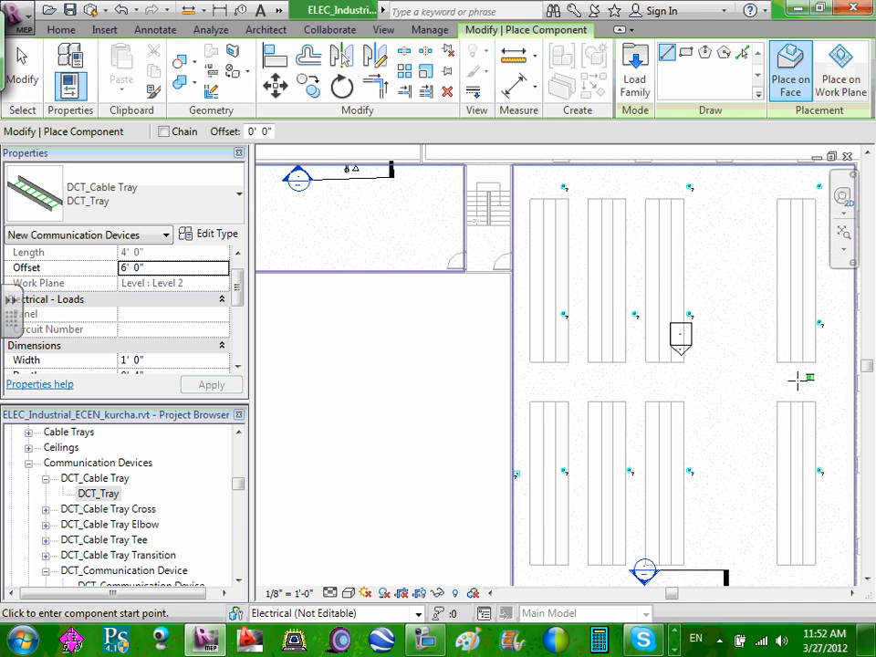
# - Draw a cable tray segment about 18'-6" long through the cross aisle, between the easternmost shelving row and the third row
pyautogui.scroll(2, 780, 374)
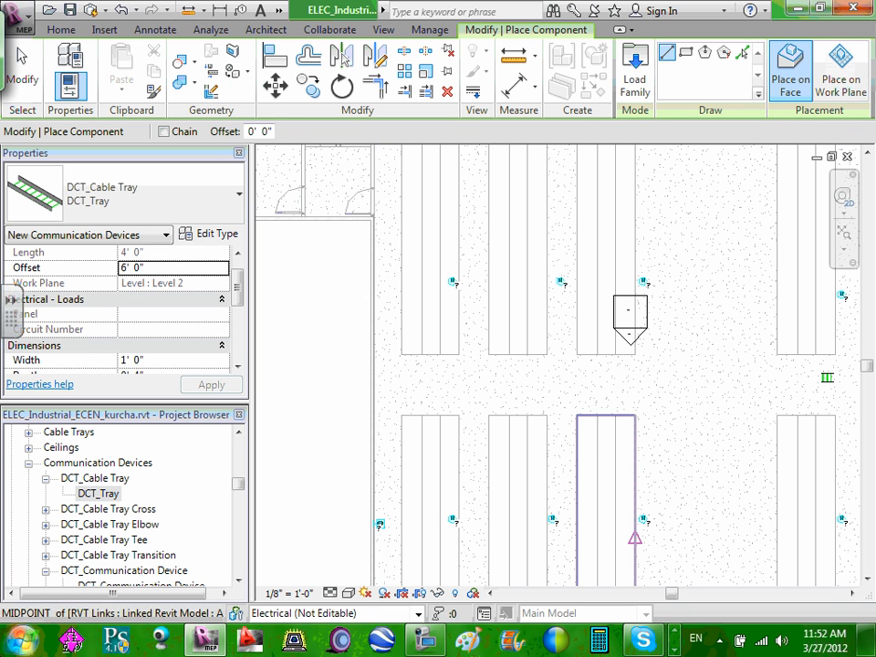
pyautogui.click(767, 374)
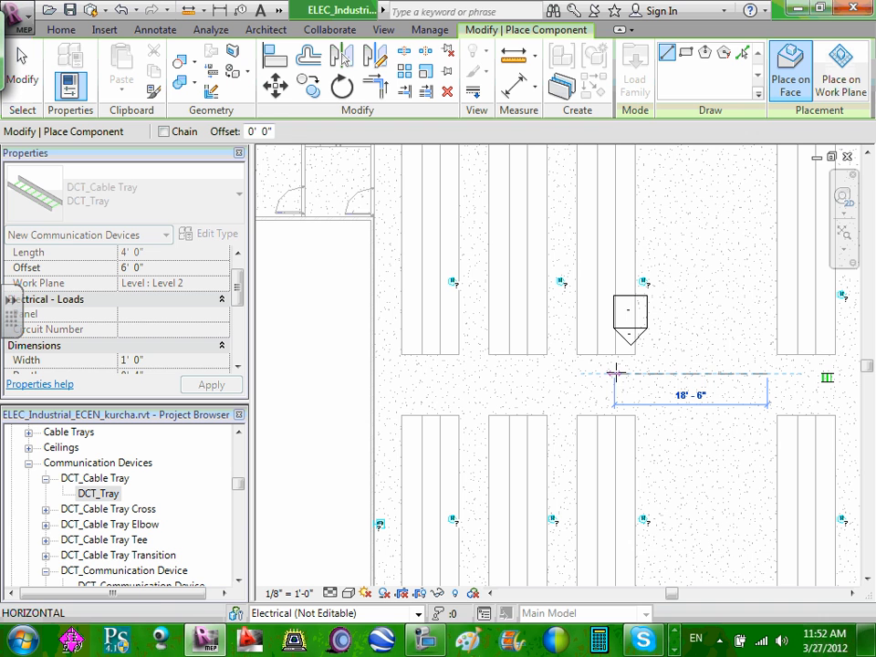
pyautogui.click(600, 377)
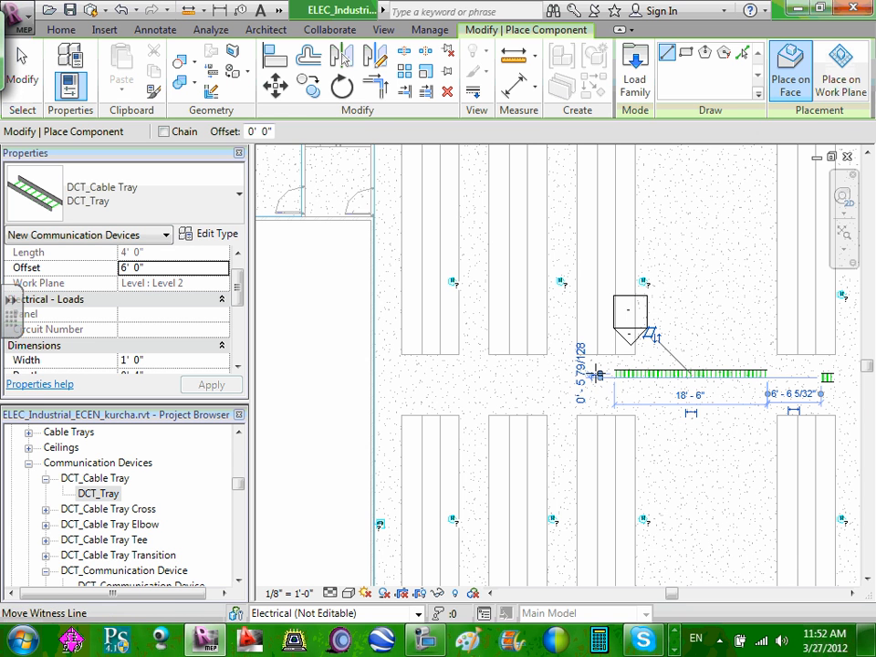
# - Add two separate tray segments further west in the aisle, one about 8'-6" long and a shorter one at the first shelving row
pyautogui.click(528, 370)
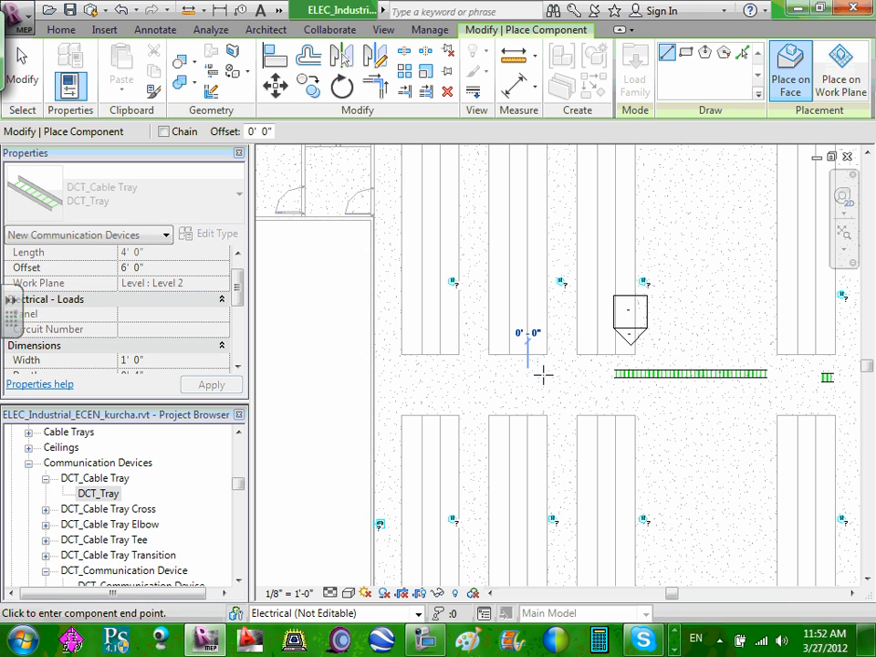
pyautogui.click(597, 373)
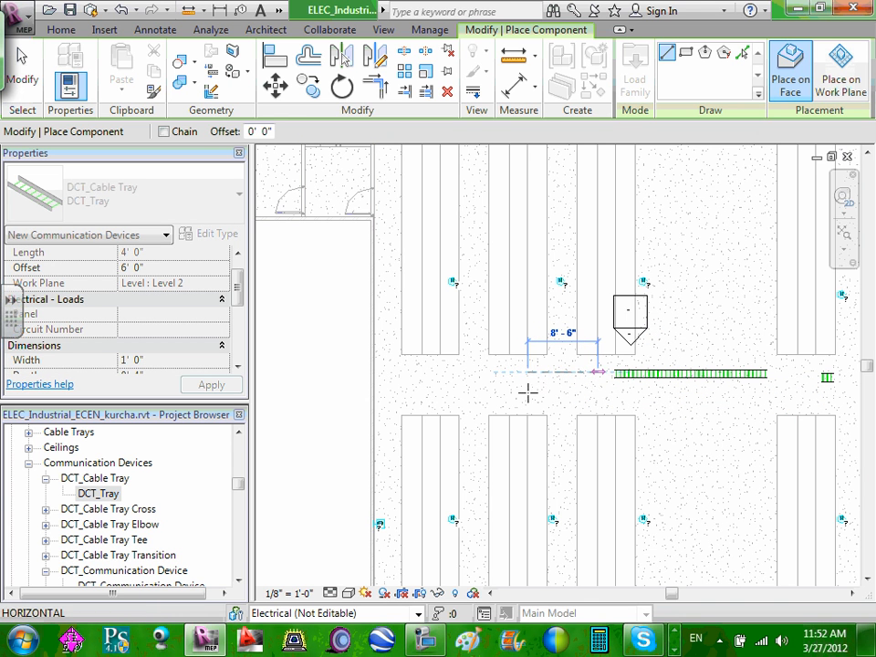
pyautogui.click(459, 372)
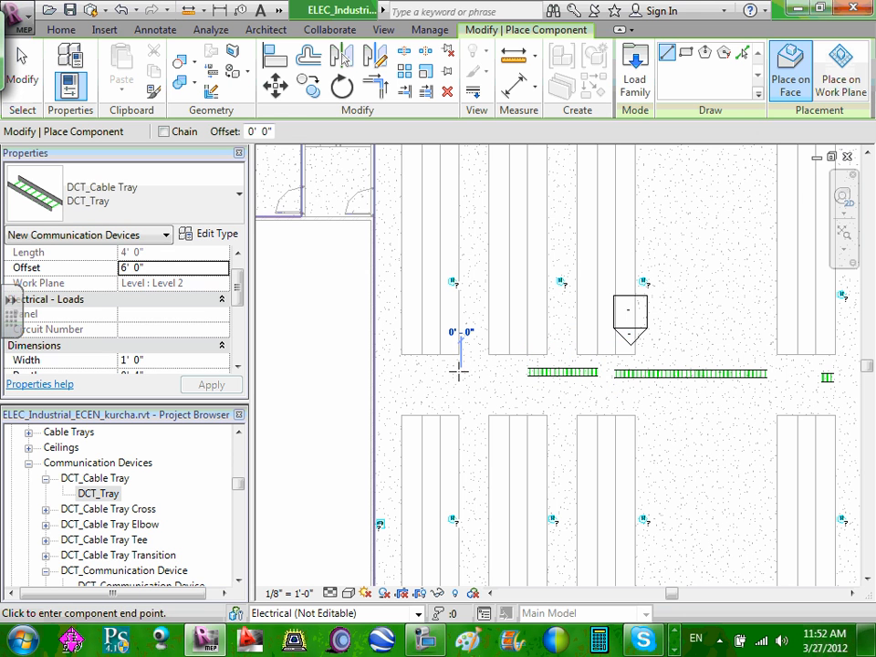
pyautogui.click(410, 372)
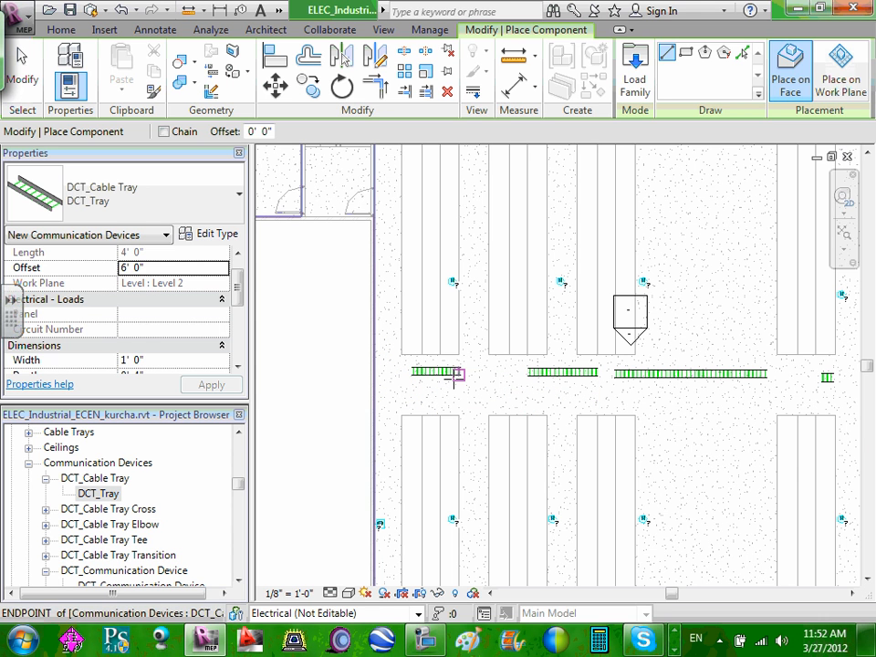
pyautogui.press('Escape')
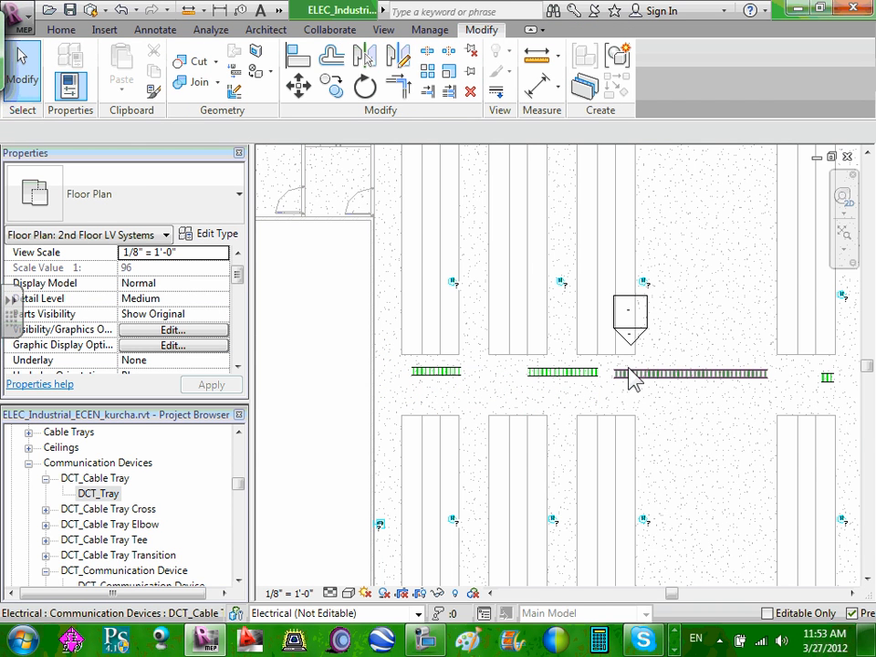
# - Shorten the longest cable tray segment so its west end lines up with the east edge of the third shelving row
pyautogui.scroll(2, 623, 379)
pyautogui.scroll(-1, 622, 381)
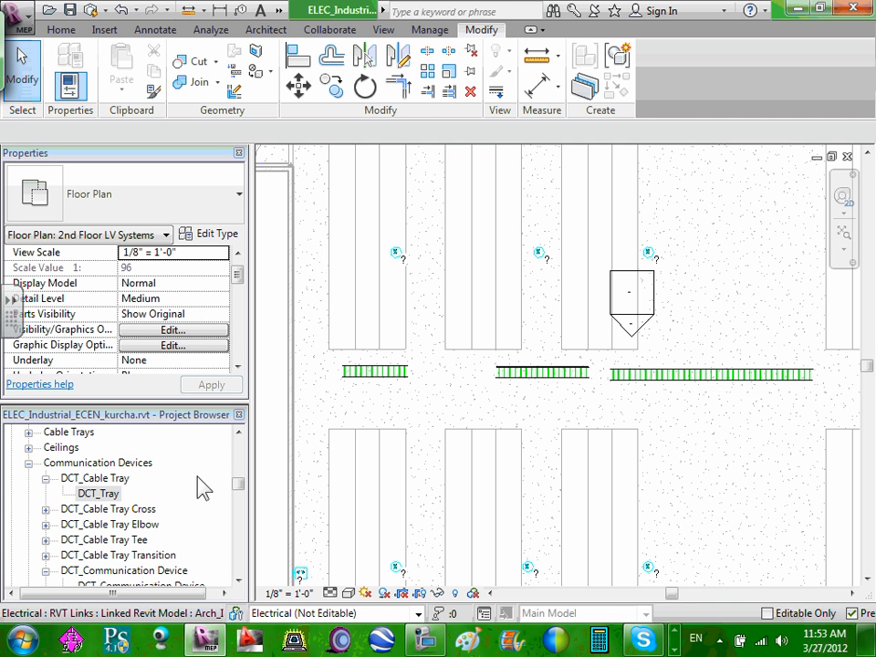
pyautogui.click(616, 383)
pyautogui.press('c')
pyautogui.press('s')
pyautogui.click(812, 374)
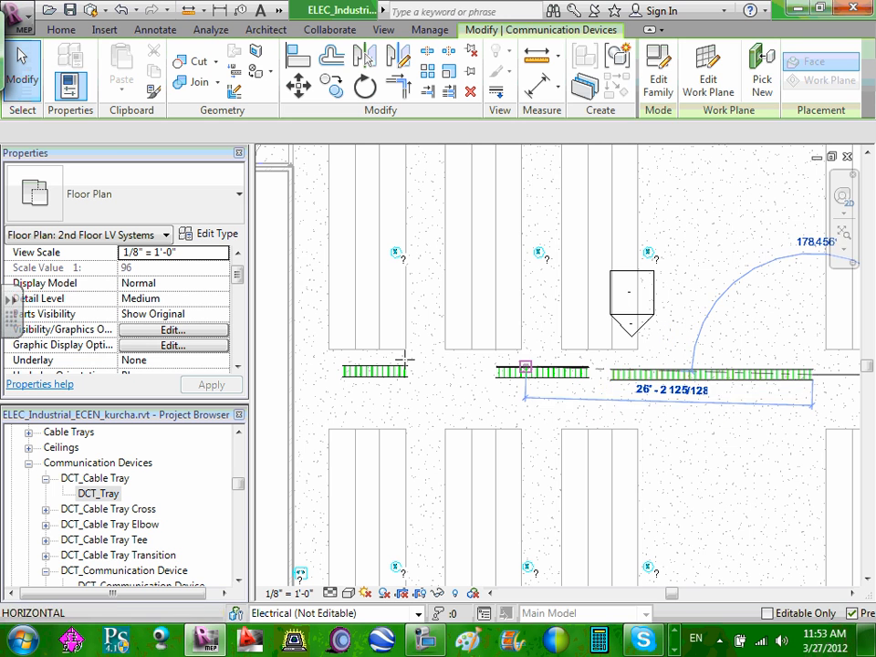
pyautogui.click(636, 374)
pyautogui.press('Escape')
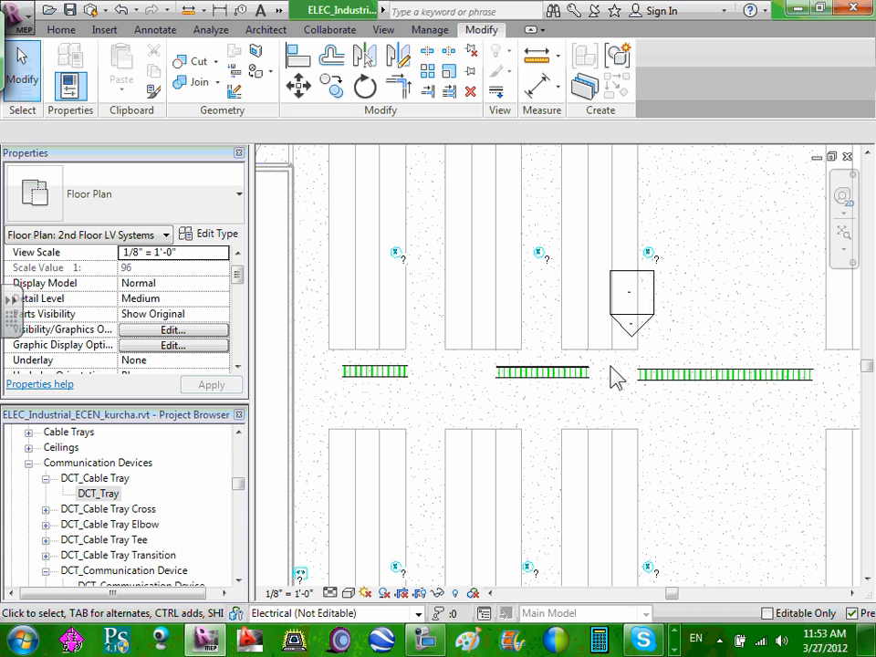
pyautogui.hotkey('ctrl', '2')
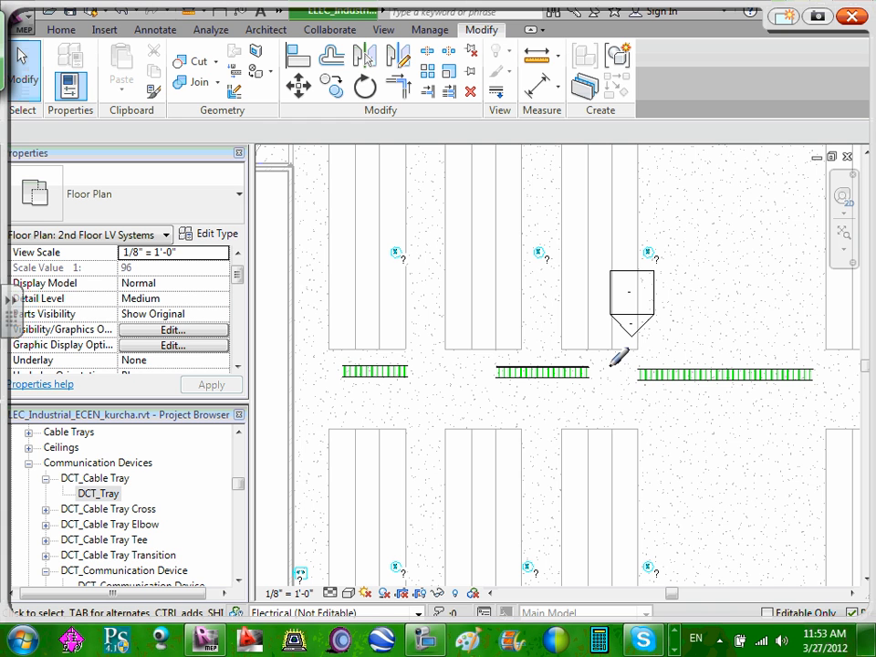
pyautogui.moveTo(860, 369)
pyautogui.mouseDown()
pyautogui.moveTo(581, 373)
pyautogui.moveTo(612, 315)
pyautogui.moveTo(609, 369)
pyautogui.moveTo(600, 320)
pyautogui.moveTo(607, 423)
pyautogui.mouseUp()
pyautogui.moveTo(613, 367); pyautogui.dragTo(617, 435)
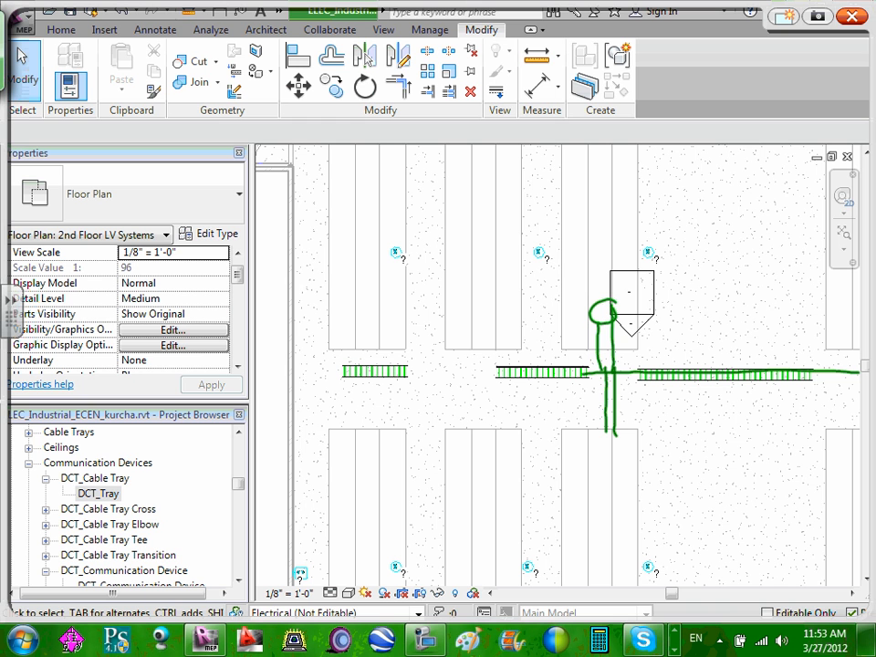
pyautogui.moveTo(499, 367)
pyautogui.mouseDown()
pyautogui.moveTo(495, 310)
pyautogui.moveTo(477, 303)
pyautogui.moveTo(500, 456)
pyautogui.moveTo(417, 364)
pyautogui.moveTo(437, 303)
pyautogui.mouseUp()
pyautogui.moveTo(412, 363); pyautogui.dragTo(409, 312)
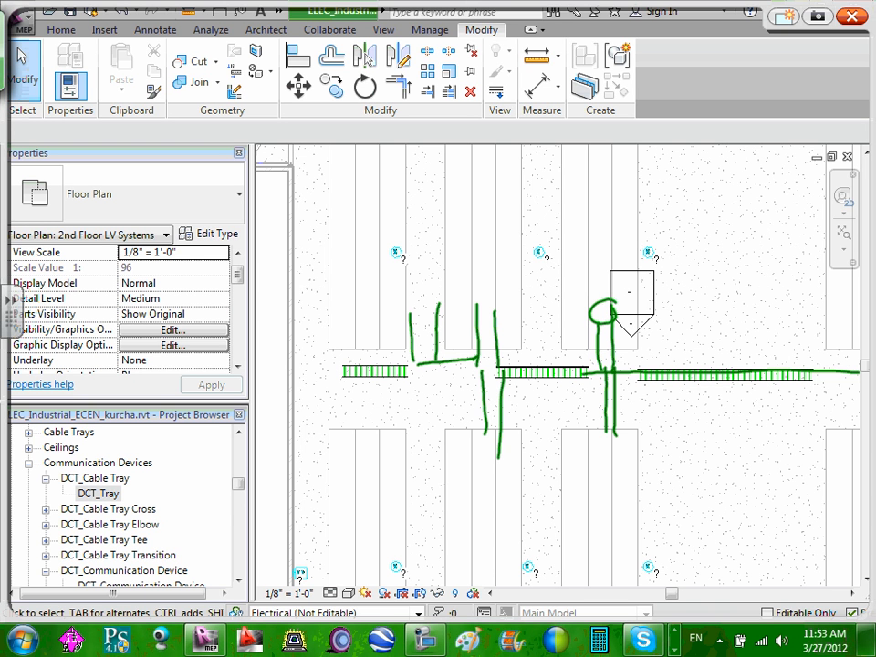
pyautogui.moveTo(381, 361)
pyautogui.mouseDown()
pyautogui.moveTo(381, 314)
pyautogui.moveTo(297, 365)
pyautogui.mouseUp()
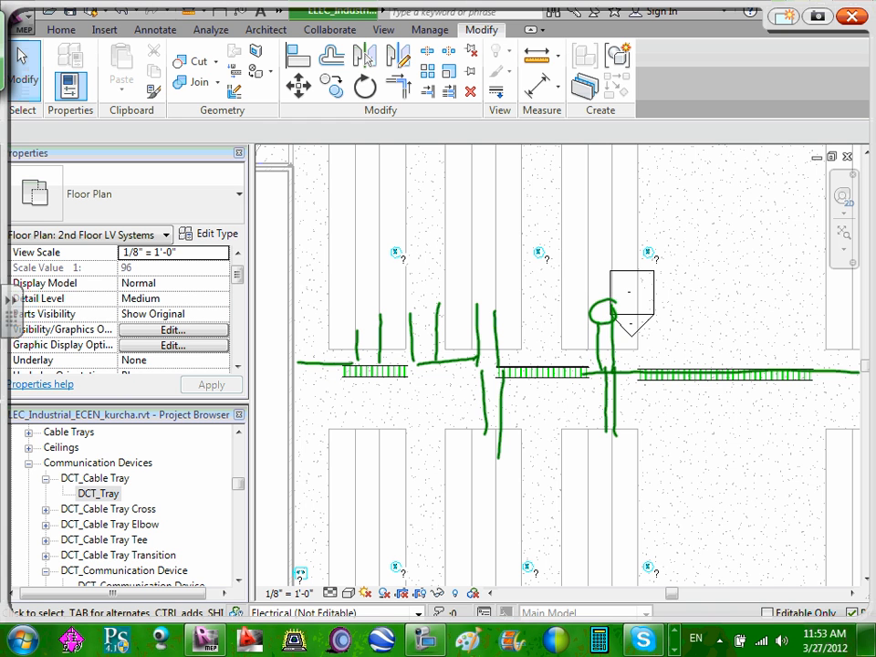
pyautogui.moveTo(352, 376)
pyautogui.mouseDown()
pyautogui.moveTo(300, 380)
pyautogui.moveTo(362, 459)
pyautogui.mouseUp()
pyautogui.moveTo(383, 376); pyautogui.dragTo(384, 456)
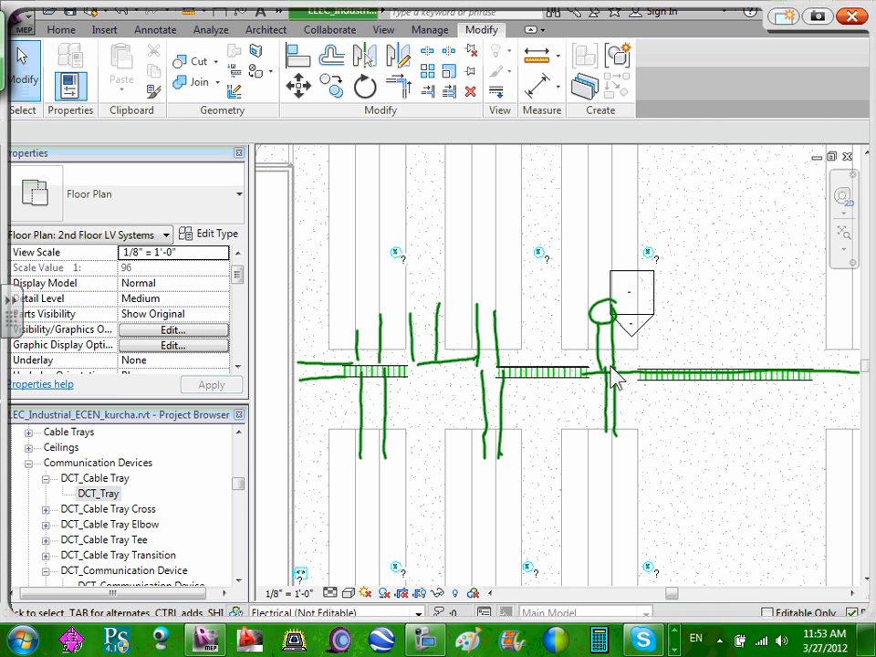
pyautogui.moveTo(611, 365)
pyautogui.mouseDown()
pyautogui.moveTo(438, 319)
pyautogui.moveTo(412, 331)
pyautogui.mouseUp()
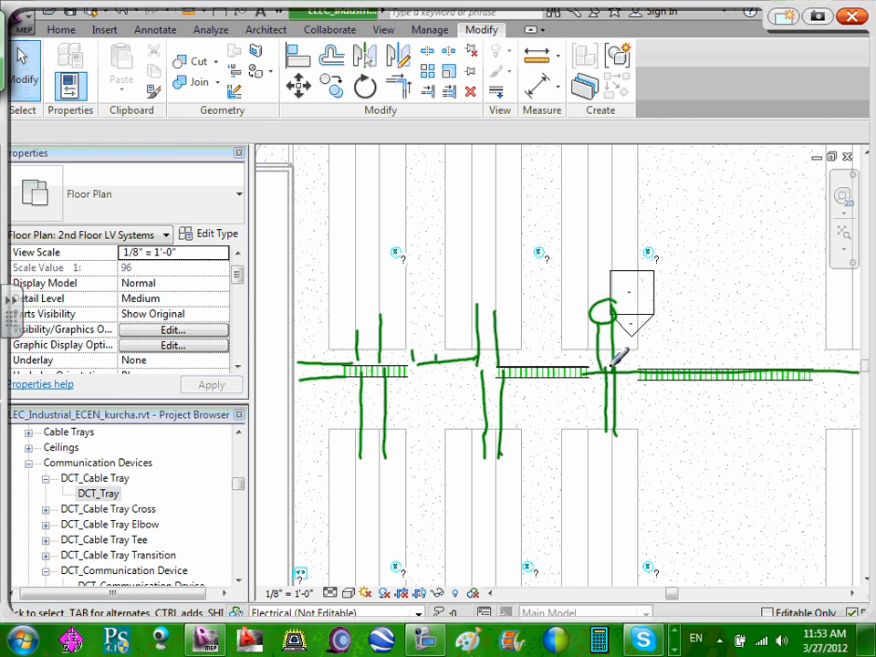
pyautogui.moveTo(479, 373)
pyautogui.mouseDown()
pyautogui.moveTo(388, 374)
pyautogui.moveTo(476, 355)
pyautogui.mouseUp()
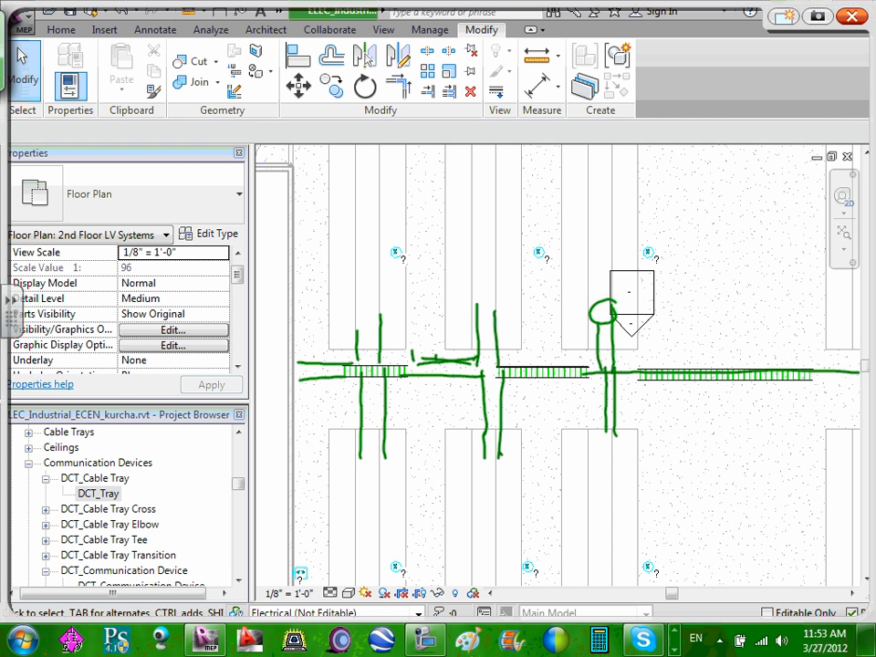
pyautogui.moveTo(843, 311)
pyautogui.mouseDown()
pyautogui.moveTo(842, 347)
pyautogui.moveTo(860, 366)
pyautogui.mouseUp()
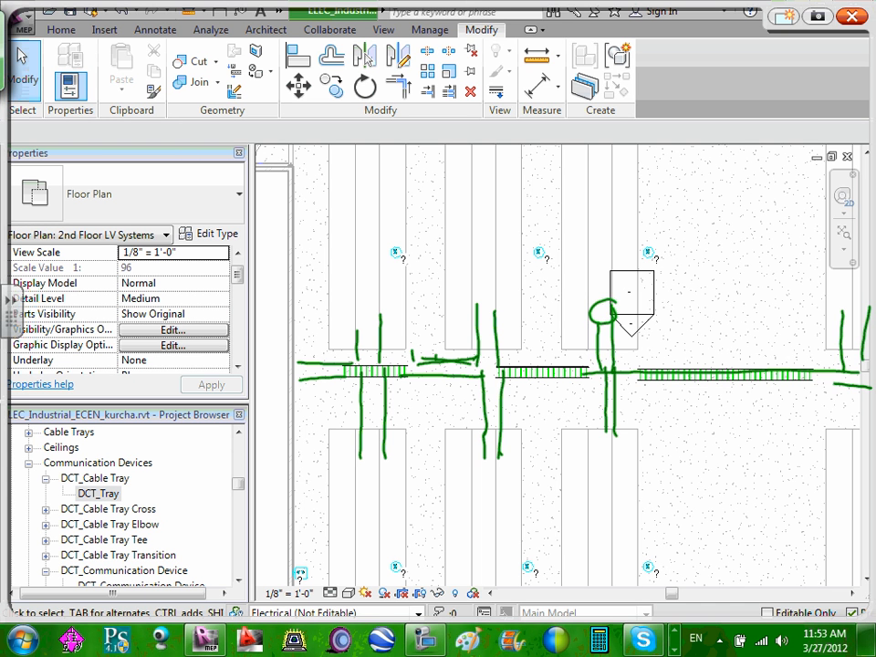
pyautogui.moveTo(801, 386)
pyautogui.mouseDown()
pyautogui.moveTo(872, 383)
pyautogui.moveTo(844, 453)
pyautogui.mouseUp()
pyautogui.moveTo(868, 389); pyautogui.dragTo(862, 428)
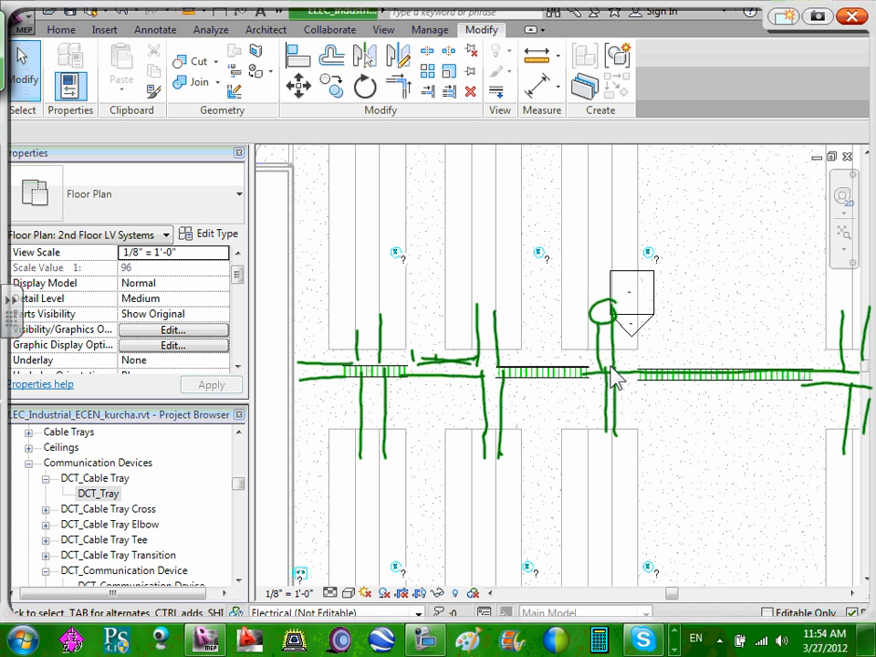
pyautogui.click(855, 22)
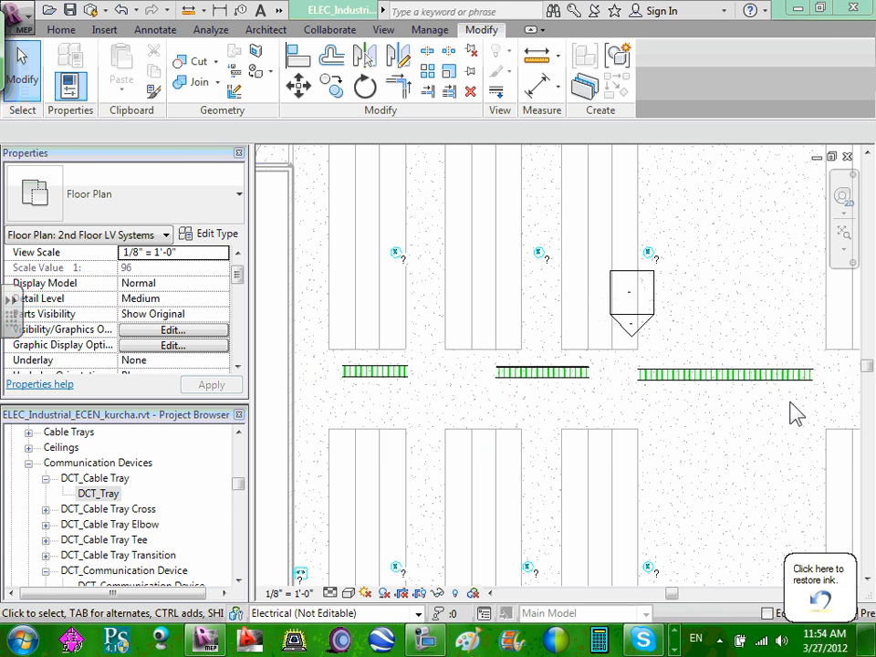
# - Place two DCT_Cable Tray Cross fittings at a 6' 0" offset, one at each end of the 8'-6" cable tray segment
pyautogui.click(45, 509)
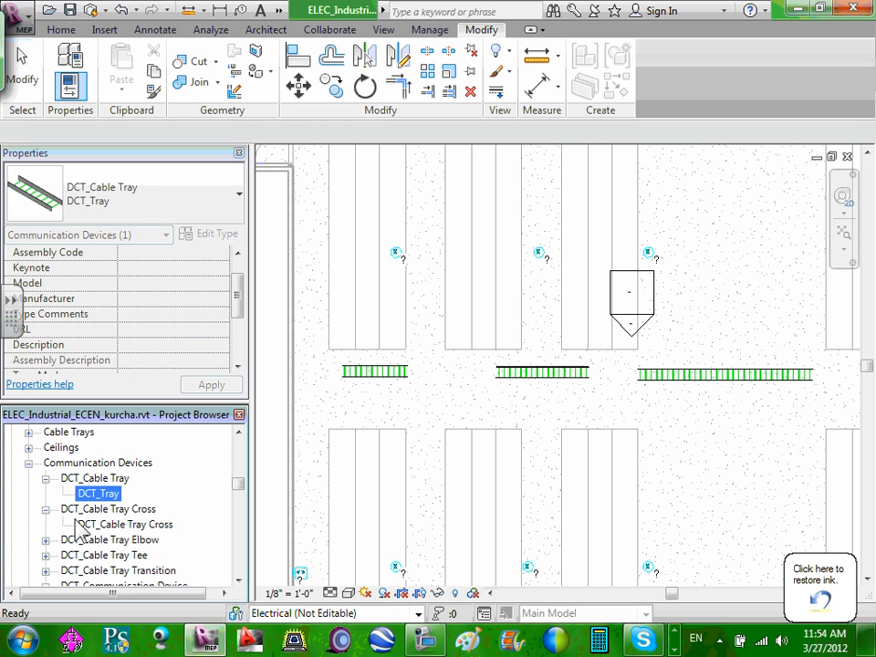
pyautogui.click(114, 525)
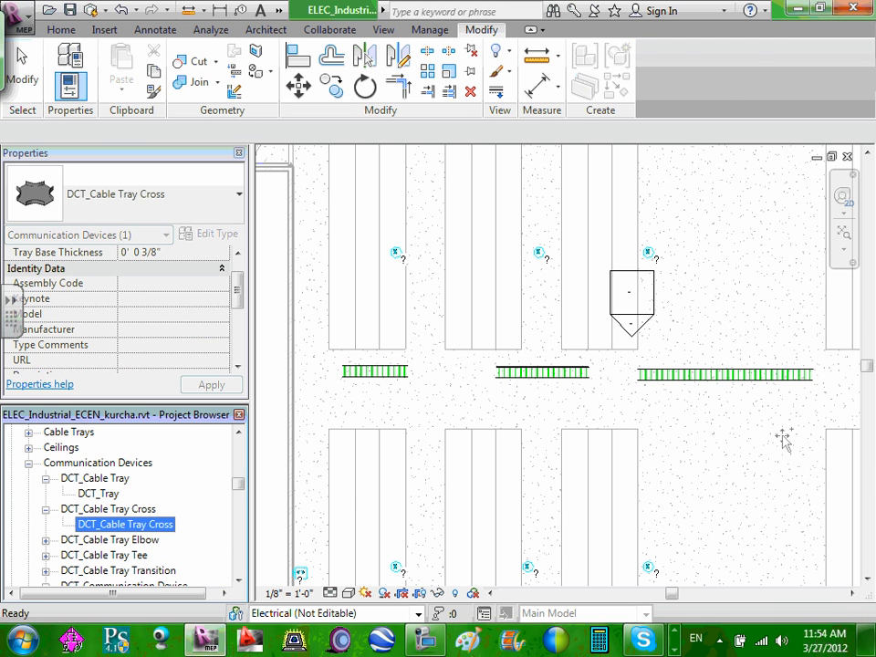
pyautogui.moveTo(783, 439); pyautogui.dragTo(610, 370)
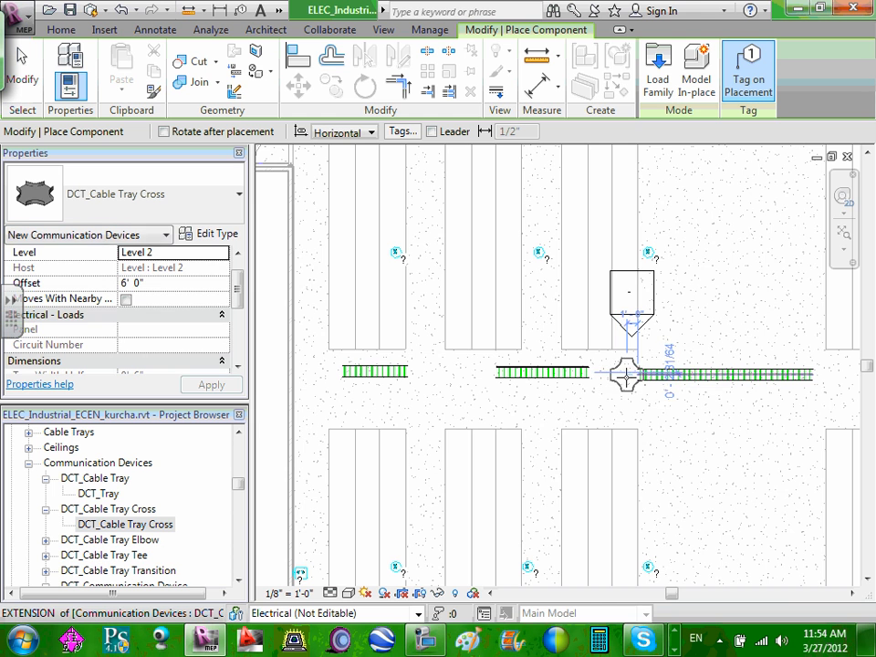
pyautogui.scroll(3, 622, 373)
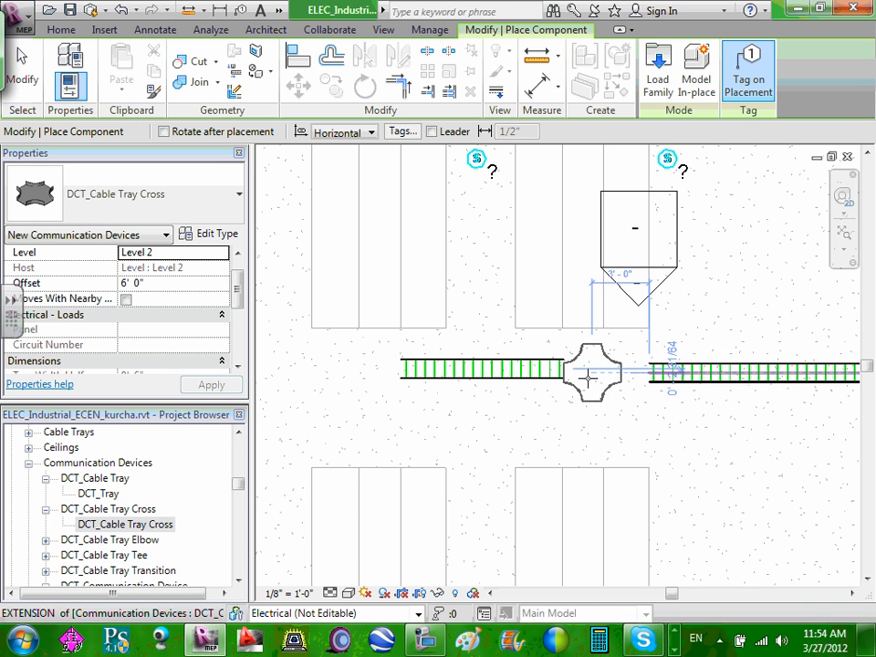
pyautogui.click(584, 377)
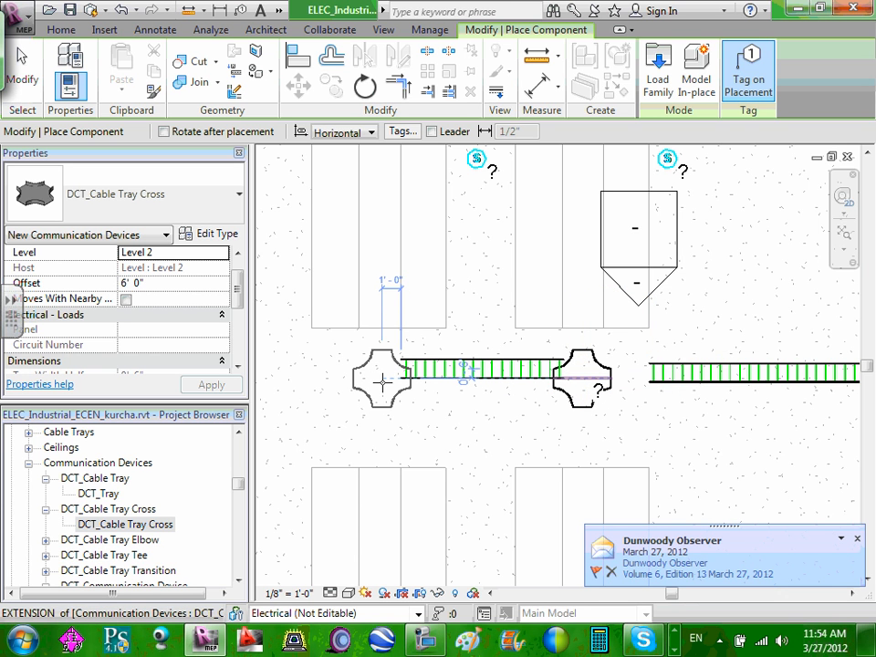
pyautogui.click(382, 382)
pyautogui.press('Escape')
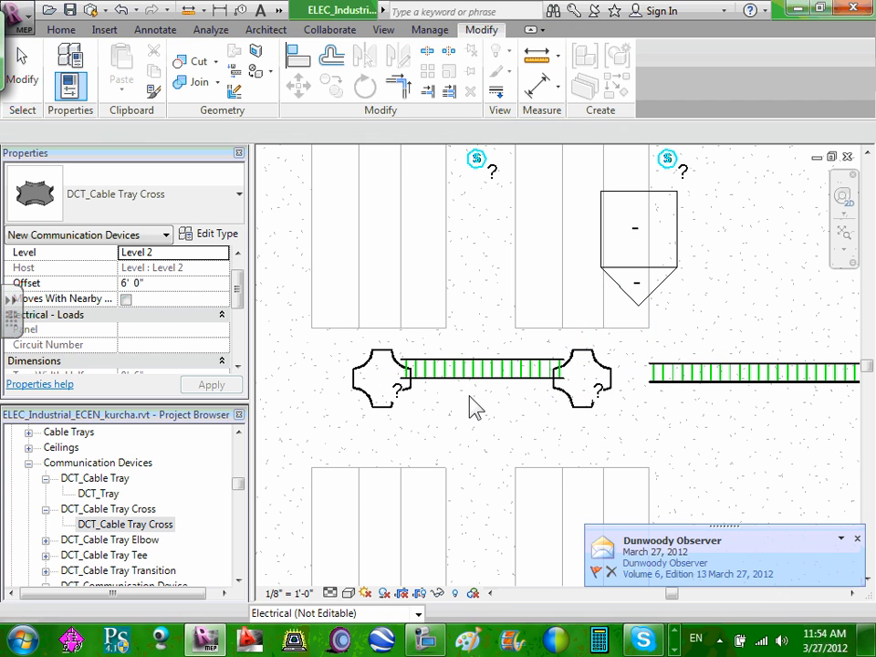
# - Move the 8'-6" tray segment so its west end meets the east opening of the western cross
pyautogui.click(534, 391)
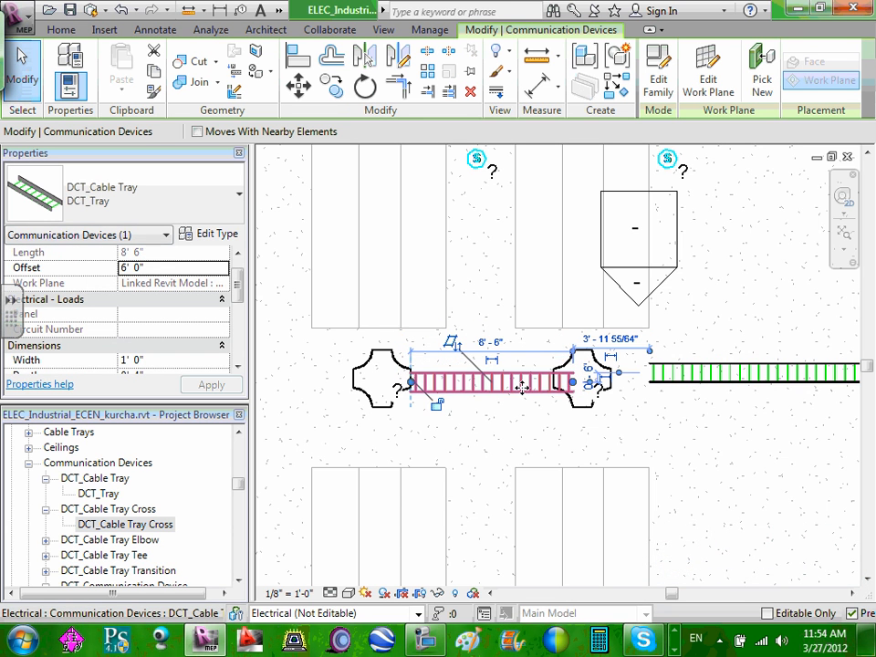
pyautogui.scroll(1, 442, 384)
pyautogui.scroll(3, 443, 383)
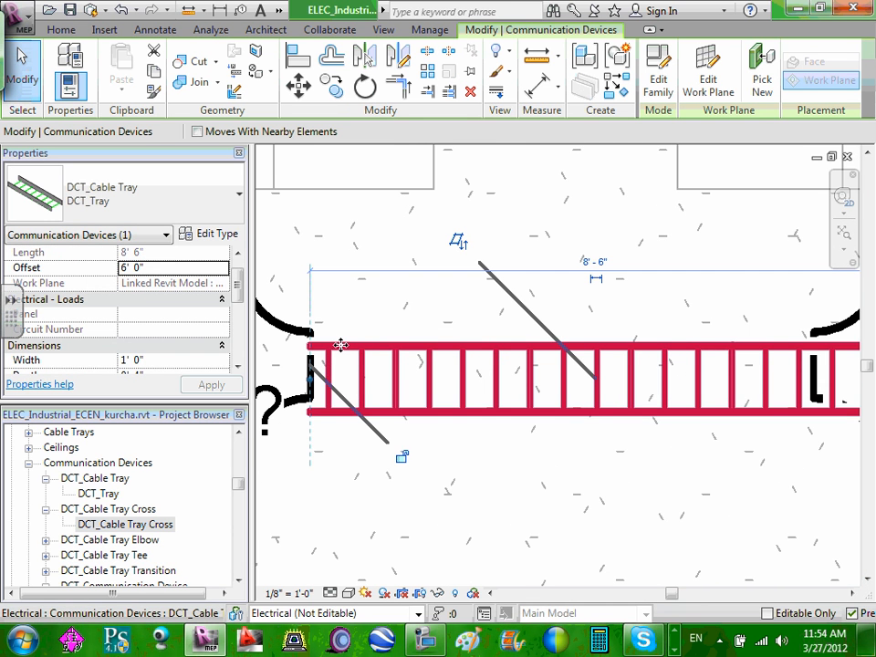
pyautogui.moveTo(345, 334); pyautogui.dragTo(343, 332)
pyautogui.press('Escape')
pyautogui.scroll(-2, 361, 369)
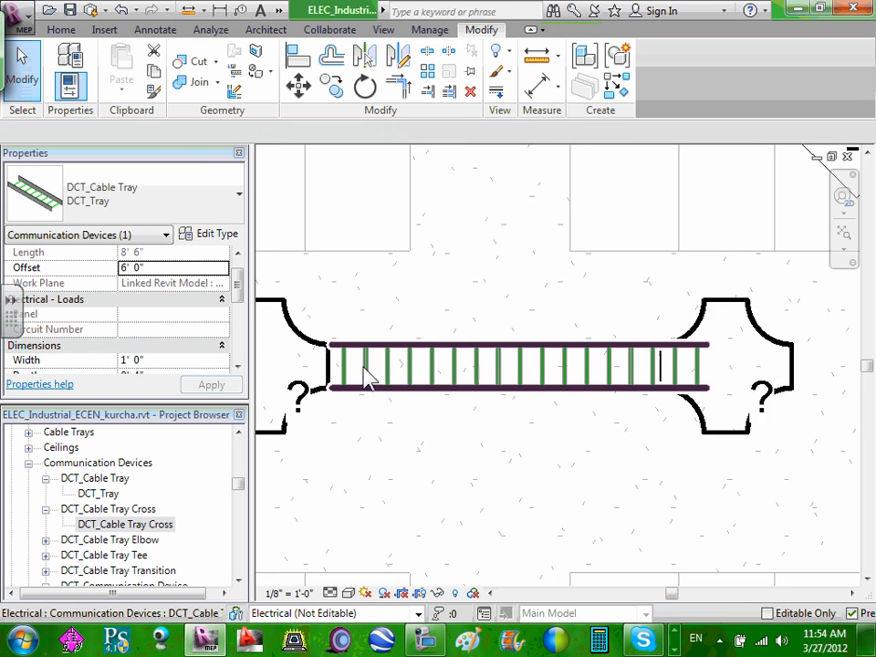
# - Shorten the tray between the two crosses to about 7'-5" so its east end meets the eastern cross
pyautogui.click(630, 363)
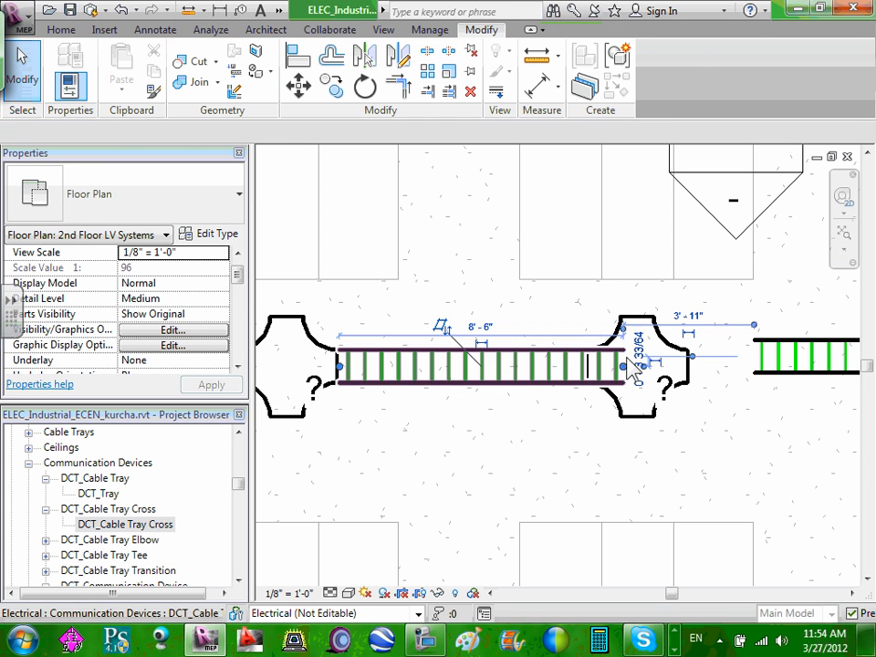
pyautogui.moveTo(624, 364); pyautogui.dragTo(620, 391)
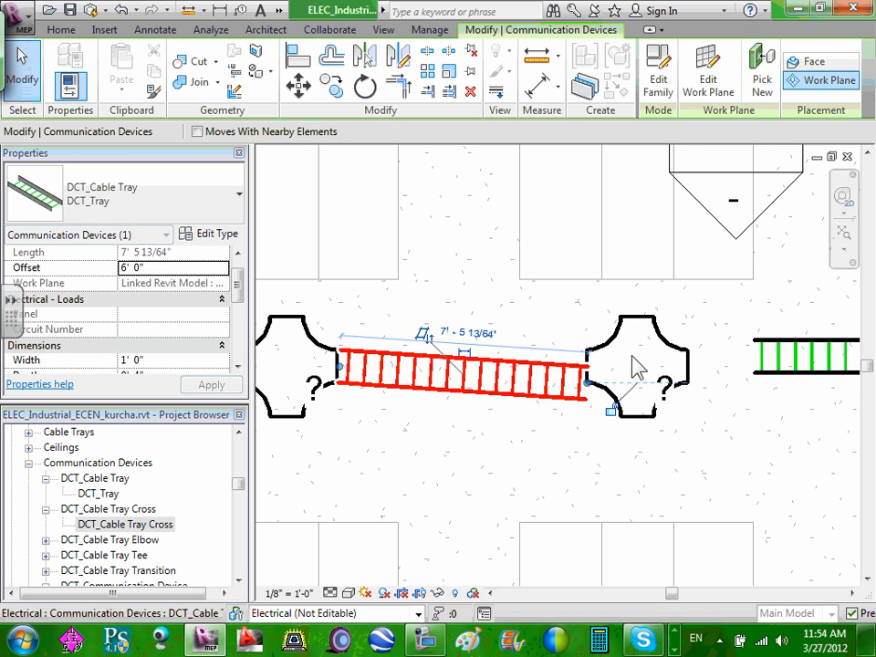
pyautogui.press('Escape')
# - Delete the short tray piece in the cross aisle at the easternmost shelving row
pyautogui.scroll(-3, 567, 368)
pyautogui.scroll(-5, 566, 365)
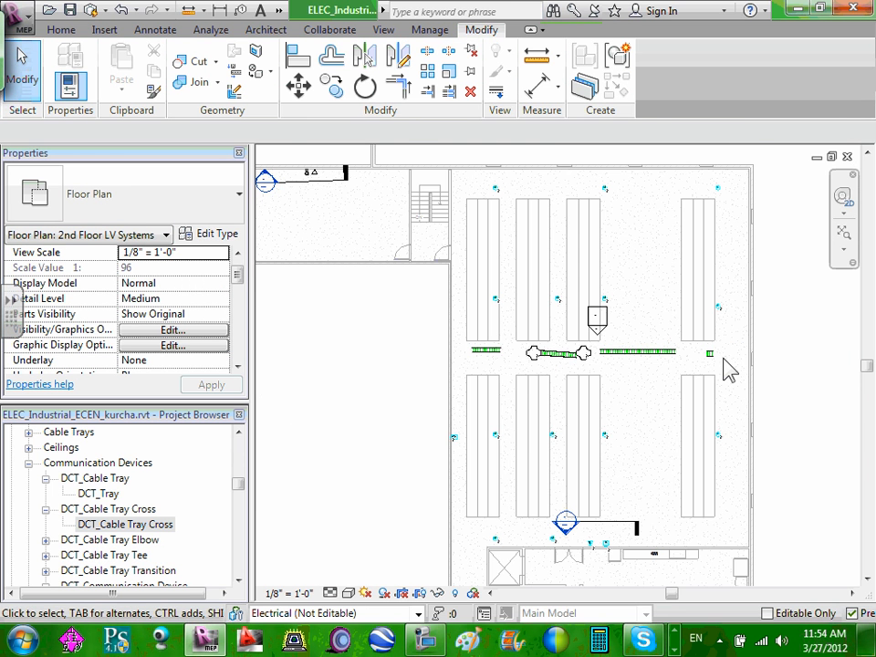
pyautogui.scroll(1, 727, 370)
pyautogui.scroll(1, 702, 377)
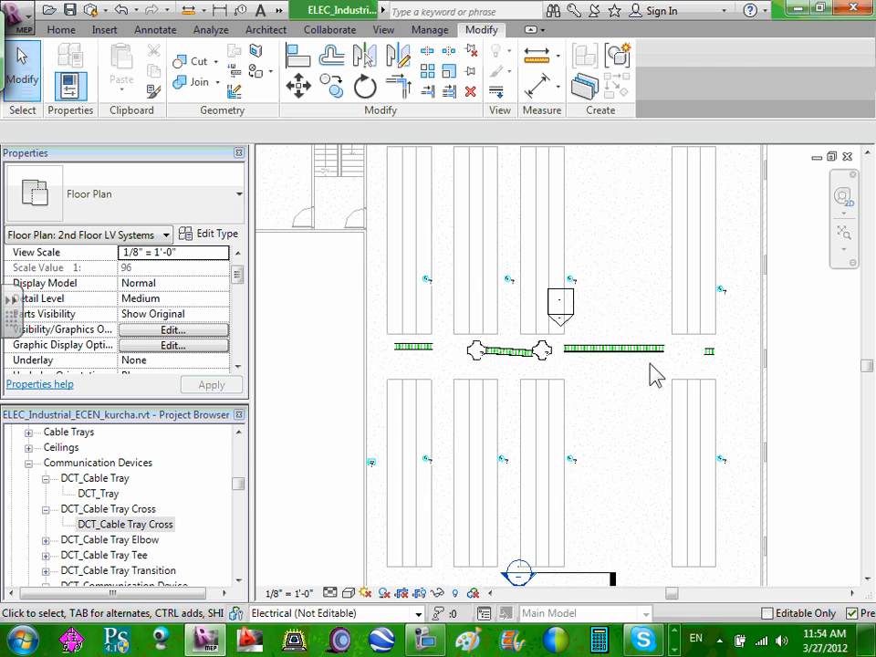
pyautogui.scroll(2, 717, 358)
pyautogui.click(718, 361)
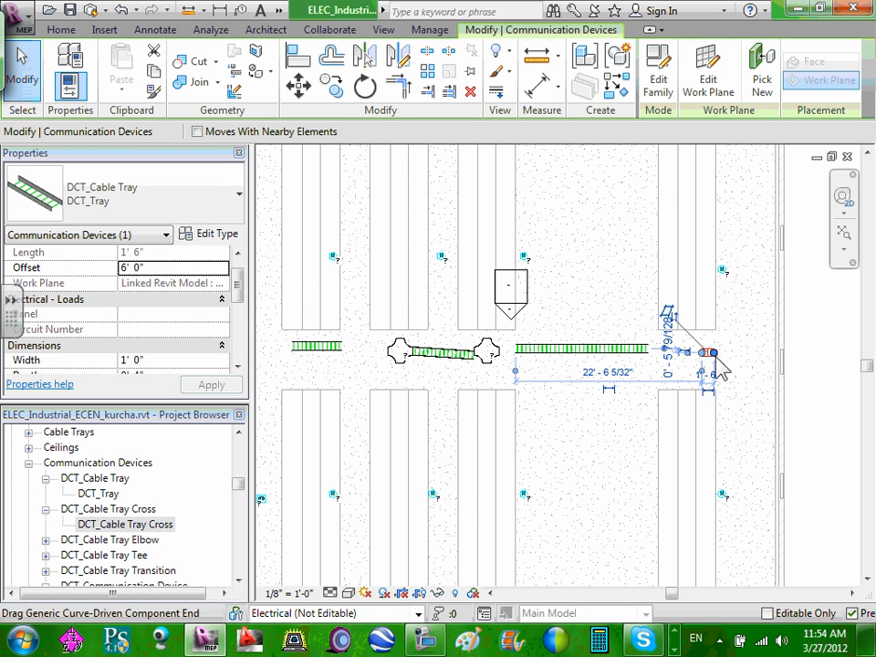
pyautogui.press('Delete')
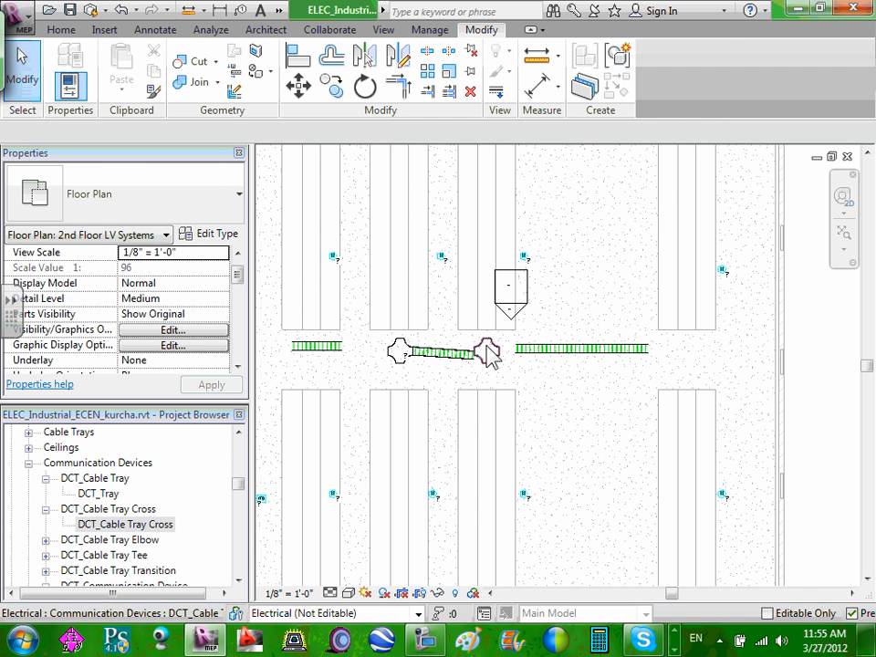
pyautogui.click(493, 354)
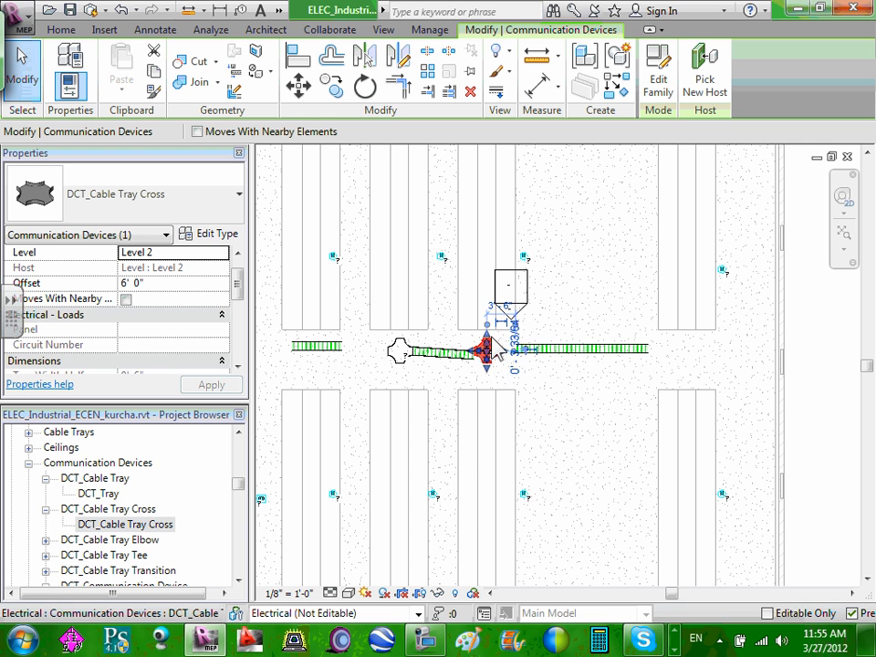
pyautogui.moveTo(489, 361); pyautogui.dragTo(689, 357)
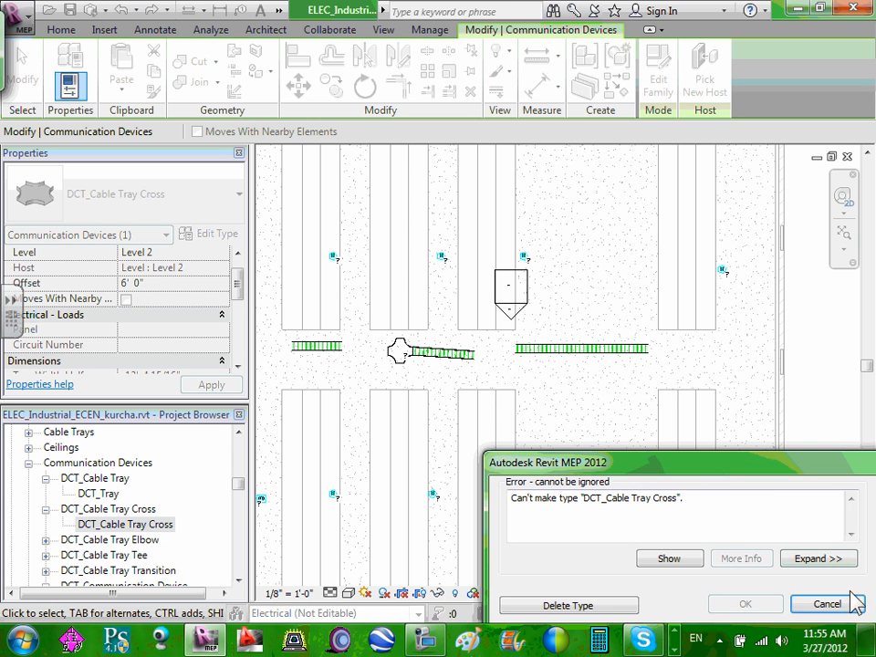
pyautogui.click(845, 603)
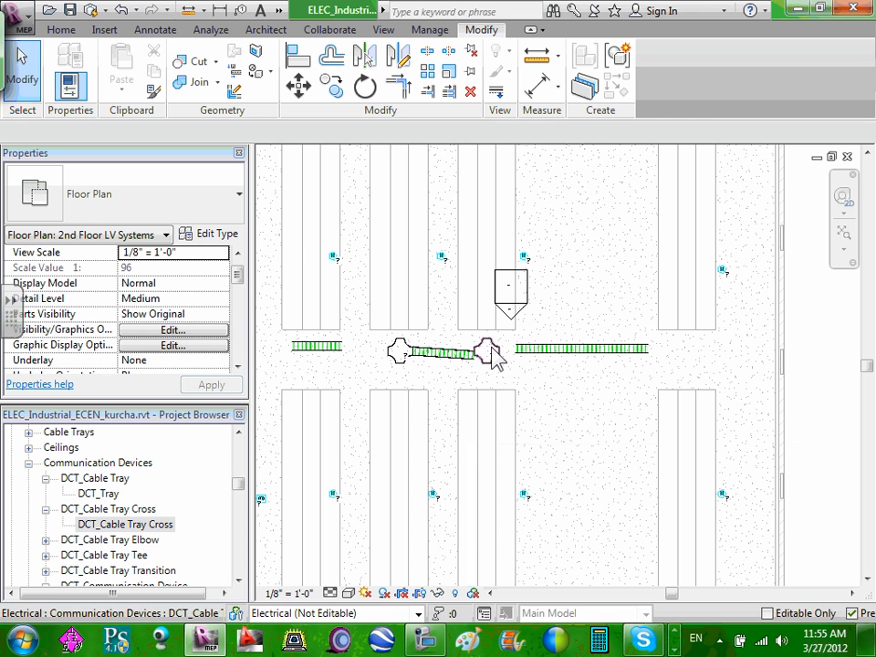
# - Shrink the eastern cross and move it between the easternmost shelving rows, about 20'-6" from the long tray's west end
pyautogui.moveTo(500, 358); pyautogui.dragTo(498, 368)
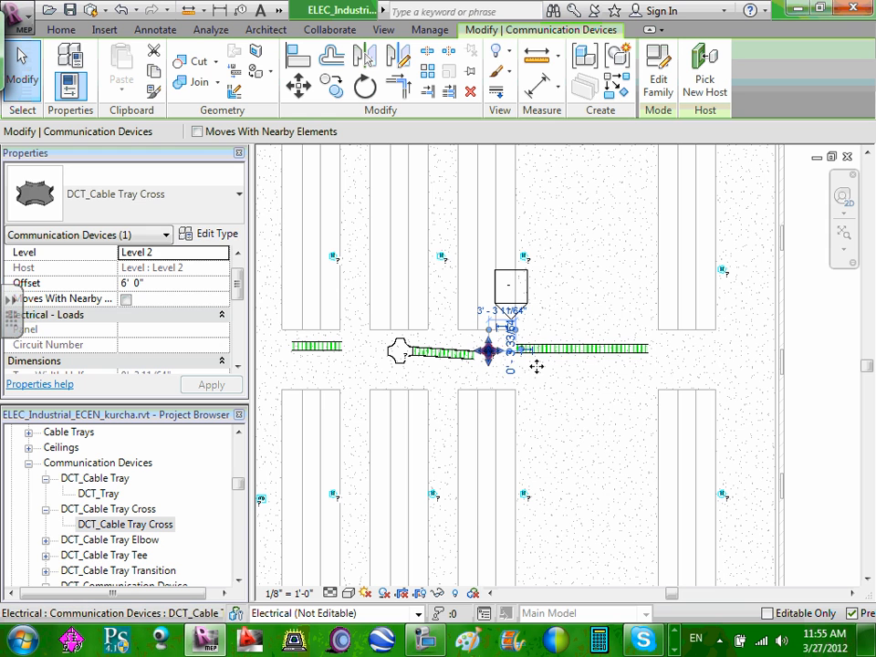
pyautogui.moveTo(537, 366); pyautogui.dragTo(696, 363)
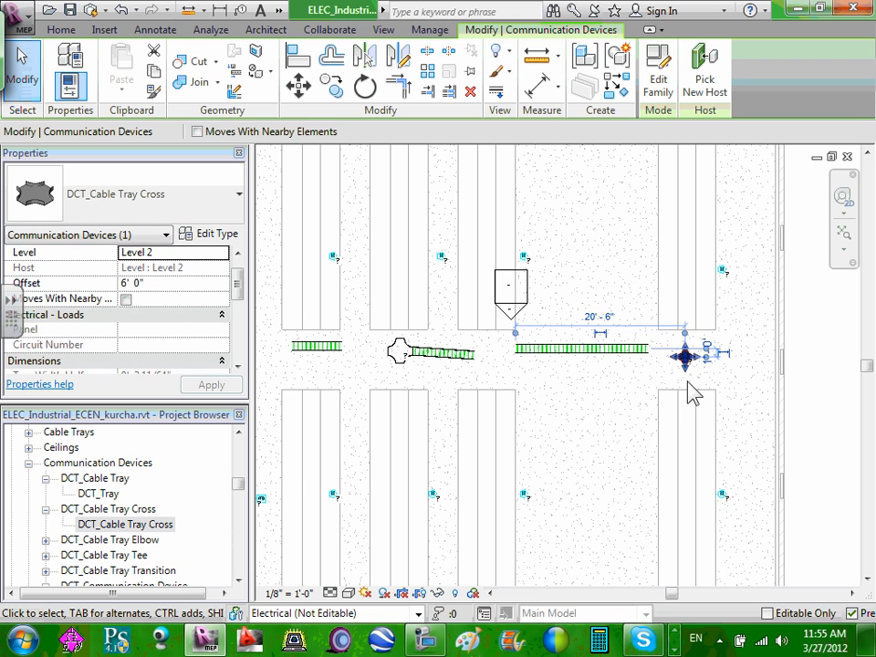
pyautogui.click(632, 365)
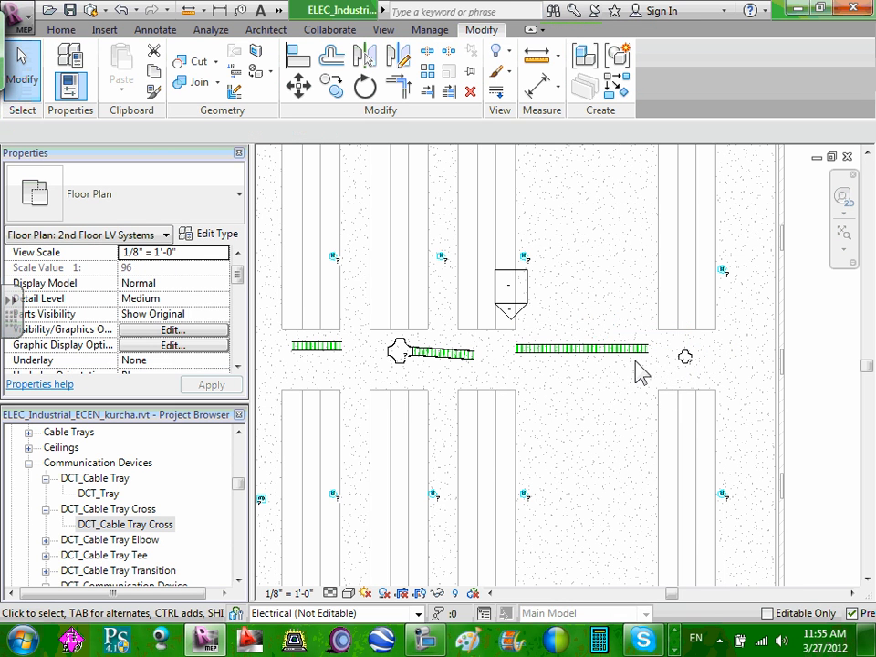
# - Move the 16'-0" cable tray segment so its east end meets the centre of the relocated cross's west opening
pyautogui.scroll(2, 635, 358)
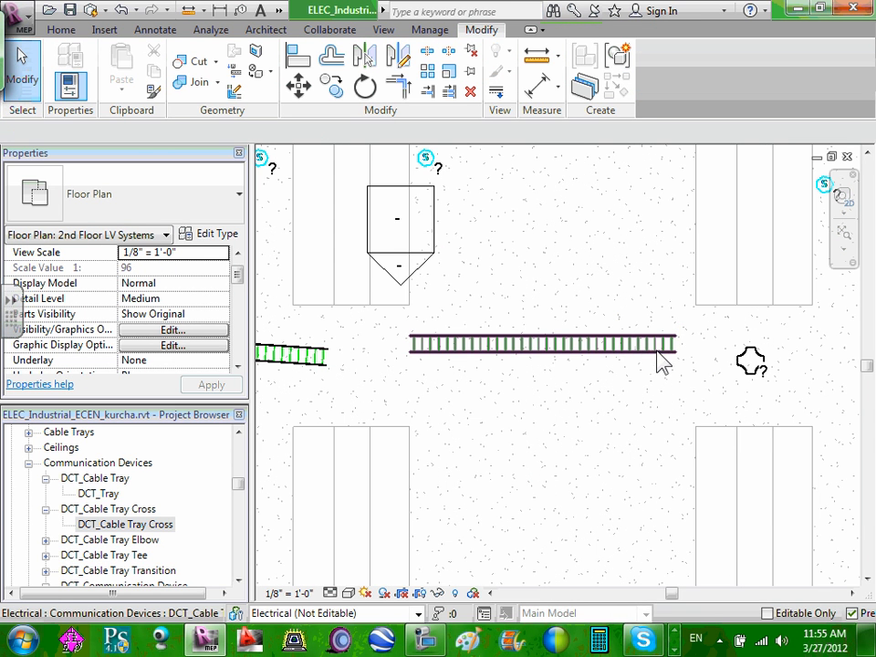
pyautogui.click(612, 345)
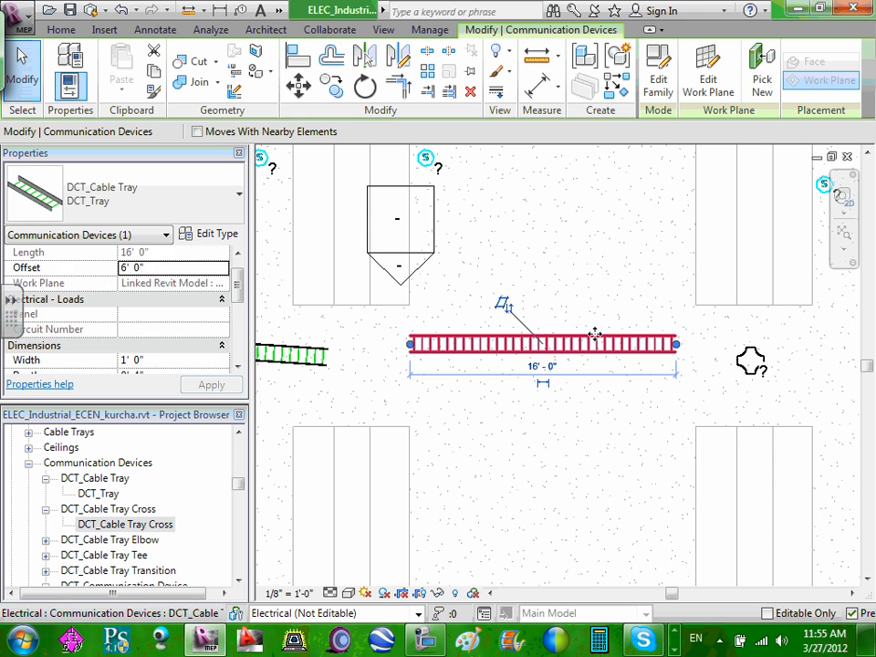
pyautogui.moveTo(630, 362); pyautogui.dragTo(658, 357)
pyautogui.scroll(5, 746, 364)
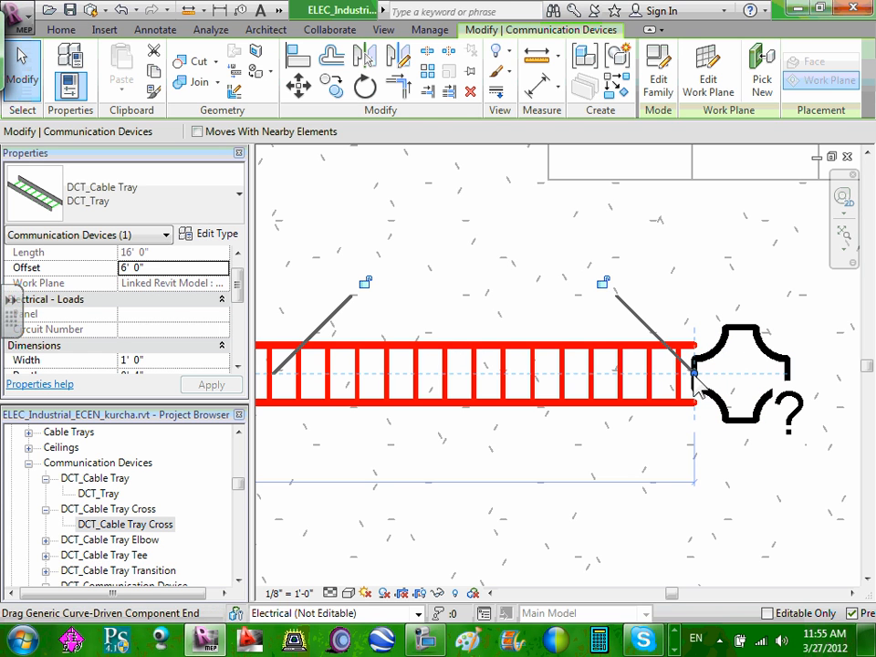
pyautogui.press('Escape')
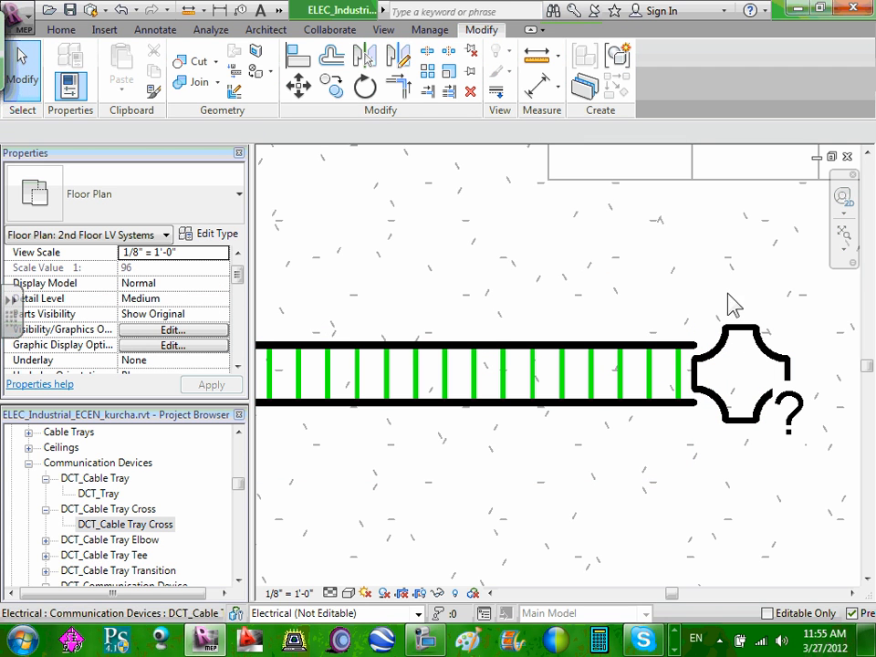
# - Enlarge the cross at the easternmost shelving row so its west opening fits the width of the adjoining tray
pyautogui.click(739, 343)
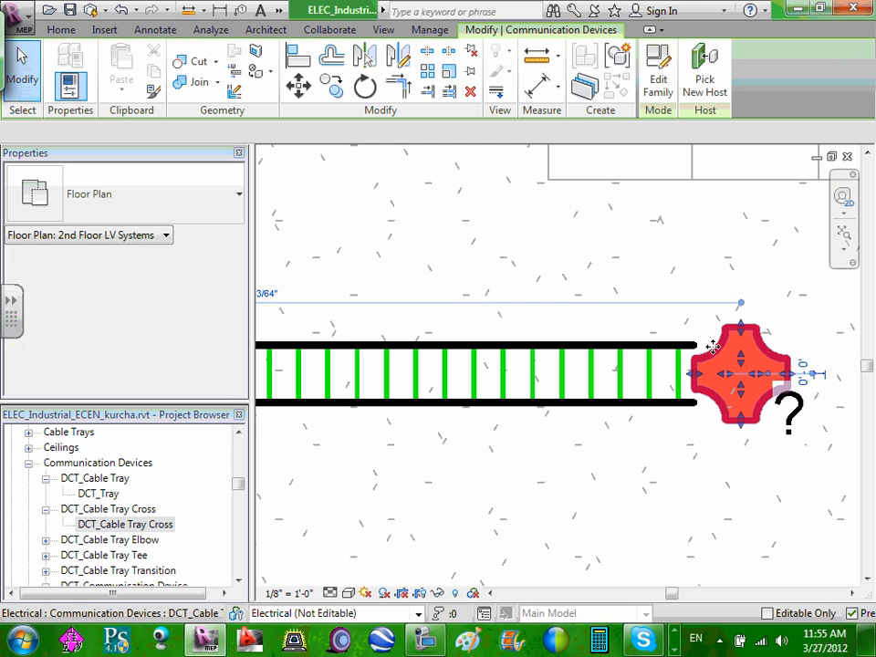
pyautogui.moveTo(740, 323)
pyautogui.mouseDown()
pyautogui.moveTo(740, 294)
pyautogui.moveTo(730, 330)
pyautogui.mouseUp()
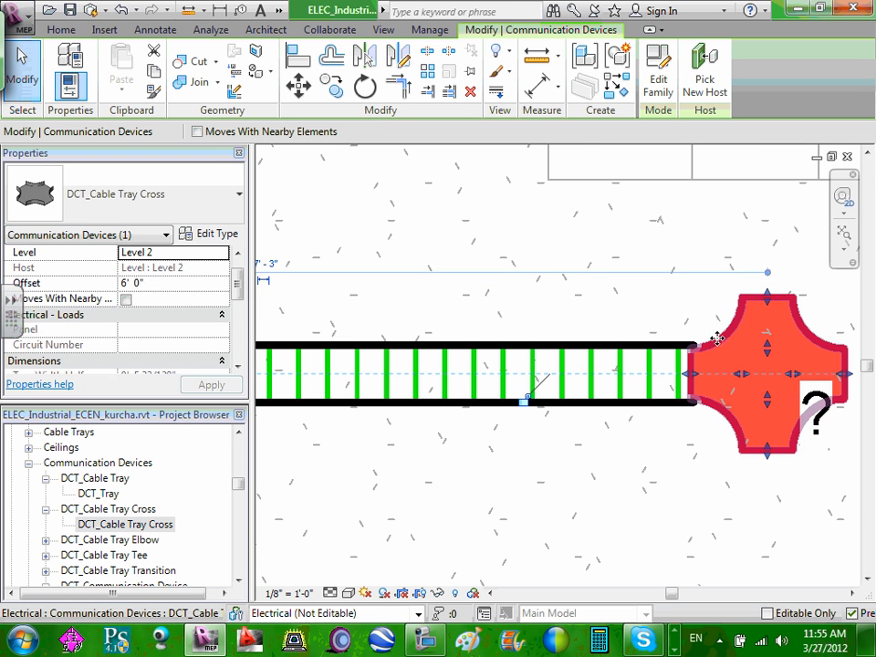
pyautogui.scroll(-3, 567, 318)
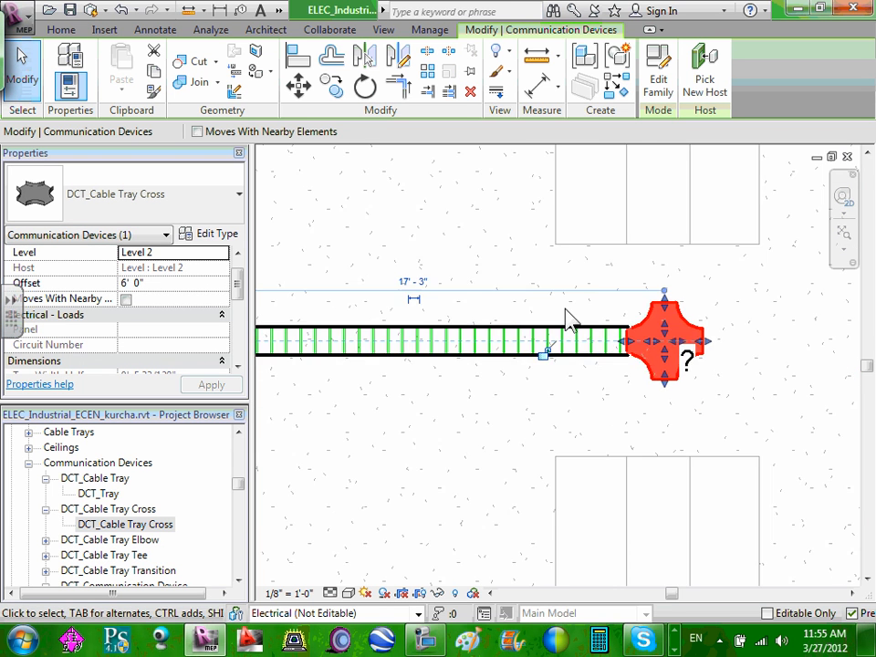
pyautogui.scroll(-2, 570, 319)
pyautogui.click(674, 316)
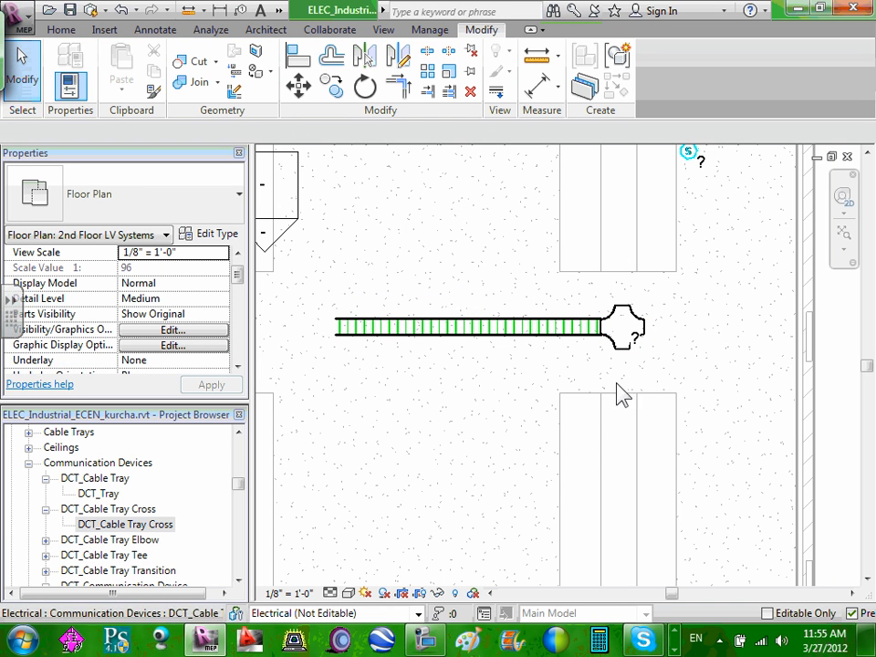
pyautogui.scroll(2, 594, 348)
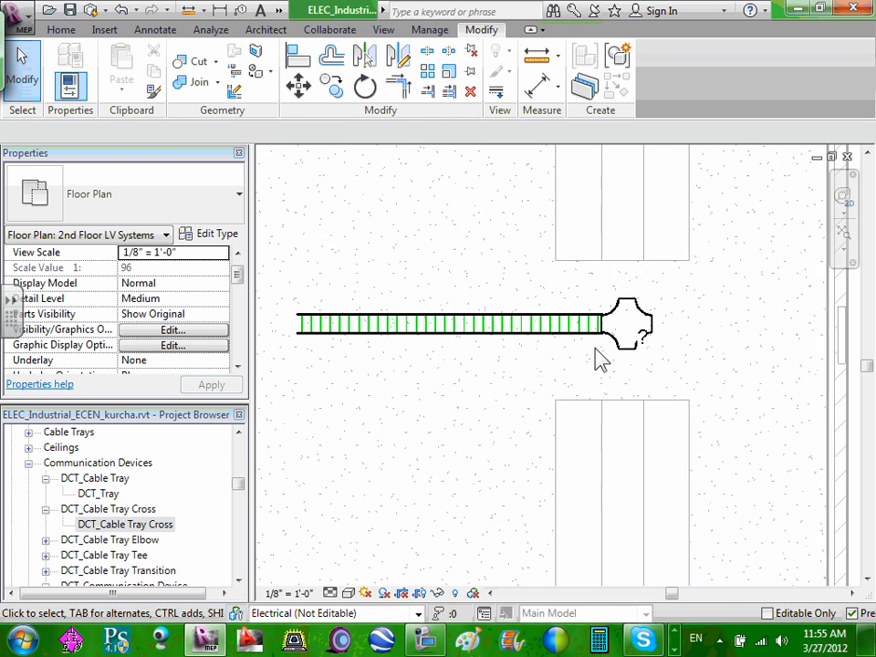
# - Delete the slanted cable tray piece just west of the 16'-0" tray in the cross aisle
pyautogui.moveTo(388, 413); pyautogui.dragTo(567, 428, button='middle')
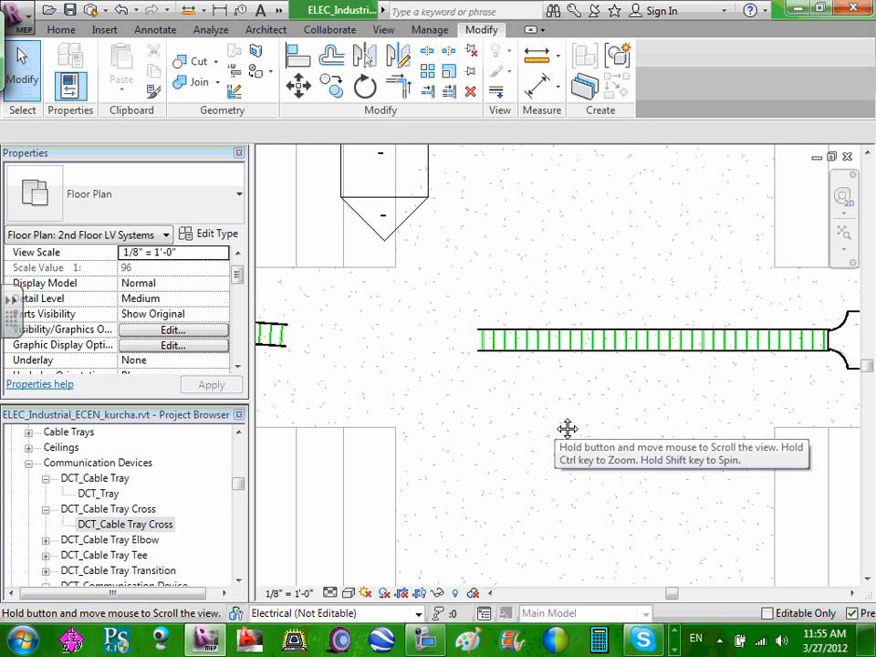
pyautogui.scroll(-1, 489, 410)
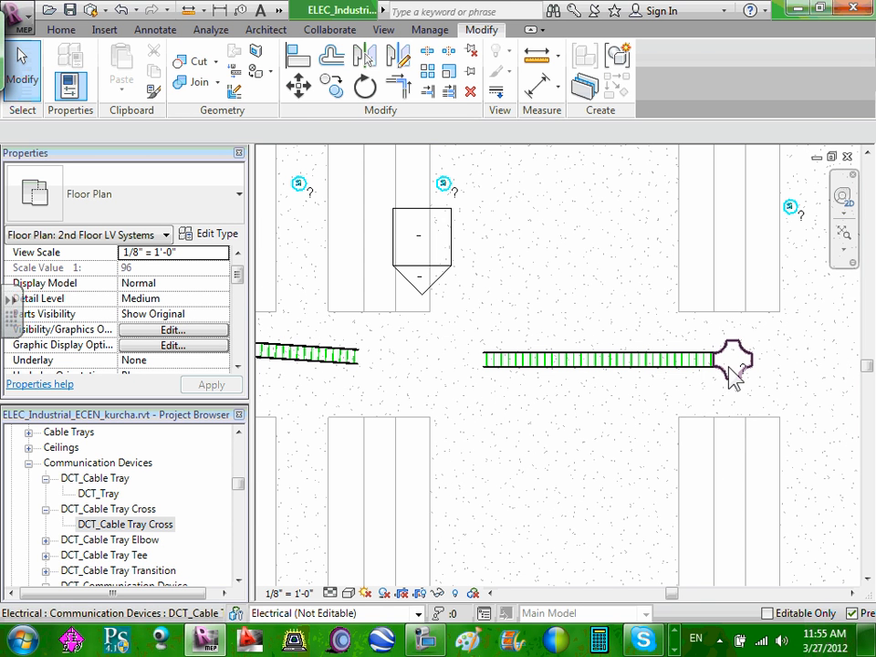
pyautogui.click(351, 357)
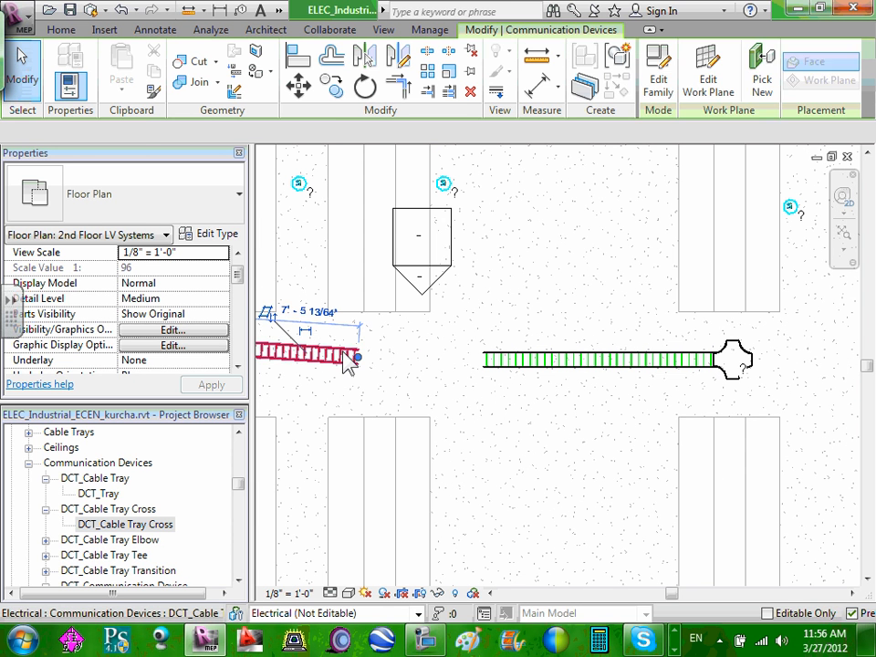
pyautogui.press('Delete')
pyautogui.scroll(-2, 479, 367)
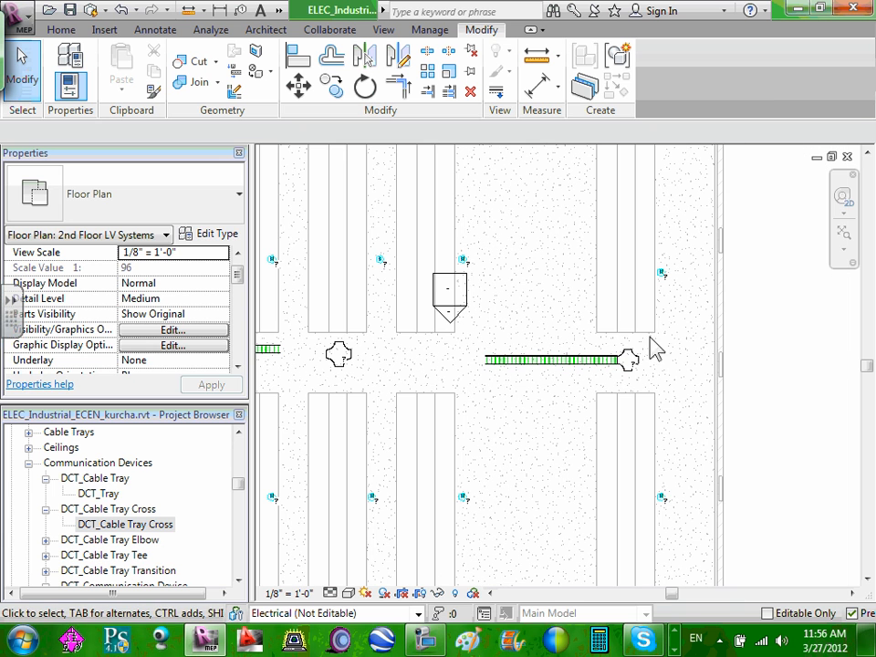
# - Place a DCT_Tray segment about 2'-11" long running north from the eastern cross's north opening
pyautogui.click(105, 493)
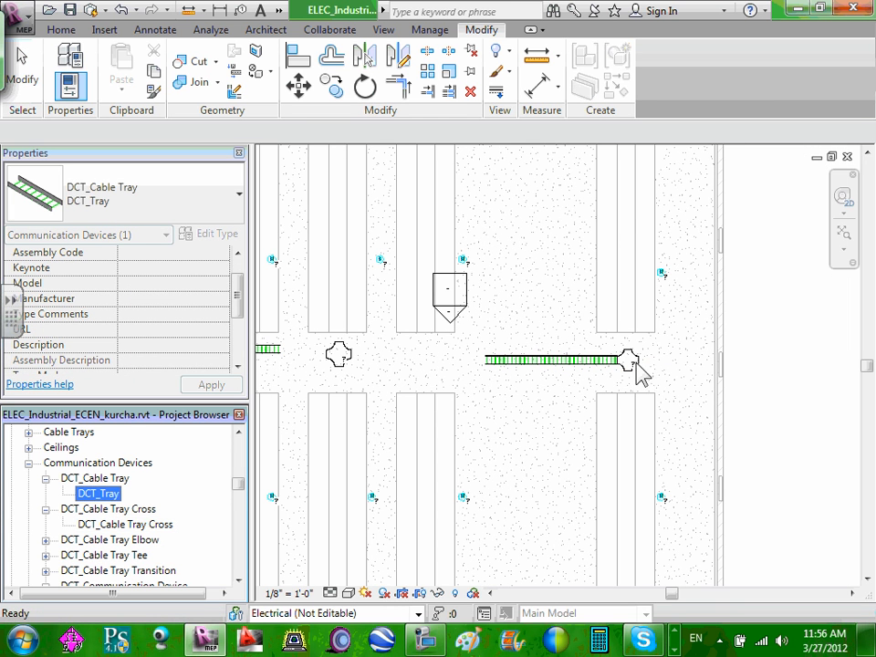
pyautogui.scroll(2, 636, 352)
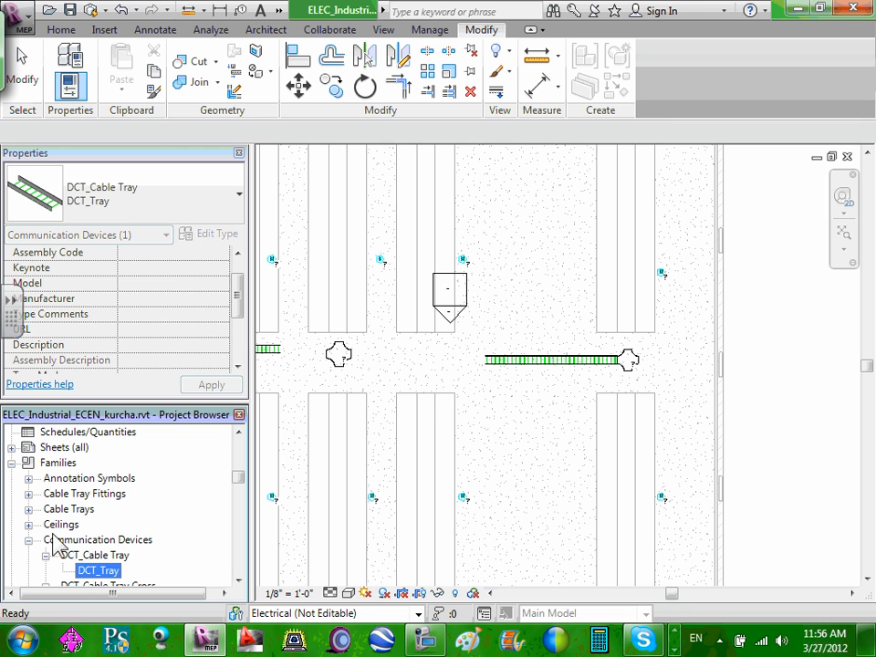
pyautogui.moveTo(301, 575); pyautogui.dragTo(720, 310)
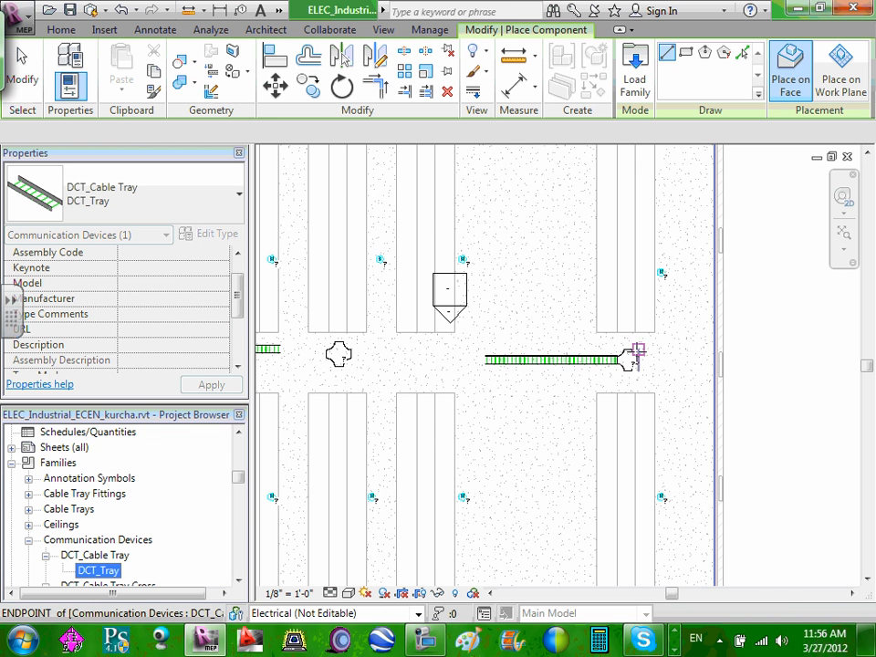
pyautogui.scroll(3, 625, 351)
pyautogui.scroll(3, 623, 351)
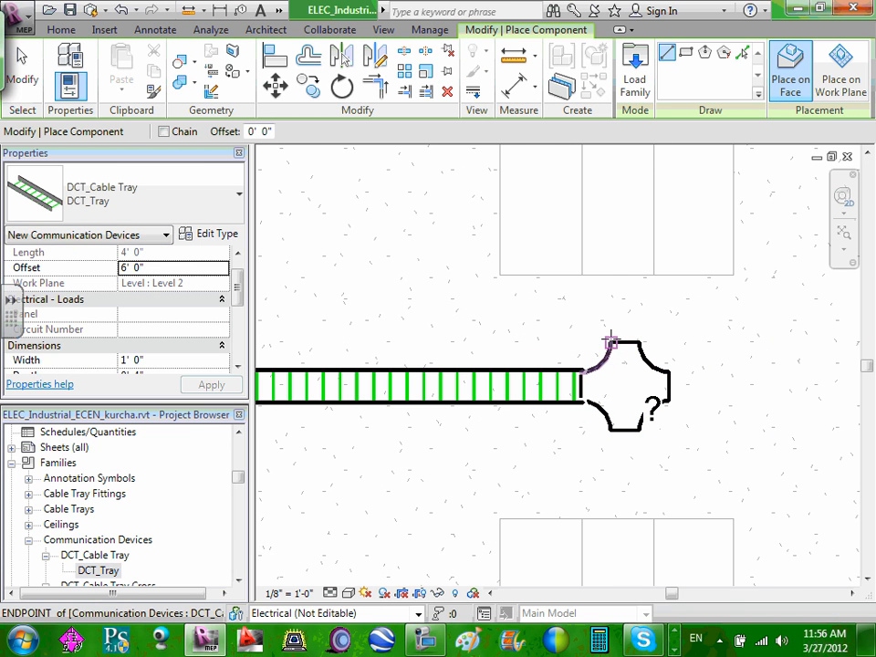
pyautogui.click(608, 338)
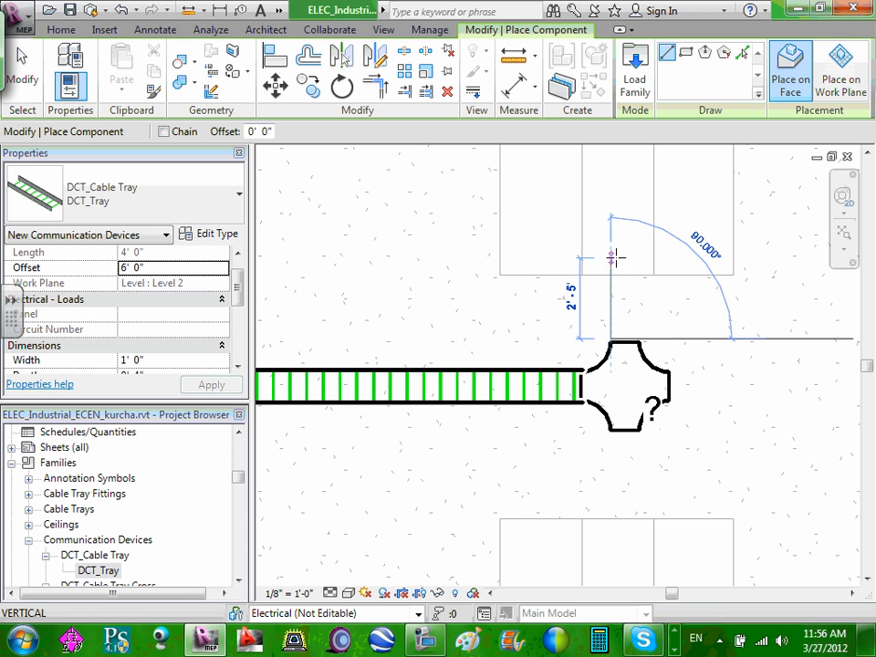
pyautogui.click(613, 240)
pyautogui.click(615, 243)
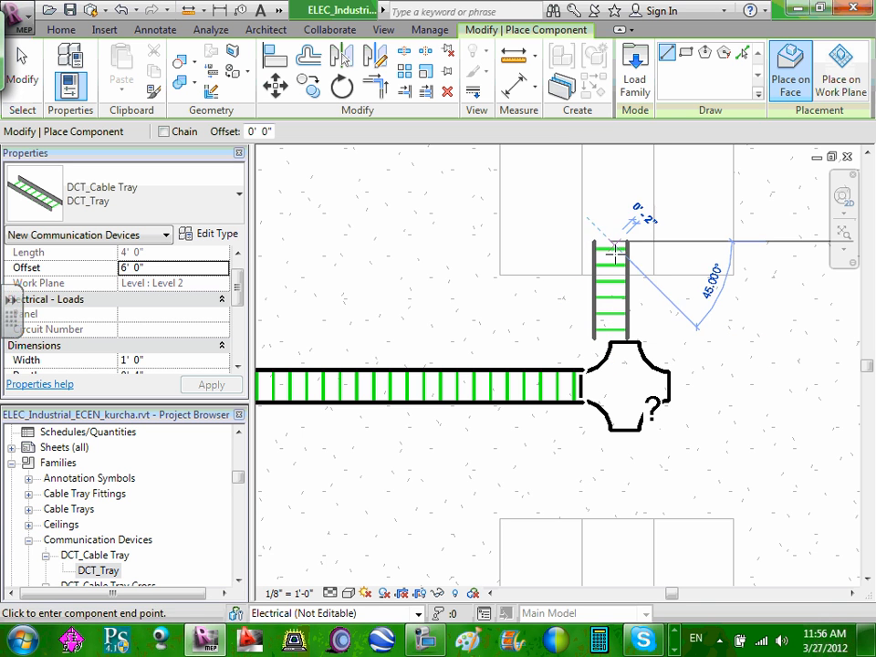
pyautogui.press('Escape')
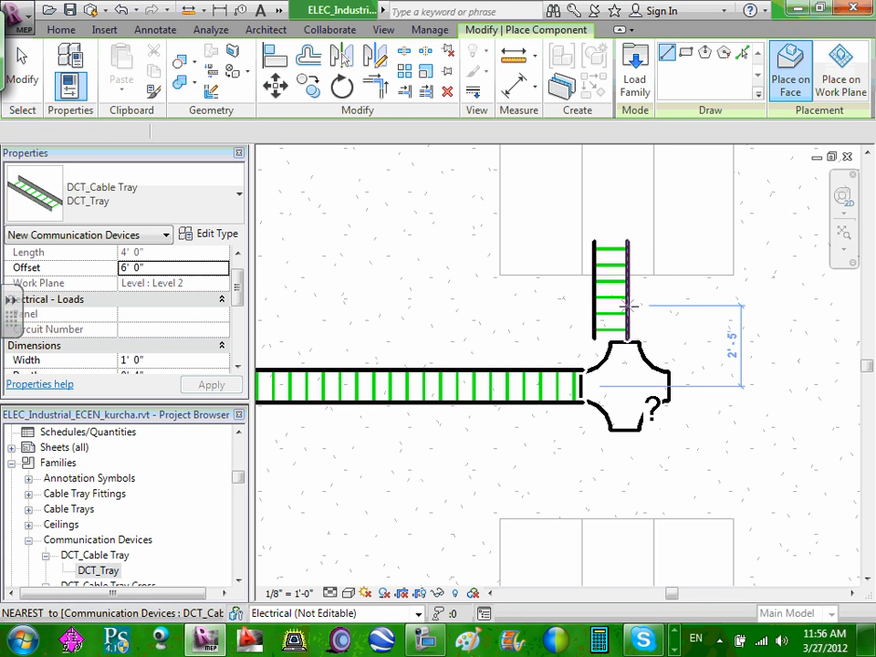
pyautogui.press('Escape')
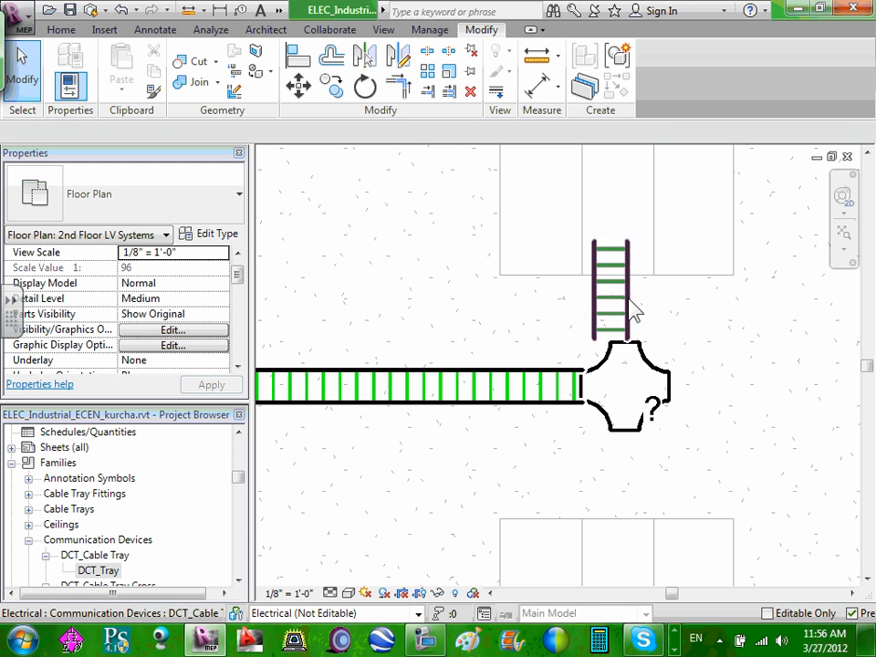
# - Shift the short north tray segment east so it centres on the cross's north opening
pyautogui.moveTo(633, 306); pyautogui.dragTo(643, 300)
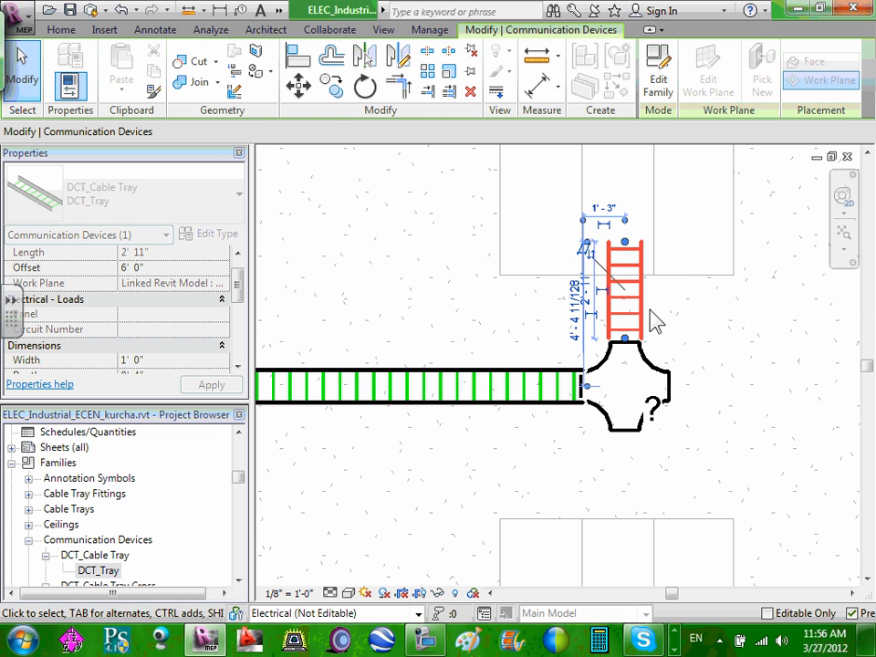
pyautogui.click(667, 315)
pyautogui.scroll(-2, 655, 326)
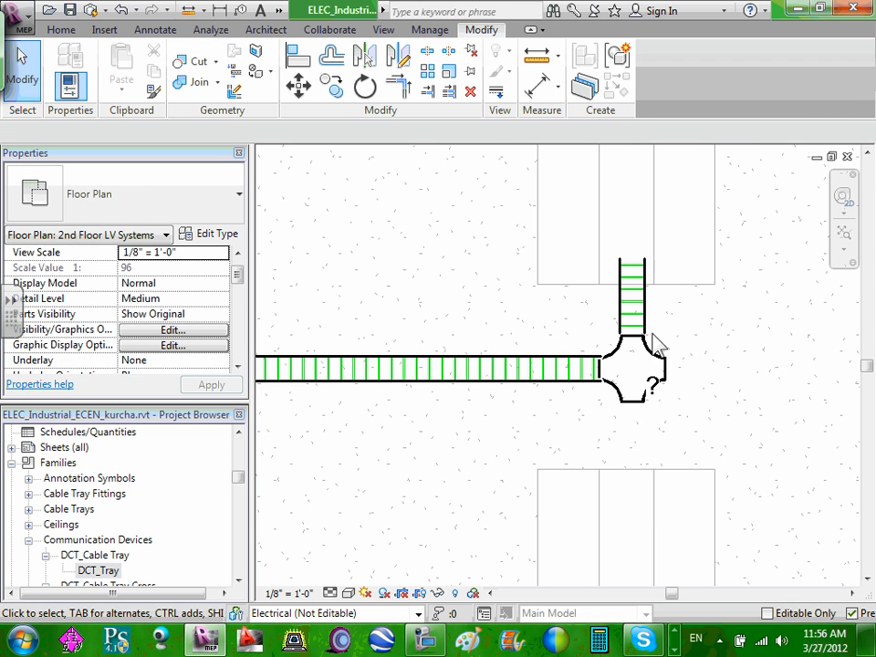
# - Move the building section from the south end of the shelving to just north of the eastern tray run, facing south
pyautogui.scroll(-4, 657, 345)
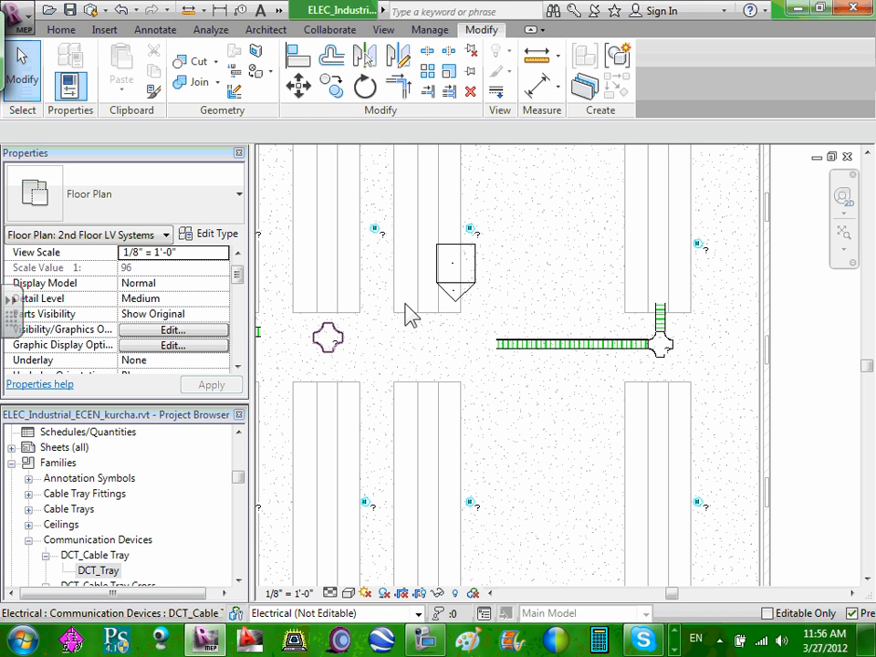
pyautogui.scroll(-3, 514, 500)
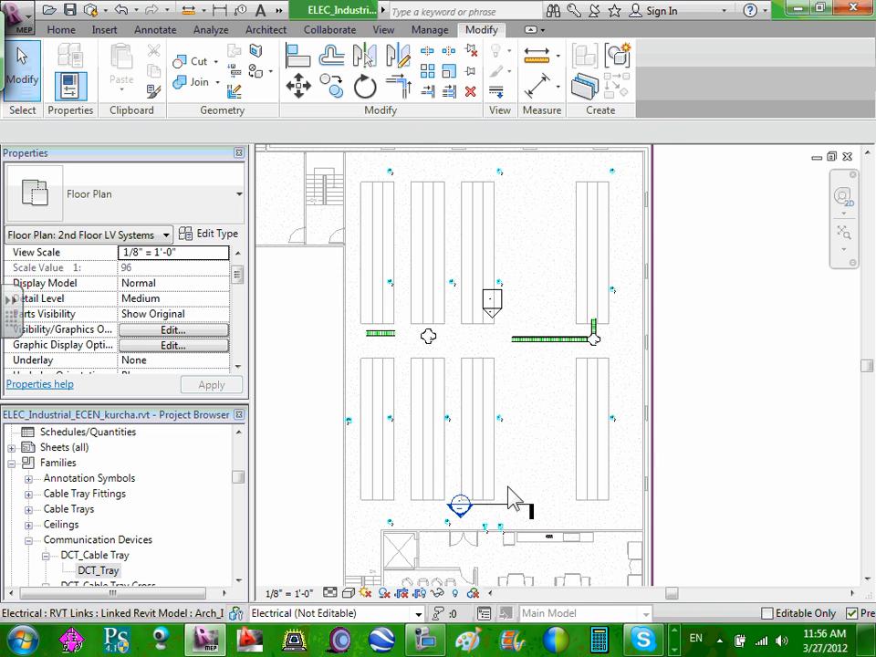
pyautogui.click(512, 504)
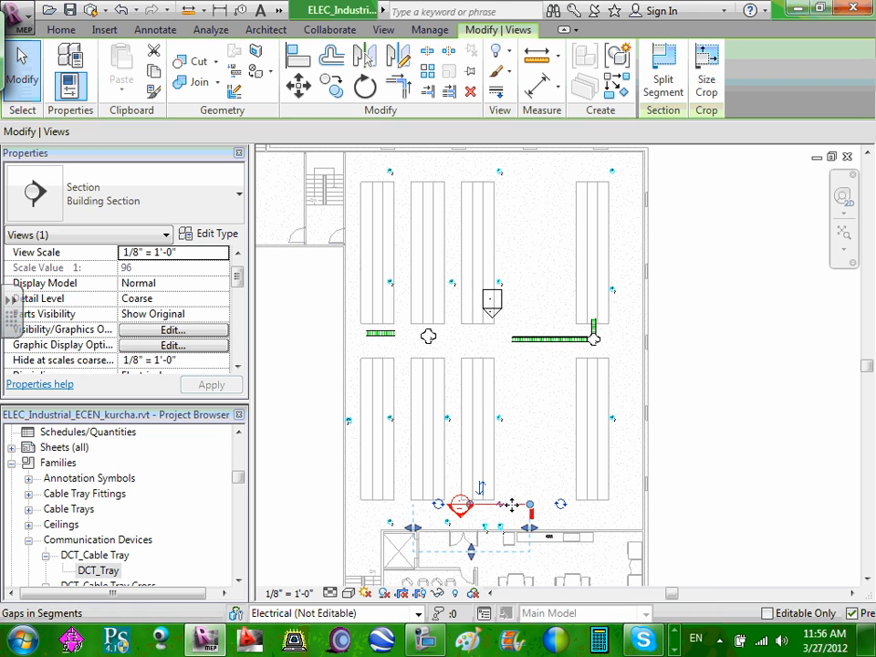
pyautogui.keyDown('ctrl'); pyautogui.moveTo(512, 505); pyautogui.dragTo(593, 303); pyautogui.keyUp('ctrl')
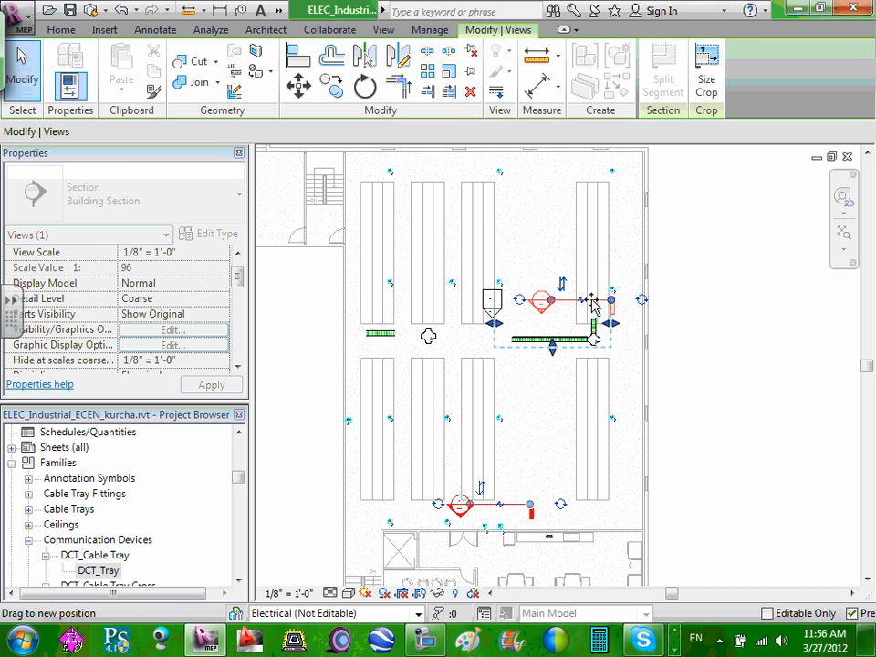
# - Extend the section's crop east past the easternmost shelving row and stretch its head west to the third shelving row
pyautogui.keyDown('ctrl'); pyautogui.moveTo(593, 303); pyautogui.dragTo(630, 324); pyautogui.keyUp('ctrl')
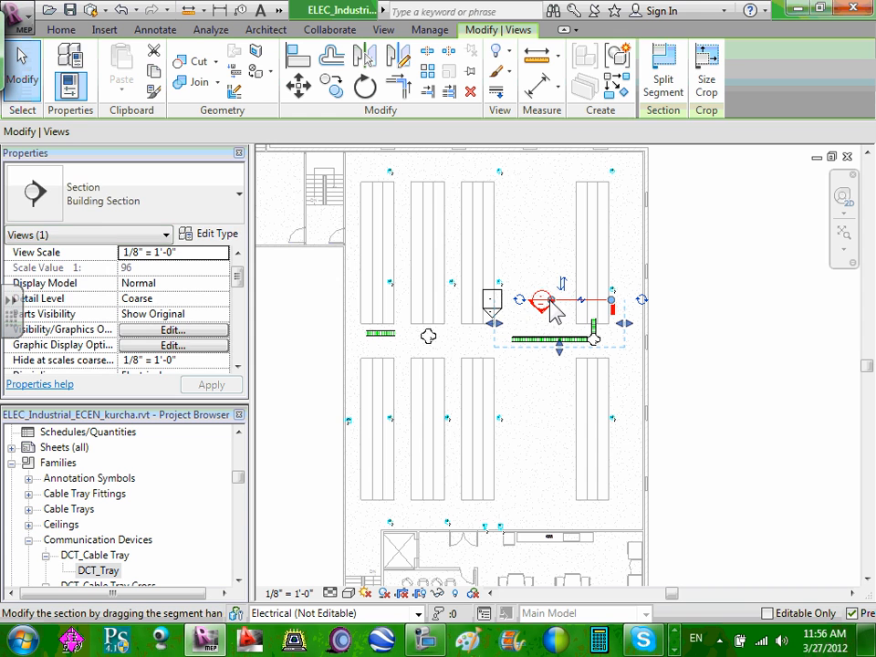
pyautogui.click(551, 306)
pyautogui.click(477, 301)
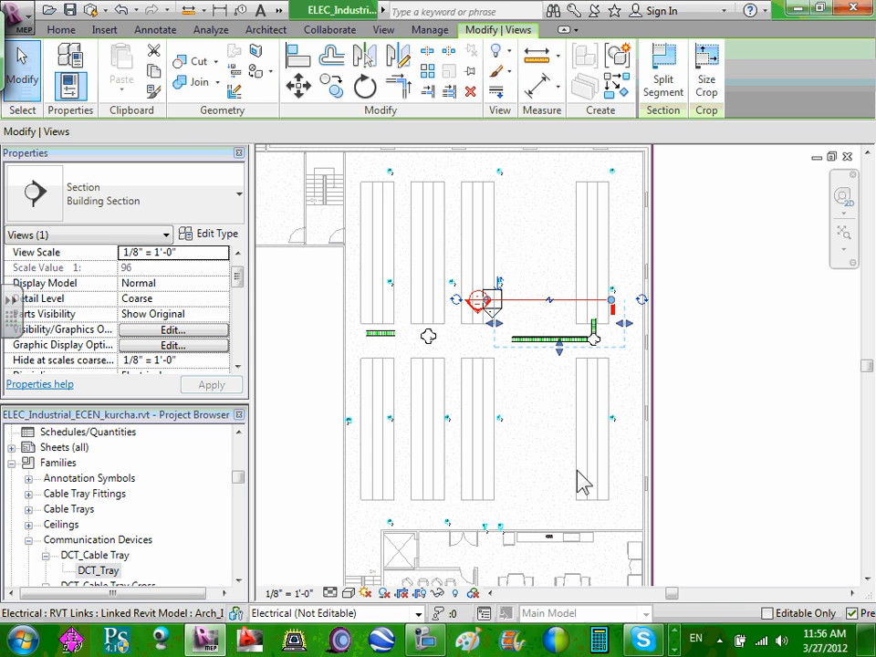
pyautogui.press('Escape')
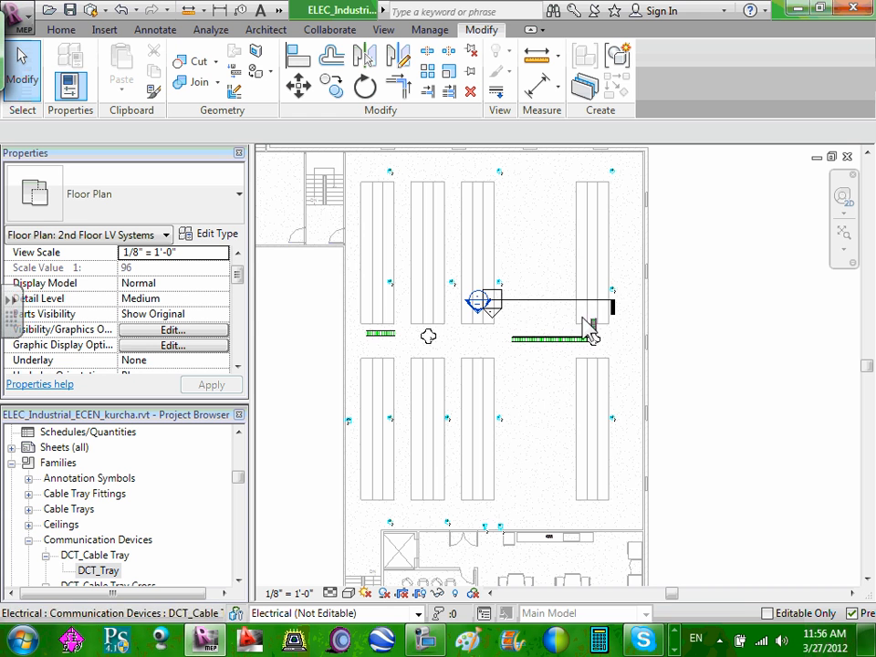
# - Open the relocated section's view and delete the cable tray cross sitting near floor level below the tray run
pyautogui.doubleClick(477, 302)
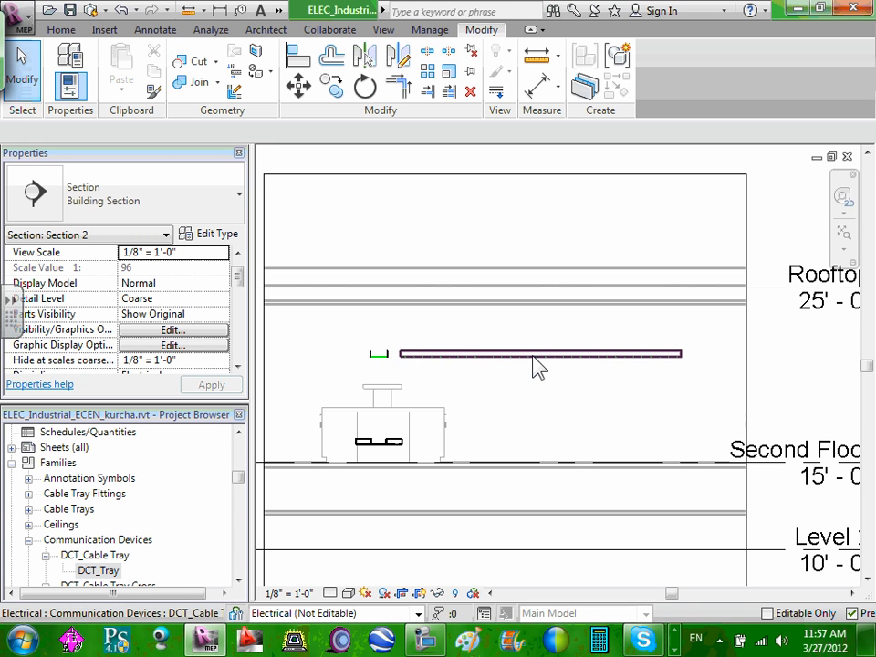
pyautogui.click(538, 365)
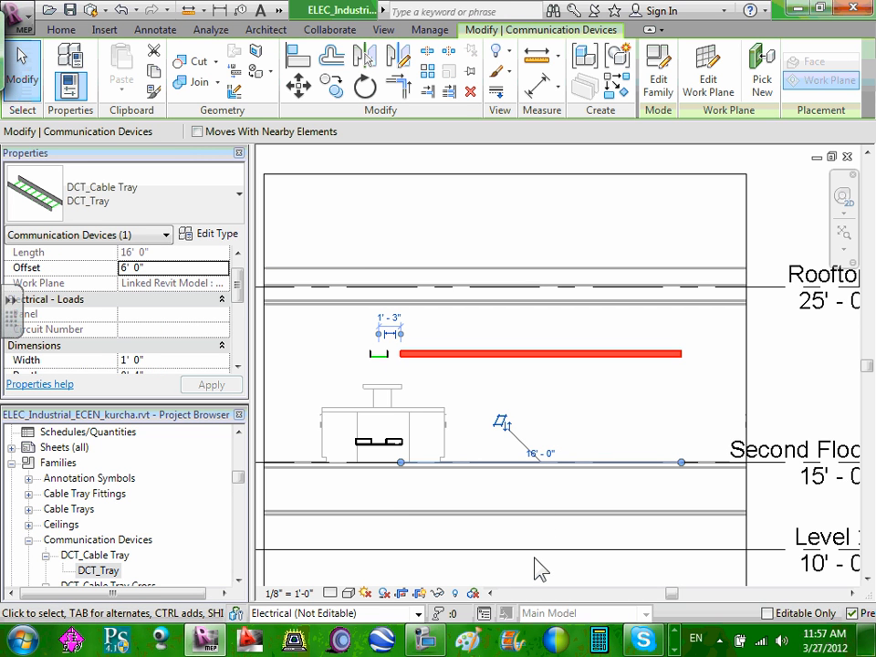
pyautogui.click(608, 378)
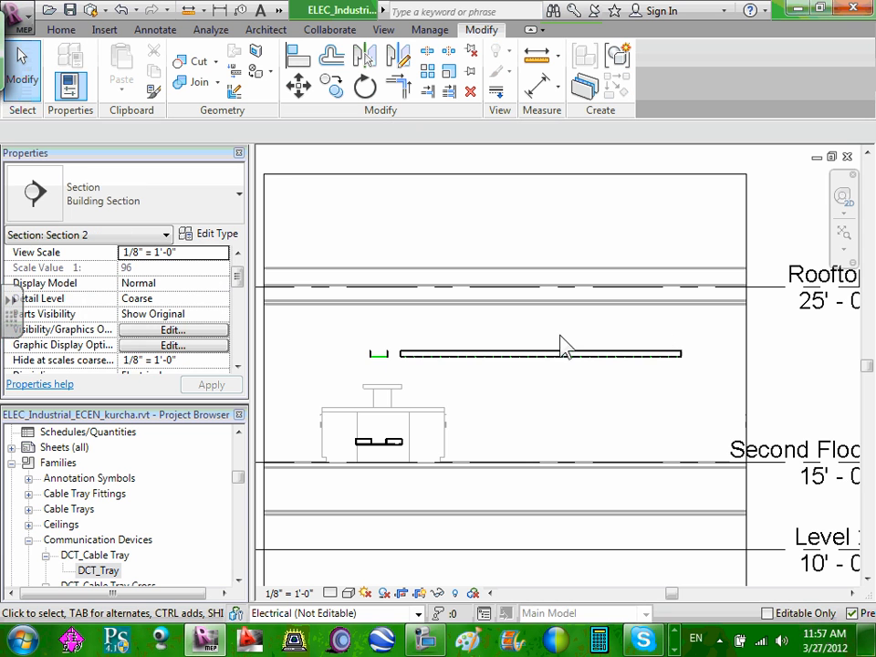
pyautogui.click(401, 456)
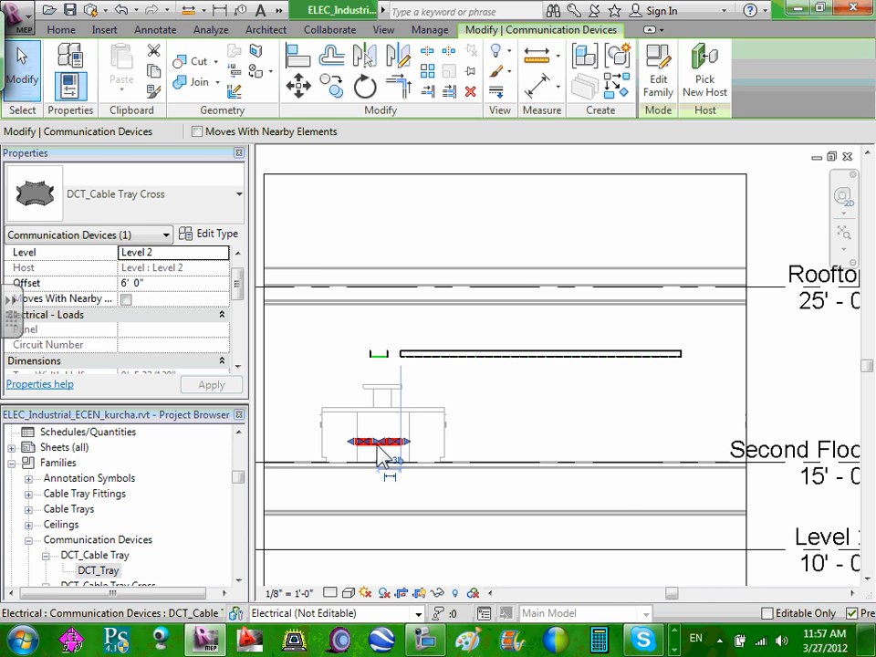
pyautogui.press('Delete')
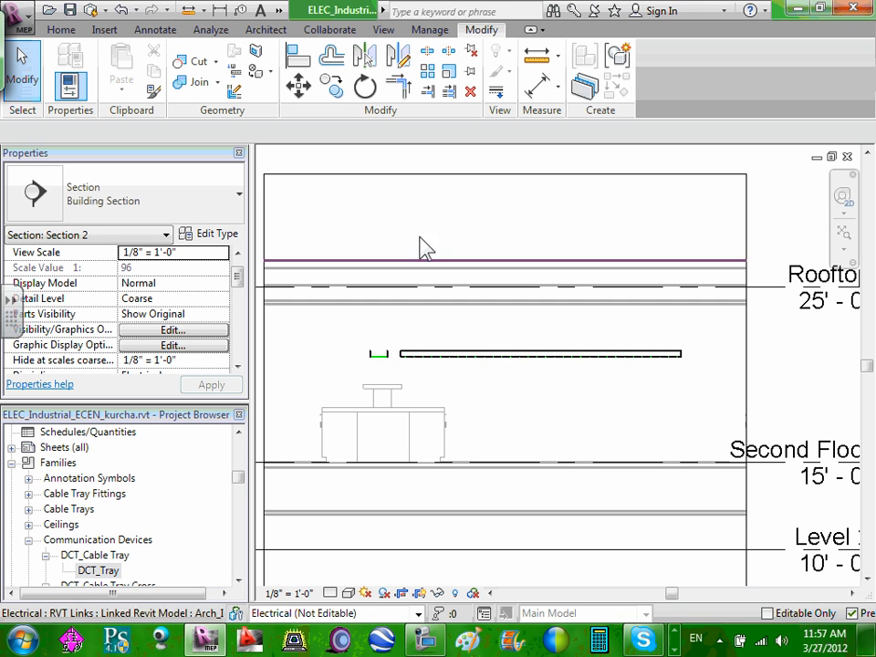
# - Measure the height from the Second Floor level to the underside of the 16'-0" cable tray
pyautogui.click(483, 358)
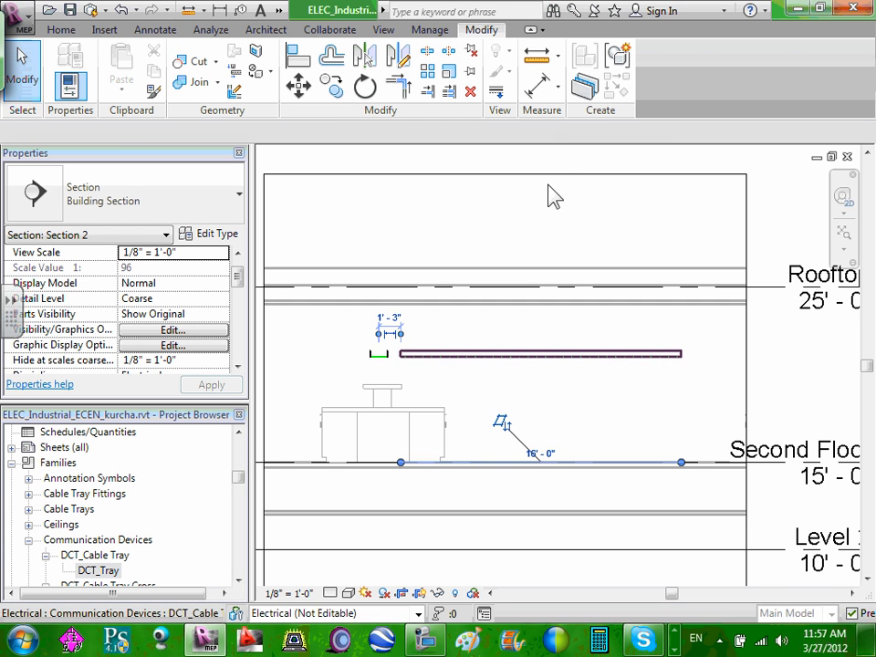
pyautogui.click(536, 64)
pyautogui.click(488, 462)
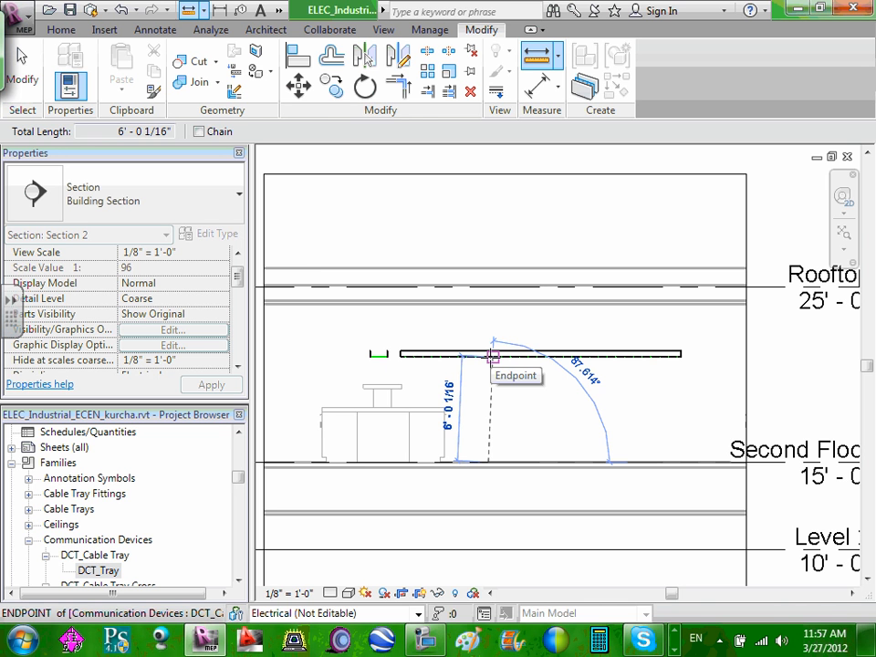
pyautogui.press('Escape')
pyautogui.press('Escape')
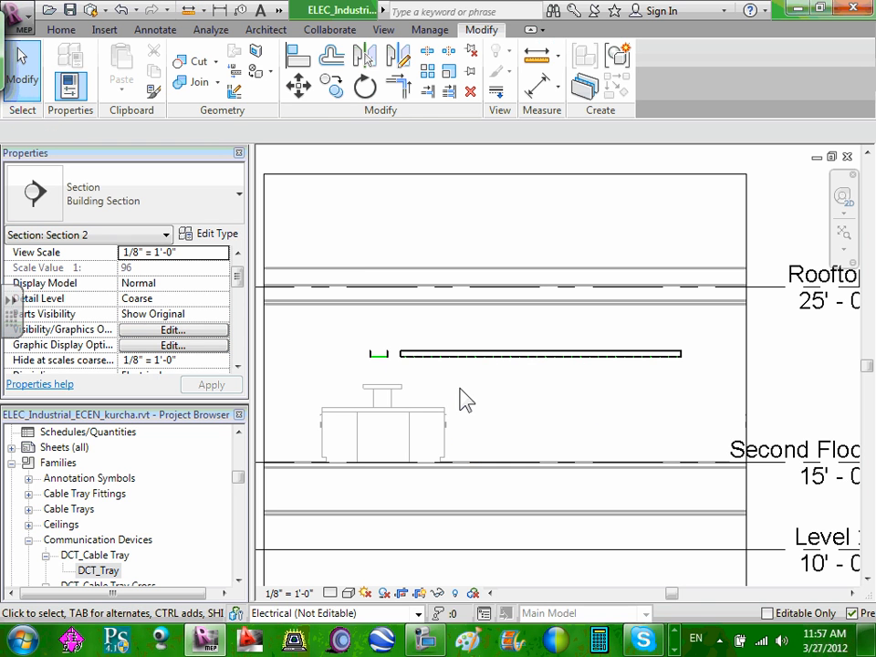
# - Return to the 2nd Floor LV Systems floor plan and show the tray junction at the easternmost shelving row
pyautogui.scroll(-2, 445, 392)
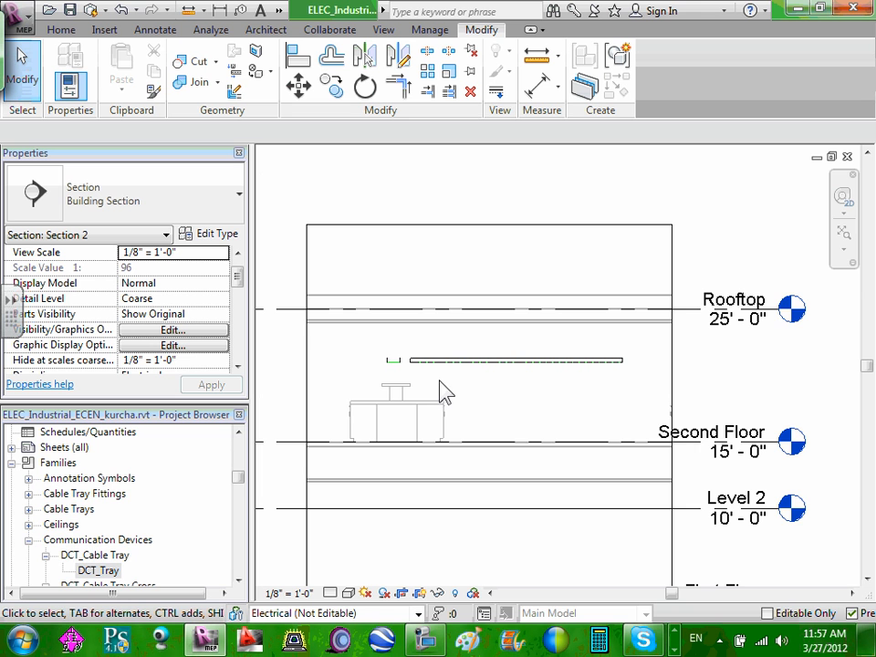
pyautogui.moveTo(241, 477)
pyautogui.mouseDown()
pyautogui.moveTo(243, 453)
pyautogui.moveTo(246, 464)
pyautogui.mouseUp()
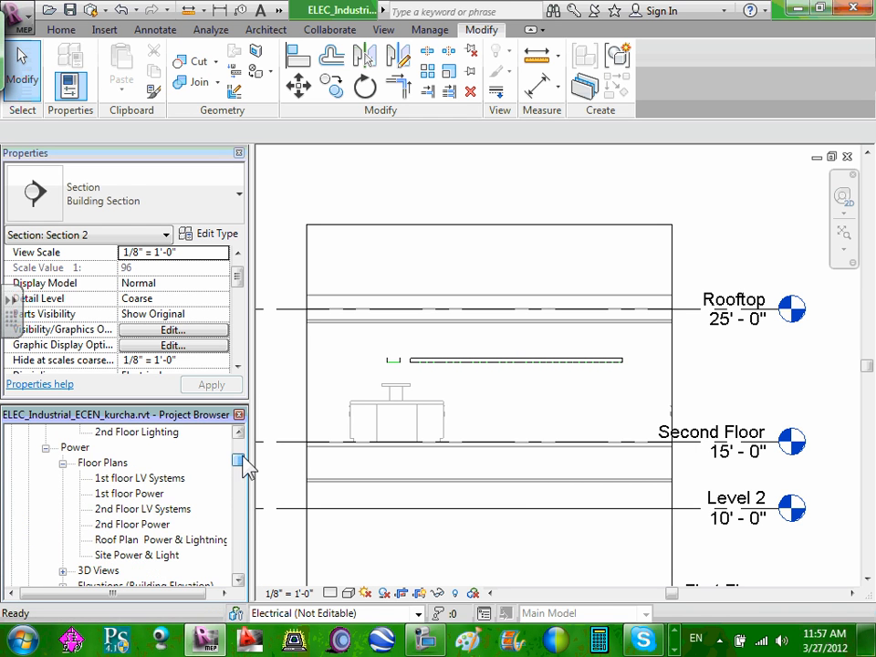
pyautogui.doubleClick(137, 510)
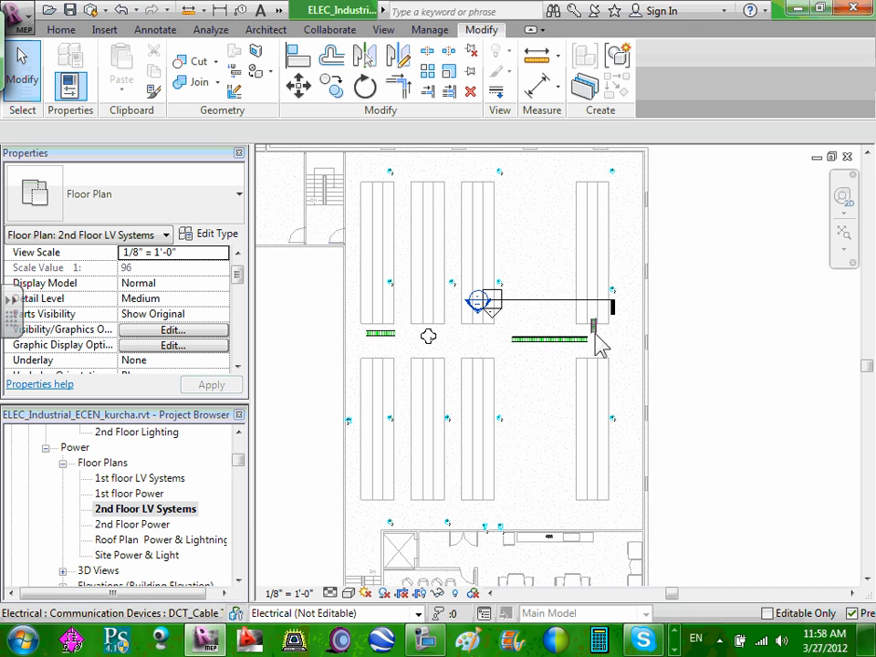
pyautogui.scroll(2, 602, 350)
pyautogui.scroll(1, 598, 348)
pyautogui.scroll(-1, 591, 348)
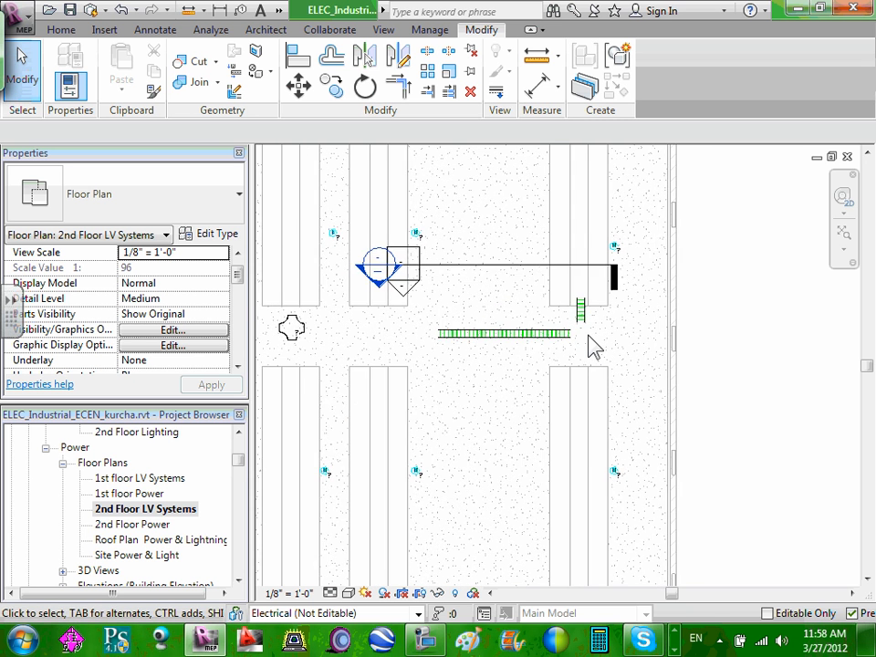
pyautogui.scroll(-1, 448, 338)
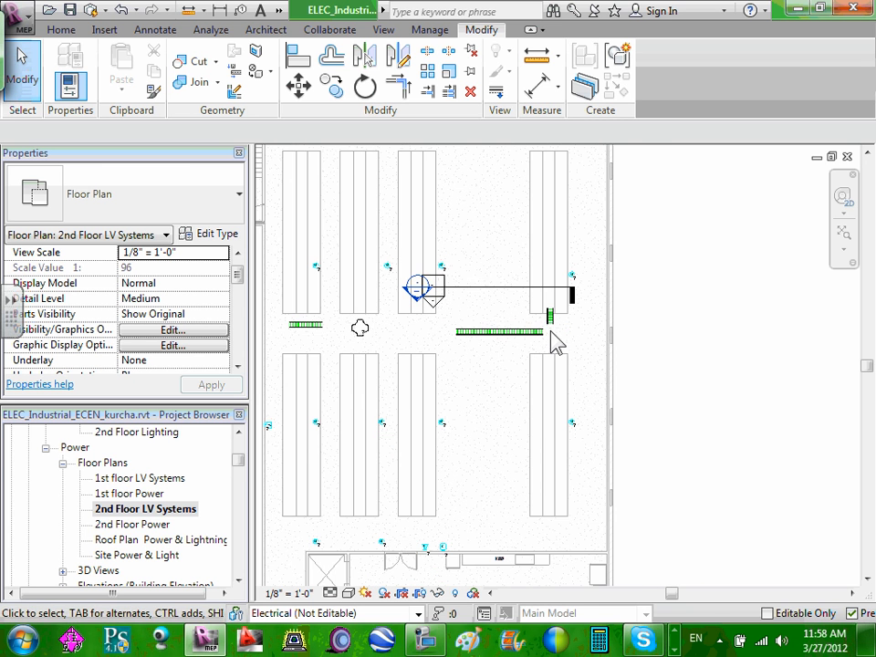
pyautogui.scroll(-1, 559, 344)
pyautogui.scroll(1, 553, 345)
pyautogui.scroll(1, 553, 346)
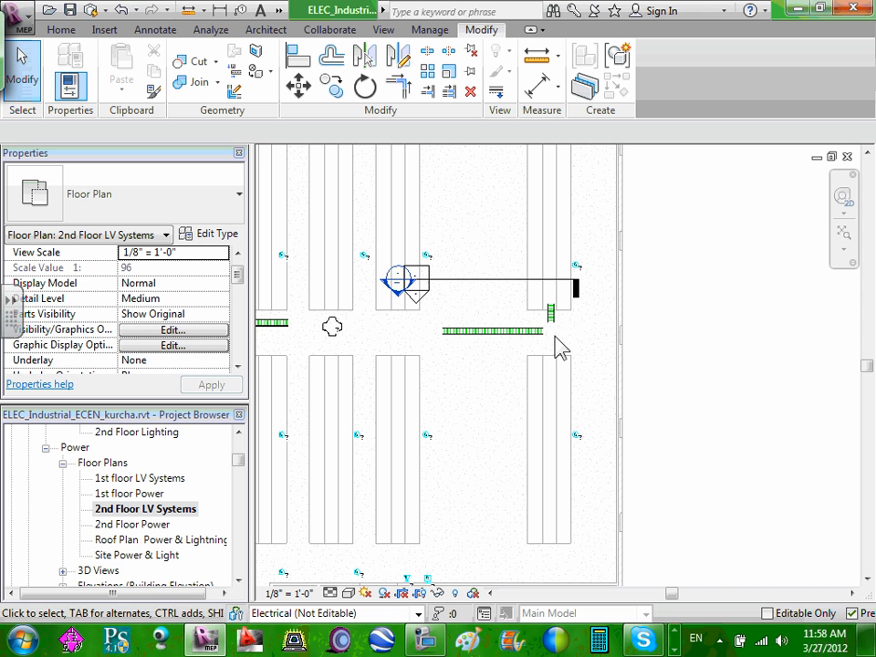
# - Move the cable tray cross from the aisle to the junction of the two trays at the easternmost shelving row
pyautogui.scroll(2, 332, 325)
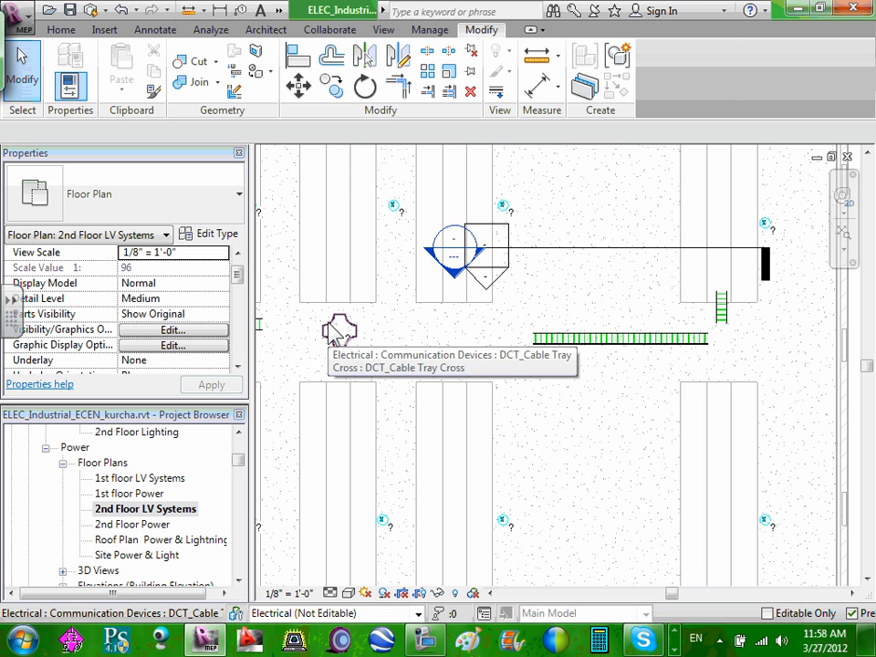
pyautogui.click(337, 330)
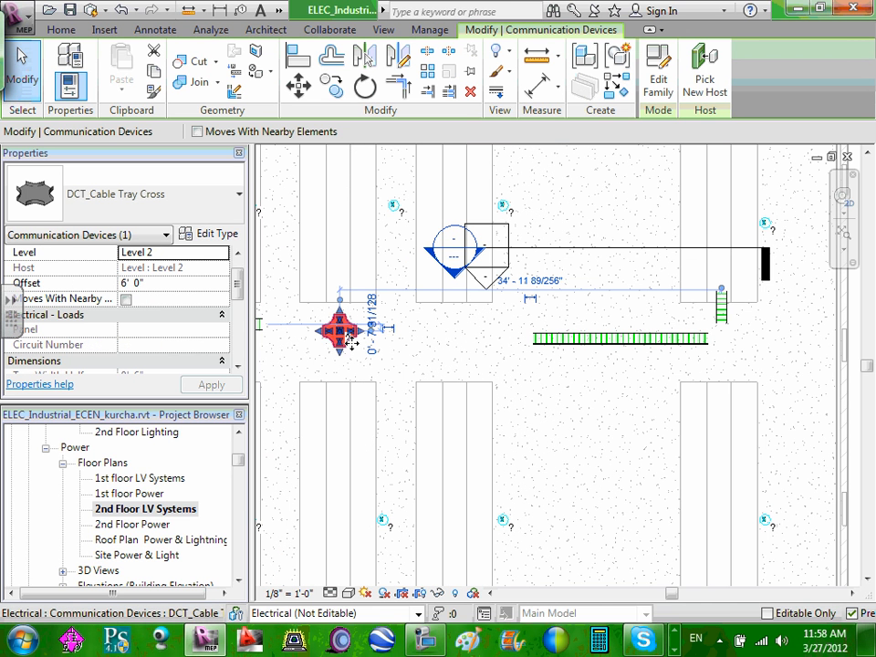
pyautogui.moveTo(351, 345); pyautogui.dragTo(736, 356)
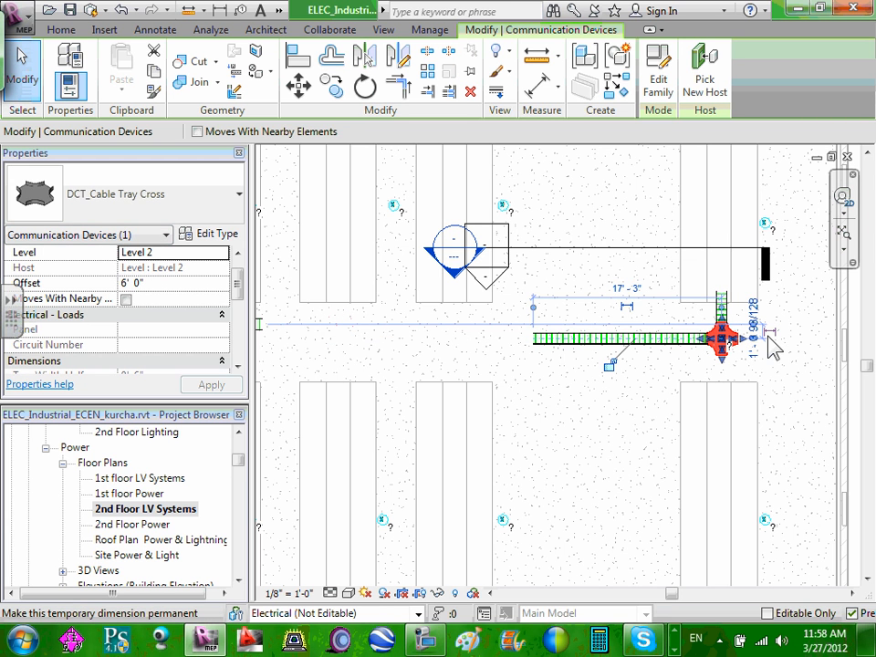
pyautogui.click(762, 333)
pyautogui.scroll(2, 758, 332)
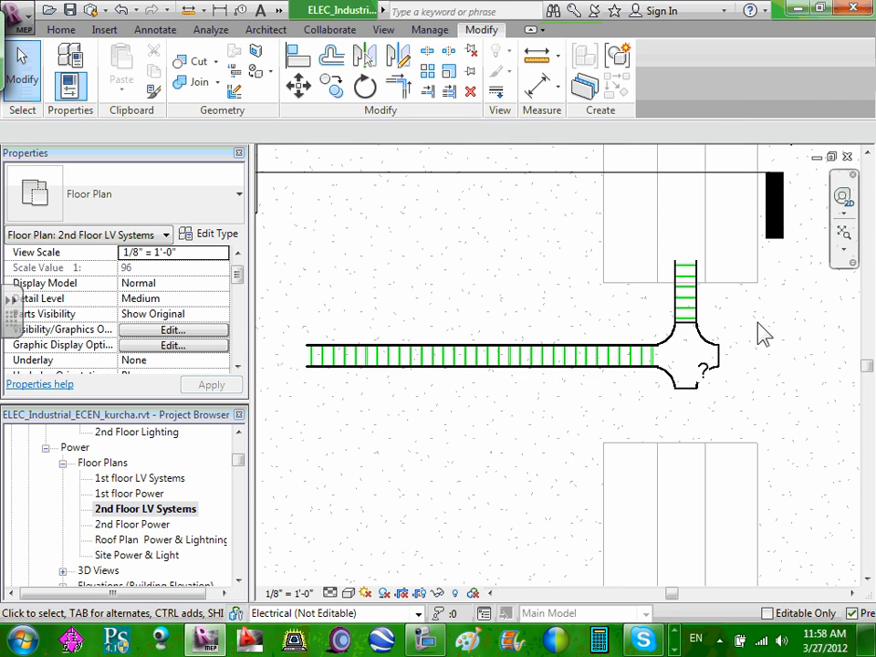
pyautogui.scroll(1, 766, 325)
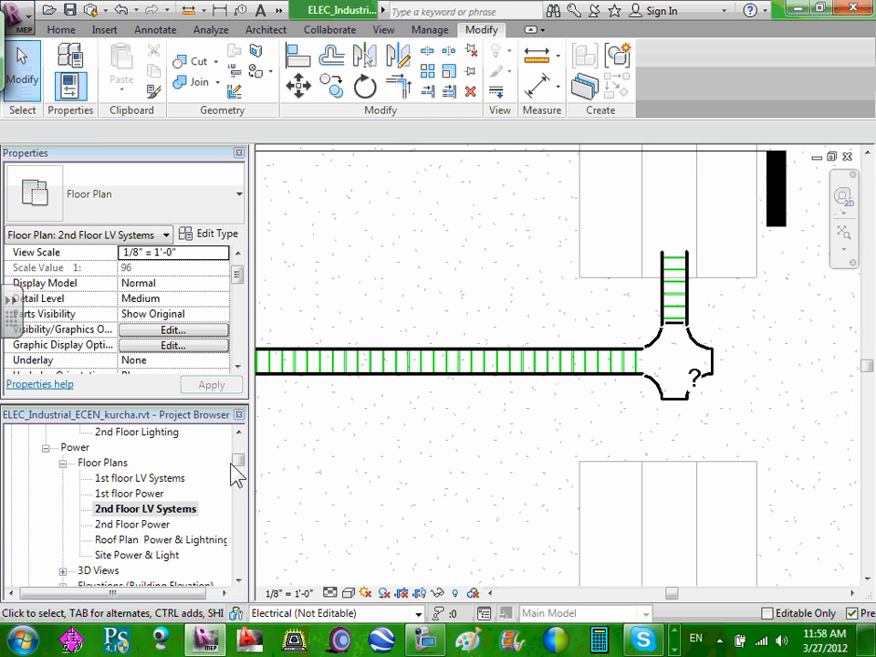
# - Compare the properties of the east-west cable tray with those of the cross at its east end
pyautogui.scroll(-2, 214, 470)
pyautogui.scroll(-3, 389, 475)
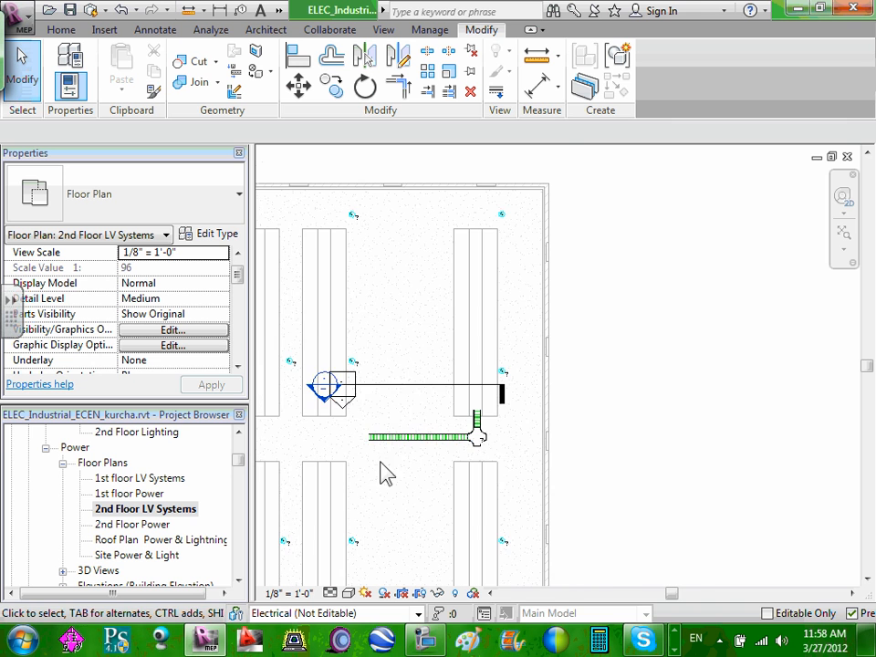
pyautogui.moveTo(385, 471); pyautogui.dragTo(543, 461, button='middle')
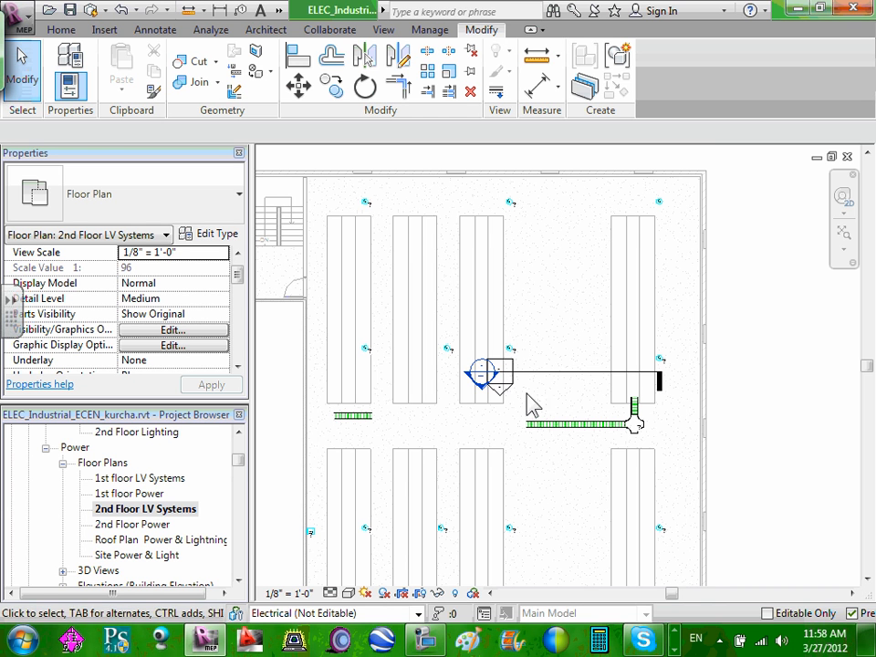
pyautogui.click(545, 425)
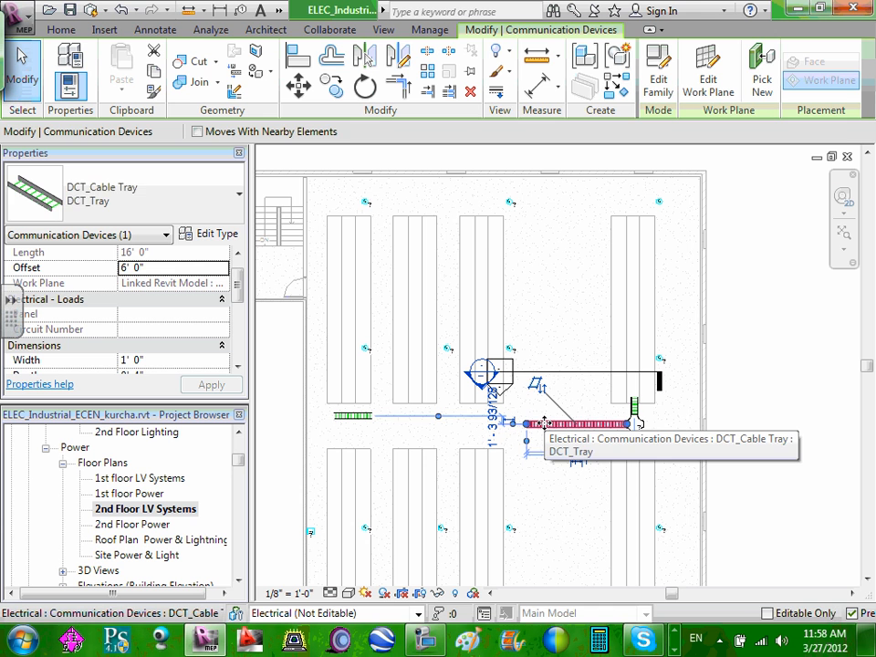
pyautogui.click(661, 434)
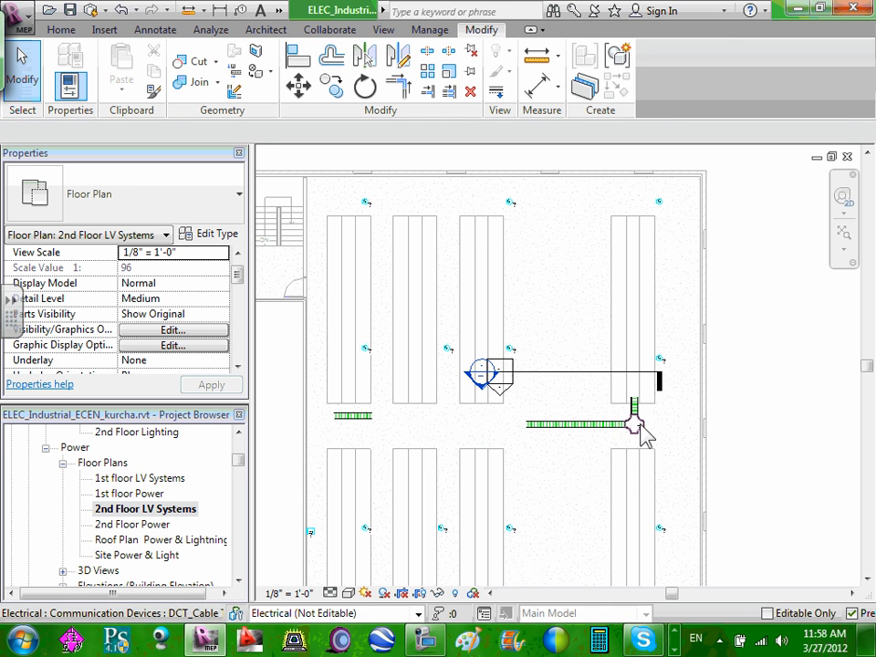
pyautogui.click(640, 425)
pyautogui.click(641, 423)
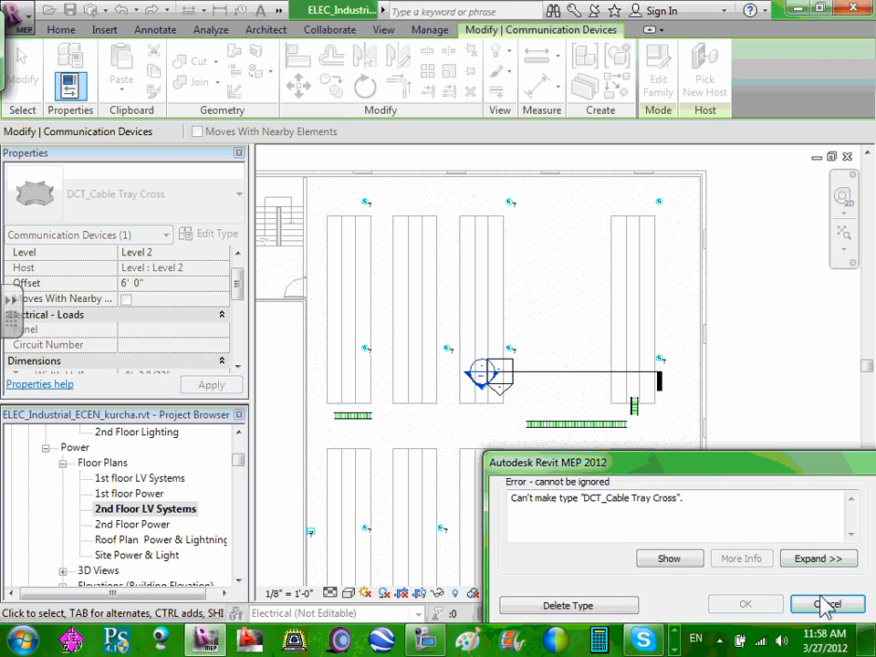
pyautogui.click(825, 602)
pyautogui.click(661, 436)
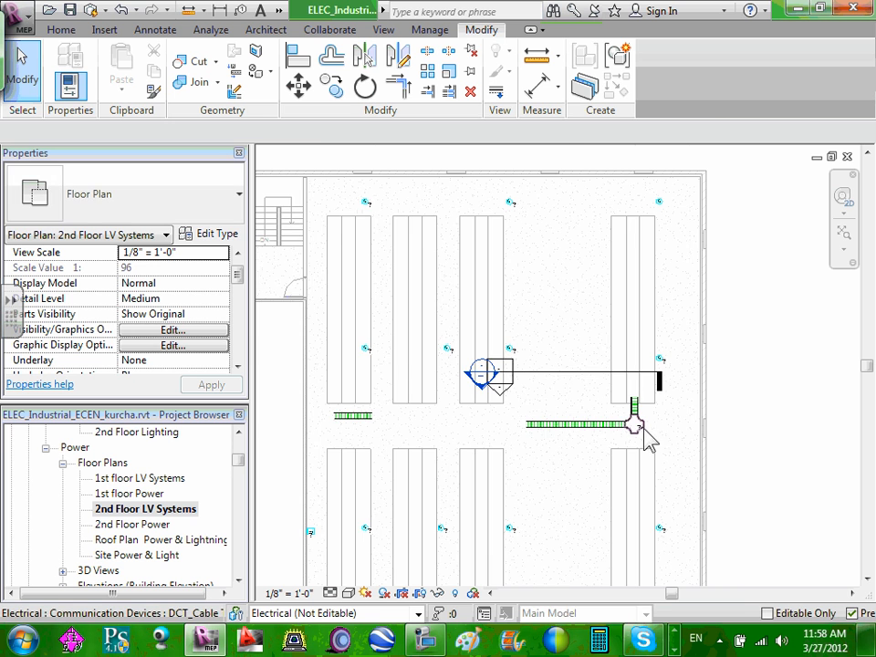
pyautogui.scroll(3, 645, 440)
pyautogui.click(630, 454)
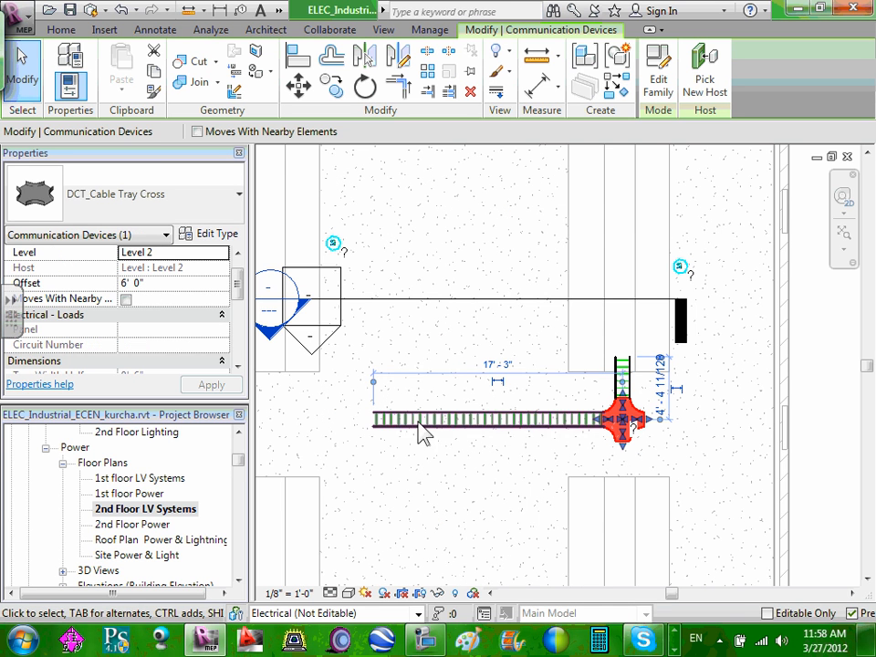
pyautogui.click(671, 426)
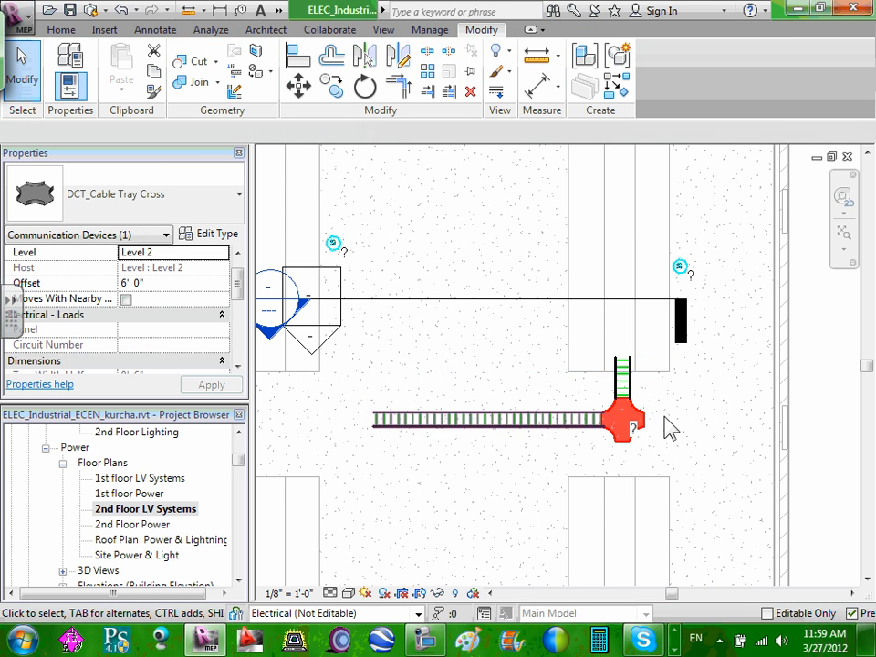
pyautogui.scroll(-3, 673, 425)
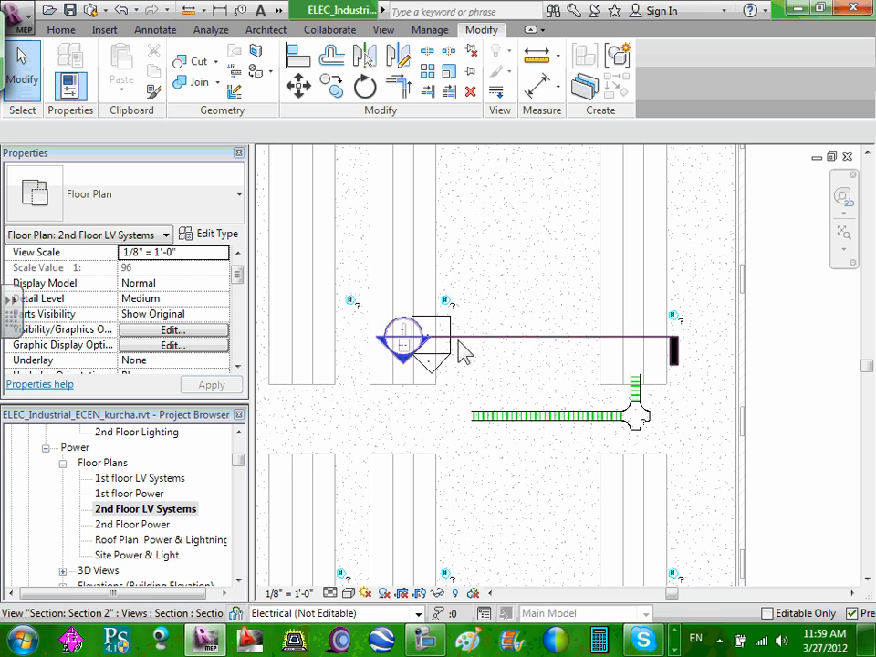
# - Stretch the west end of the east-west cable tray to the third shelving row, making it about 21'-10" long
pyautogui.scroll(4, 511, 445)
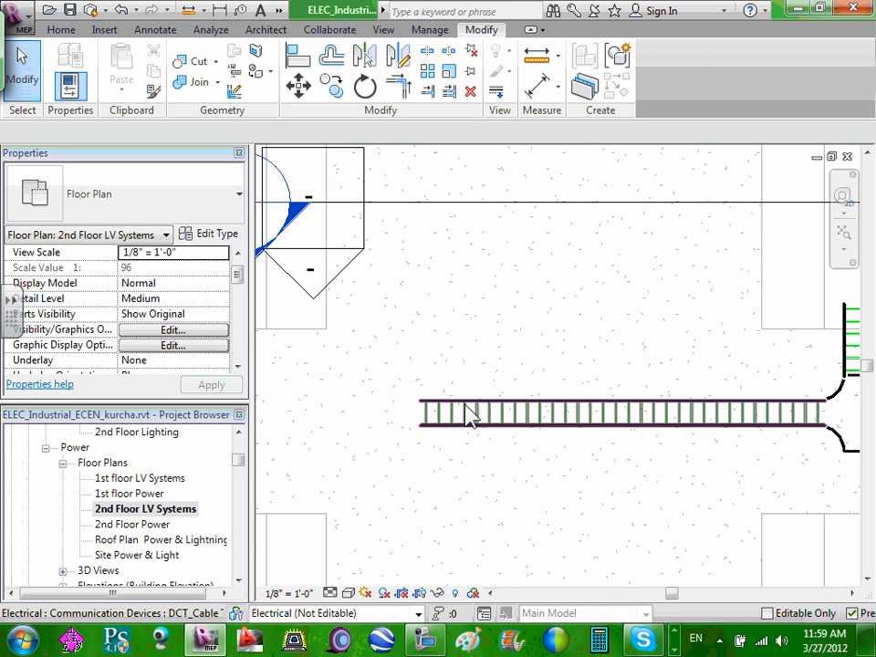
pyautogui.click(422, 412)
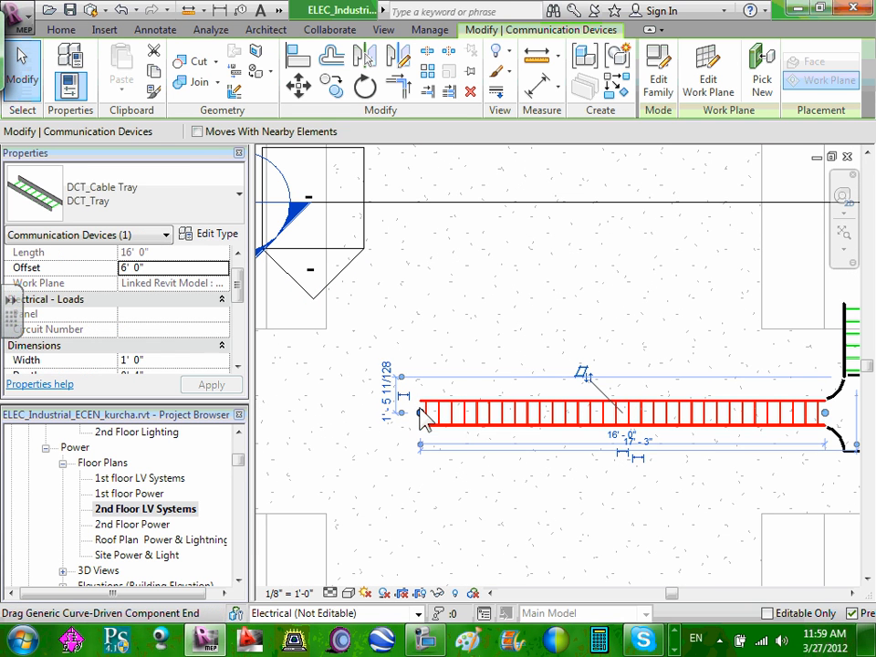
pyautogui.moveTo(421, 412); pyautogui.dragTo(274, 413)
pyautogui.scroll(-3, 352, 430)
pyautogui.scroll(-1, 327, 445)
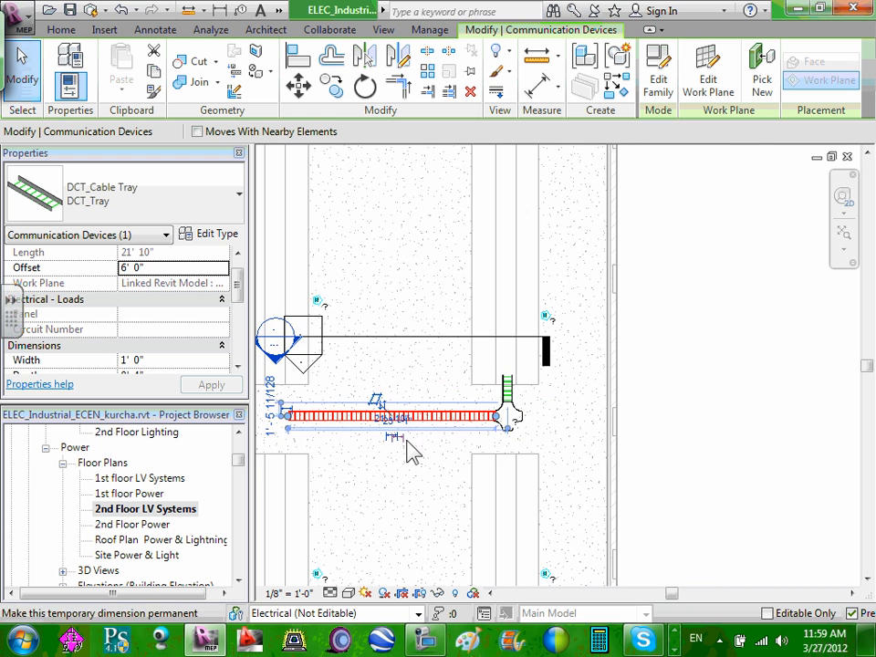
pyautogui.moveTo(384, 456); pyautogui.dragTo(511, 477, button='middle')
pyautogui.scroll(3, 401, 446)
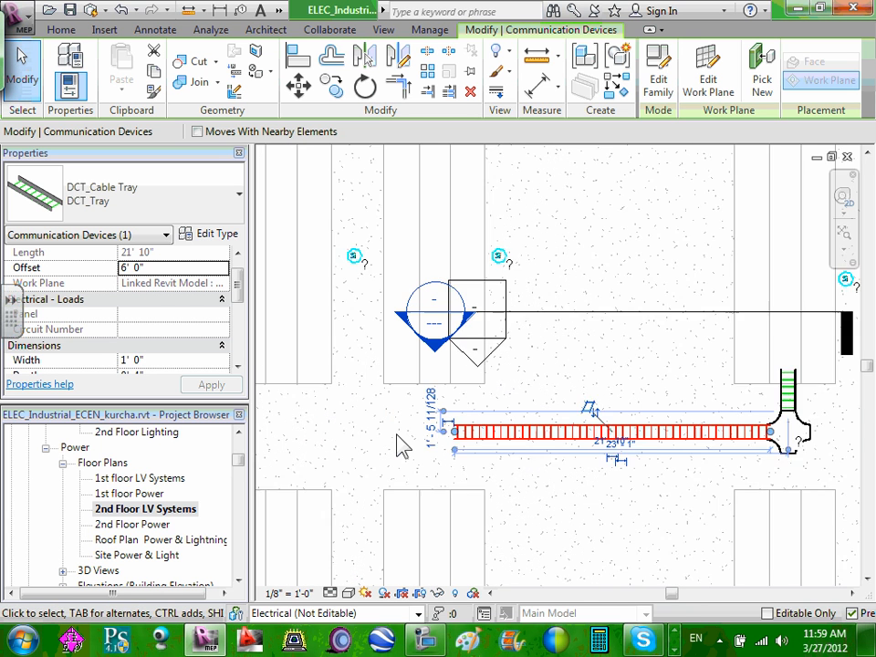
pyautogui.click(401, 446)
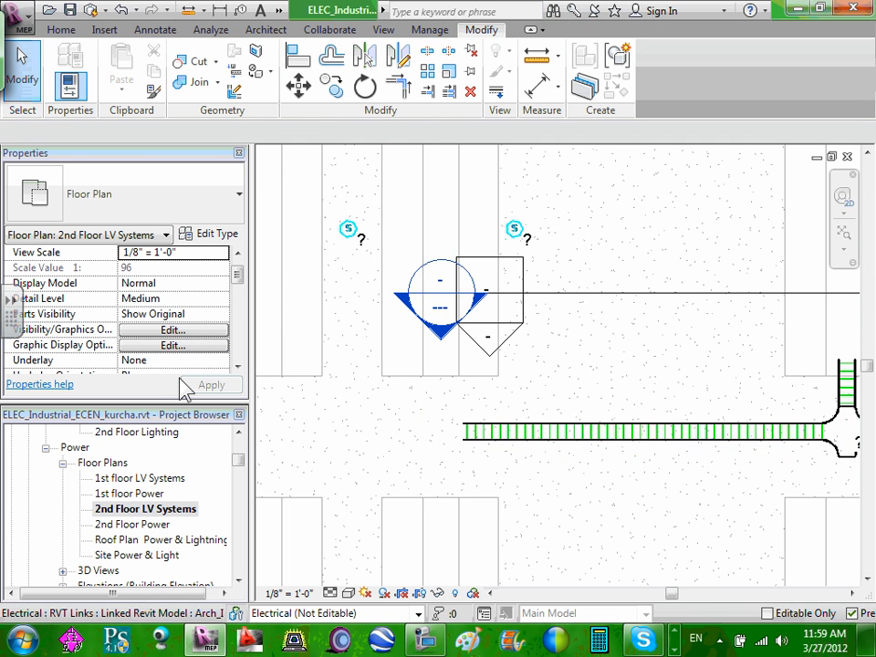
# - Place a DCT_Cable Tray Cross at the stretched tray's west end, centred 1'-6" beyond the end and aligned with its centreline
pyautogui.moveTo(242, 462); pyautogui.dragTo(238, 487)
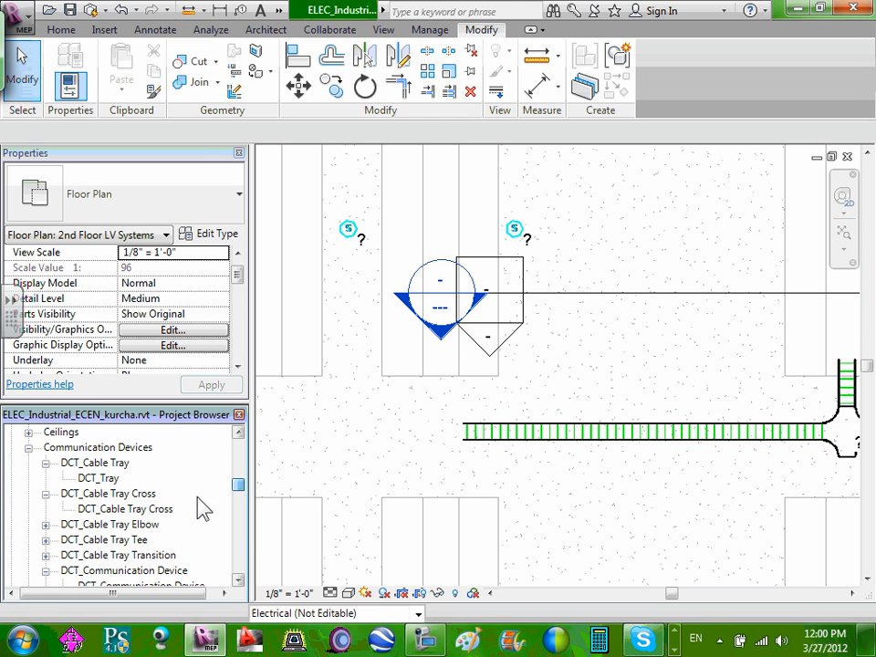
pyautogui.moveTo(141, 513); pyautogui.dragTo(446, 481)
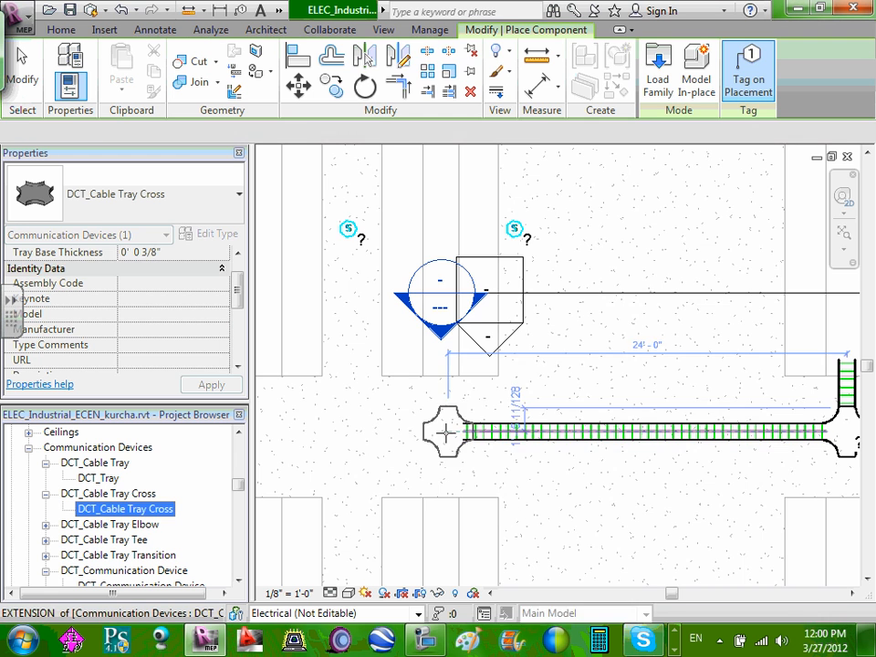
pyautogui.scroll(5, 435, 434)
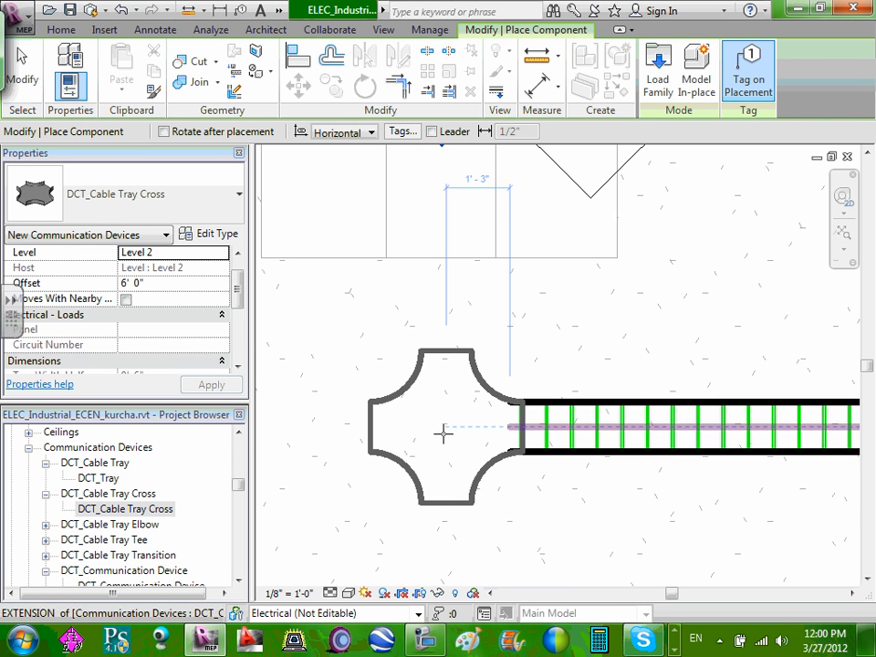
pyautogui.click(434, 428)
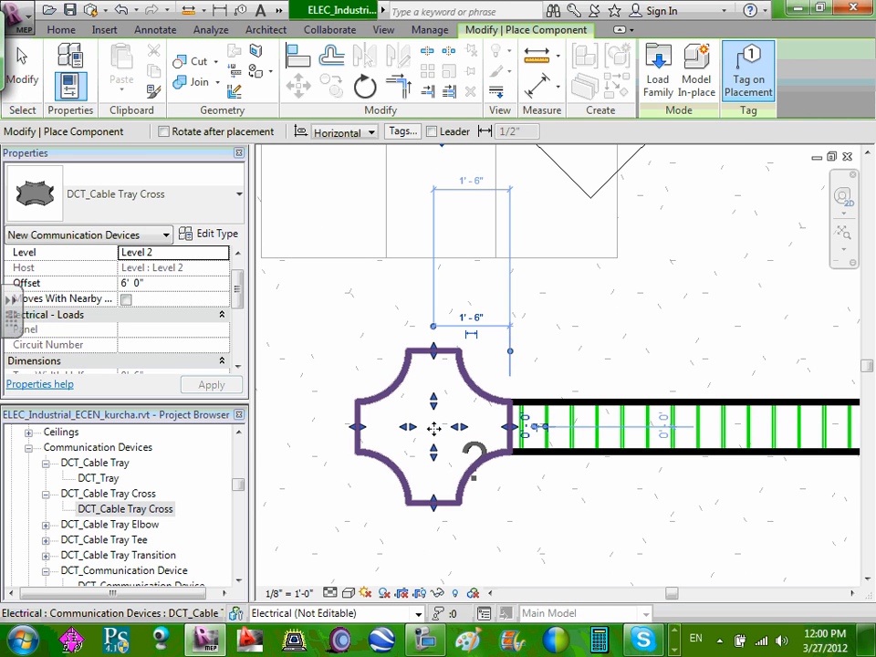
pyautogui.scroll(-2, 438, 429)
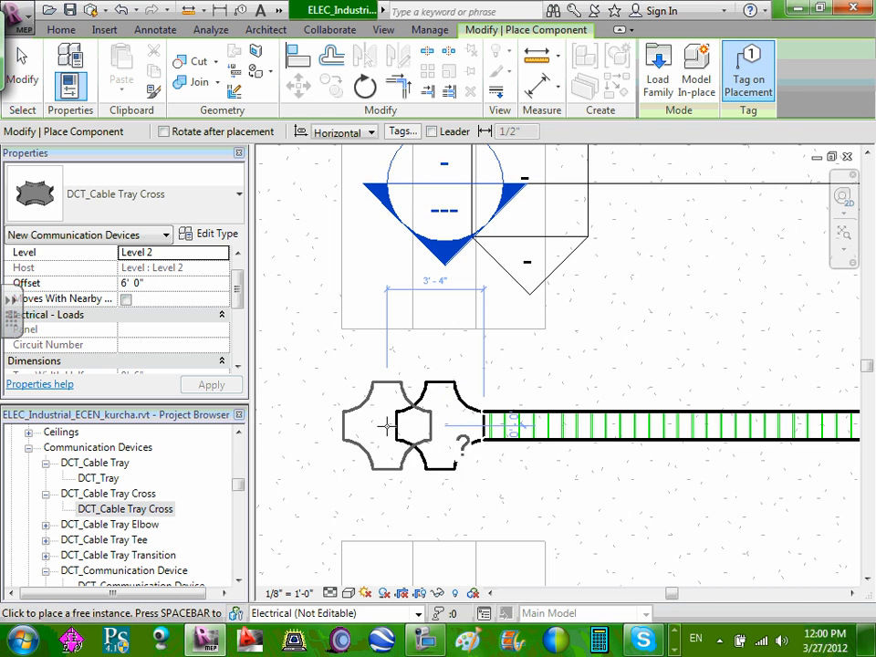
pyautogui.scroll(-4, 379, 425)
pyautogui.press('Escape')
pyautogui.press('Escape')
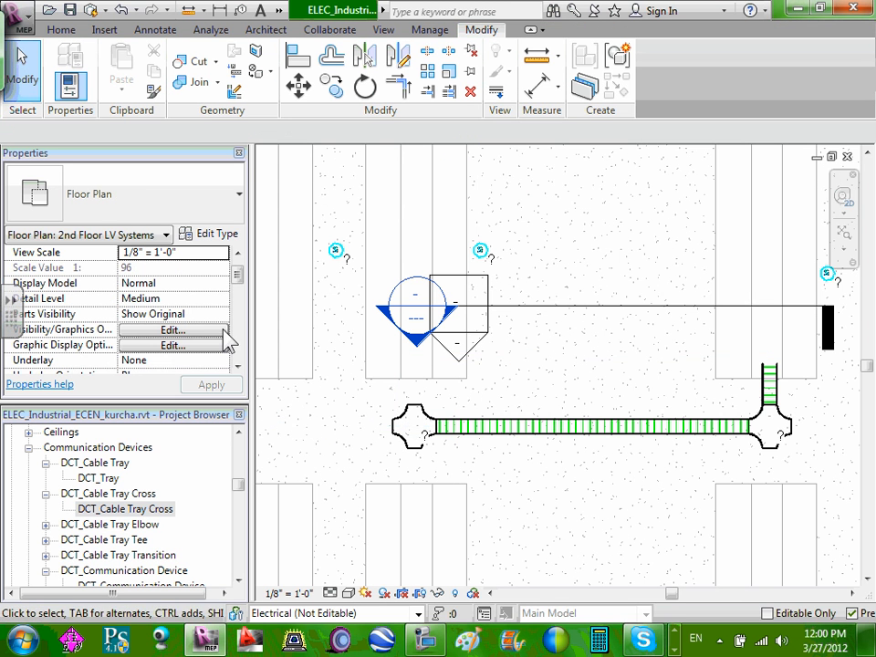
# - Examine the joint between the newly placed cross and the west end of the cable tray
pyautogui.scroll(3, 412, 422)
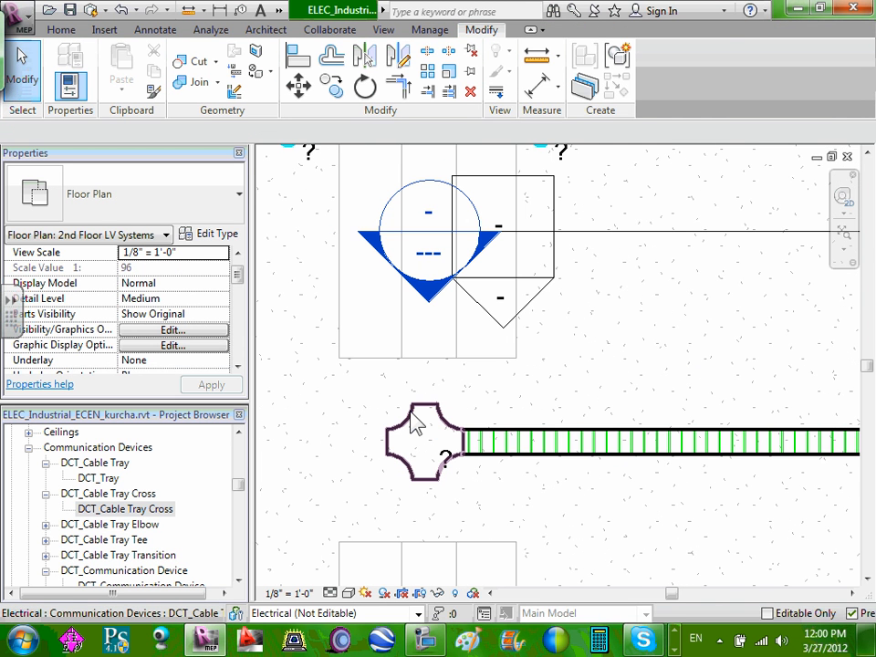
pyautogui.click(411, 423)
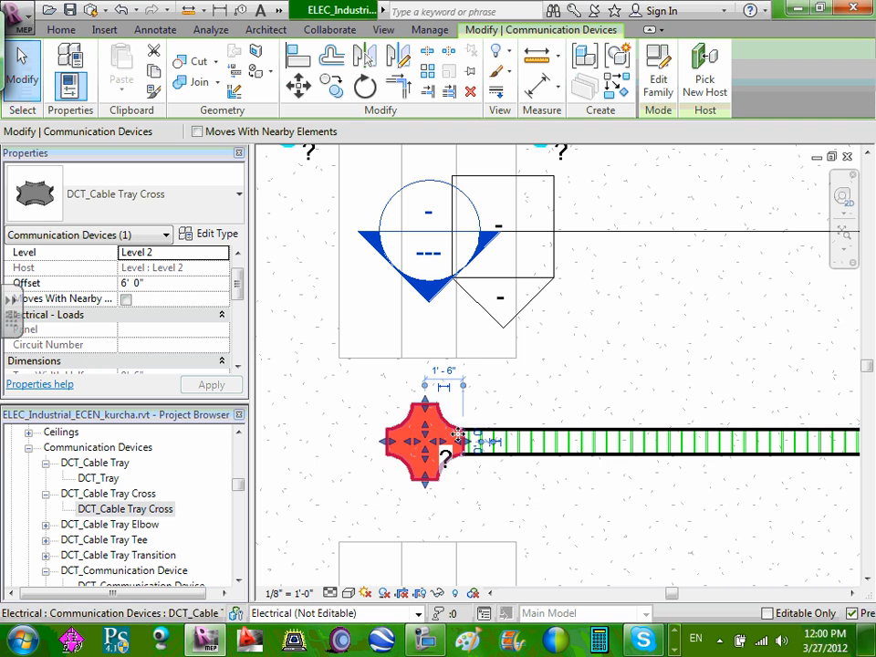
pyautogui.press('Escape')
pyautogui.scroll(1, 492, 441)
pyautogui.scroll(2, 479, 441)
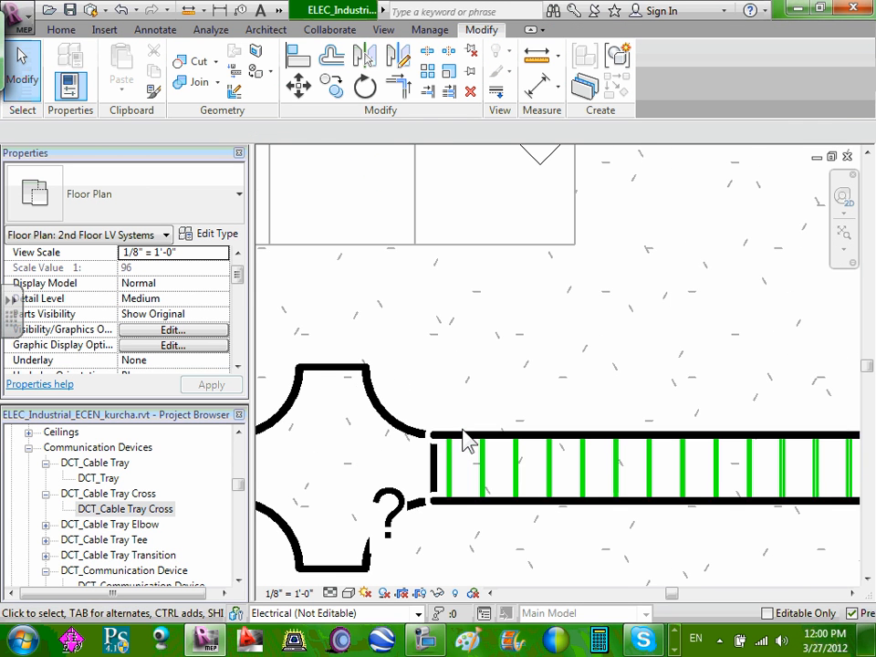
pyautogui.scroll(-3, 431, 445)
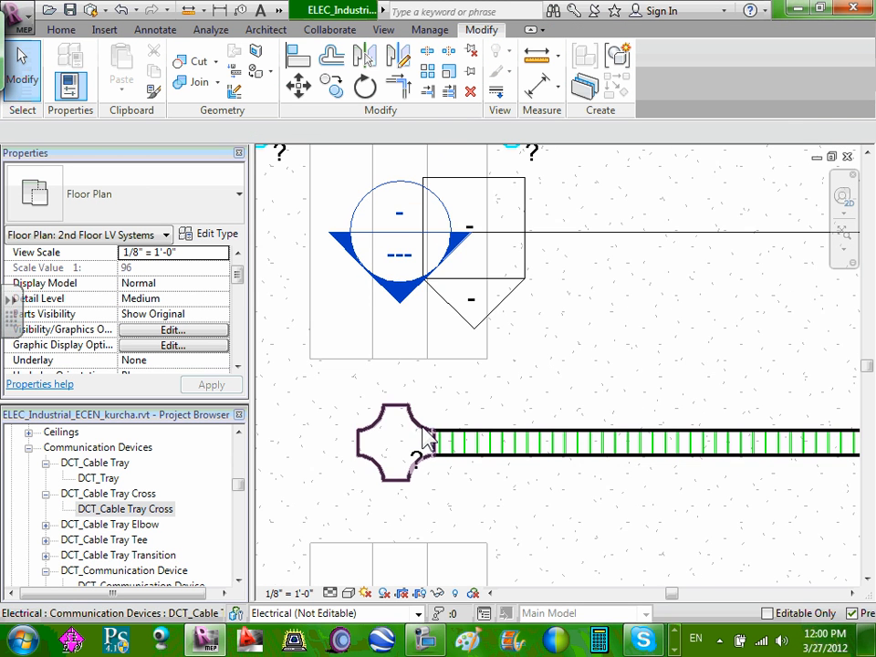
pyautogui.scroll(-2, 401, 421)
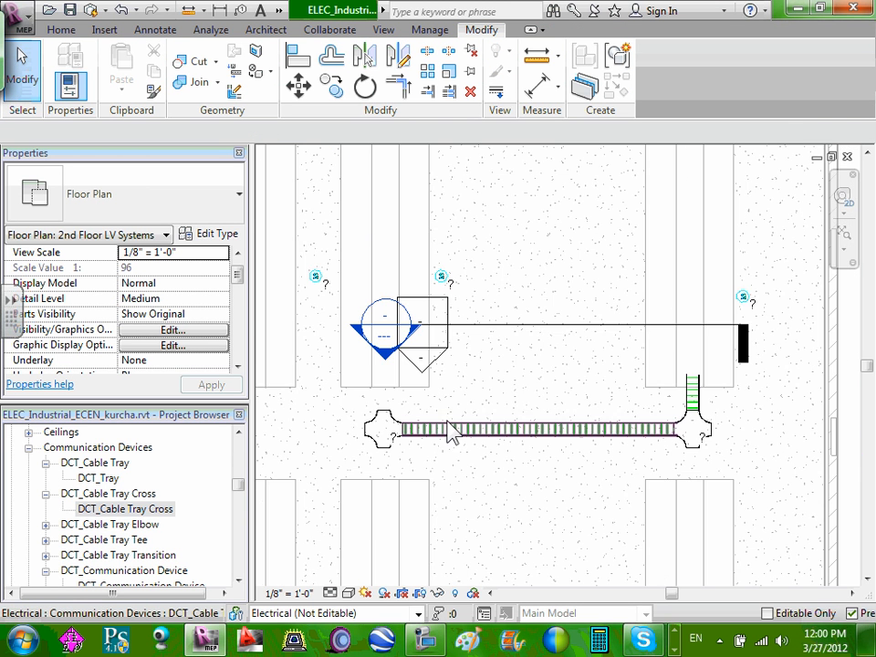
# - Draw a DCT_Tray segment about 2'-9" long running north from the west cross into the third shelving row
pyautogui.click(102, 478)
pyautogui.moveTo(402, 456); pyautogui.dragTo(384, 415)
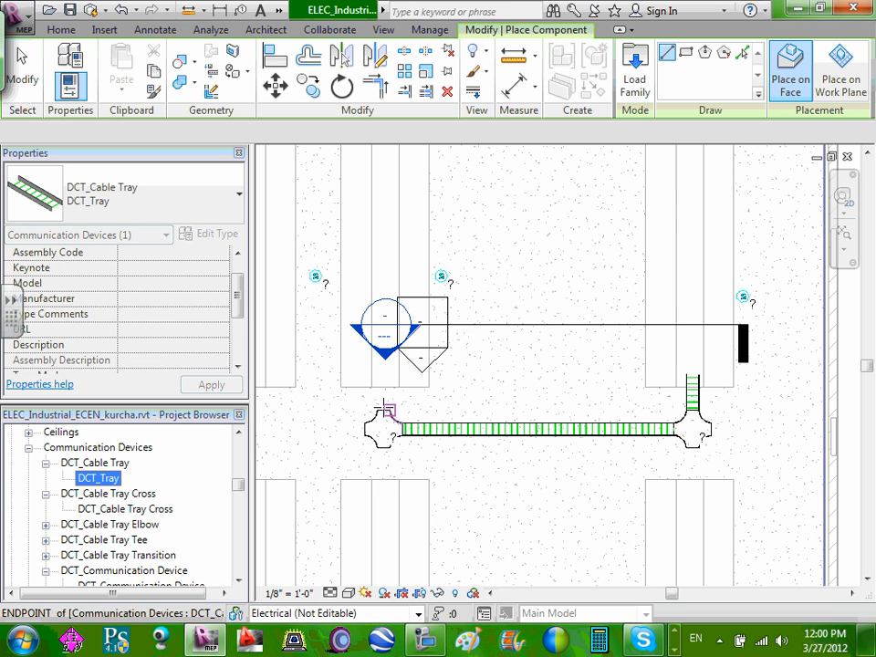
pyautogui.scroll(4, 397, 420)
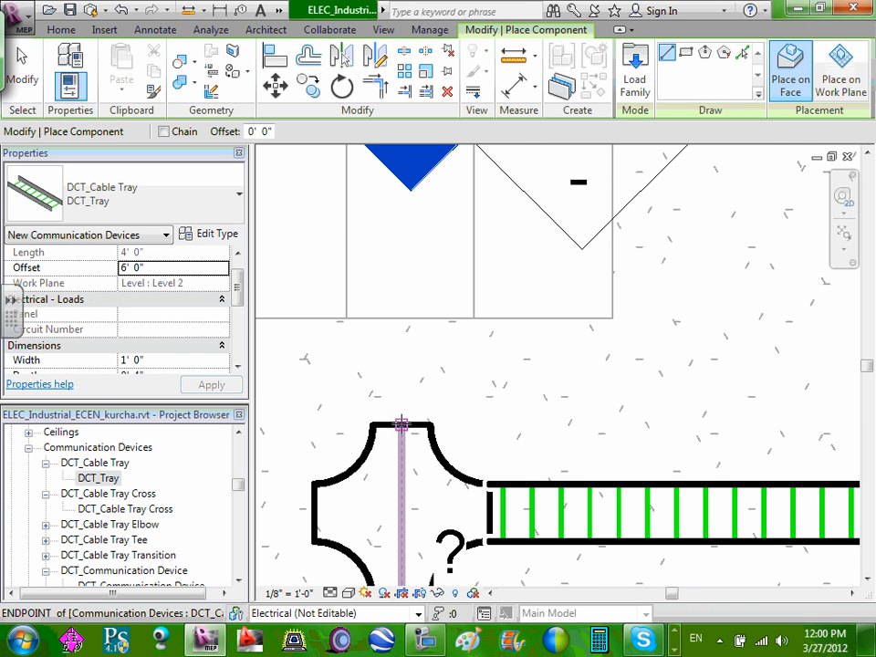
pyautogui.click(401, 423)
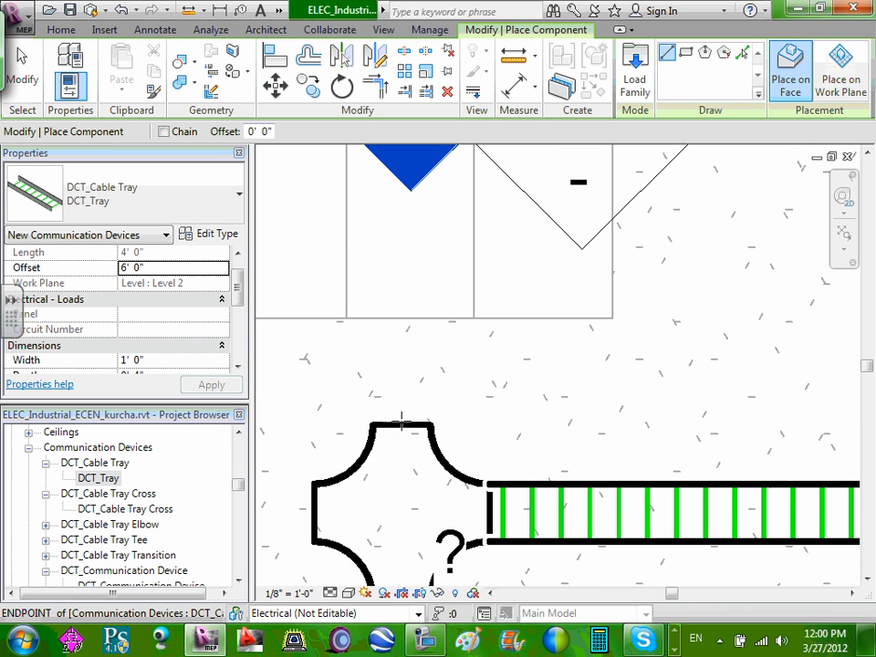
pyautogui.click(401, 264)
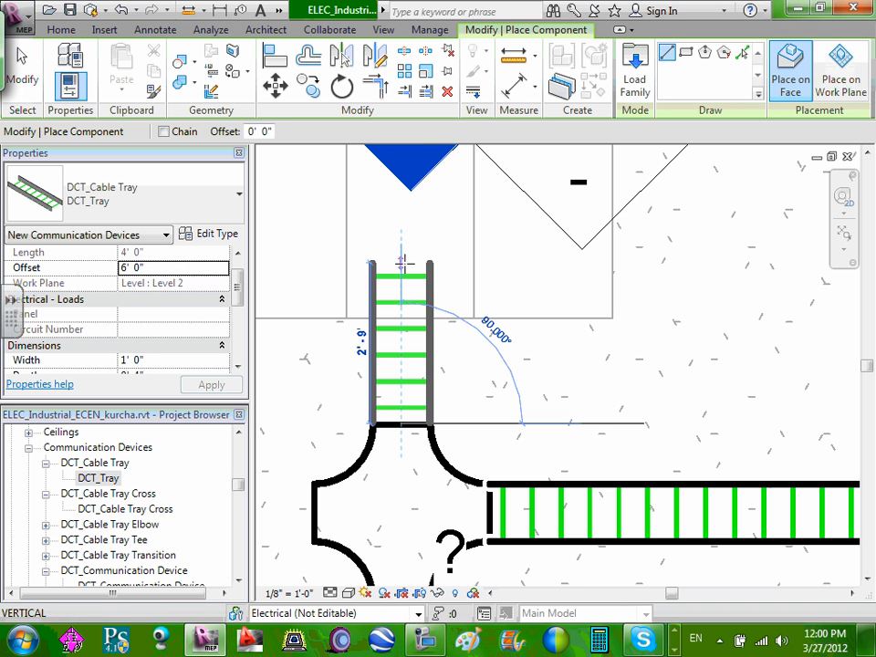
pyautogui.scroll(-4, 404, 345)
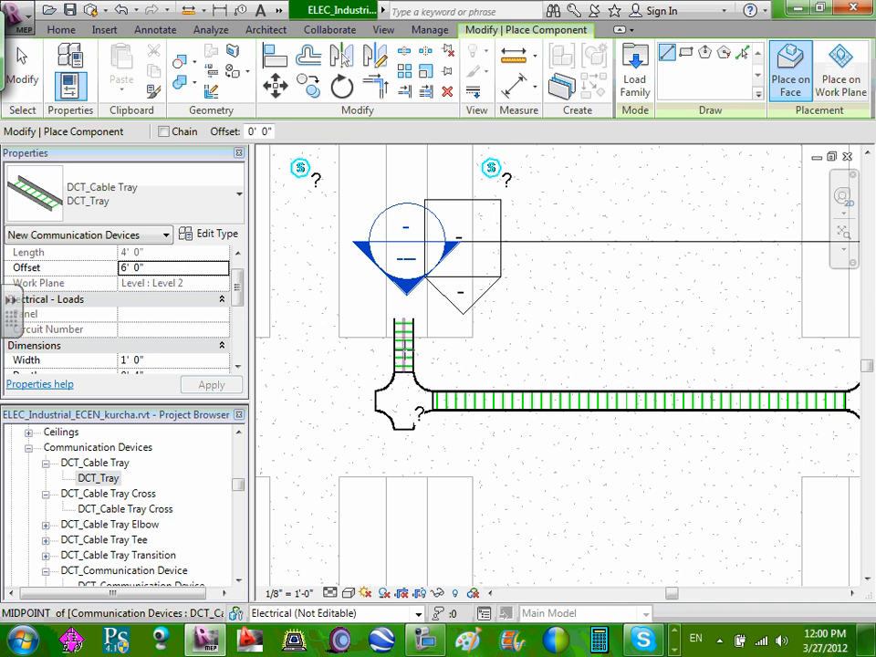
# - Draw a DCT_Tray segment about 2'-7" long running south from the west cross to the edge of the shelving row
pyautogui.scroll(2, 401, 406)
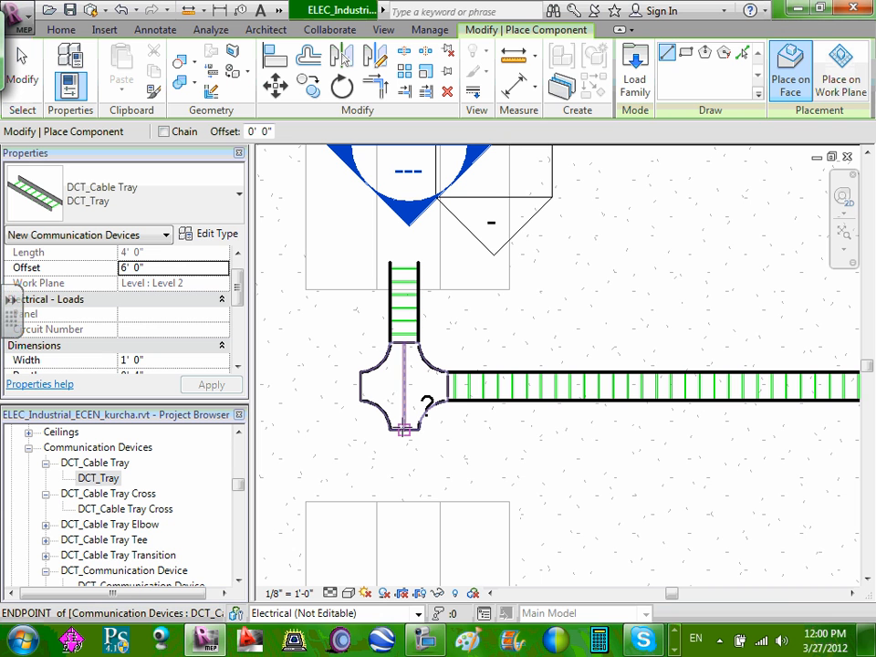
pyautogui.click(403, 428)
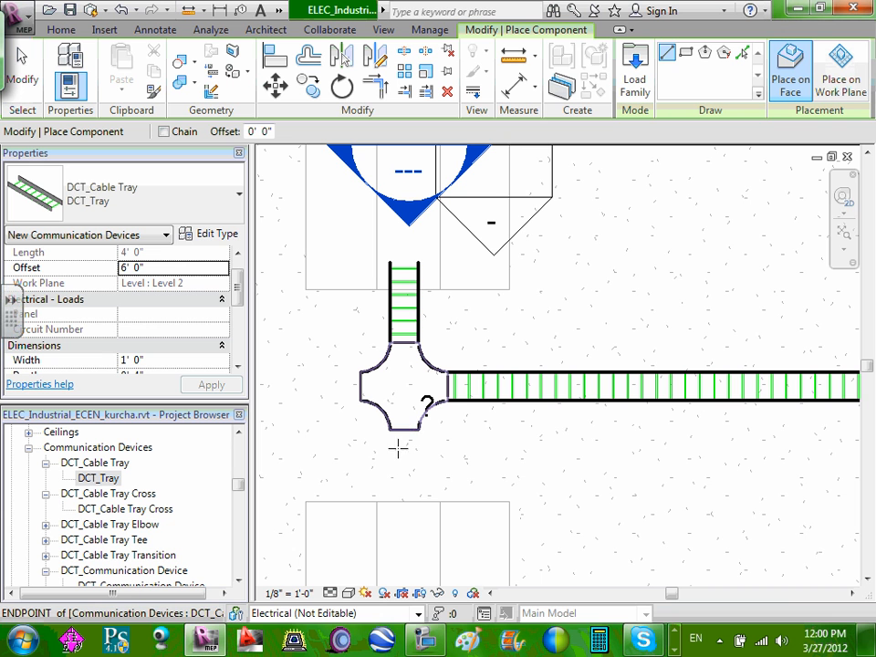
pyautogui.click(401, 500)
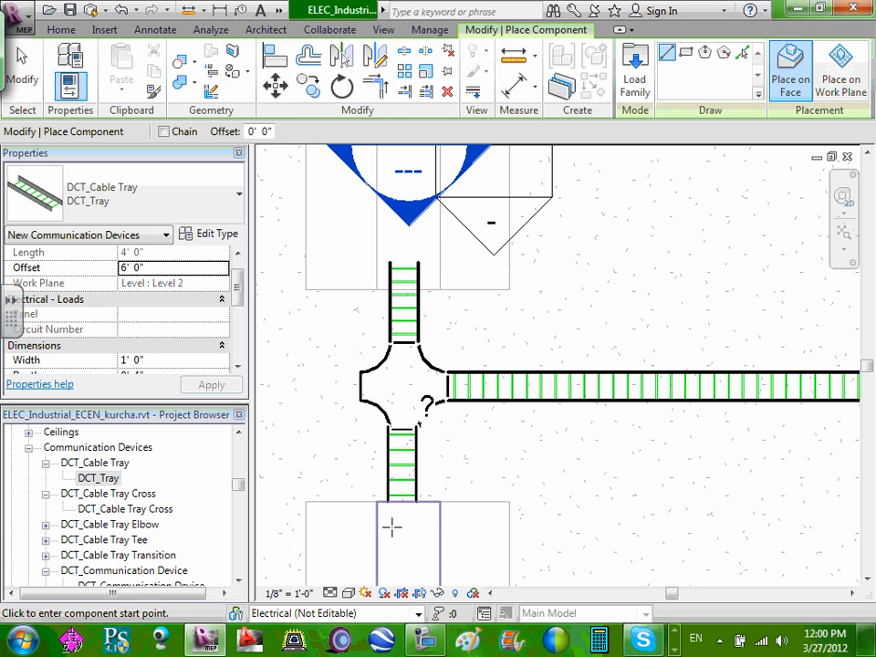
pyautogui.press('Escape')
pyautogui.press('Escape')
# - Draw a DCT_Tray segment about 2'-7" long running south from the east cross to the edge of the shelving row
pyautogui.scroll(-3, 429, 306)
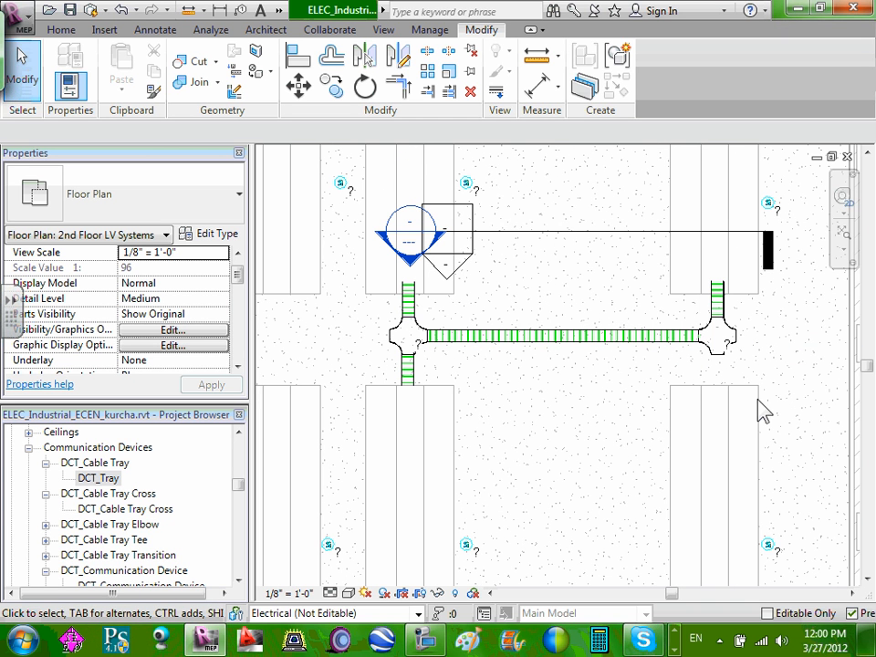
pyautogui.click(91, 478)
pyautogui.moveTo(97, 478); pyautogui.dragTo(721, 336)
pyautogui.scroll(4, 720, 354)
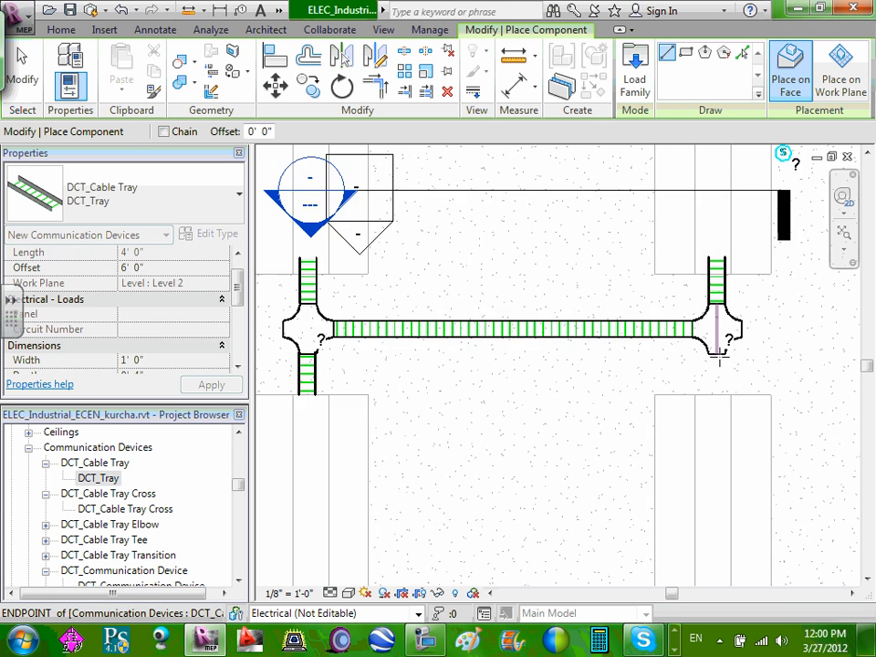
pyautogui.click(712, 347)
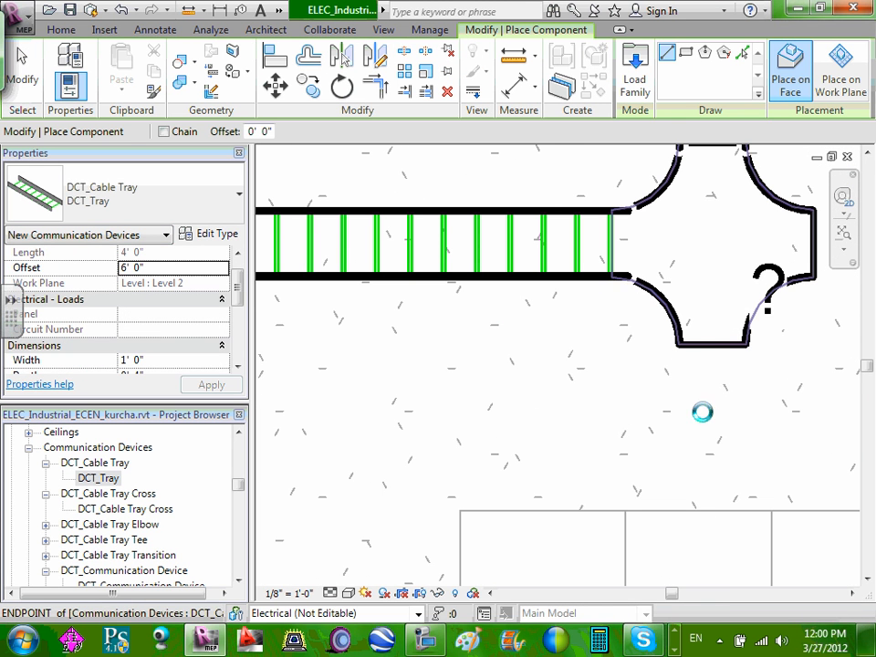
pyautogui.click(710, 520)
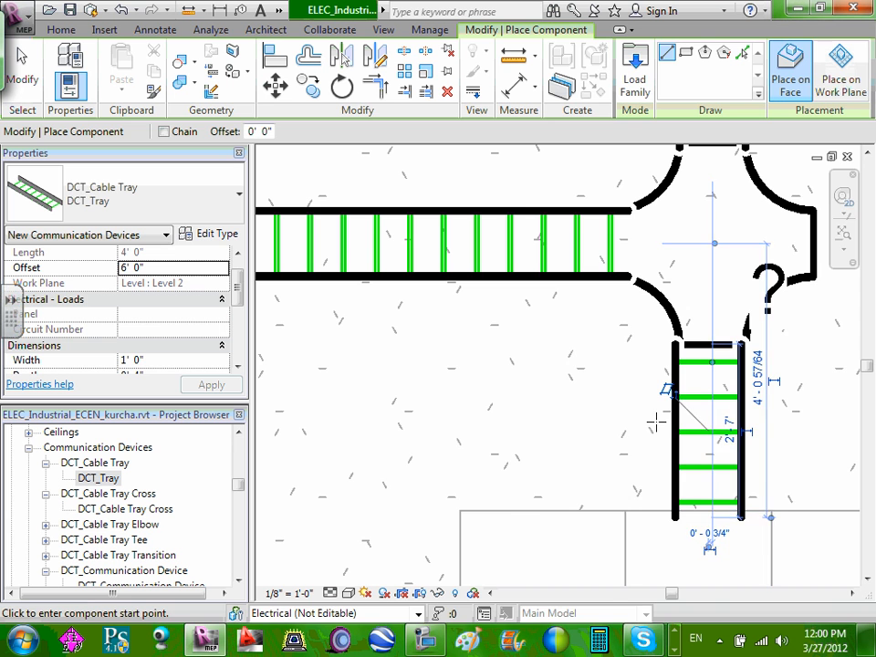
pyautogui.press('Escape')
pyautogui.press('Escape')
# - Shift the east cross's south branch sideways so that its side rails line up with the cross's opening
pyautogui.scroll(2, 634, 374)
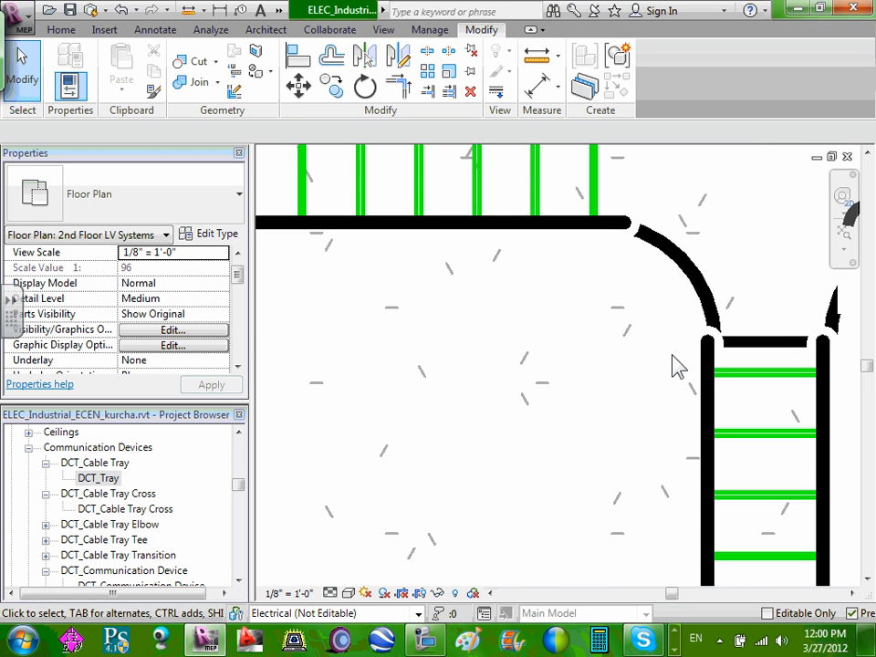
pyautogui.scroll(-3, 680, 365)
pyautogui.scroll(-2, 740, 357)
pyautogui.scroll(3, 724, 371)
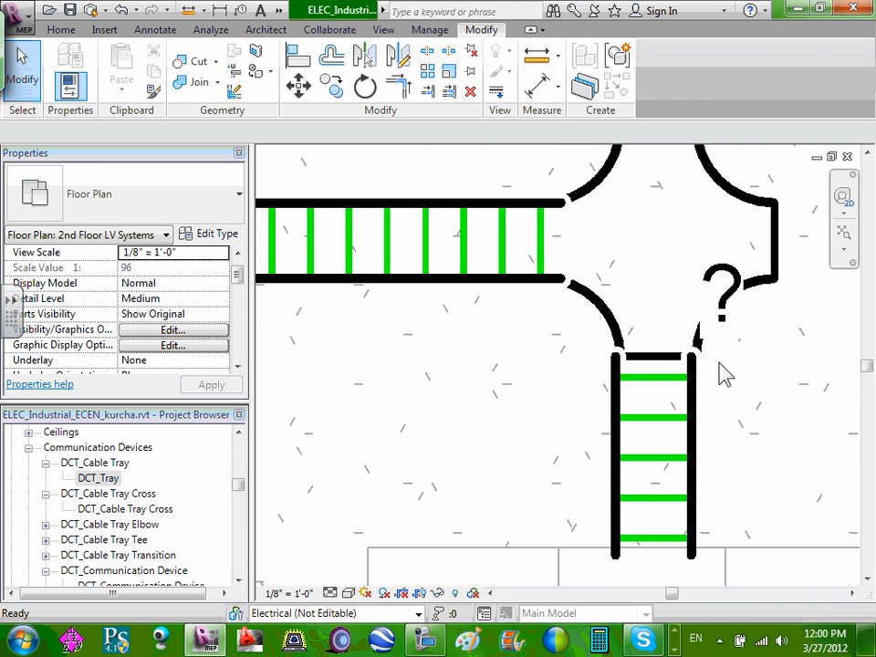
pyautogui.click(693, 369)
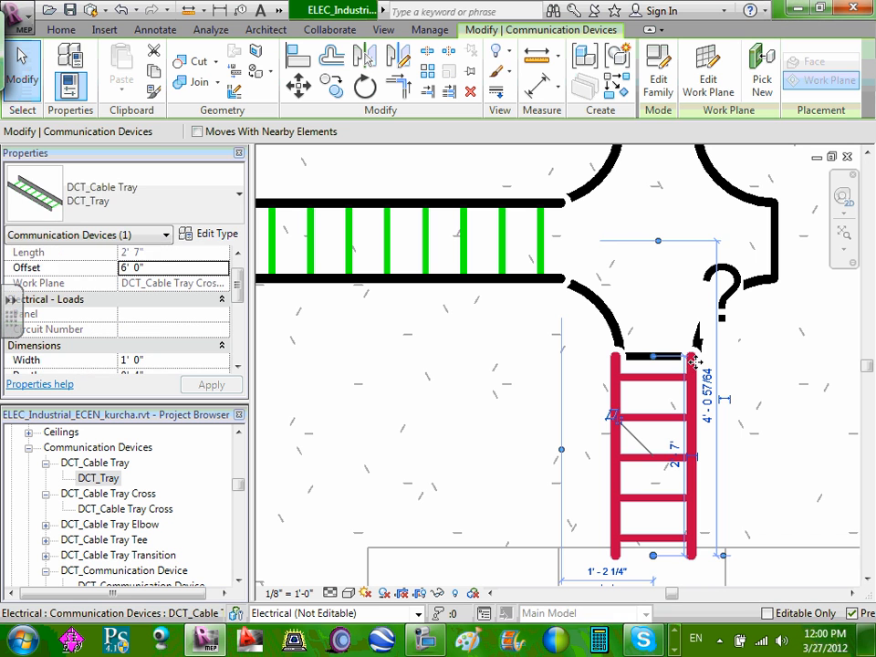
pyautogui.moveTo(705, 365); pyautogui.dragTo(705, 363)
pyautogui.scroll(5, 622, 360)
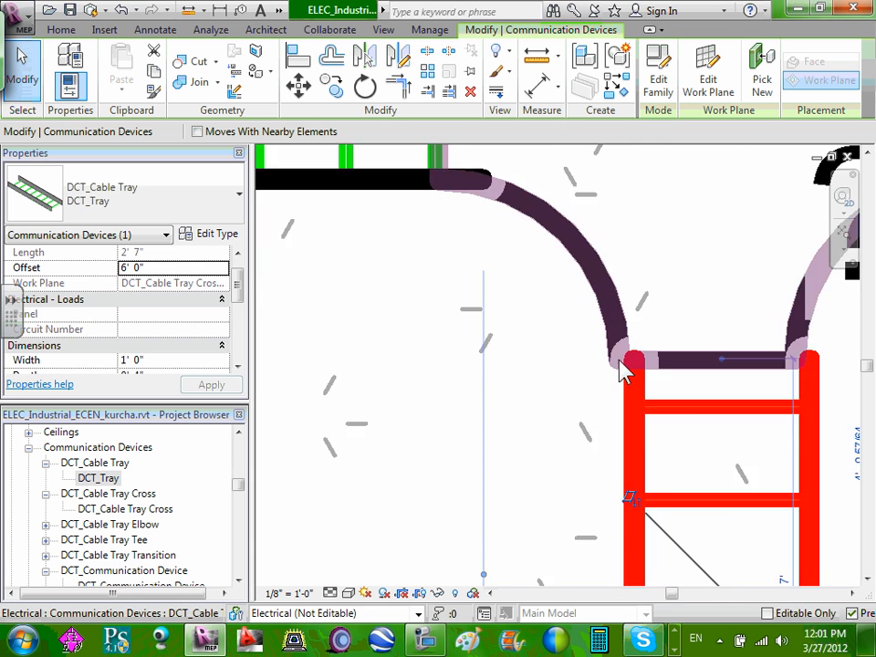
pyautogui.moveTo(646, 359); pyautogui.dragTo(621, 366)
pyautogui.scroll(-4, 624, 367)
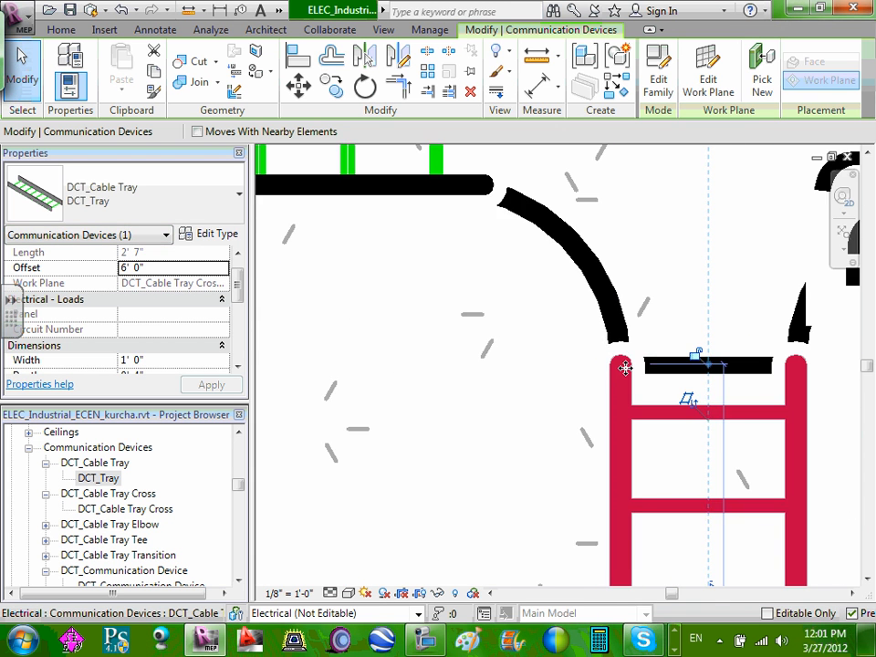
pyautogui.scroll(-2, 628, 371)
pyautogui.click(745, 442)
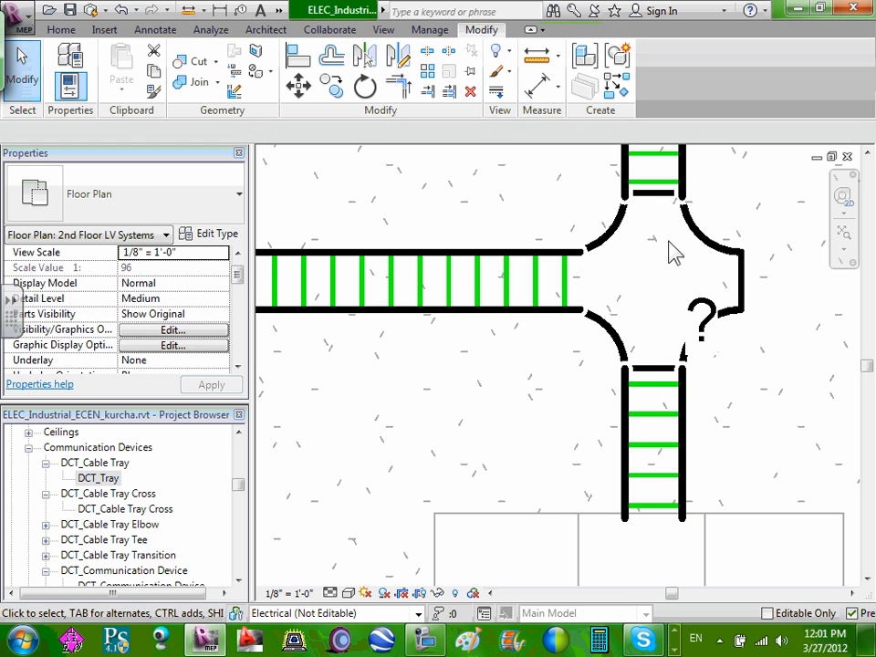
# - Move the east cross's tag off the fitting into the clear area to its southeast
pyautogui.scroll(2, 673, 250)
pyautogui.click(694, 317)
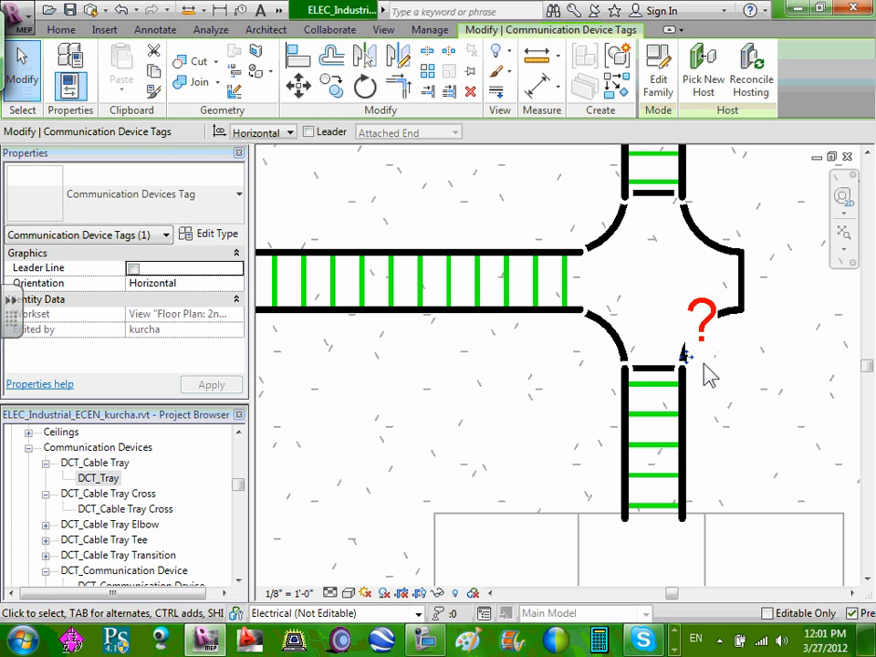
pyautogui.moveTo(686, 356); pyautogui.dragTo(755, 433)
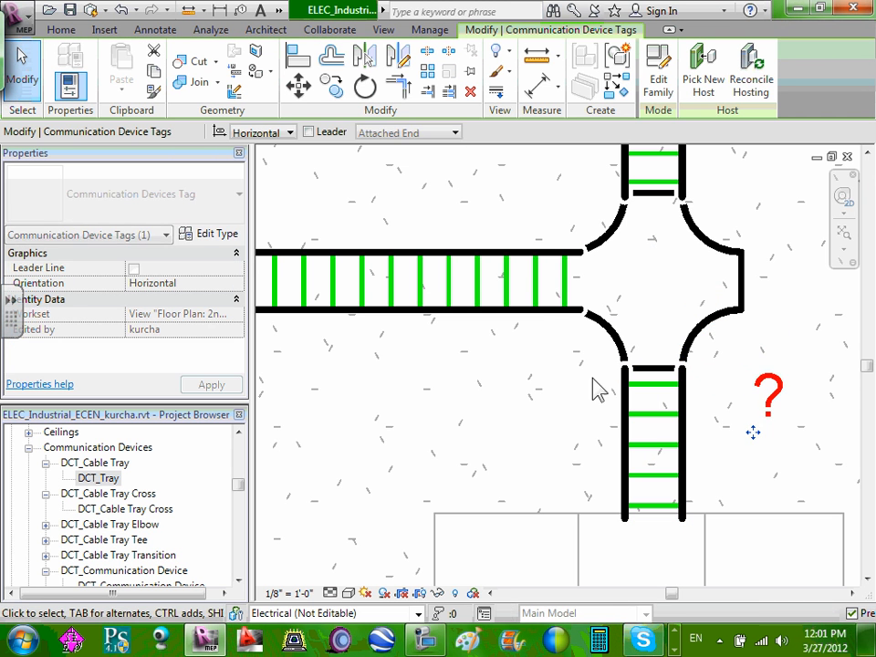
pyautogui.click(516, 379)
pyautogui.scroll(-3, 514, 374)
pyautogui.scroll(-1, 401, 421)
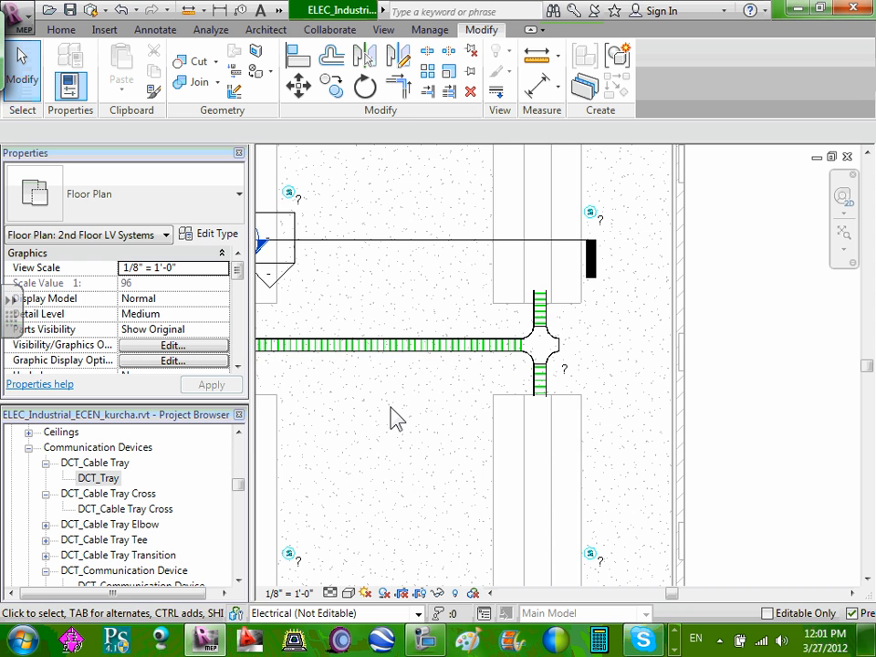
# - Open the 1st floor LV Systems floor plan and locate the section mark in the northeast room
pyautogui.moveTo(399, 419); pyautogui.dragTo(577, 391, button='middle')
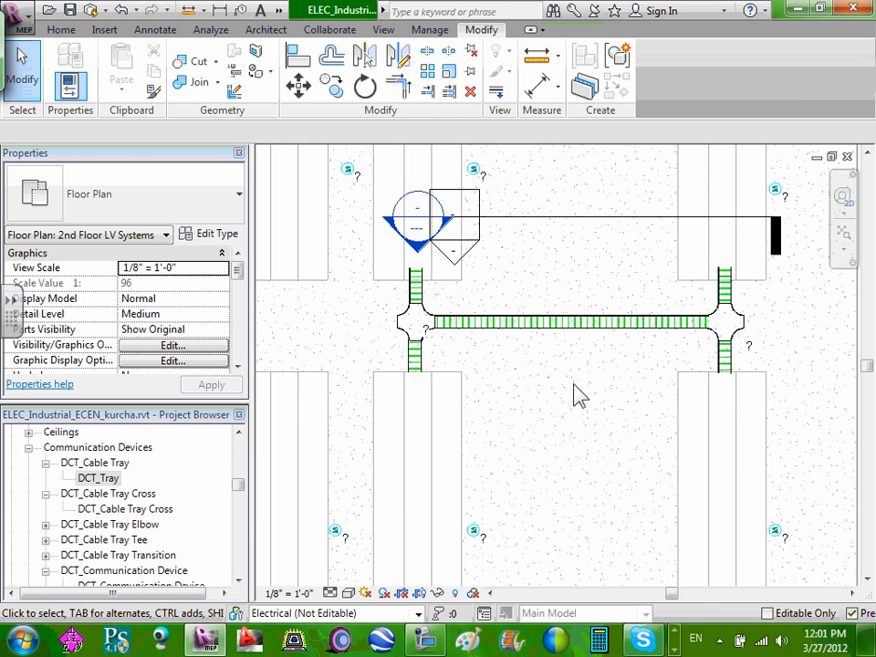
pyautogui.scroll(-1, 575, 389)
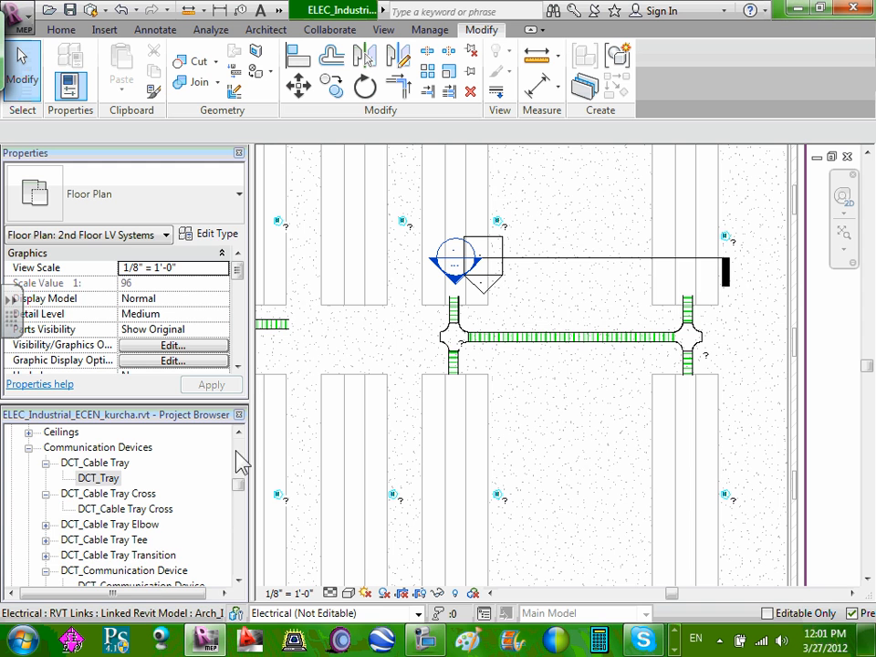
pyautogui.moveTo(240, 485); pyautogui.dragTo(239, 457)
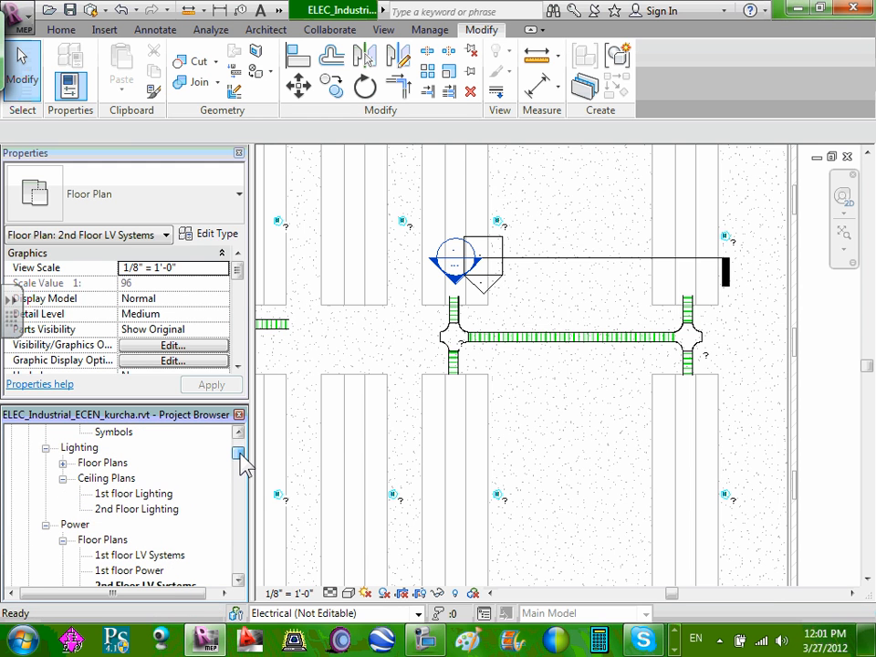
pyautogui.doubleClick(160, 557)
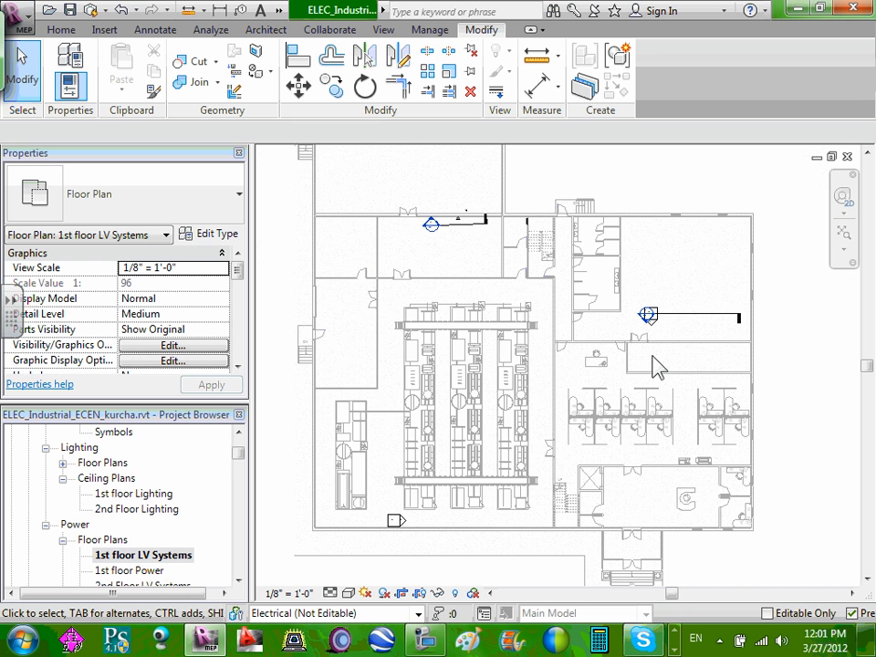
pyautogui.scroll(4, 655, 365)
pyautogui.scroll(-3, 658, 361)
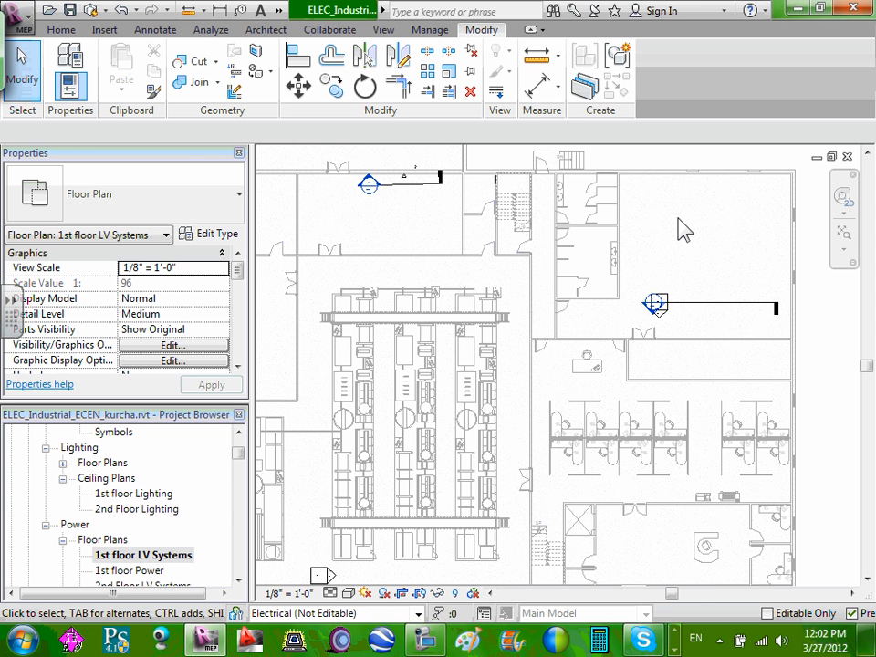
# - Open Section 2 from its mark and examine the cable tray and cross heights relative to the building levels
pyautogui.doubleClick(655, 306)
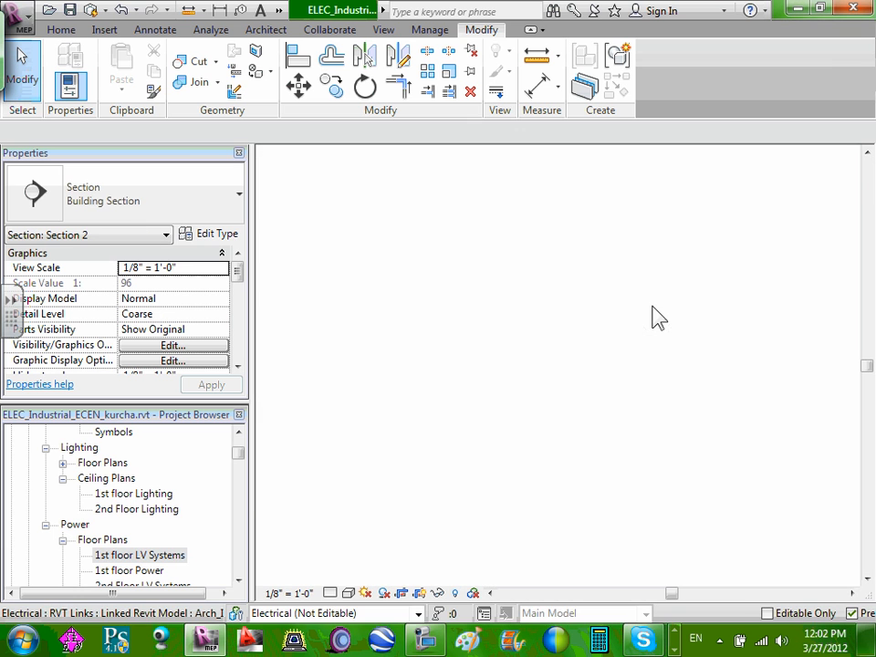
pyautogui.scroll(-3, 538, 365)
pyautogui.scroll(3, 524, 507)
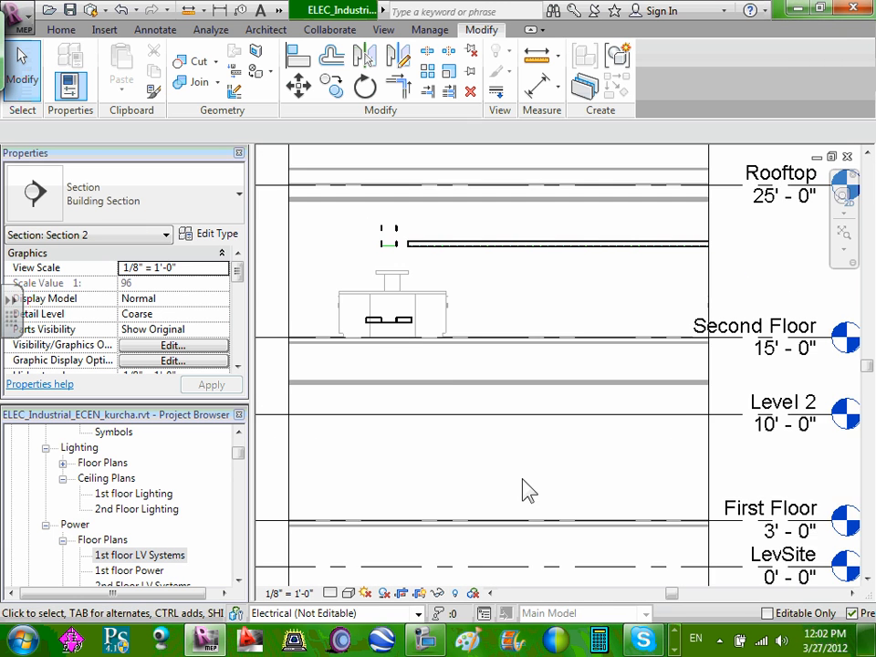
pyautogui.scroll(-3, 531, 486)
pyautogui.moveTo(532, 485); pyautogui.dragTo(553, 454, button='middle')
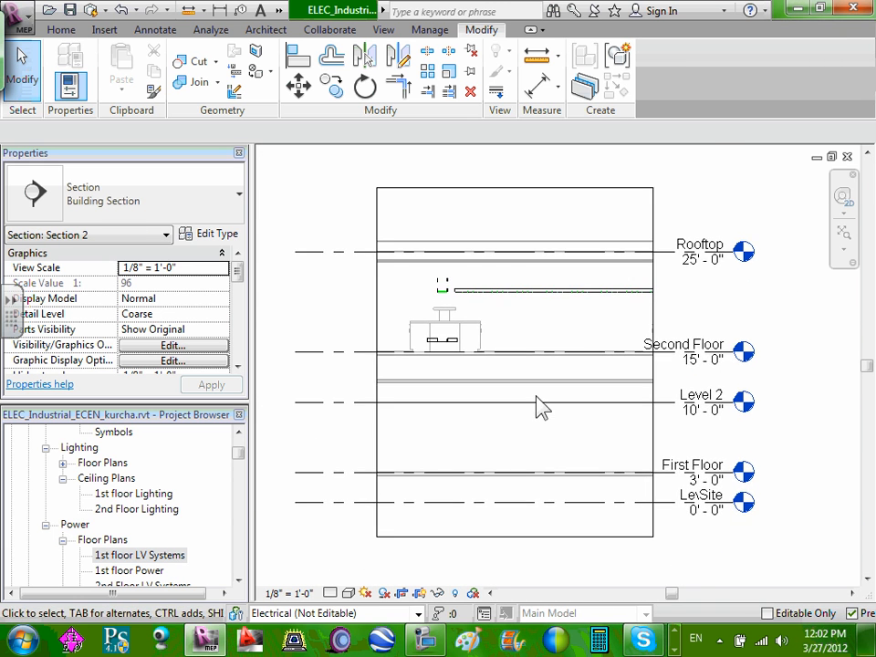
pyautogui.scroll(3, 545, 390)
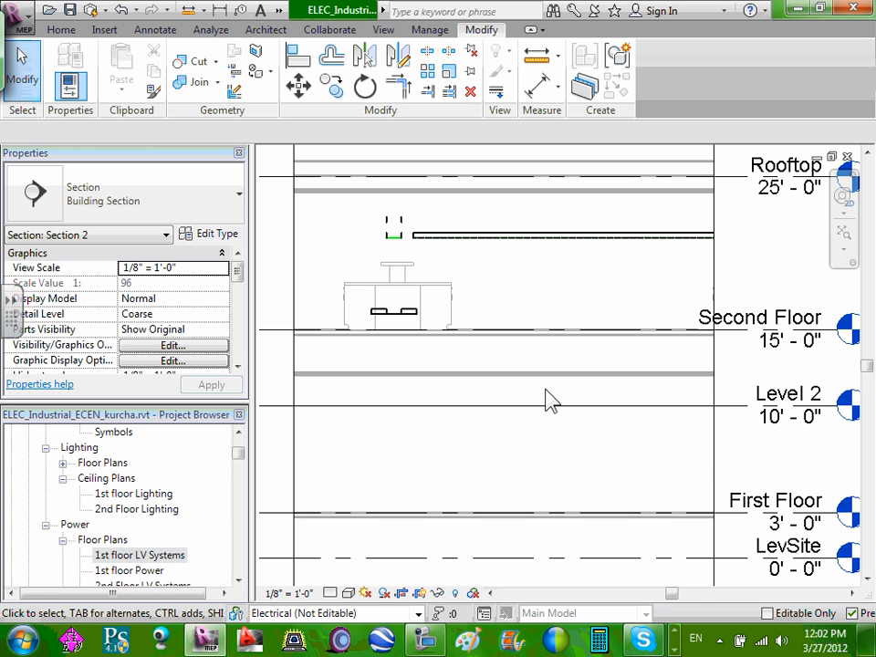
pyautogui.scroll(-2, 552, 401)
pyautogui.scroll(3, 447, 333)
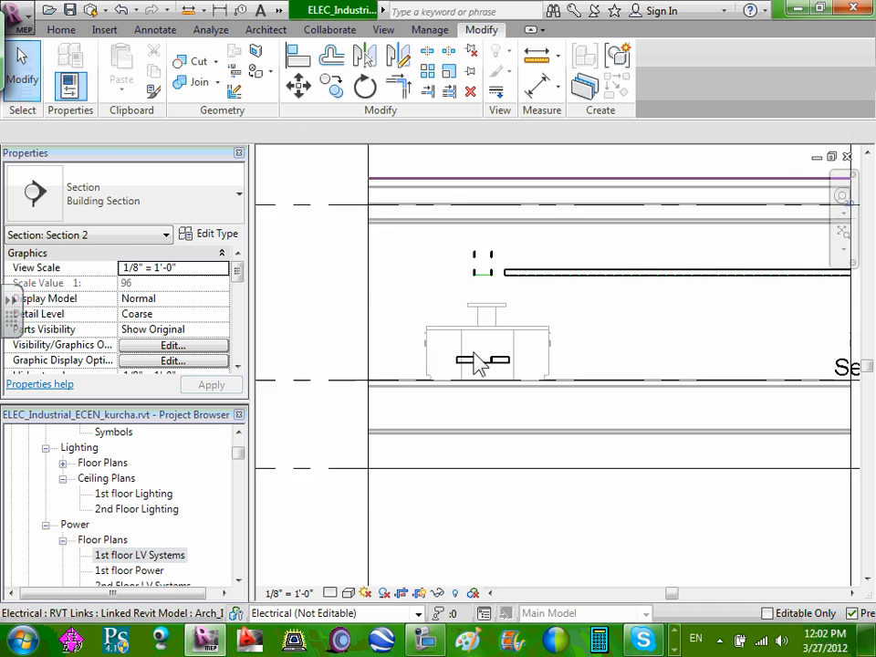
pyautogui.scroll(4, 513, 376)
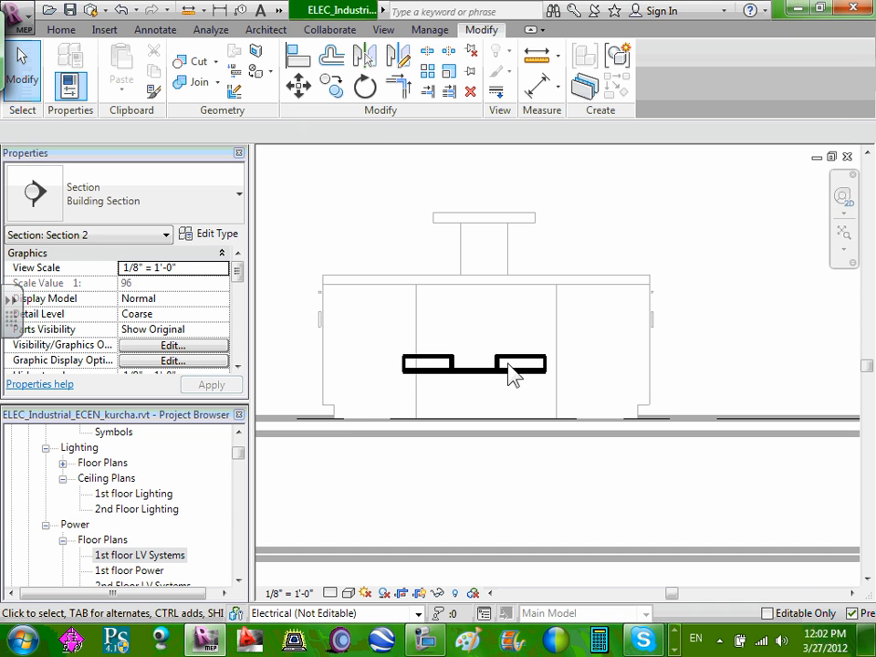
pyautogui.scroll(-2, 511, 374)
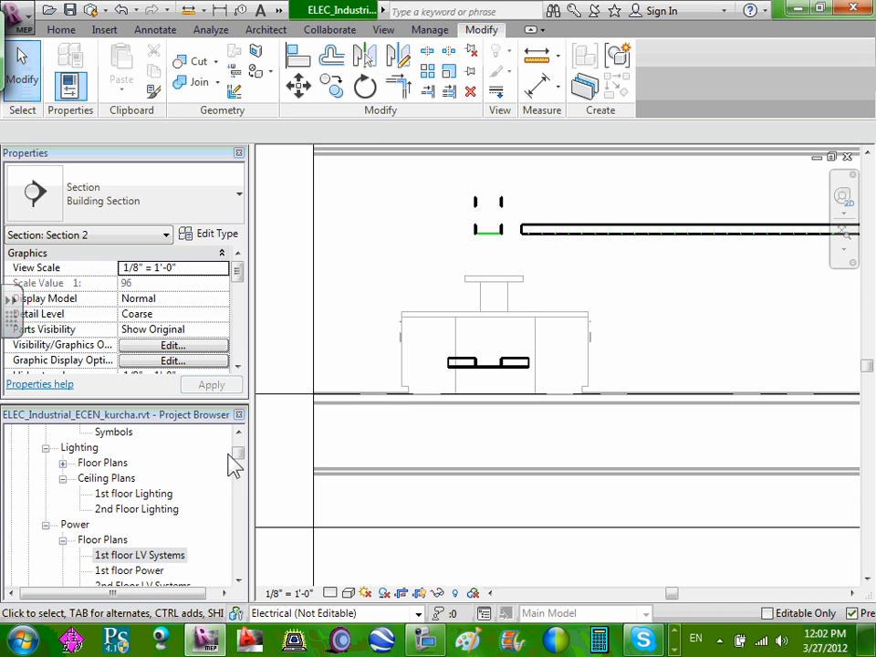
# - Return to the 2nd Floor LV Systems floor plan
pyautogui.moveTo(236, 452); pyautogui.dragTo(237, 467)
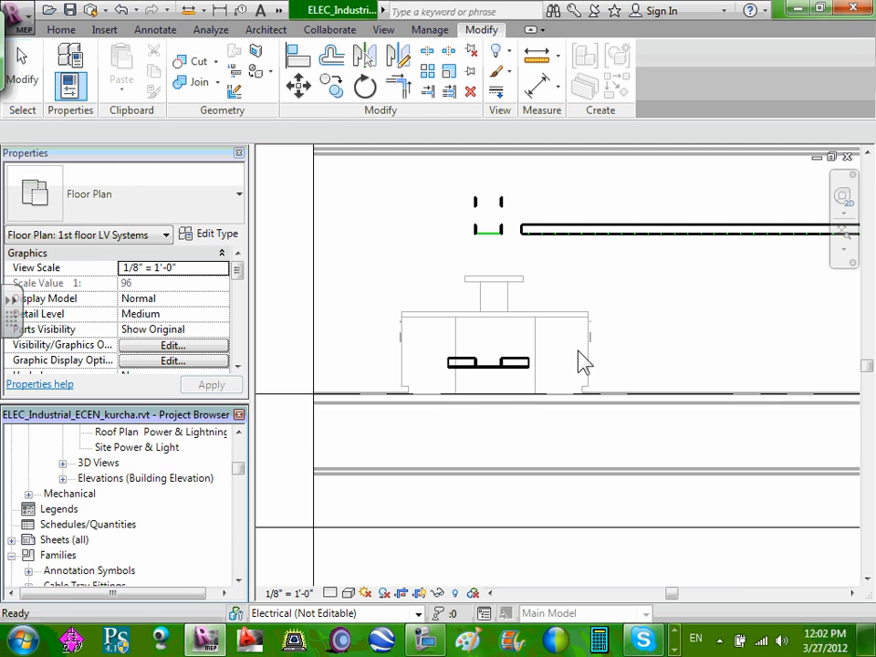
pyautogui.scroll(-4, 681, 345)
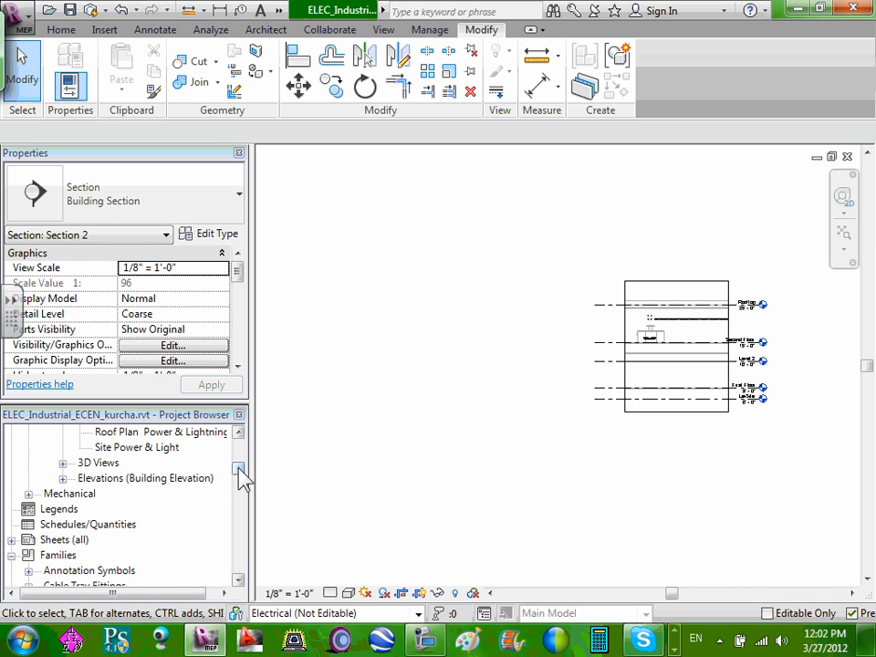
pyautogui.moveTo(241, 475); pyautogui.dragTo(241, 462)
pyautogui.doubleClick(135, 542)
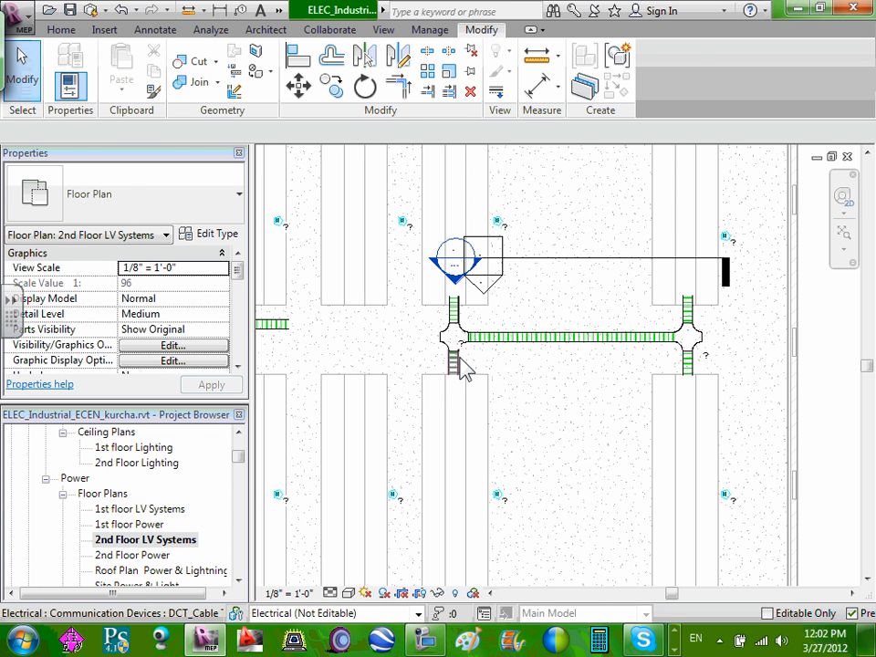
# - Inspect the west cross fitting, its short branches and the separate tray piece to its west in the shelving aisle
pyautogui.click(456, 365)
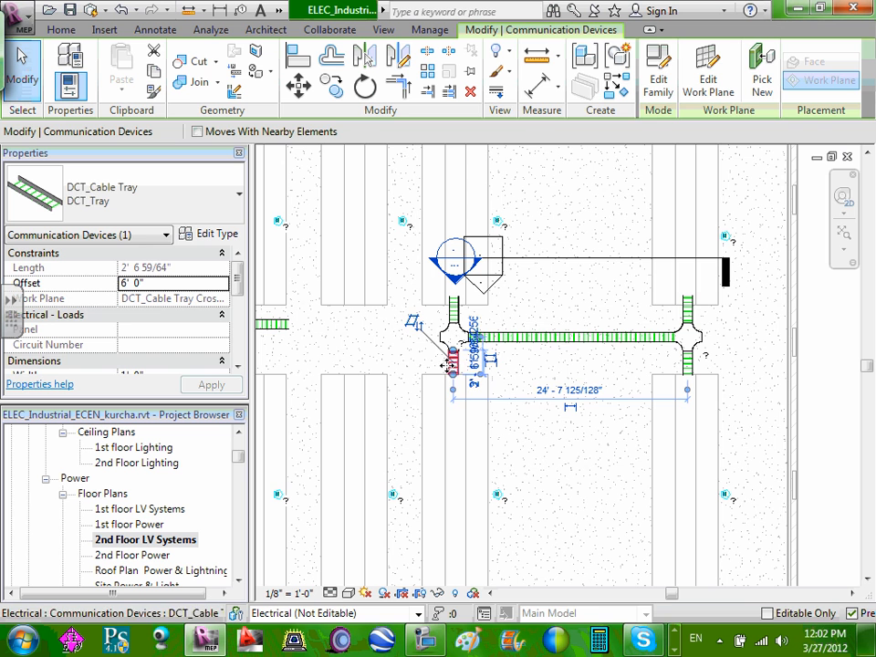
pyautogui.click(436, 342)
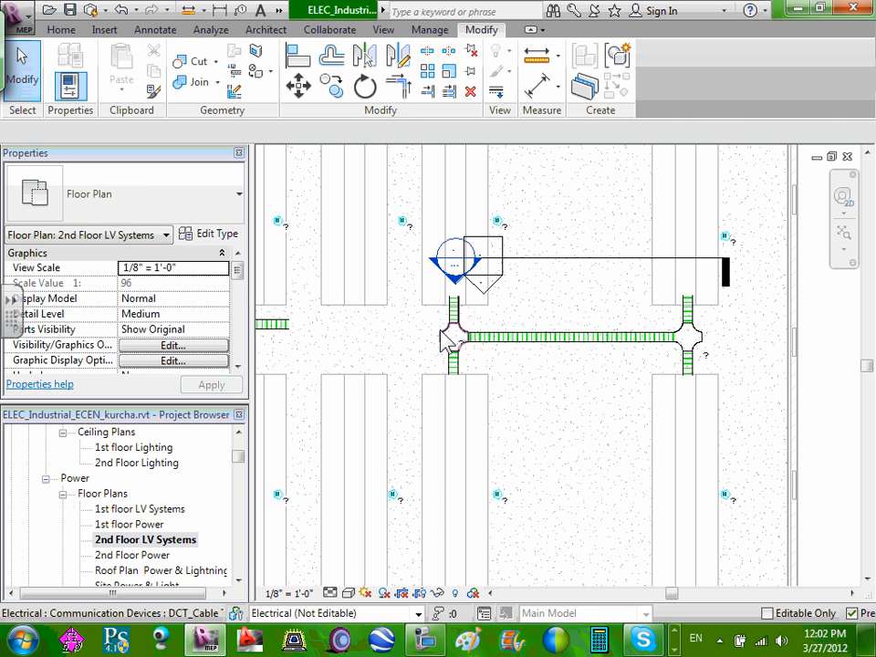
pyautogui.click(452, 338)
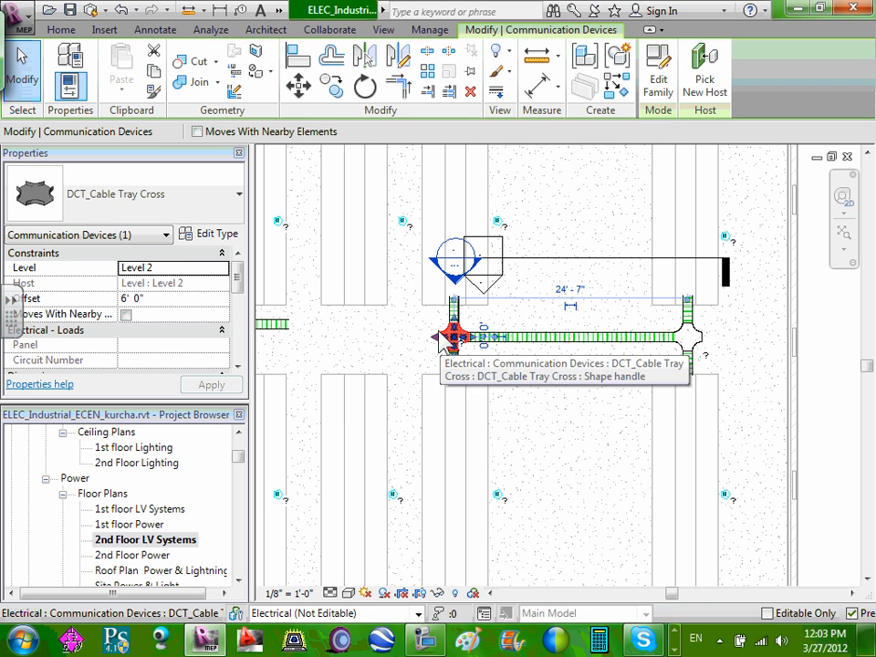
pyautogui.click(375, 343)
pyautogui.click(450, 313)
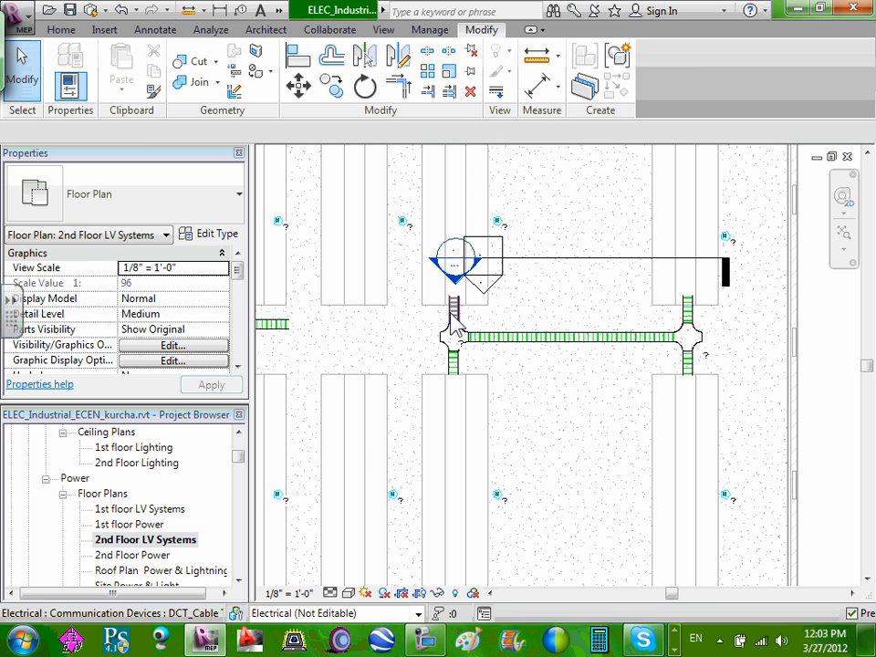
pyautogui.click(329, 352)
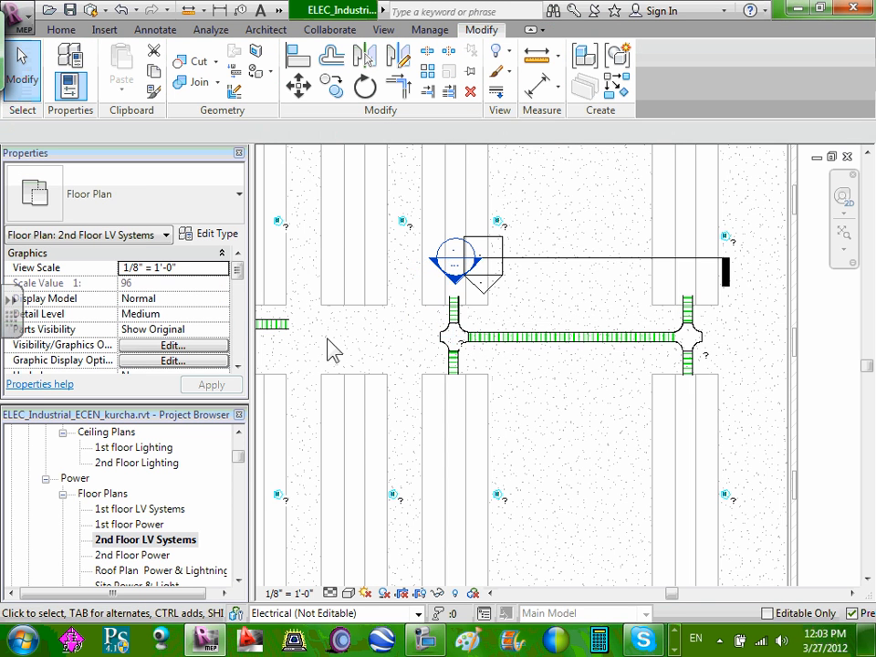
pyautogui.scroll(-3, 326, 347)
pyautogui.click(292, 332)
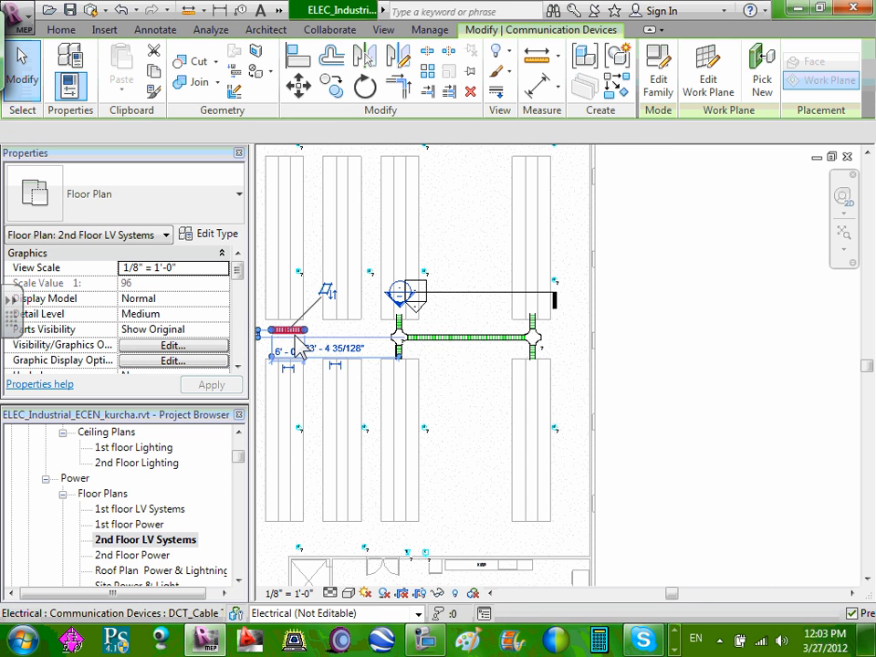
pyautogui.click(365, 352)
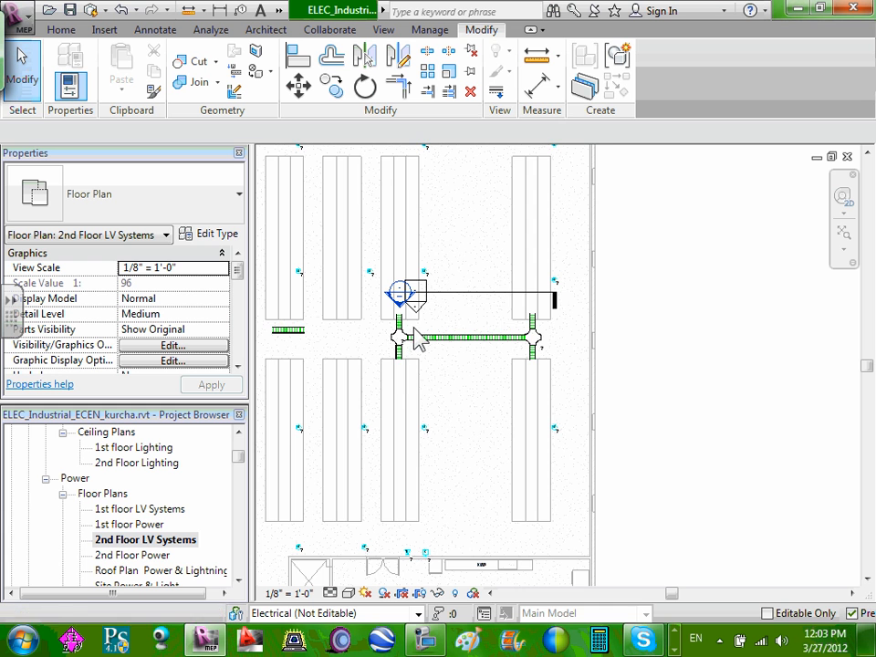
pyautogui.scroll(2, 420, 345)
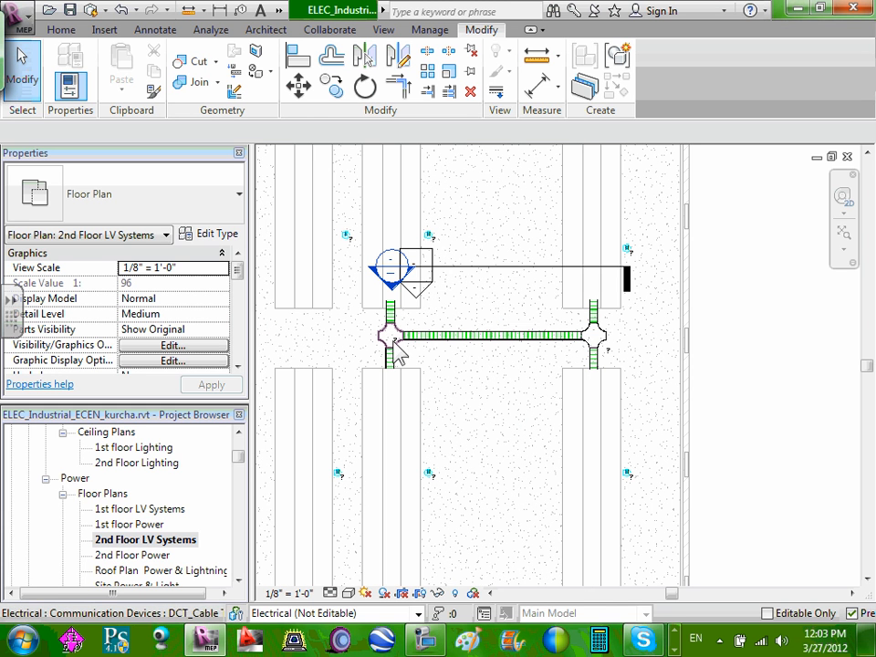
pyautogui.click(399, 282)
pyautogui.press('Escape')
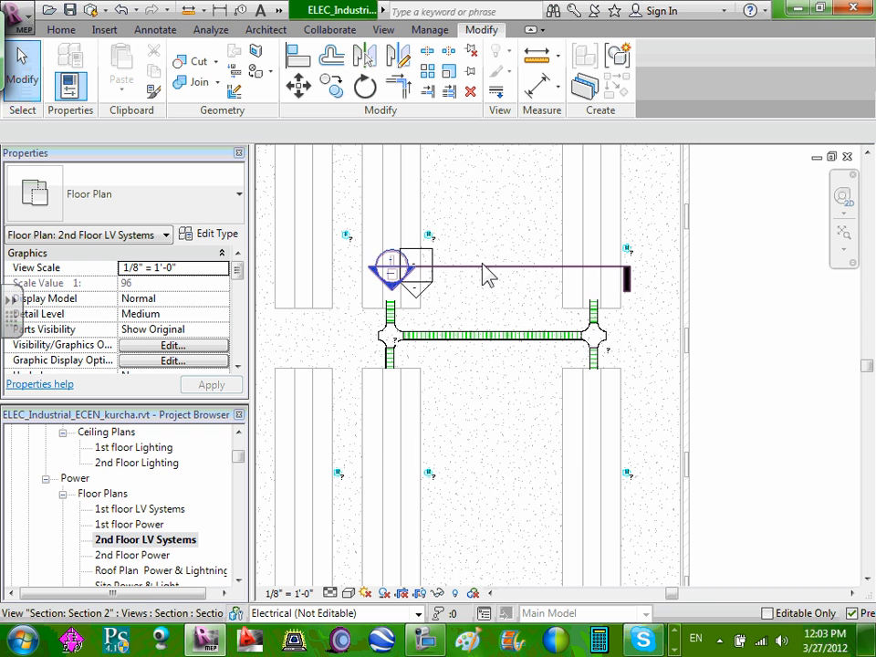
# - Examine the voice/data and communication devices and their tags on the wall beside the double doors south of the shelving
pyautogui.scroll(-4, 484, 329)
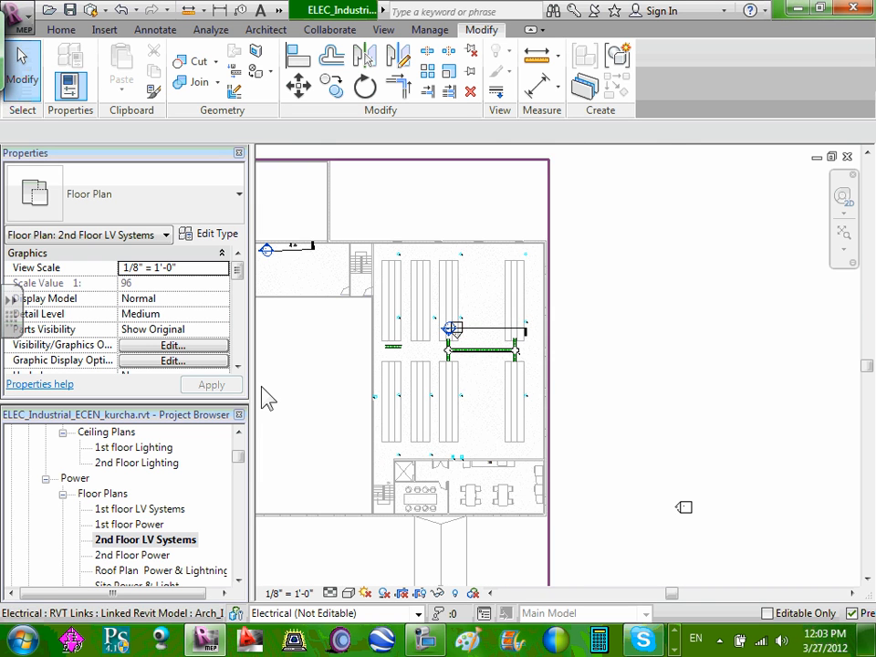
pyautogui.moveTo(327, 394); pyautogui.dragTo(447, 401, button='middle')
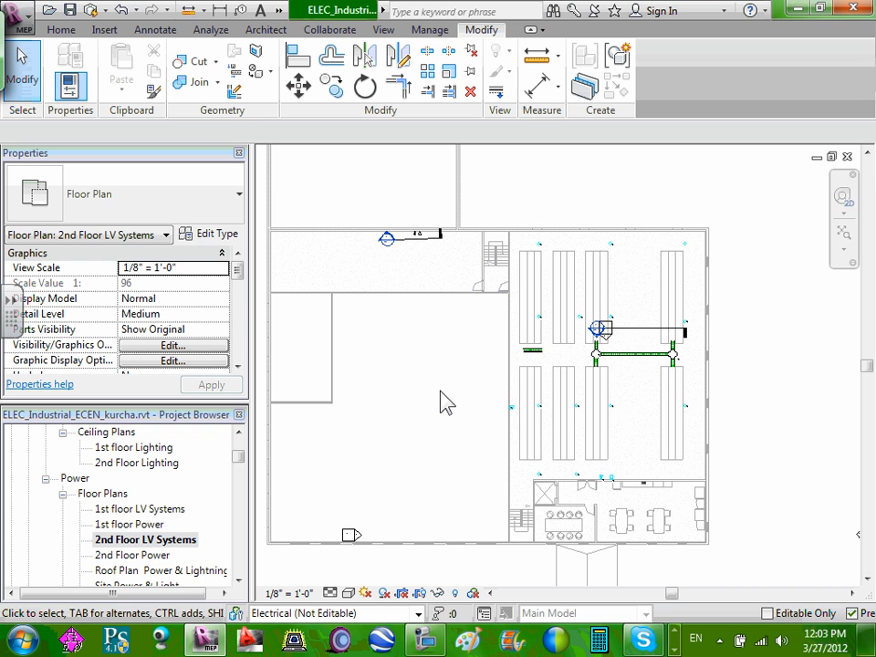
pyautogui.scroll(5, 579, 496)
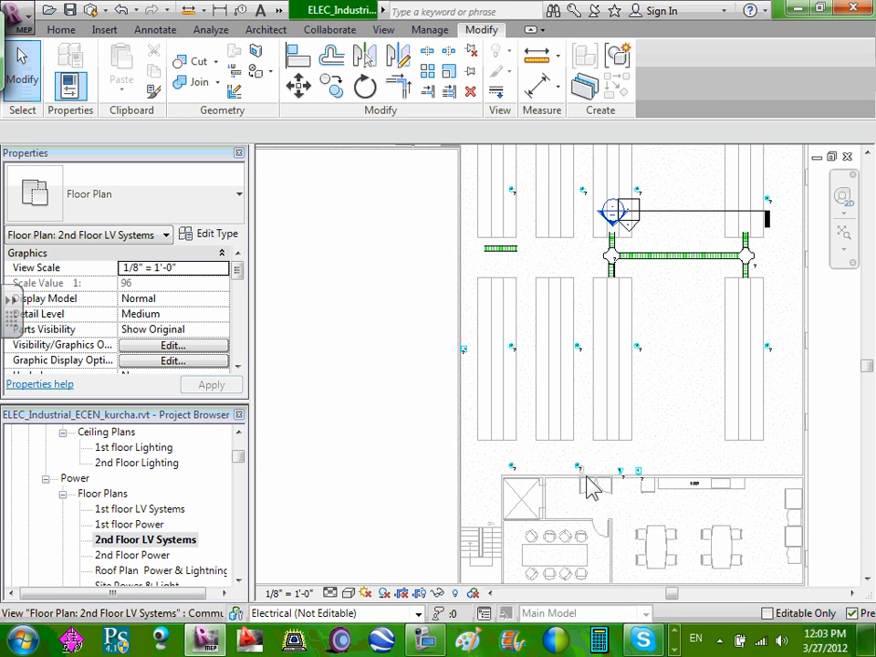
pyautogui.scroll(5, 625, 478)
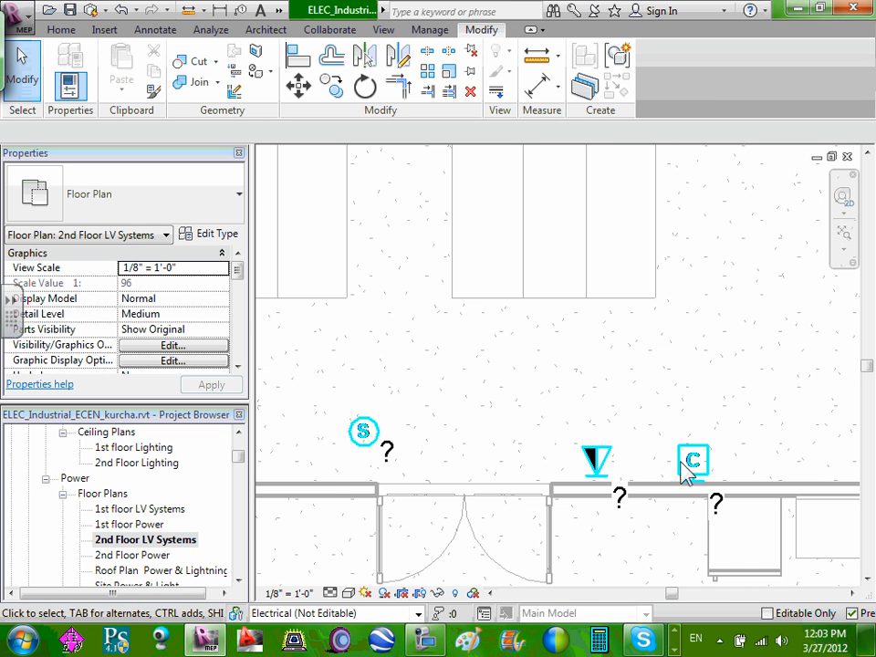
pyautogui.scroll(1, 694, 468)
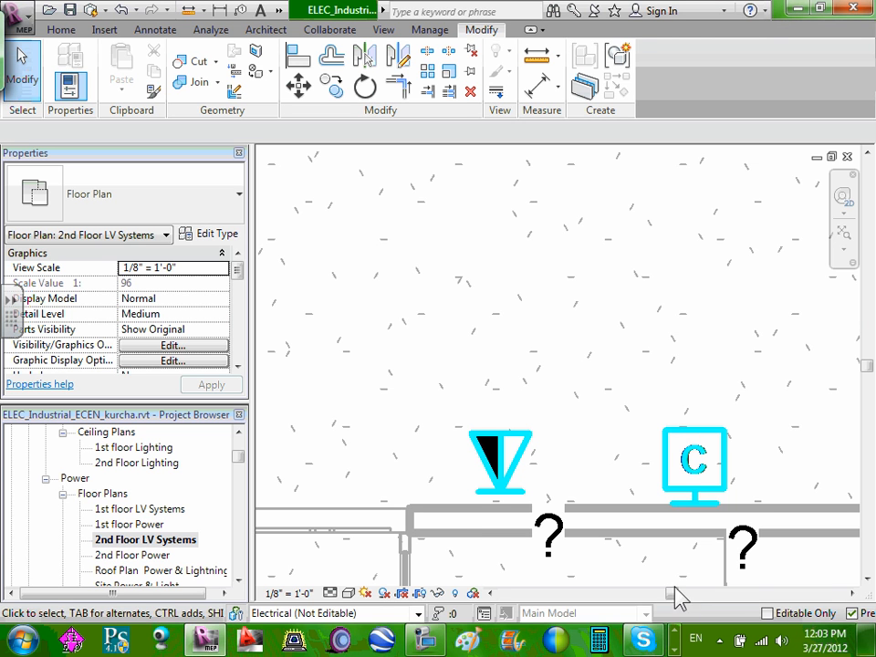
pyautogui.click(741, 546)
pyautogui.scroll(-3, 741, 545)
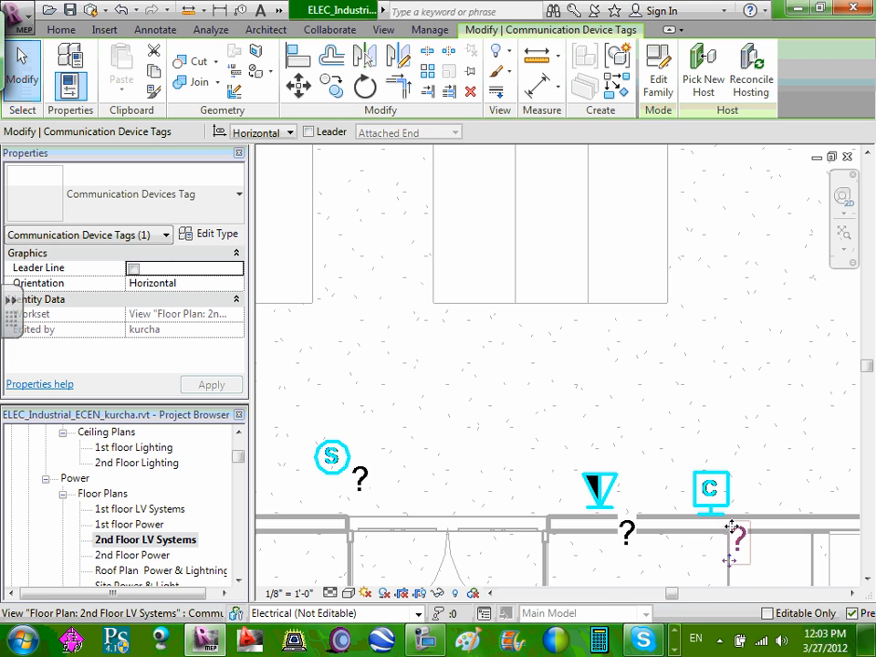
pyautogui.scroll(-2, 695, 407)
pyautogui.click(698, 416)
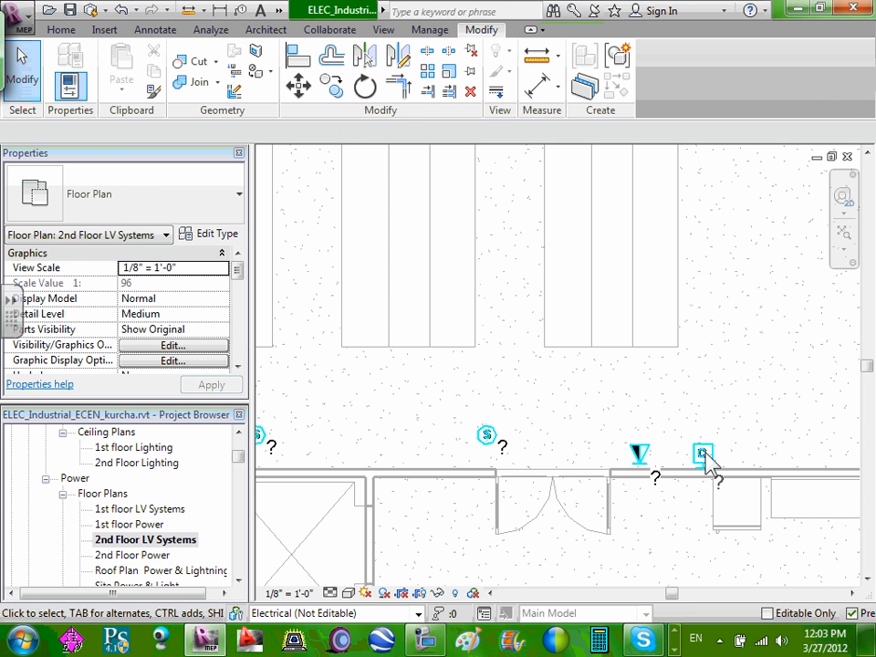
pyautogui.scroll(2, 707, 465)
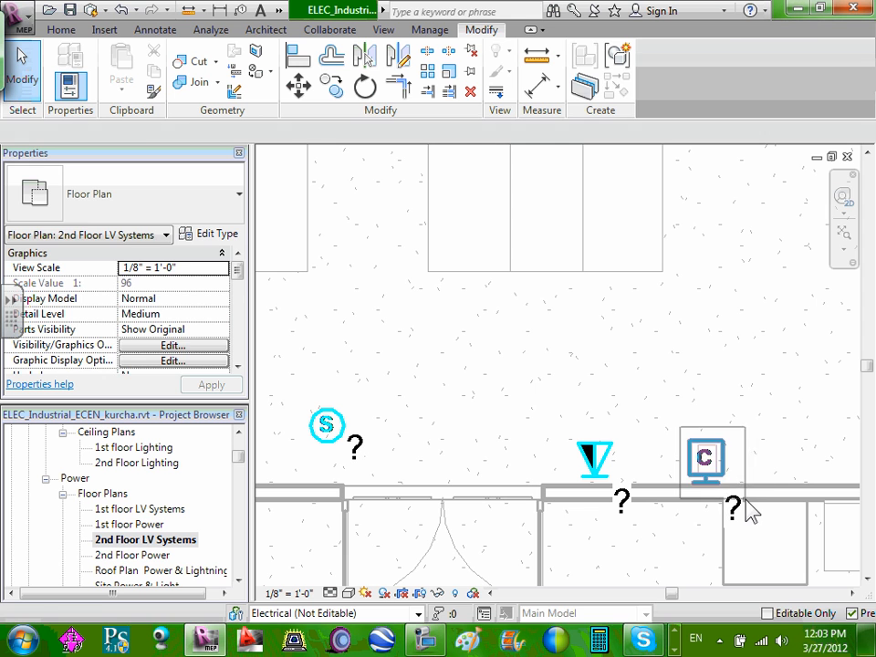
pyautogui.click(723, 486)
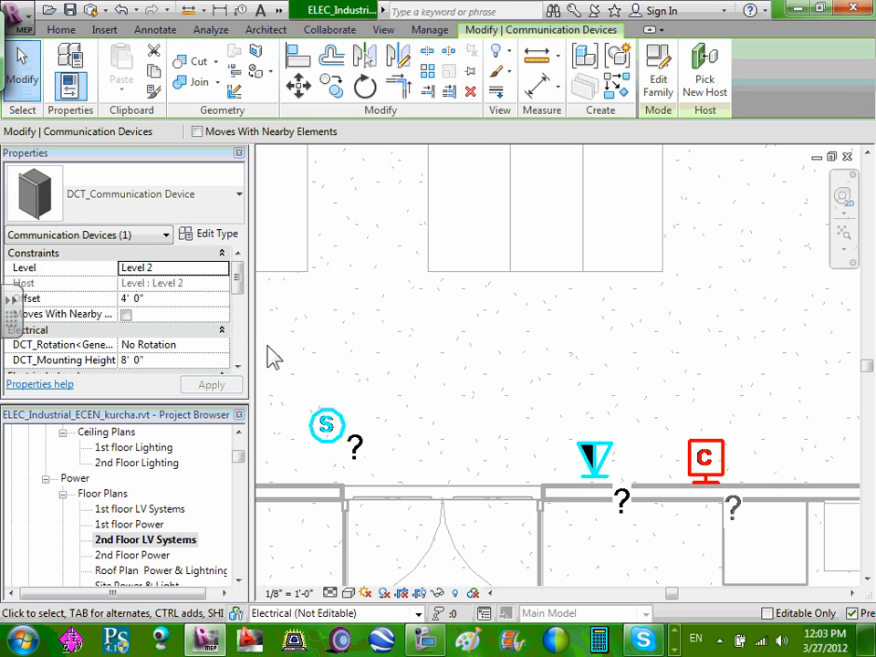
pyautogui.press('Escape')
# - Open the Communication Devices Tag family from the communication device's tag and add the Type Name parameter to its label after Circuit Number
pyautogui.click(735, 526)
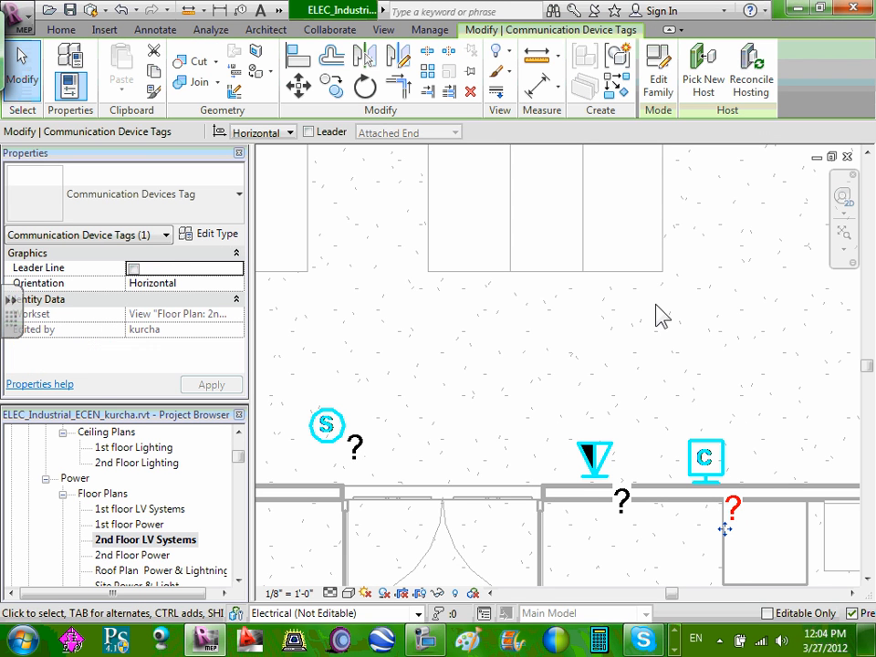
pyautogui.click(658, 78)
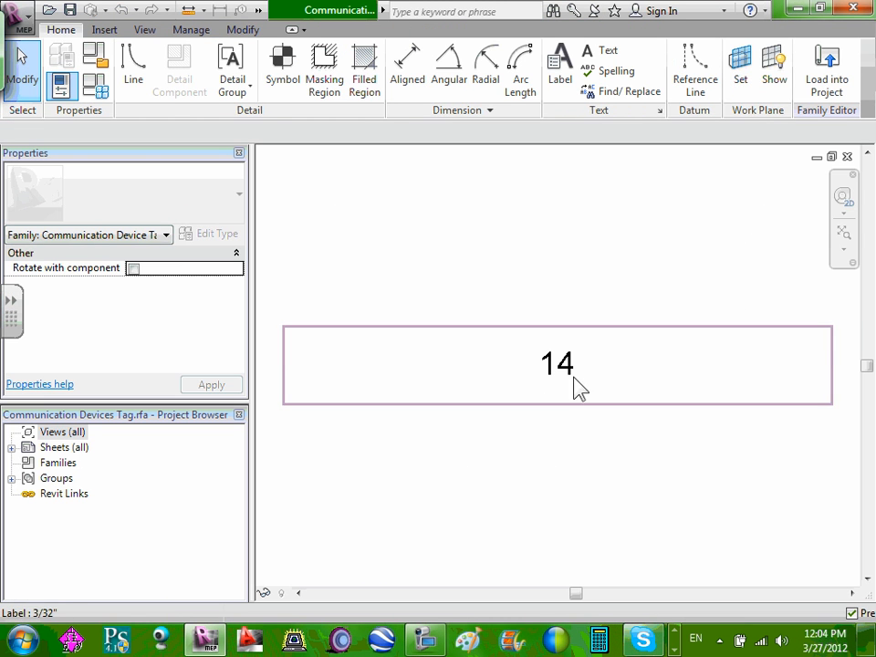
pyautogui.click(573, 384)
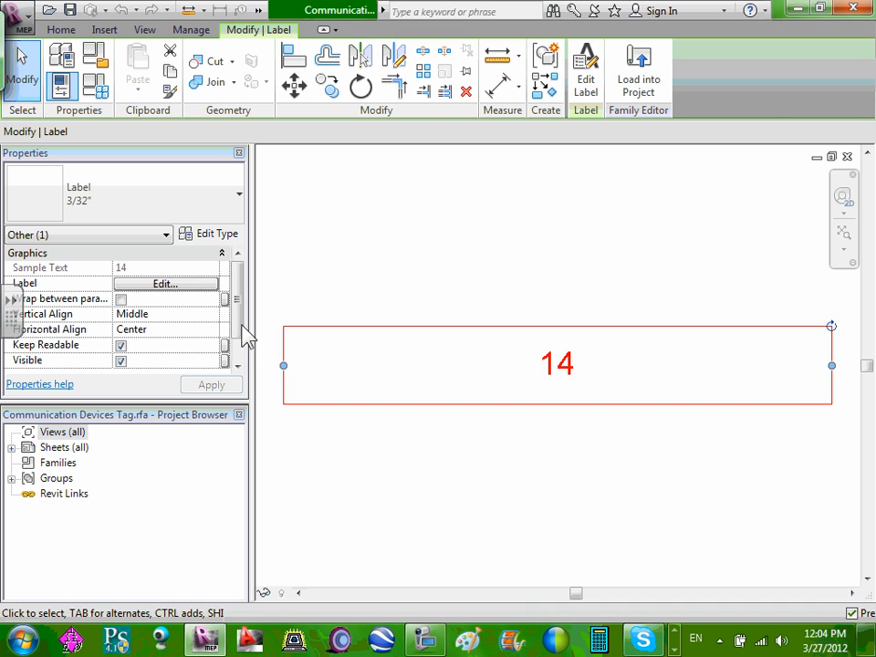
pyautogui.click(196, 285)
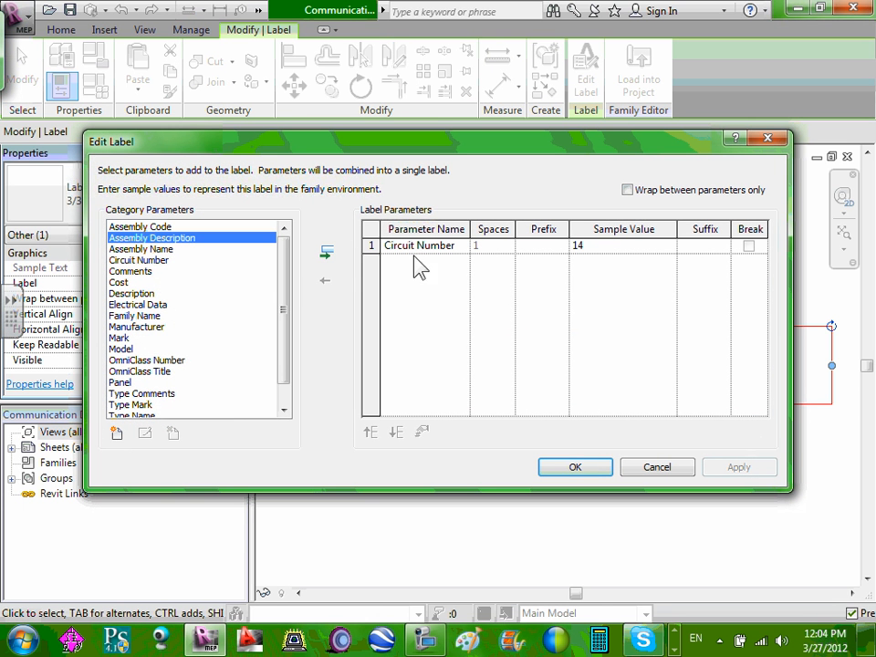
pyautogui.moveTo(281, 279); pyautogui.dragTo(280, 294)
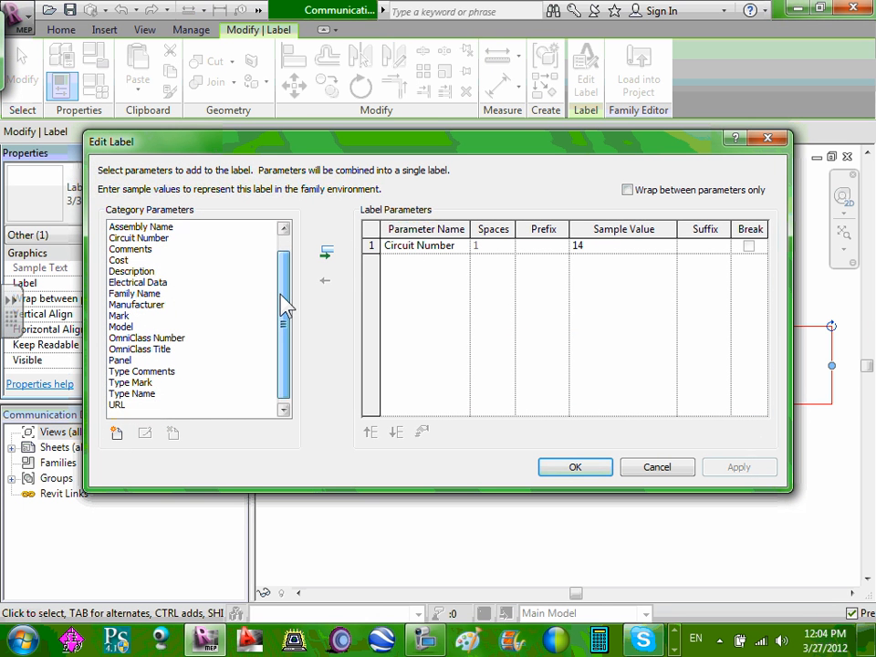
pyautogui.click(141, 394)
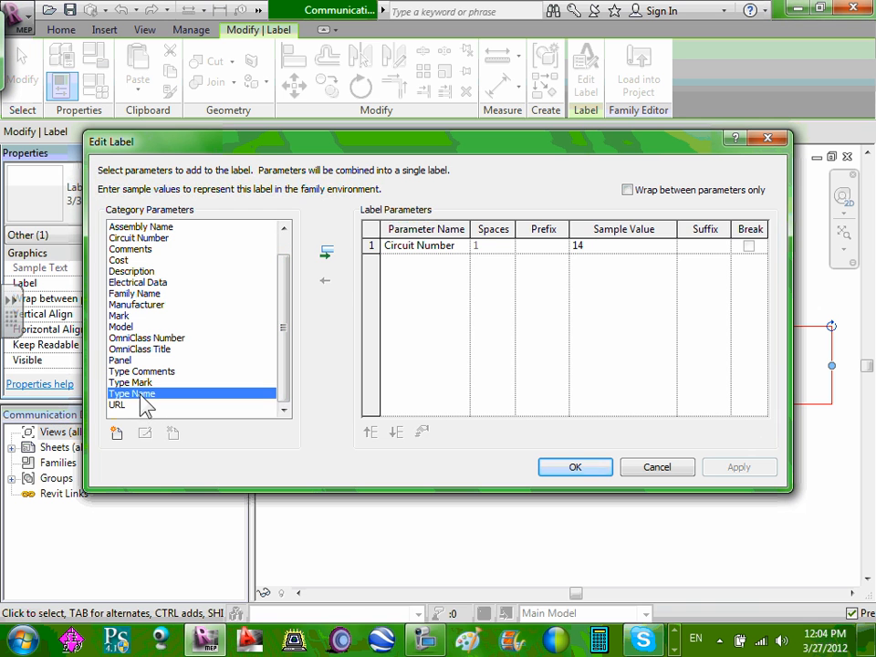
pyautogui.click(328, 254)
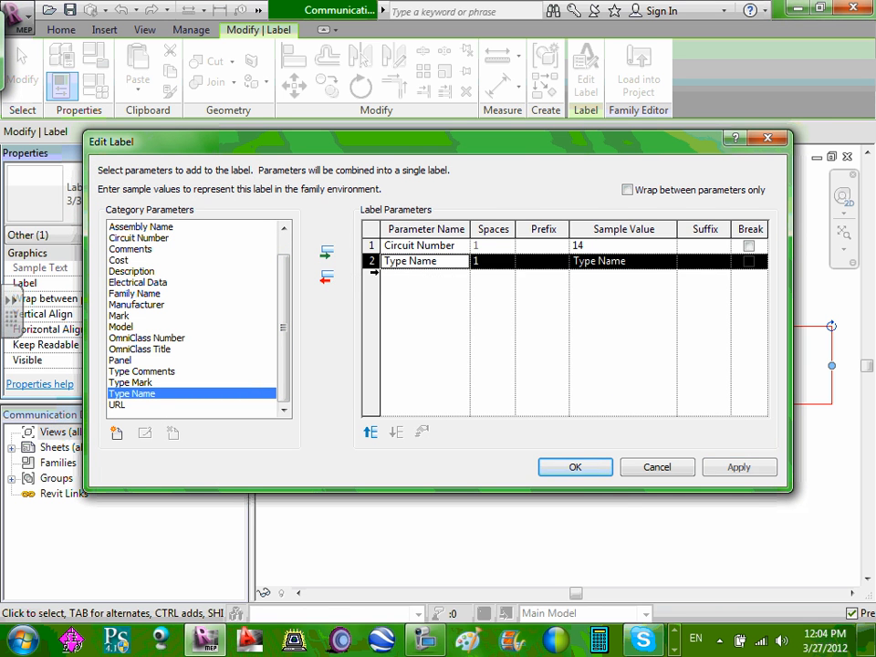
pyautogui.click(572, 472)
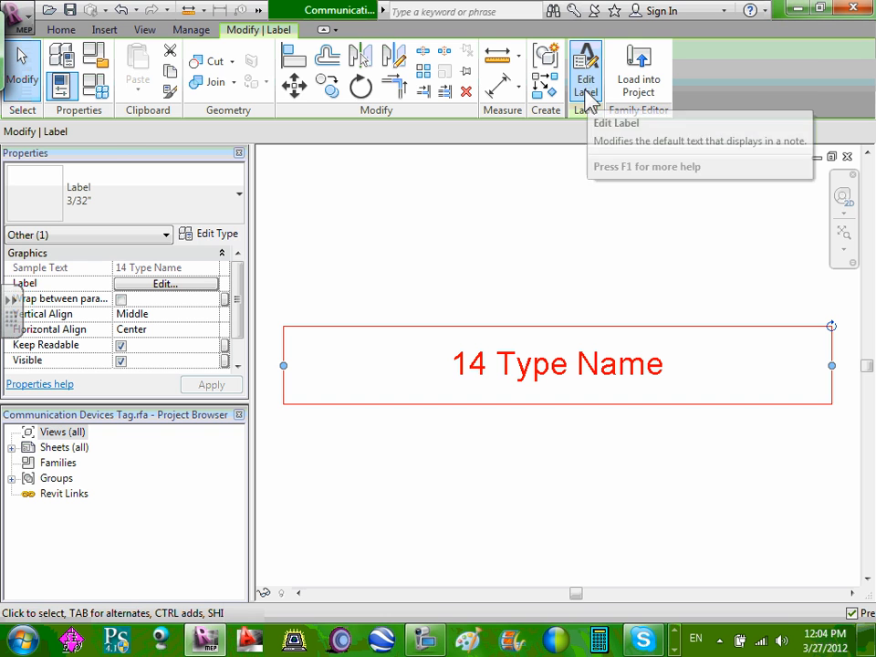
# - Load the edited tag family into the project, overwriting the existing version and making the family editable
pyautogui.click(639, 91)
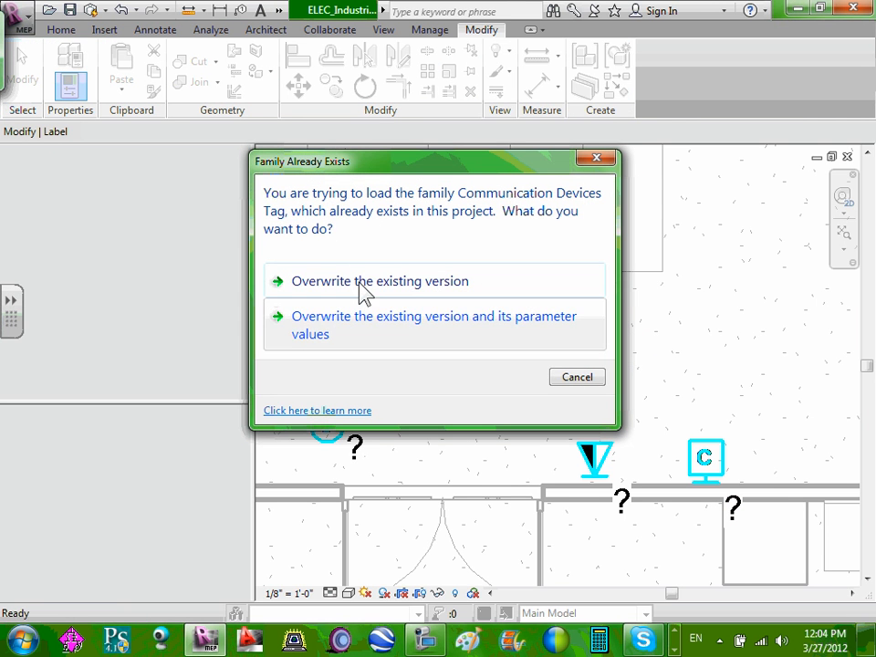
pyautogui.click(365, 284)
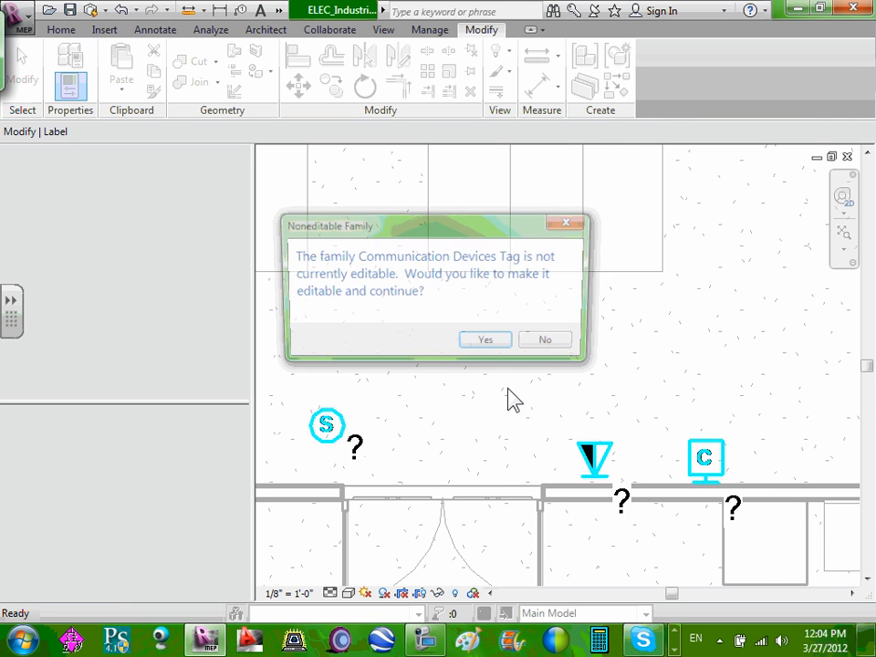
pyautogui.click(486, 340)
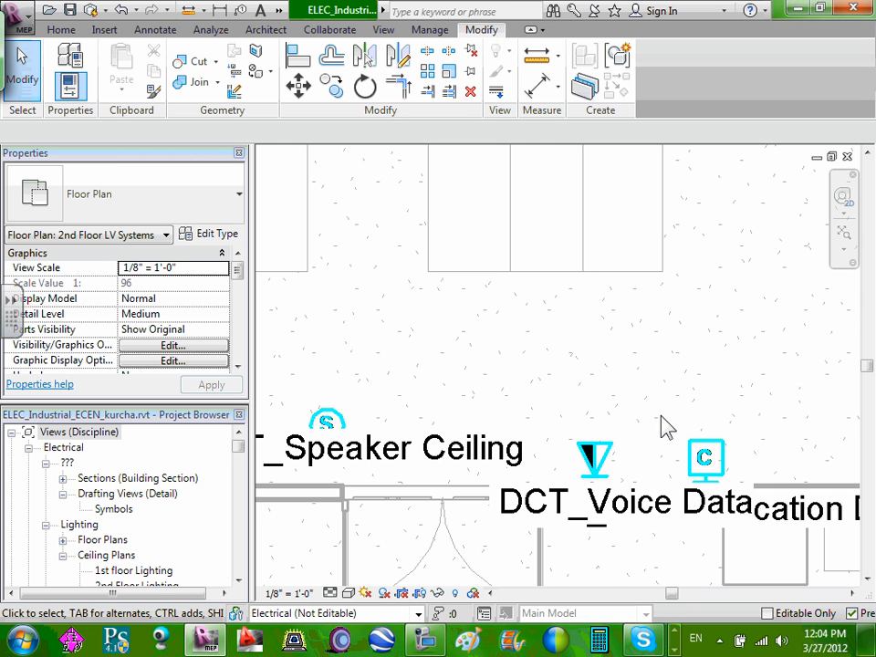
# - Open the Communication Devices Tag family for editing from the tag of the ceiling speaker just east of the third shelving block
pyautogui.scroll(-2, 664, 424)
pyautogui.scroll(-2, 484, 447)
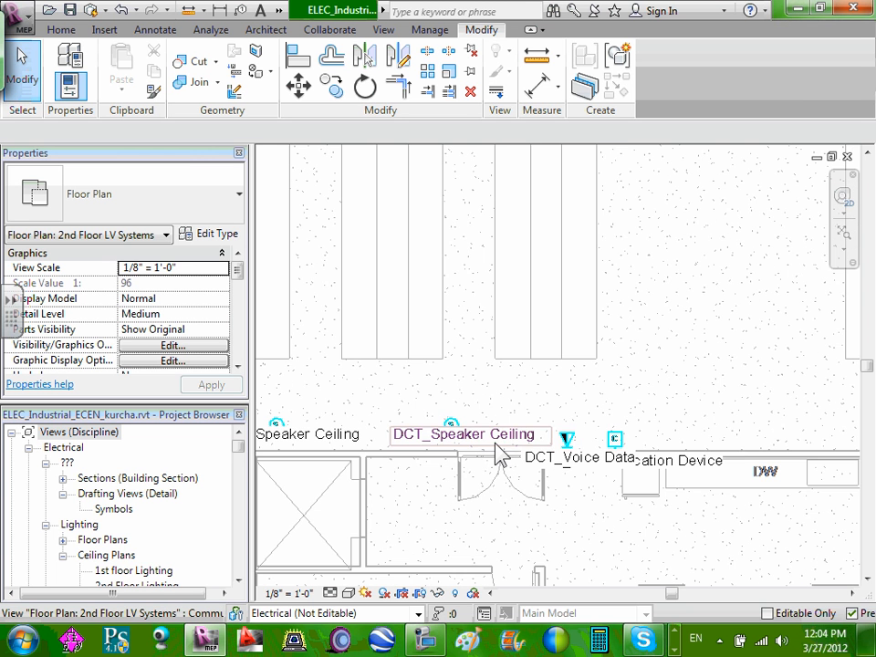
pyautogui.scroll(-1, 561, 449)
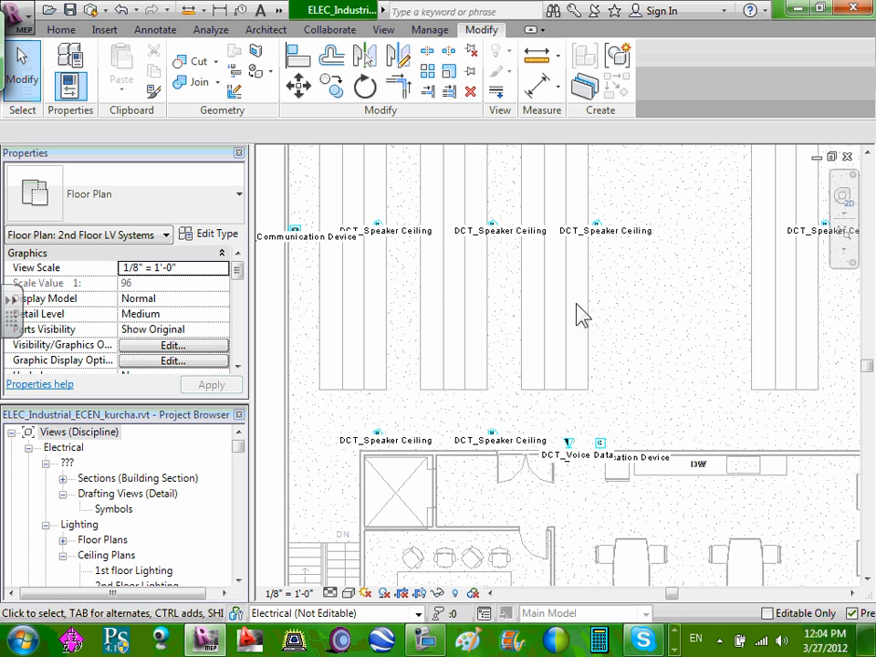
pyautogui.scroll(4, 573, 229)
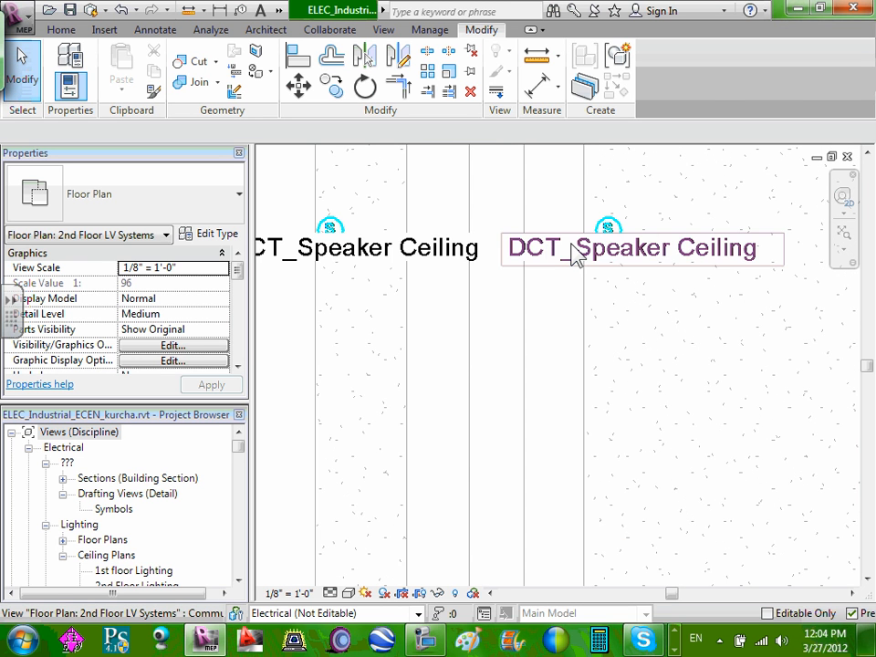
pyautogui.scroll(-2, 571, 250)
pyautogui.scroll(-1, 591, 544)
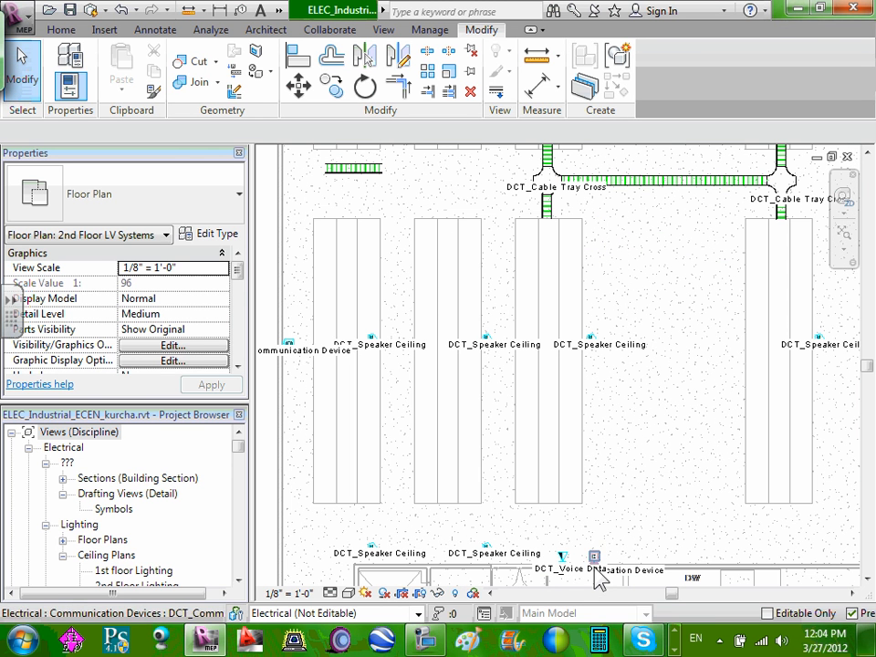
pyautogui.click(607, 355)
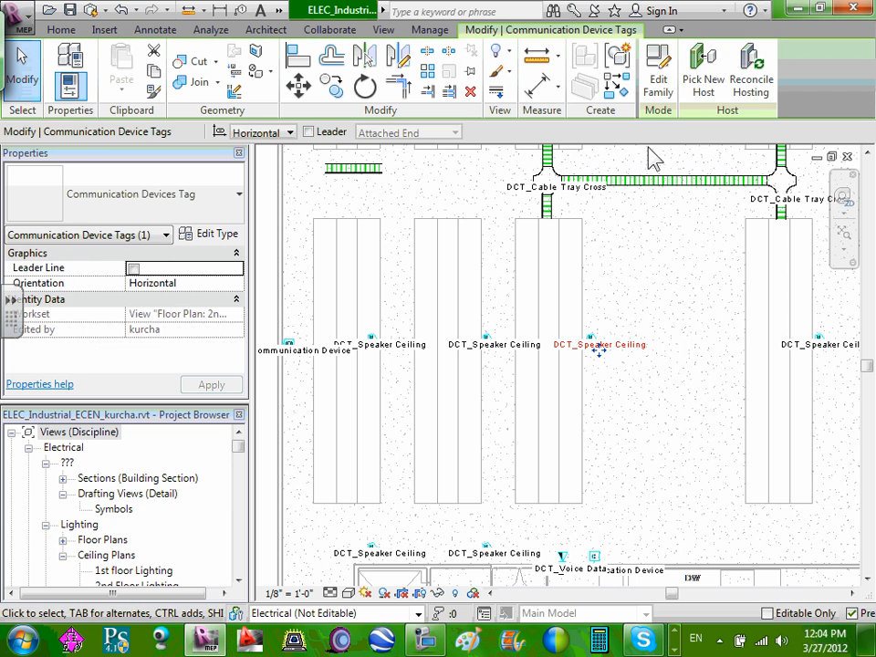
pyautogui.click(660, 90)
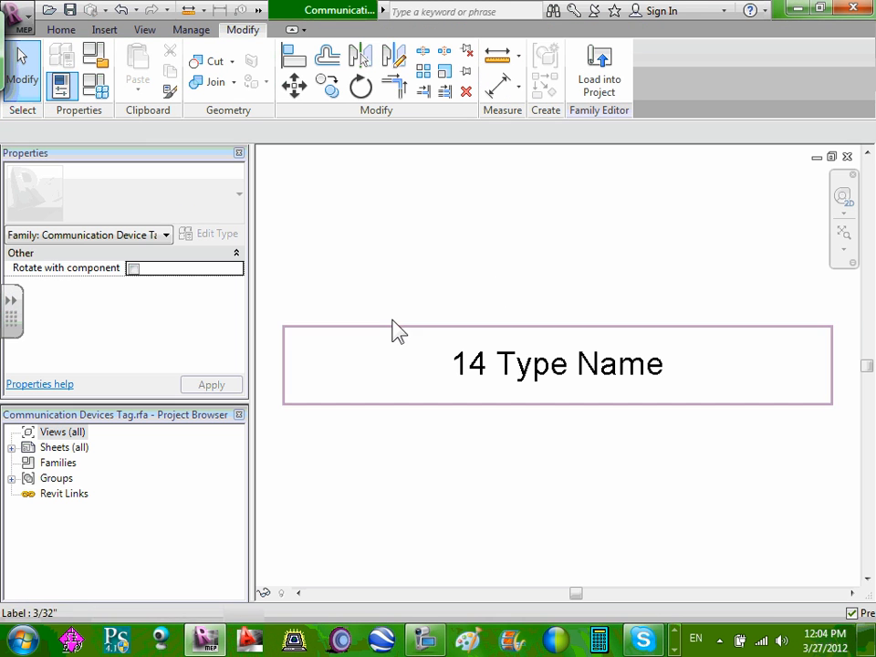
# - Replace the Type Name parameter in the tag's label with Type Mark, keeping it after Circuit Number
pyautogui.click(652, 371)
pyautogui.click(167, 286)
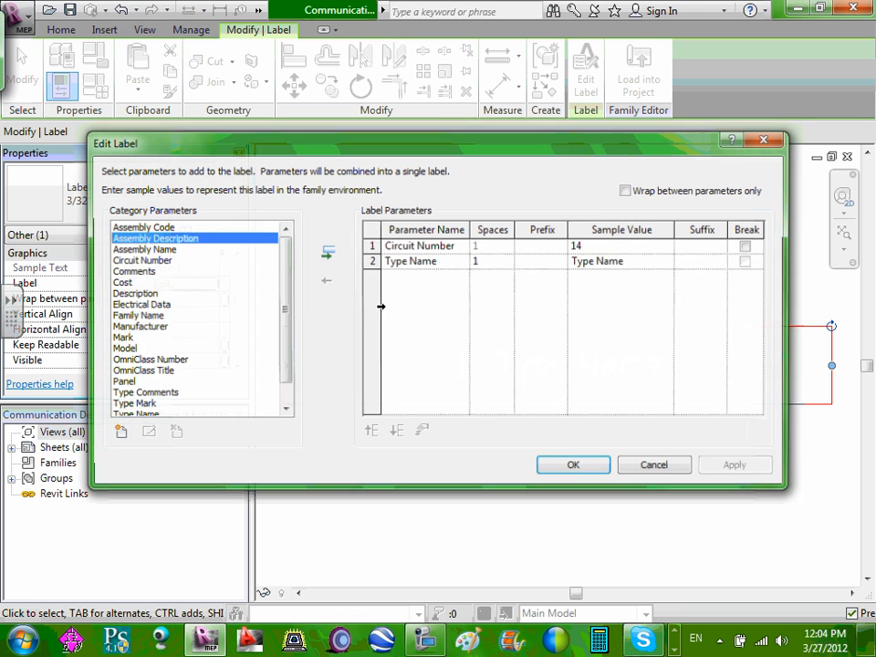
pyautogui.click(415, 264)
pyautogui.click(326, 276)
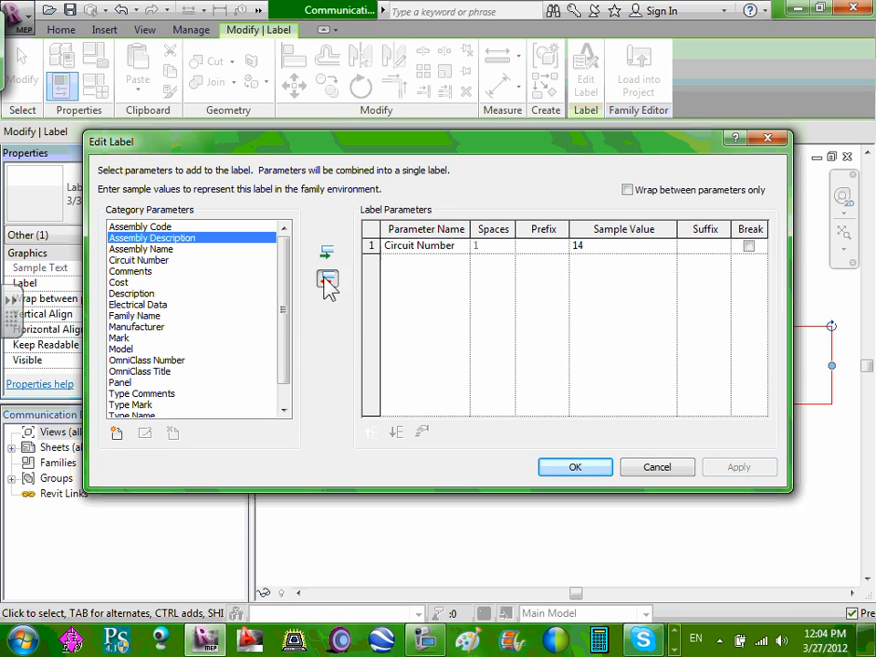
pyautogui.moveTo(285, 310); pyautogui.dragTo(284, 339)
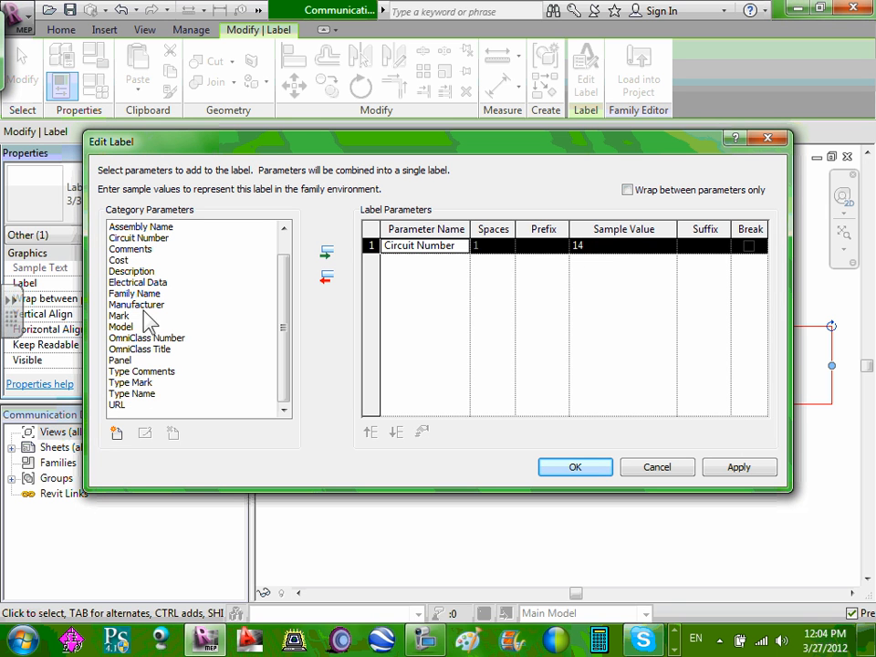
pyautogui.click(140, 383)
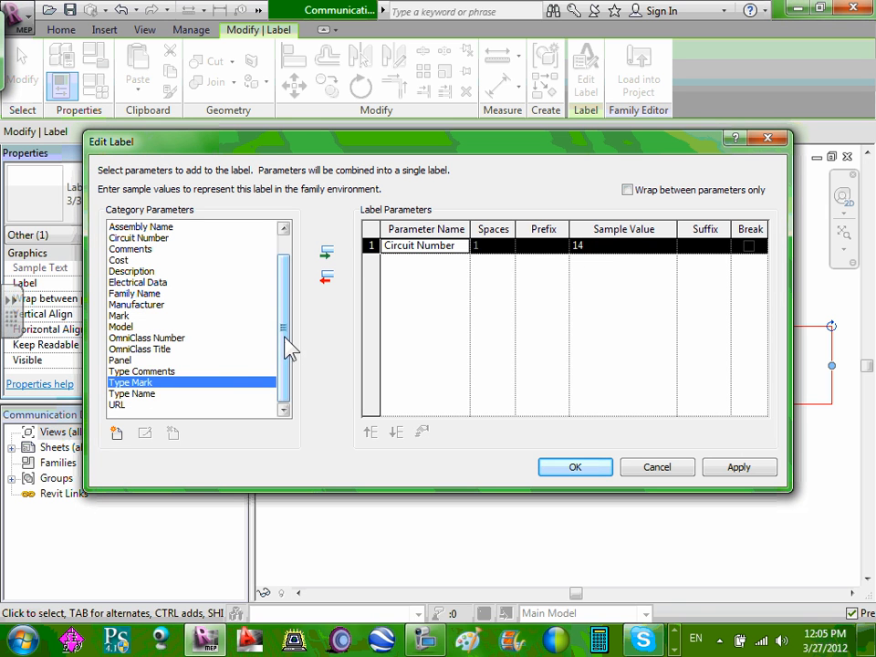
pyautogui.moveTo(287, 345); pyautogui.dragTo(291, 321)
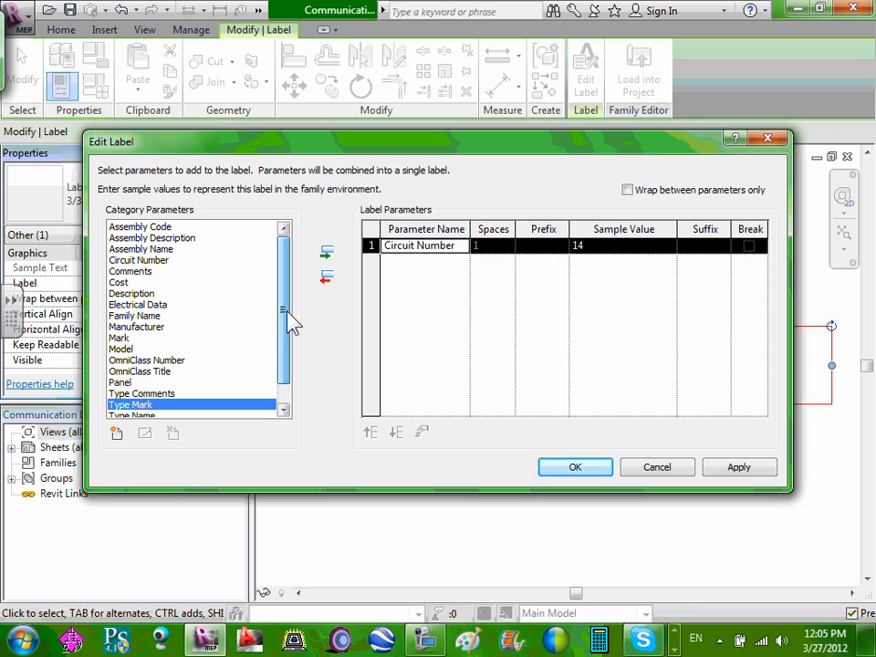
pyautogui.click(325, 253)
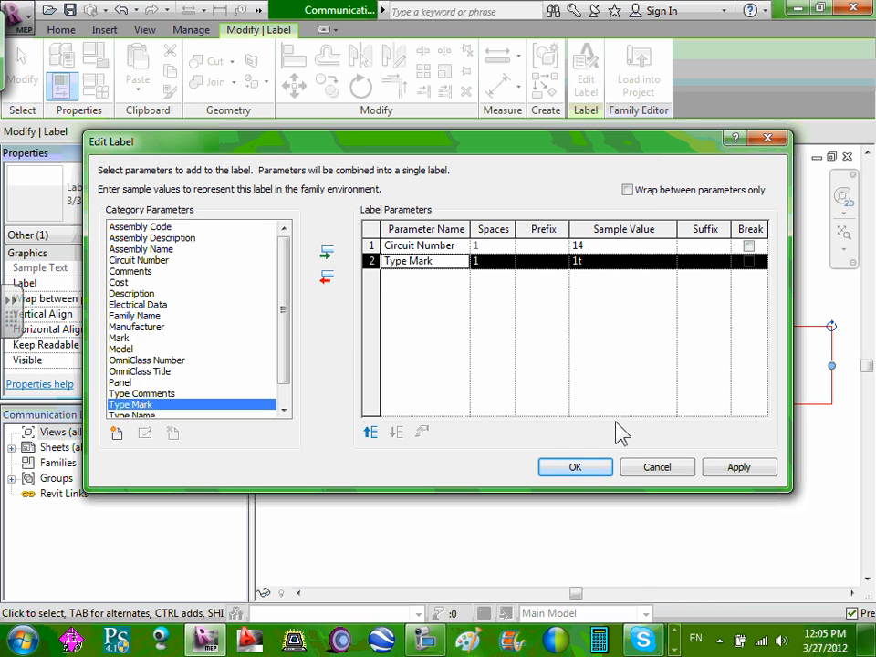
pyautogui.click(575, 467)
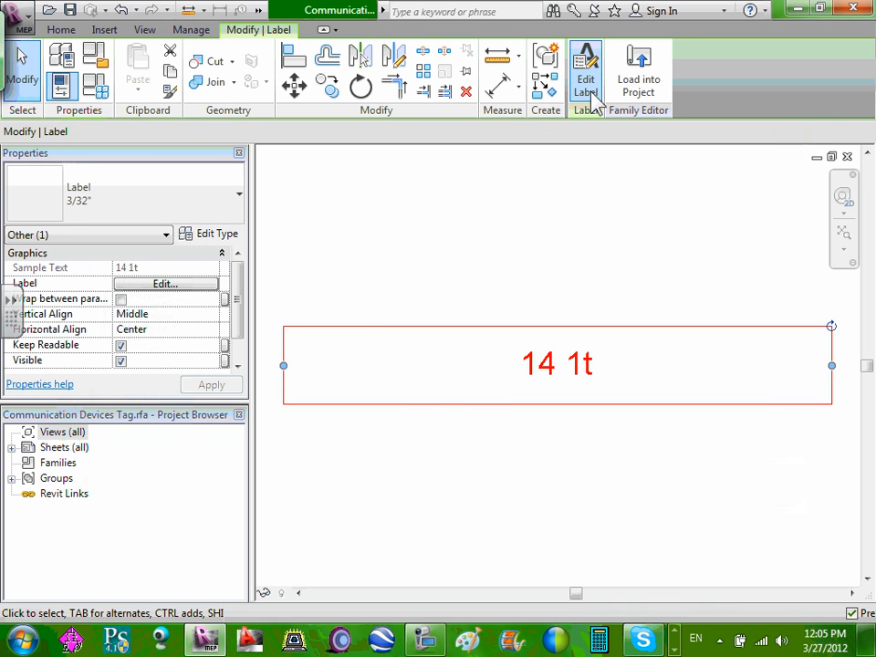
# - Load the revised tag family into the project, overwriting the existing version
pyautogui.click(637, 84)
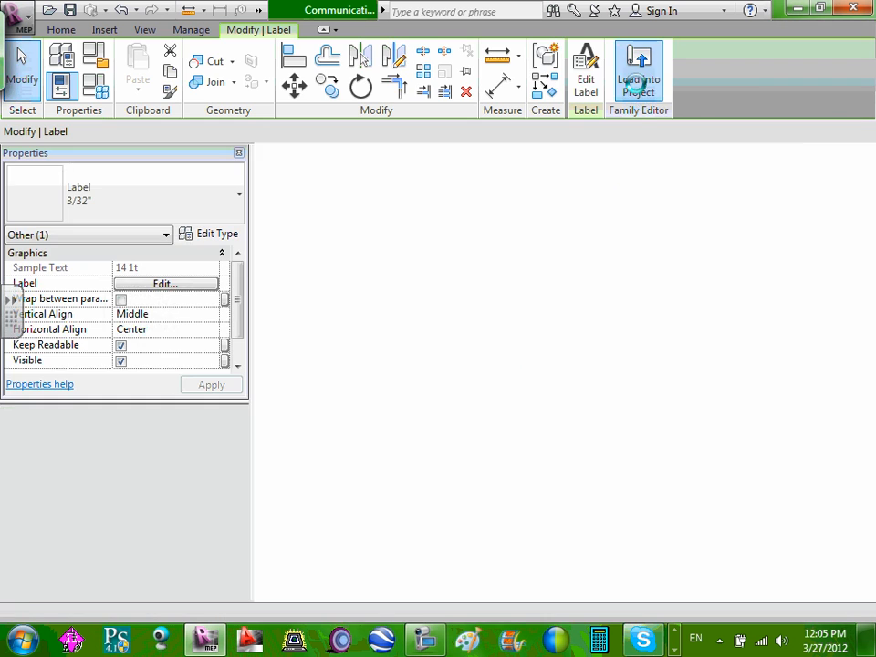
pyautogui.click(429, 290)
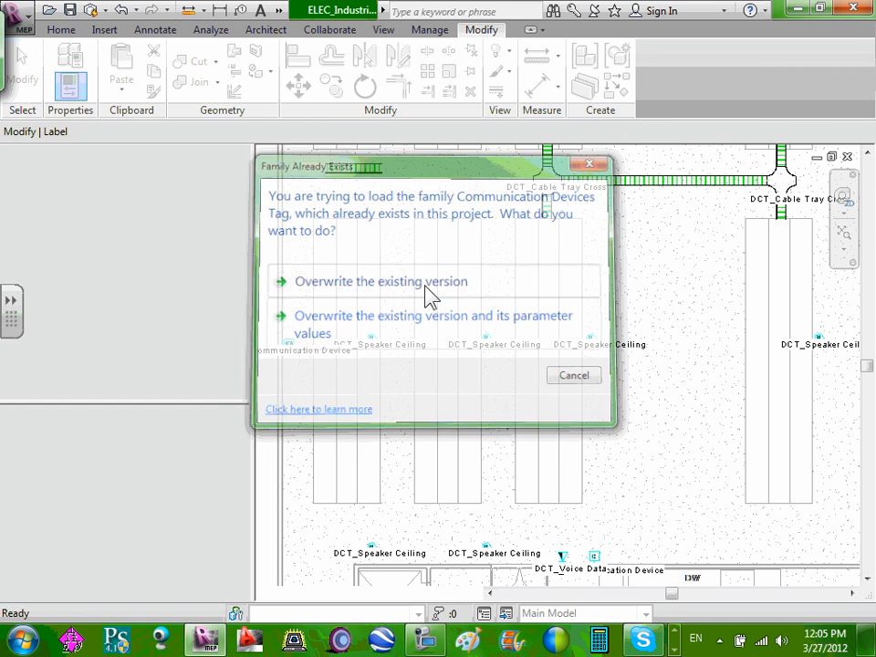
pyautogui.scroll(-1, 590, 390)
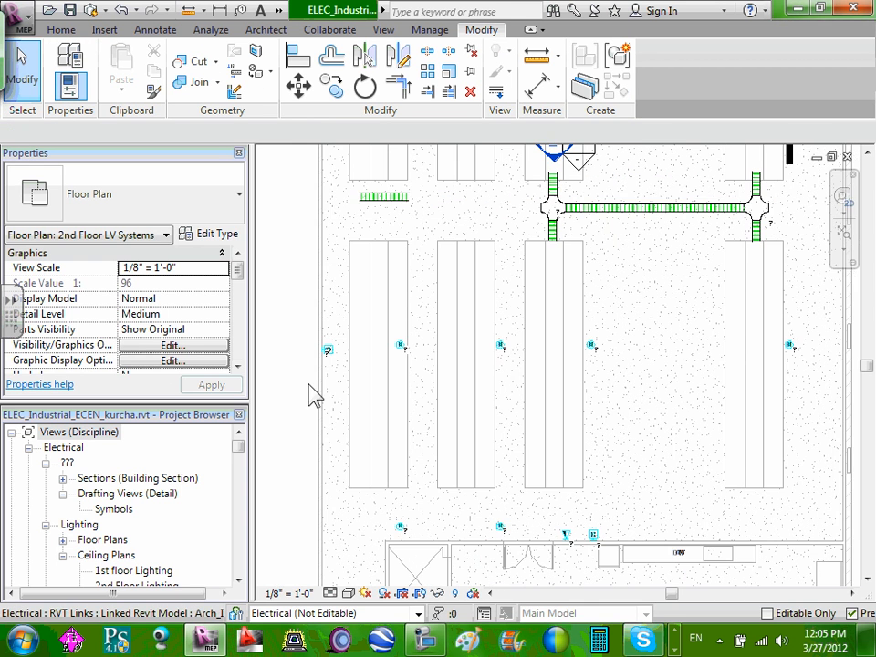
# - Set the Mark of the communication device on the wall east of the double doors to 12"
pyautogui.scroll(-2, 518, 419)
pyautogui.scroll(4, 568, 515)
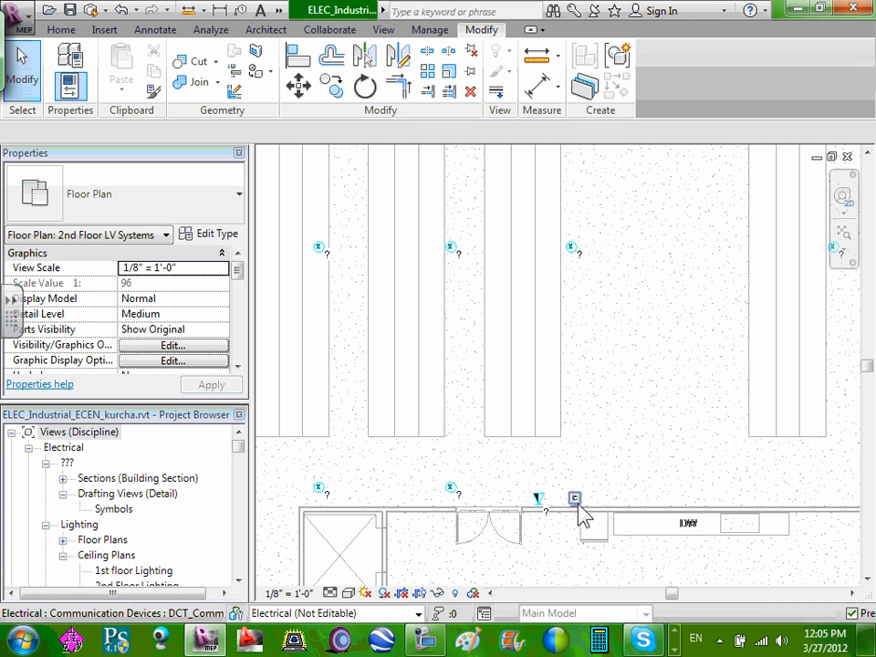
pyautogui.click(580, 515)
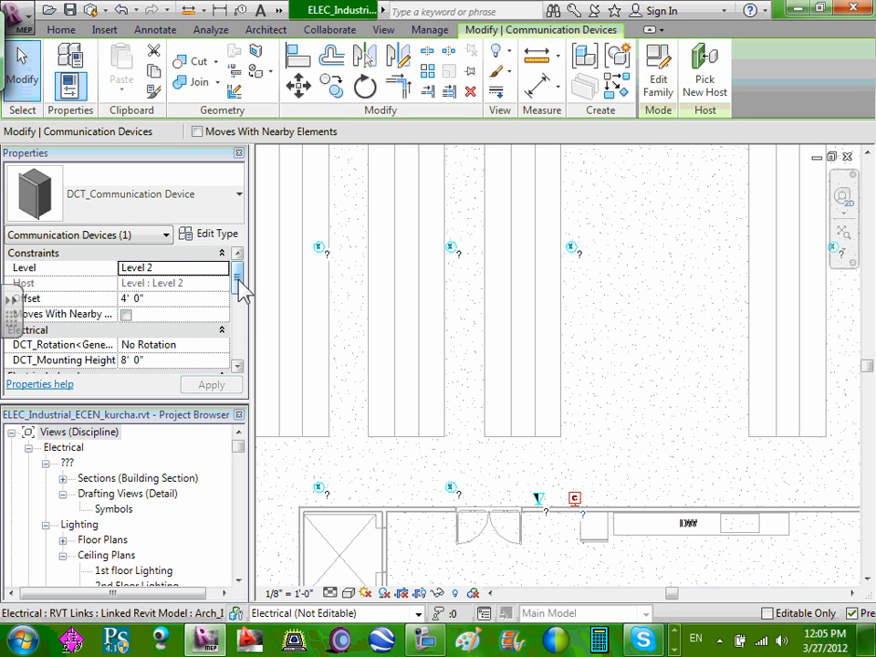
pyautogui.moveTo(242, 287); pyautogui.dragTo(237, 333)
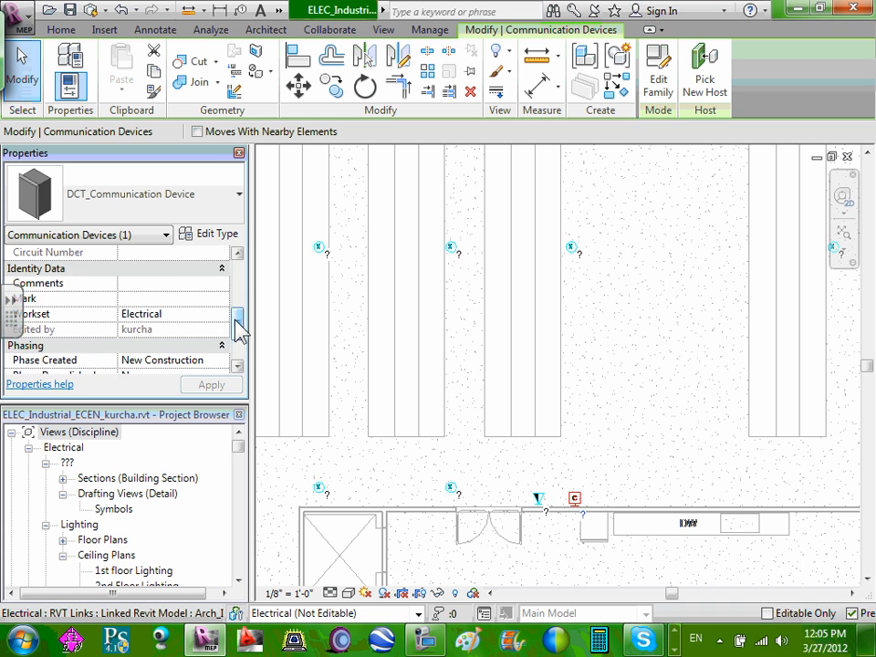
pyautogui.moveTo(239, 332)
pyautogui.mouseDown()
pyautogui.moveTo(236, 348)
pyautogui.moveTo(238, 290)
pyautogui.moveTo(242, 313)
pyautogui.mouseUp()
pyautogui.click(153, 358)
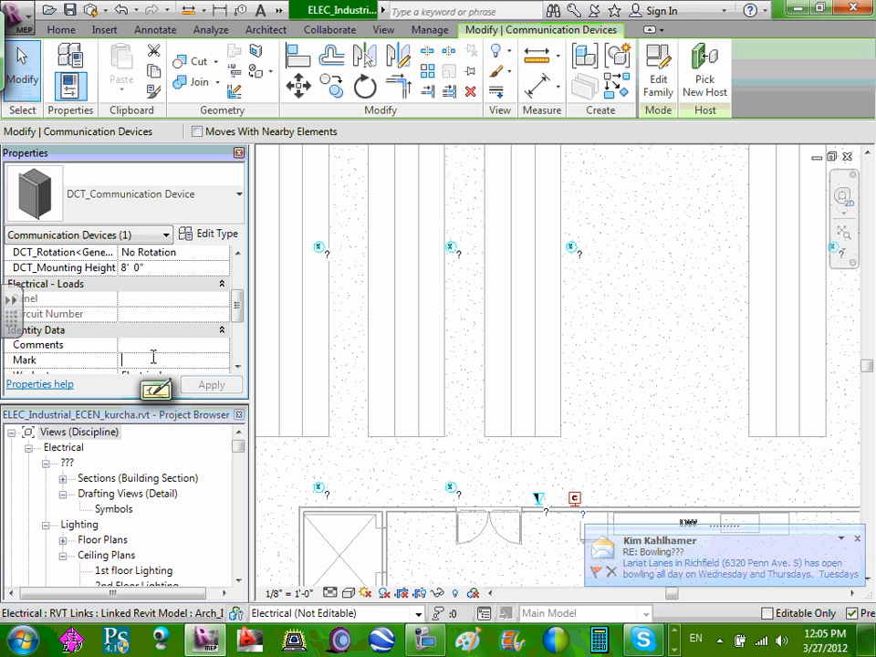
pyautogui.write('12')
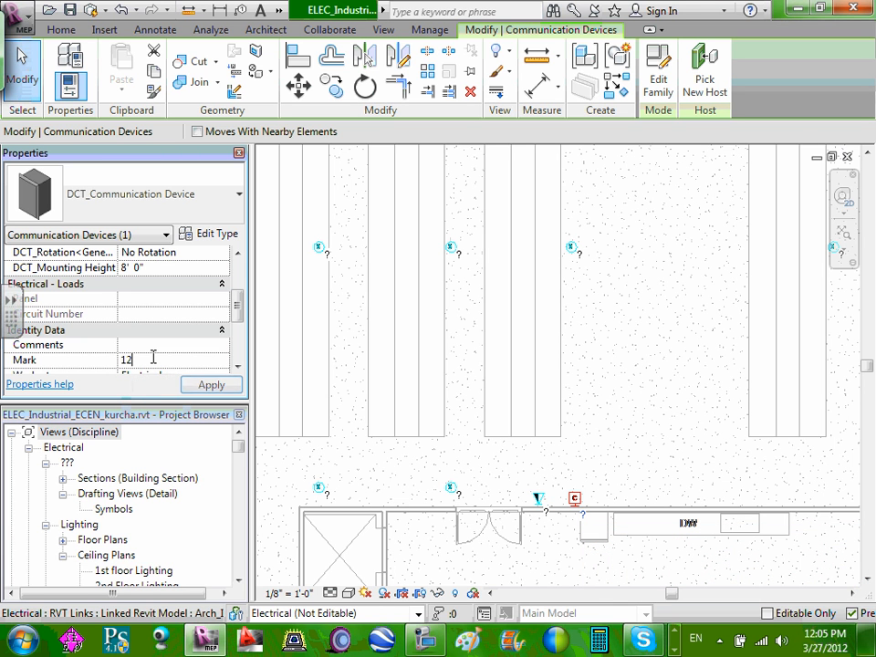
pyautogui.write('"')
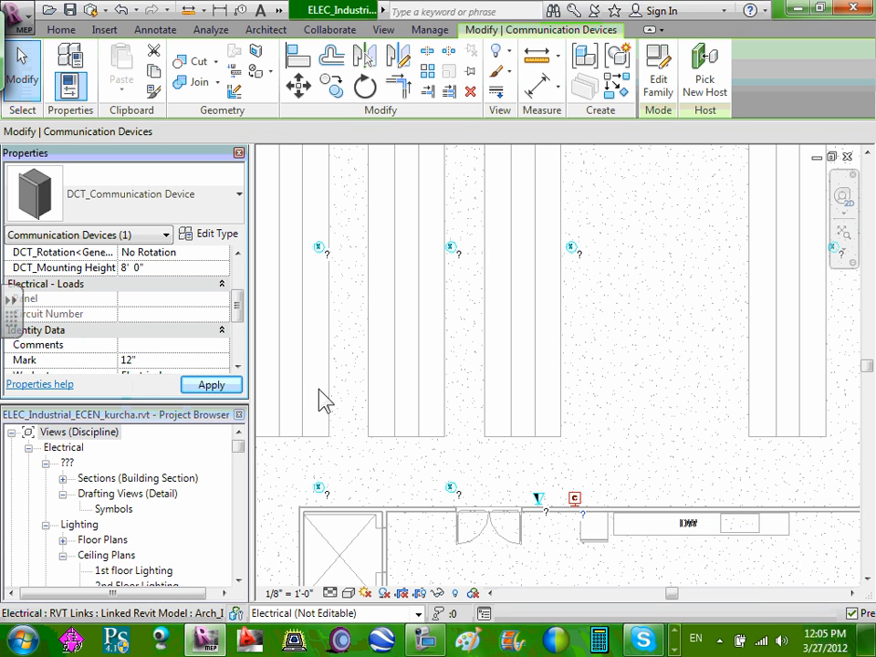
pyautogui.click(231, 387)
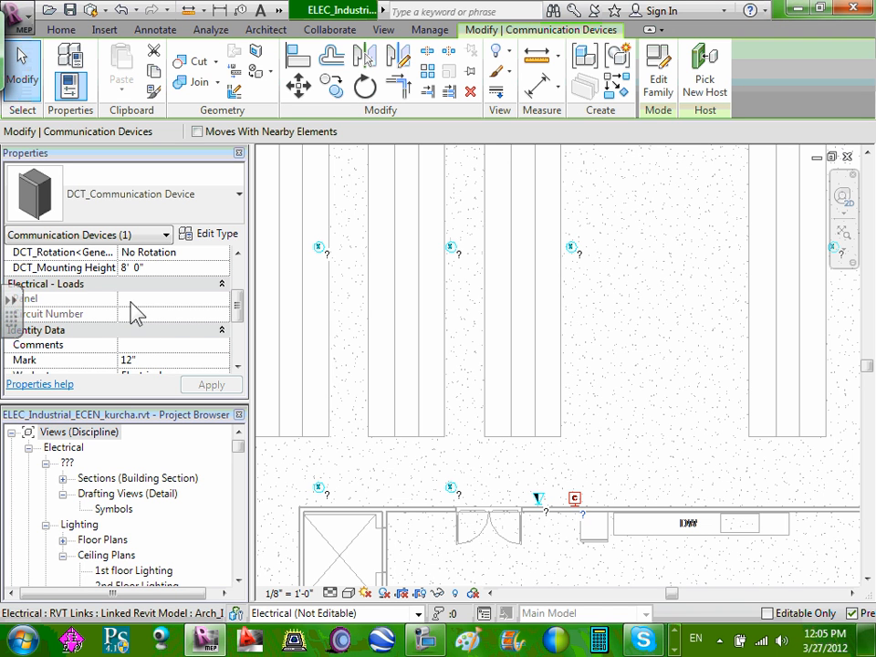
pyautogui.moveTo(241, 313); pyautogui.dragTo(243, 323)
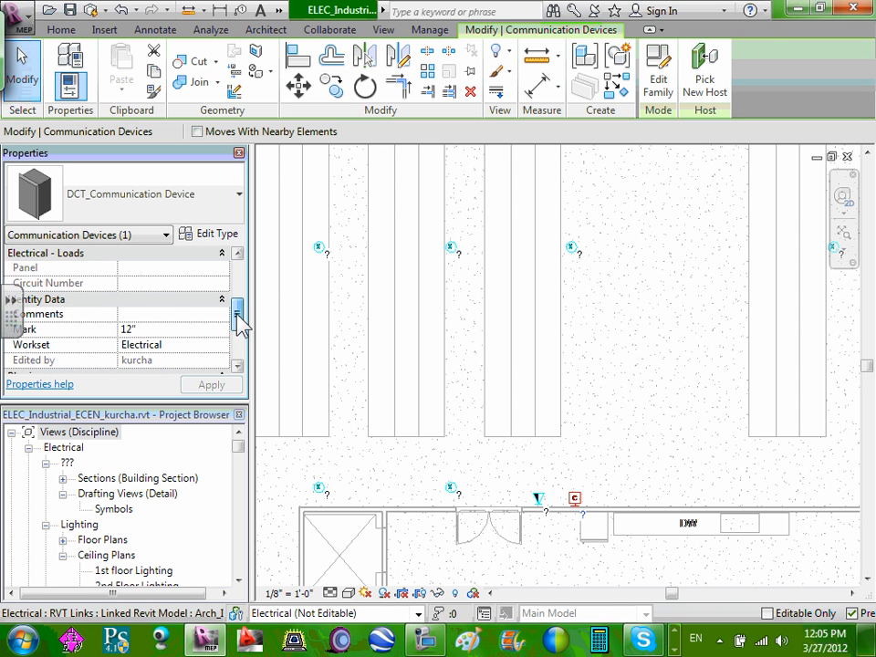
pyautogui.click(173, 343)
pyautogui.click(182, 314)
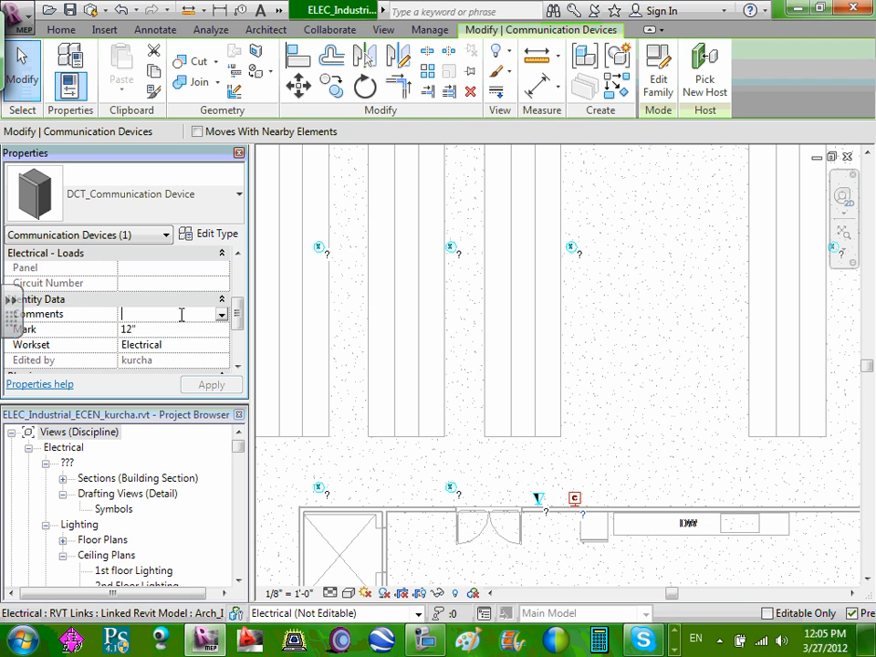
pyautogui.click(655, 407)
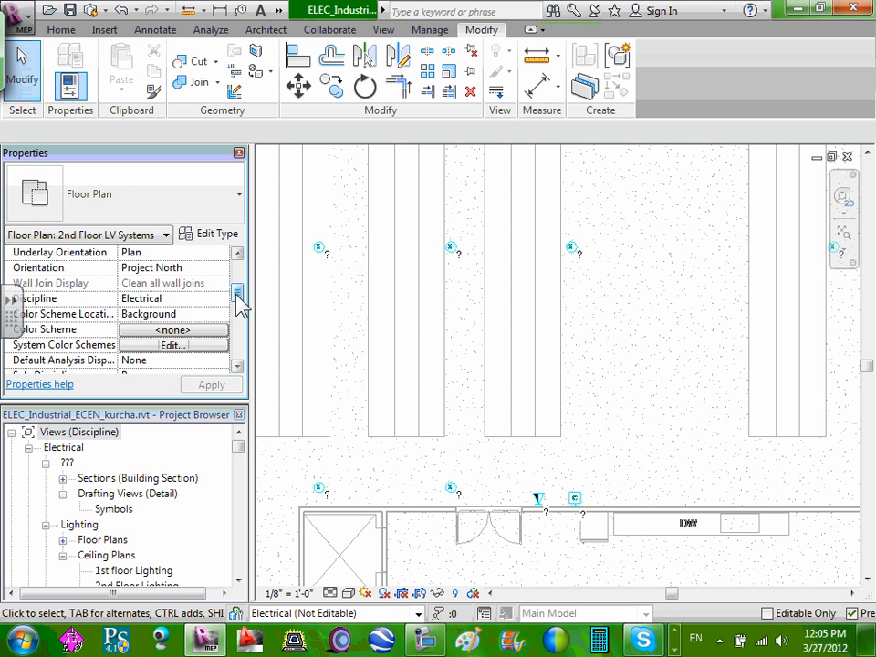
pyautogui.moveTo(238, 290); pyautogui.dragTo(236, 284)
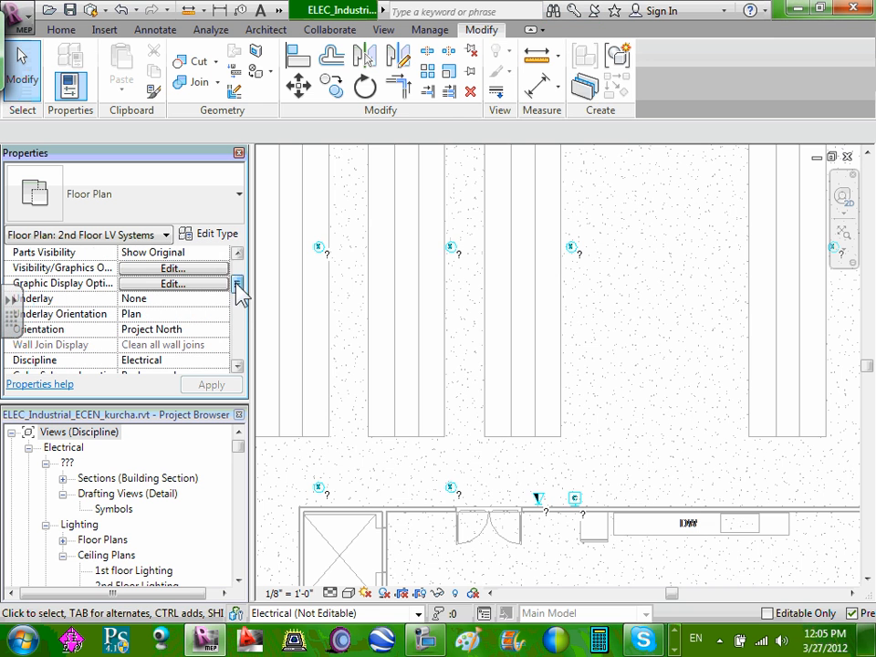
pyautogui.click(214, 233)
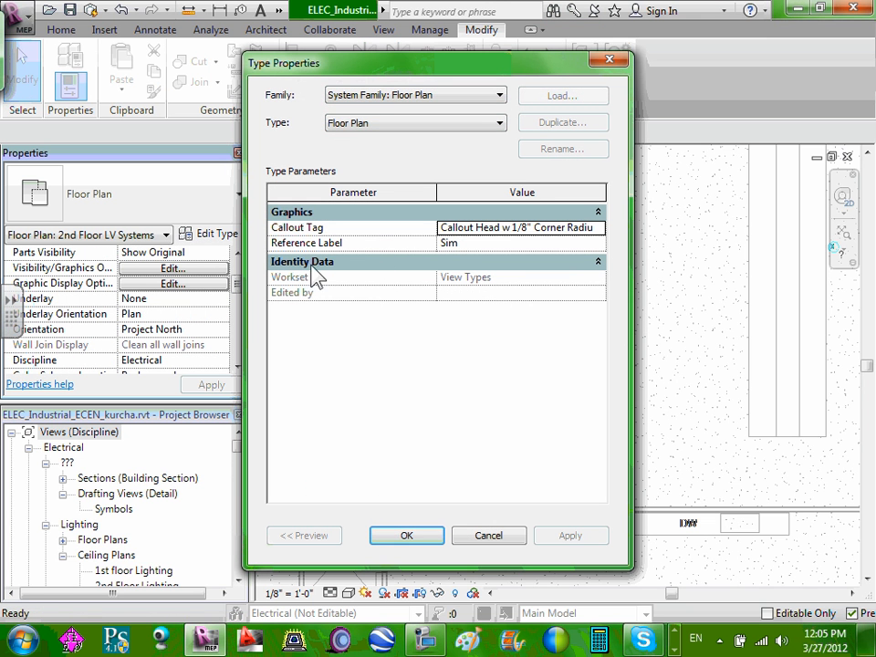
pyautogui.click(504, 533)
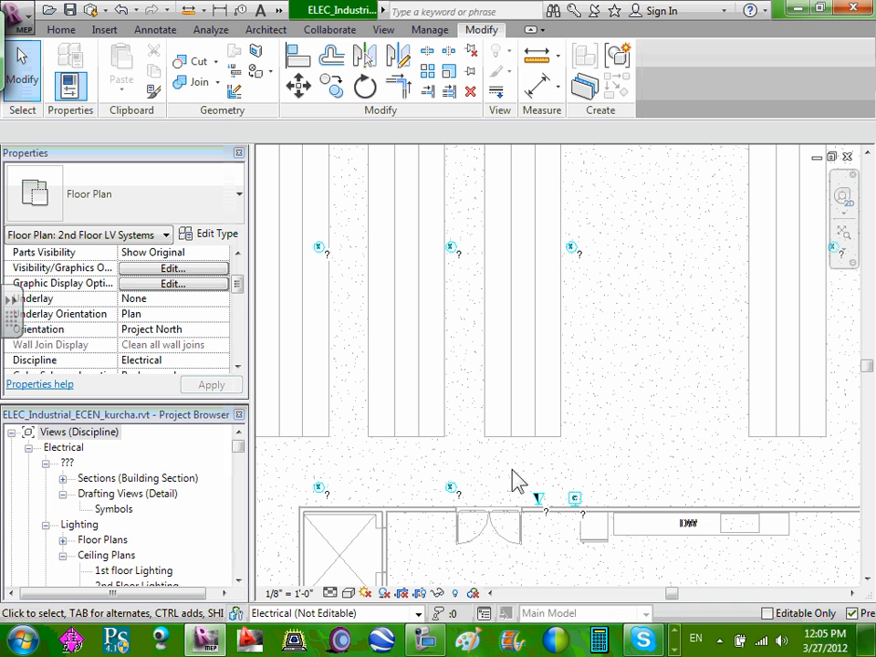
# - Duplicate the type of the C-symbol communication device on the wall east of the double doors as a new type named Clock
pyautogui.click(577, 514)
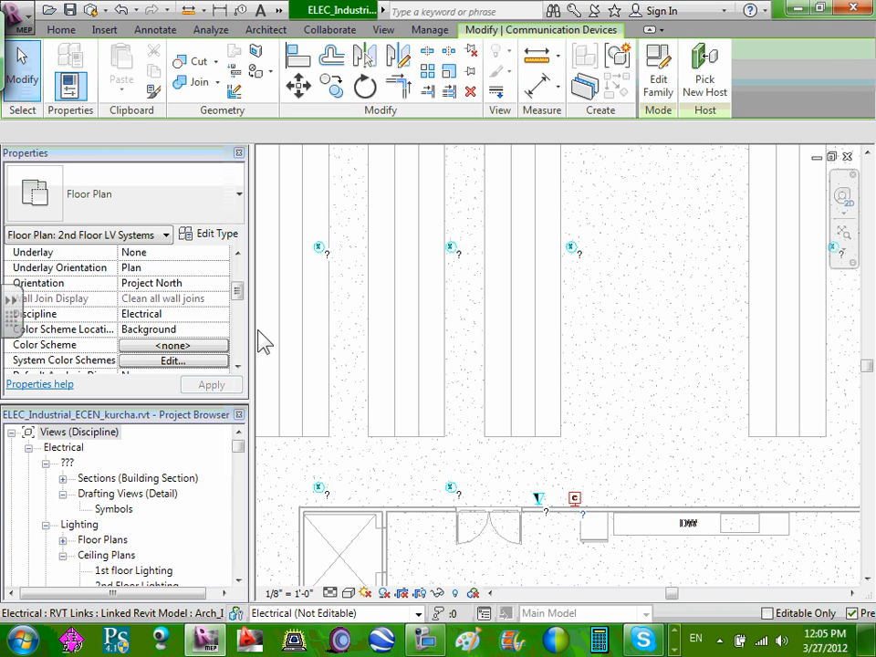
pyautogui.moveTo(242, 308); pyautogui.dragTo(240, 279)
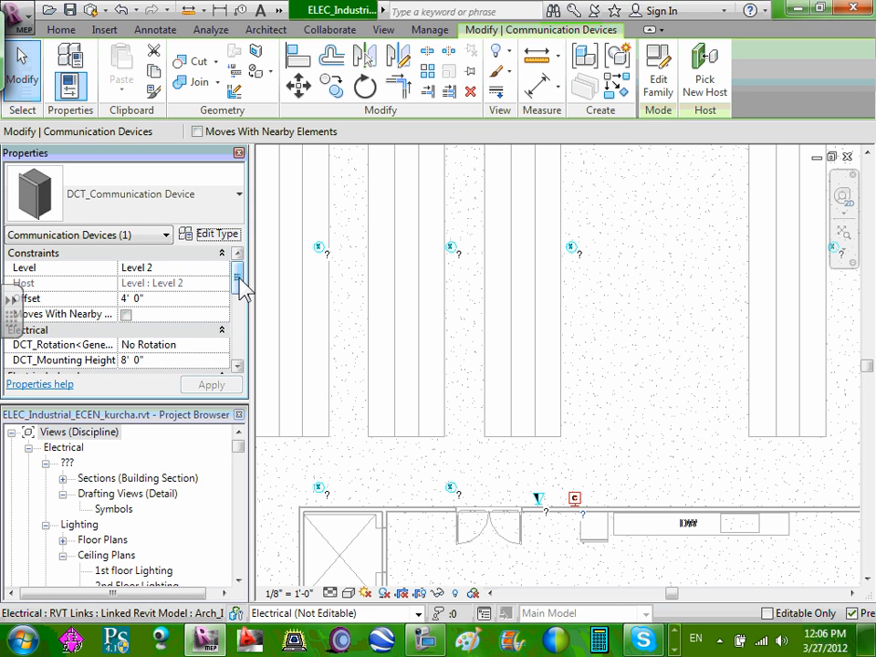
pyautogui.click(214, 235)
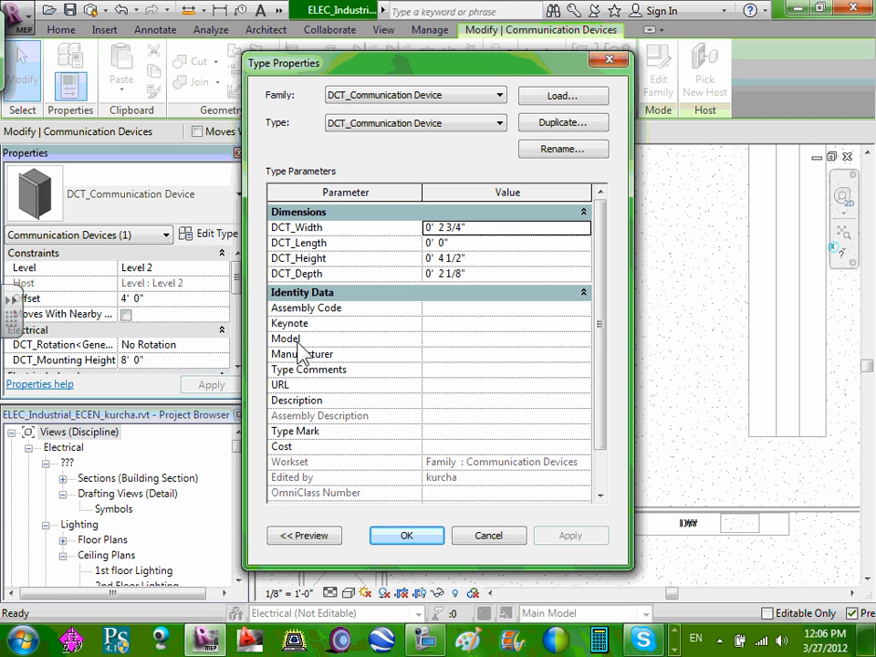
pyautogui.click(459, 432)
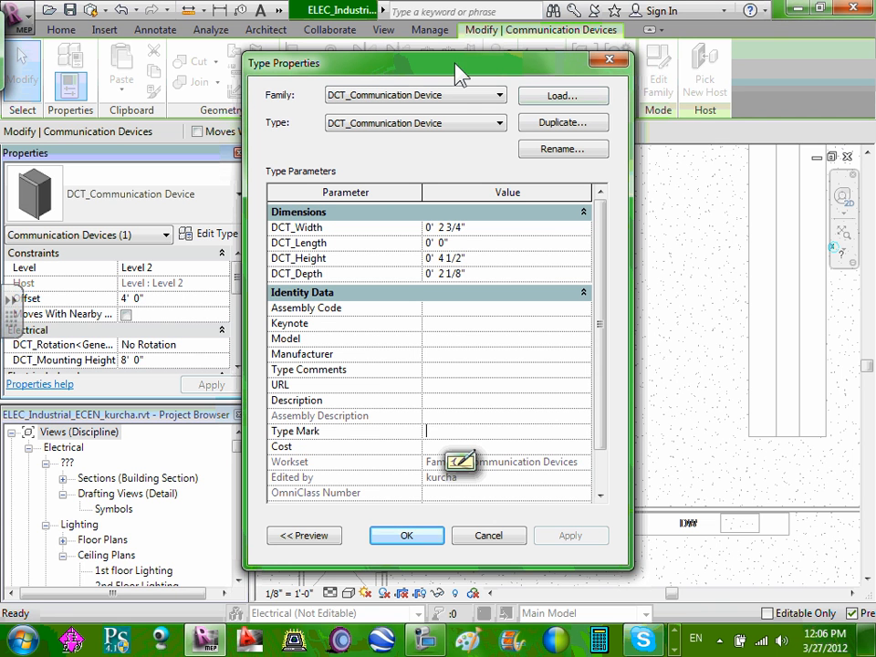
pyautogui.click(578, 128)
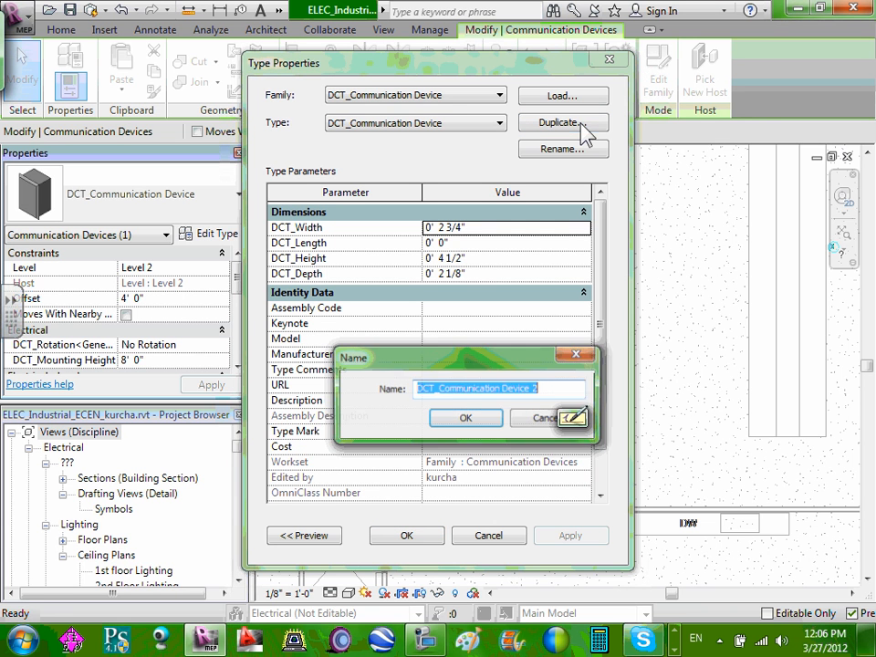
pyautogui.click(539, 388)
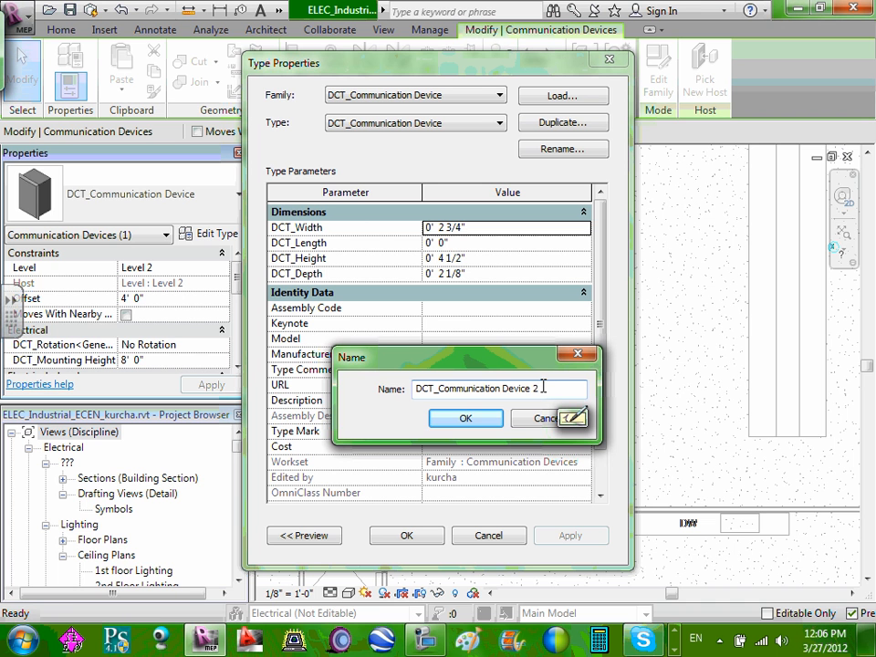
pyautogui.hotkey('ctrl', 'a')
pyautogui.write('Cl')
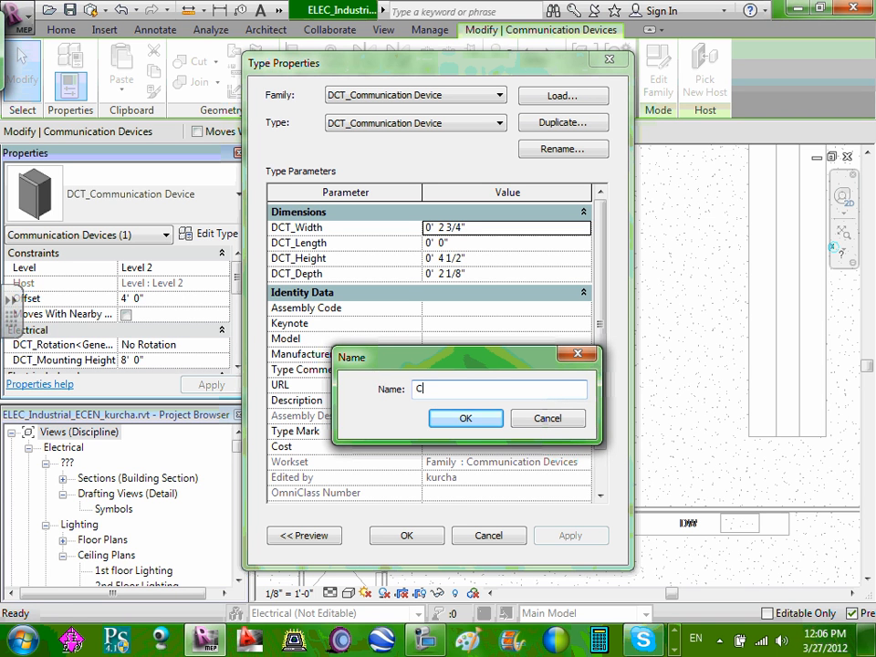
pyautogui.write('ock')
pyautogui.click(477, 421)
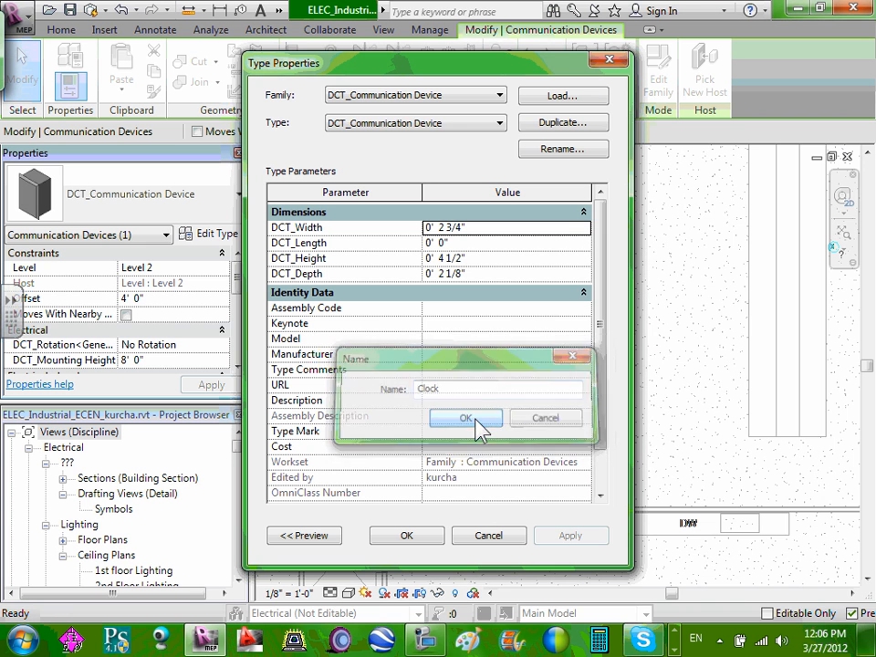
# - Set the Type Mark of the Clock type to 12" and apply the type to the device
pyautogui.click(443, 432)
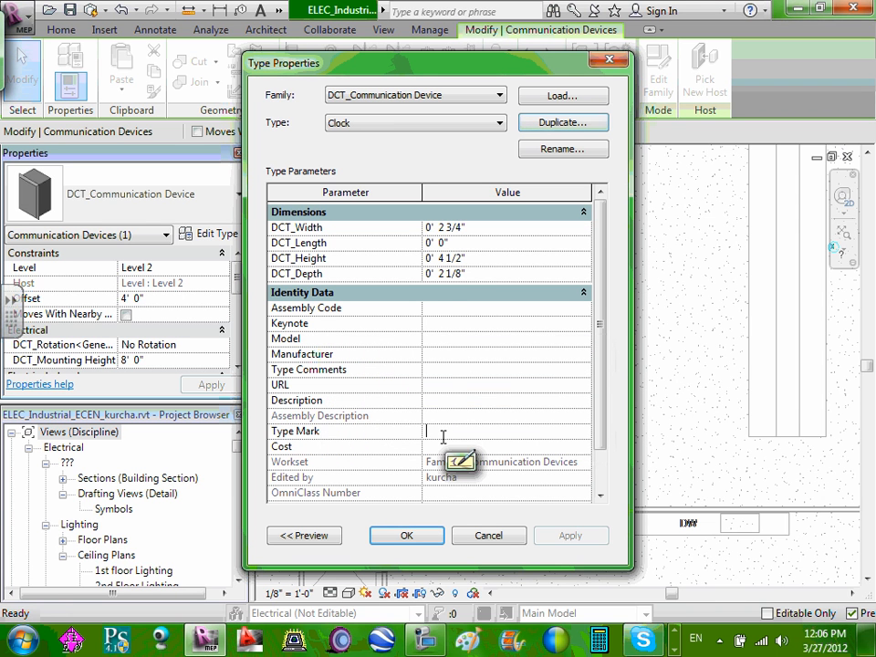
pyautogui.write('12')
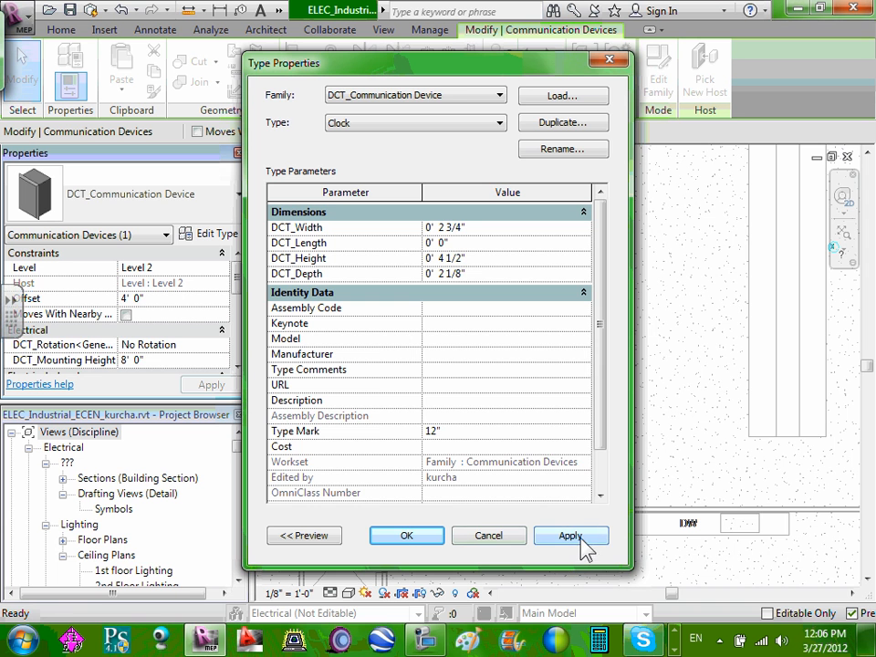
pyautogui.click(406, 536)
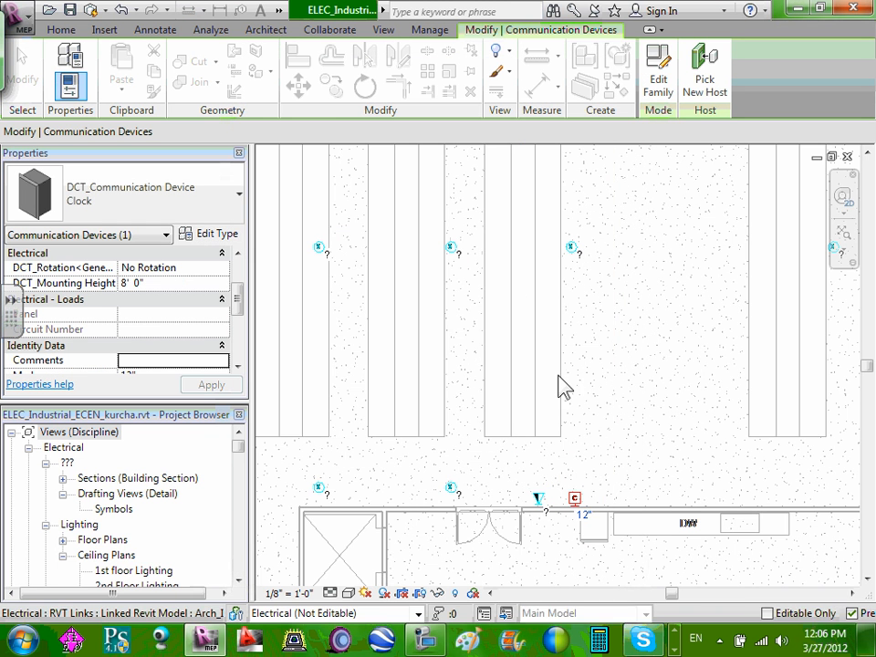
# - Move the clock's tag from below the wall to just east of the clock symbol, above the wall line
pyautogui.scroll(3, 592, 524)
pyautogui.click(585, 520)
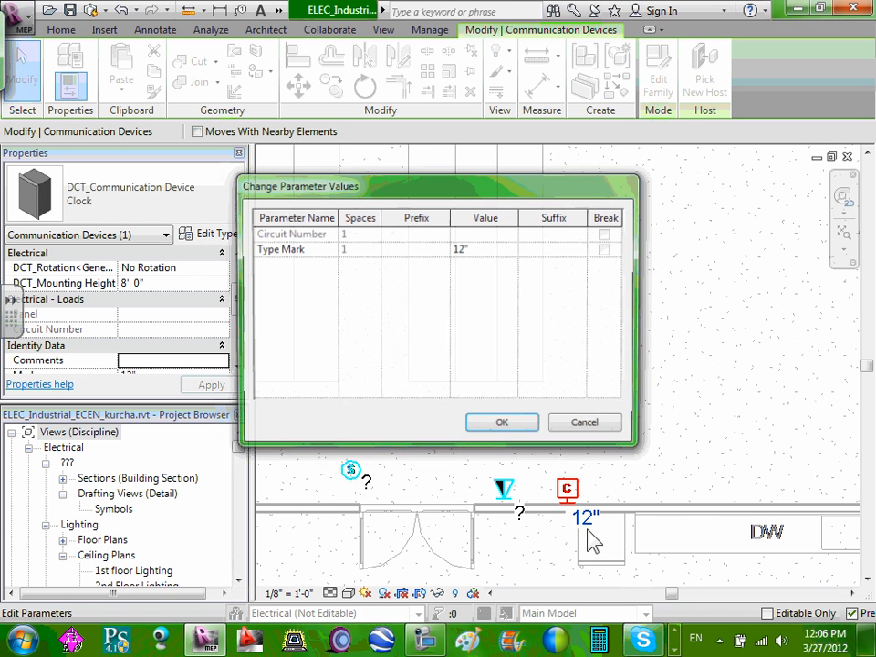
pyautogui.click(587, 424)
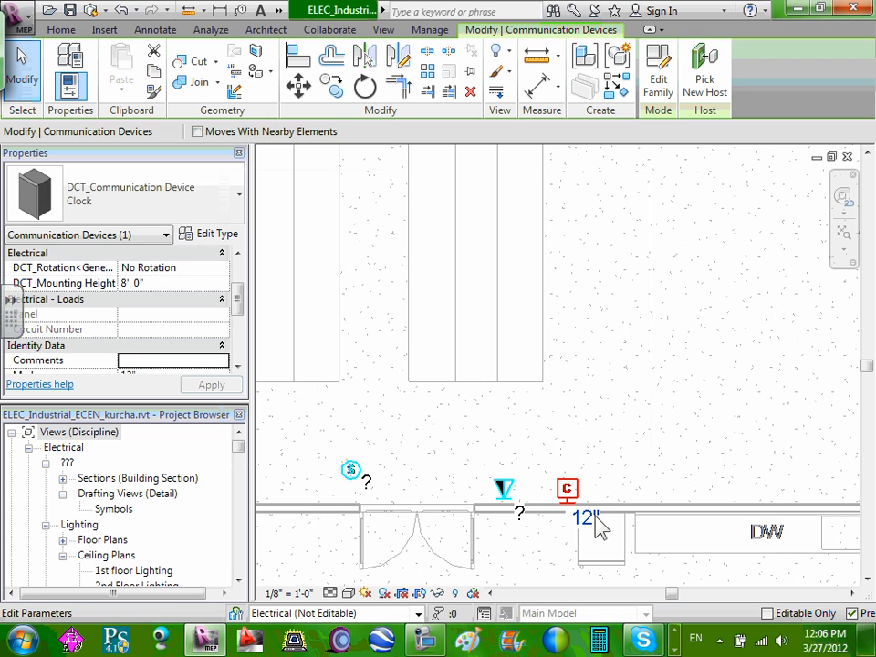
pyautogui.click(602, 495)
pyautogui.click(587, 523)
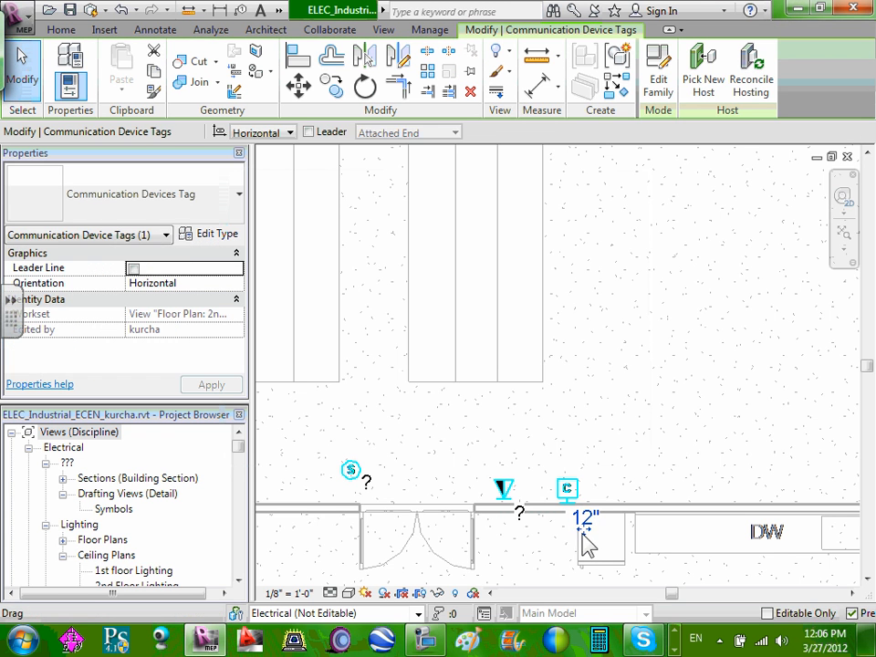
pyautogui.moveTo(582, 534); pyautogui.dragTo(596, 499)
pyautogui.click(663, 425)
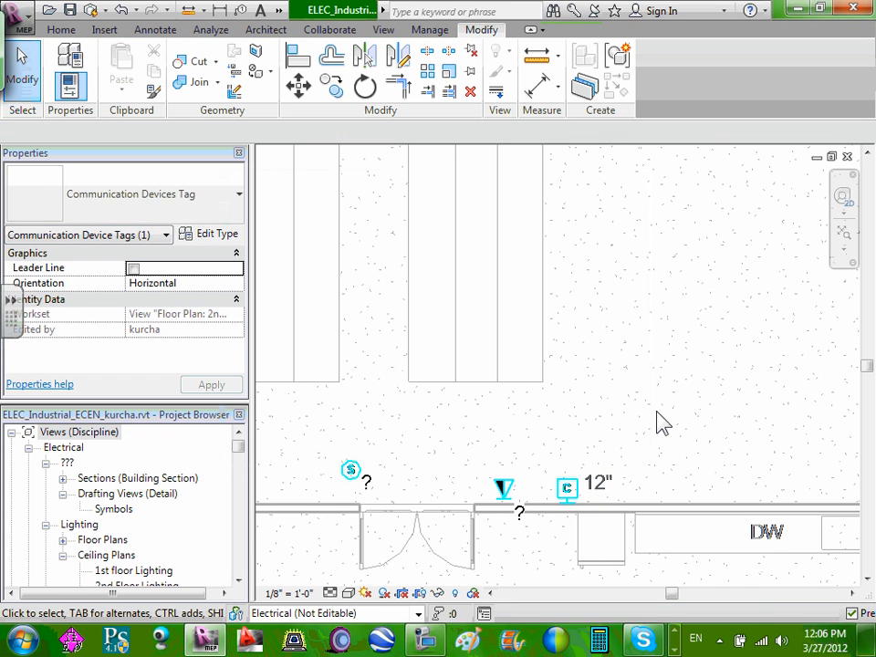
pyautogui.scroll(-2, 663, 424)
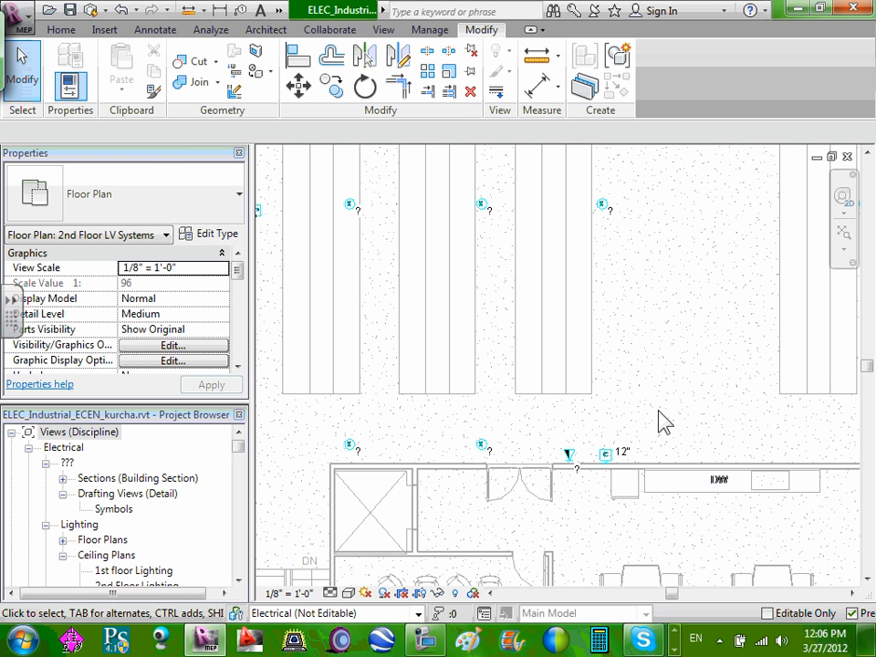